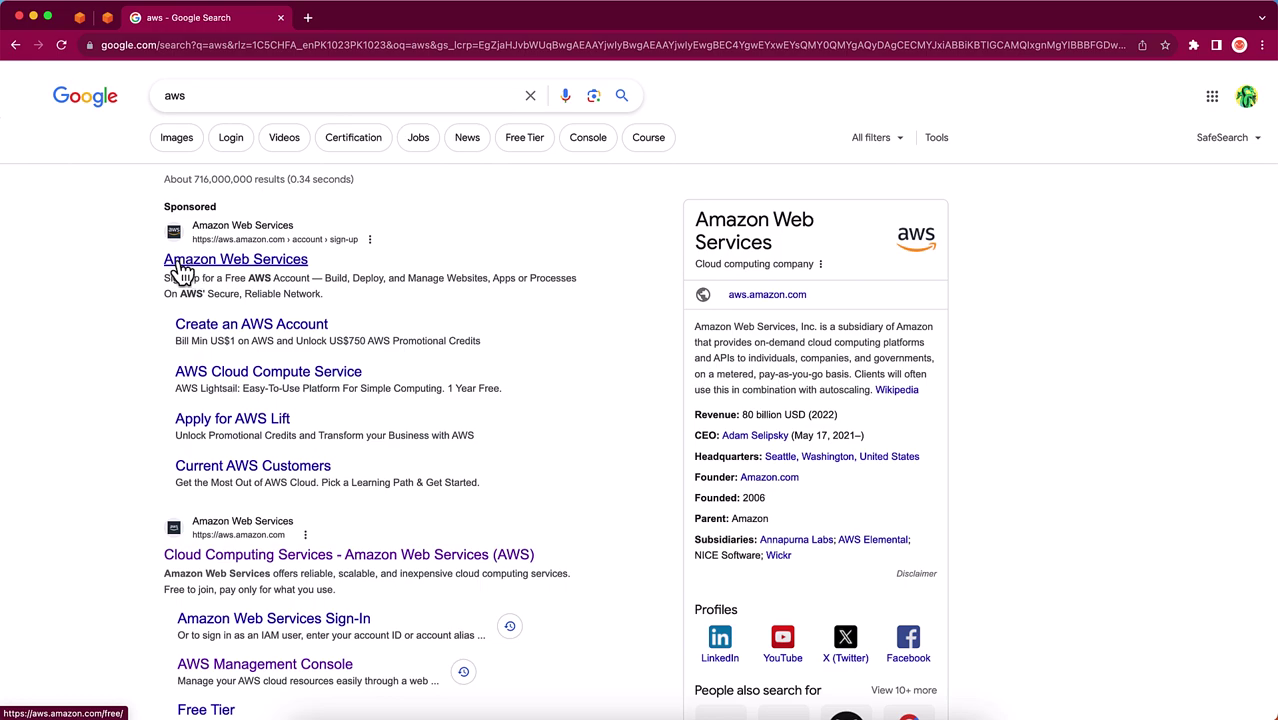
- Open a blank background tab and scroll the aws results down to Latest from aws.amazon.com
{"action": "left_click", "coordinate": [297, 266], "text": "super"}
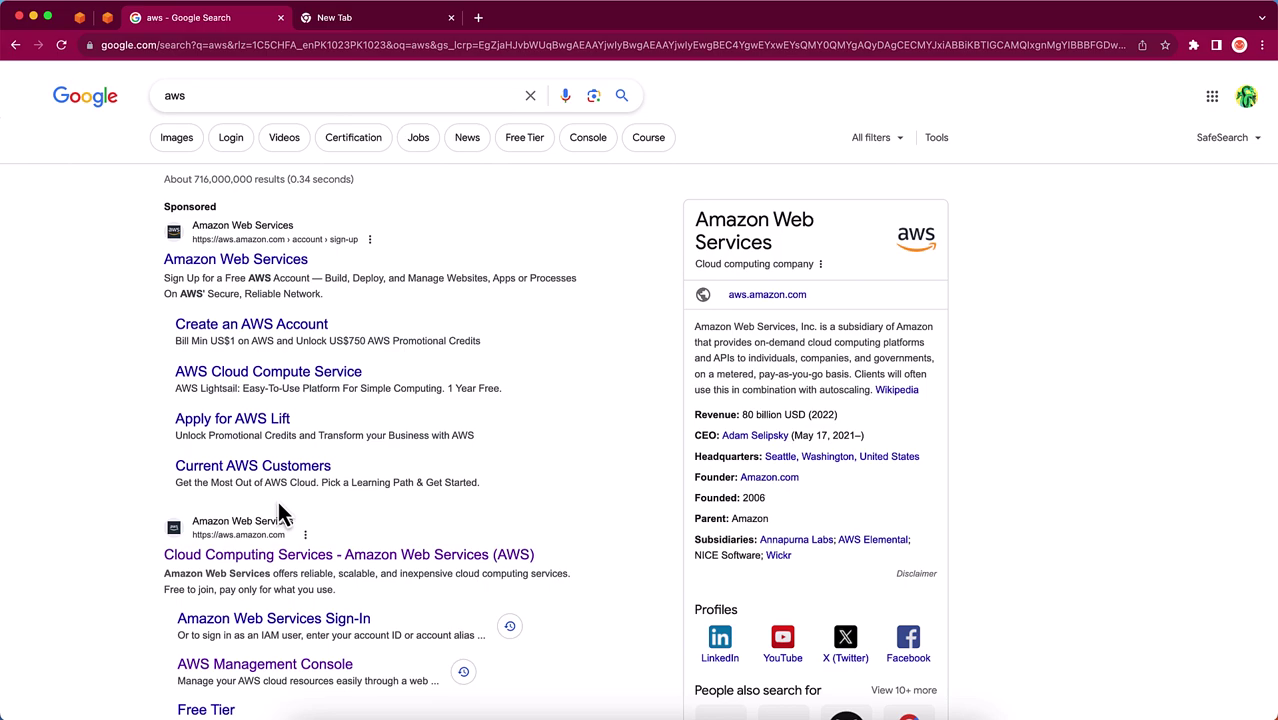
{"action": "scroll", "coordinate": [388, 567], "scroll_direction": "down", "scroll_amount": 1}
{"action": "scroll", "coordinate": [388, 567], "scroll_direction": "down", "scroll_amount": 10}
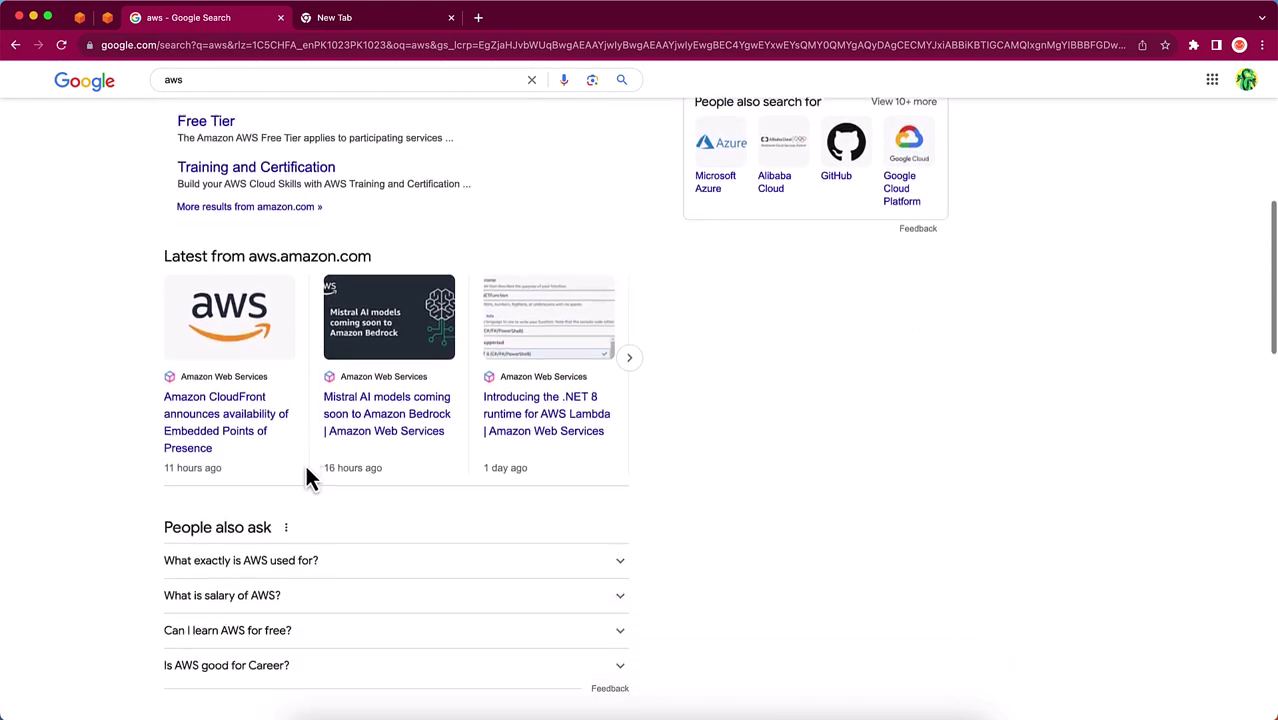
{"action": "scroll", "coordinate": [308, 478], "scroll_direction": "down", "scroll_amount": 3}
- Search 'aws total services' in the new tab and highlight the 200 services answer
{"action": "left_click", "coordinate": [390, 25]}
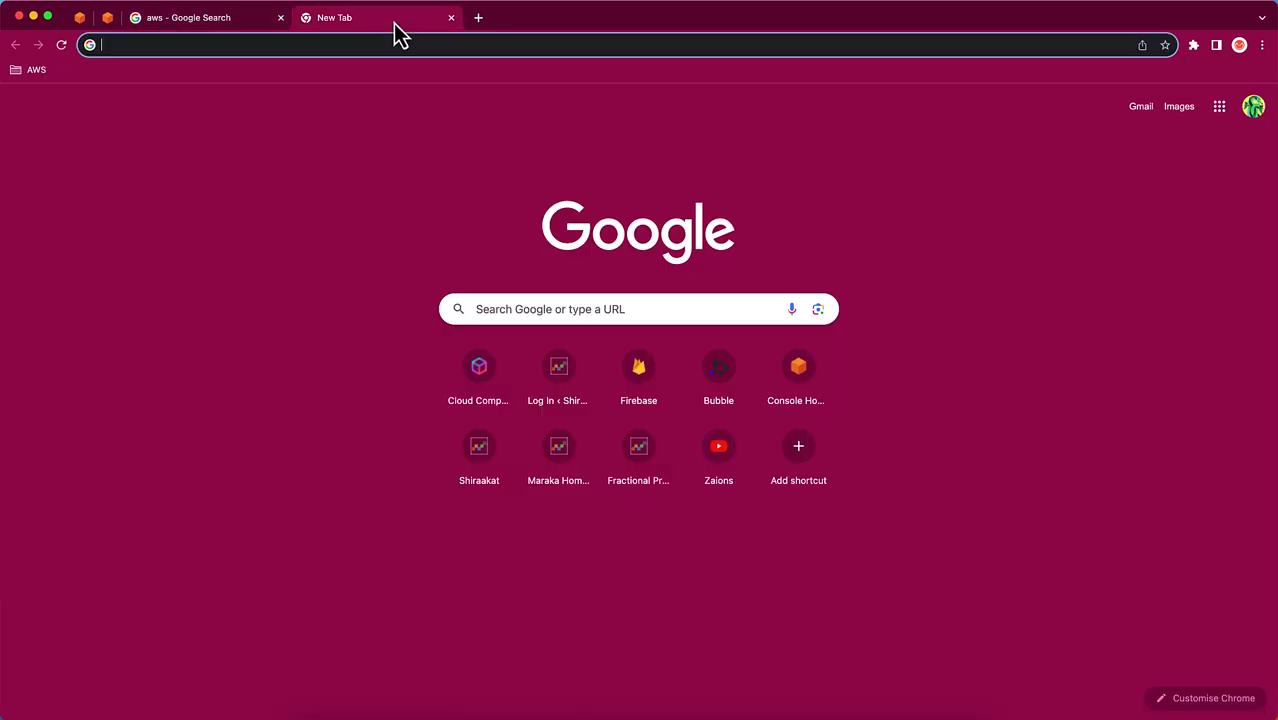
{"action": "type", "text": "aws "}
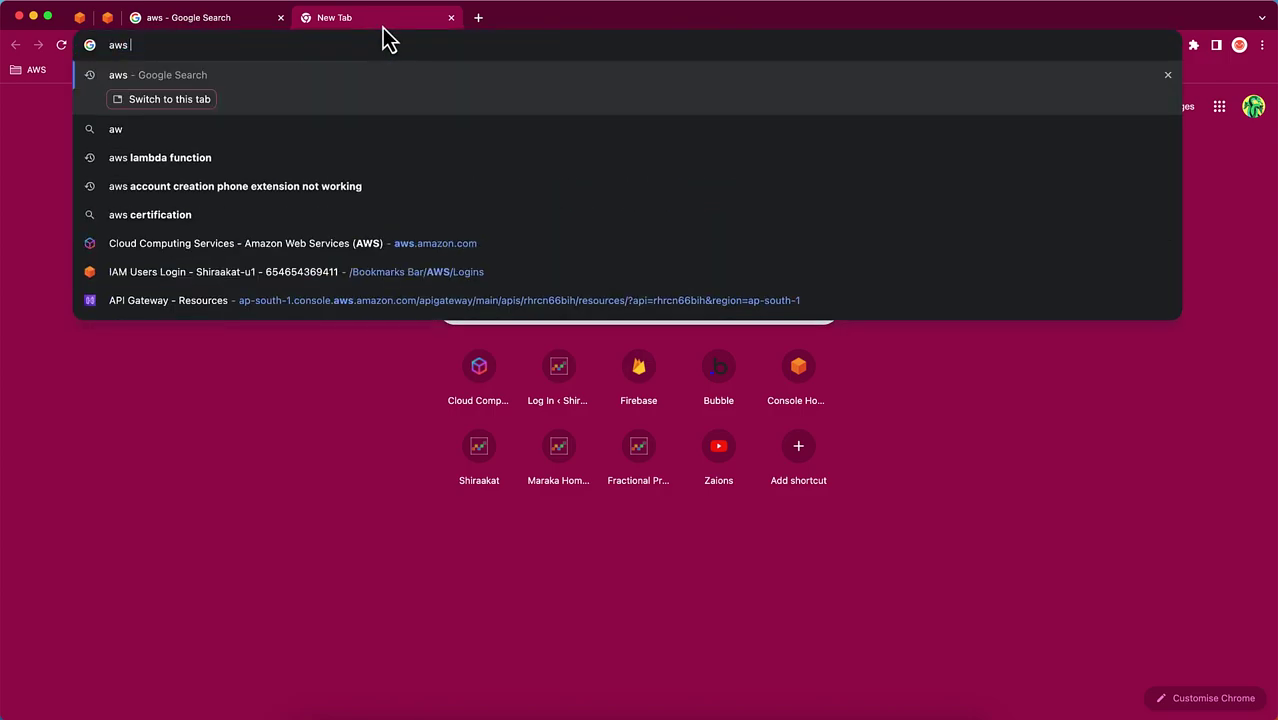
{"action": "type", "text": "tot"}
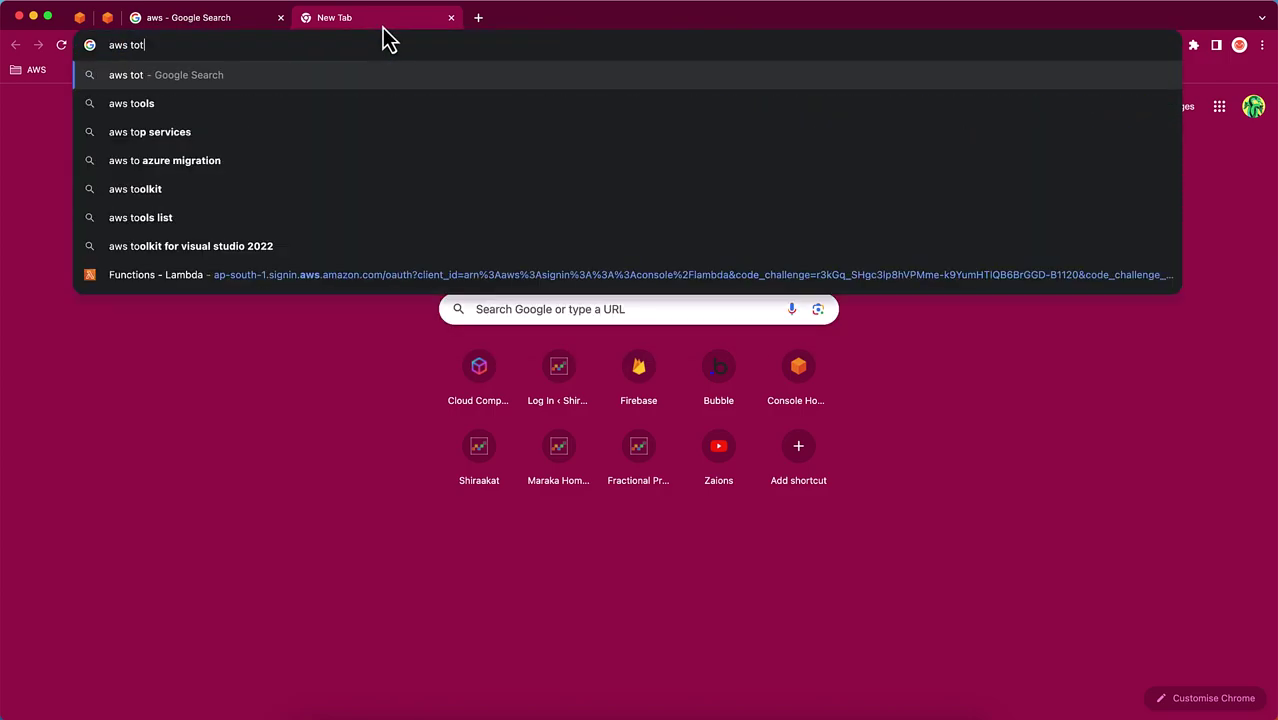
{"action": "type", "text": "al serv"}
{"action": "key", "text": "Return"}
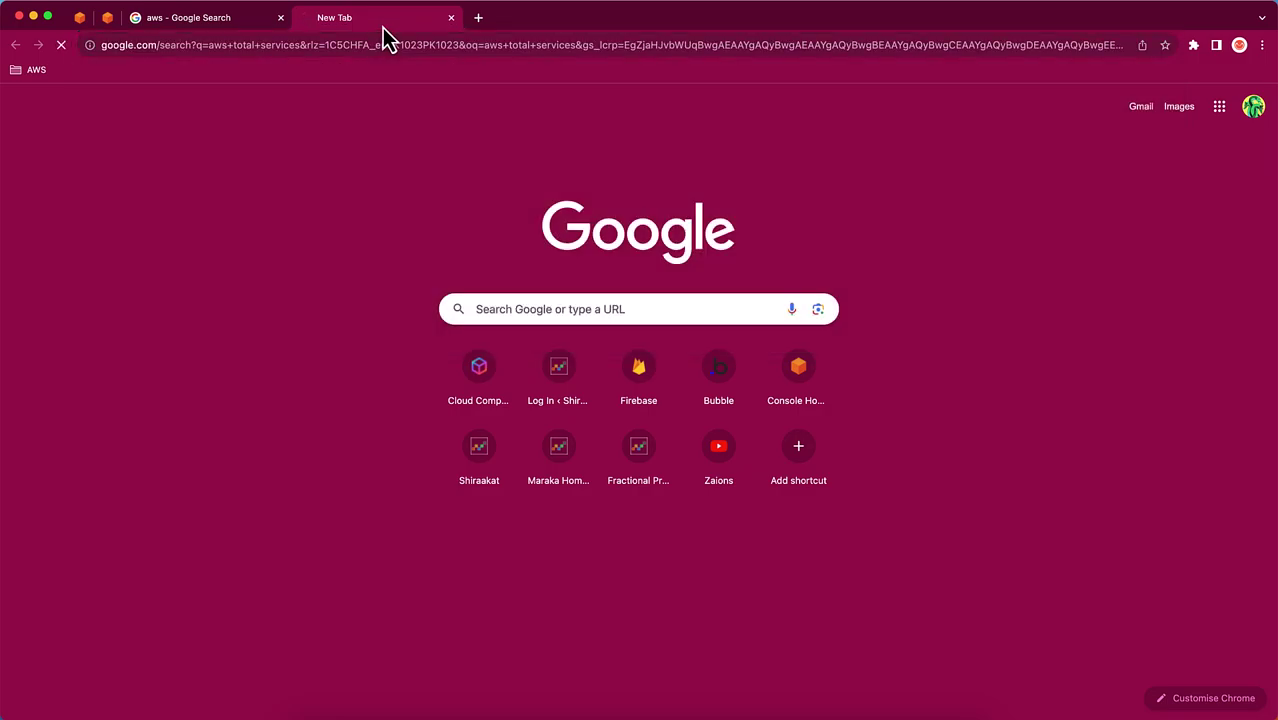
{"action": "scroll", "coordinate": [210, 380], "scroll_direction": "down", "scroll_amount": 3}
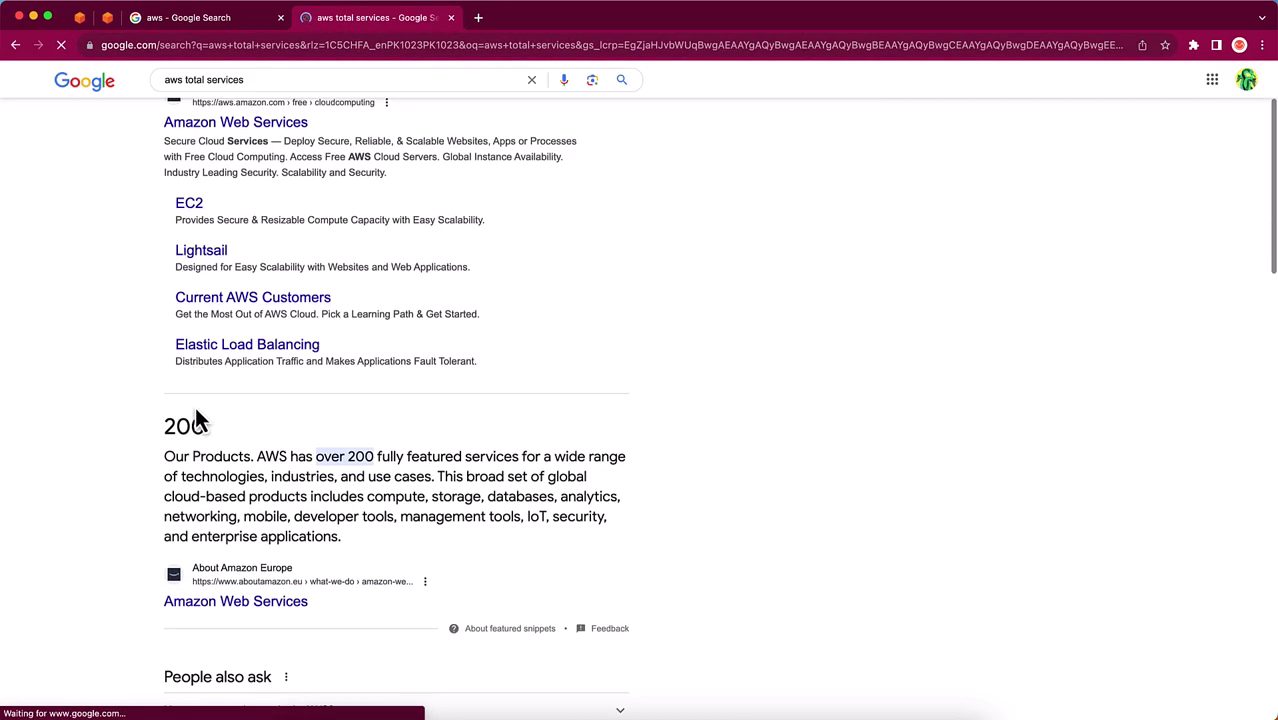
{"action": "double_click", "coordinate": [151, 442]}
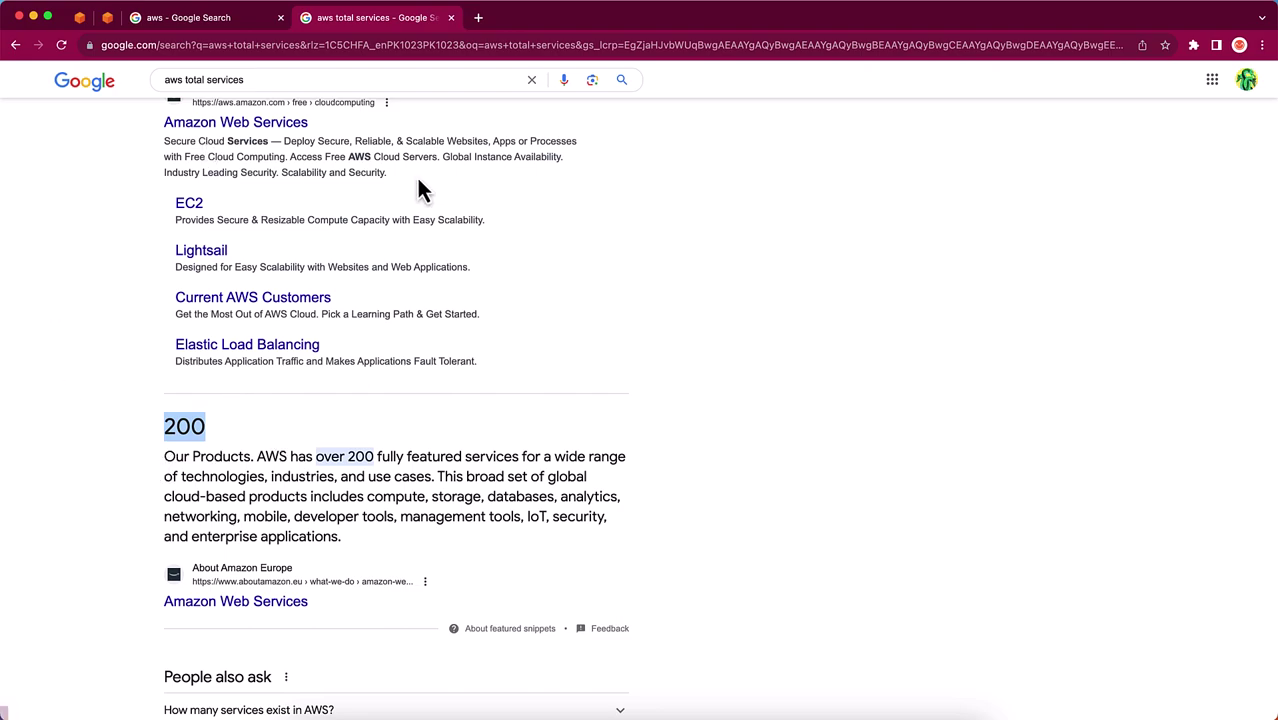
- Return to the aws results, then open a tab, type and clear a search, and close it
{"action": "left_click", "coordinate": [268, 20]}
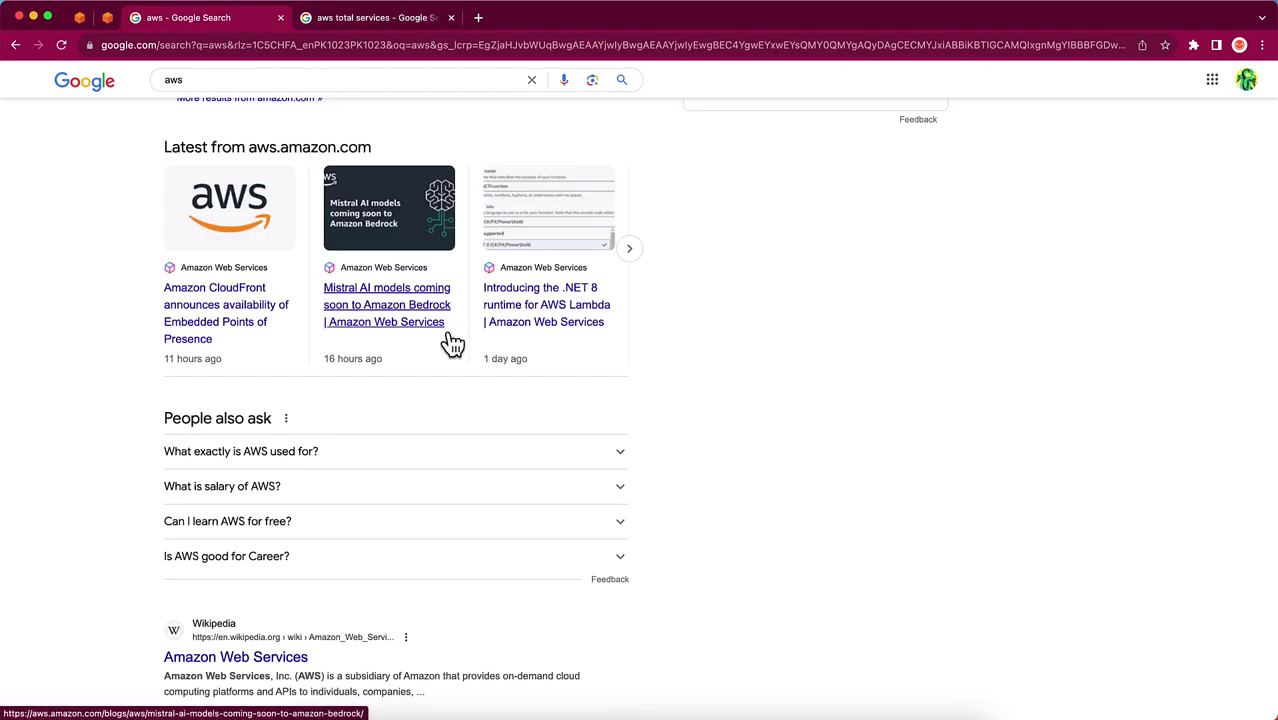
{"action": "scroll", "coordinate": [452, 337], "scroll_direction": "up", "scroll_amount": 5}
{"action": "left_click", "coordinate": [479, 18]}
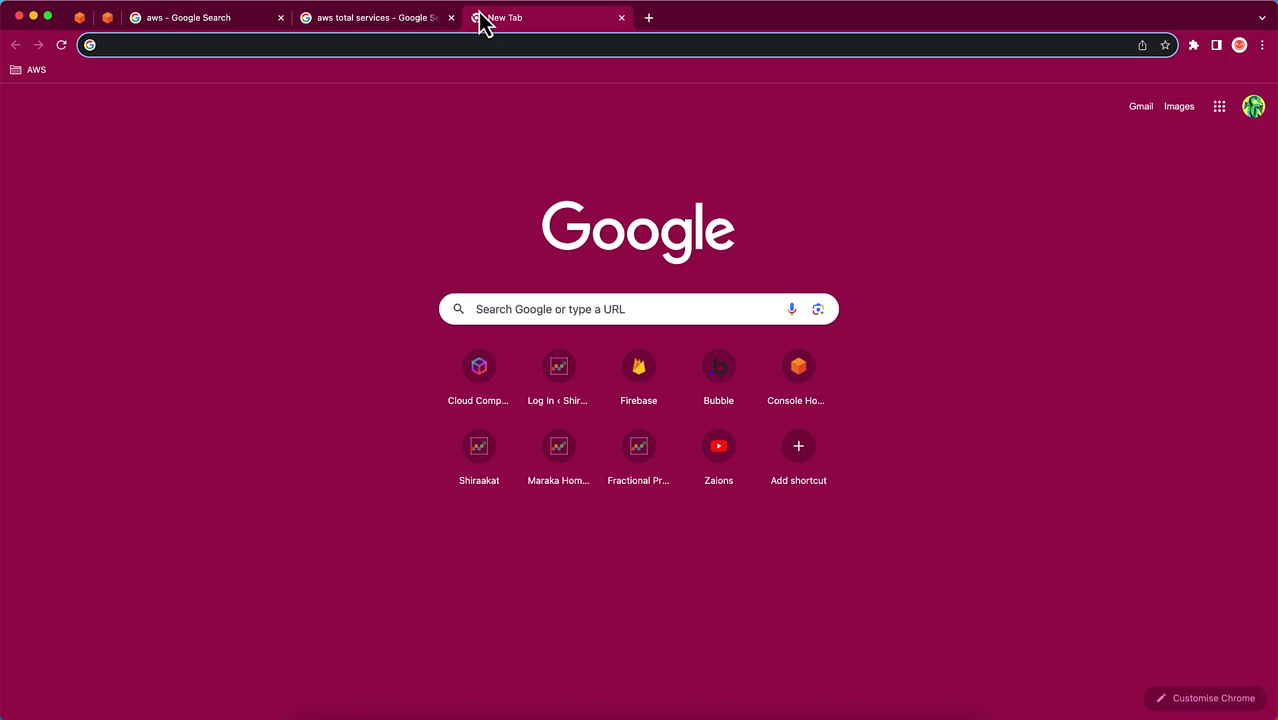
{"action": "type", "text": "da"}
{"action": "key", "text": "BackSpace"}
{"action": "key", "text": "BackSpace"}
{"action": "type", "text": "st"}
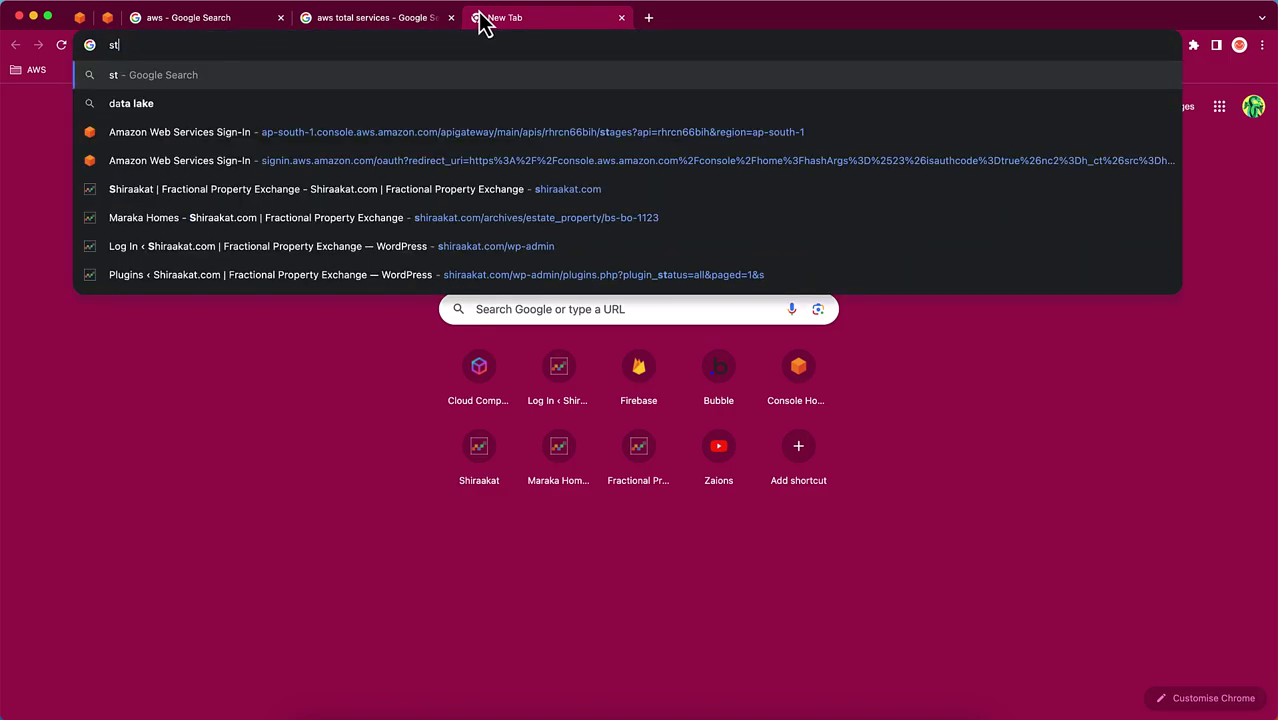
{"action": "type", "text": "or"}
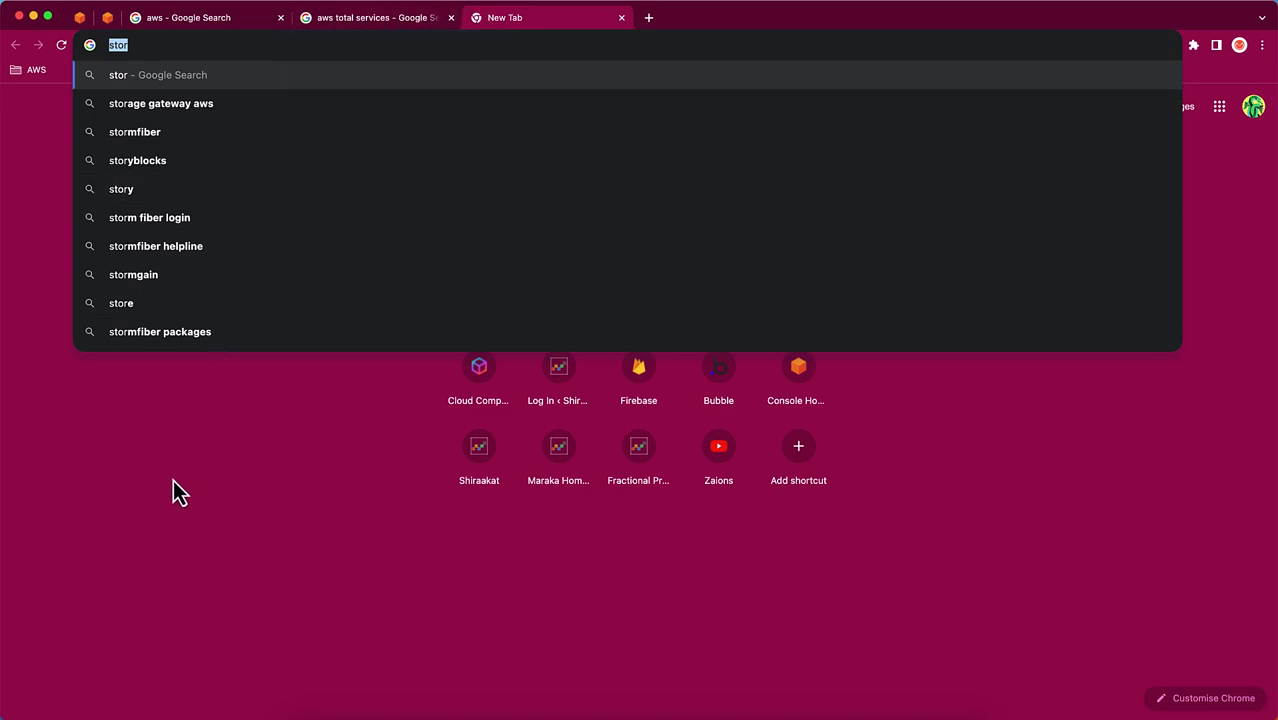
{"action": "key", "text": "BackSpace"}
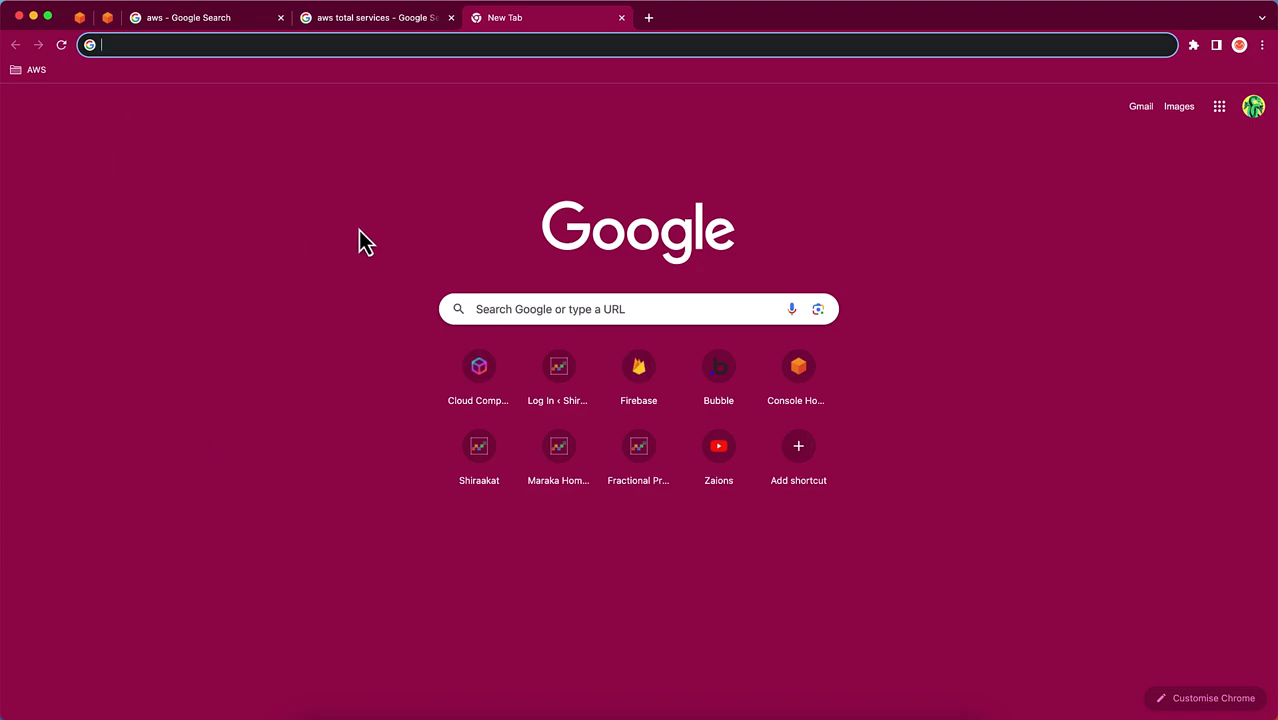
{"action": "key", "text": "super+w"}
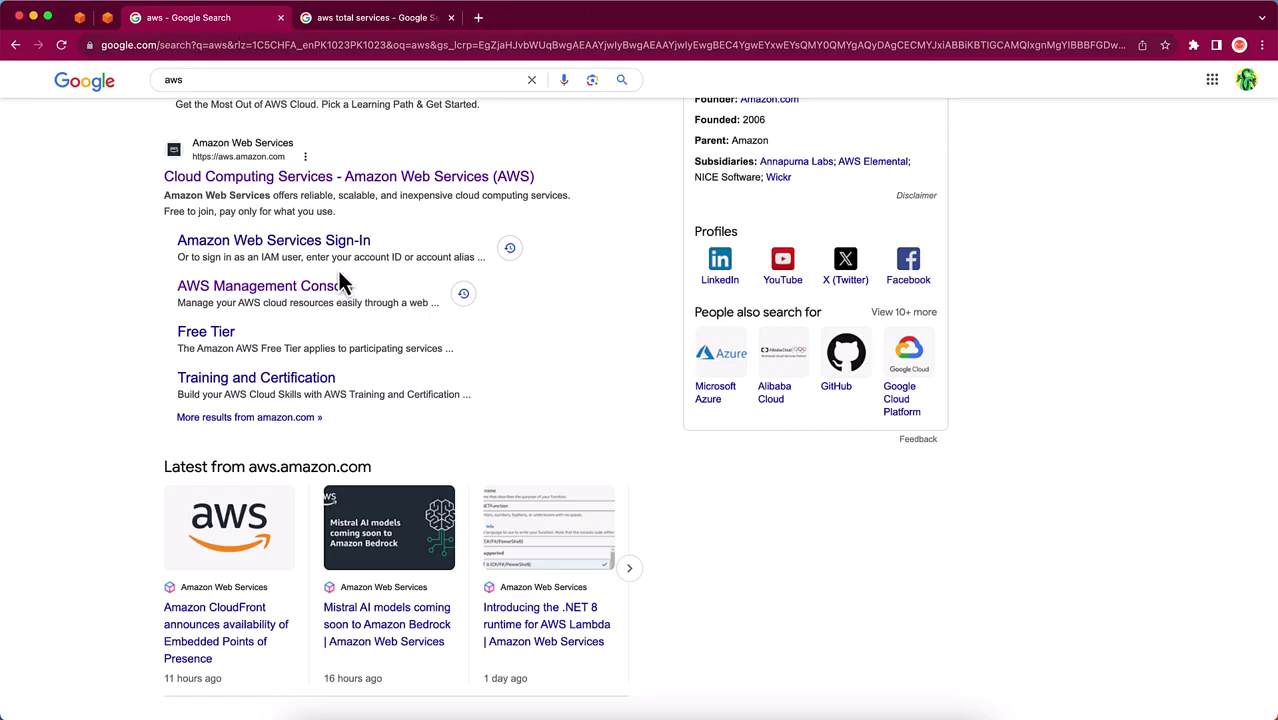
{"action": "scroll", "coordinate": [340, 283], "scroll_direction": "up", "scroll_amount": 5}
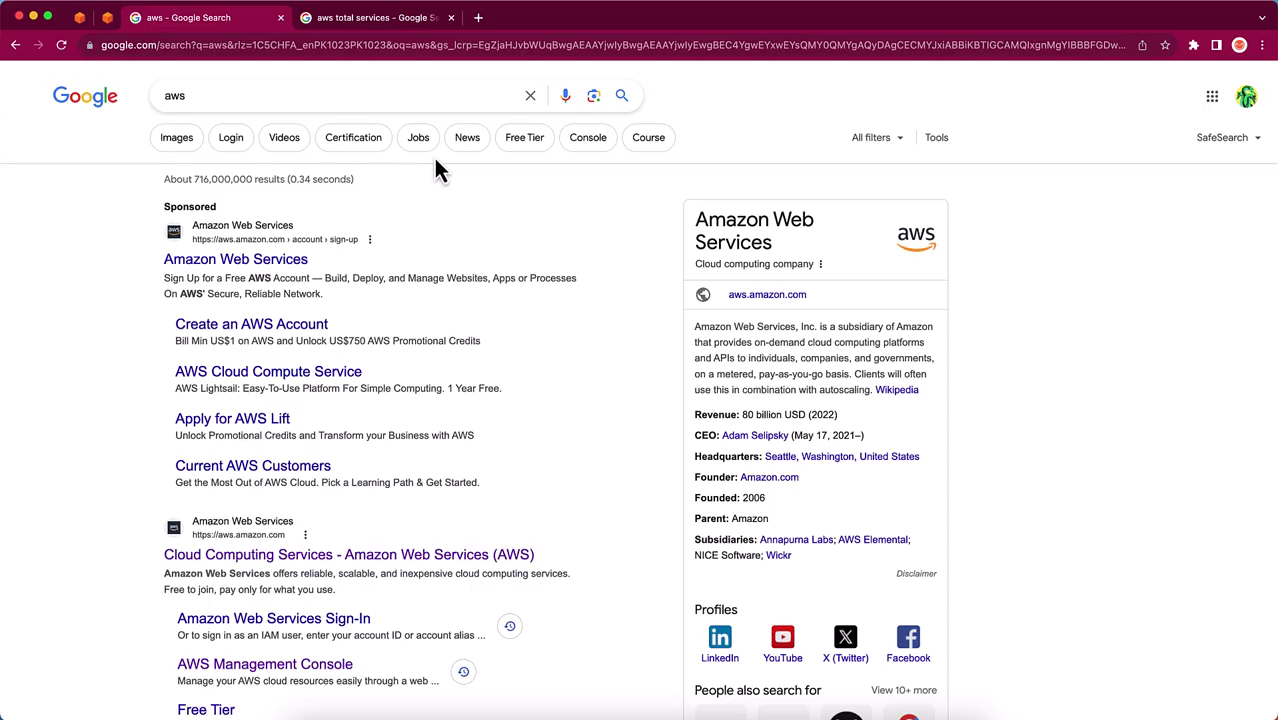
- Close both Google search tabs and search aws in a fresh tab
{"action": "key", "text": "super+w"}
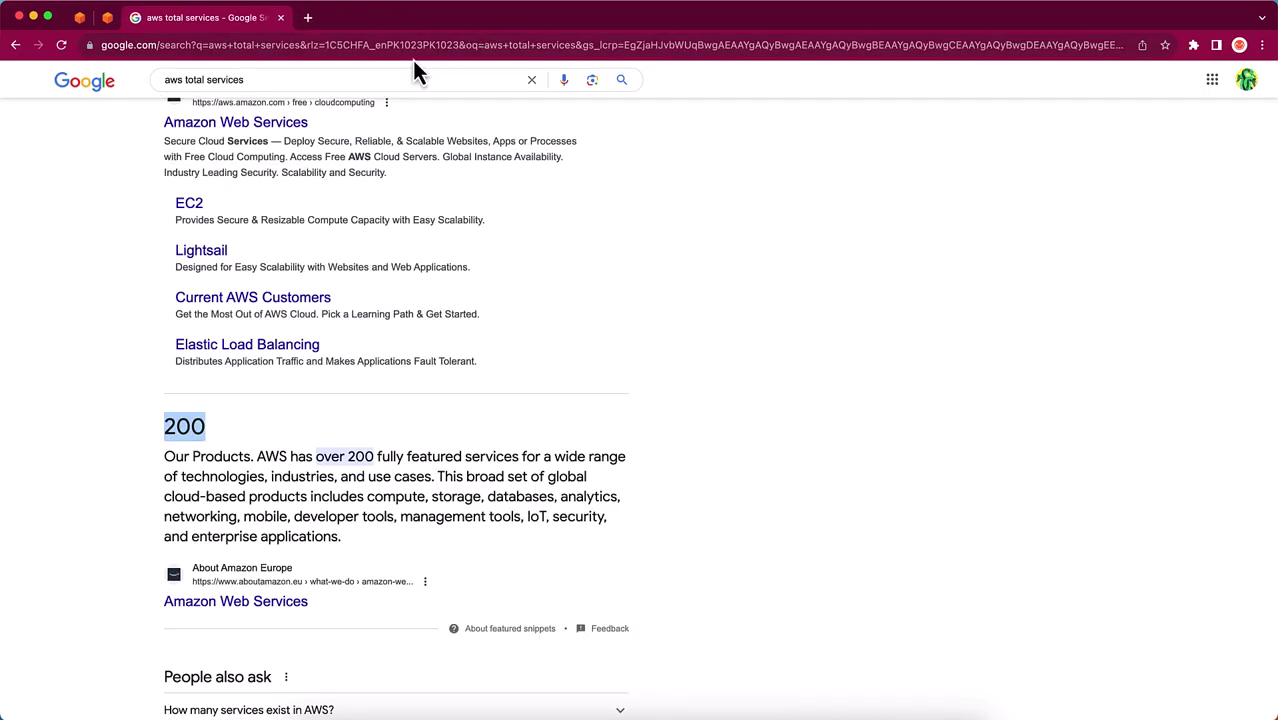
{"action": "key", "text": "super+w"}
{"action": "left_click", "coordinate": [138, 22]}
{"action": "type", "text": "aws"}
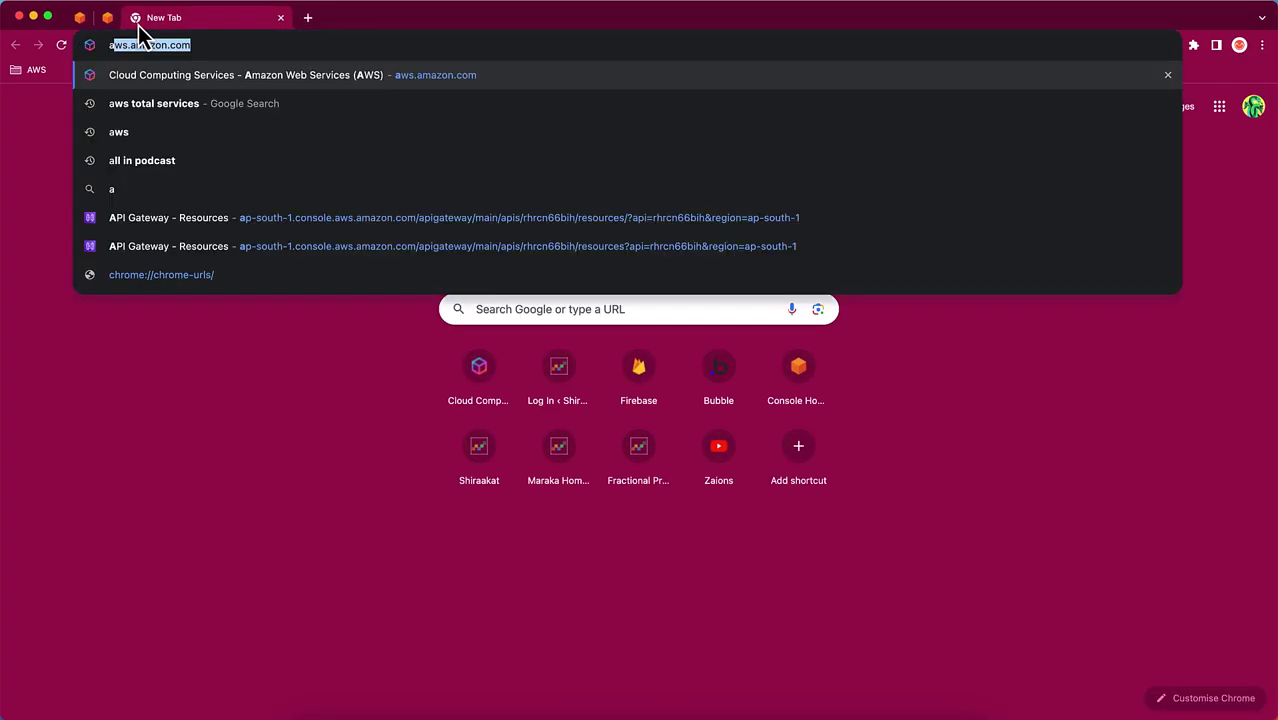
{"action": "key", "text": "Delete"}
{"action": "key", "text": "Return"}
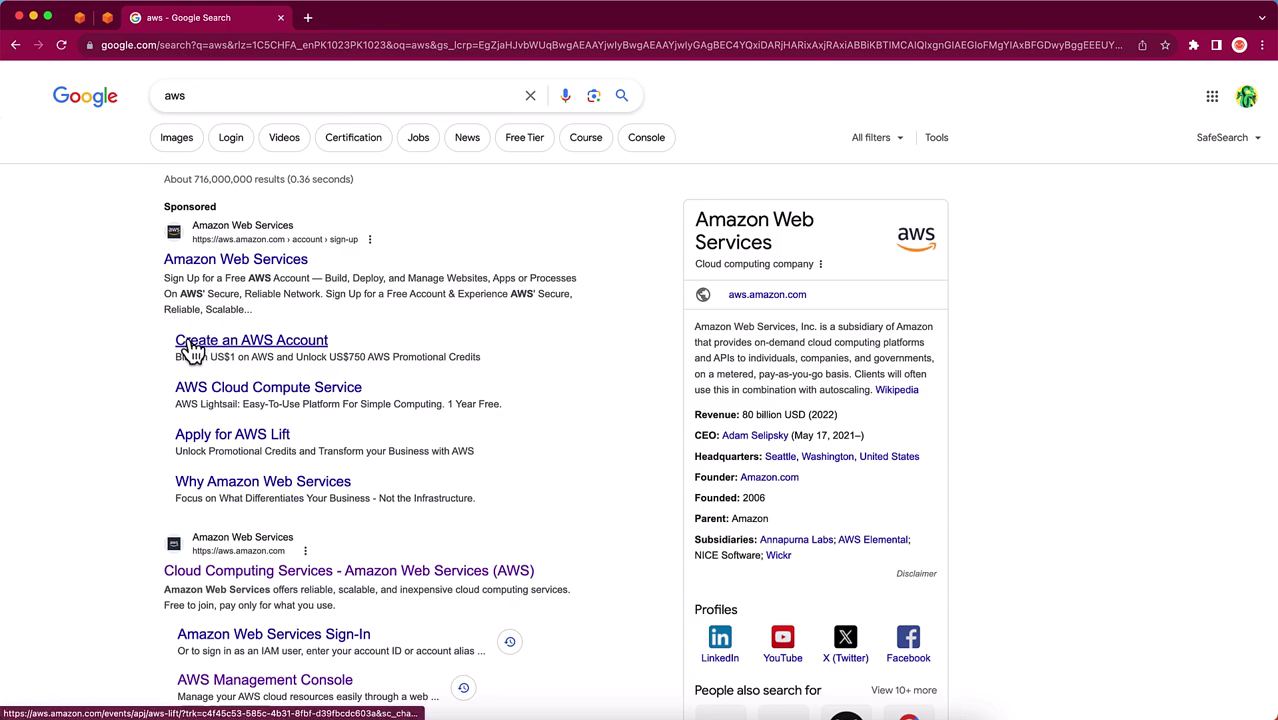
- Open the Create an AWS Account ad, then load aws.amazon.com in another tab
{"action": "left_click", "coordinate": [281, 345]}
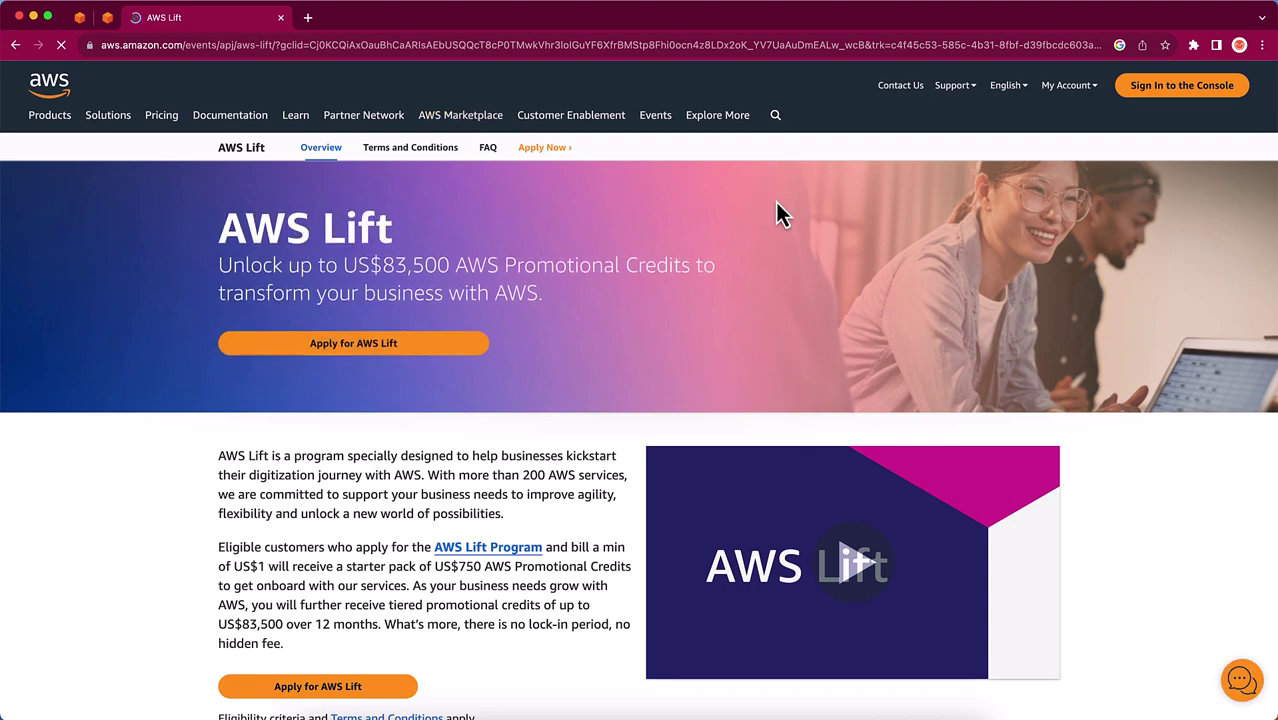
{"action": "left_click", "coordinate": [306, 19]}
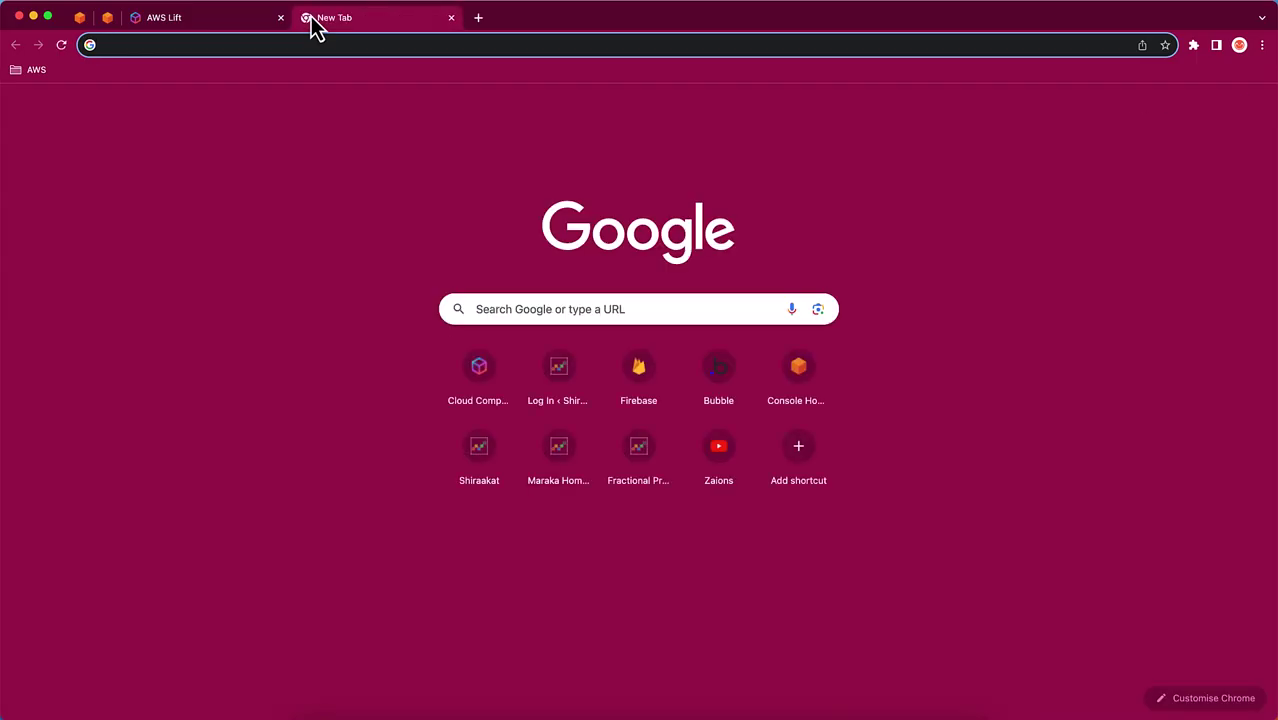
{"action": "type", "text": "aws."}
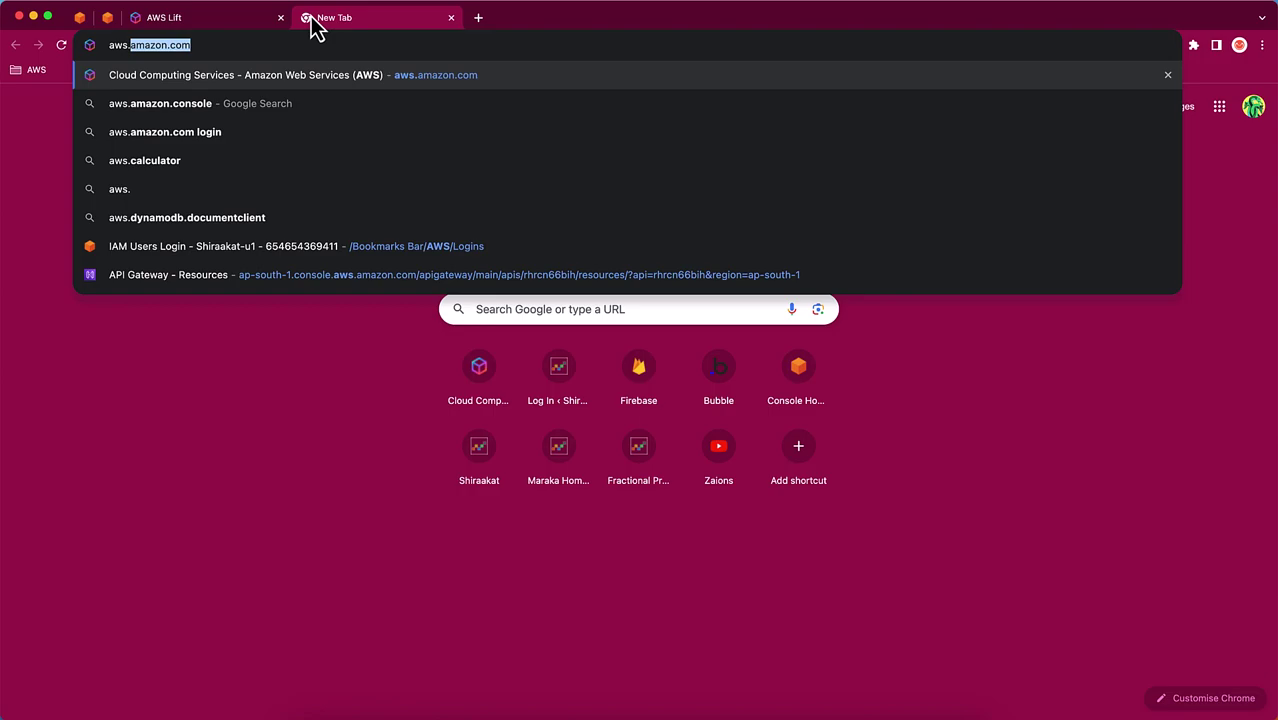
{"action": "left_click", "coordinate": [134, 64]}
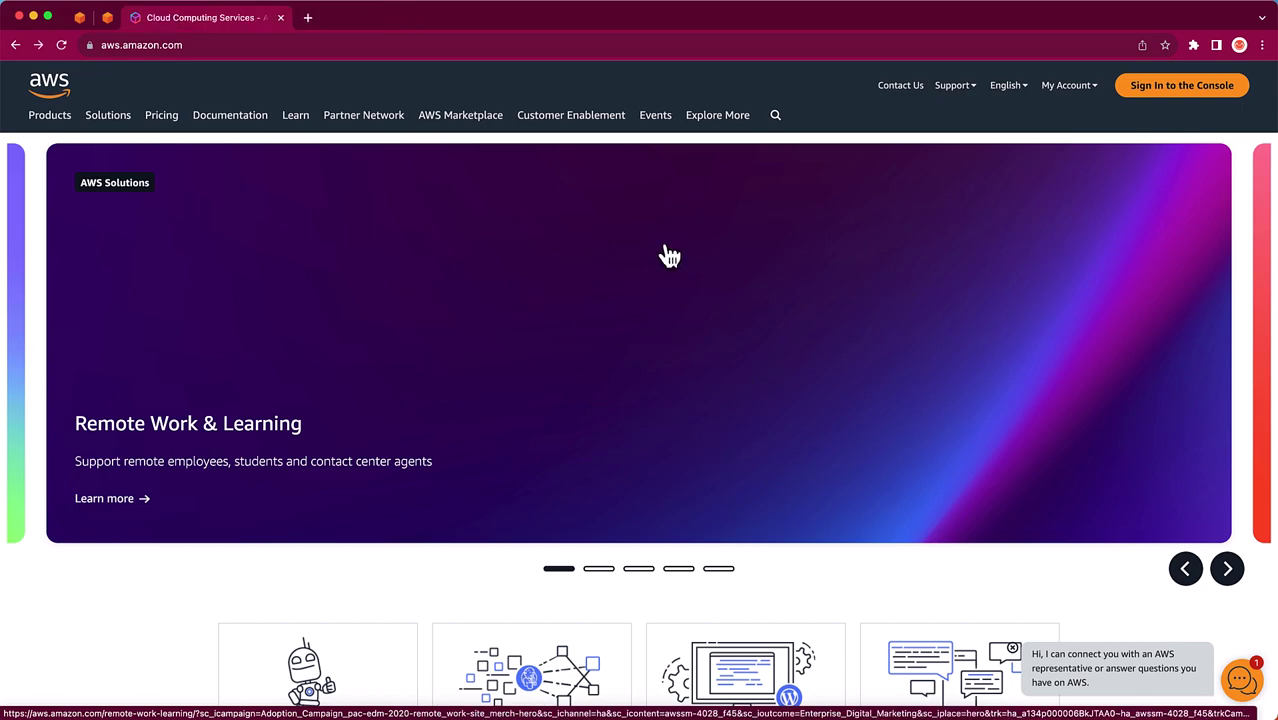
- Go from Sign In to the Console through IAM and root-user options to Create a new AWS account
{"action": "left_click", "coordinate": [1183, 87]}
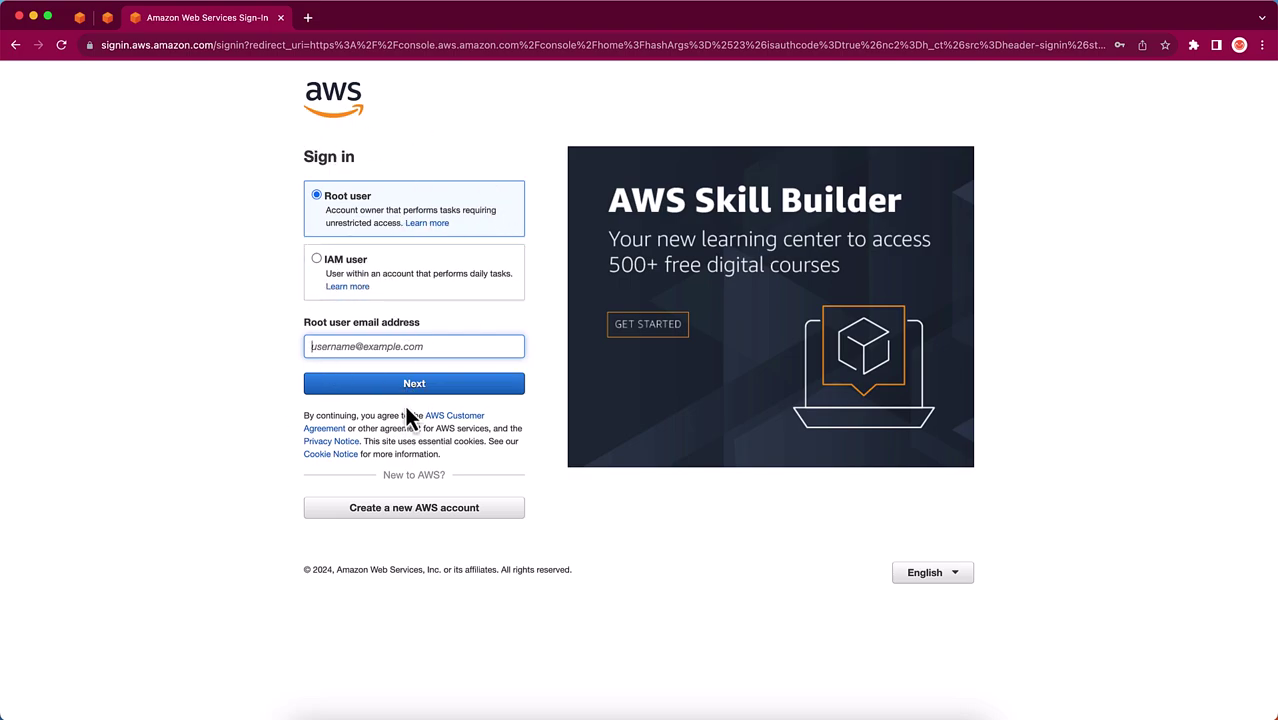
{"action": "left_click", "coordinate": [350, 278]}
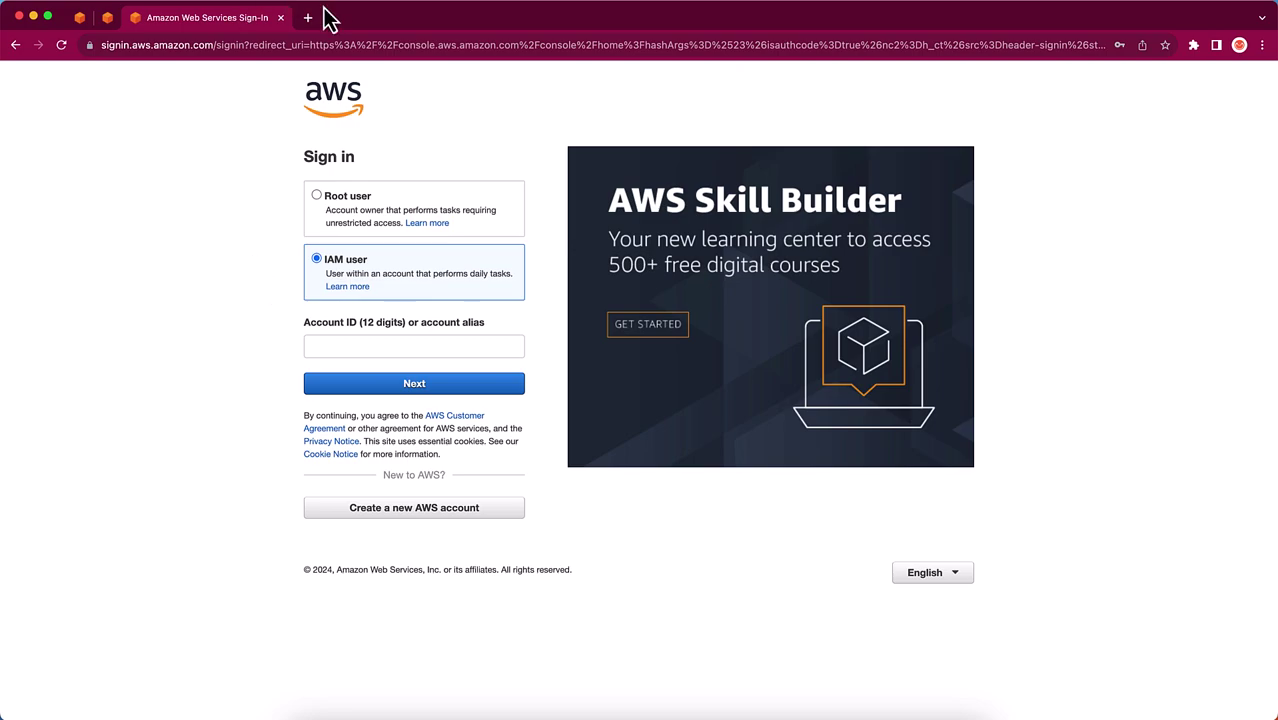
{"action": "left_click", "coordinate": [107, 17]}
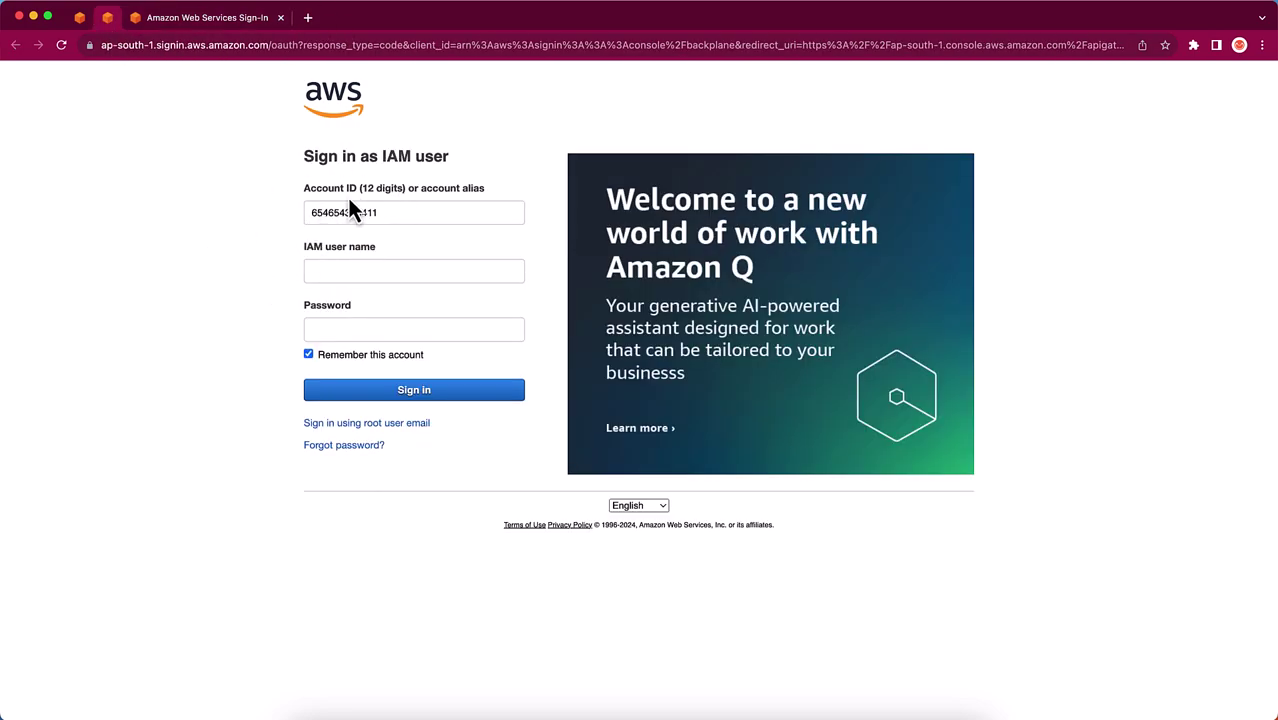
{"action": "left_click", "coordinate": [386, 426]}
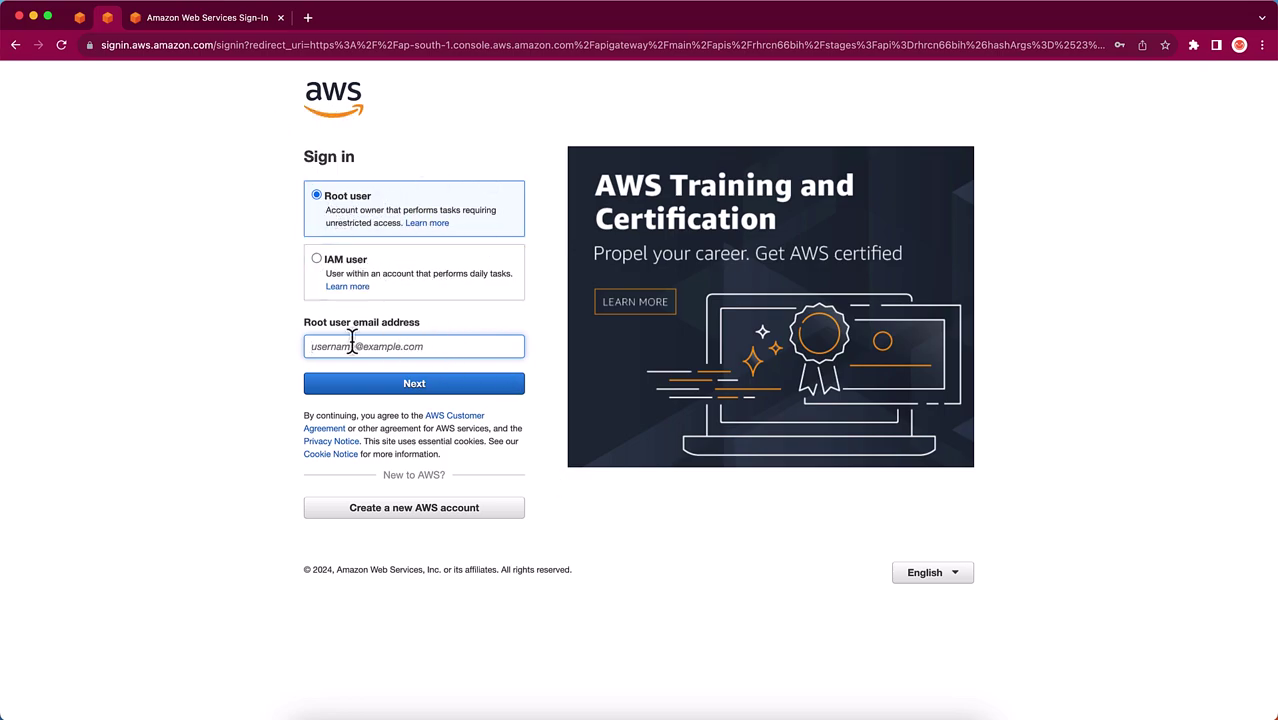
{"action": "left_click", "coordinate": [409, 518]}
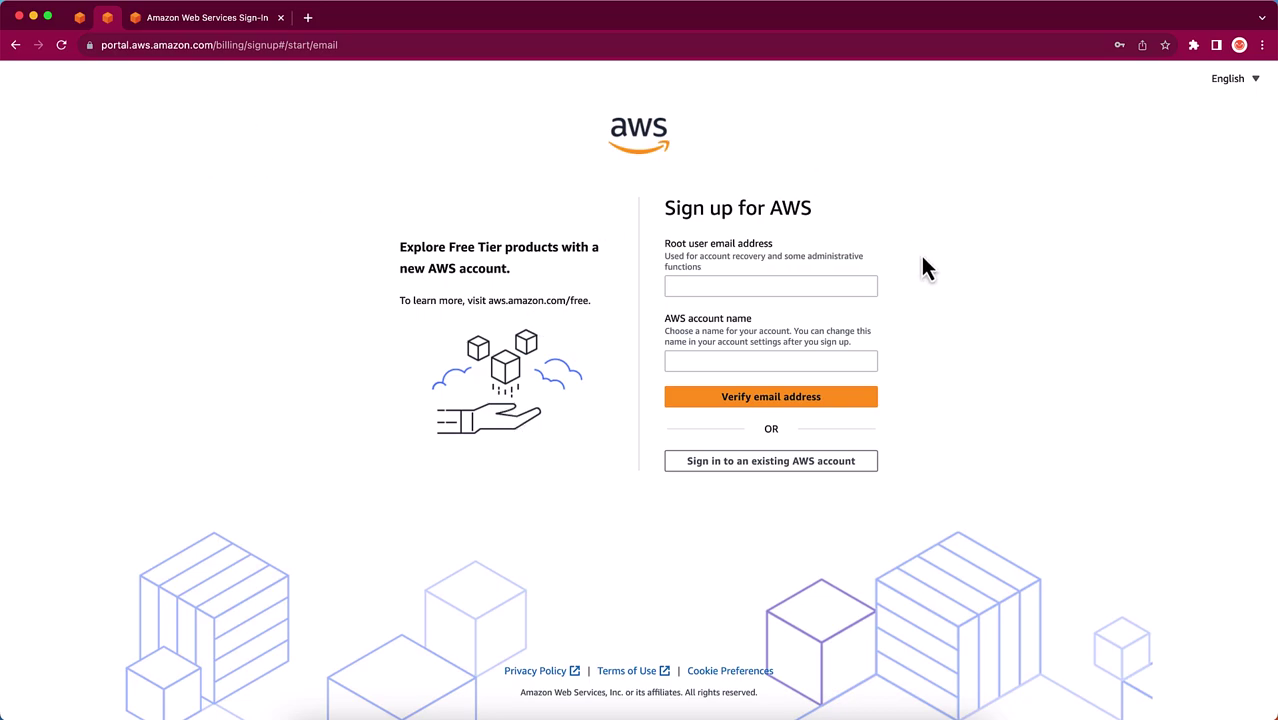
- Dismiss autofill suggestions to reveal the root email and account name fields, then add a blank tab
{"action": "left_click", "coordinate": [678, 286]}
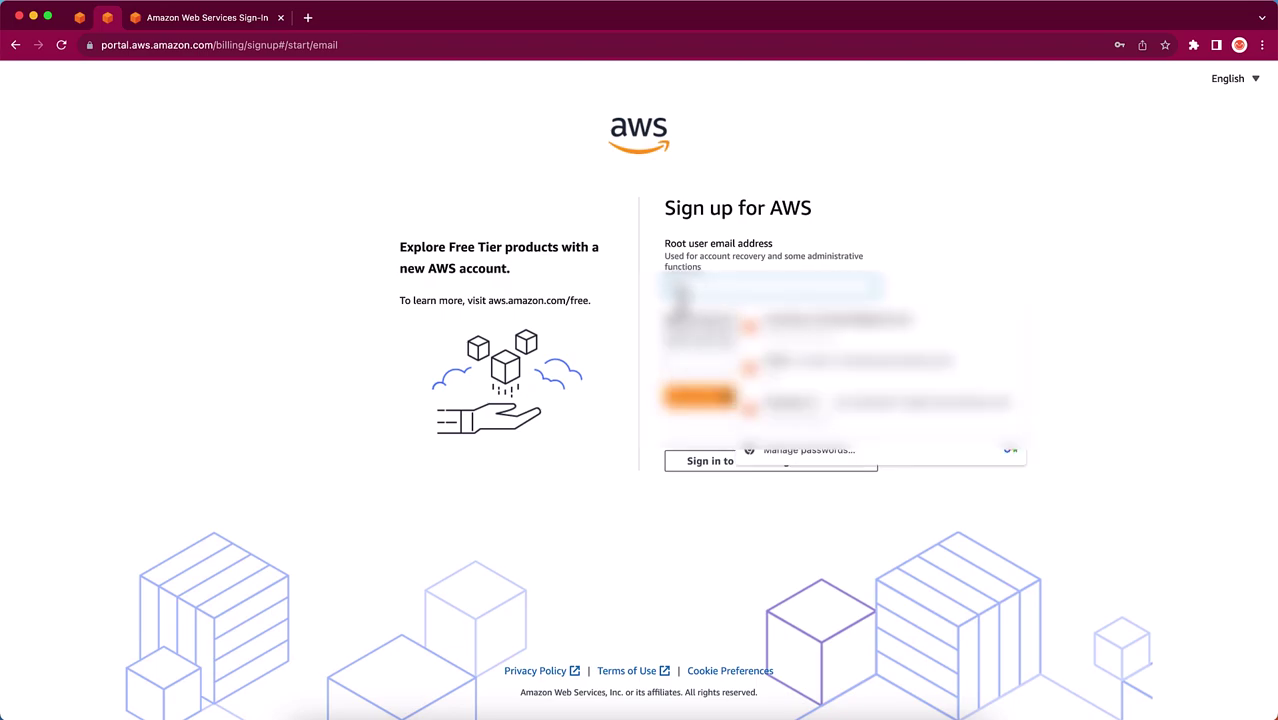
{"action": "key", "text": "Escape"}
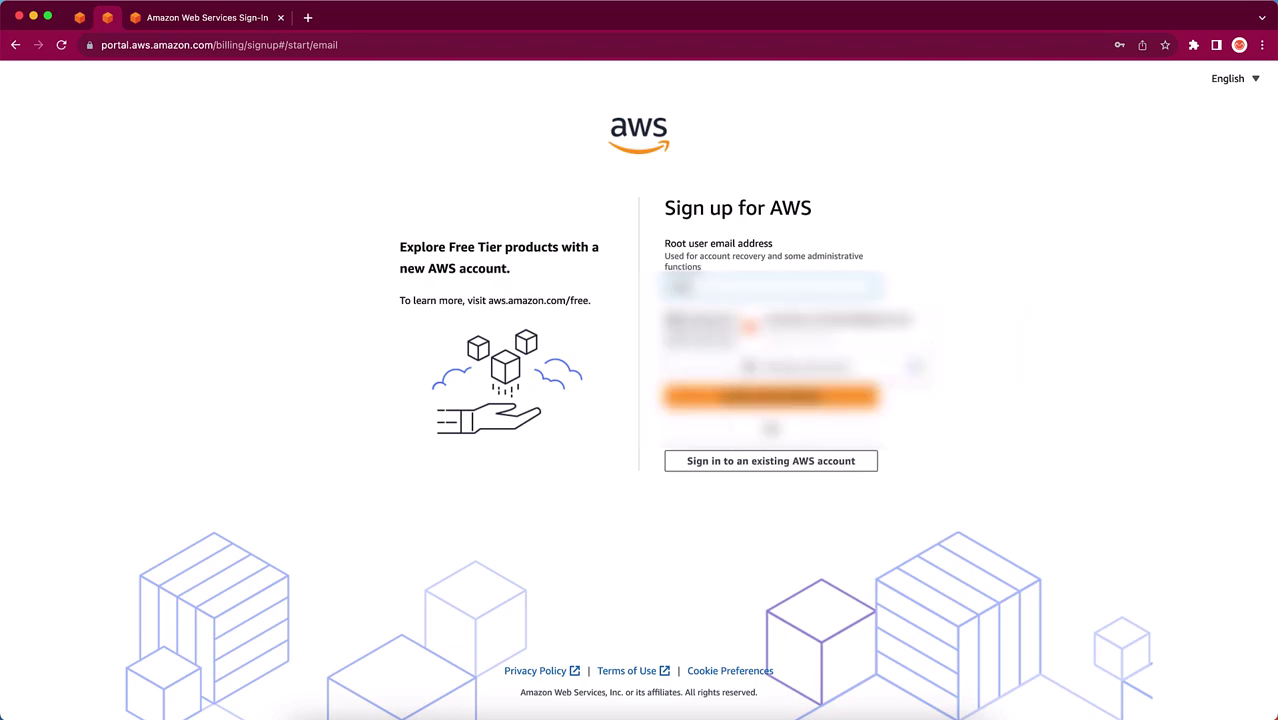
{"action": "left_click", "coordinate": [681, 287]}
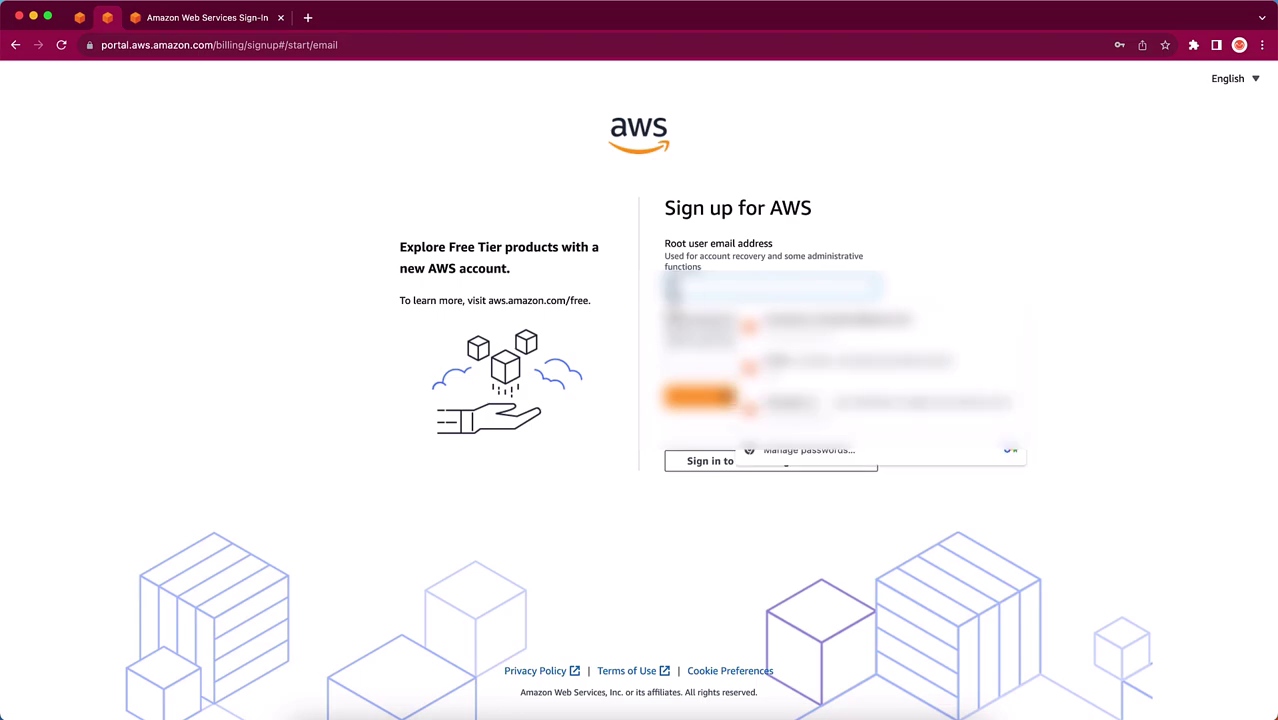
{"action": "left_click", "coordinate": [680, 374]}
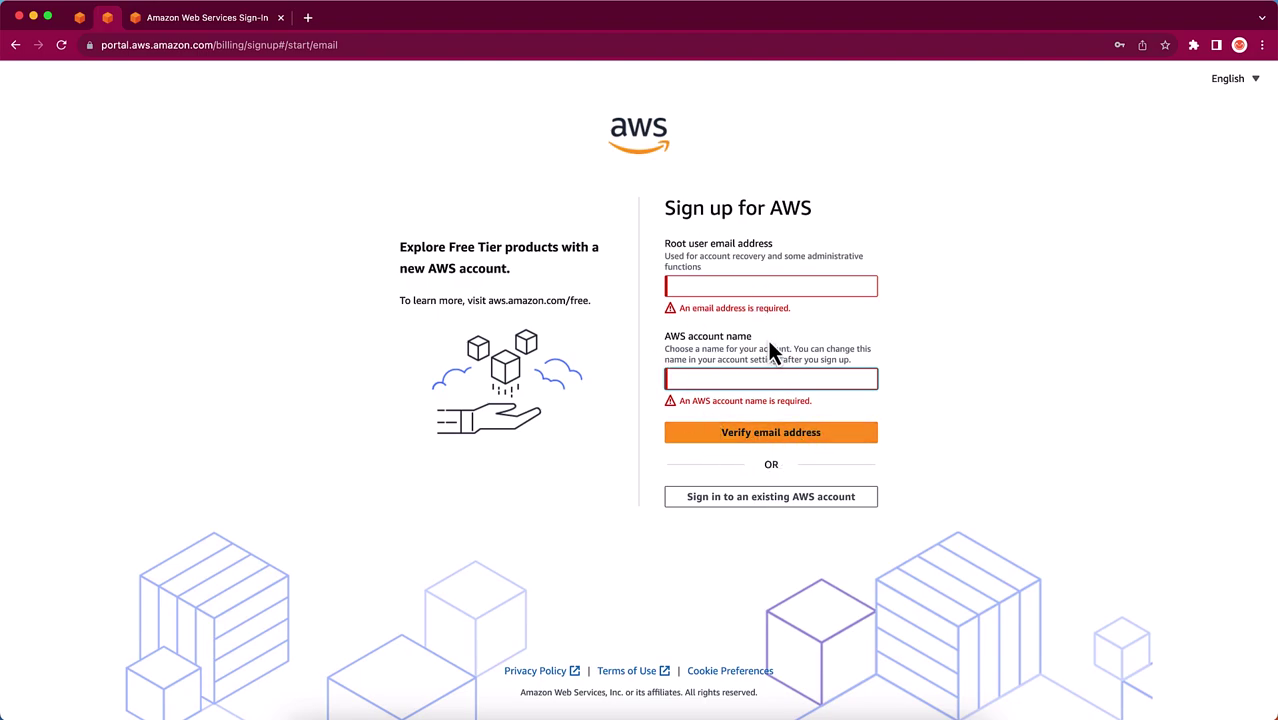
{"action": "left_click", "coordinate": [309, 19]}
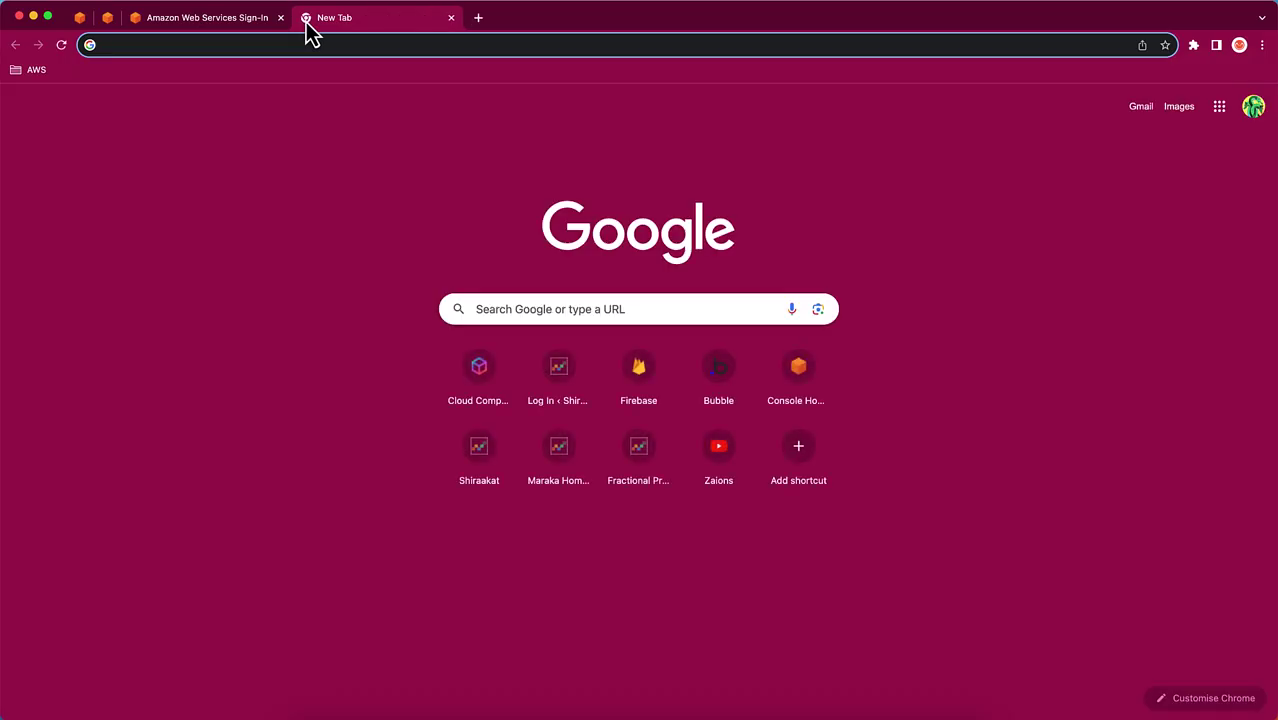
- Go to youtube.com and search for 'create a aws account'
{"action": "type", "text": "yout"}
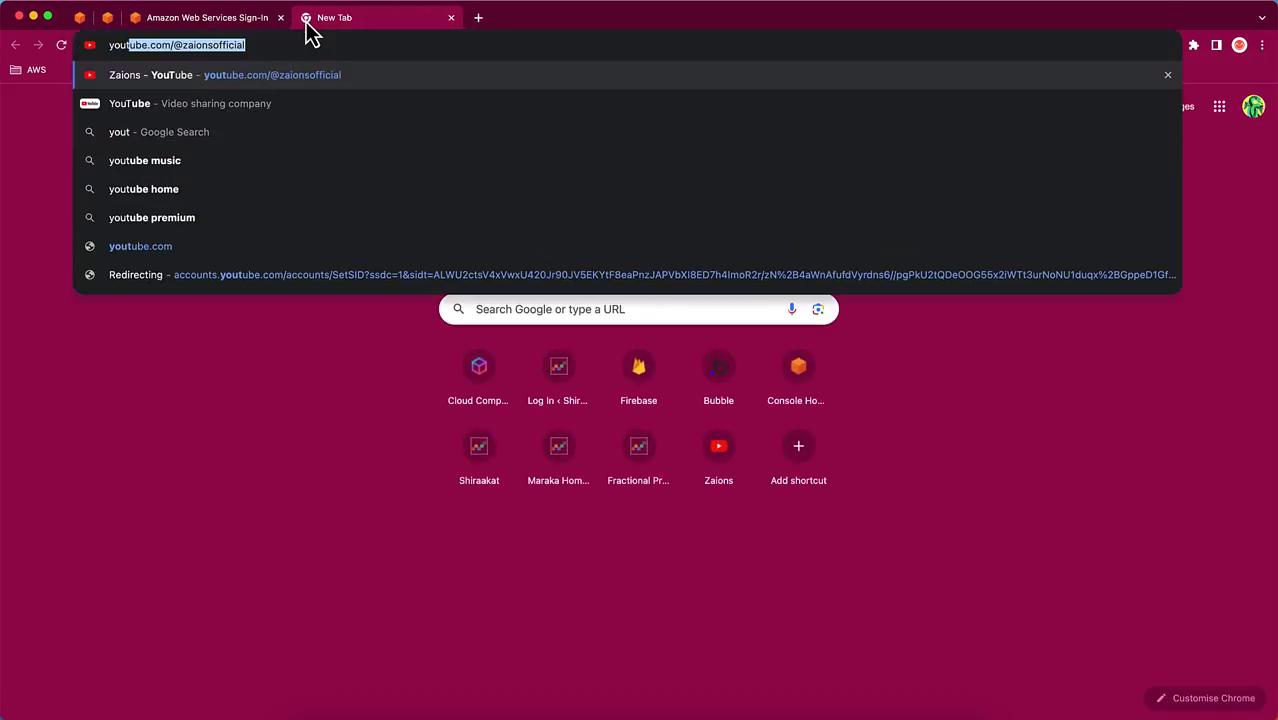
{"action": "key", "text": "Right"}
{"action": "key", "text": "alt+BackSpace"}
{"action": "key", "text": "BackSpace"}
{"action": "key", "text": "BackSpace"}
{"action": "key", "text": "Return"}
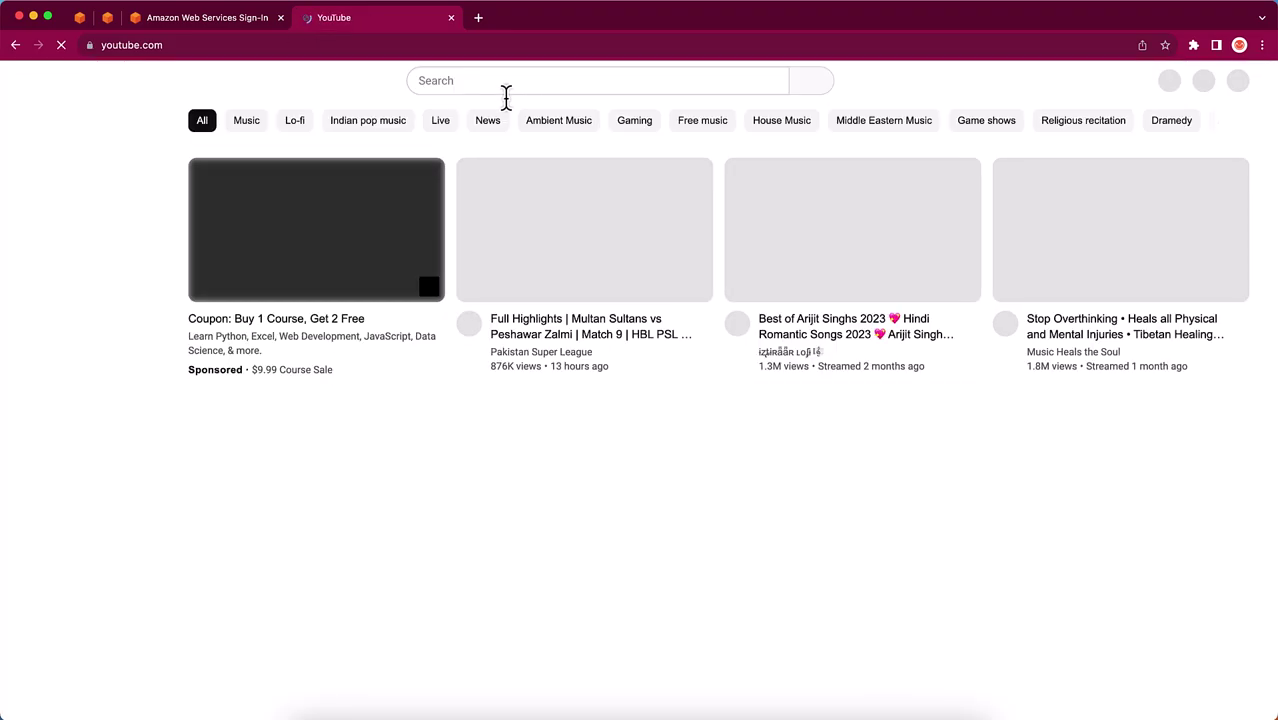
{"action": "left_click", "coordinate": [505, 90]}
{"action": "type", "text": "creat"}
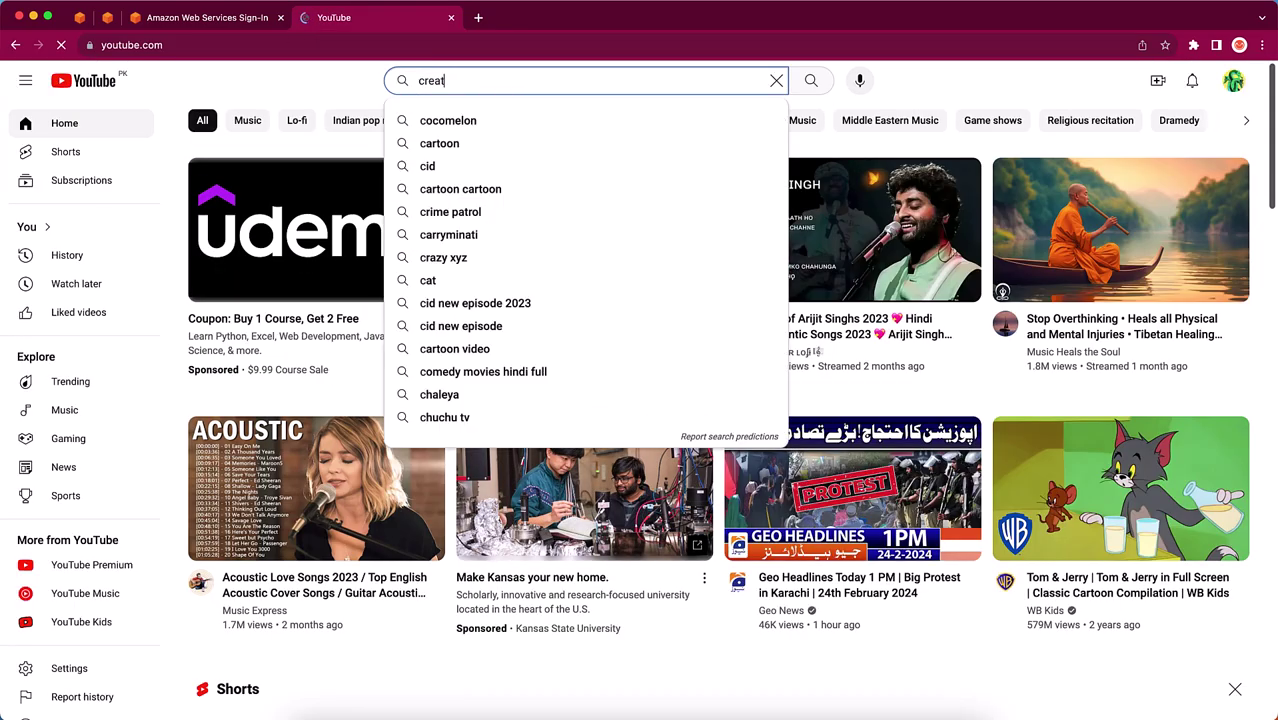
{"action": "type", "text": "e a aws acc"}
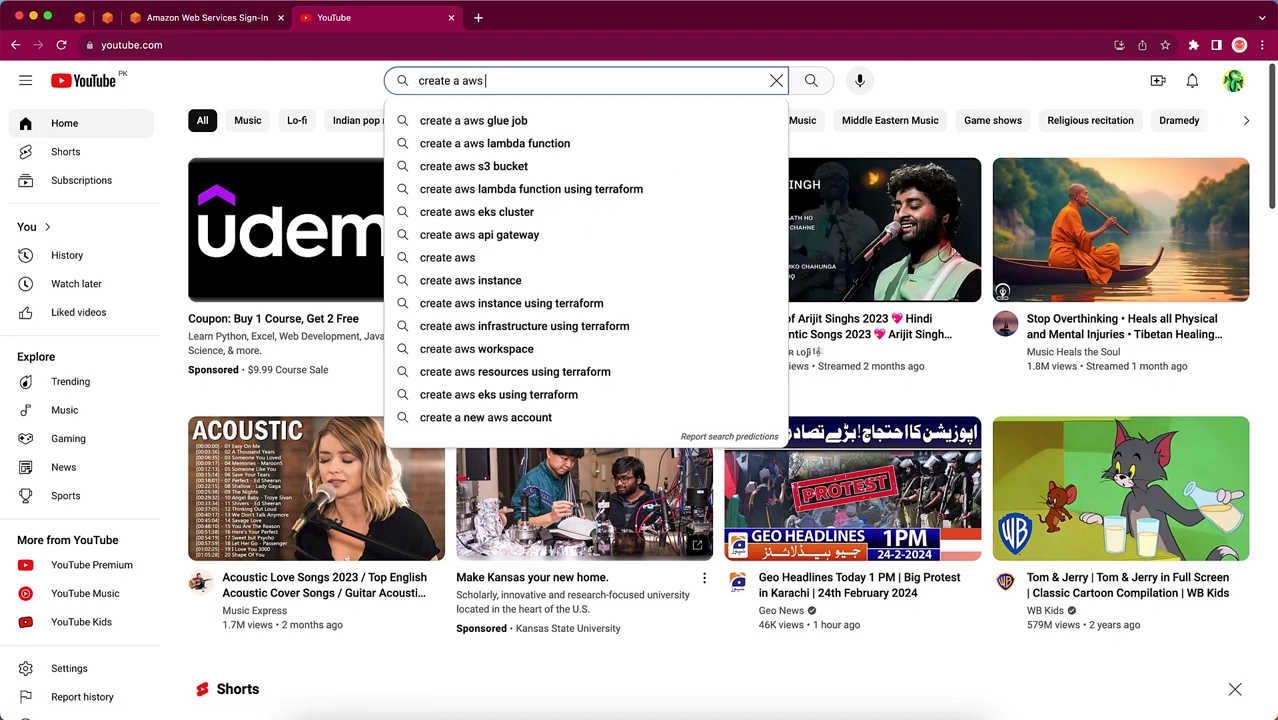
{"action": "type", "text": "ount"}
{"action": "key", "text": "Return"}
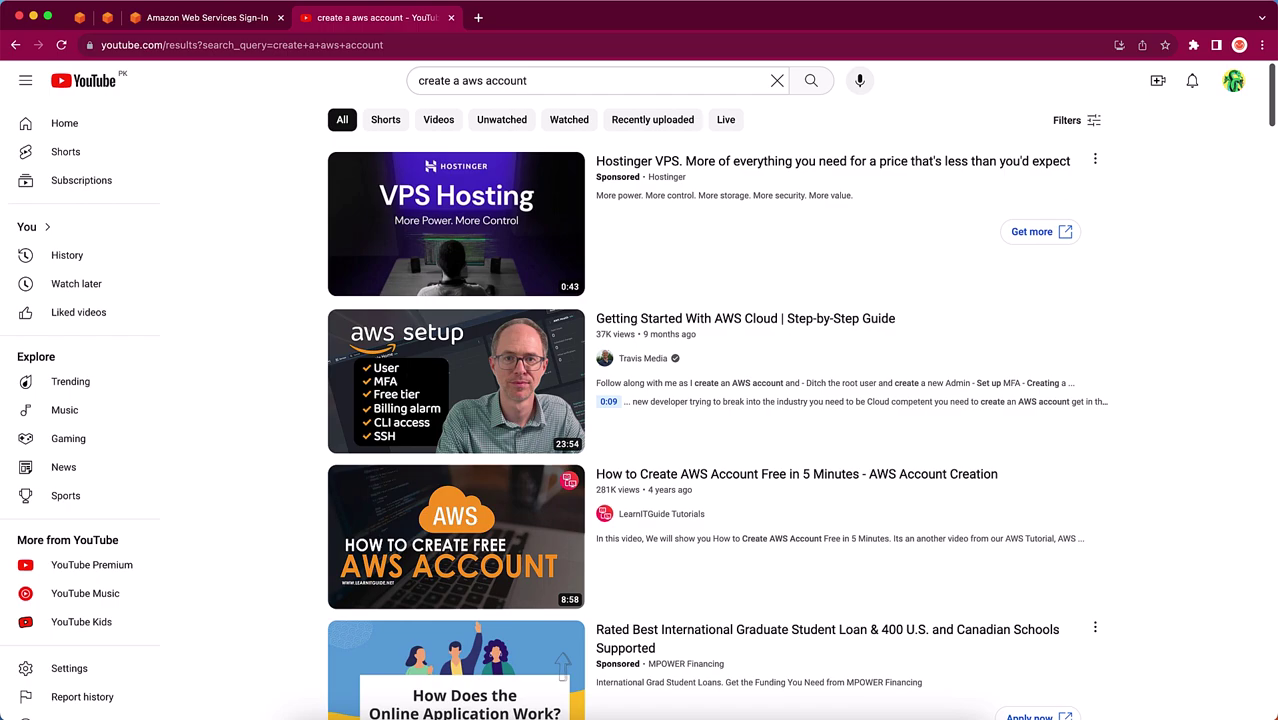
- Play 'How to Create AWS Account Free in 5 Minutes' in a new tab, skipping the ad and Premium offer
{"action": "scroll", "coordinate": [543, 440], "scroll_direction": "down", "scroll_amount": 2}
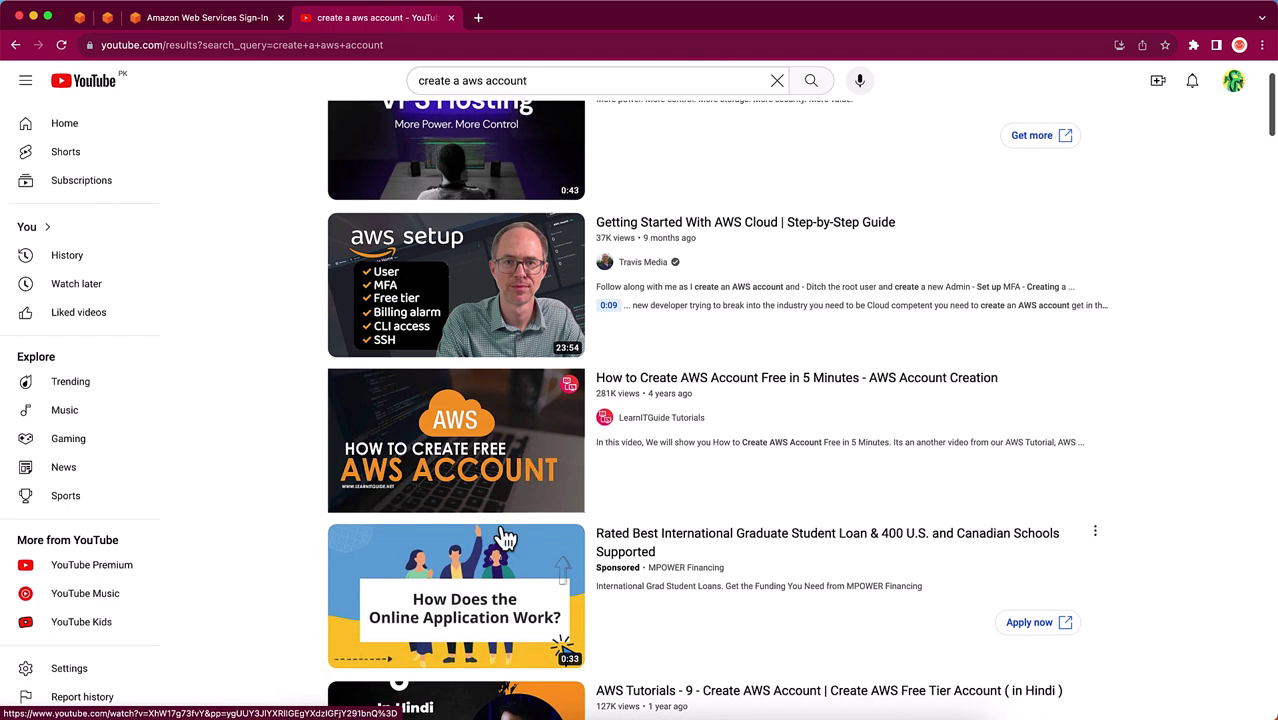
{"action": "scroll", "coordinate": [433, 486], "scroll_direction": "down", "scroll_amount": 2}
{"action": "left_click", "coordinate": [465, 334], "text": "super"}
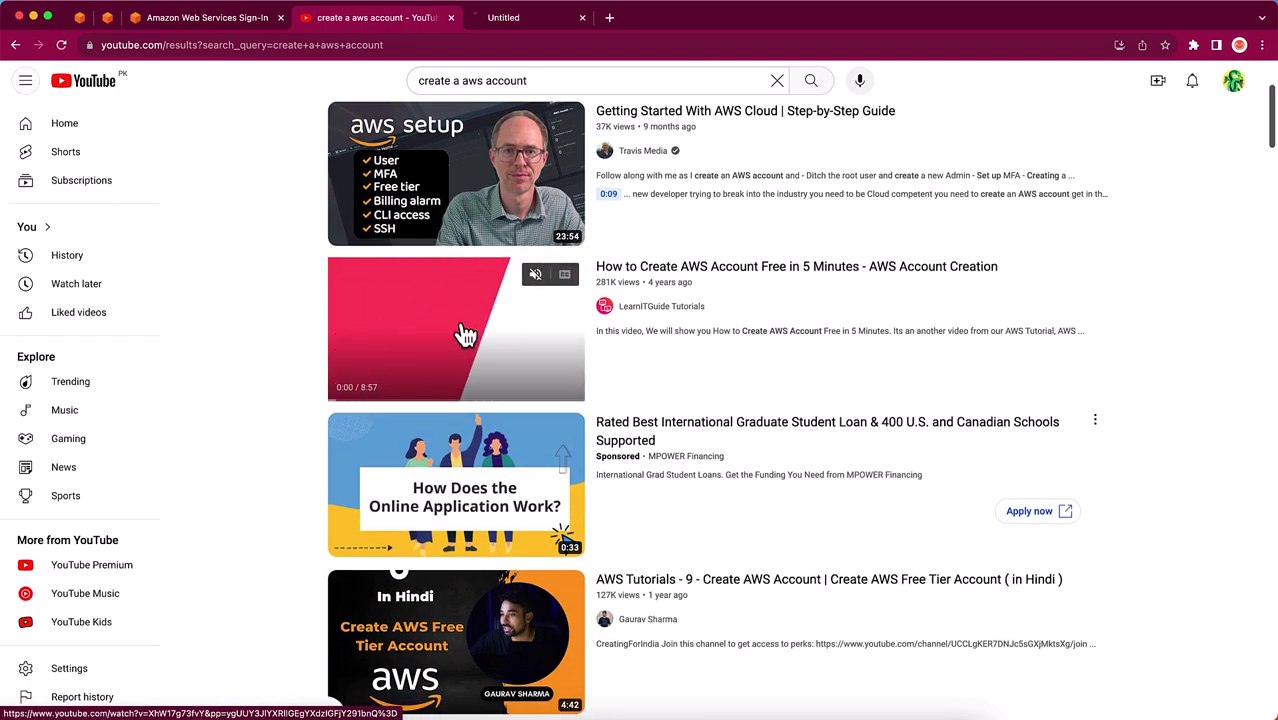
{"action": "left_click", "coordinate": [518, 30]}
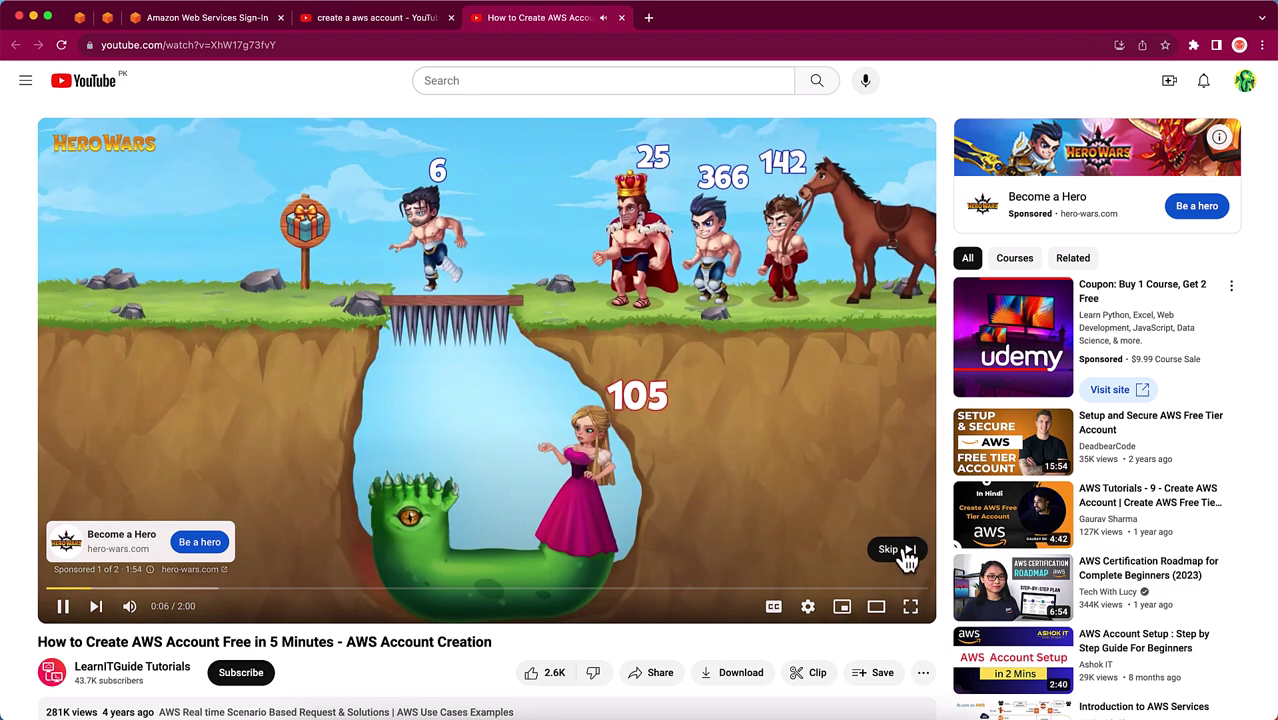
{"action": "left_click", "coordinate": [903, 552]}
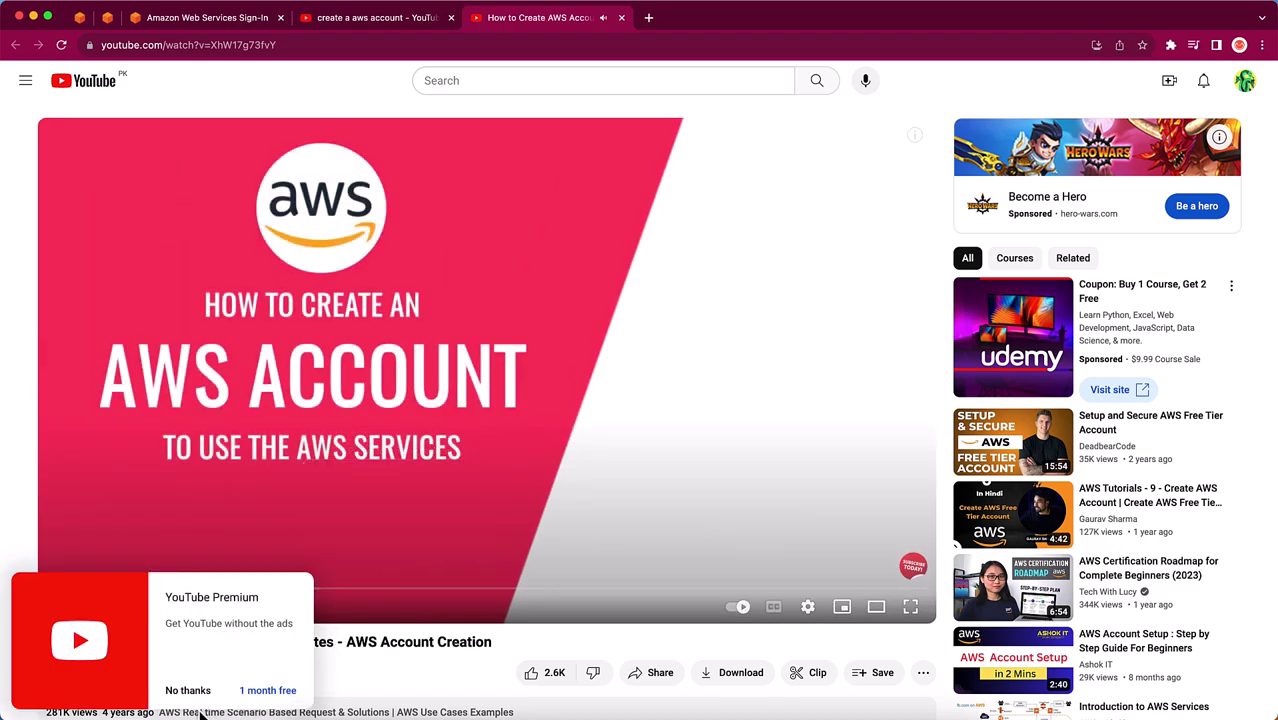
{"action": "left_click", "coordinate": [188, 690]}
{"action": "key", "text": "Right"}
{"action": "key", "text": "Right"}
{"action": "key", "text": "Right"}
{"action": "key", "text": "Right"}
{"action": "key", "text": "Right"}
{"action": "key", "text": "Right"}
{"action": "key", "text": "Right"}
{"action": "key", "text": "Right"}
{"action": "key", "text": "Right"}
{"action": "key", "text": "Right"}
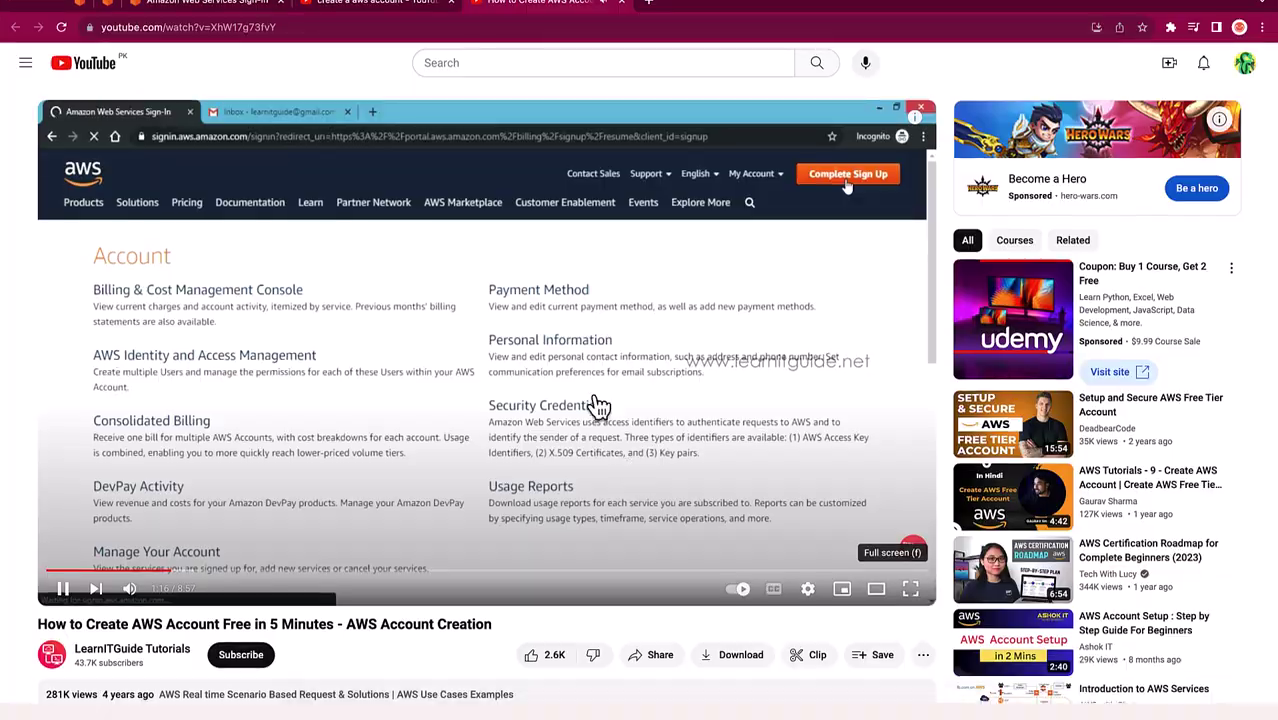
- Play the tutorial full screen and seek ahead in 5-second jumps to the bank OTP page
{"action": "key", "text": "f"}
{"action": "key", "text": "Right"}
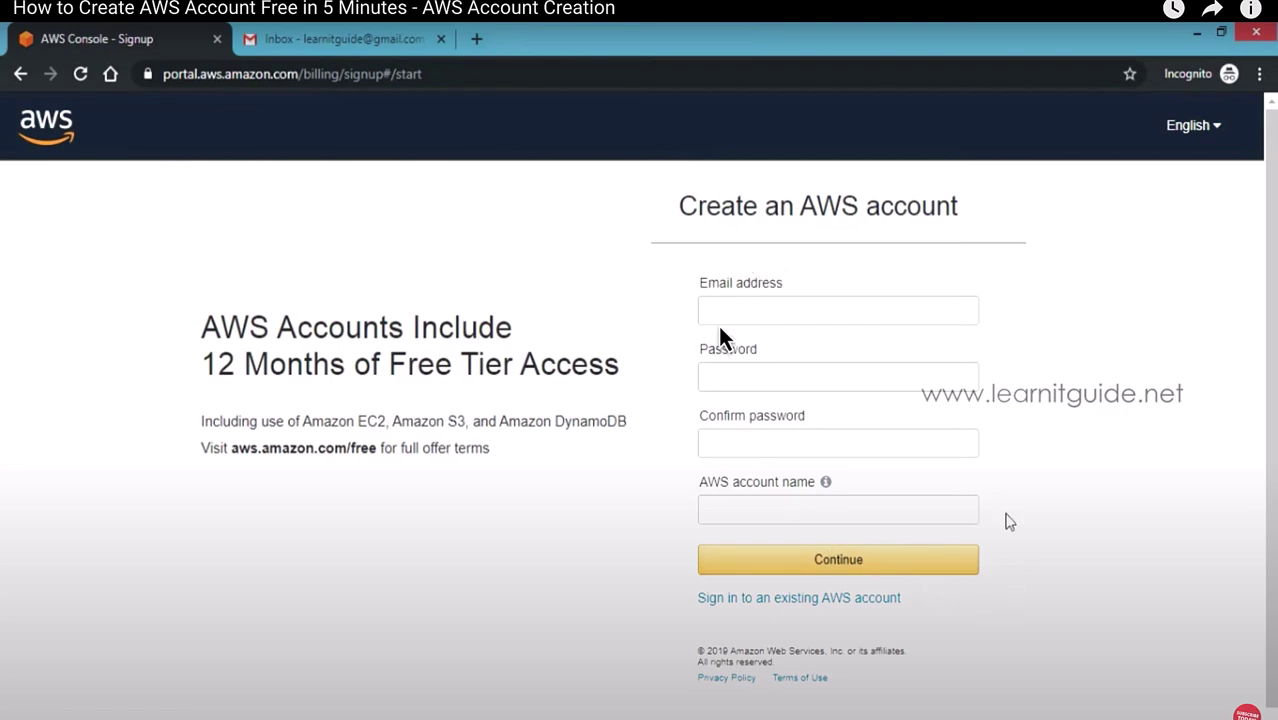
{"action": "key", "text": "Right"}
{"action": "key", "text": "Right"}
{"action": "key", "text": "Right"}
{"action": "key", "text": "Right"}
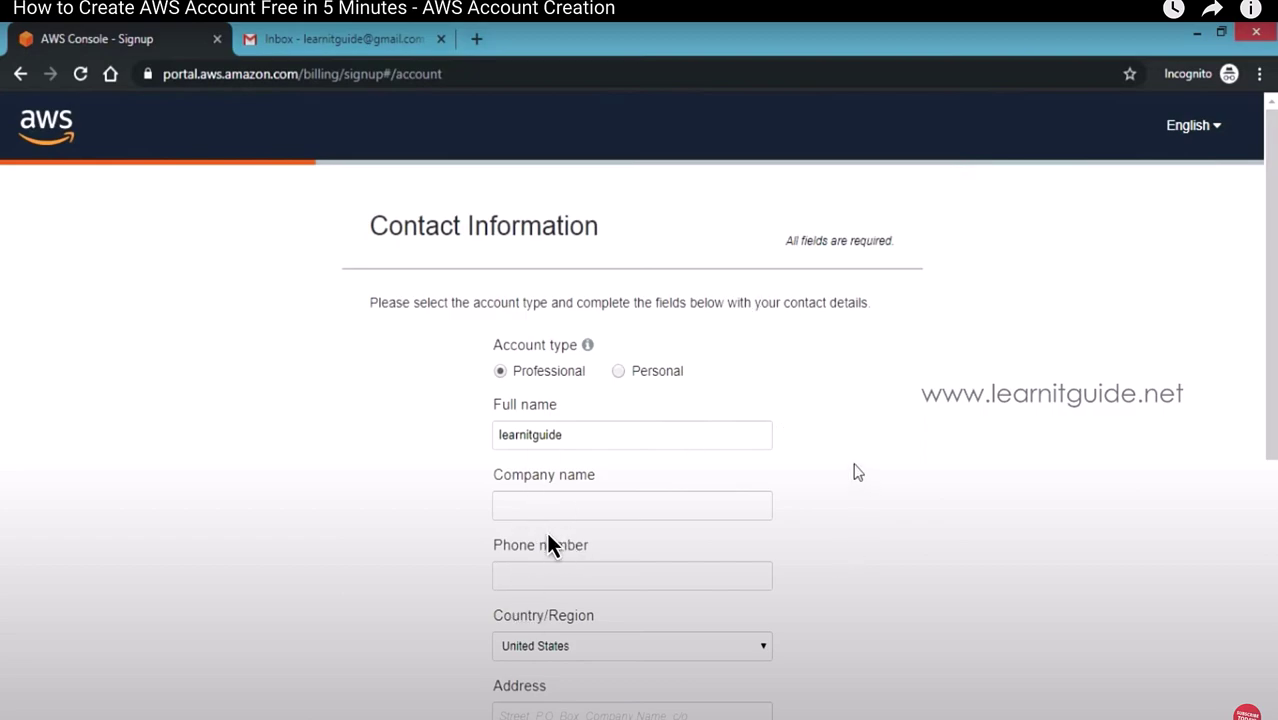
{"action": "key", "text": "Right"}
{"action": "key", "text": "Right"}
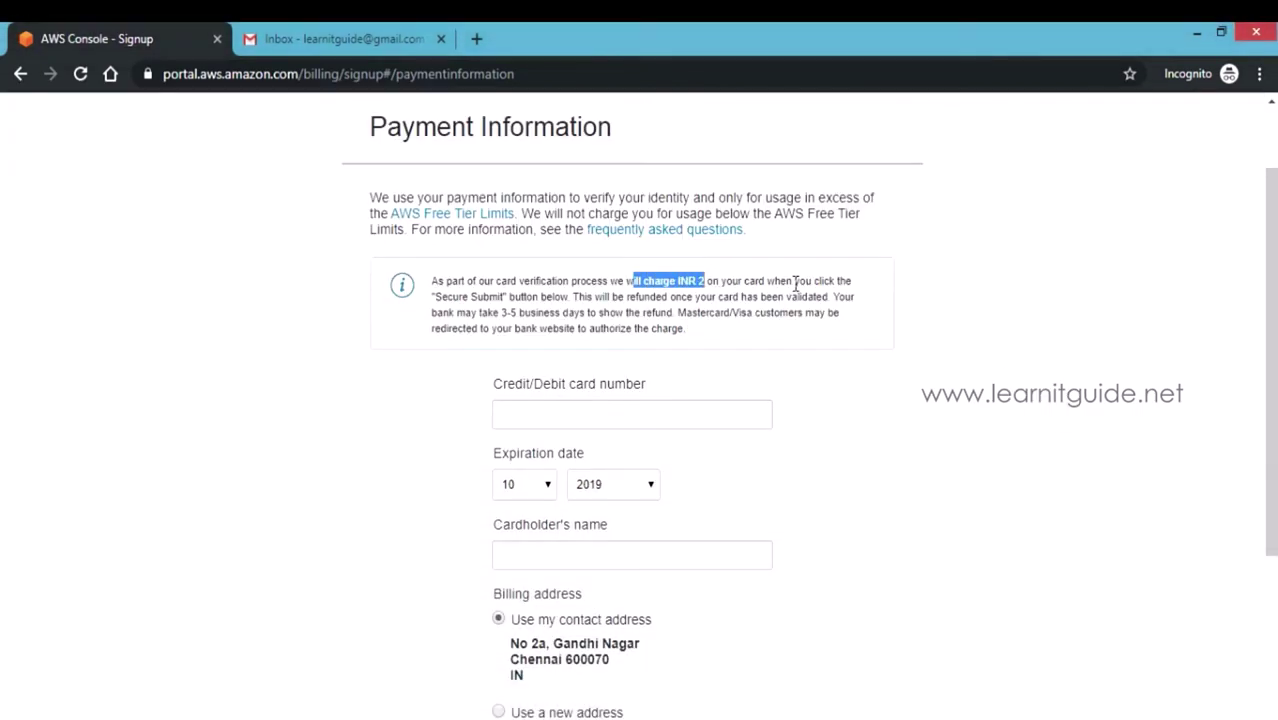
{"action": "key", "text": "Right"}
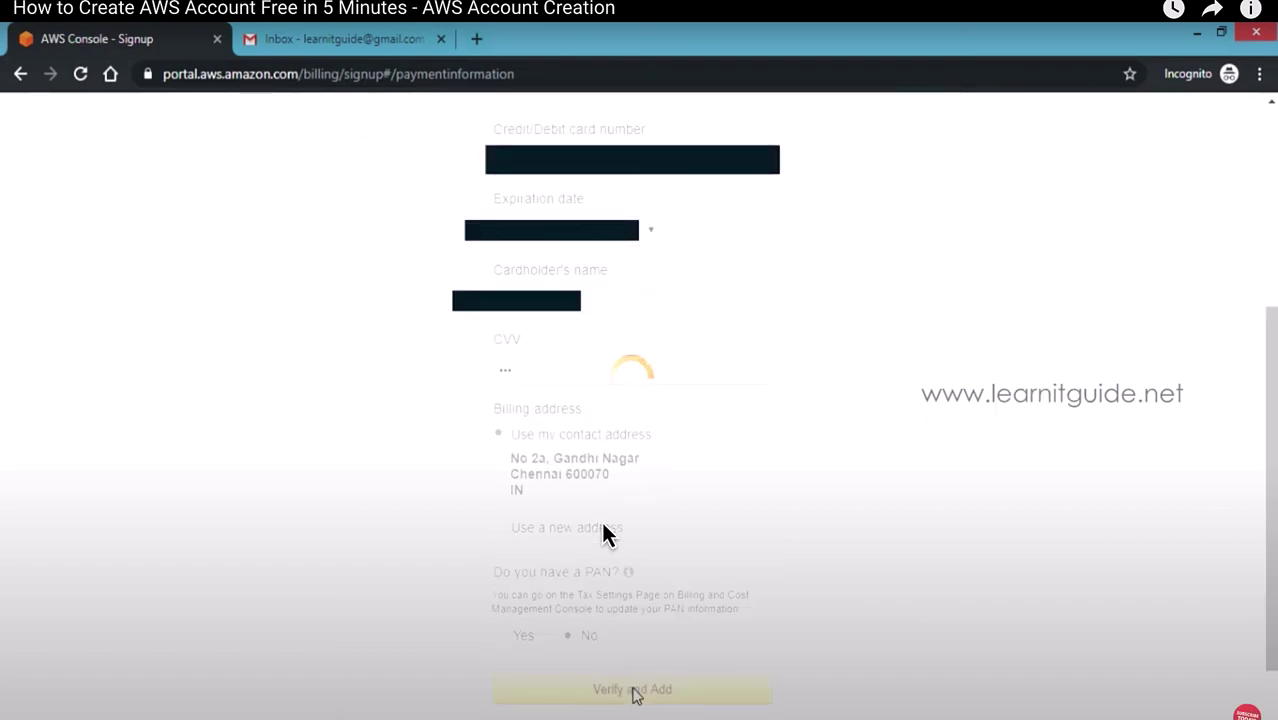
{"action": "key", "text": "Right"}
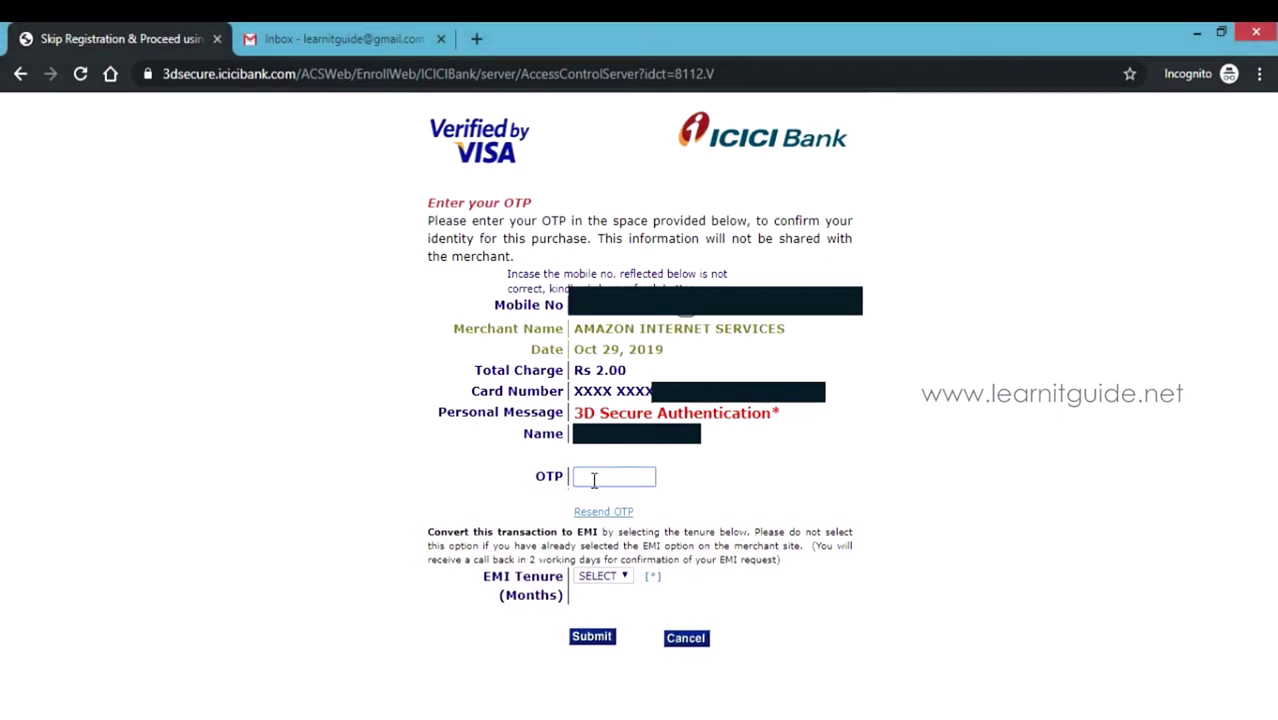
- Seek through phone verification, support plan and registration confirmation, then return to the AWS Sign-In tab
{"action": "key", "text": "Right"}
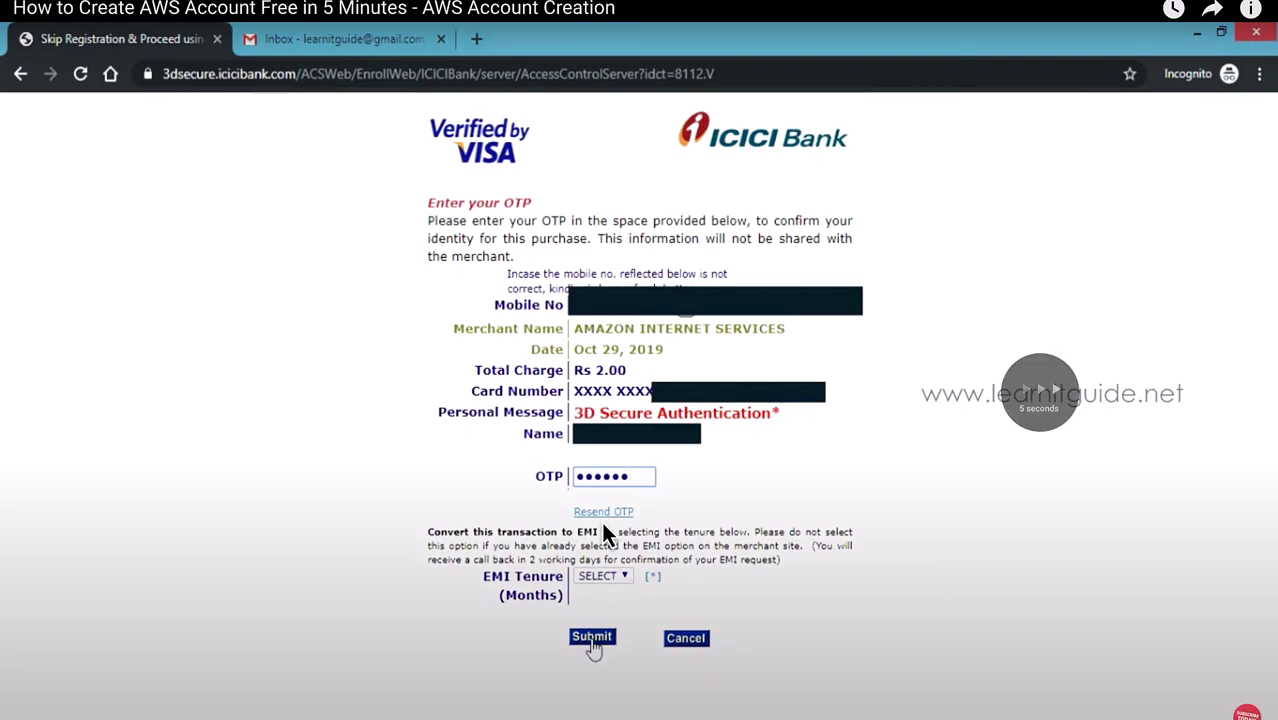
{"action": "key", "text": "Right"}
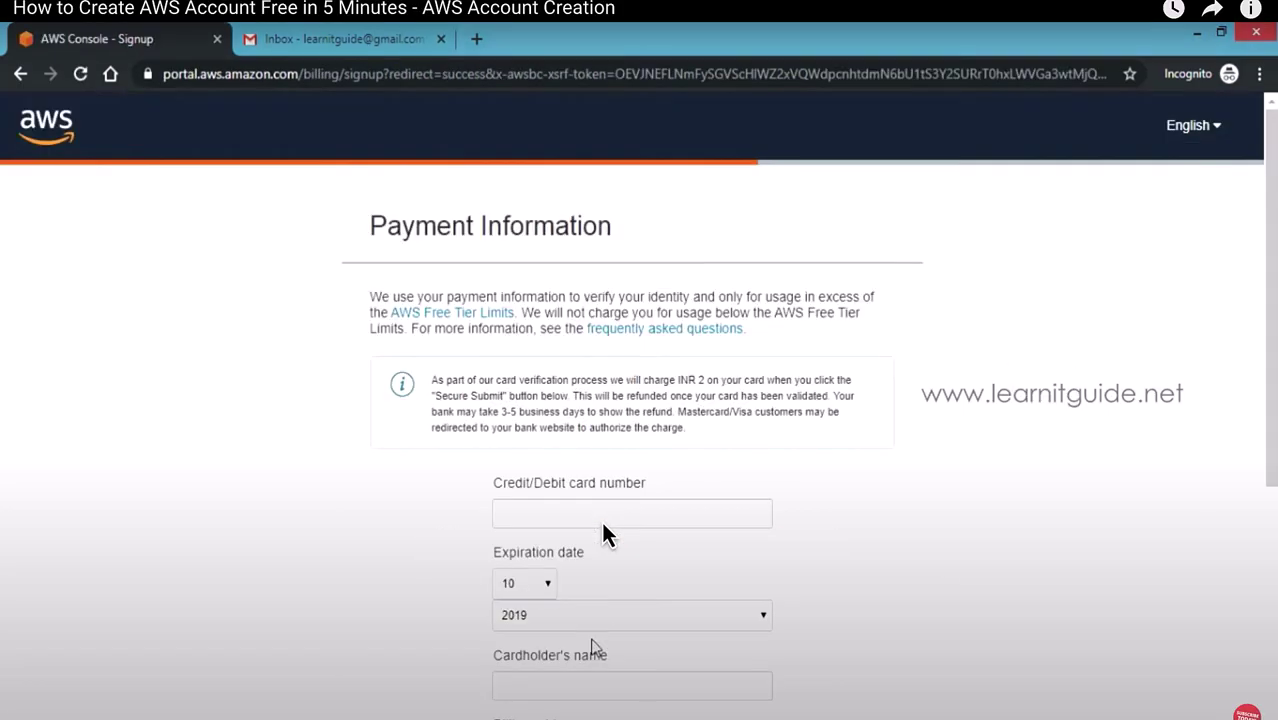
{"action": "key", "text": "Right"}
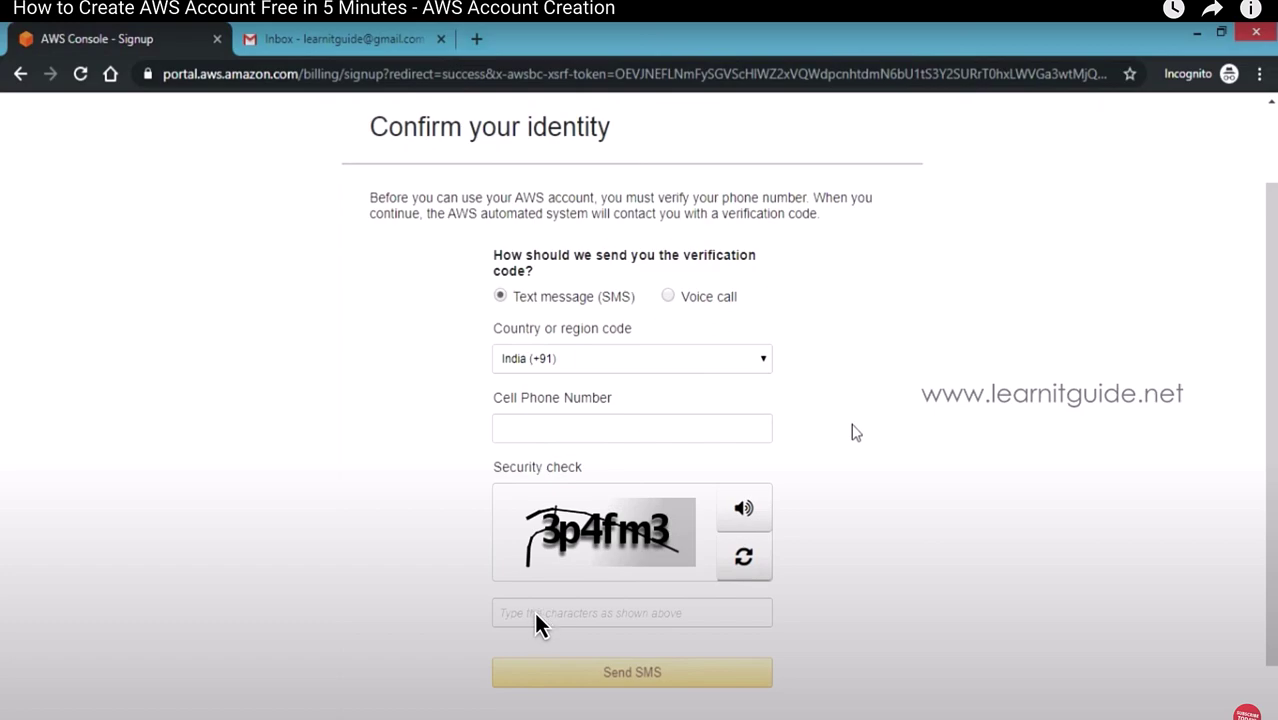
{"action": "key", "text": "Right"}
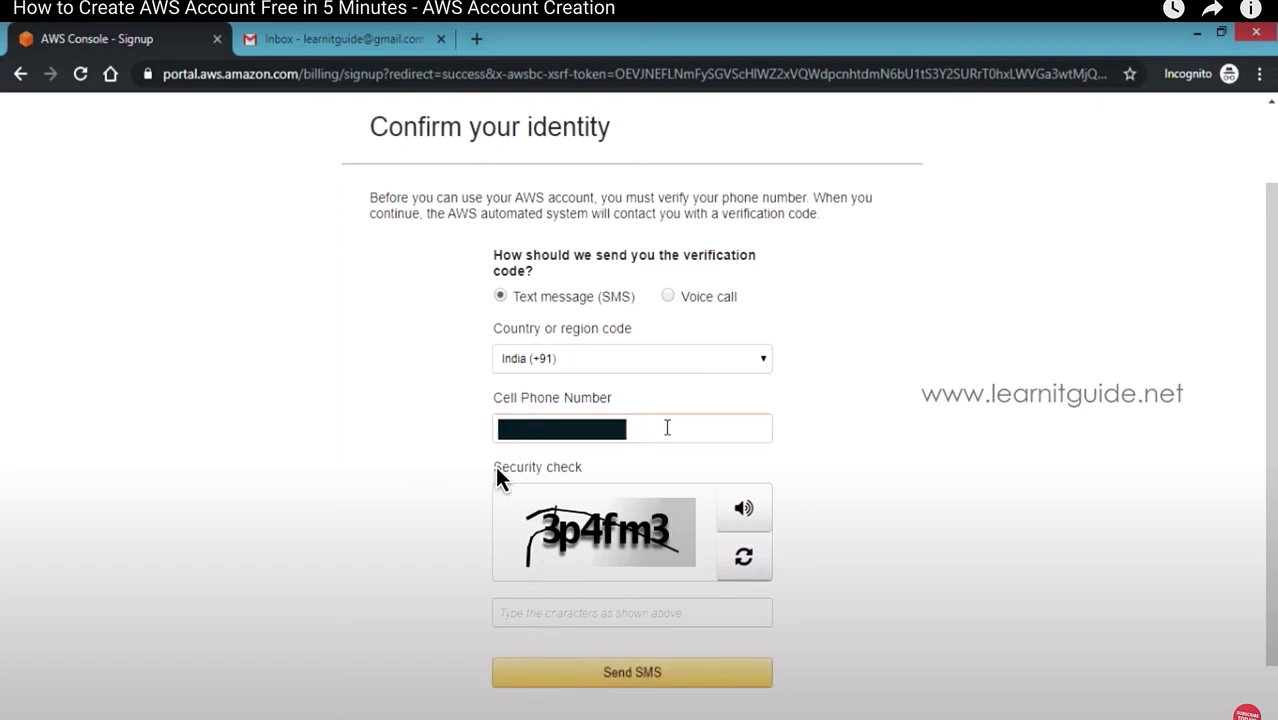
{"action": "key", "text": "Right"}
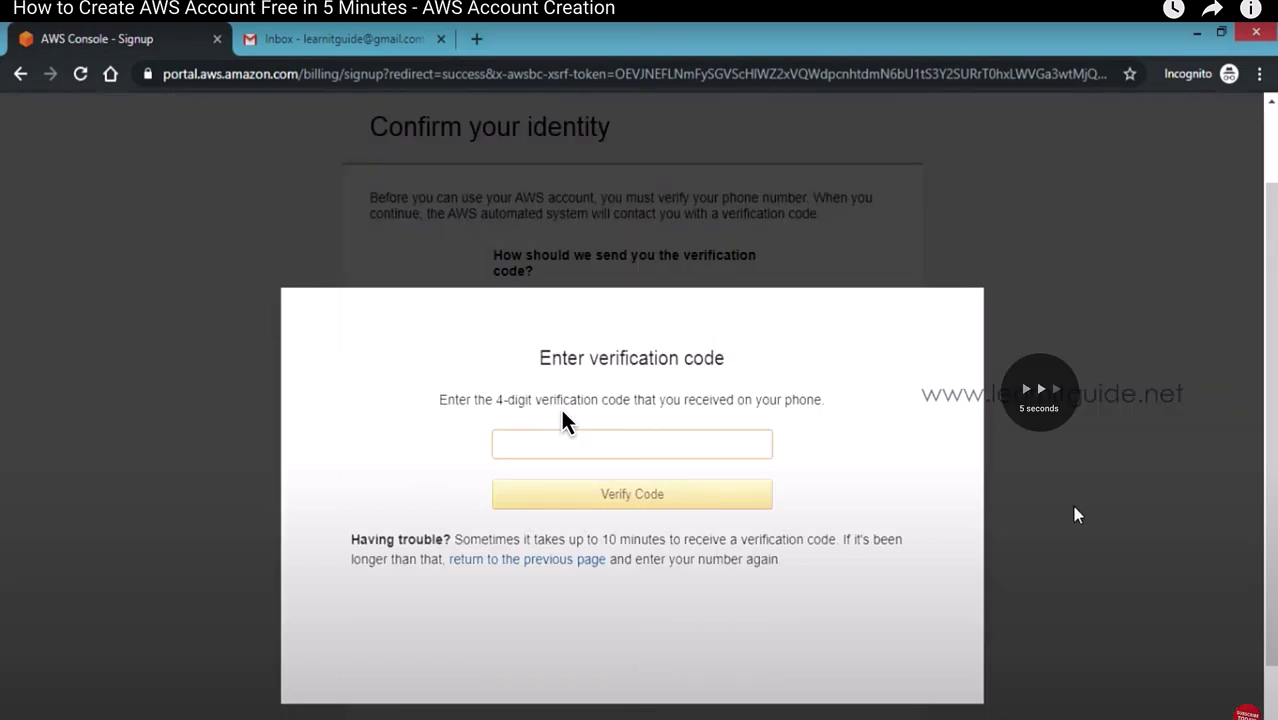
{"action": "key", "text": "Right"}
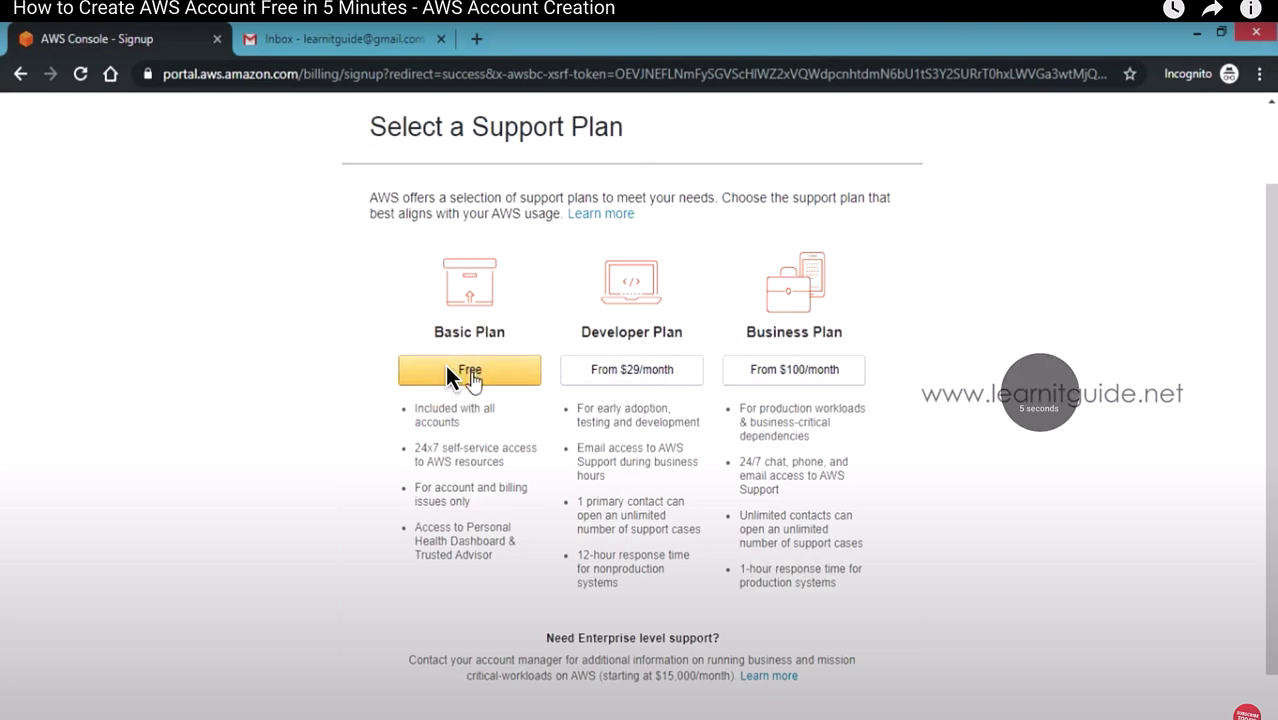
{"action": "key", "text": "Right"}
{"action": "key", "text": "Right"}
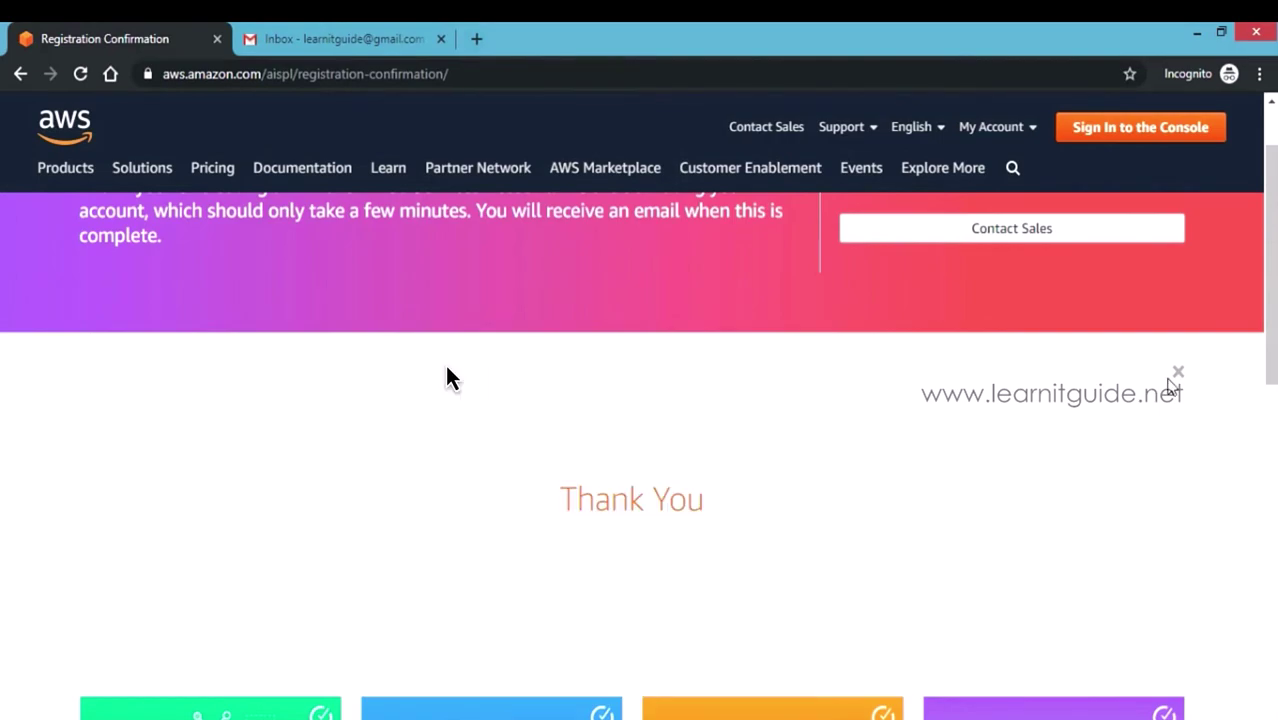
{"action": "key", "text": "Right"}
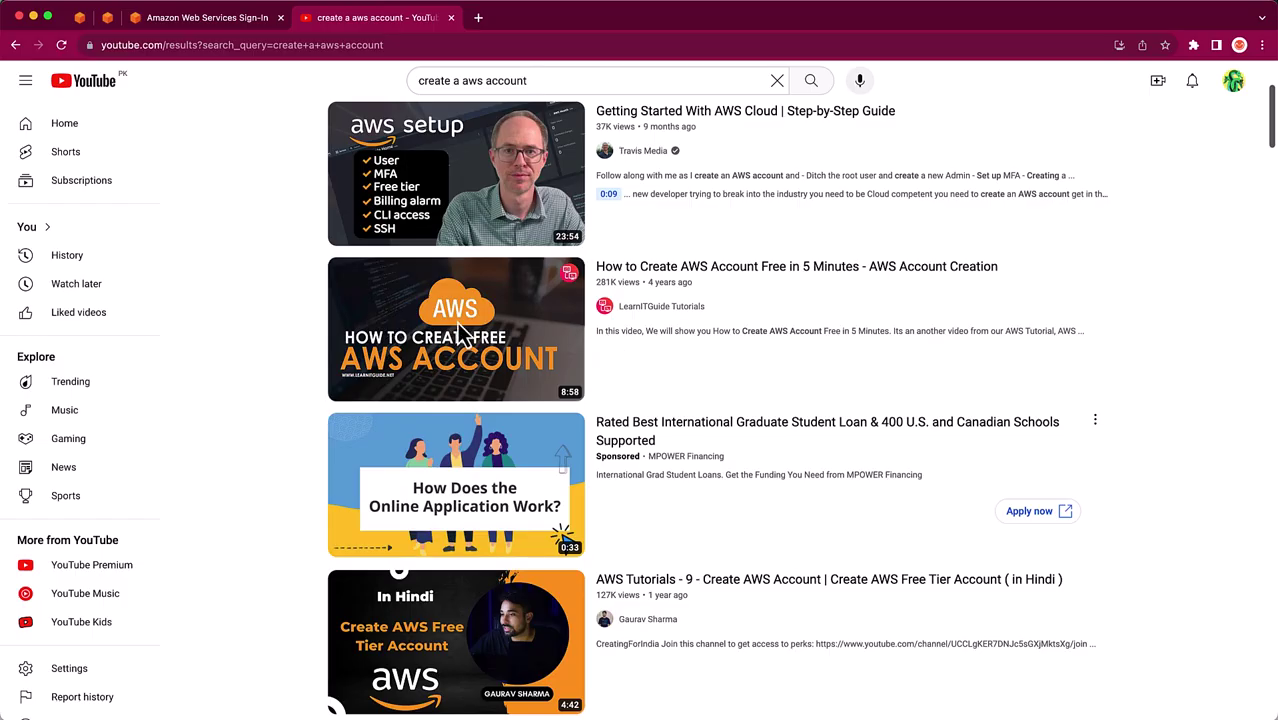
{"action": "left_click", "coordinate": [218, 22]}
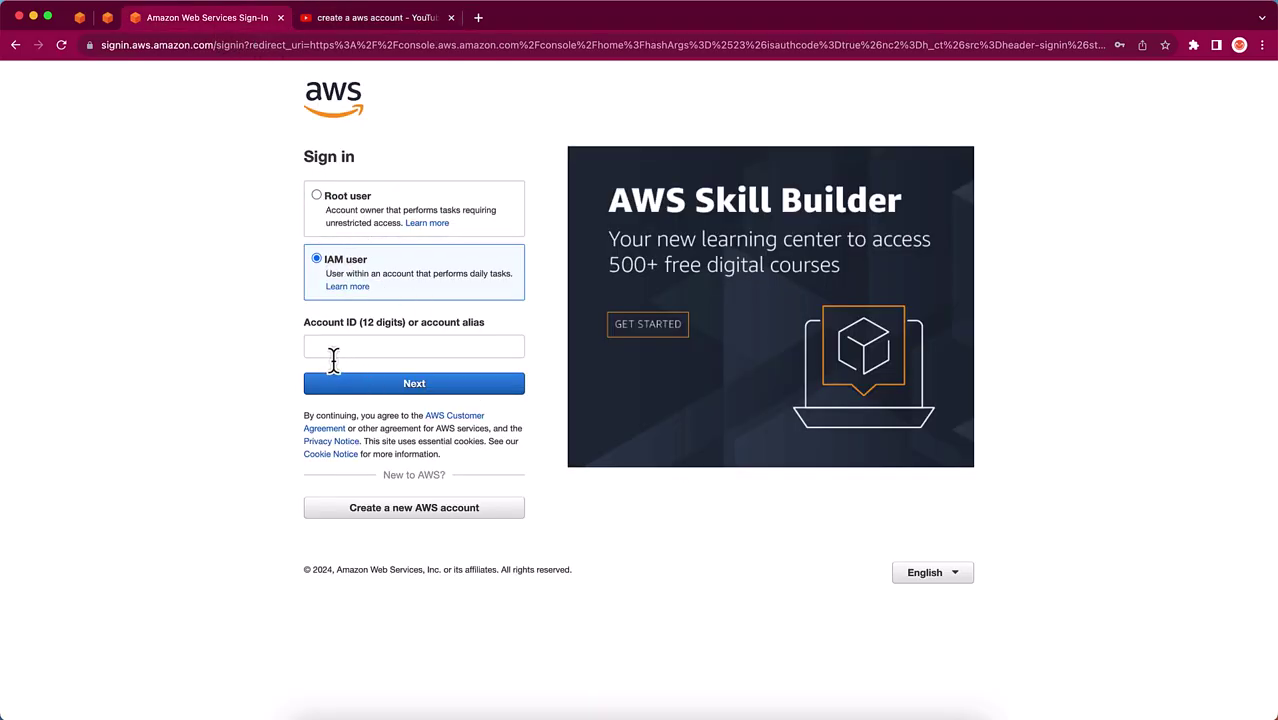
- Choose Root user sign-in, then reload aws.amazon.com and go back to its Sign In page
{"action": "left_click", "coordinate": [340, 200]}
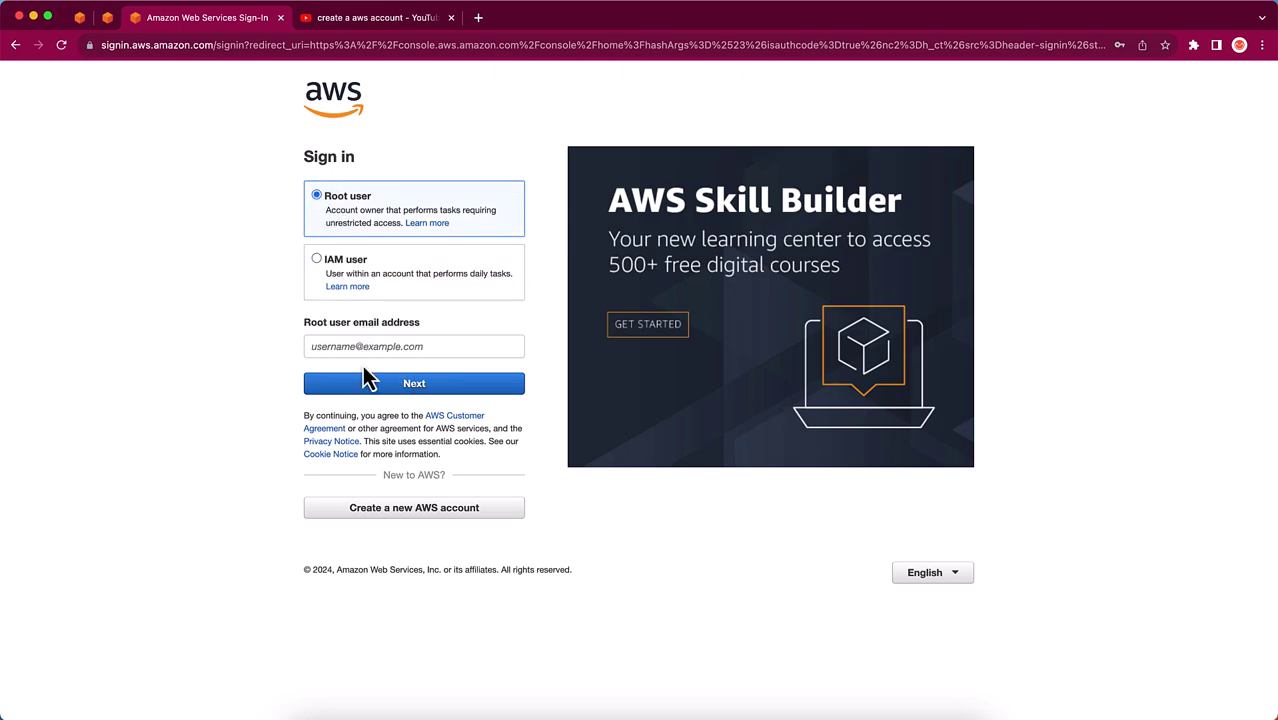
{"action": "left_click", "coordinate": [430, 348]}
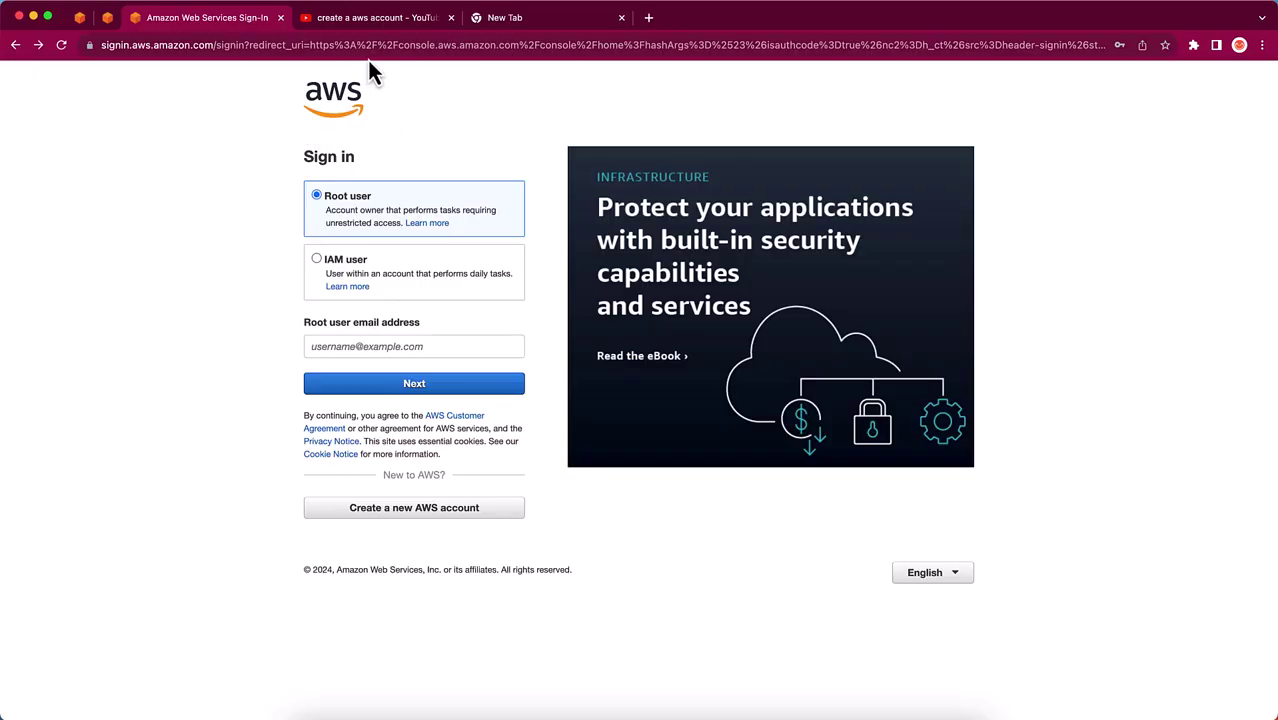
{"action": "left_click", "coordinate": [362, 48]}
{"action": "type", "text": "aws"}
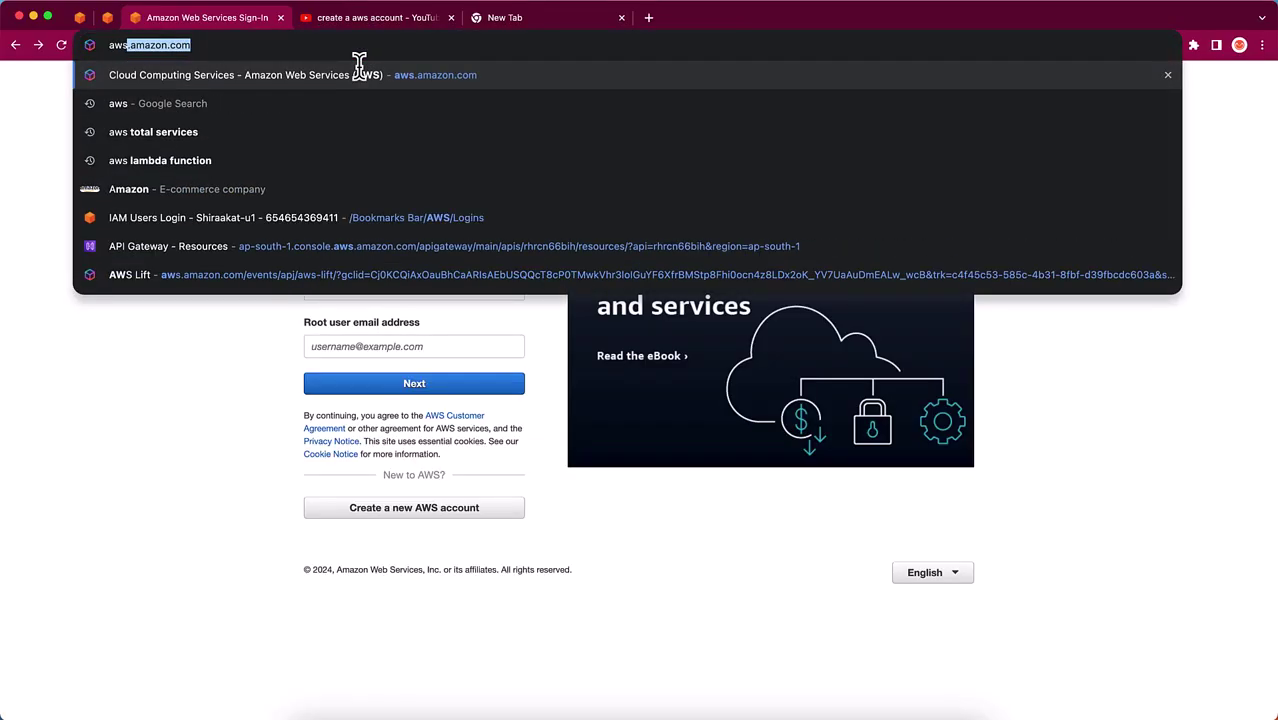
{"action": "key", "text": "Return"}
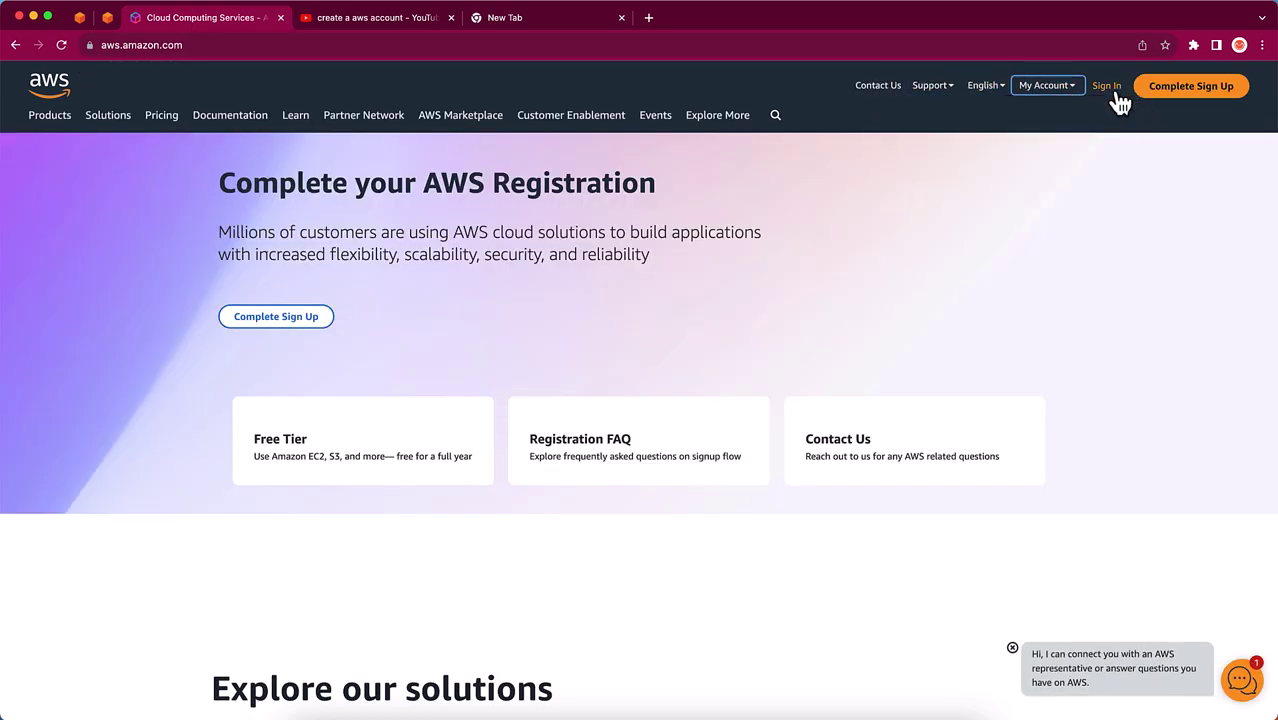
{"action": "left_click", "coordinate": [1106, 86]}
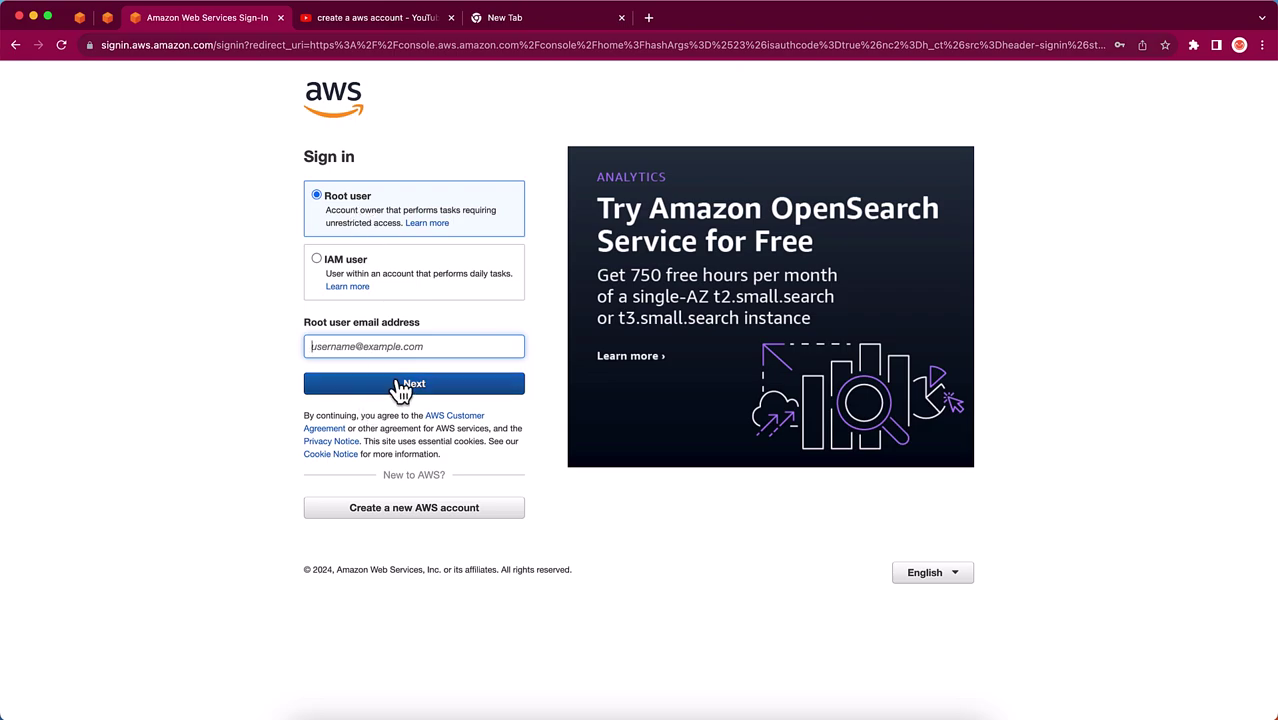
- Sign in as root with the saved email, password and pasted MFA code to reach Console Home
{"action": "left_click", "coordinate": [310, 345]}
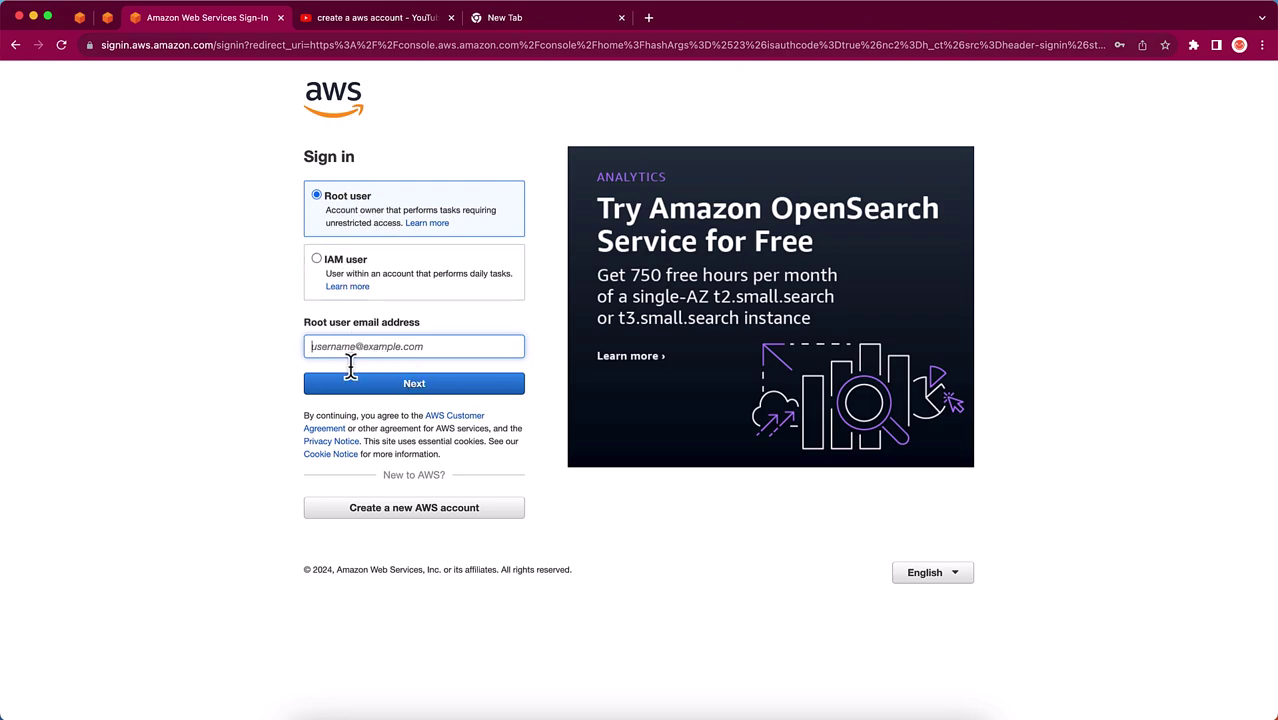
{"action": "left_click", "coordinate": [349, 350]}
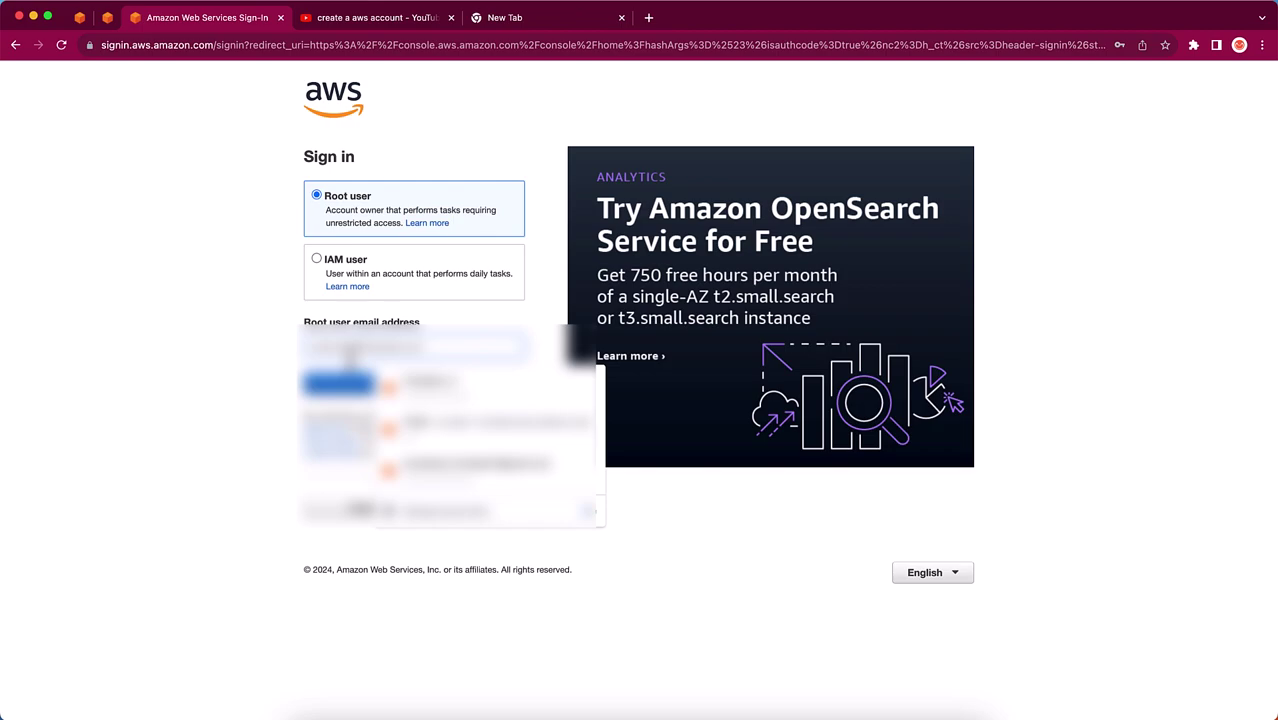
{"action": "left_click", "coordinate": [445, 470]}
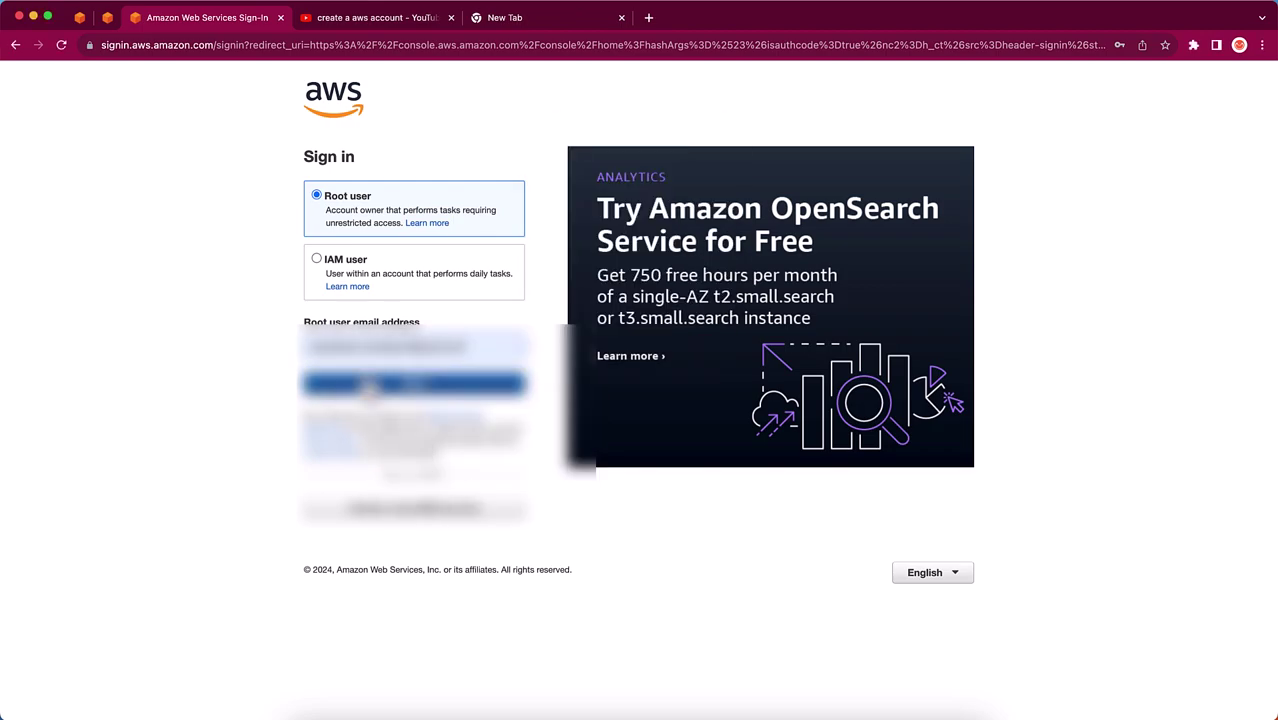
{"action": "left_click", "coordinate": [412, 388]}
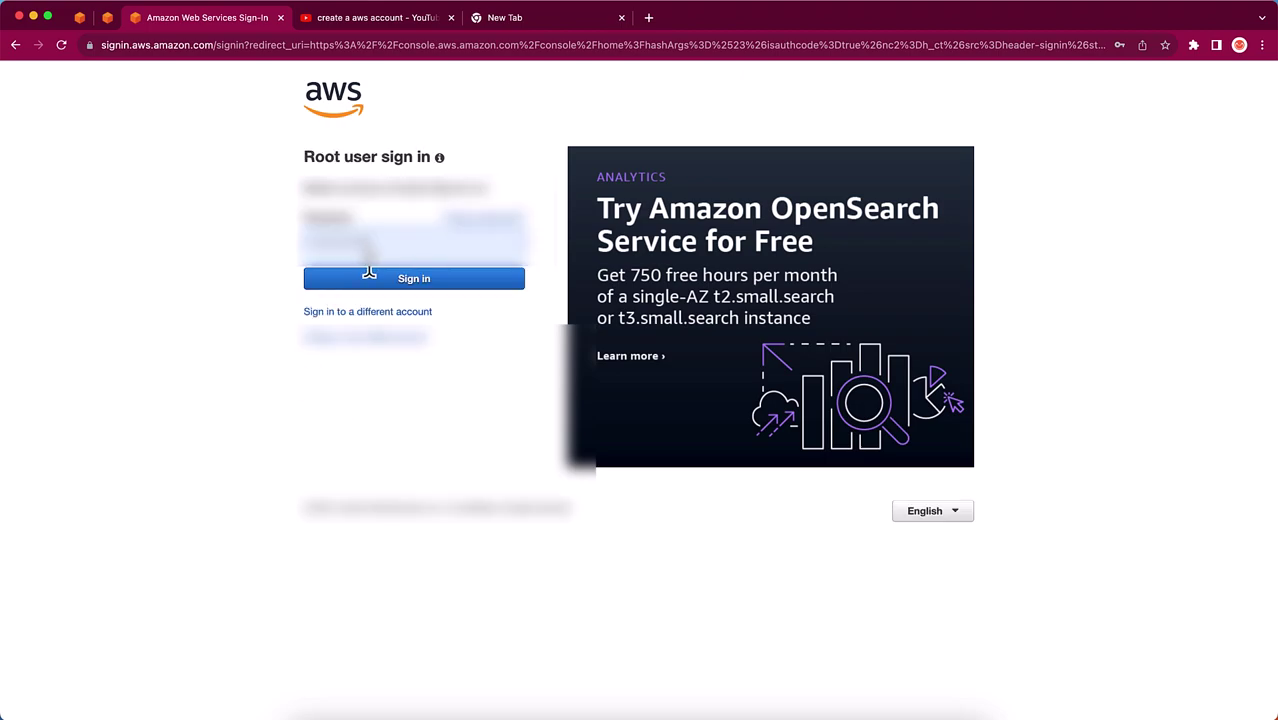
{"action": "left_click", "coordinate": [432, 281]}
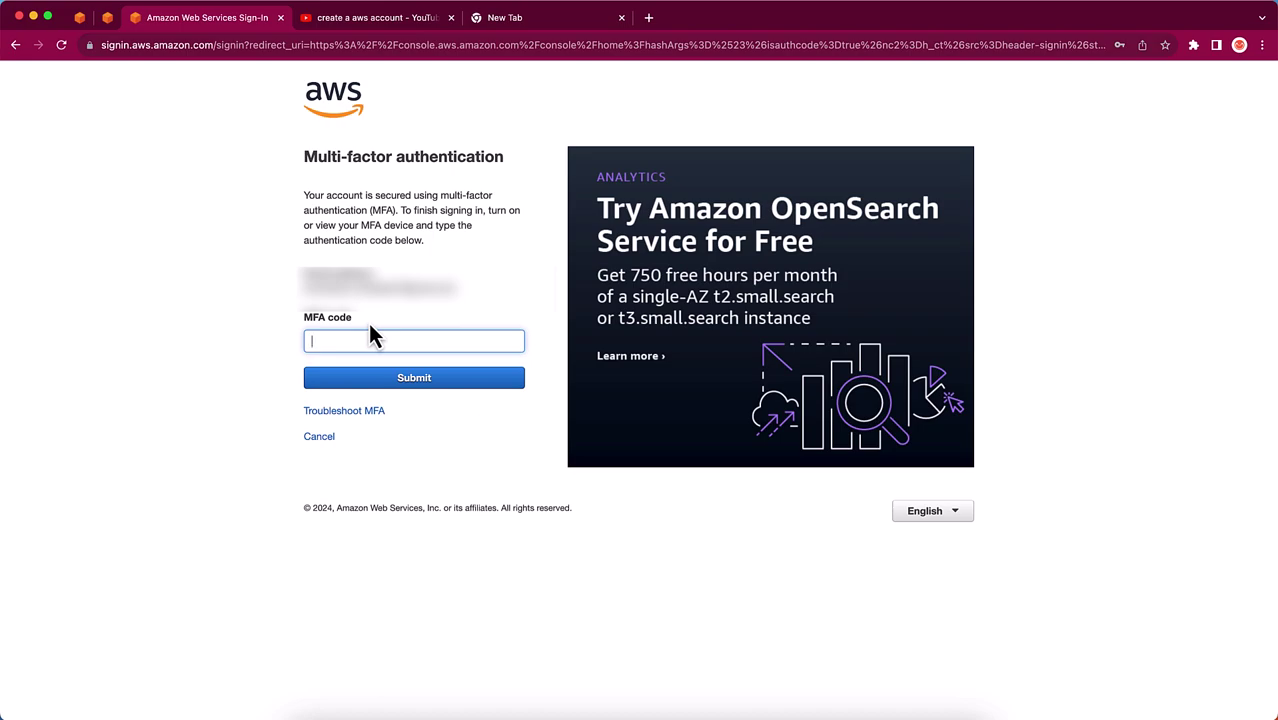
{"action": "key", "text": "super+v"}
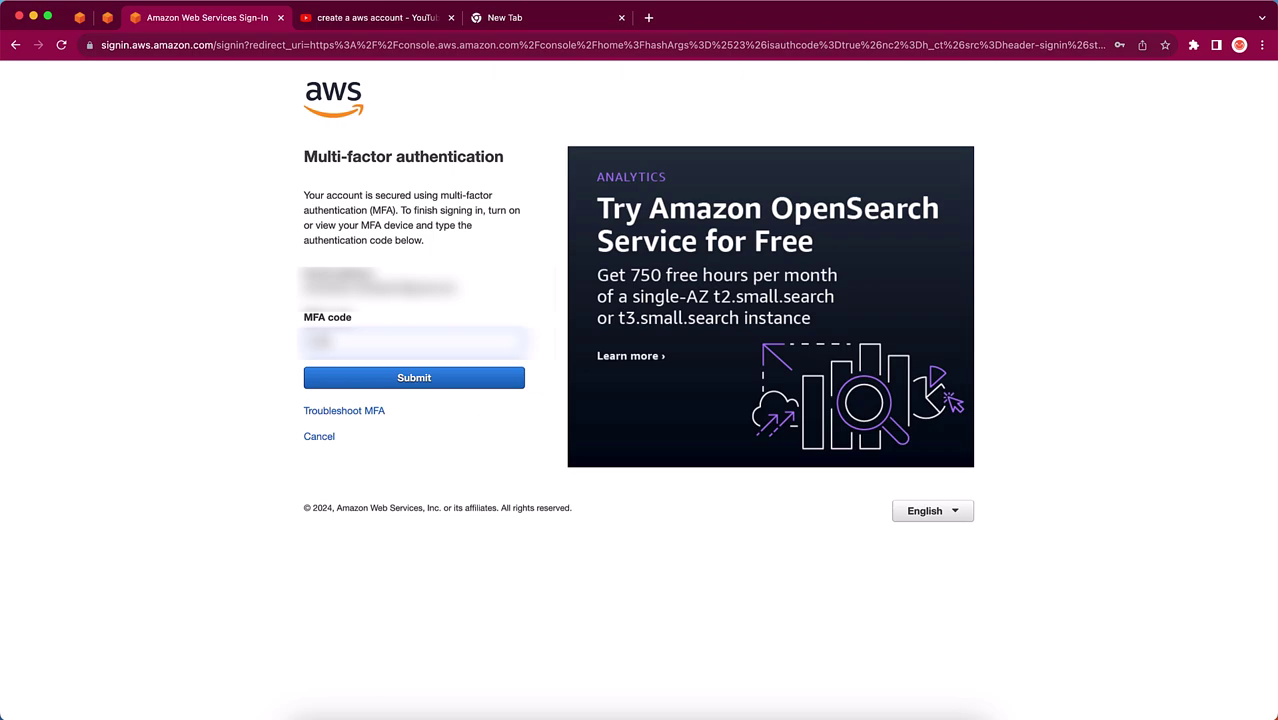
{"action": "left_click", "coordinate": [420, 381]}
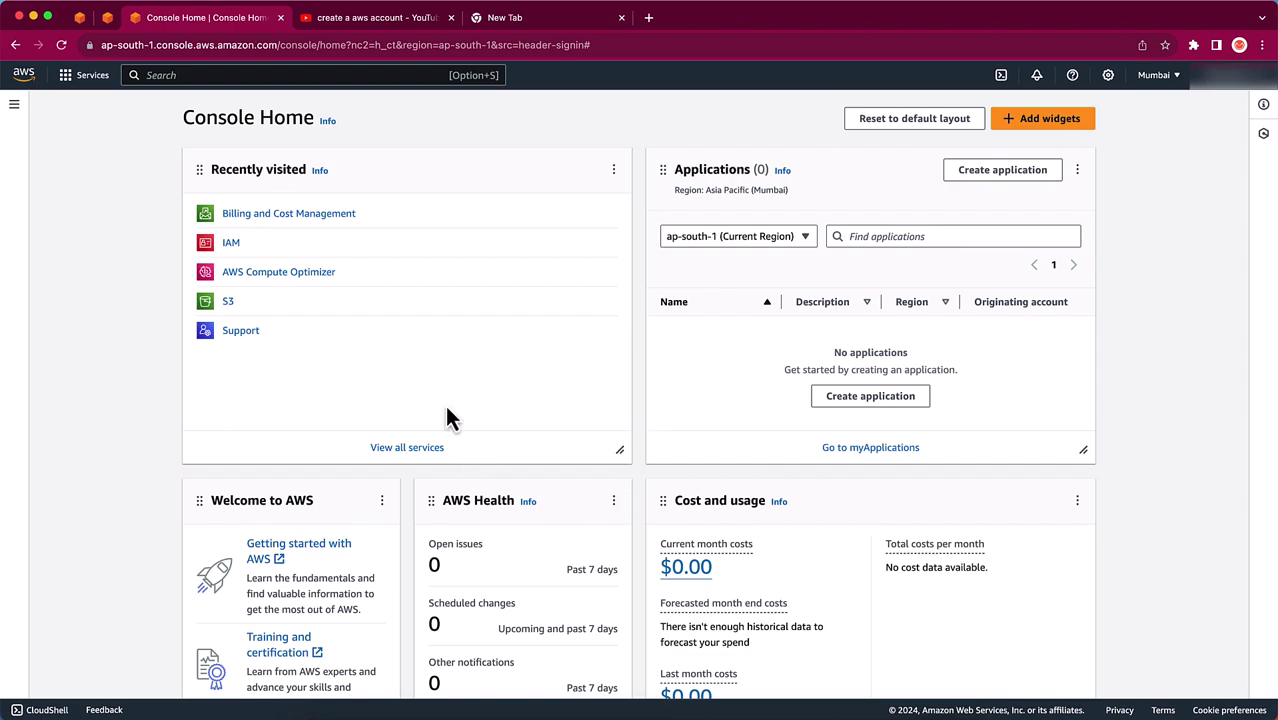
- Scroll down through the Console Home widgets and back up to the top
{"action": "scroll", "coordinate": [460, 500], "scroll_direction": "down", "scroll_amount": 10}
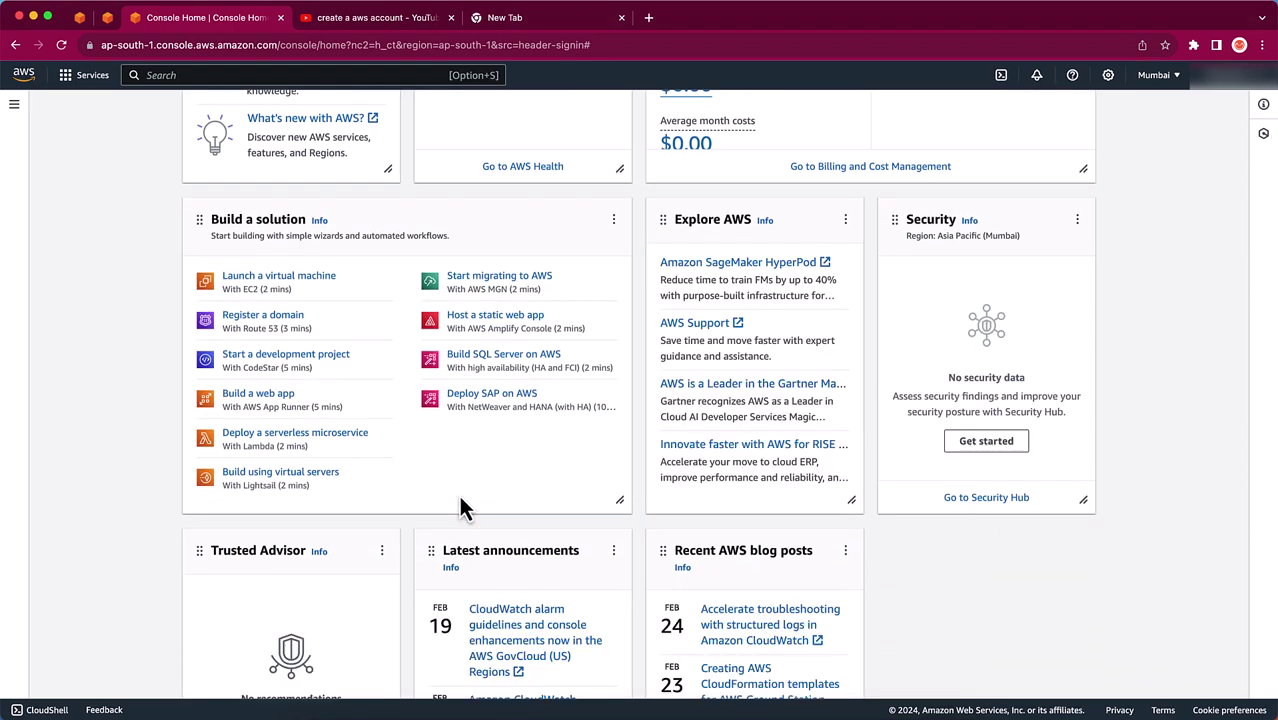
{"action": "scroll", "coordinate": [540, 491], "scroll_direction": "up", "scroll_amount": 4}
{"action": "scroll", "coordinate": [530, 490], "scroll_direction": "up", "scroll_amount": 4}
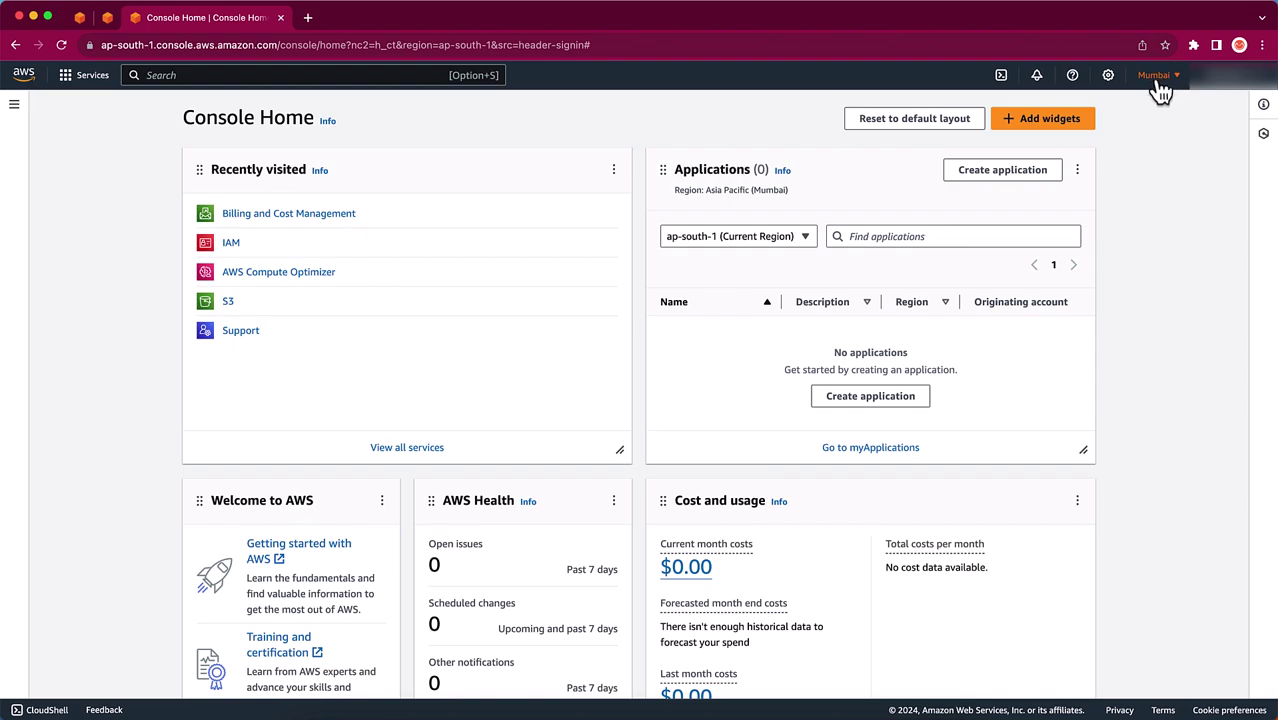
{"action": "left_click", "coordinate": [1240, 80]}
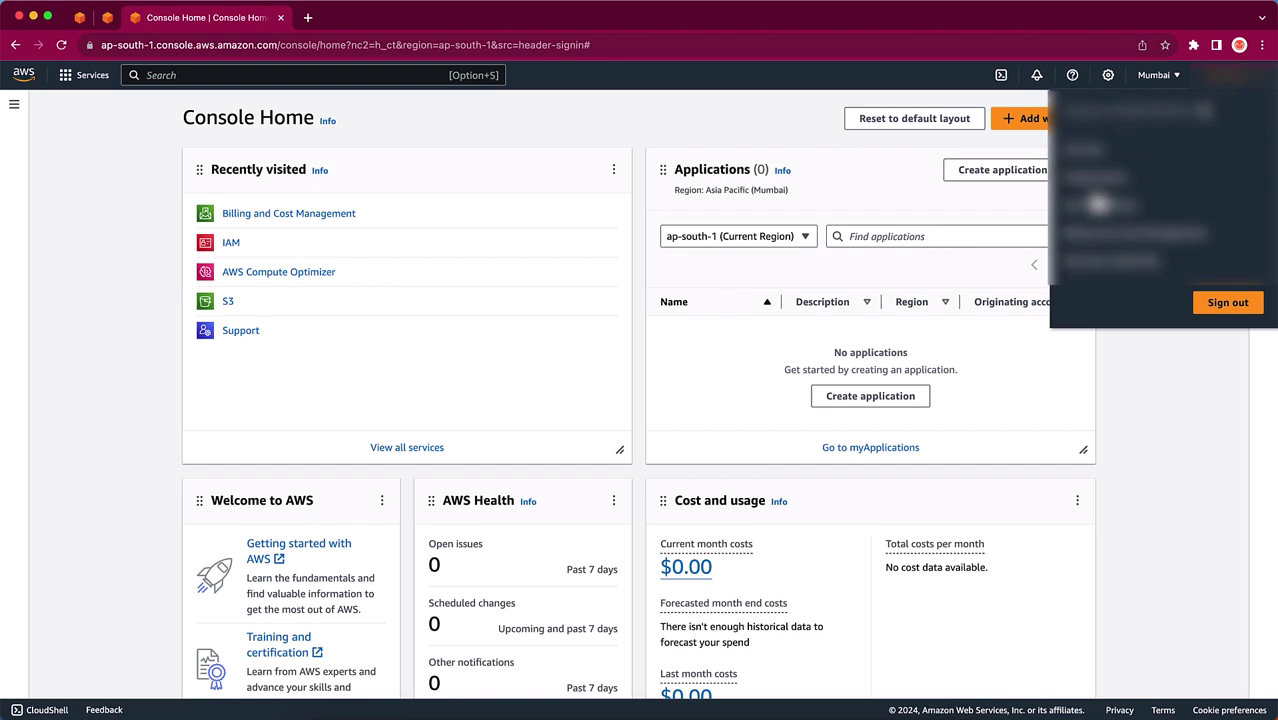
{"action": "left_click", "coordinate": [1162, 88]}
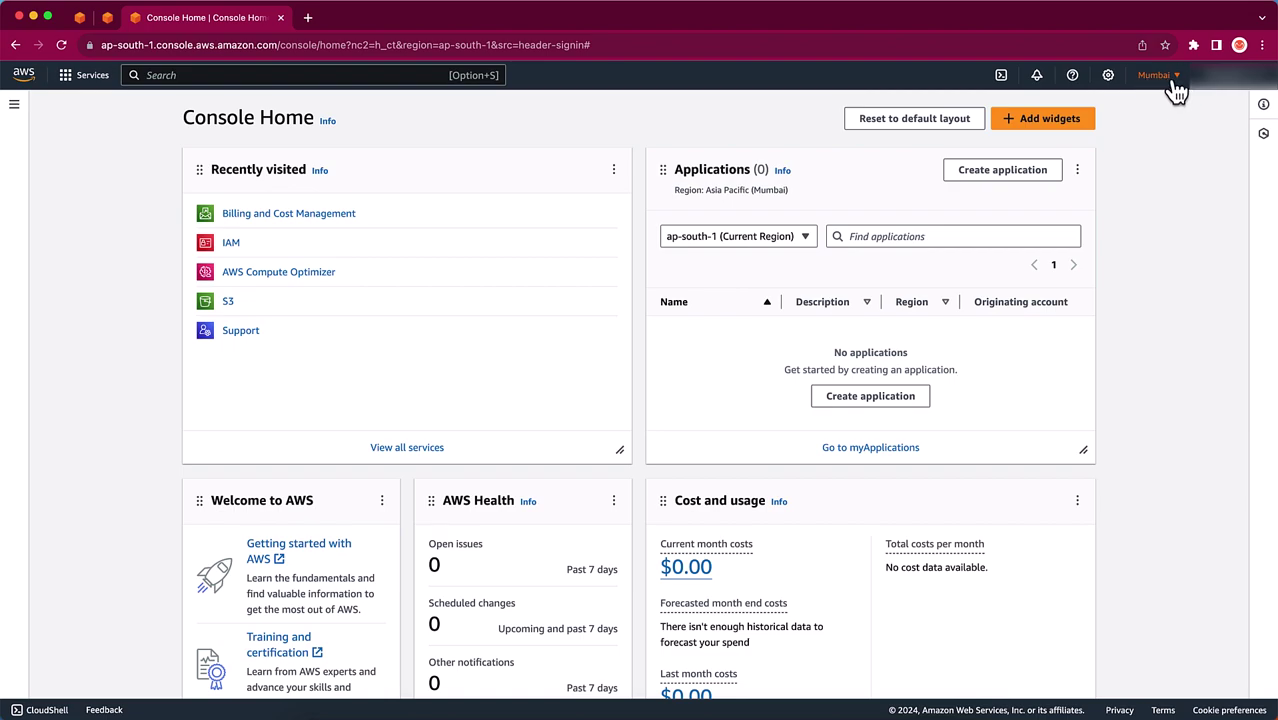
- Open the Asia Pacific (Mumbai) region selector and scroll through the list of AWS regions
{"action": "left_click", "coordinate": [1174, 87]}
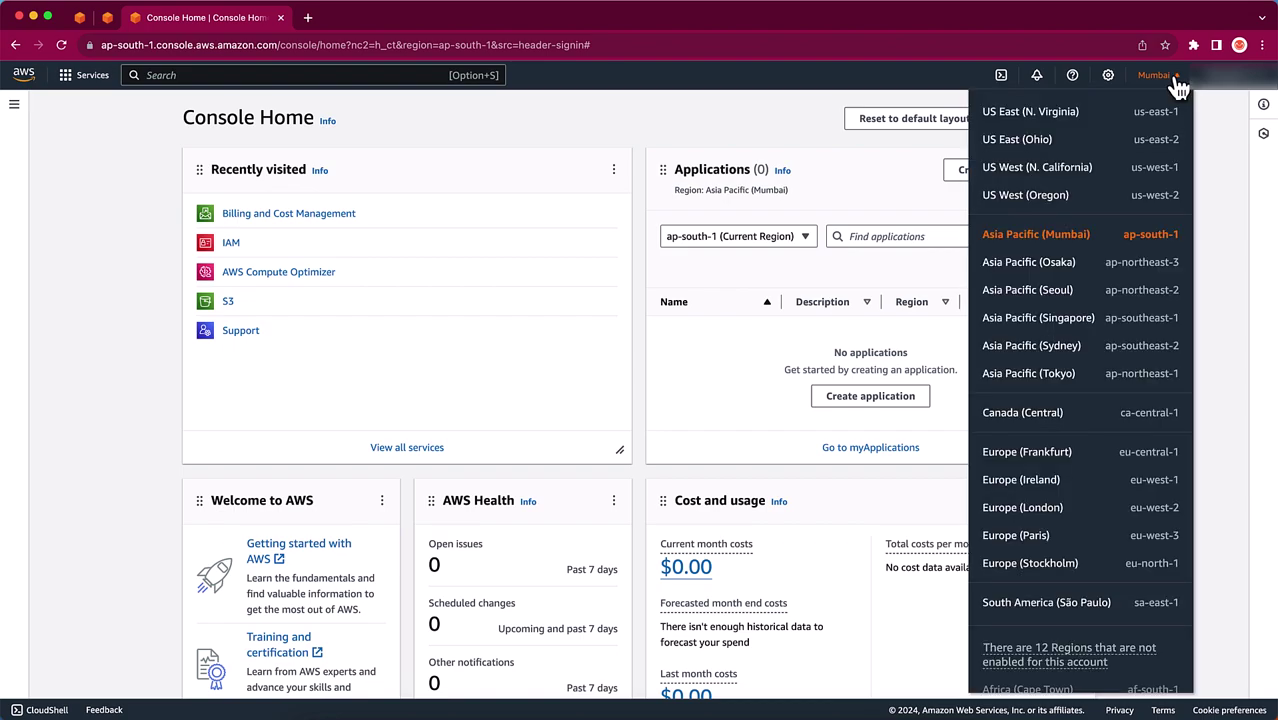
{"action": "scroll", "coordinate": [1113, 405], "scroll_direction": "down", "scroll_amount": 7}
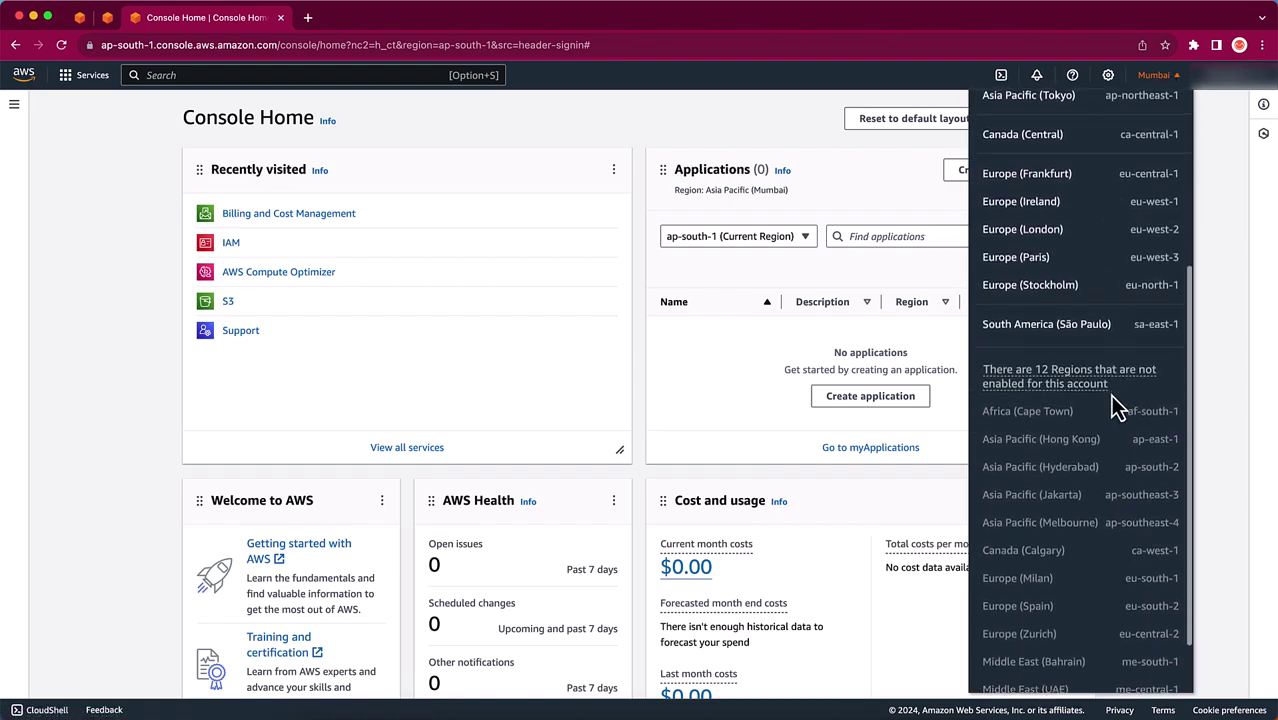
{"action": "scroll", "coordinate": [1110, 395], "scroll_direction": "up", "scroll_amount": 7}
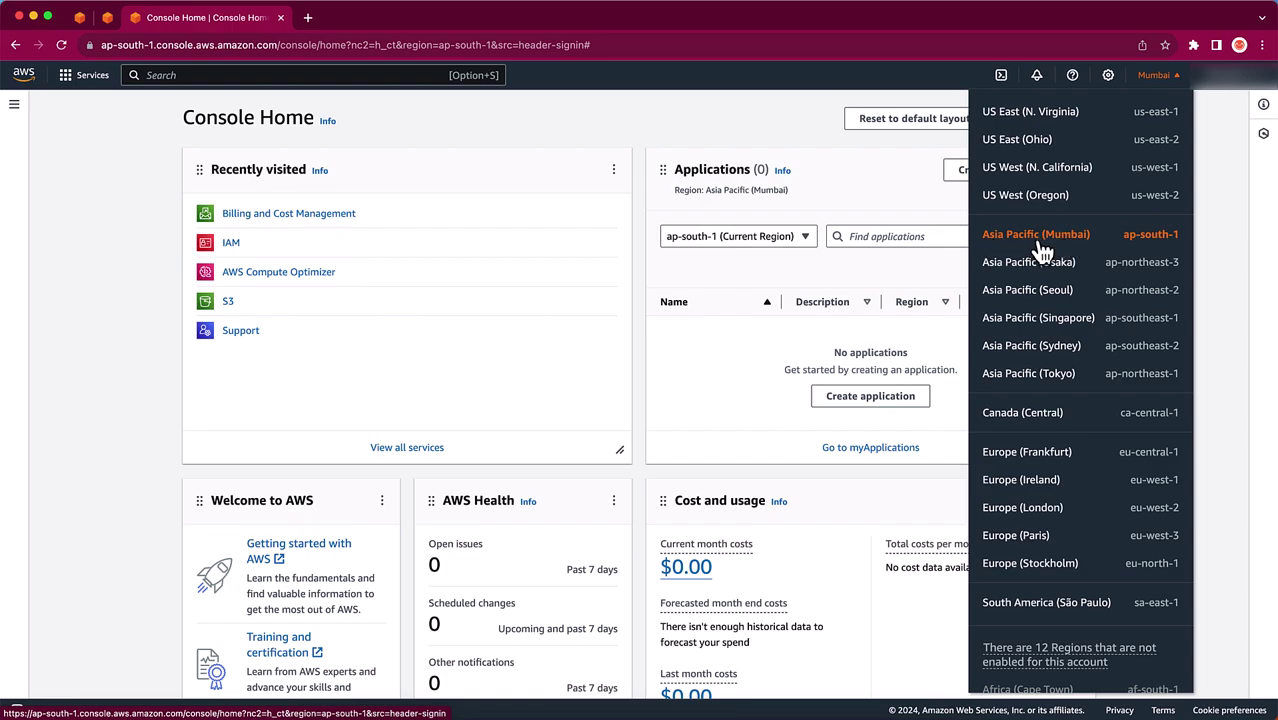
- Change the console region to US West (Oregon), then return it to Asia Pacific (Mumbai)
{"action": "left_click", "coordinate": [743, 136]}
{"action": "left_click", "coordinate": [1155, 76]}
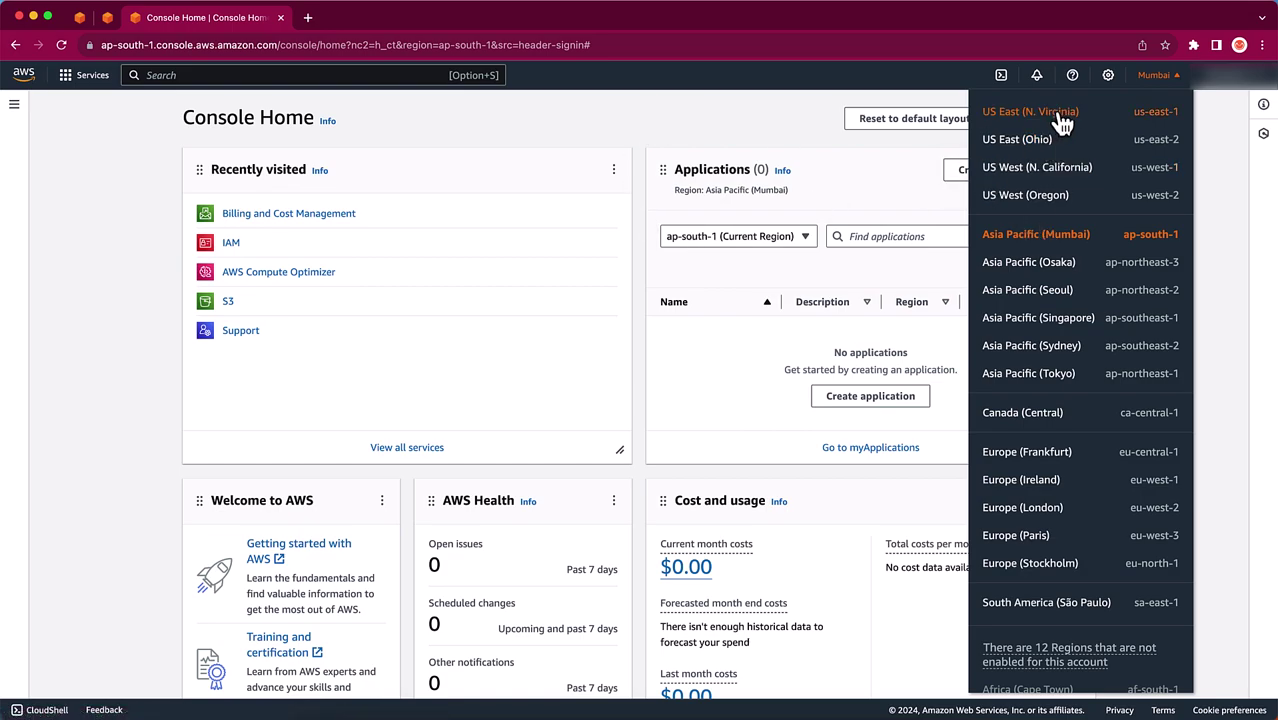
{"action": "left_click", "coordinate": [1172, 86]}
{"action": "left_click", "coordinate": [1170, 86]}
{"action": "left_click", "coordinate": [1035, 203]}
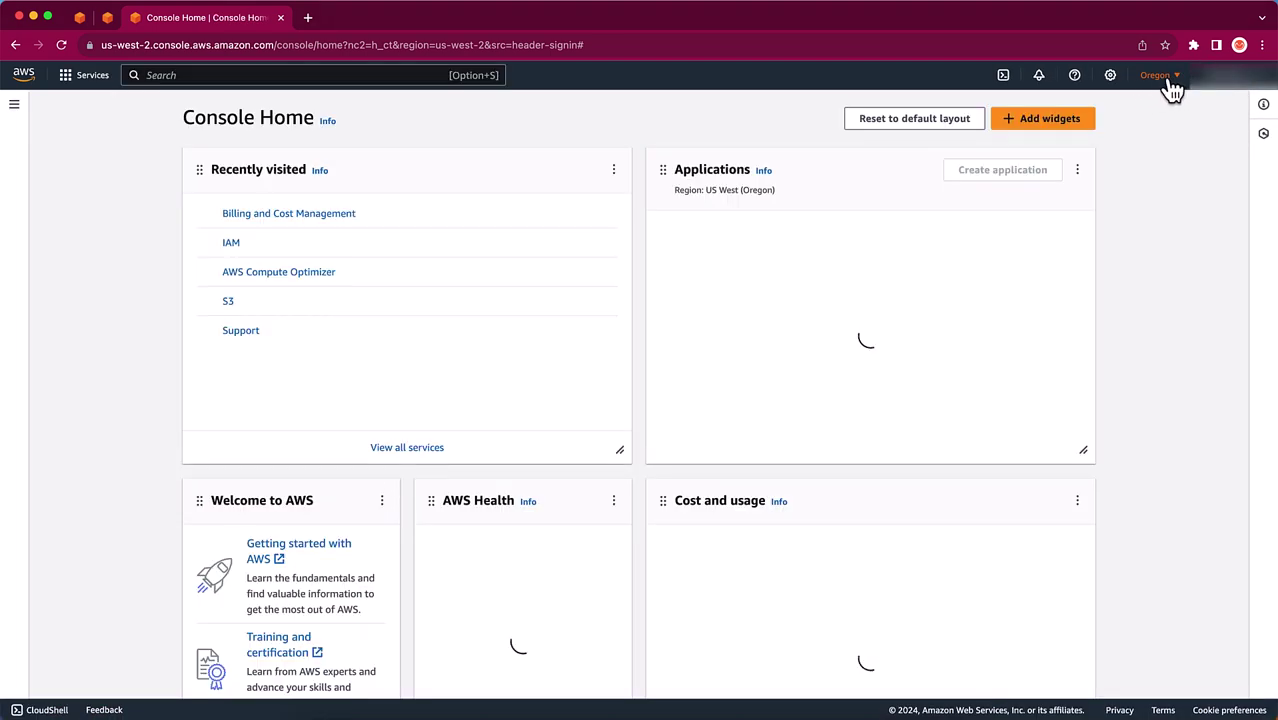
{"action": "left_click", "coordinate": [1157, 80]}
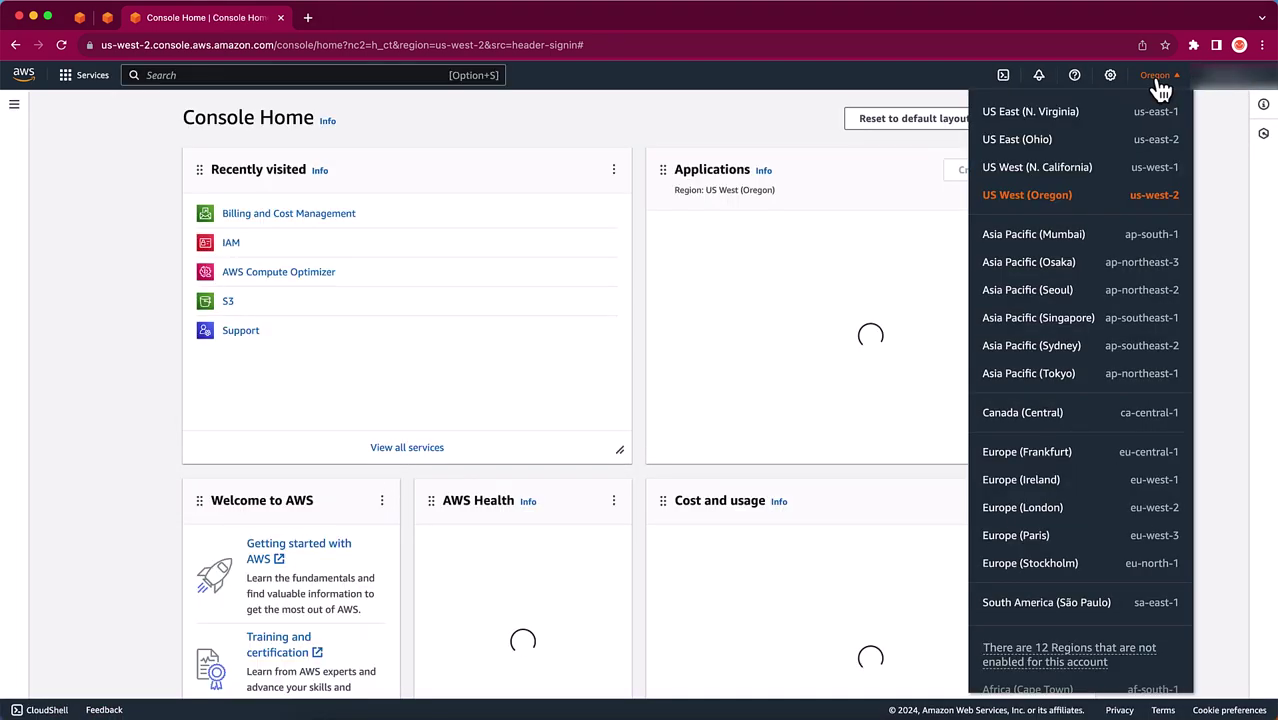
{"action": "left_click", "coordinate": [1050, 238]}
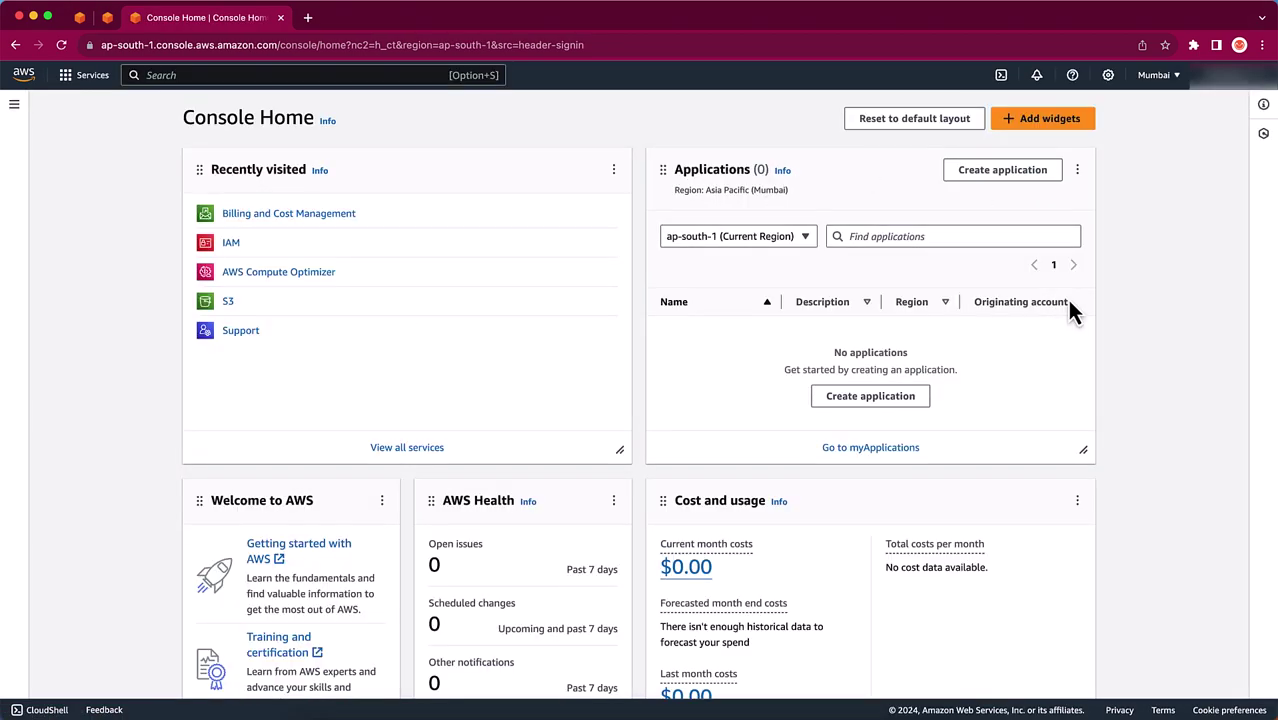
{"action": "left_click", "coordinate": [1157, 77]}
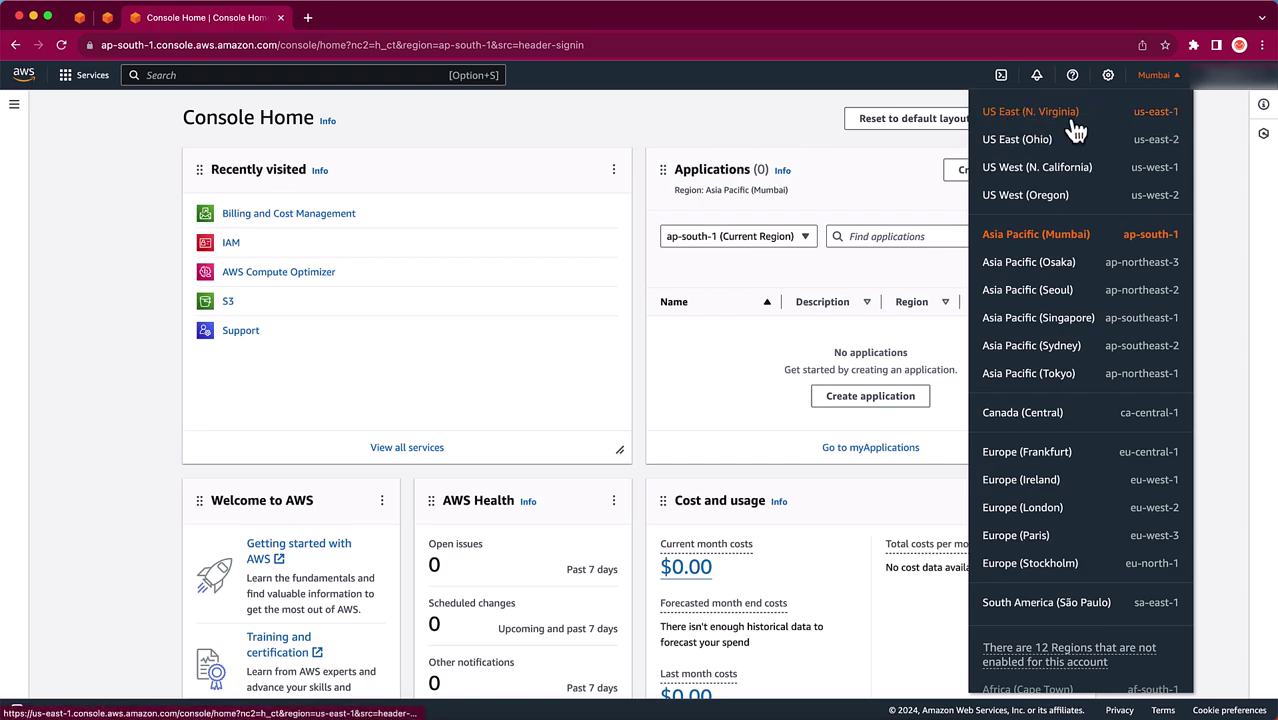
{"action": "left_click", "coordinate": [757, 119]}
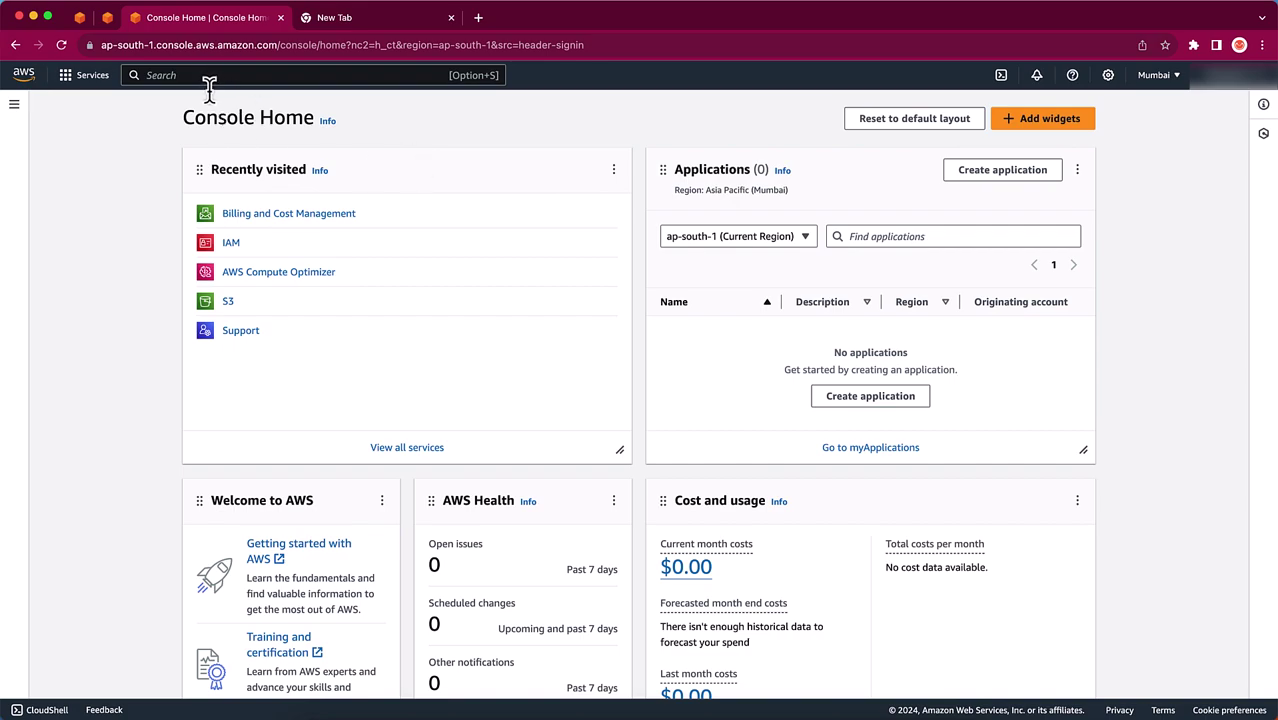
- Browse the Developer Tools and Database categories of the Services menu, then close the catalogue
{"action": "left_click", "coordinate": [133, 82]}
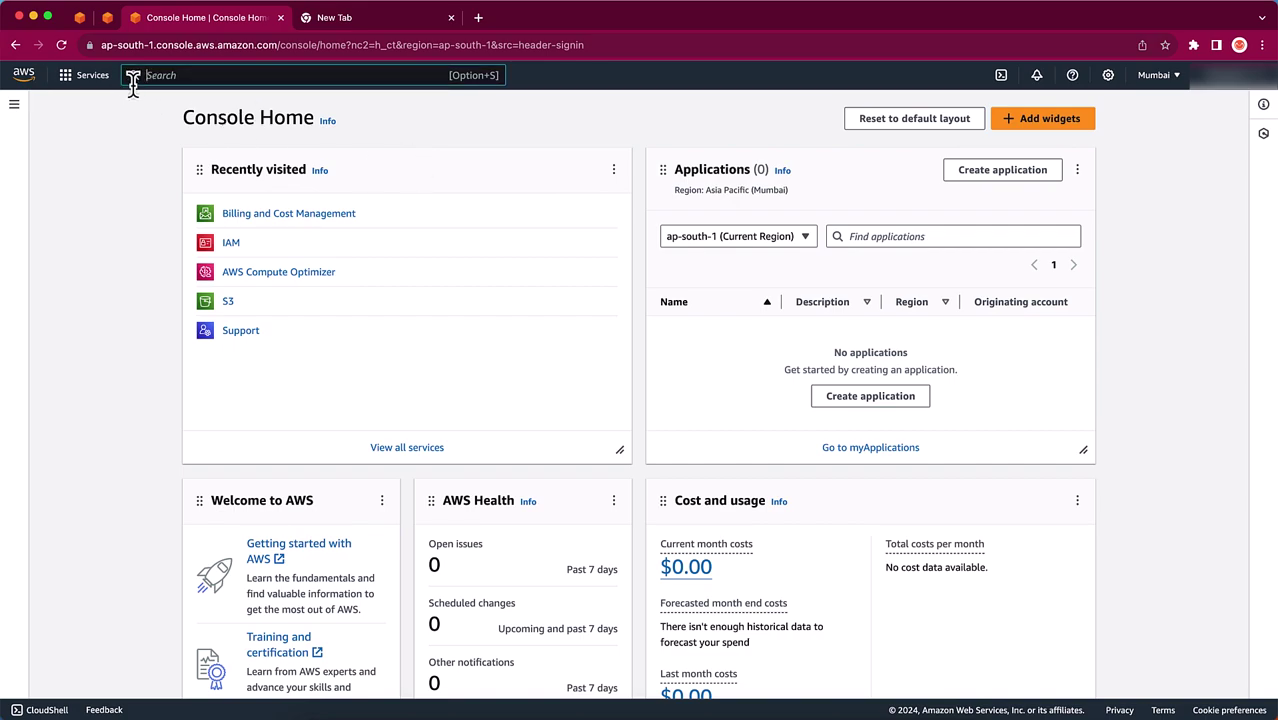
{"action": "left_click", "coordinate": [81, 80]}
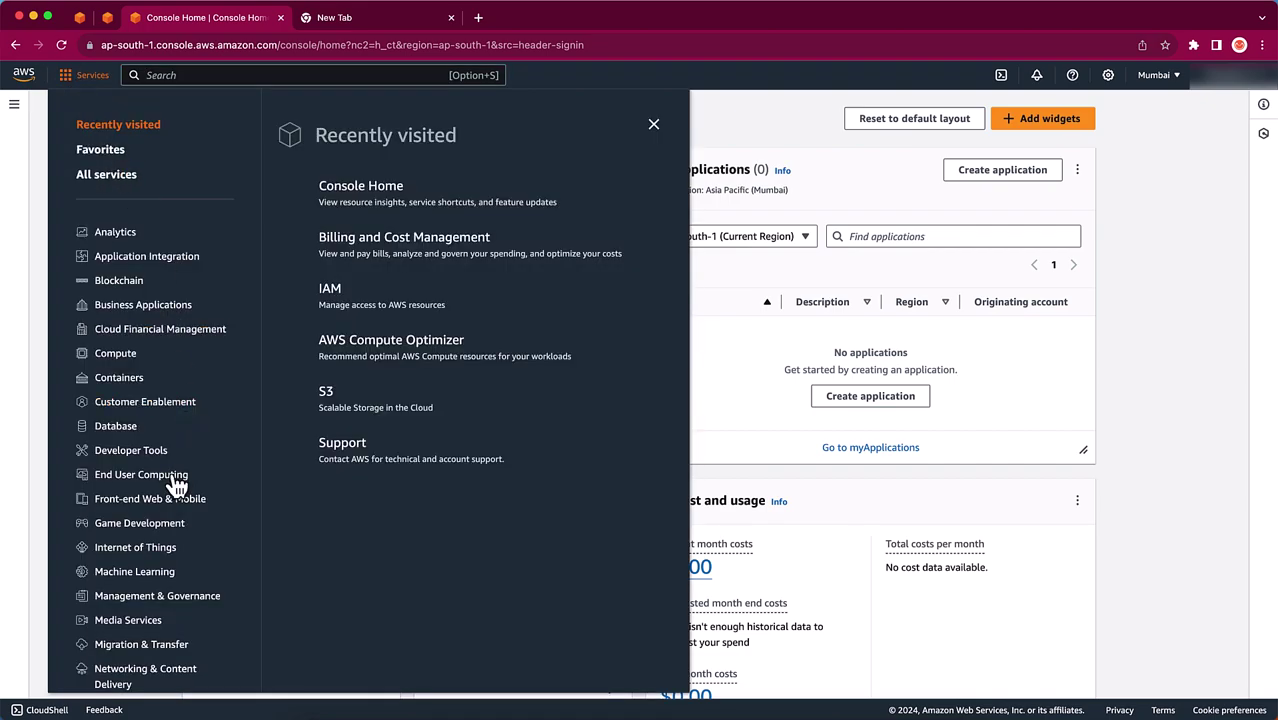
{"action": "scroll", "coordinate": [180, 474], "scroll_direction": "down", "scroll_amount": 3}
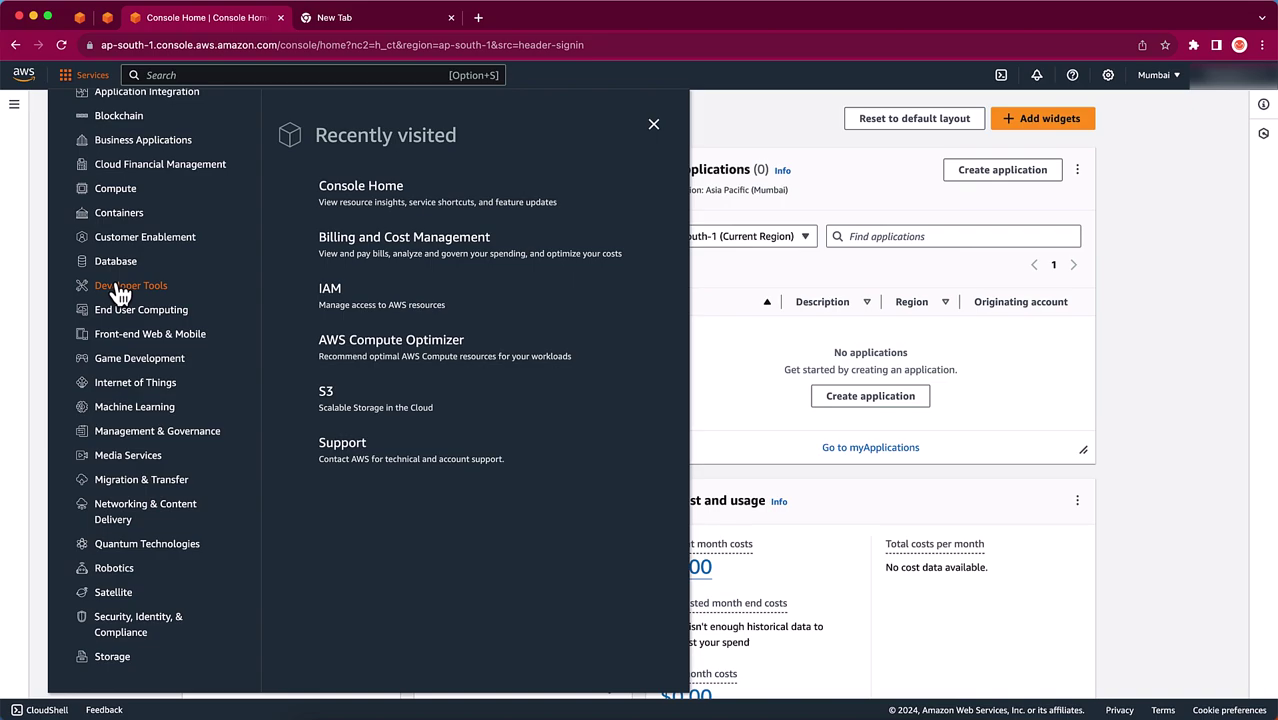
{"action": "left_click", "coordinate": [120, 287]}
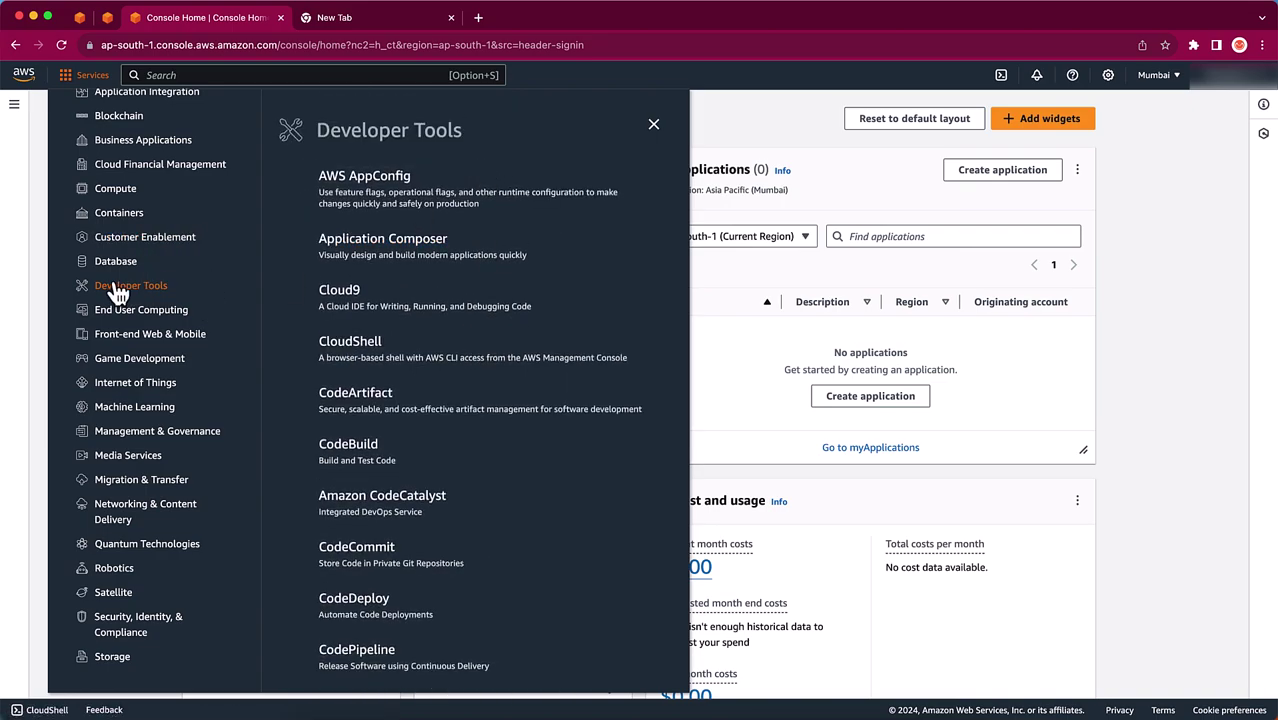
{"action": "scroll", "coordinate": [358, 522], "scroll_direction": "down", "scroll_amount": 3}
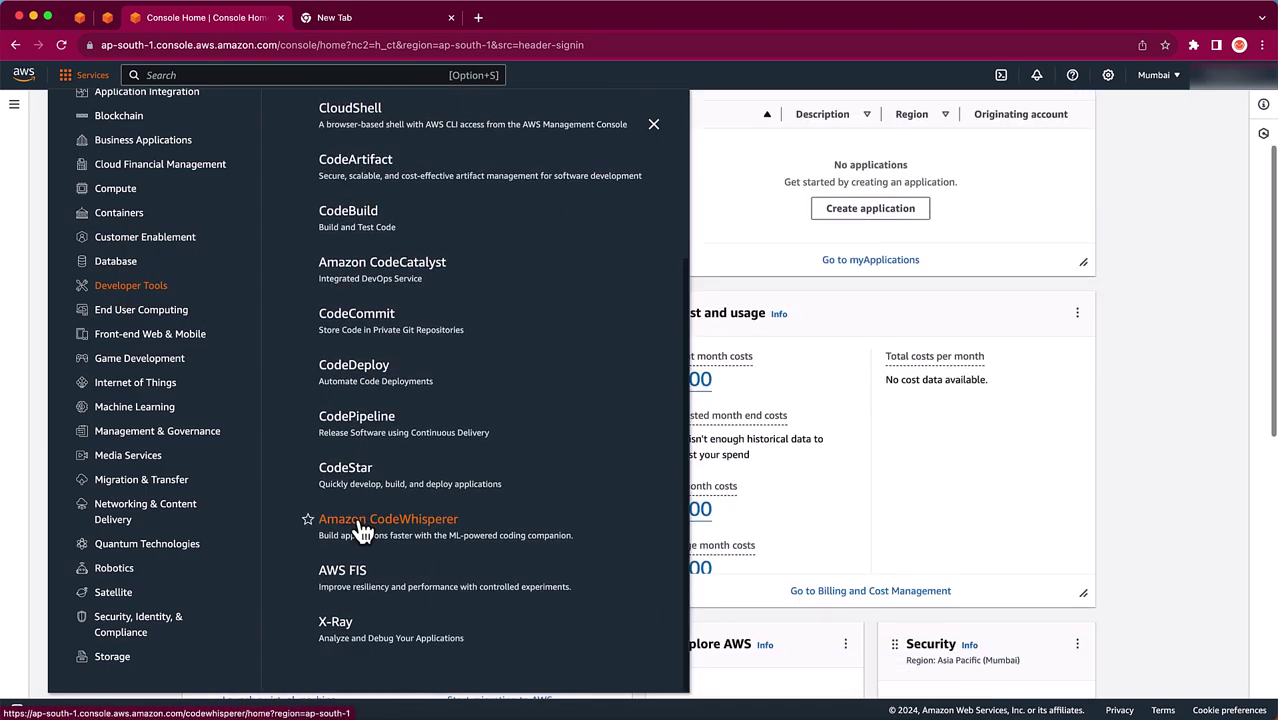
{"action": "left_click", "coordinate": [117, 265]}
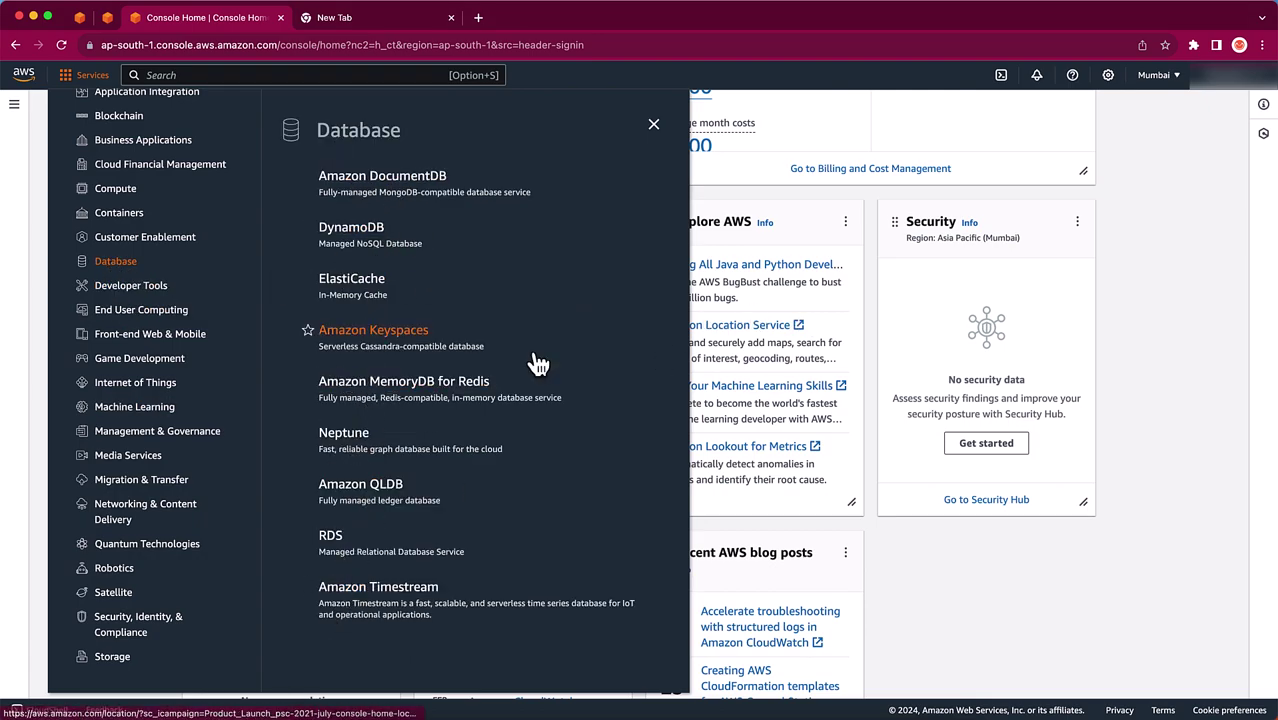
{"action": "left_click", "coordinate": [212, 79]}
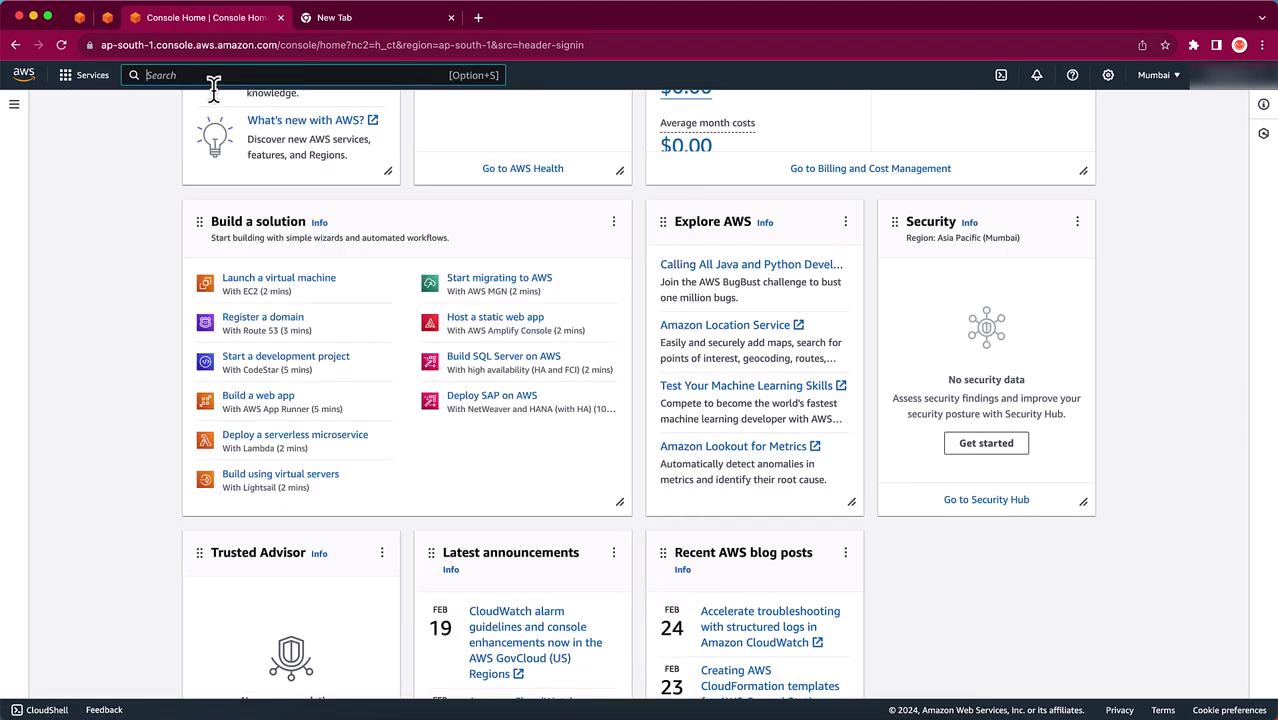
- Search 'cost' and open Cost Explorer in a new tab
{"action": "type", "text": "cost"}
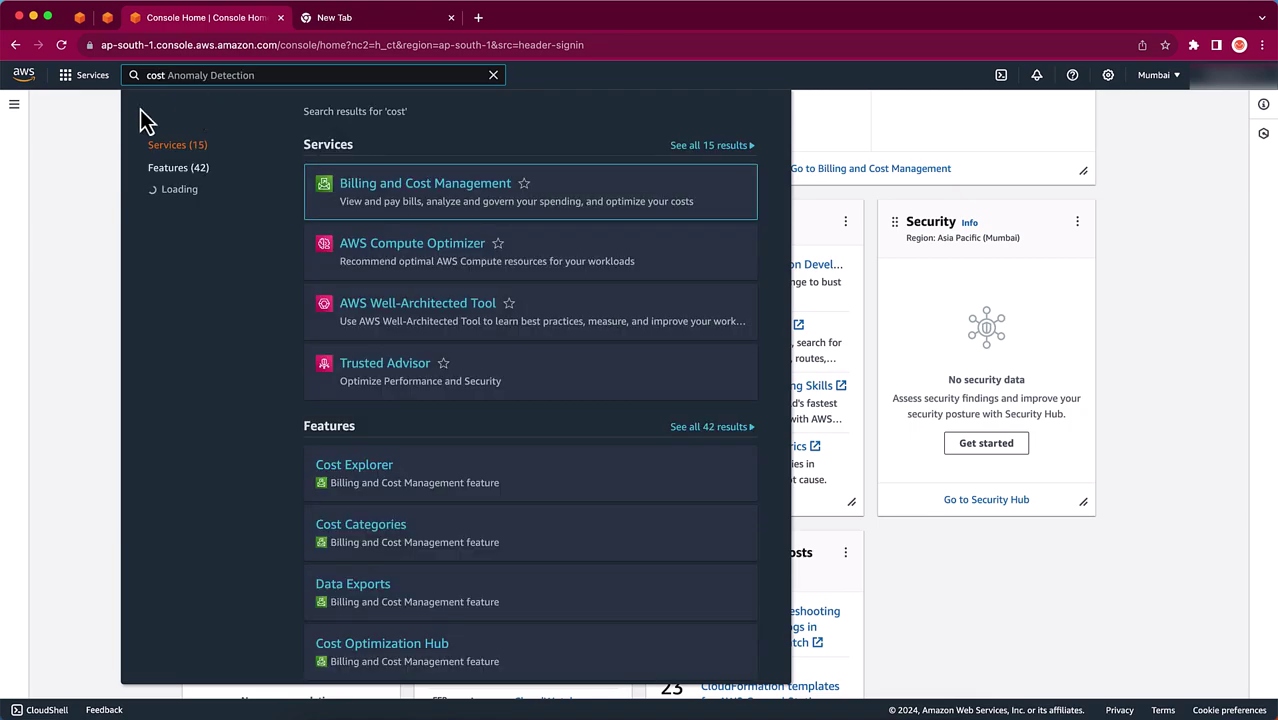
{"action": "left_click", "coordinate": [350, 472], "text": "super"}
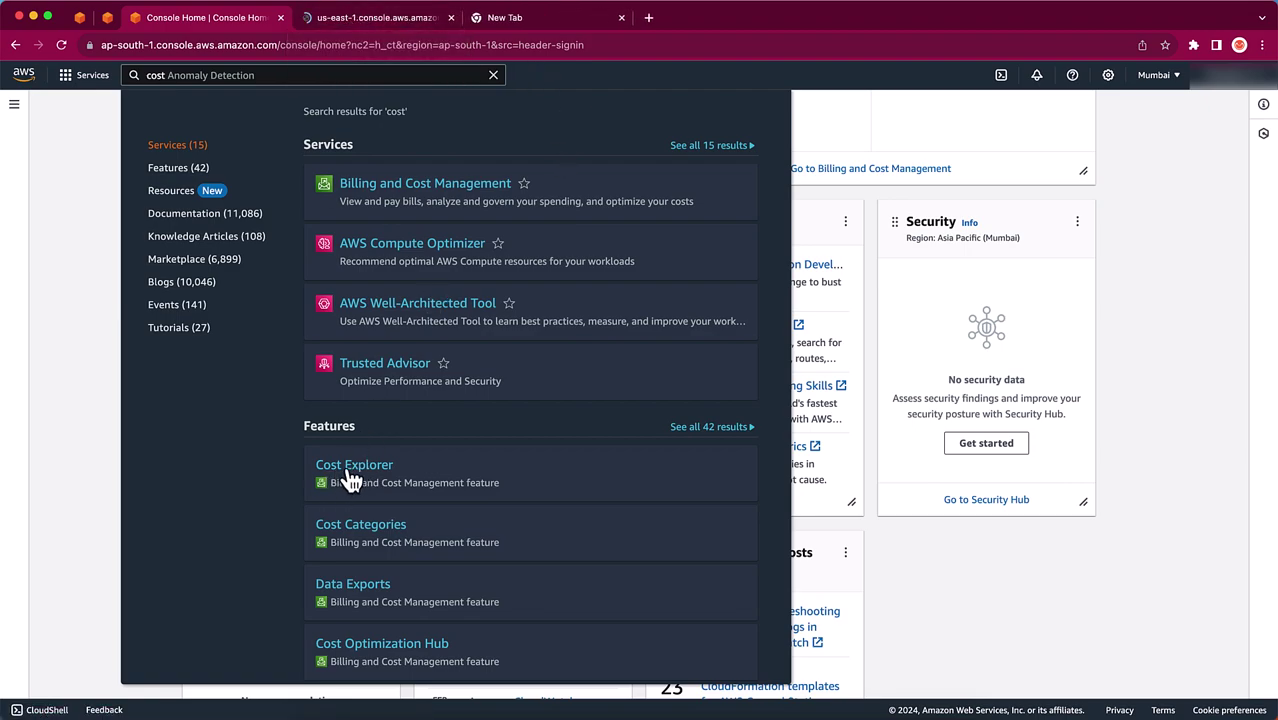
{"action": "left_click", "coordinate": [356, 20]}
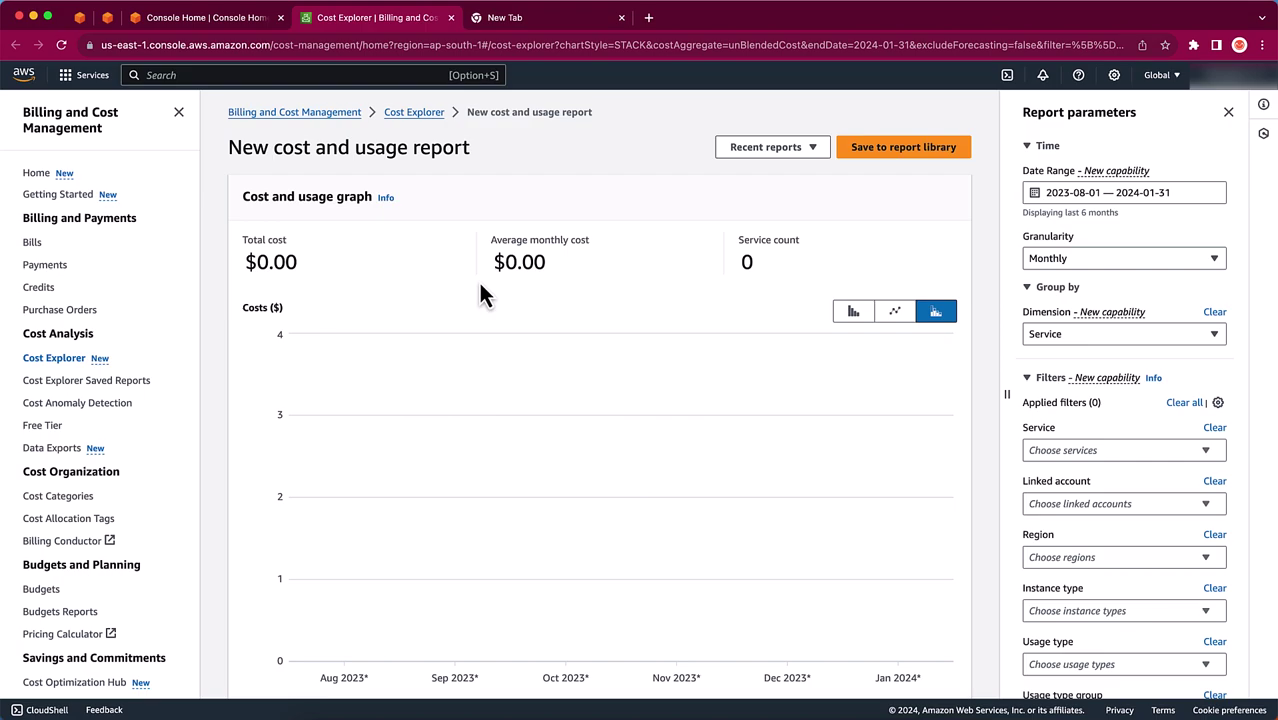
- Open the Cost Explorer report showing $0.00 total cost, then go to the Billing and Cost Management home
{"action": "left_click", "coordinate": [218, 80]}
{"action": "type", "text": "cost"}
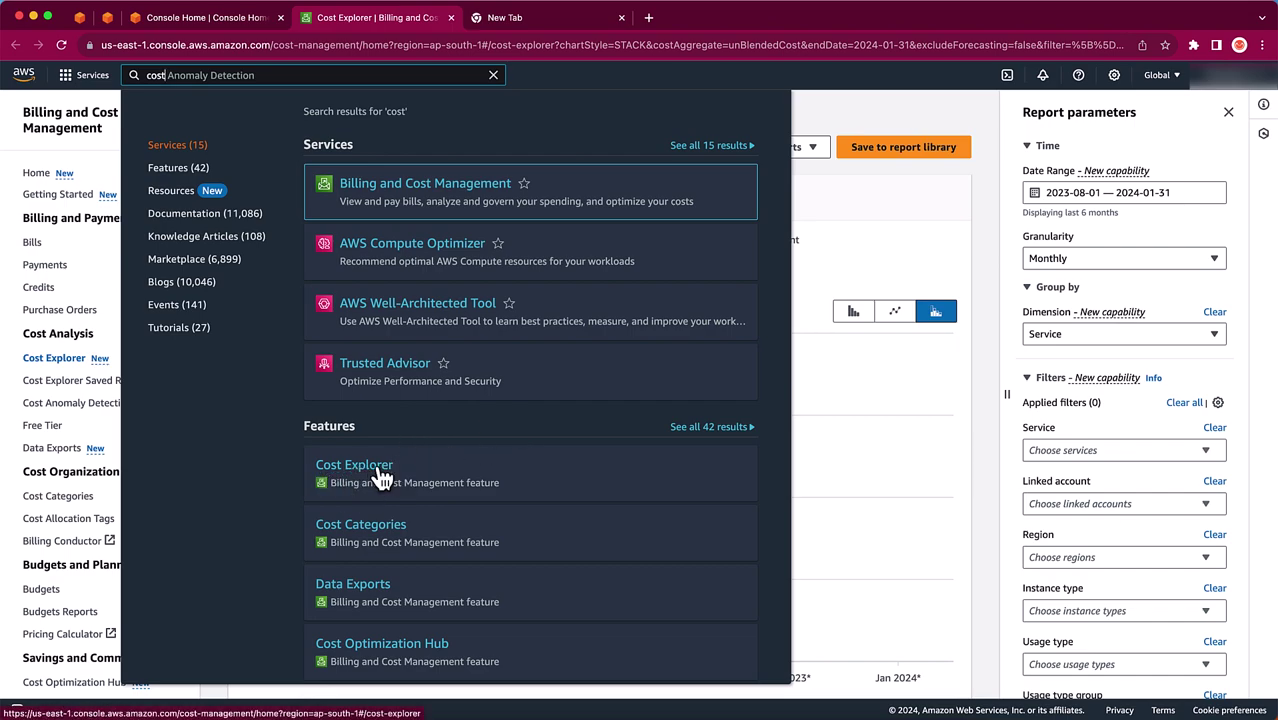
{"action": "left_click", "coordinate": [347, 472]}
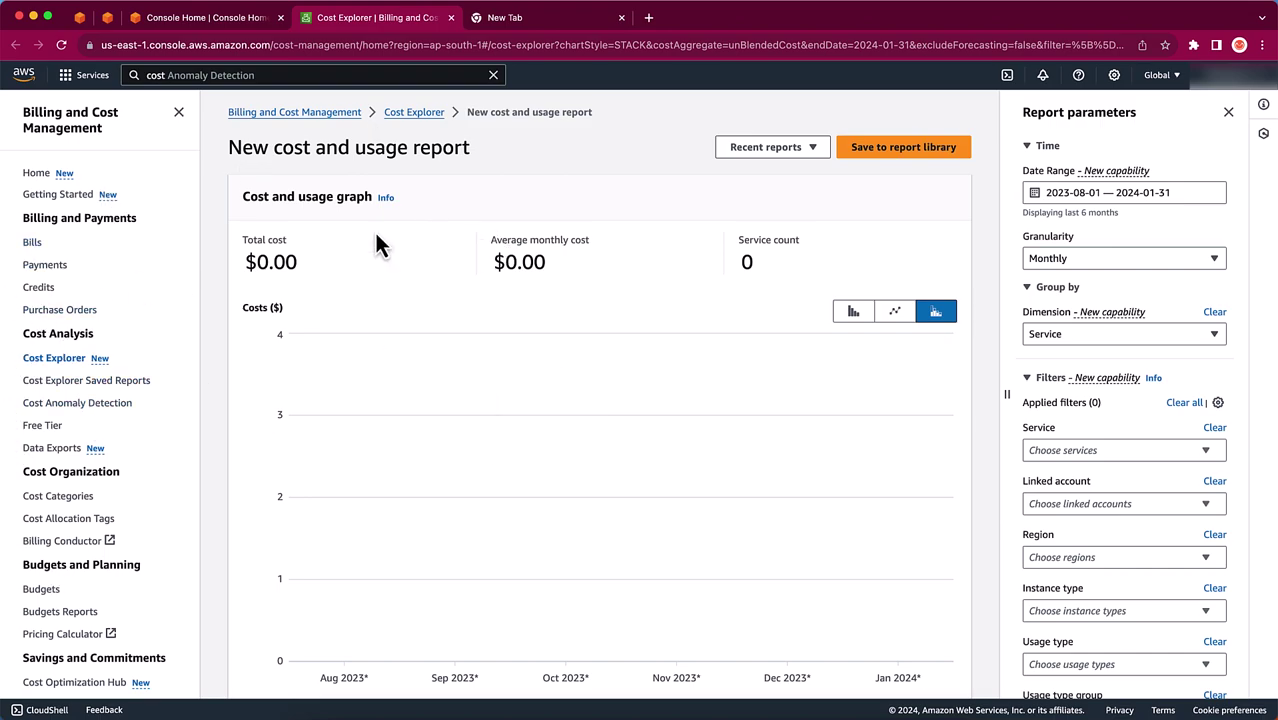
{"action": "left_click", "coordinate": [286, 116]}
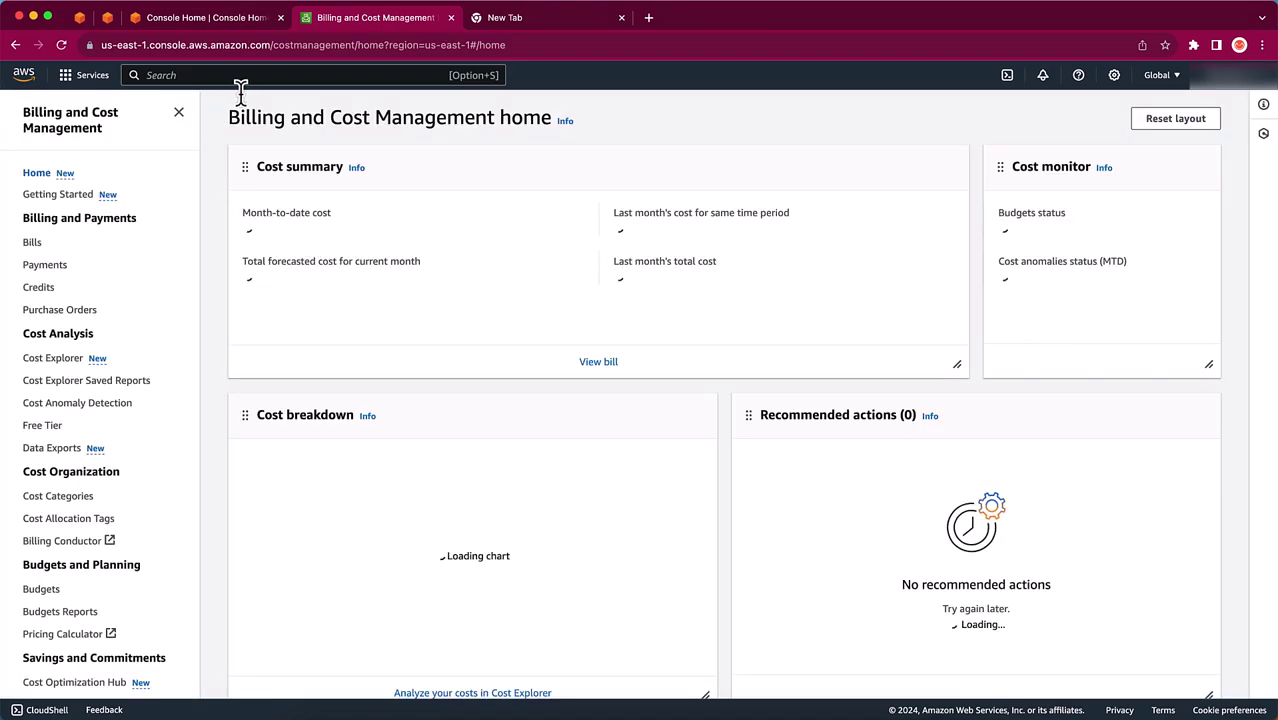
- Search 'bill' and open Budgets, which lists My Monthly Cost Budget at $5.00
{"action": "left_click", "coordinate": [237, 84]}
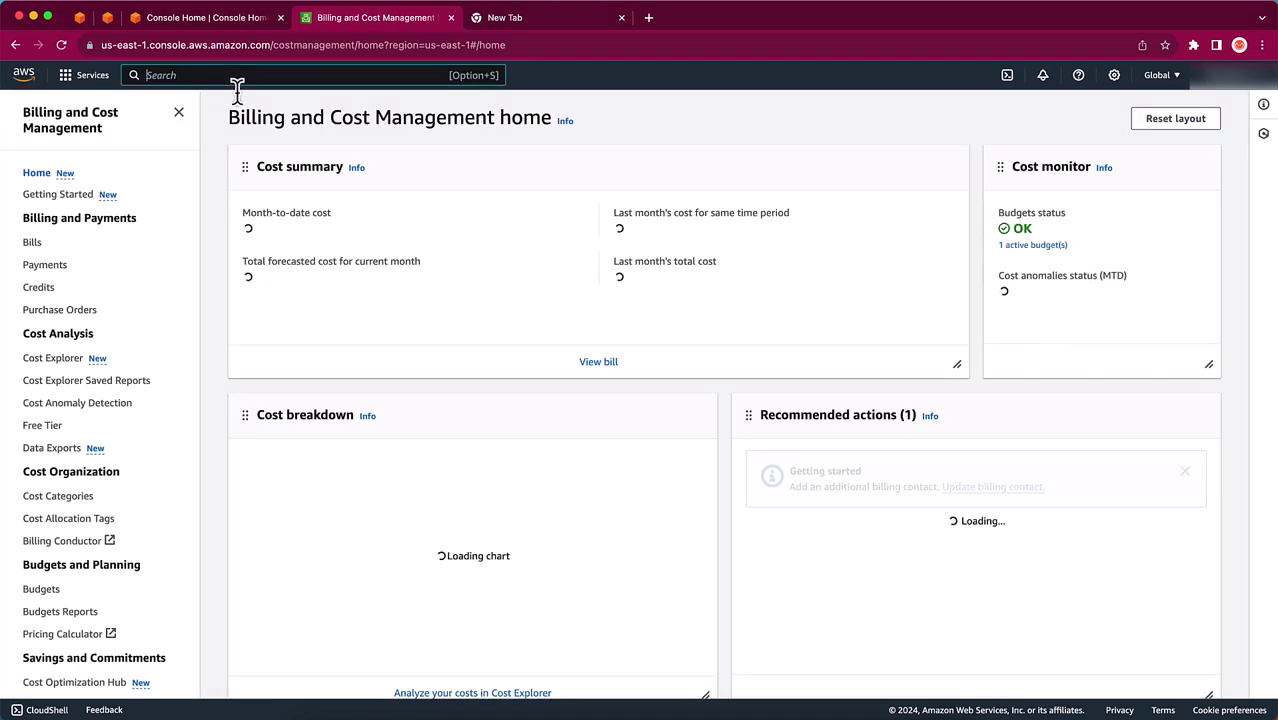
{"action": "type", "text": "bill"}
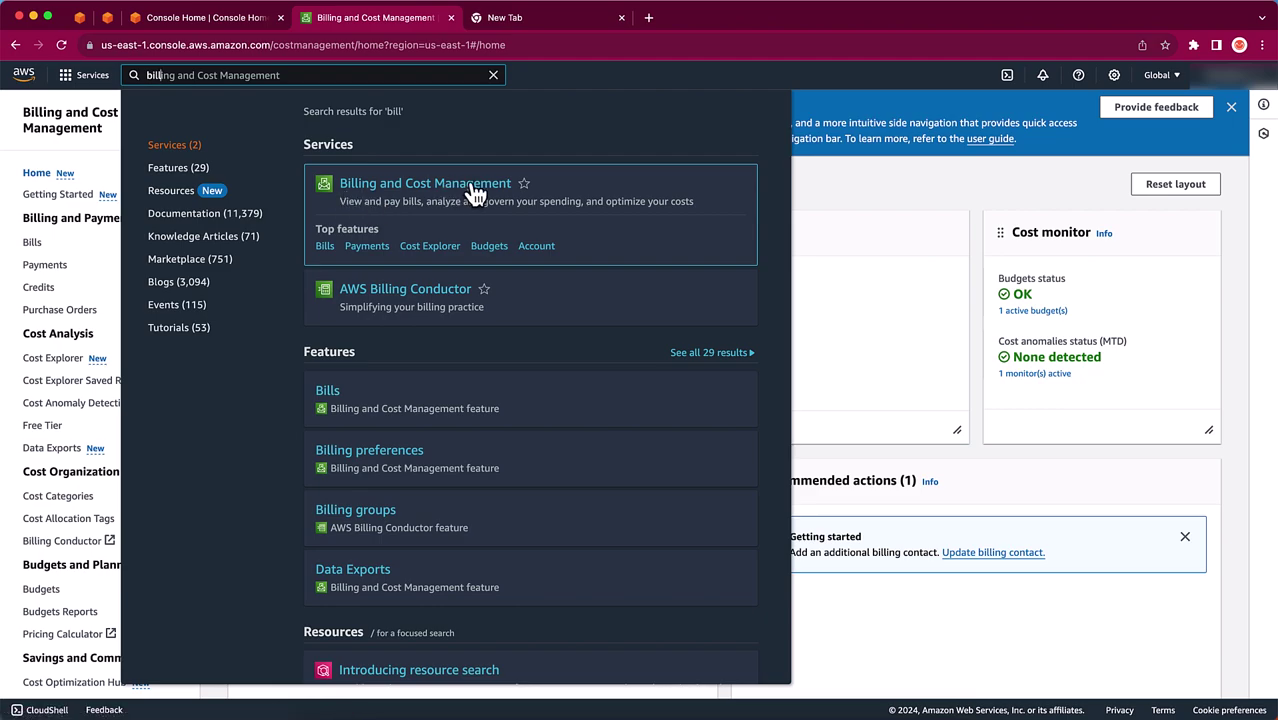
{"action": "left_click", "coordinate": [903, 176]}
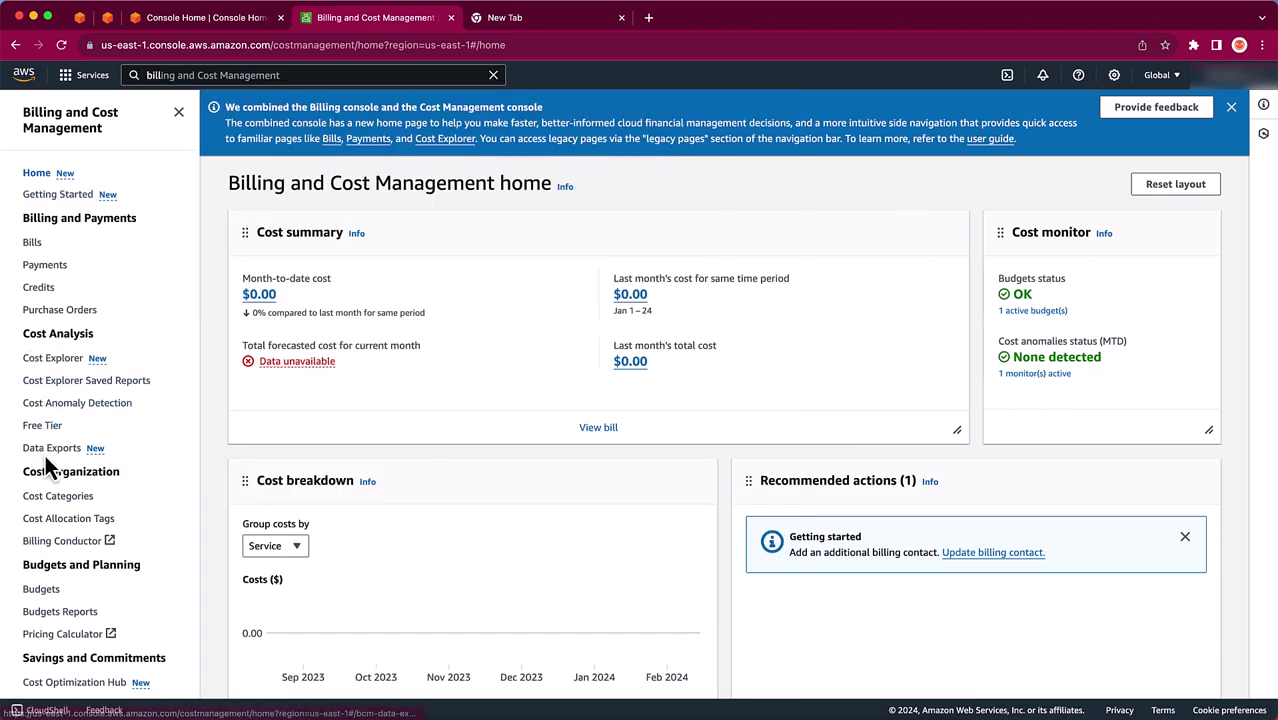
{"action": "scroll", "coordinate": [45, 465], "scroll_direction": "down", "scroll_amount": 4}
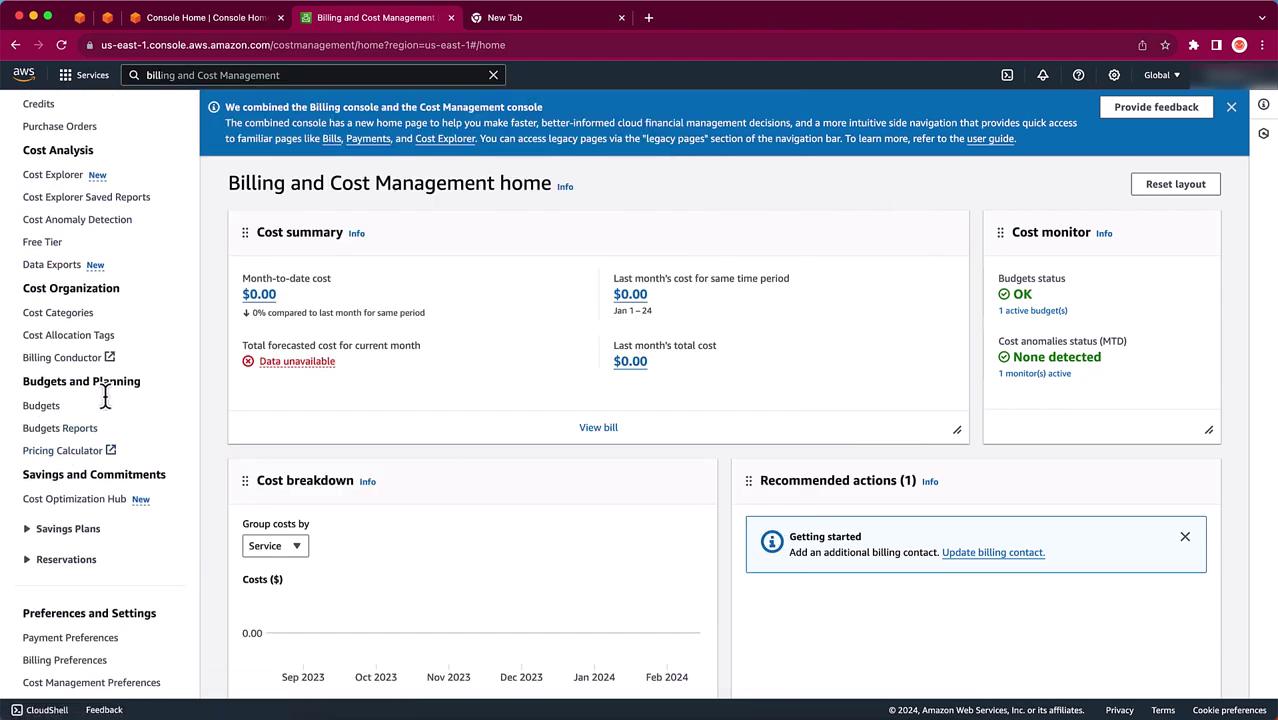
{"action": "left_click", "coordinate": [42, 412]}
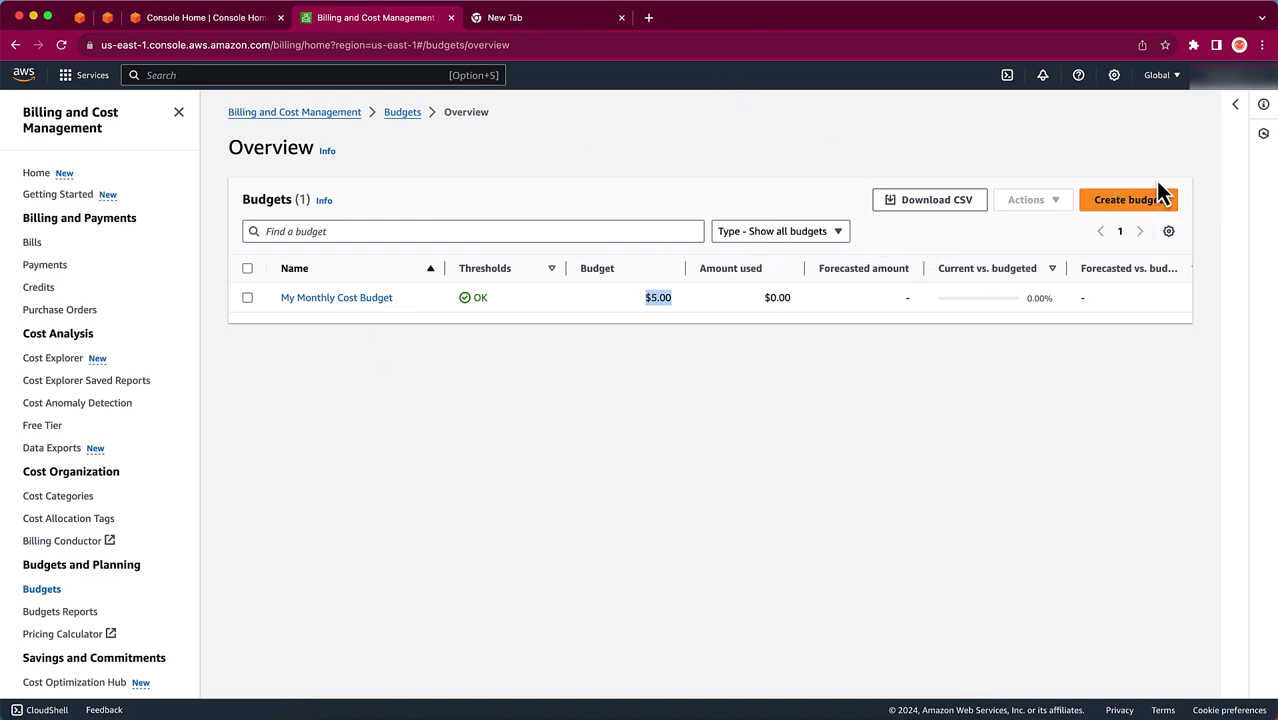
- Start a new budget and check the Global region dropdown
{"action": "left_click", "coordinate": [1124, 204]}
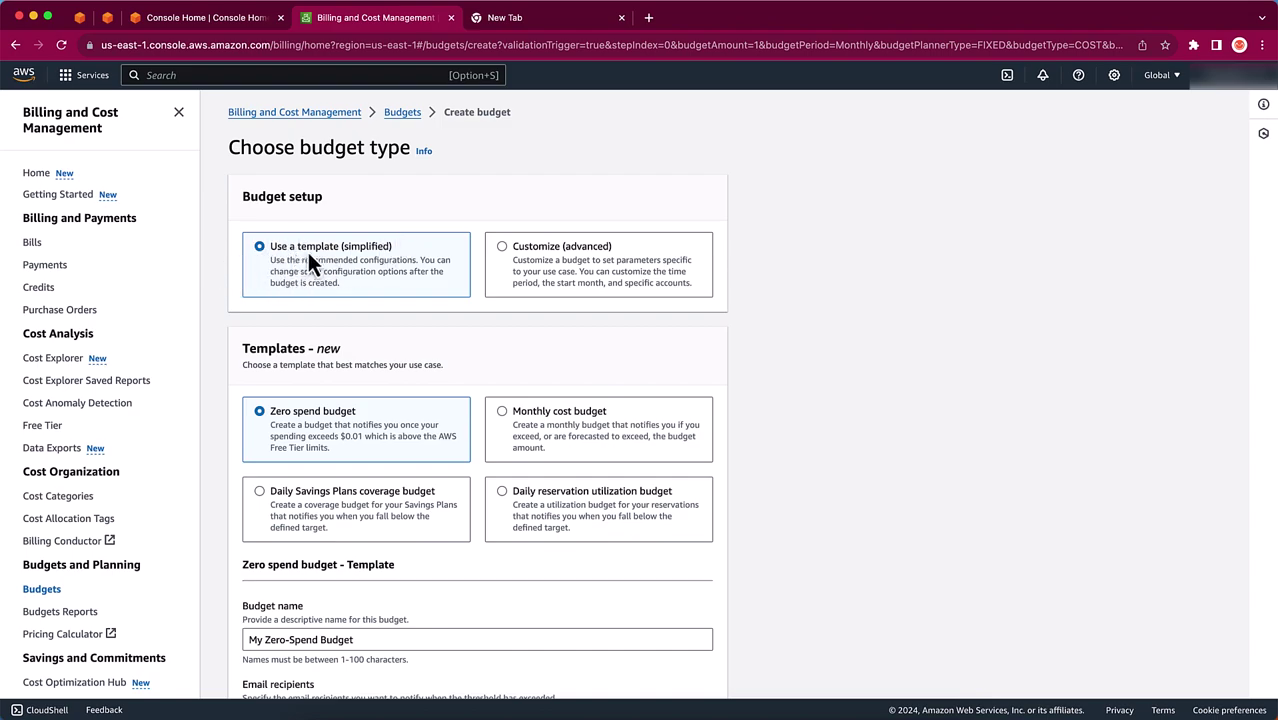
{"action": "scroll", "coordinate": [298, 281], "scroll_direction": "down", "scroll_amount": 3}
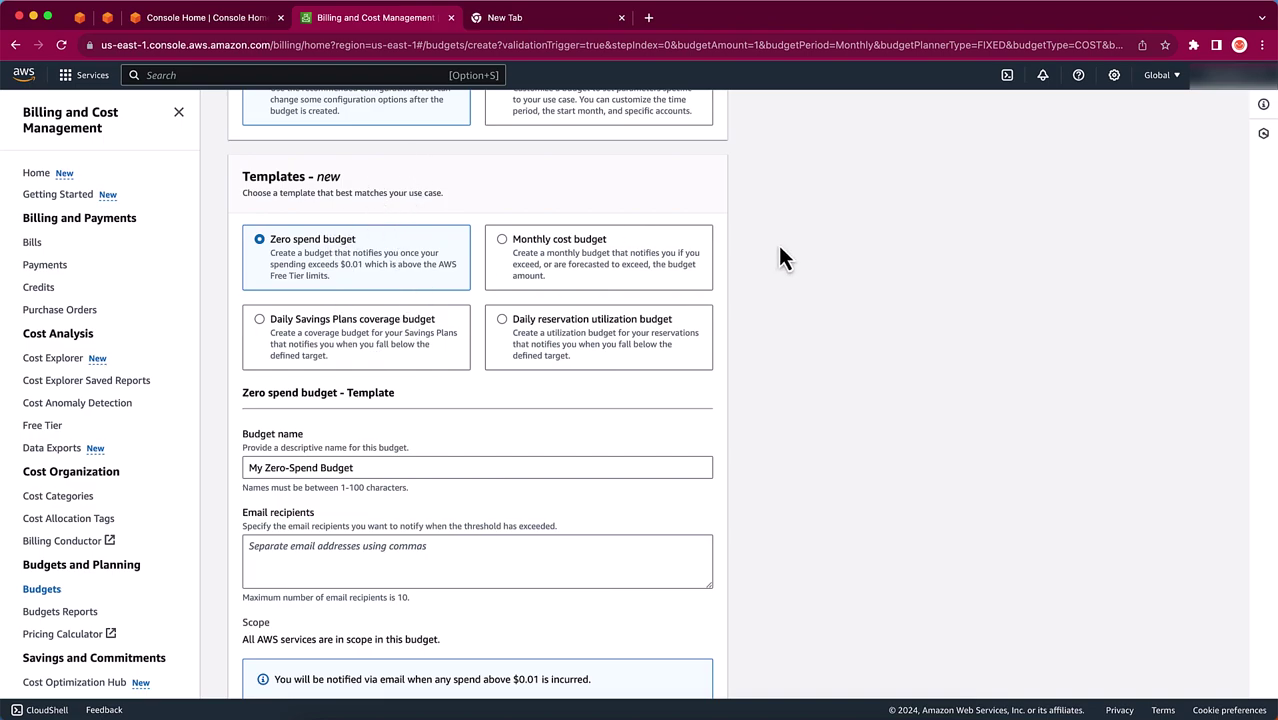
{"action": "left_click", "coordinate": [1164, 78]}
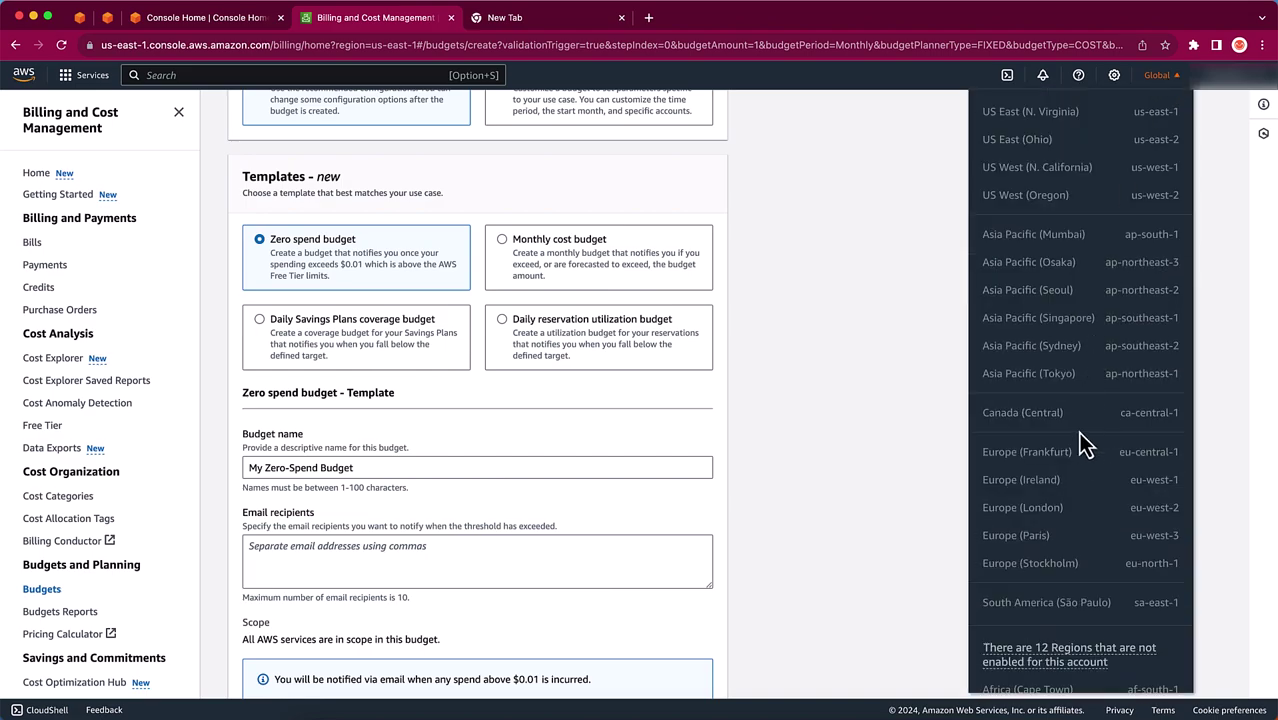
{"action": "scroll", "coordinate": [1080, 440], "scroll_direction": "down", "scroll_amount": 5}
{"action": "scroll", "coordinate": [1076, 439], "scroll_direction": "up", "scroll_amount": 5}
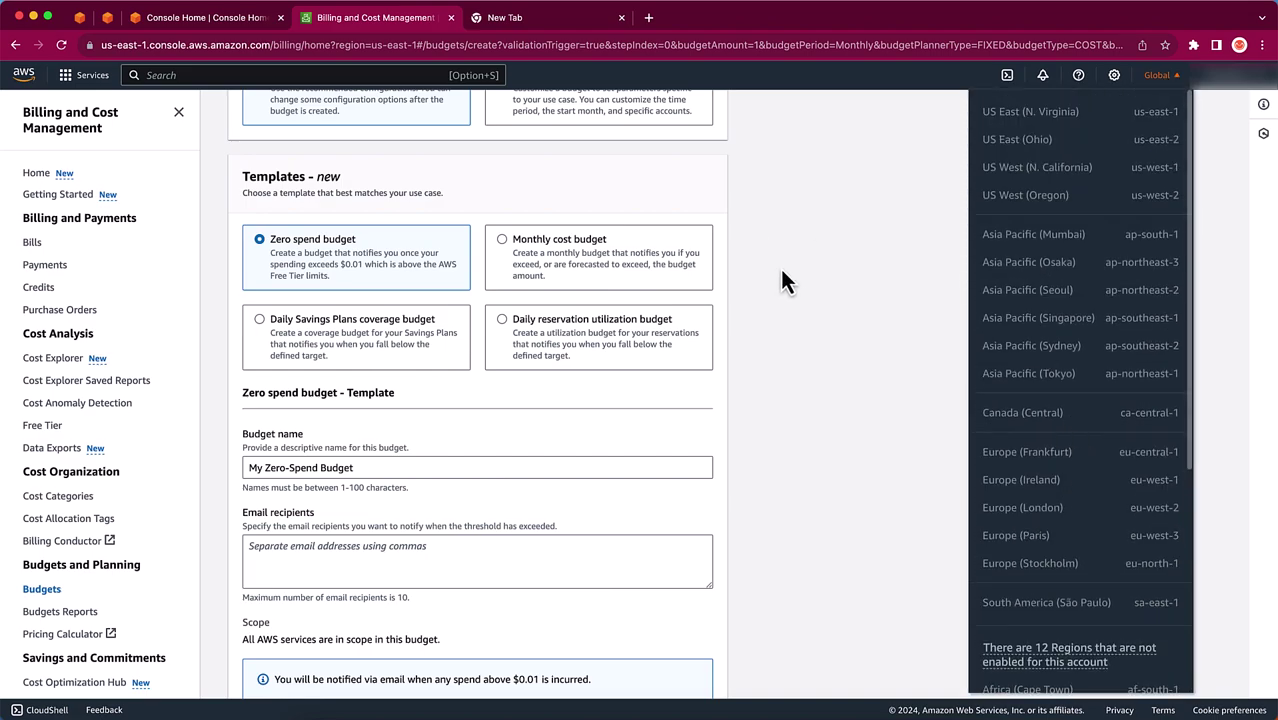
{"action": "left_click", "coordinate": [780, 269]}
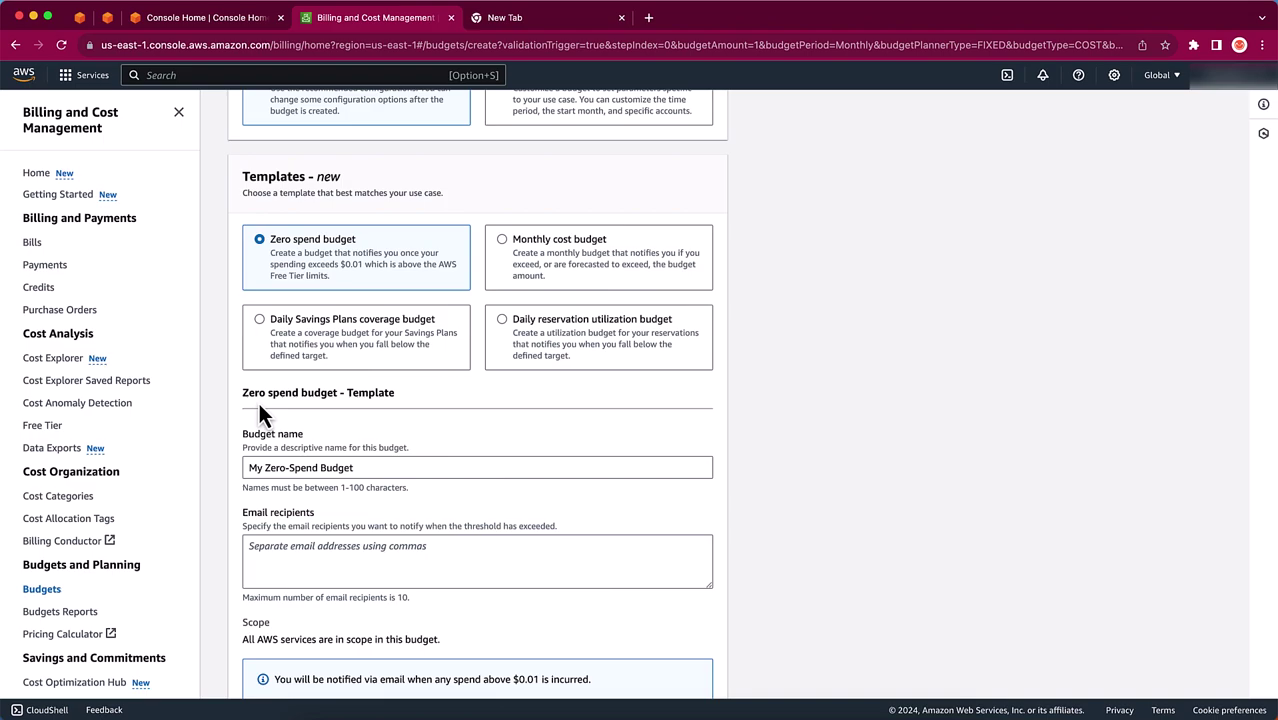
- Scroll through the budget templates, with Zero spend budget (My Zero-Spend Budget) selected by default
{"action": "scroll", "coordinate": [414, 228], "scroll_direction": "up", "scroll_amount": 3}
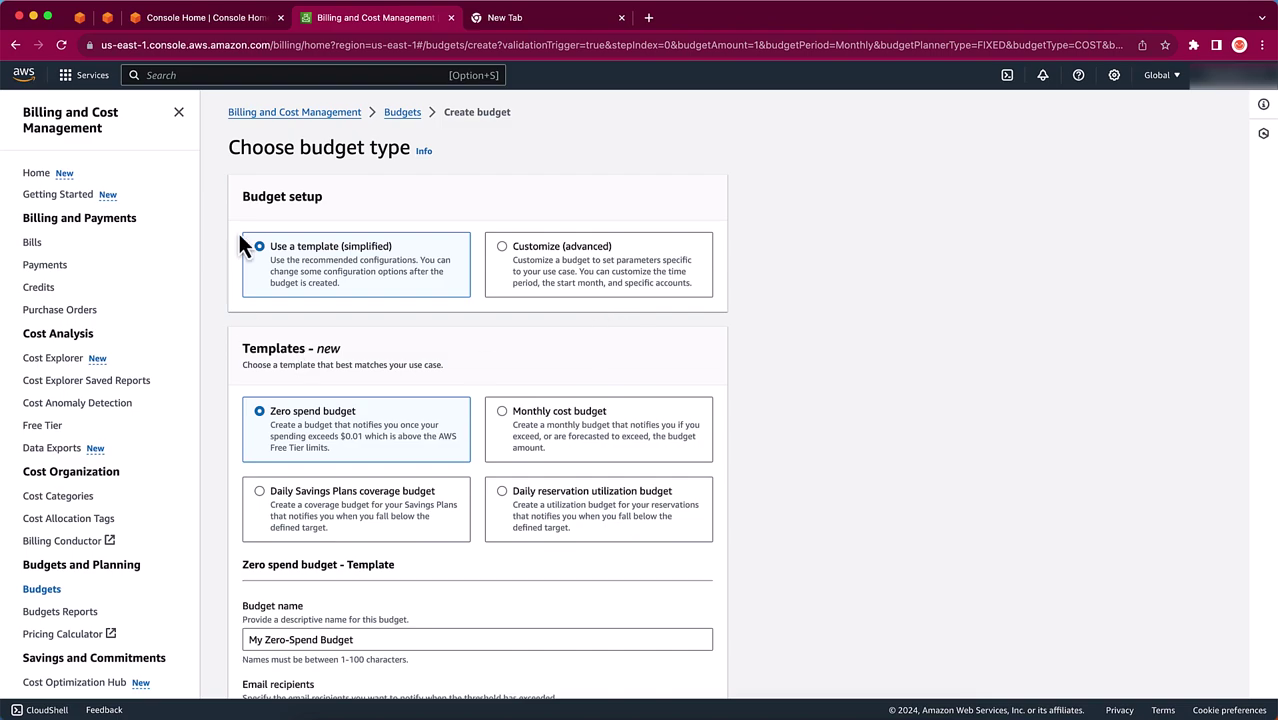
{"action": "scroll", "coordinate": [319, 246], "scroll_direction": "down", "scroll_amount": 2}
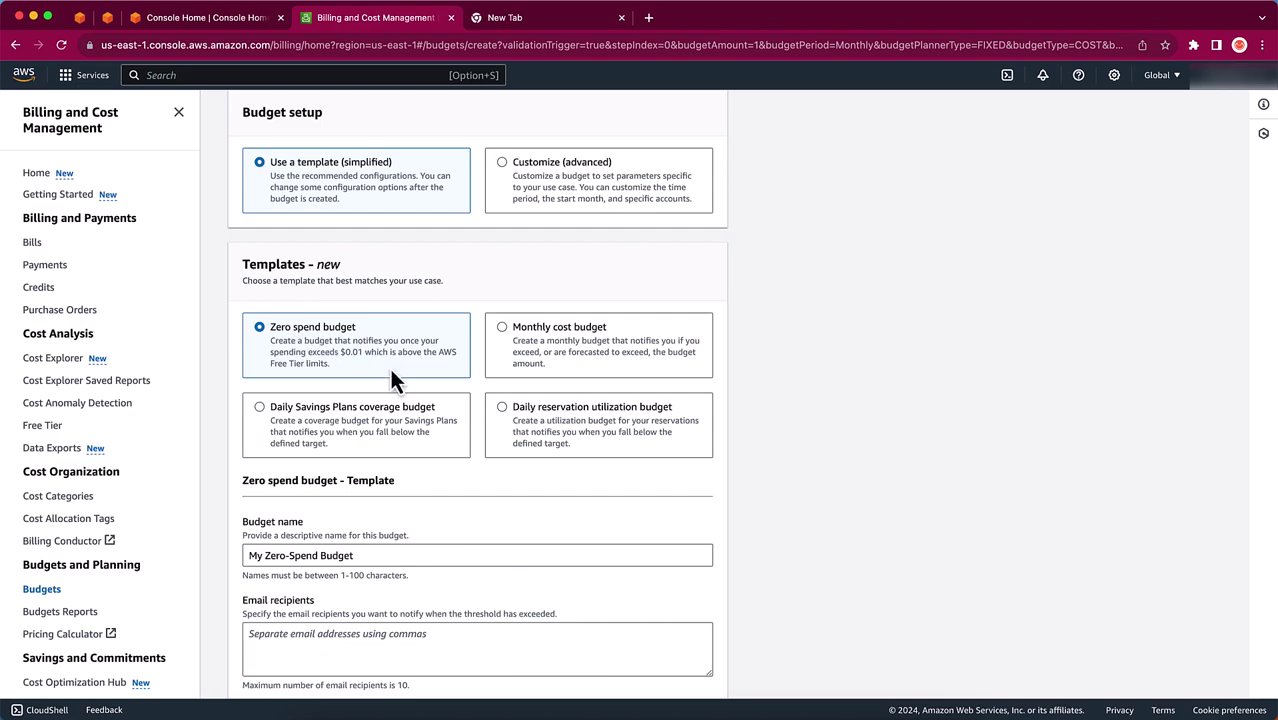
{"action": "scroll", "coordinate": [392, 372], "scroll_direction": "down", "scroll_amount": 2}
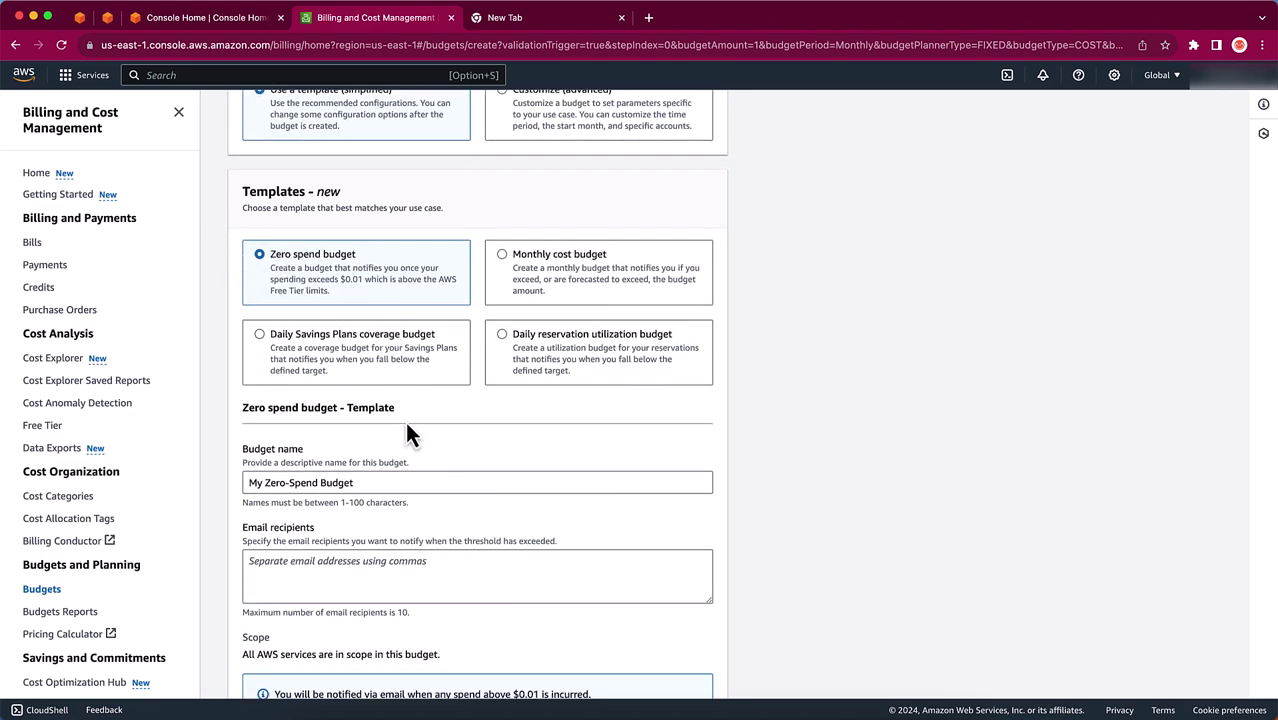
{"action": "scroll", "coordinate": [408, 430], "scroll_direction": "down", "scroll_amount": 4}
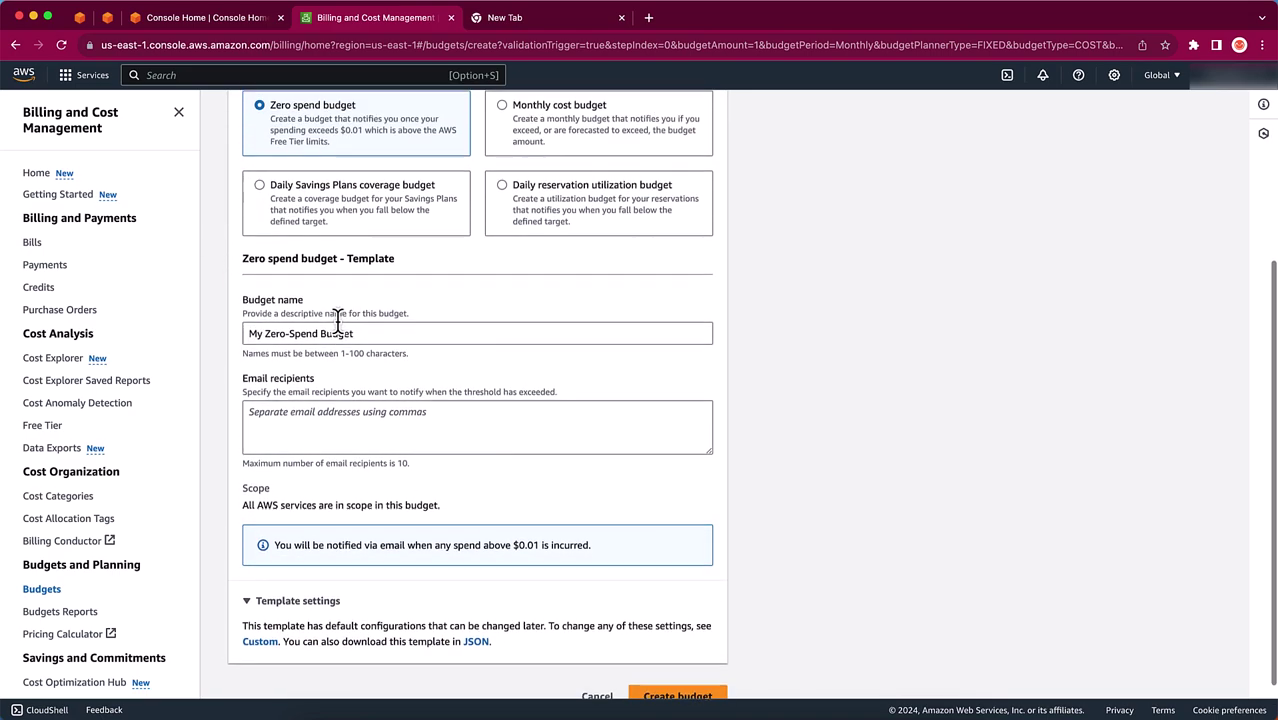
{"action": "scroll", "coordinate": [357, 322], "scroll_direction": "up", "scroll_amount": 3}
{"action": "scroll", "coordinate": [356, 318], "scroll_direction": "up", "scroll_amount": 2}
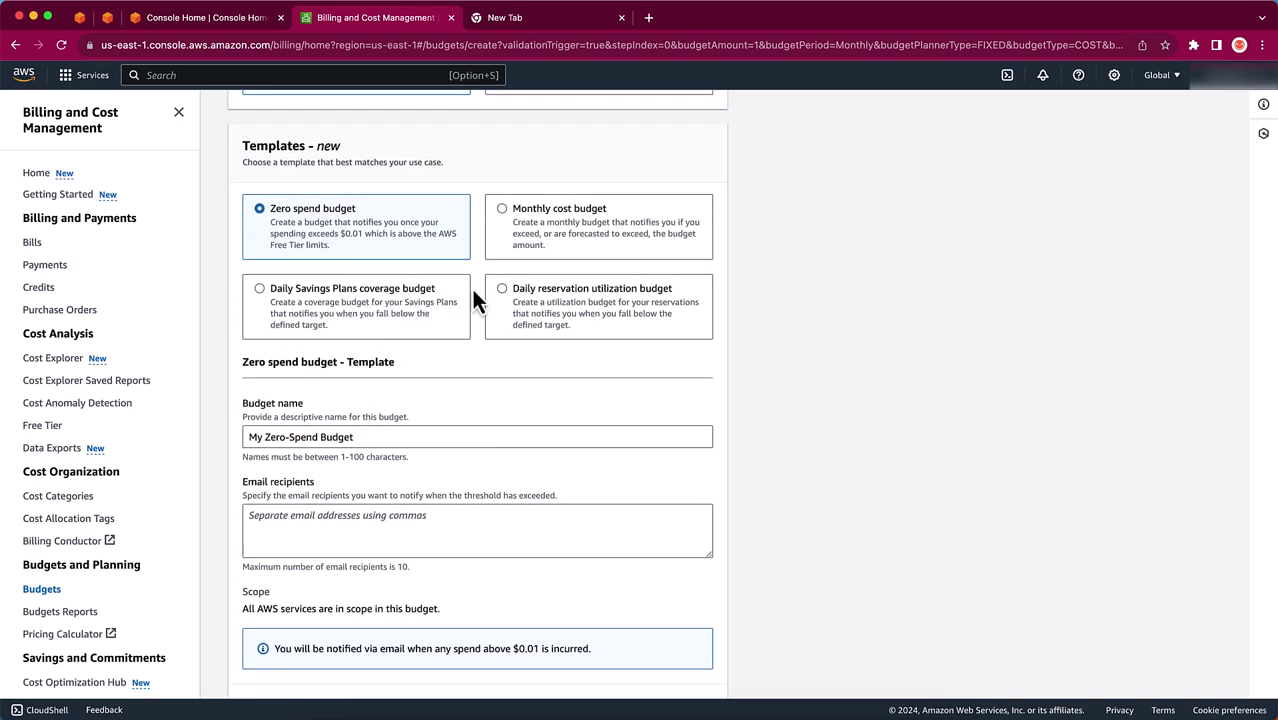
- Pick the Monthly cost budget template and change the budgeted amount from 100 to 2
{"action": "left_click", "coordinate": [577, 226]}
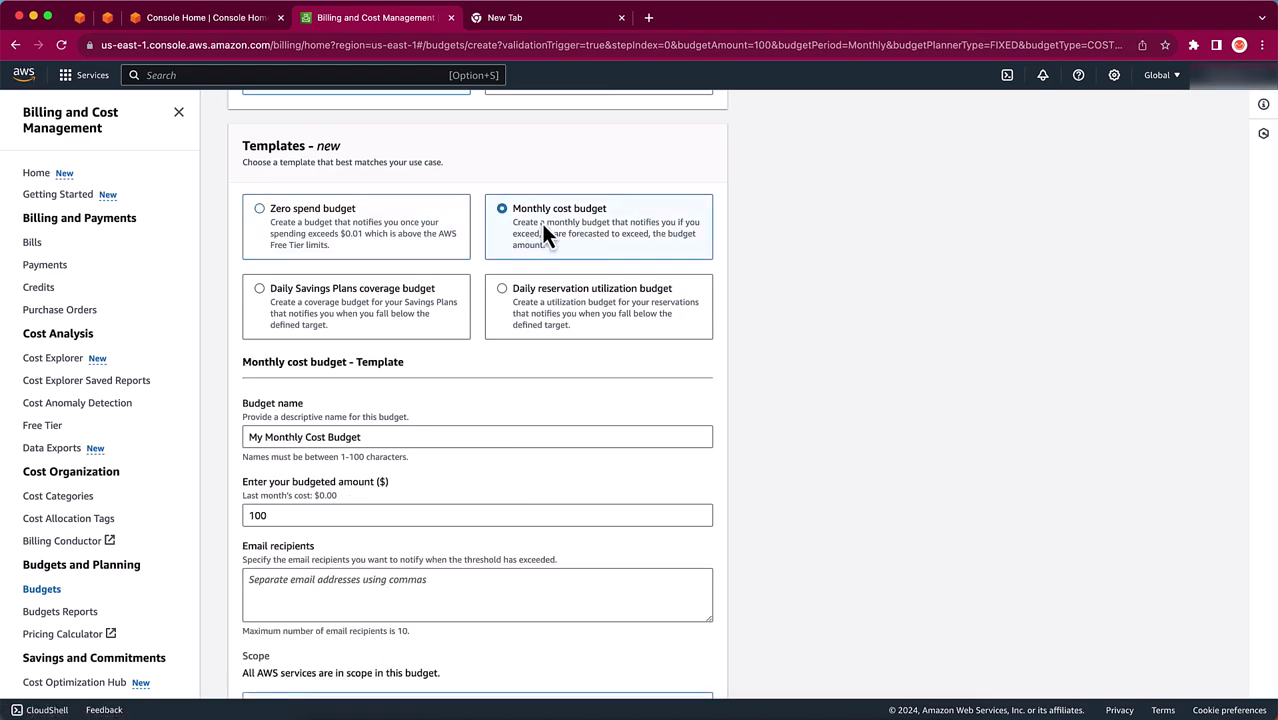
{"action": "scroll", "coordinate": [484, 398], "scroll_direction": "down", "scroll_amount": 3}
{"action": "scroll", "coordinate": [484, 398], "scroll_direction": "down", "scroll_amount": 1}
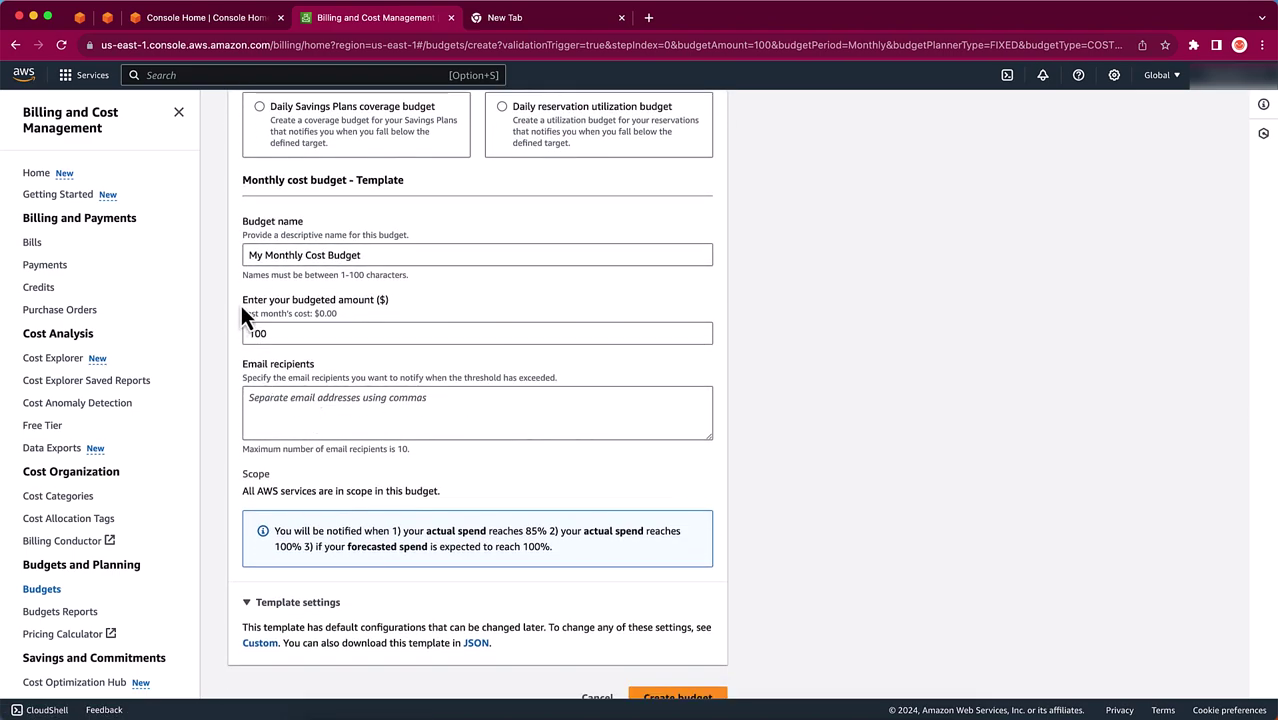
{"action": "double_click", "coordinate": [275, 340]}
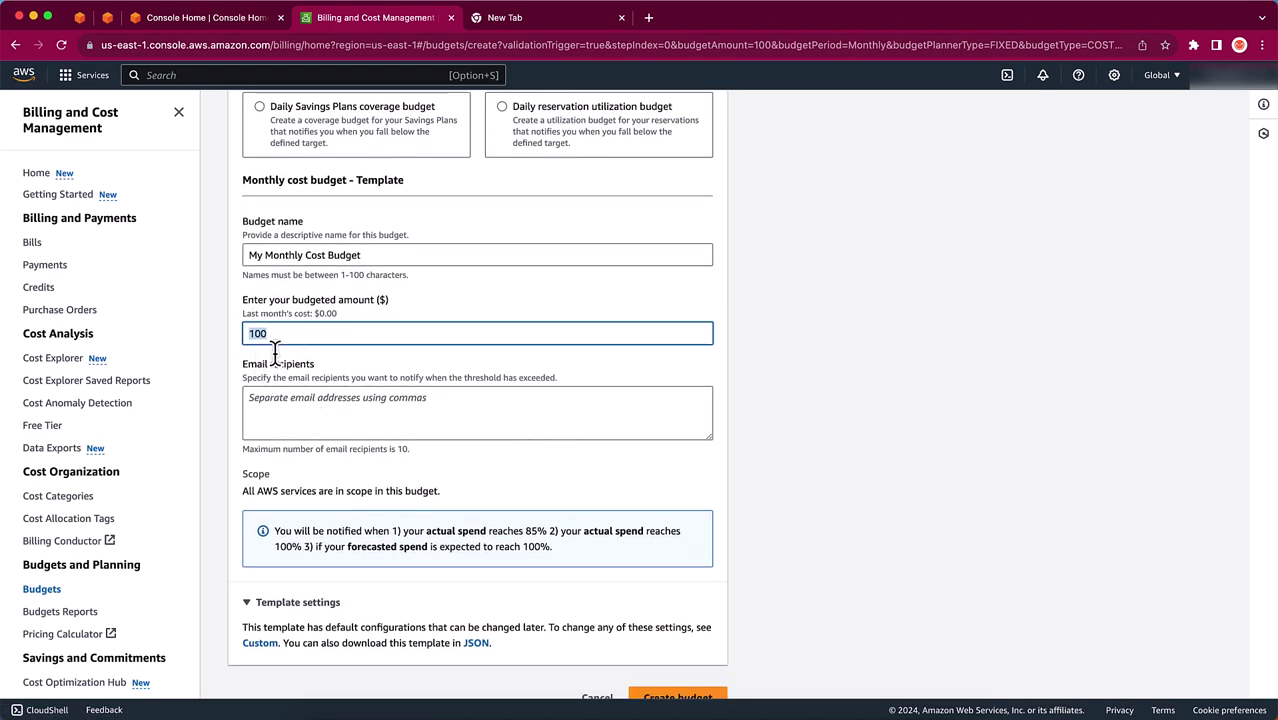
{"action": "type", "text": "2"}
{"action": "key", "text": "Tab"}
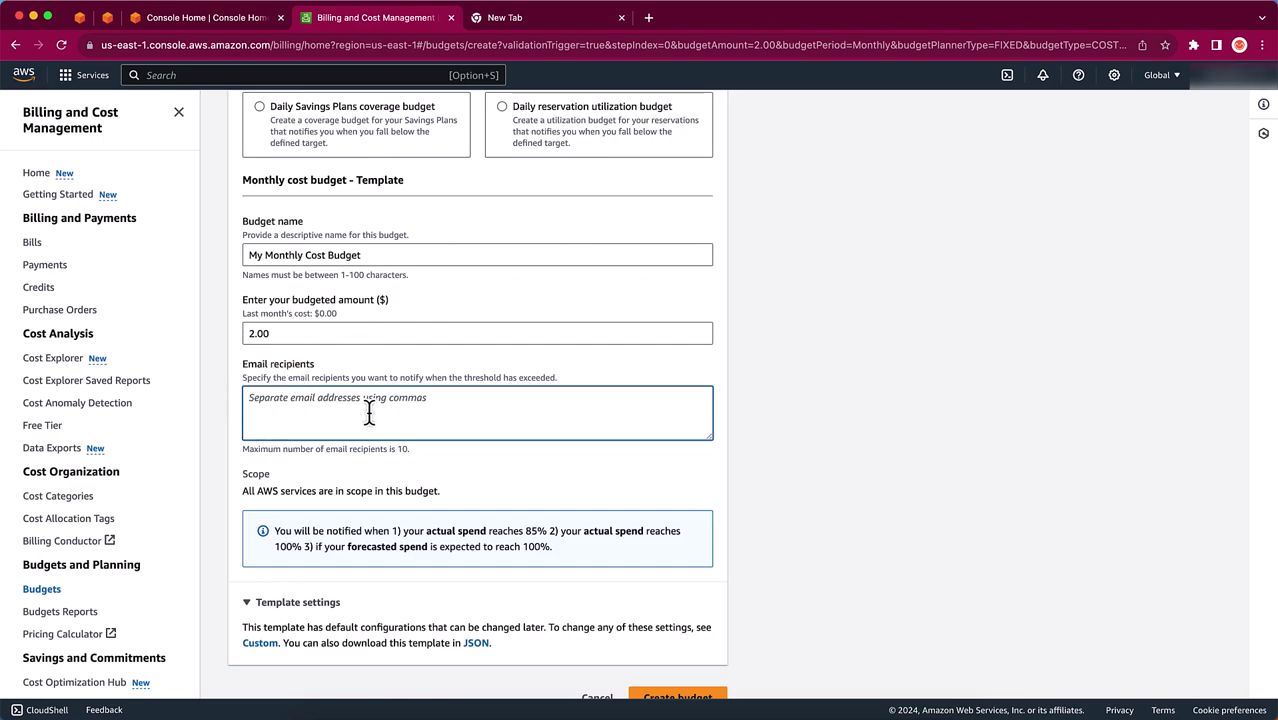
- Review the threshold note and template settings, then cancel the $2.00 budget draft
{"action": "left_click_drag", "start_coordinate": [263, 540], "coordinate": [522, 570]}
{"action": "left_click", "coordinate": [518, 540]}
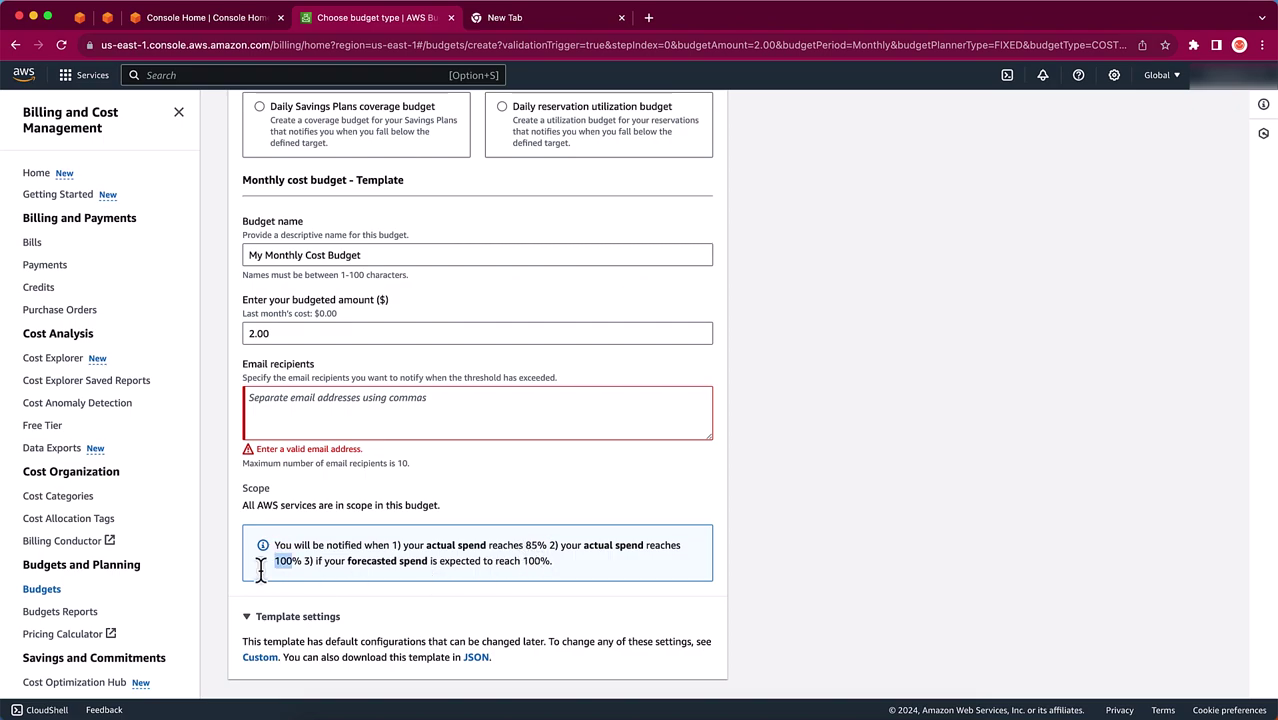
{"action": "scroll", "coordinate": [337, 525], "scroll_direction": "down", "scroll_amount": 2}
{"action": "left_click", "coordinate": [297, 547]}
{"action": "left_click", "coordinate": [286, 589]}
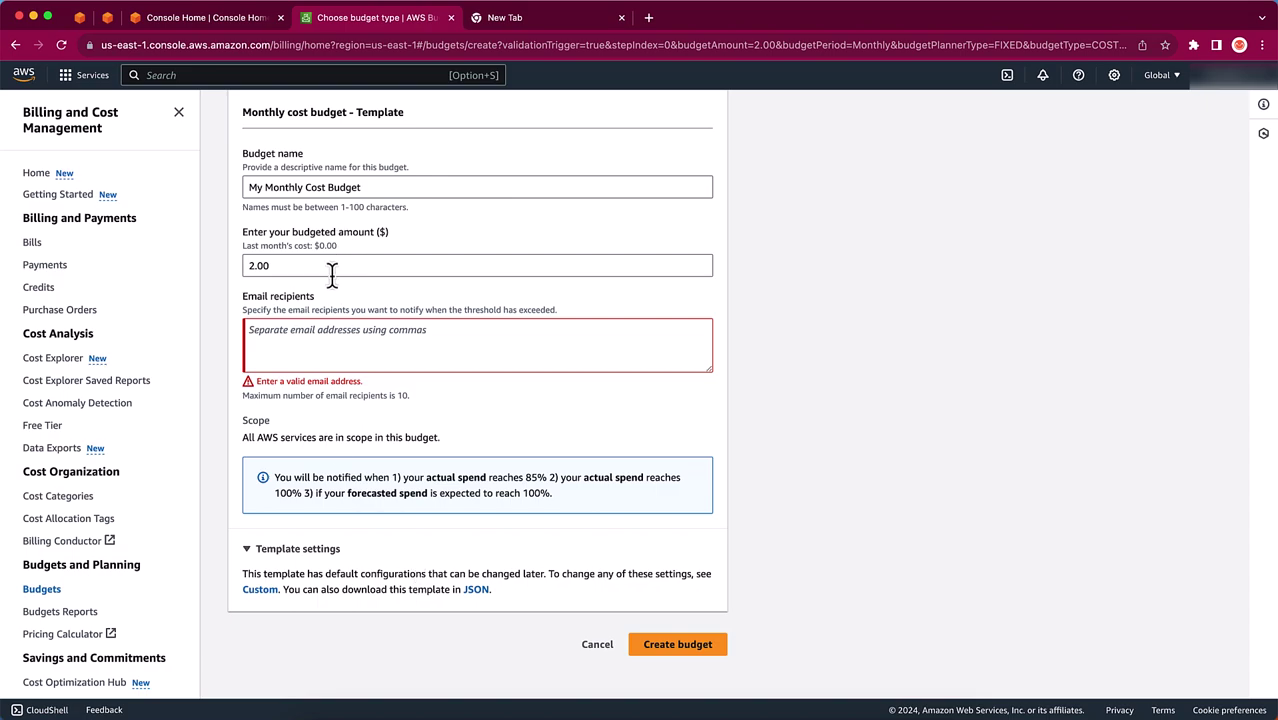
{"action": "left_click_drag", "start_coordinate": [250, 188], "coordinate": [551, 188]}
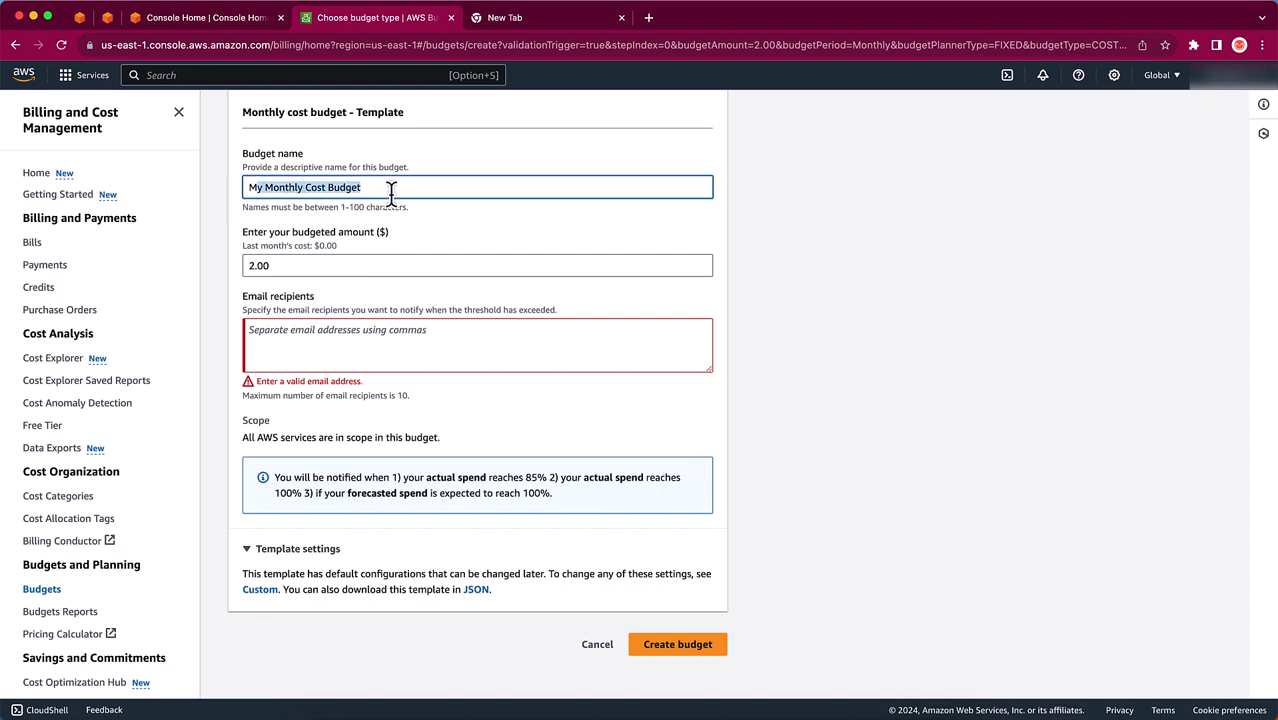
{"action": "double_click", "coordinate": [259, 268]}
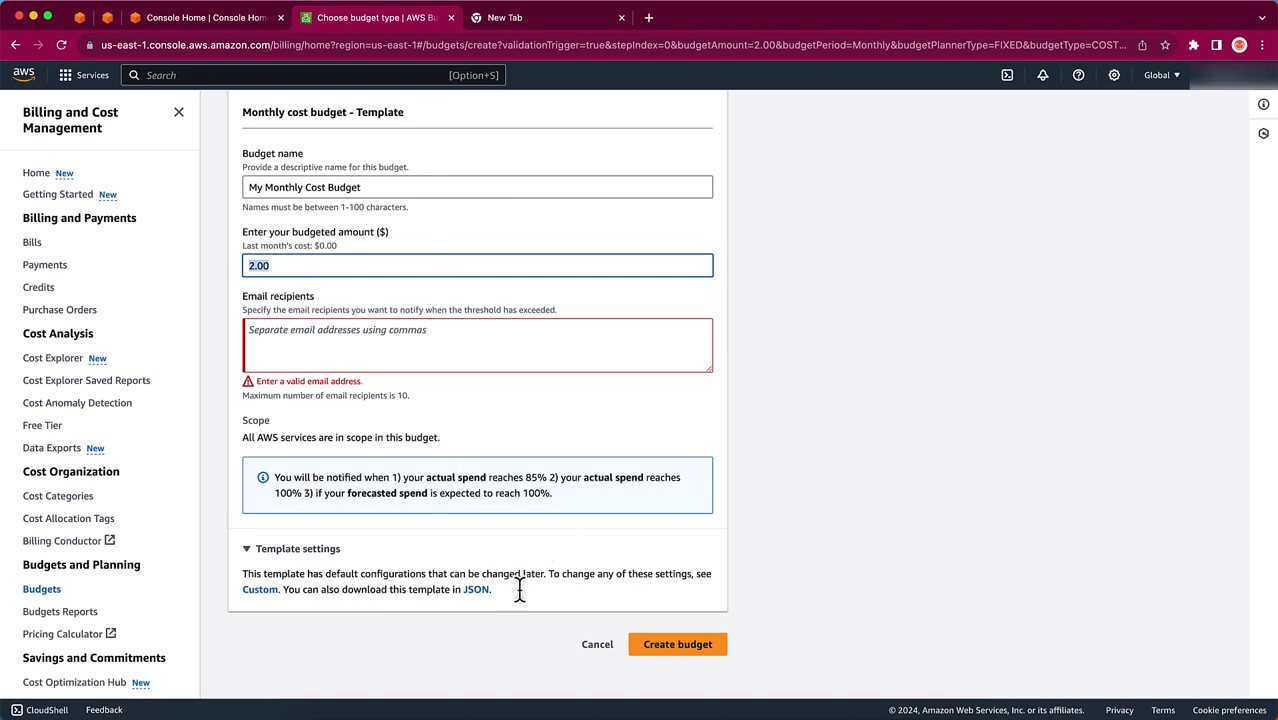
{"action": "left_click", "coordinate": [601, 648]}
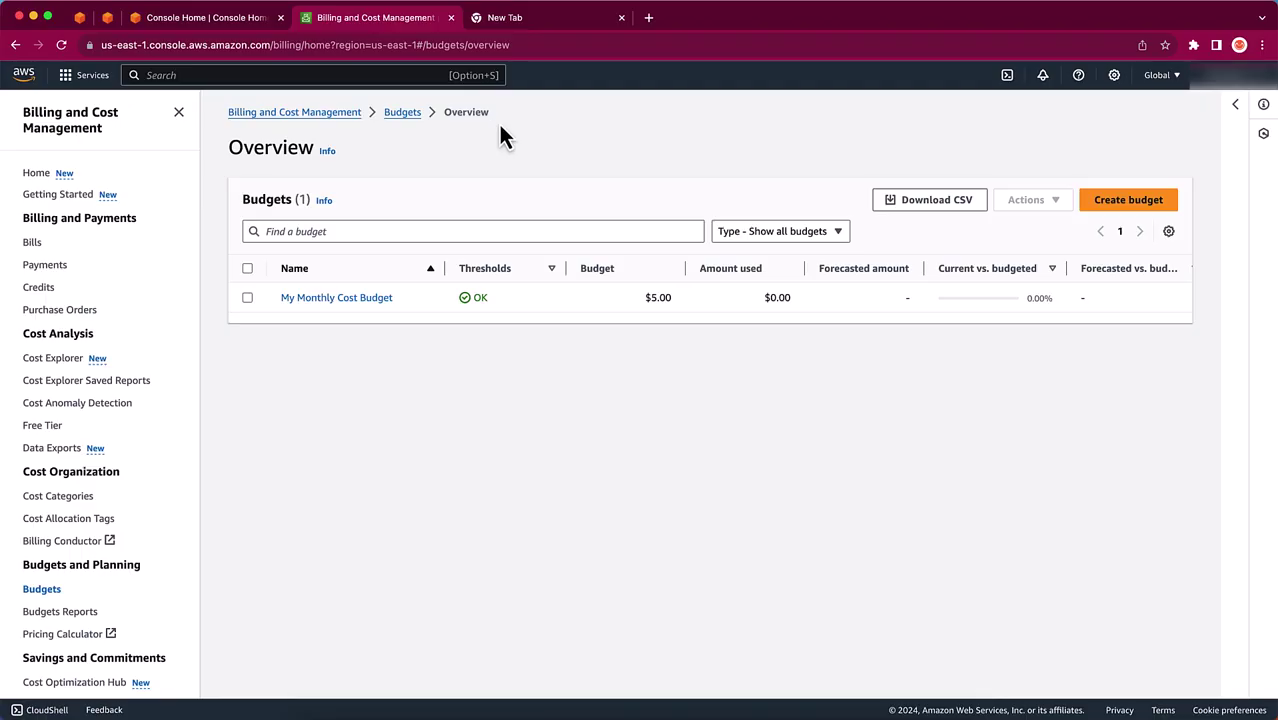
- Search Google for 'aws free tier' and open the AWS Free Tier page
{"action": "left_click", "coordinate": [551, 17]}
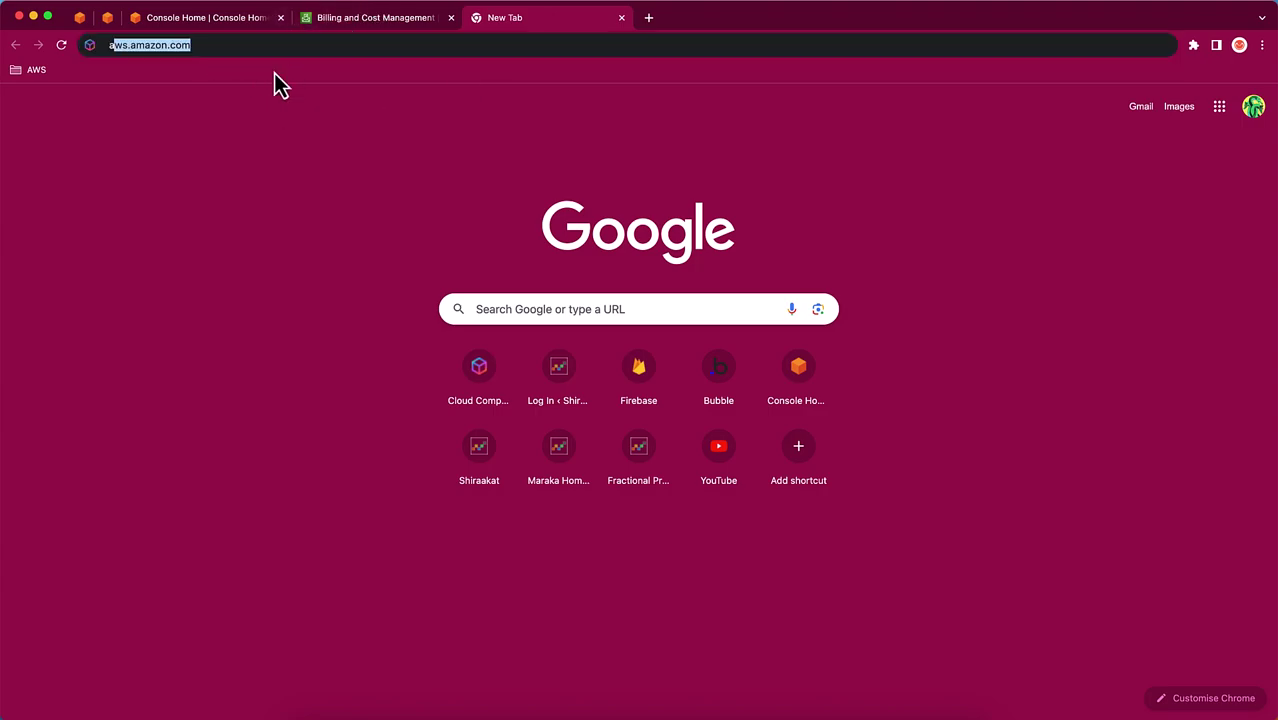
{"action": "type", "text": "aws free tier"}
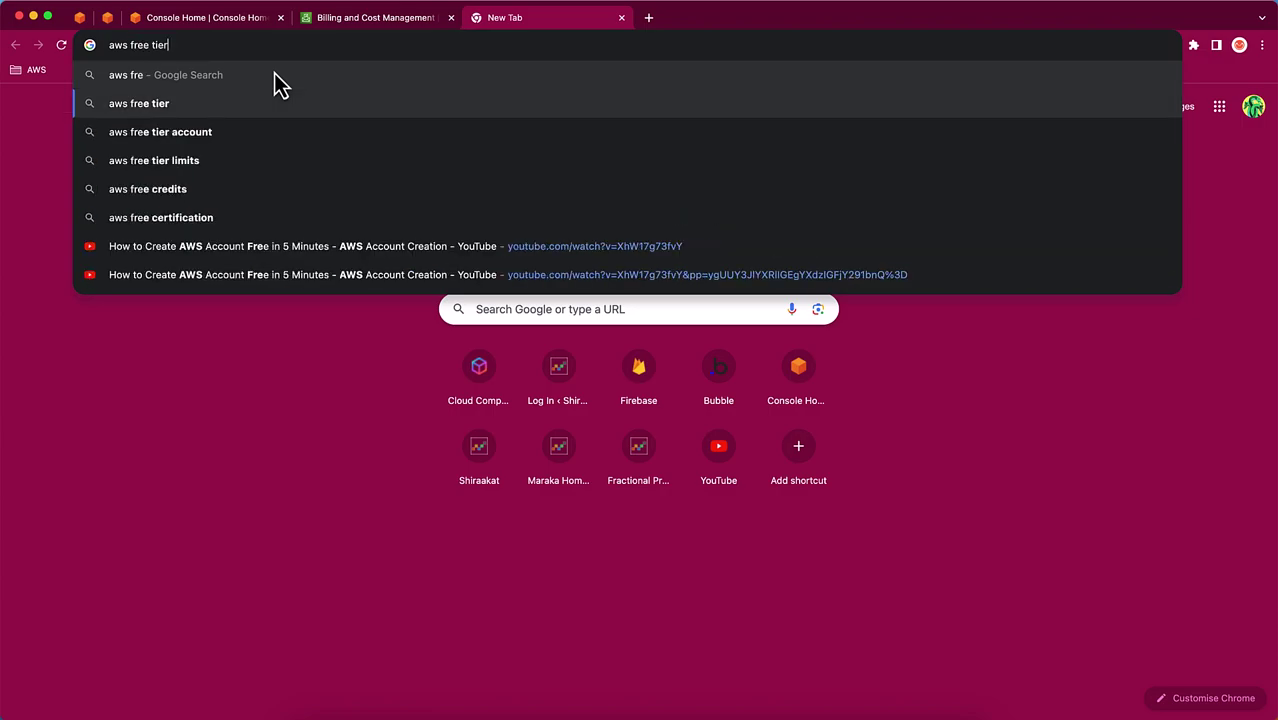
{"action": "key", "text": "Return"}
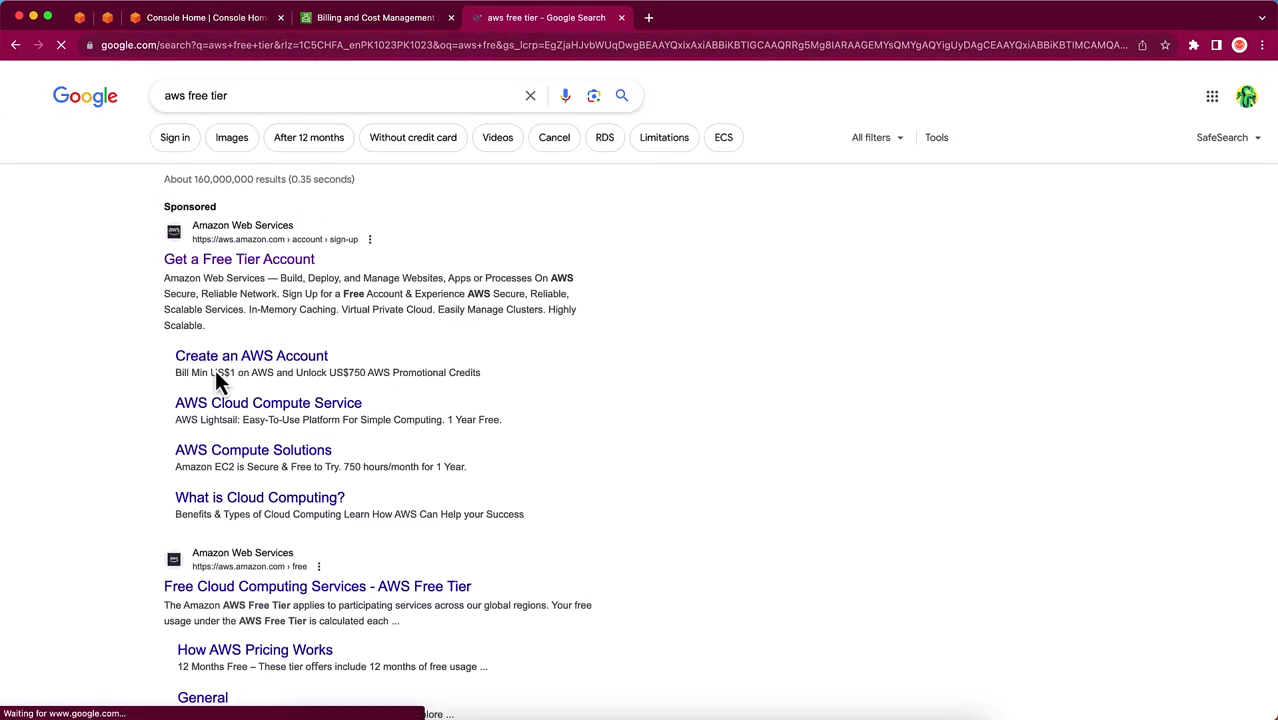
{"action": "scroll", "coordinate": [195, 430], "scroll_direction": "down", "scroll_amount": 2}
{"action": "scroll", "coordinate": [271, 313], "scroll_direction": "up", "scroll_amount": 3}
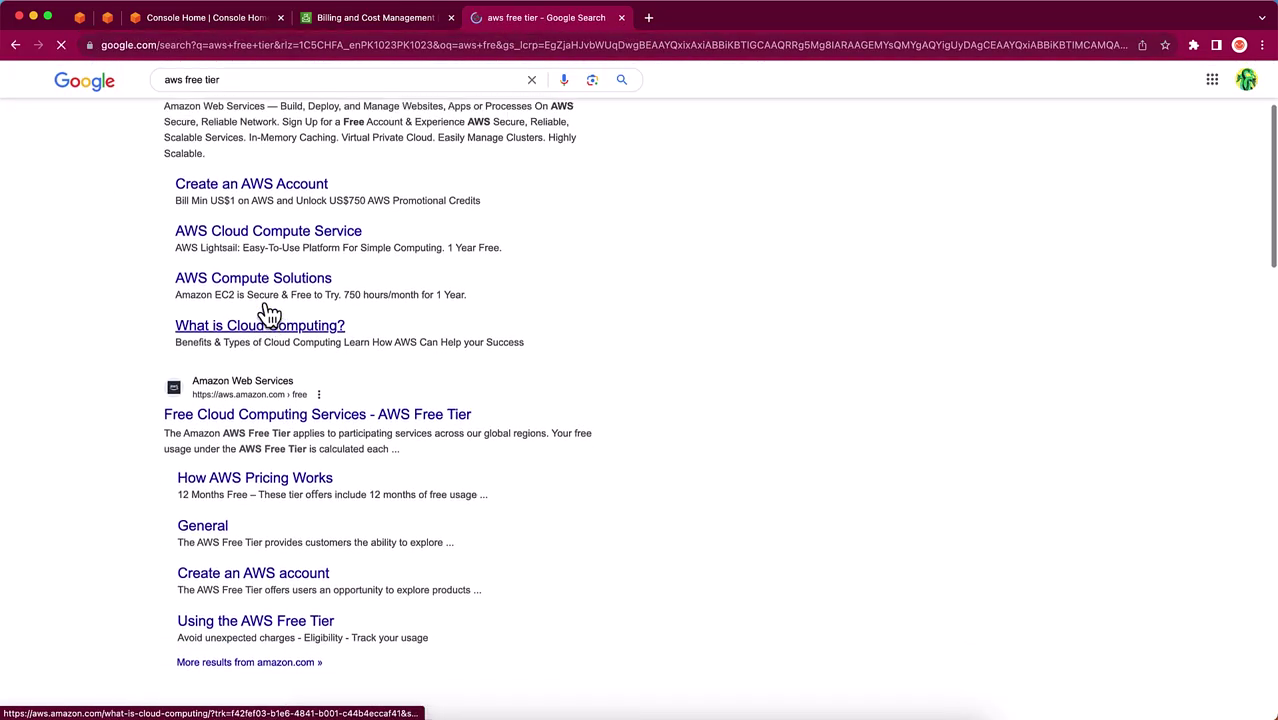
{"action": "left_click", "coordinate": [230, 260], "text": "super"}
{"action": "scroll", "coordinate": [240, 330], "scroll_direction": "down", "scroll_amount": 3}
{"action": "left_click", "coordinate": [268, 385], "text": "super"}
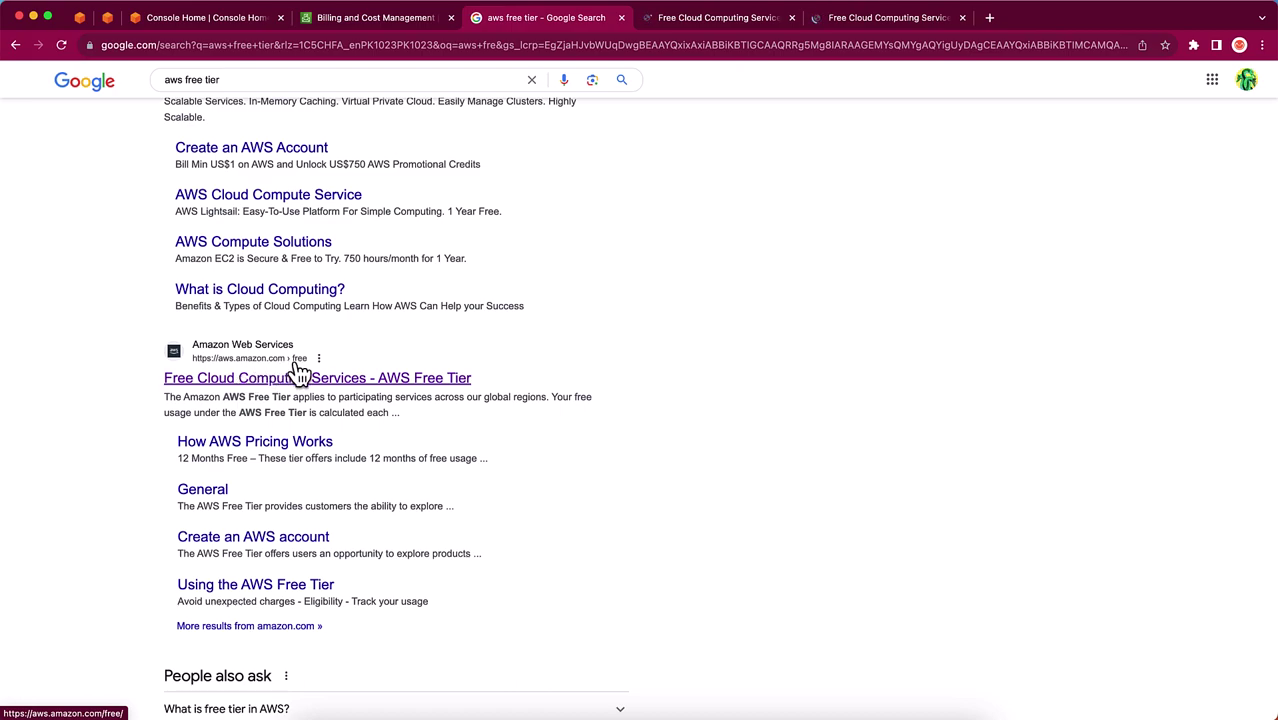
{"action": "left_click", "coordinate": [880, 18]}
- Scroll the product cards, highlighting EC2's 12 MONTHS FREE, SageMaker's FREE TRIAL and DynamoDB's ALWAYS FREE labels
{"action": "scroll", "coordinate": [531, 389], "scroll_direction": "down", "scroll_amount": 5}
{"action": "scroll", "coordinate": [480, 415], "scroll_direction": "down", "scroll_amount": 3}
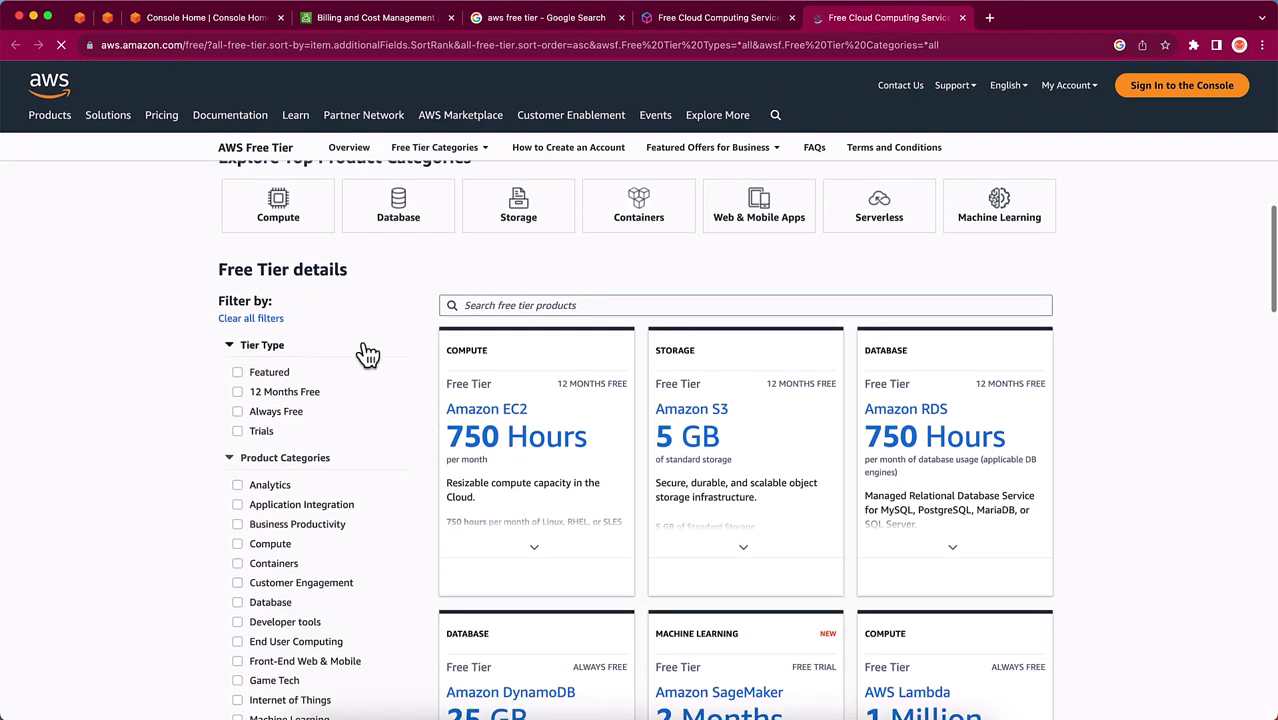
{"action": "mouse_move", "coordinate": [499, 395]}
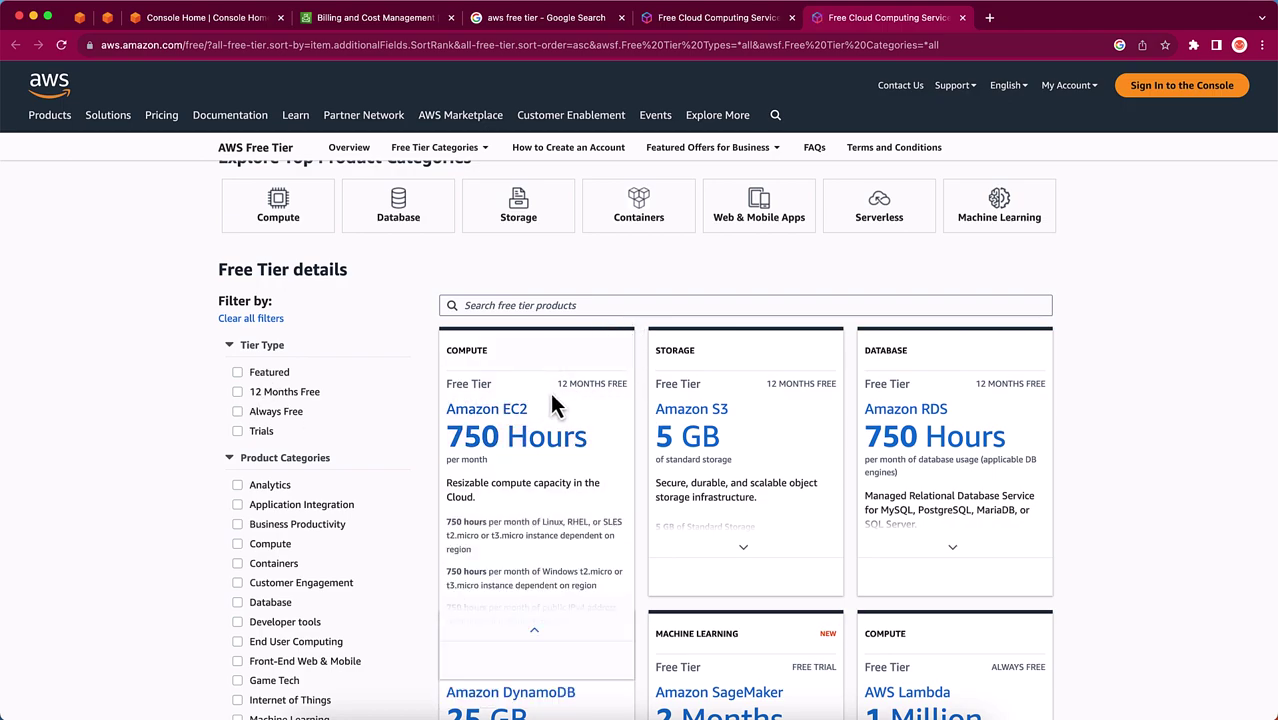
{"action": "triple_click", "coordinate": [608, 393]}
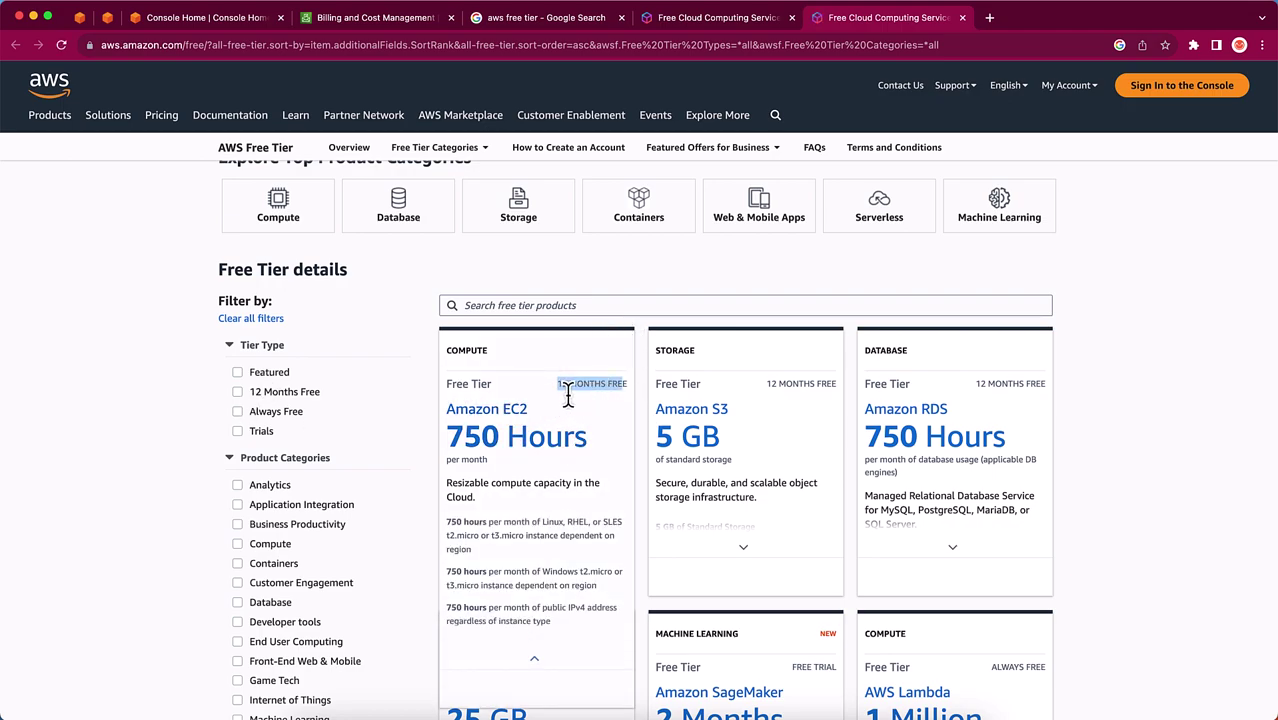
{"action": "scroll", "coordinate": [570, 393], "scroll_direction": "down", "scroll_amount": 3}
{"action": "mouse_move", "coordinate": [785, 383]}
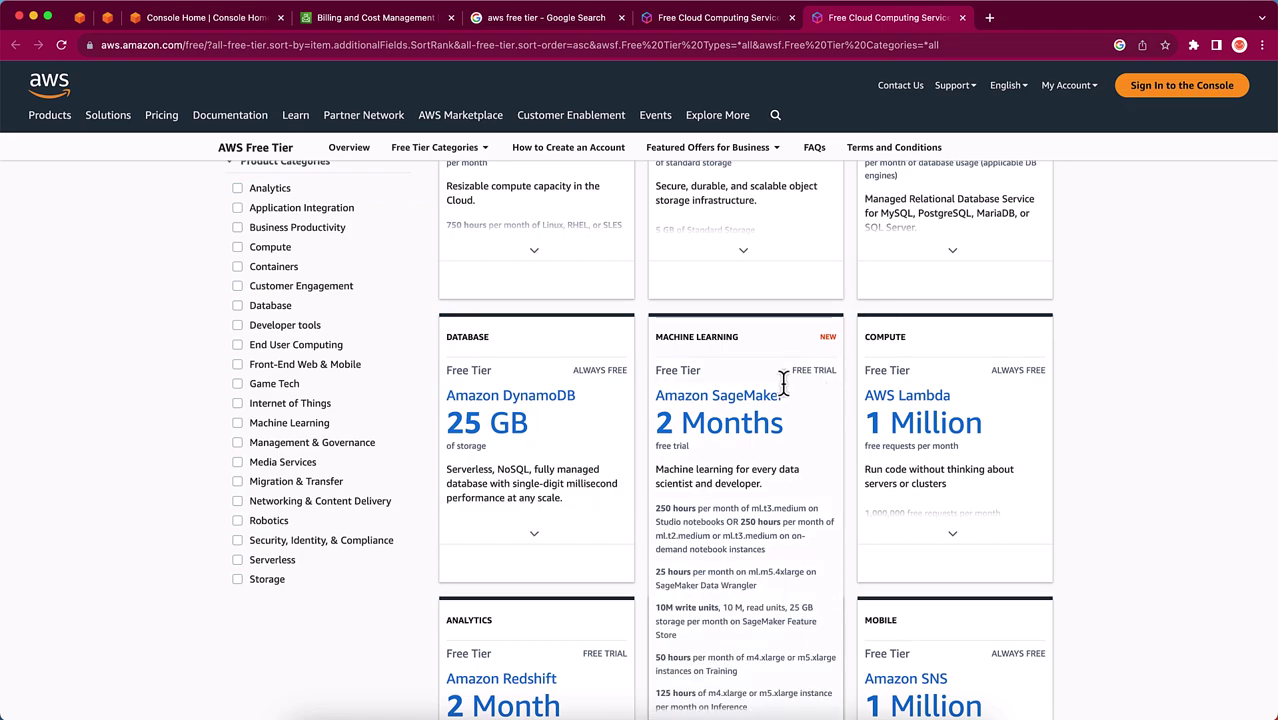
{"action": "left_click_drag", "start_coordinate": [780, 383], "coordinate": [839, 362]}
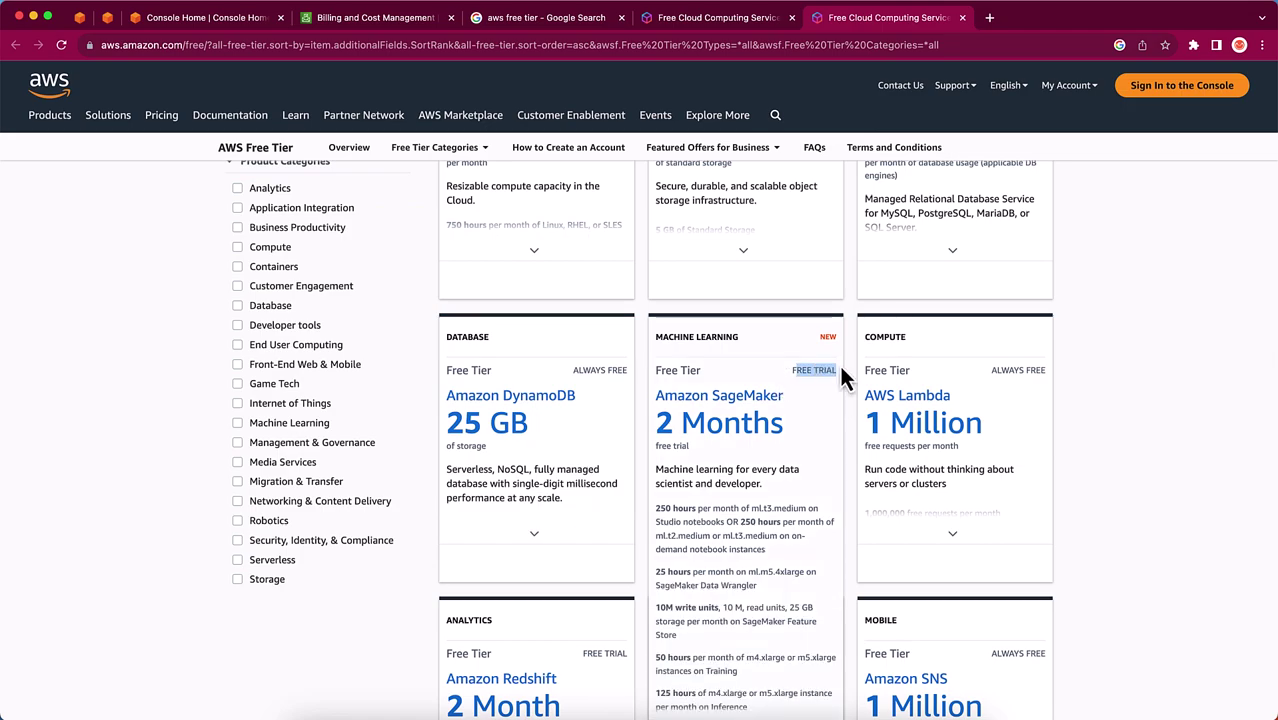
{"action": "double_click", "coordinate": [580, 383]}
{"action": "left_click_drag", "start_coordinate": [581, 383], "coordinate": [608, 387]}
{"action": "scroll", "coordinate": [607, 383], "scroll_direction": "down", "scroll_amount": 6}
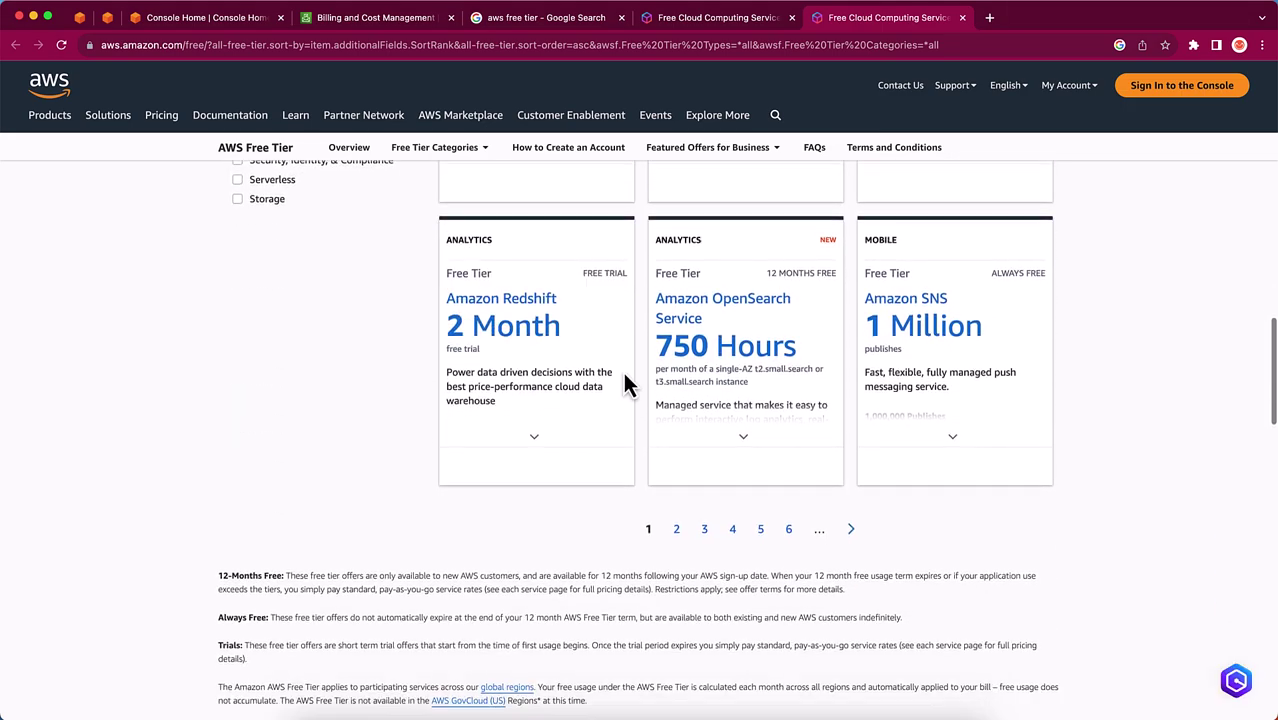
{"action": "scroll", "coordinate": [608, 297], "scroll_direction": "up", "scroll_amount": 8}
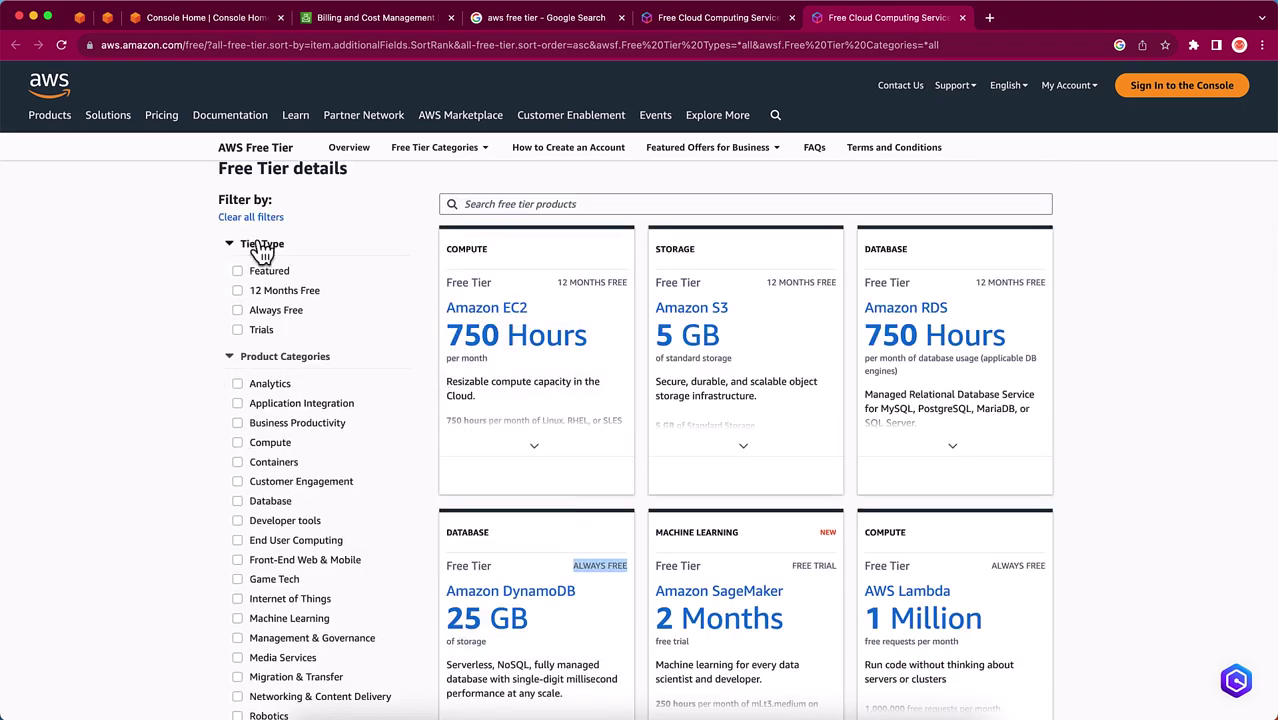
- Filter the offers by Featured and Trials tier types and expand a trial product card
{"action": "left_click", "coordinate": [268, 273]}
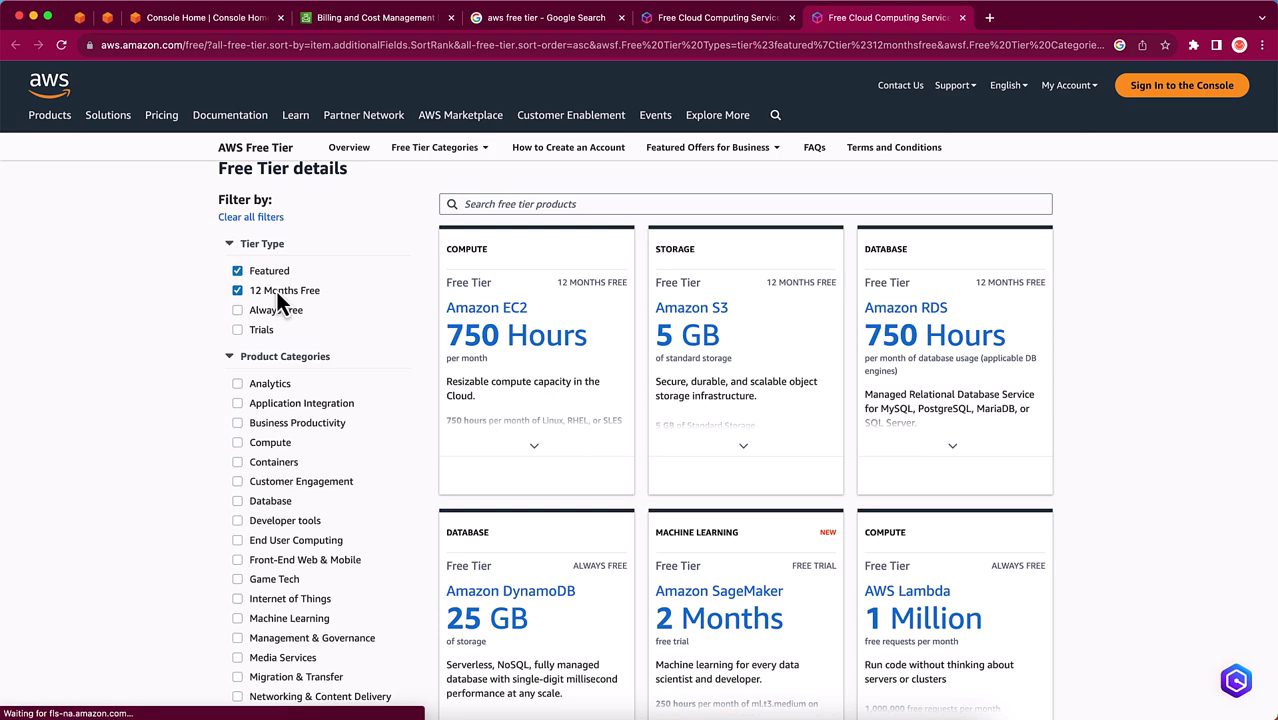
{"action": "left_click", "coordinate": [261, 333]}
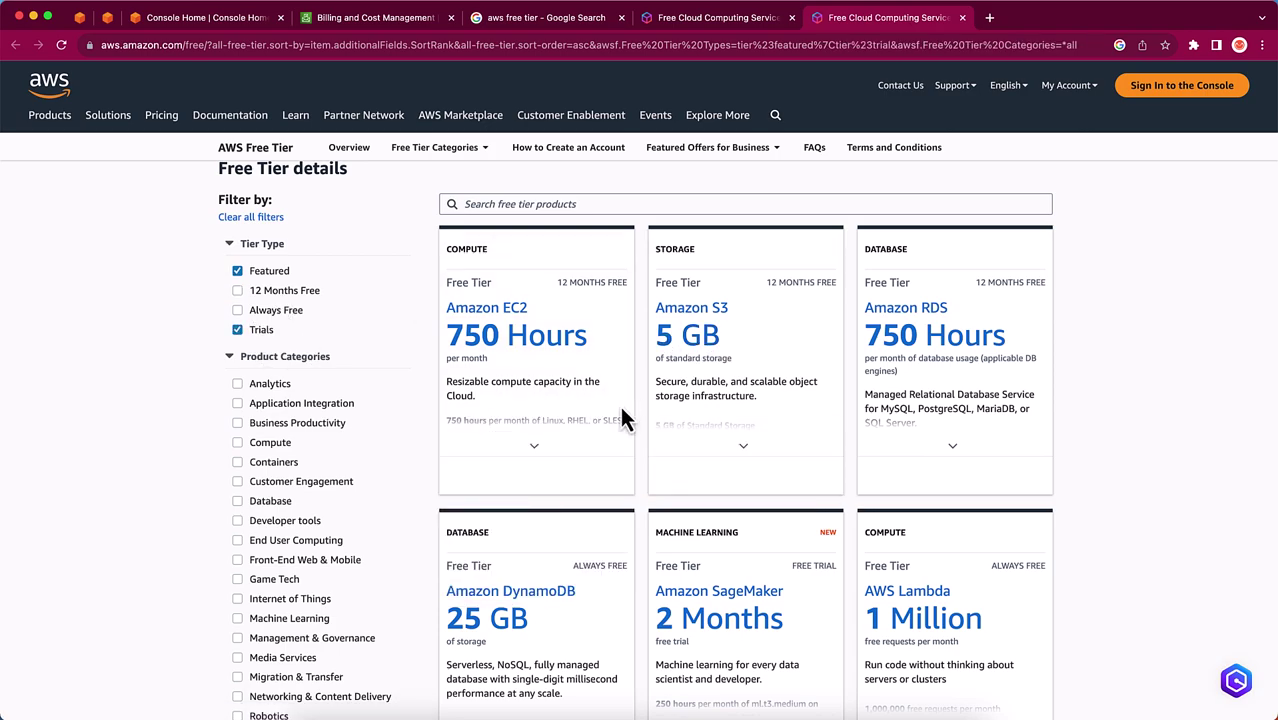
{"action": "mouse_move", "coordinate": [629, 419]}
{"action": "scroll", "coordinate": [629, 419], "scroll_direction": "down", "scroll_amount": 3}
{"action": "scroll", "coordinate": [575, 385], "scroll_direction": "up", "scroll_amount": 5}
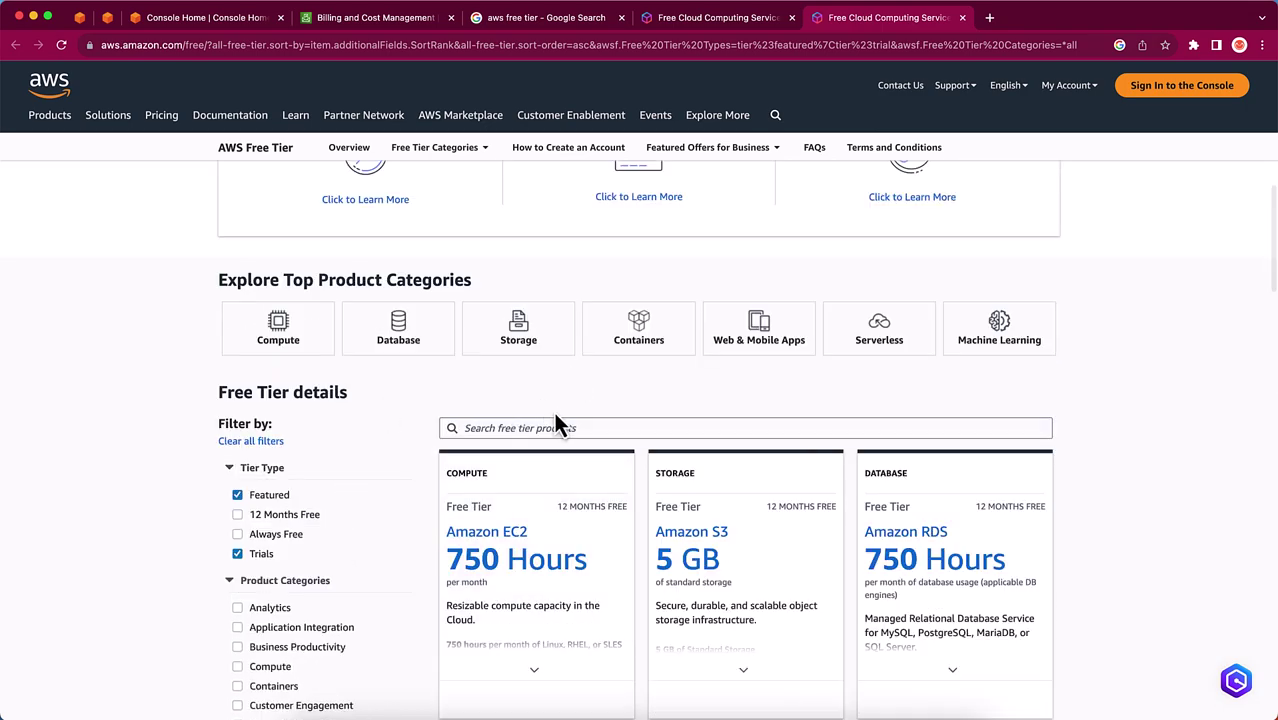
{"action": "left_click", "coordinate": [265, 443]}
{"action": "left_click", "coordinate": [253, 302]}
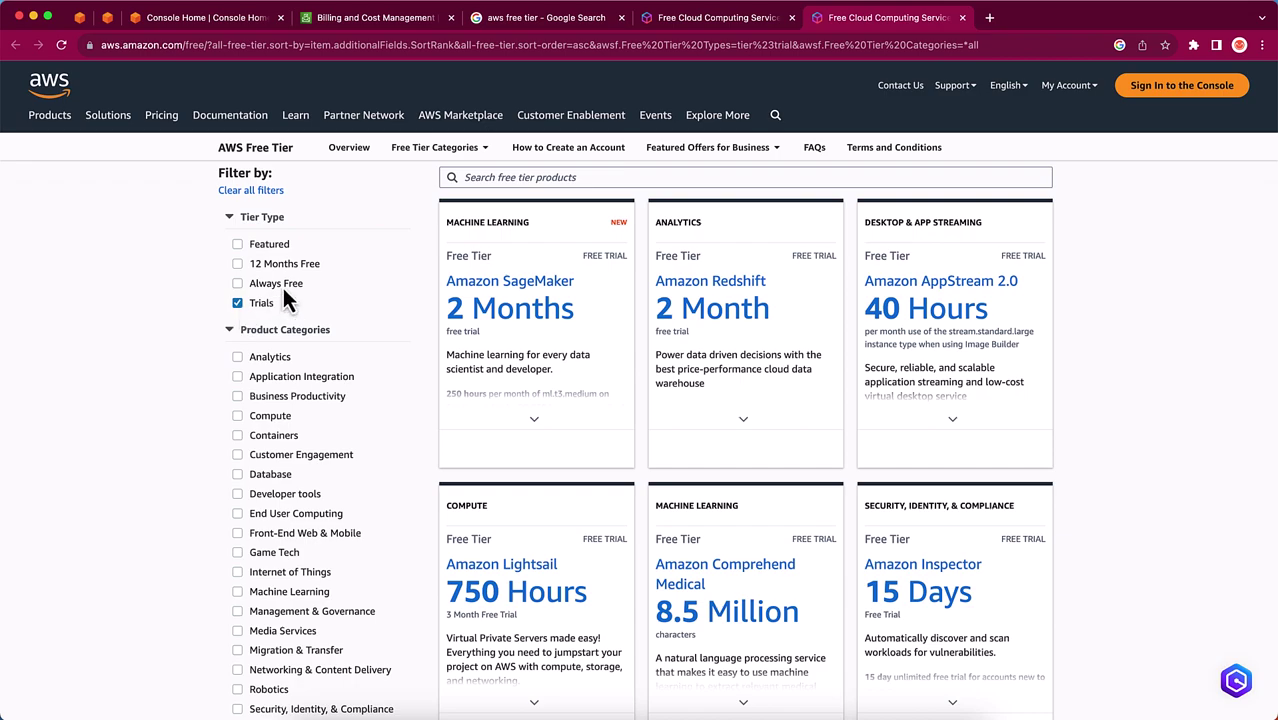
{"action": "left_click", "coordinate": [274, 246]}
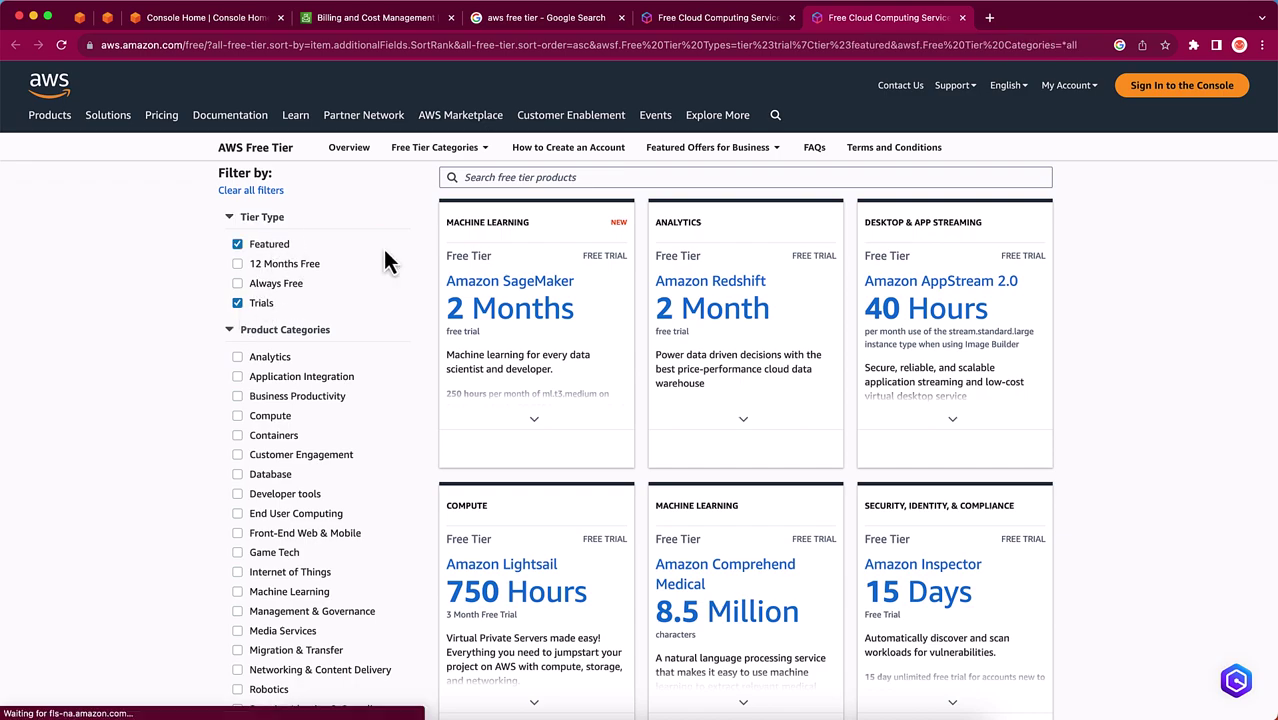
{"action": "left_click", "coordinate": [269, 246]}
{"action": "left_click", "coordinate": [541, 271]}
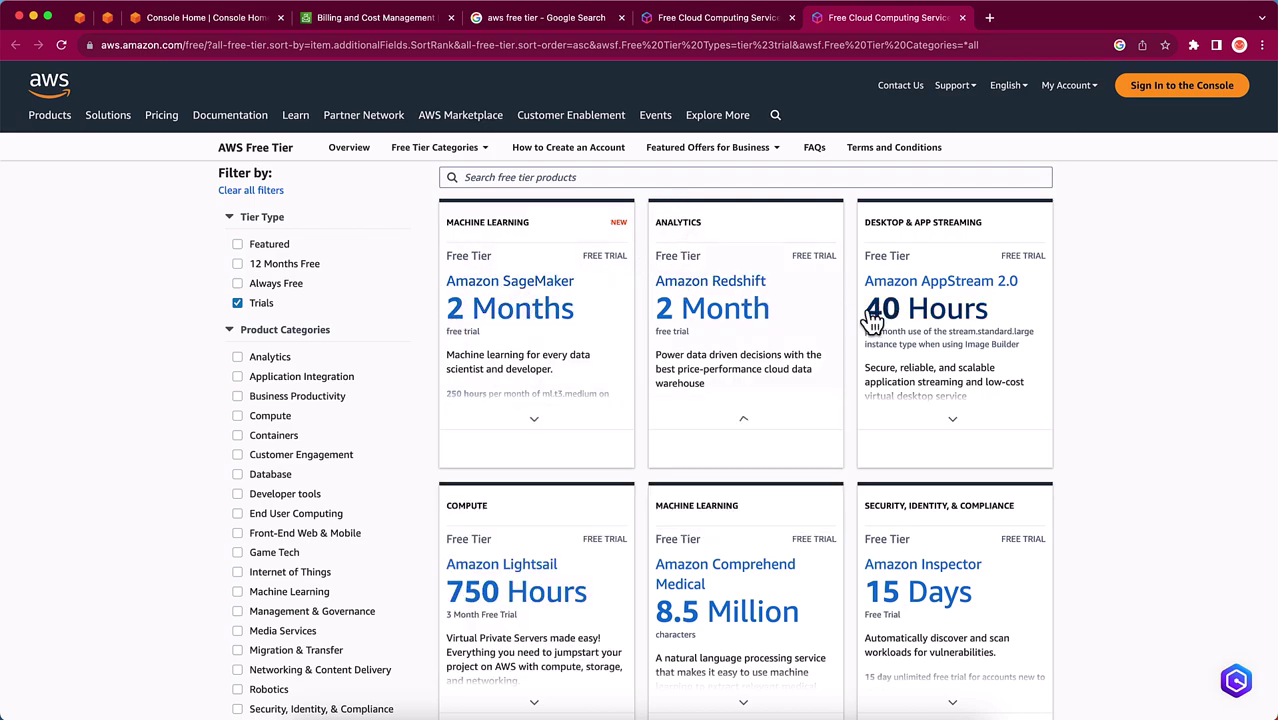
{"action": "left_click", "coordinate": [239, 302]}
- Filter to Always Free offers, scroll through them, and return to the top
{"action": "left_click", "coordinate": [285, 283]}
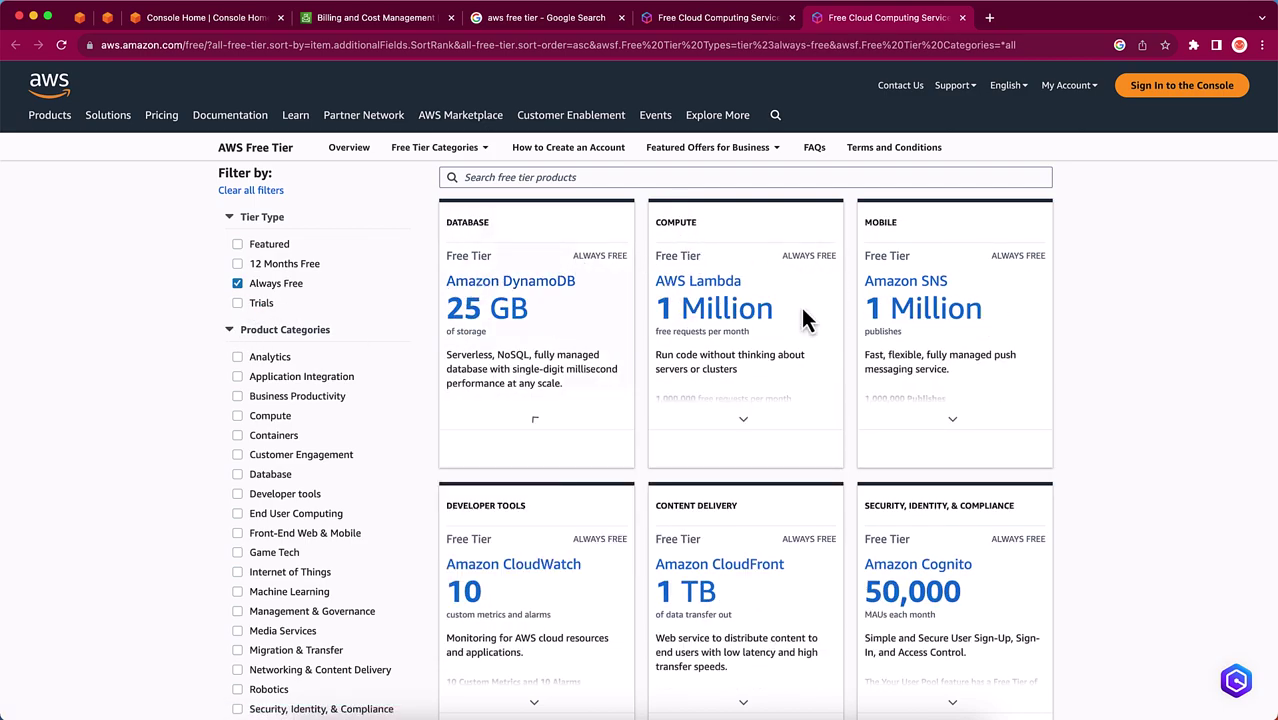
{"action": "mouse_move", "coordinate": [745, 303]}
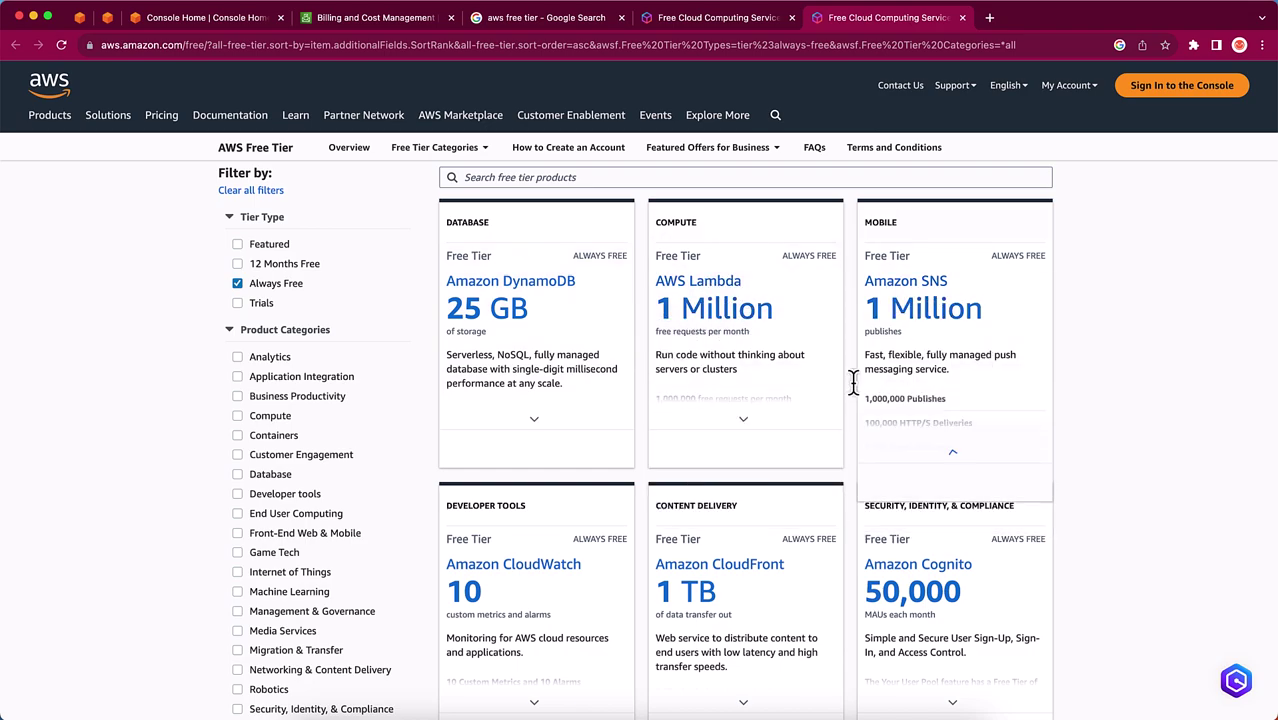
{"action": "scroll", "coordinate": [885, 480], "scroll_direction": "down", "scroll_amount": 5}
{"action": "scroll", "coordinate": [887, 483], "scroll_direction": "up", "scroll_amount": 5}
{"action": "scroll", "coordinate": [887, 483], "scroll_direction": "up", "scroll_amount": 3}
{"action": "scroll", "coordinate": [836, 551], "scroll_direction": "down", "scroll_amount": 4}
{"action": "scroll", "coordinate": [862, 393], "scroll_direction": "up", "scroll_amount": 7}
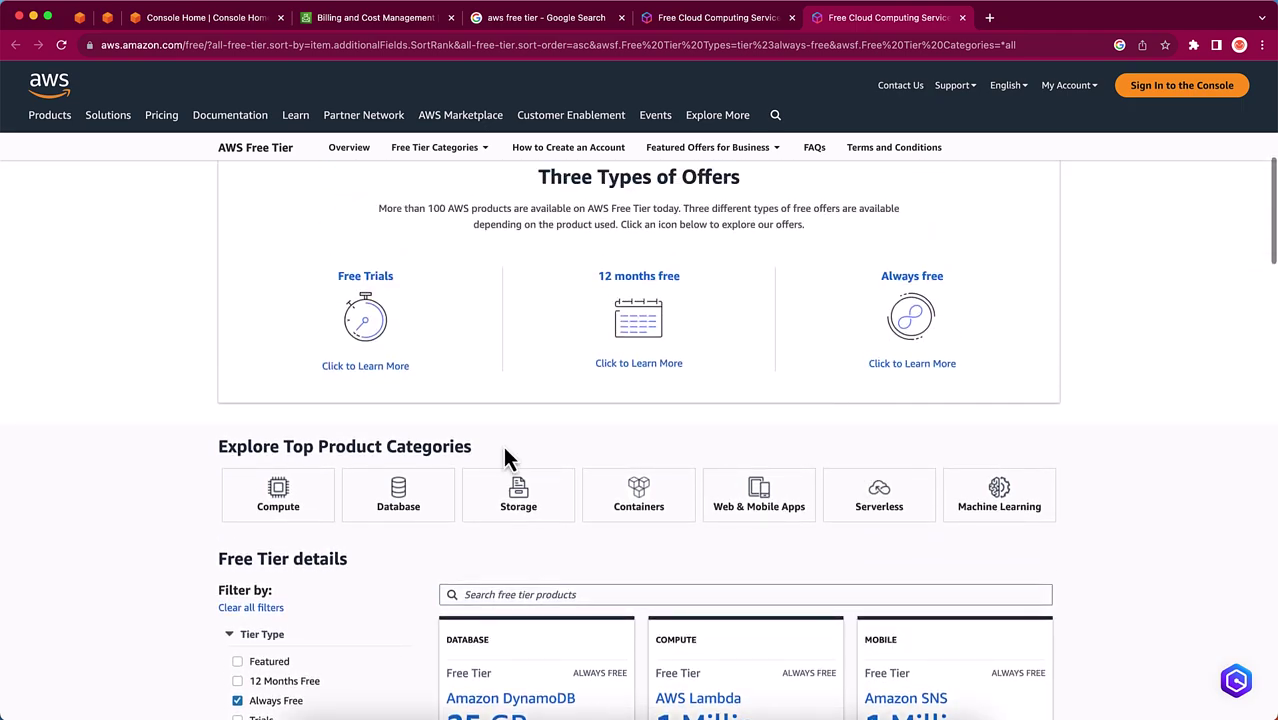
{"action": "scroll", "coordinate": [508, 499], "scroll_direction": "down", "scroll_amount": 4}
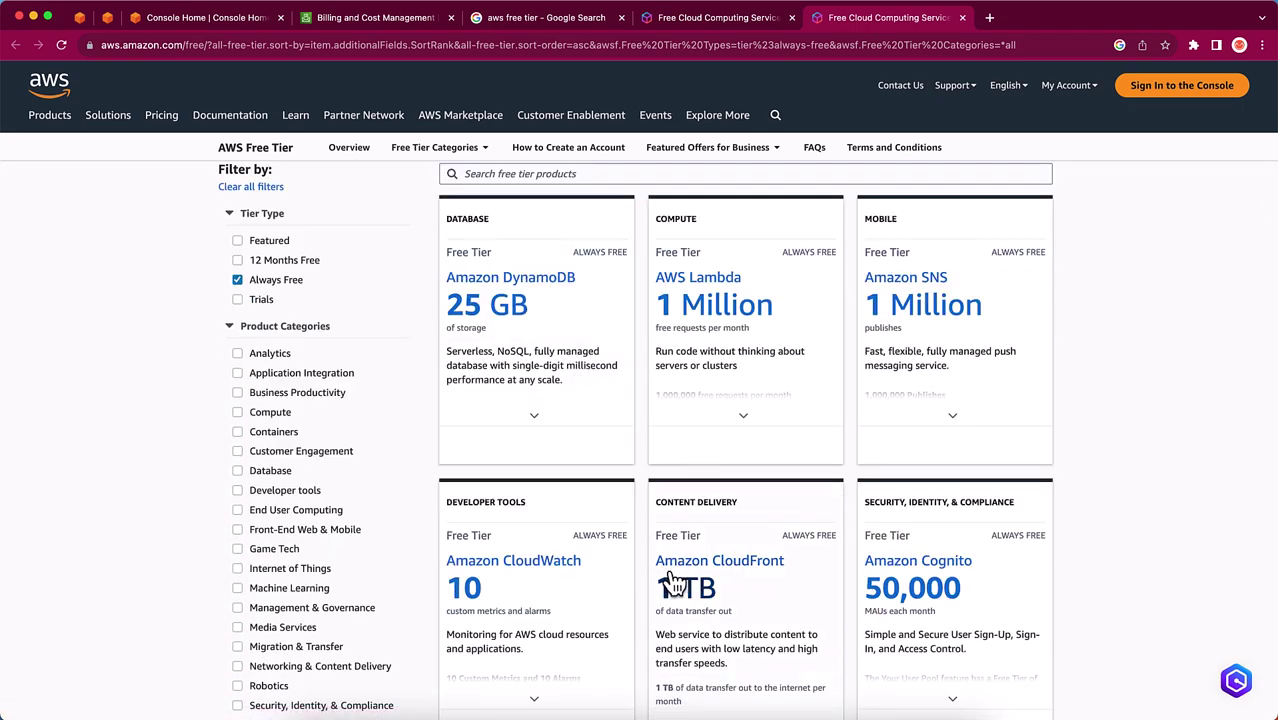
{"action": "scroll", "coordinate": [595, 390], "scroll_direction": "down", "scroll_amount": 4}
{"action": "scroll", "coordinate": [598, 390], "scroll_direction": "up", "scroll_amount": 2}
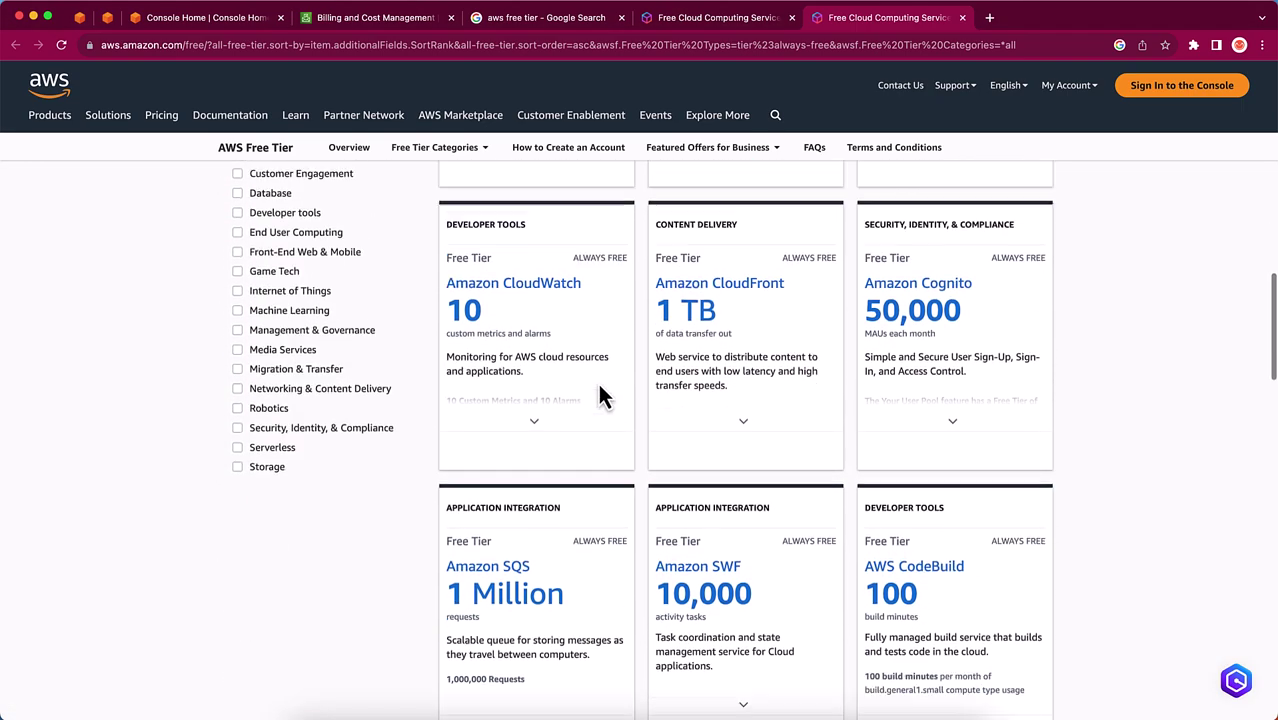
{"action": "mouse_move", "coordinate": [667, 436]}
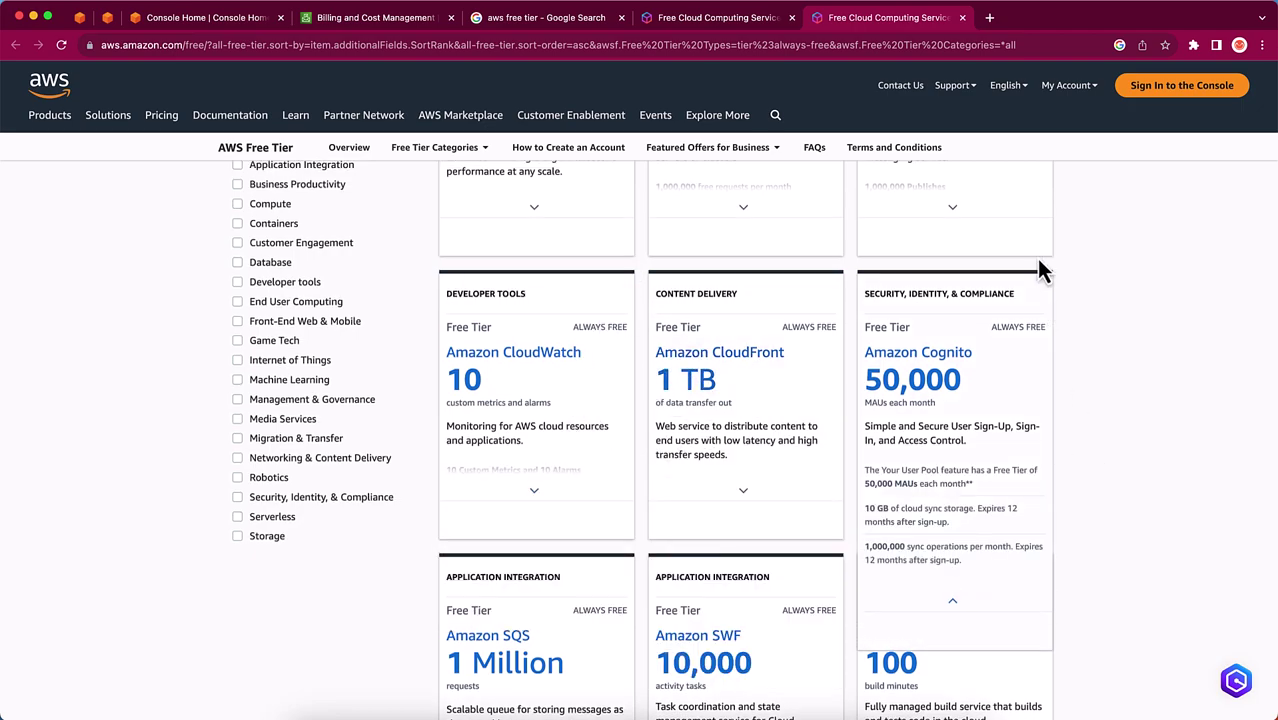
{"action": "scroll", "coordinate": [1030, 240], "scroll_direction": "up", "scroll_amount": 10}
{"action": "scroll", "coordinate": [893, 200], "scroll_direction": "up", "scroll_amount": 2}
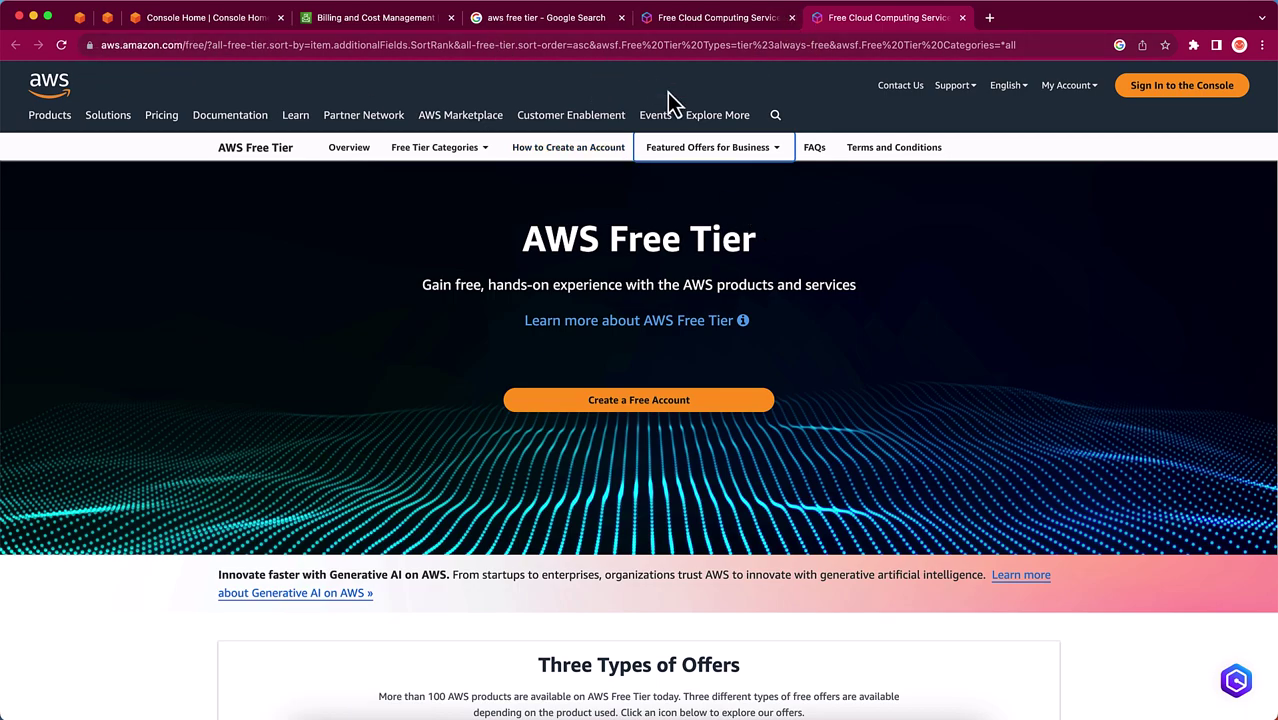
- Close the AWS Free Tier pages and the search results tab with Cmd+W
{"action": "key", "text": "super+w"}
{"action": "key", "text": "super+w"}
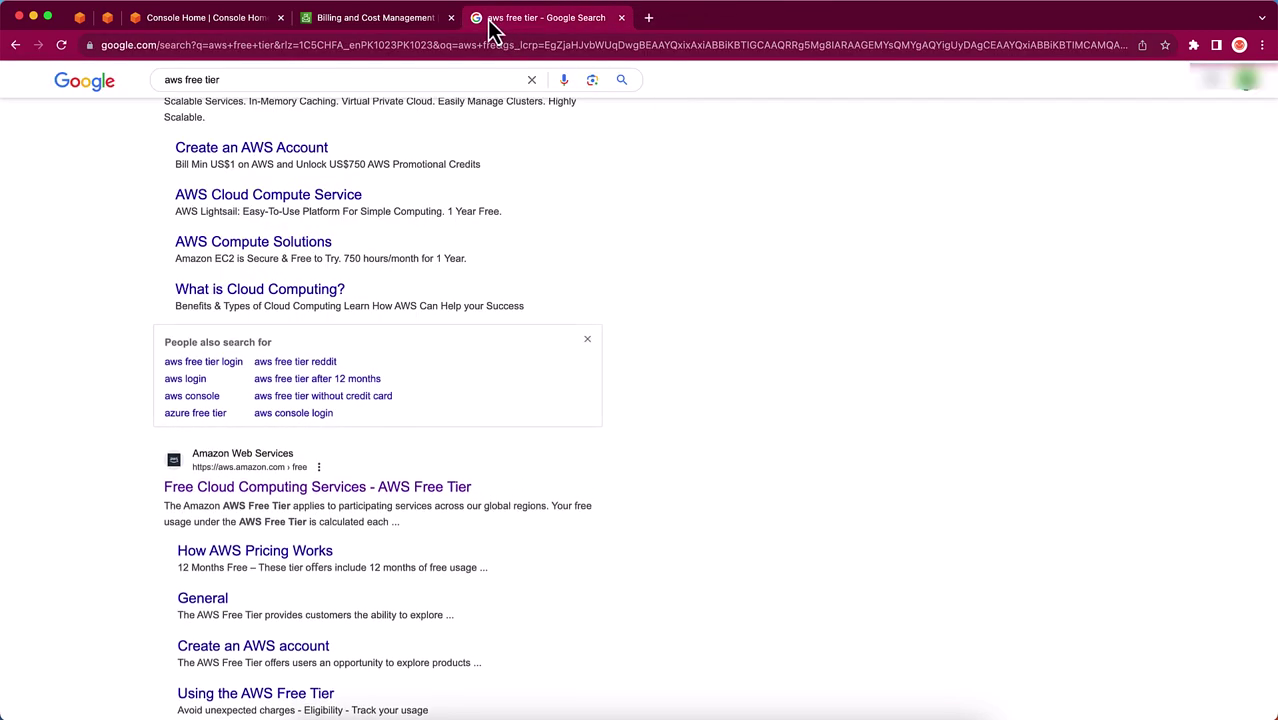
{"action": "key", "text": "super+w"}
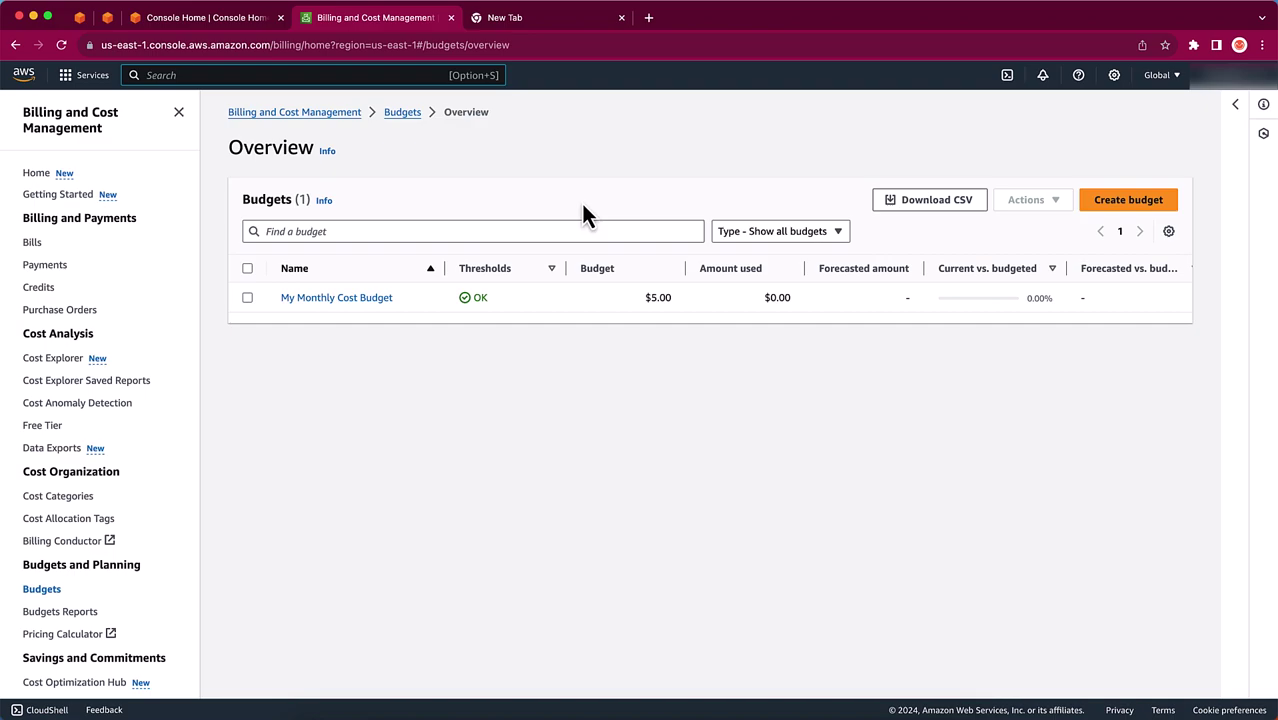
- Open the IAM Dashboard (1 user group, 1 user, 4 roles, 3 policies) and highlight its heading
{"action": "left_click", "coordinate": [143, 80]}
{"action": "type", "text": "iam"}
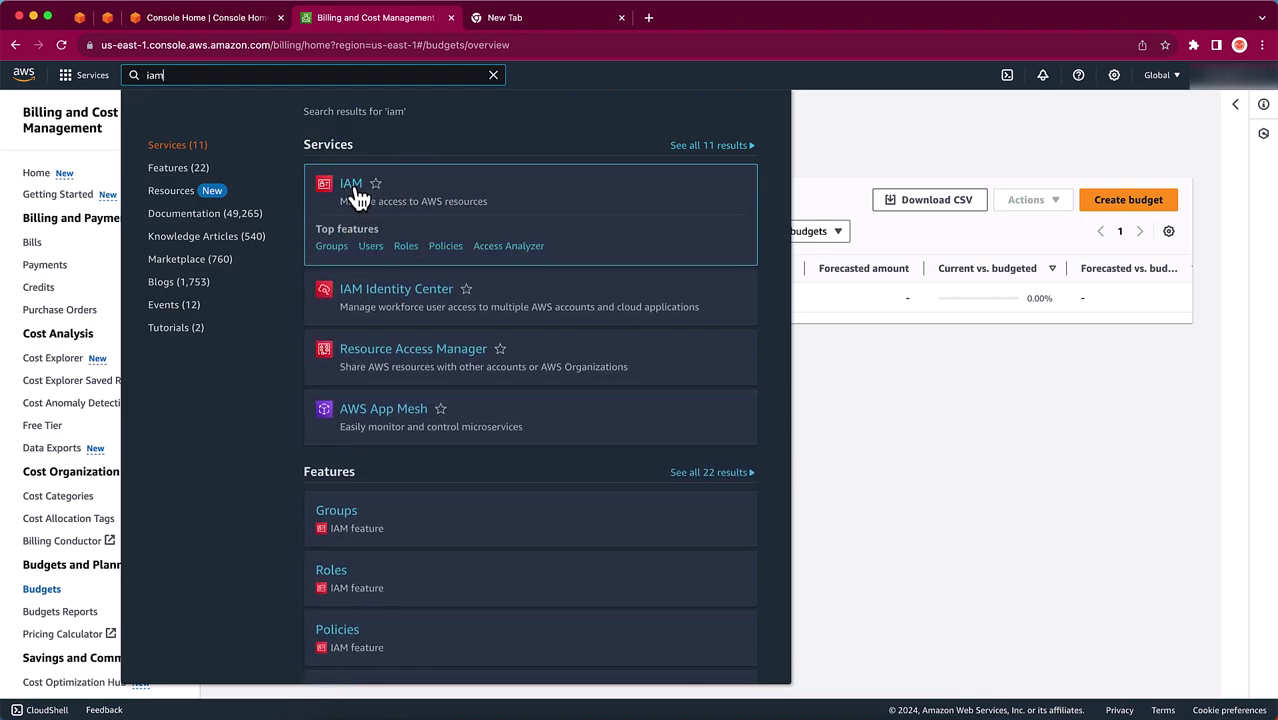
{"action": "left_click", "coordinate": [352, 187]}
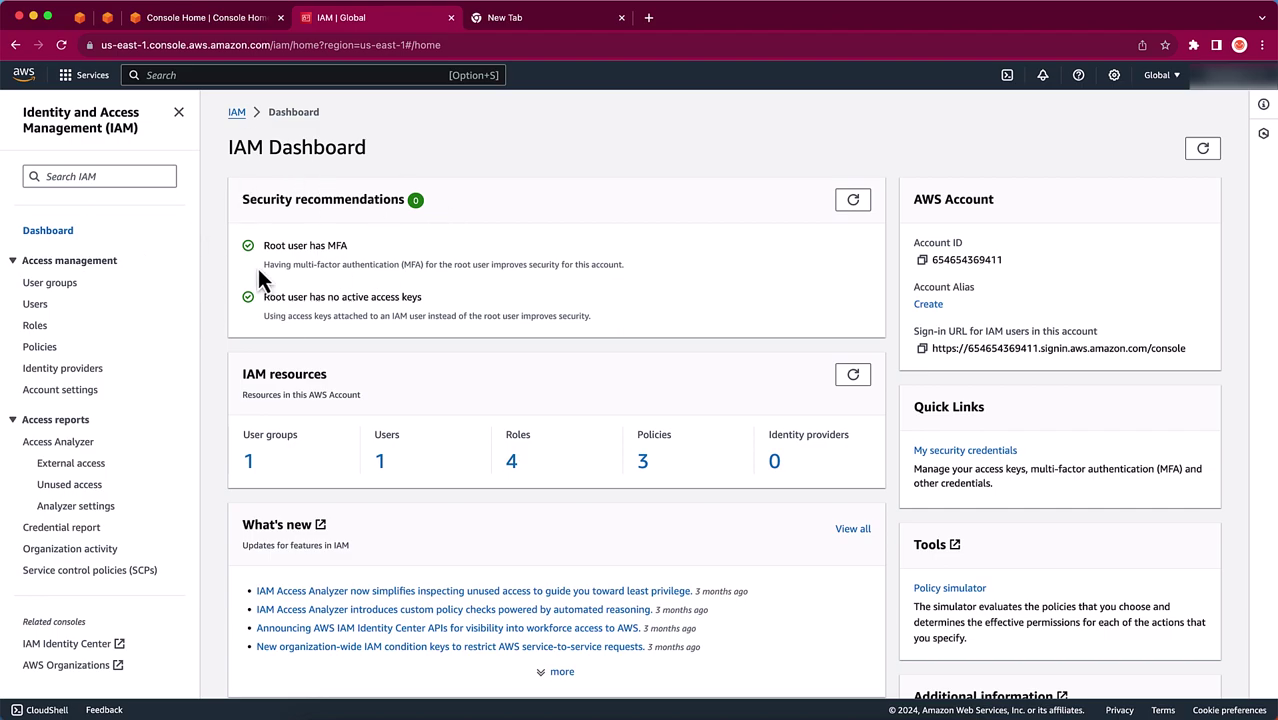
{"action": "left_click_drag", "start_coordinate": [218, 158], "coordinate": [338, 160]}
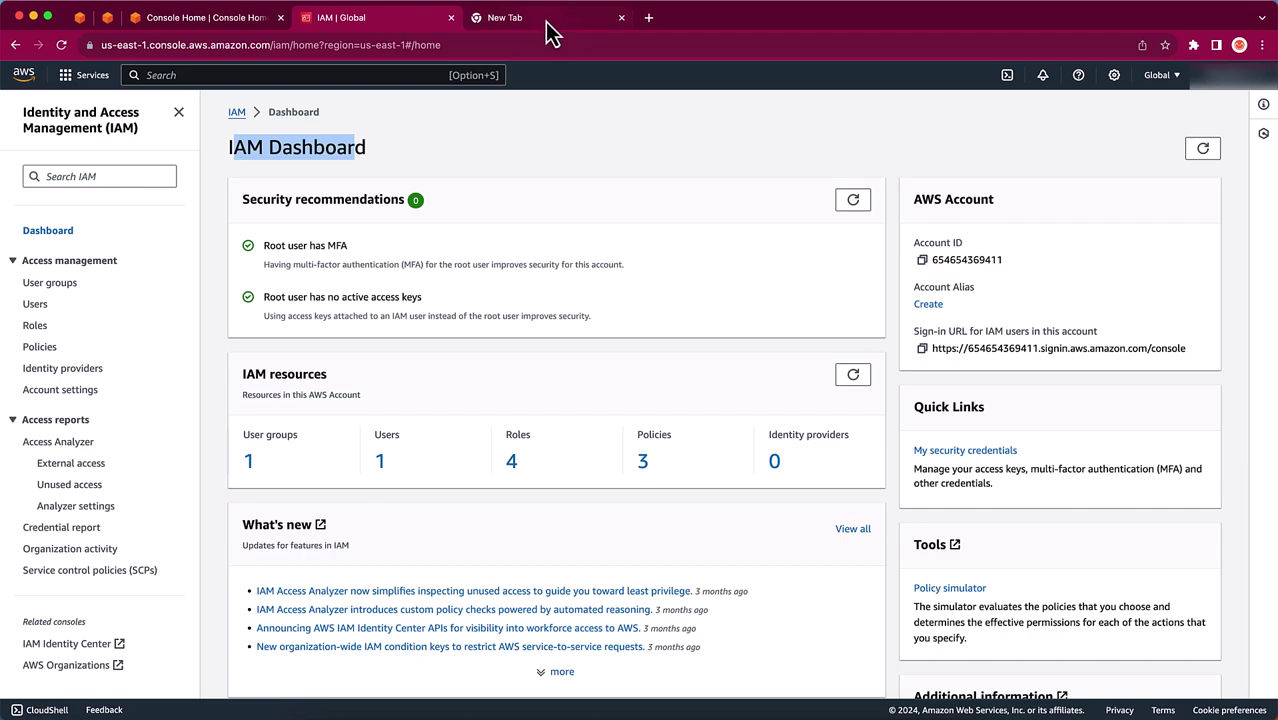
{"action": "key", "text": "super+space"}
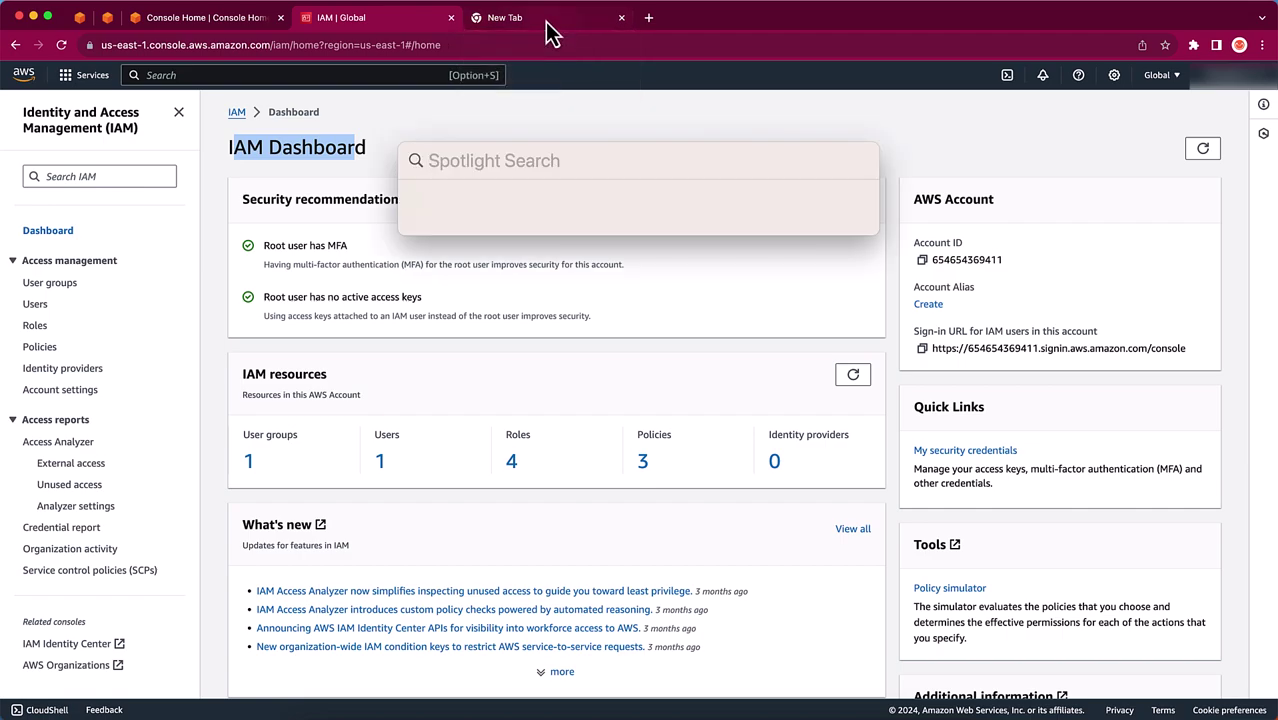
- Open a blank ScreenBrush whiteboard and draw a yellow rectangle near the top
{"action": "key", "text": "ctrl+shift+w"}
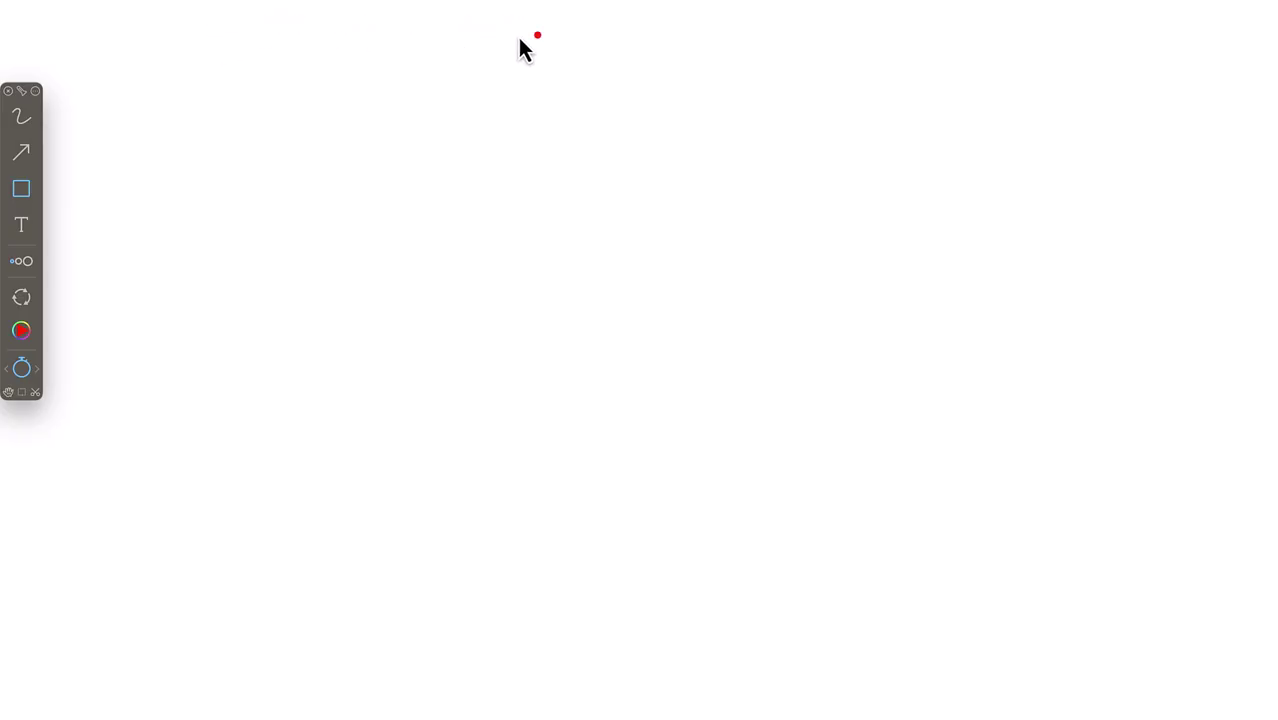
{"action": "key", "text": "y"}
{"action": "left_click_drag", "start_coordinate": [308, 62], "coordinate": [685, 168]}
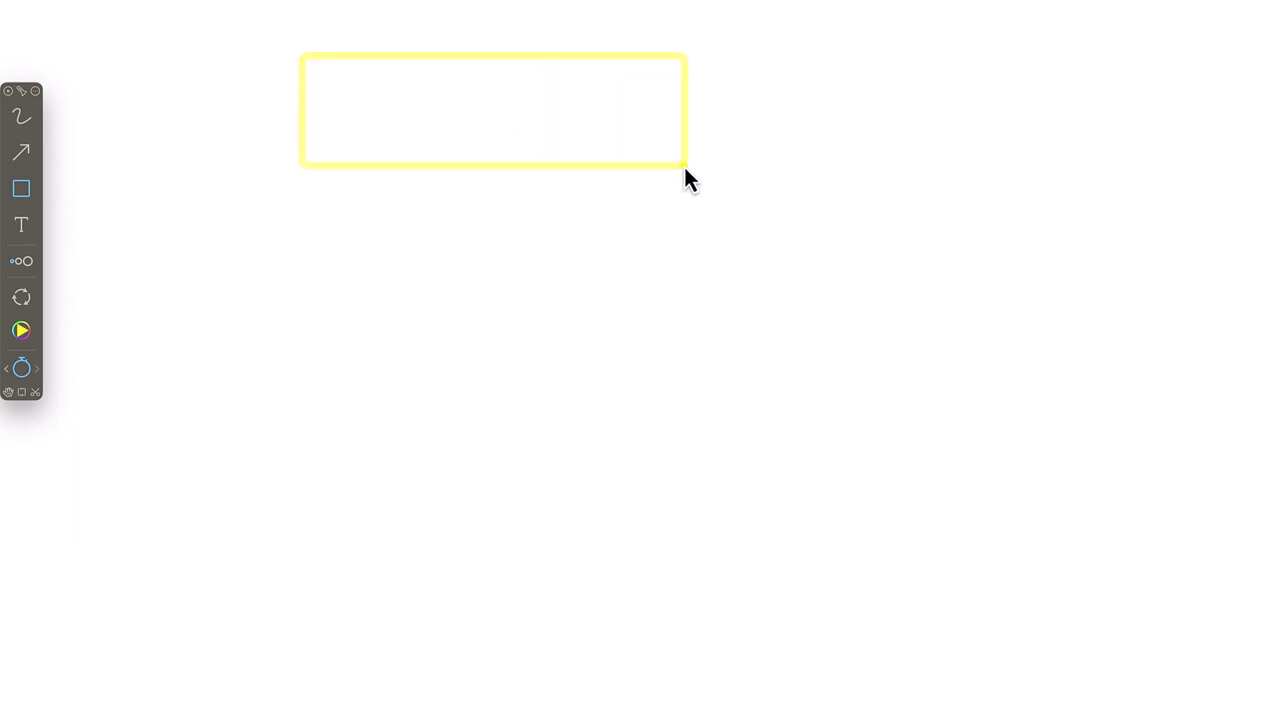
- Add a red 'user group' label and centre it inside the yellow box
{"action": "key", "text": "t"}
{"action": "left_click", "coordinate": [337, 110]}
{"action": "type", "text": "user group"}
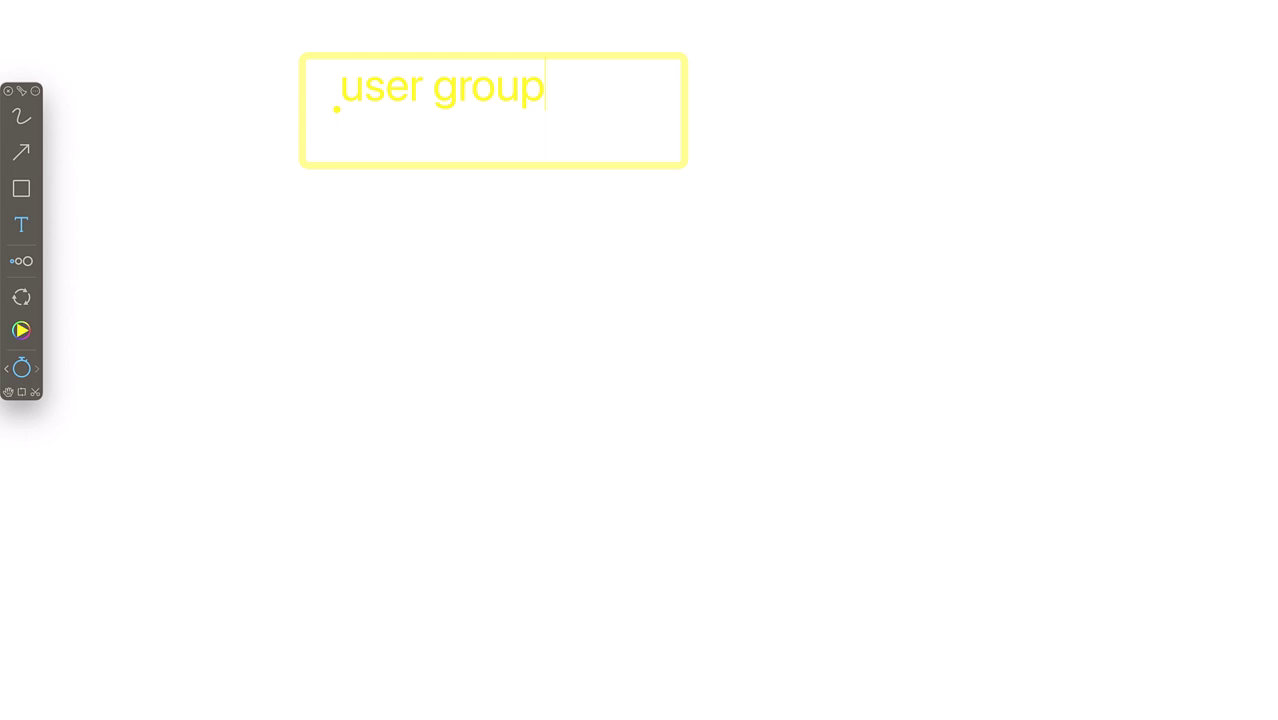
{"action": "key", "text": "Escape"}
{"action": "left_click", "coordinate": [22, 333]}
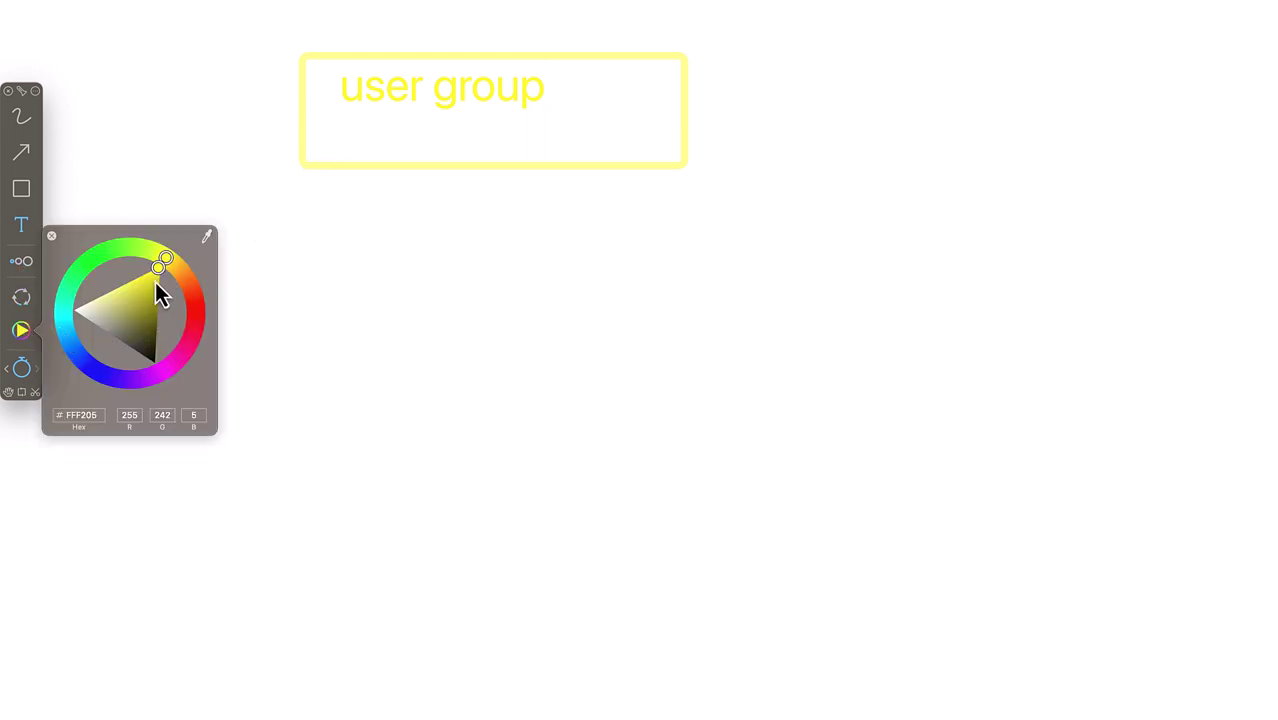
{"action": "left_click", "coordinate": [196, 323]}
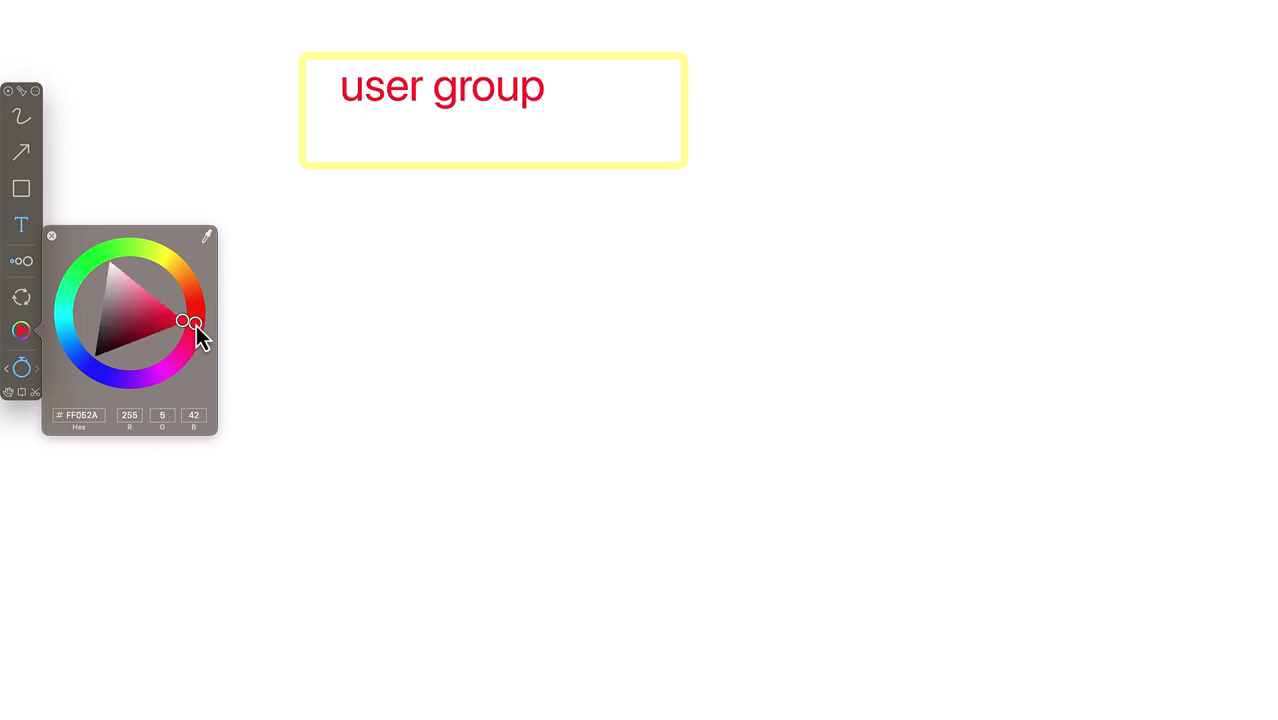
{"action": "left_click", "coordinate": [307, 101]}
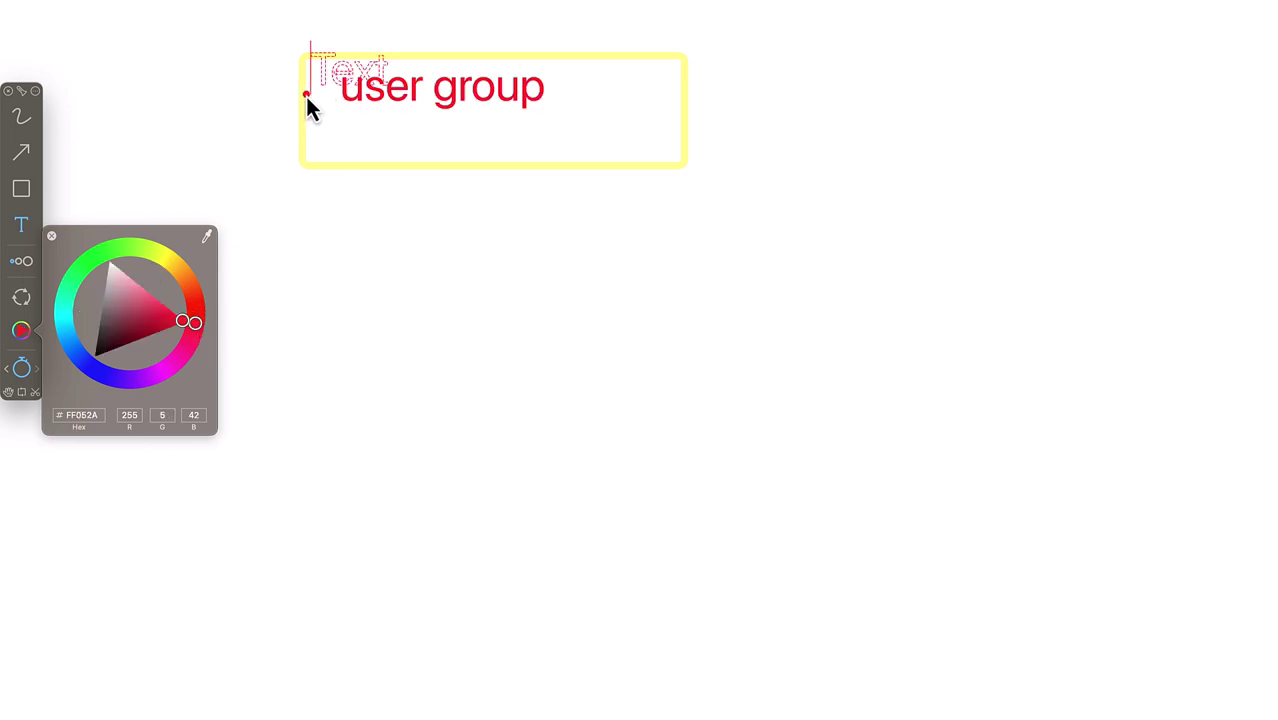
{"action": "left_click", "coordinate": [466, 110]}
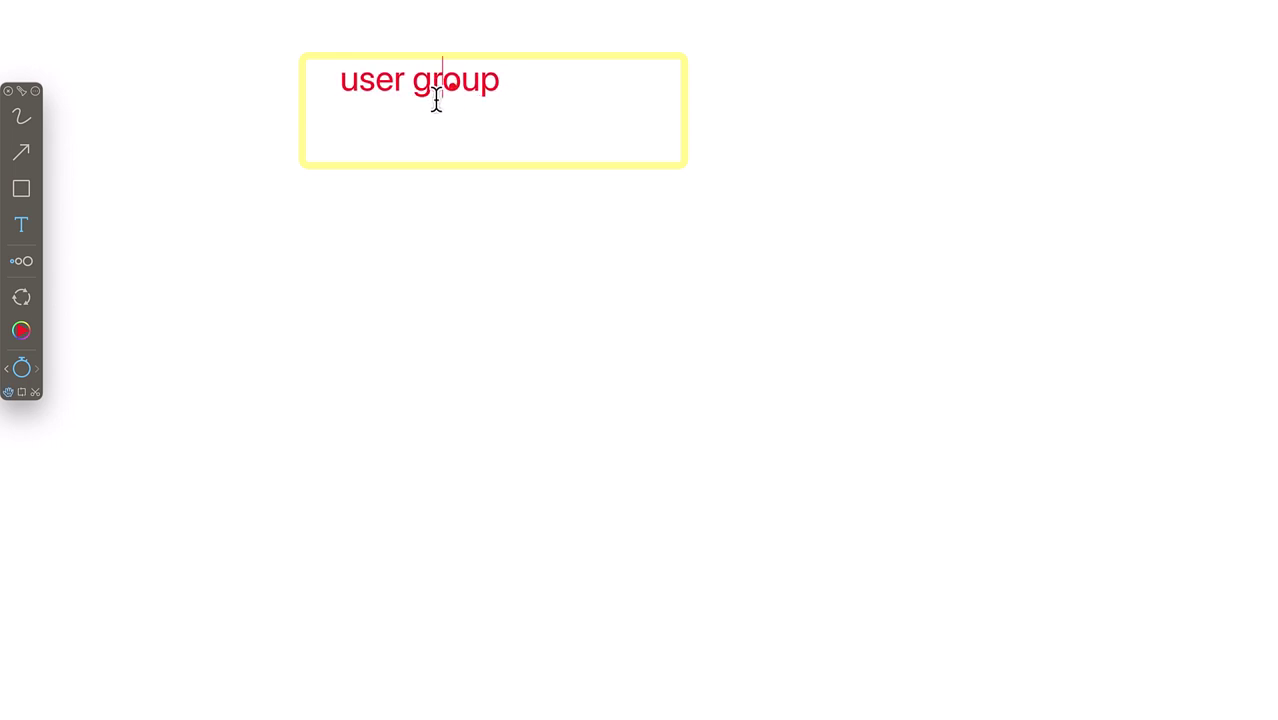
{"action": "left_click_drag", "start_coordinate": [408, 88], "coordinate": [472, 111]}
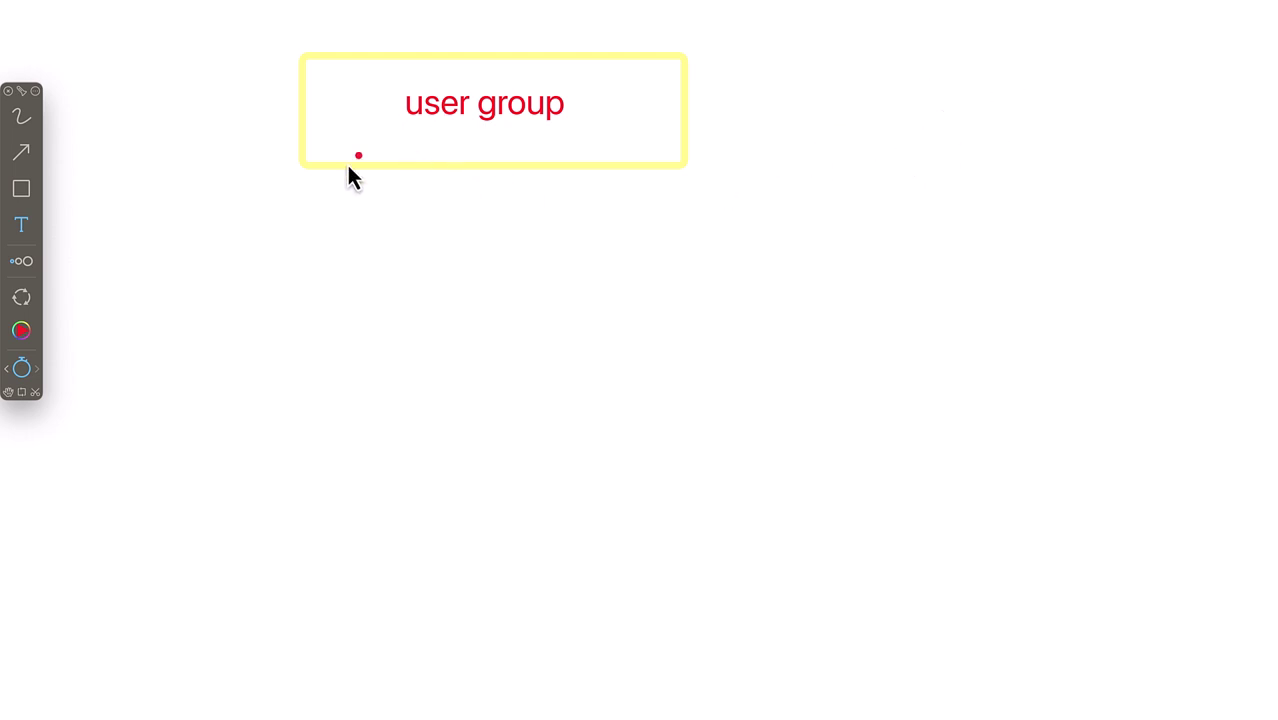
- Shift the user group box left, recentre its label, and draw a curved arrow downward
{"action": "left_click_drag", "start_coordinate": [305, 128], "coordinate": [165, 129]}
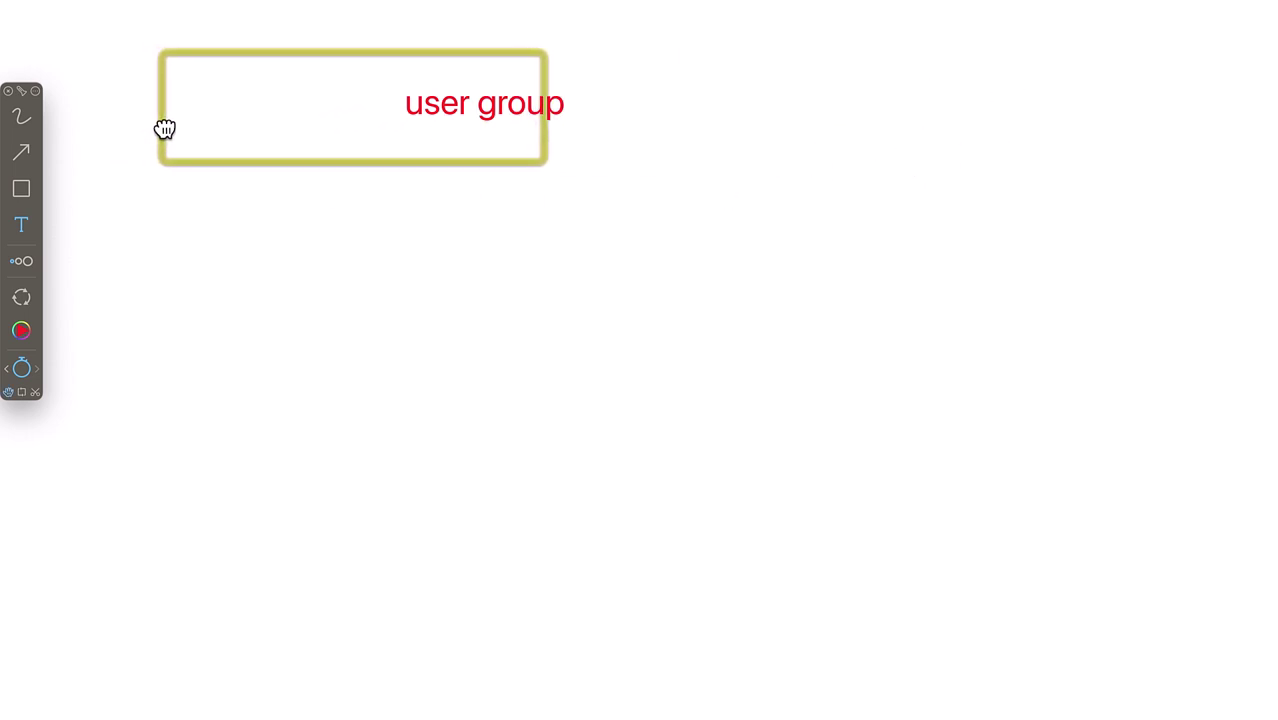
{"action": "left_click_drag", "start_coordinate": [486, 101], "coordinate": [340, 112]}
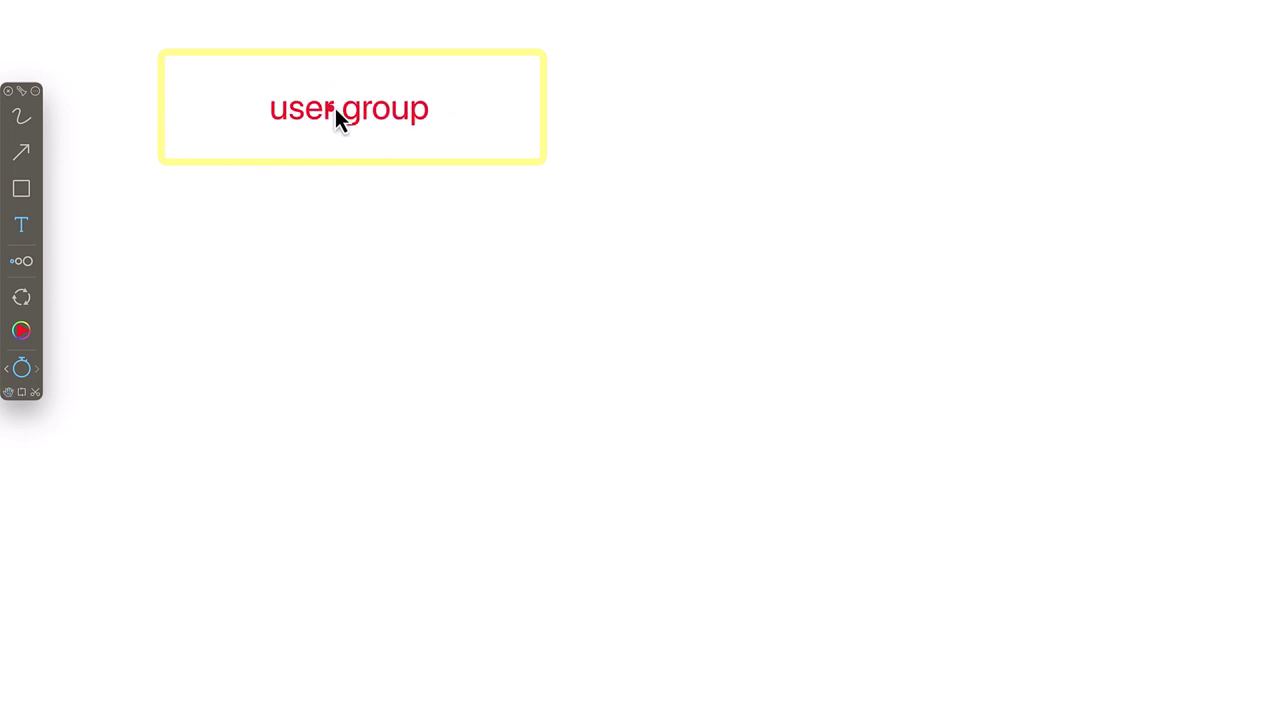
{"action": "left_click_drag", "start_coordinate": [327, 169], "coordinate": [183, 233]}
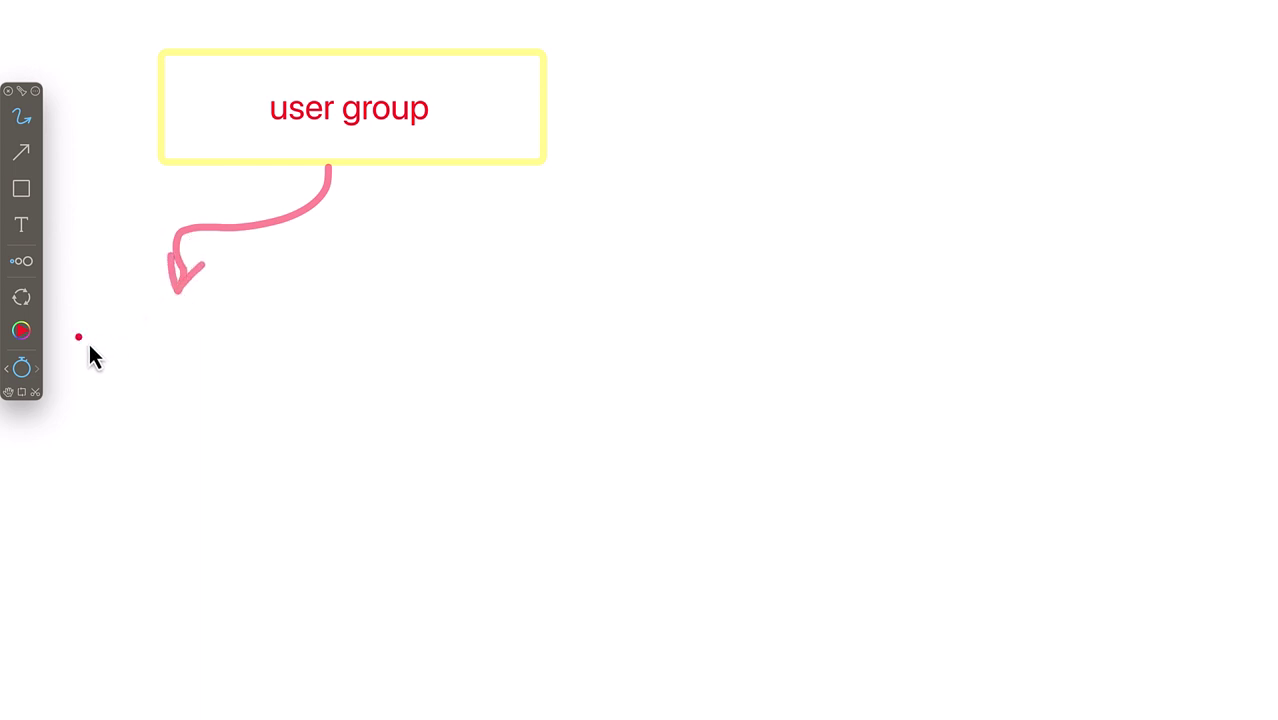
- Draw a pink box below the arrow and centre the label 'ug-role1' inside it
{"action": "left_click", "coordinate": [21, 188]}
{"action": "left_click_drag", "start_coordinate": [124, 296], "coordinate": [329, 376]}
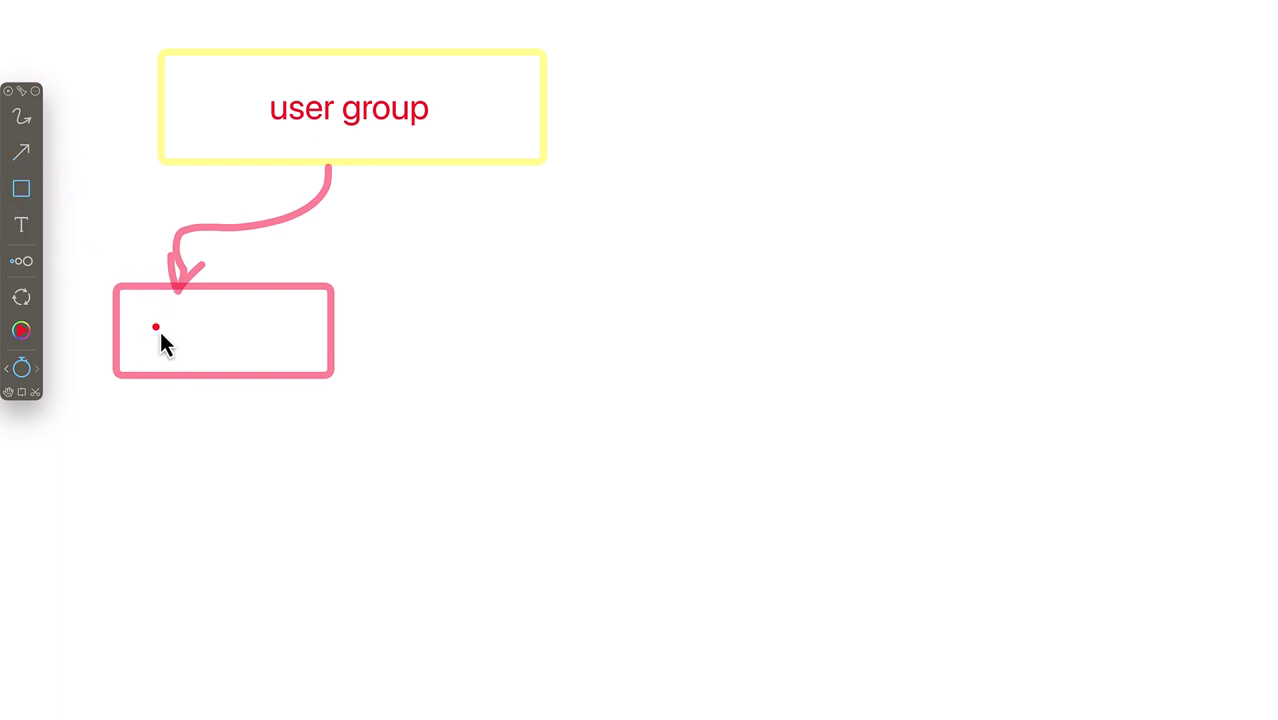
{"action": "left_click", "coordinate": [21, 225]}
{"action": "left_click", "coordinate": [159, 328]}
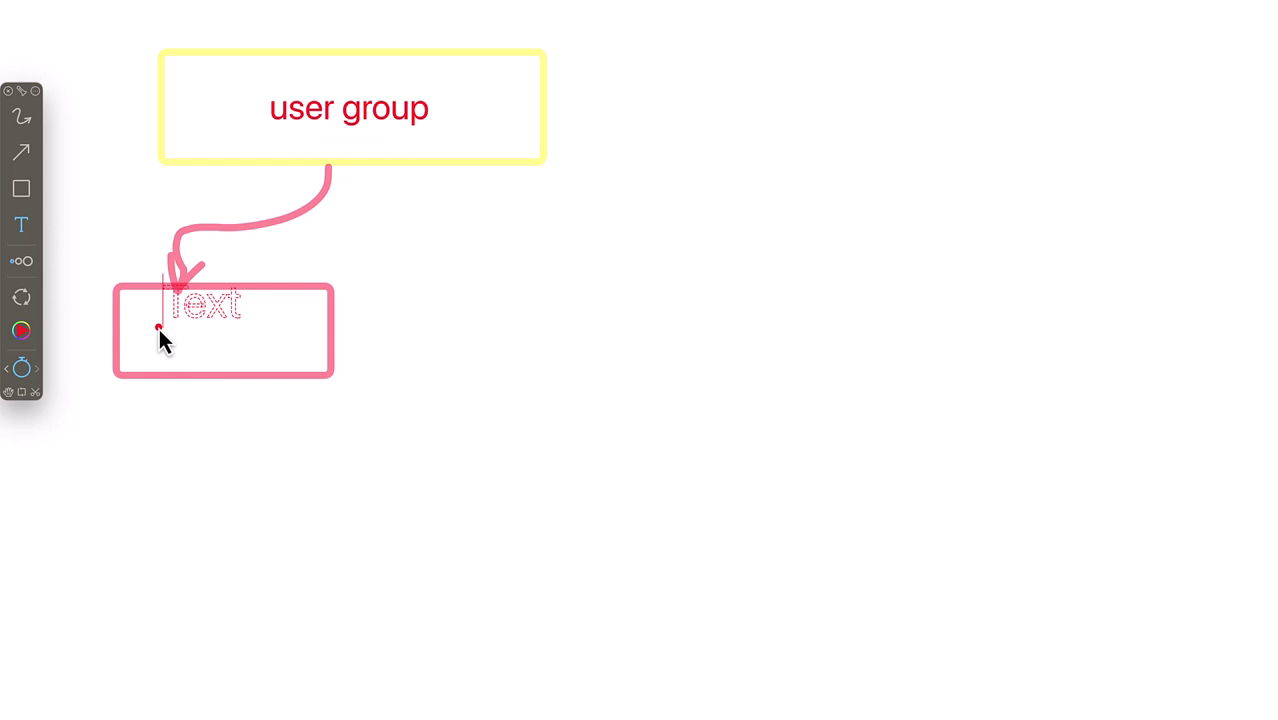
{"action": "type", "text": "ug-rolle1"}
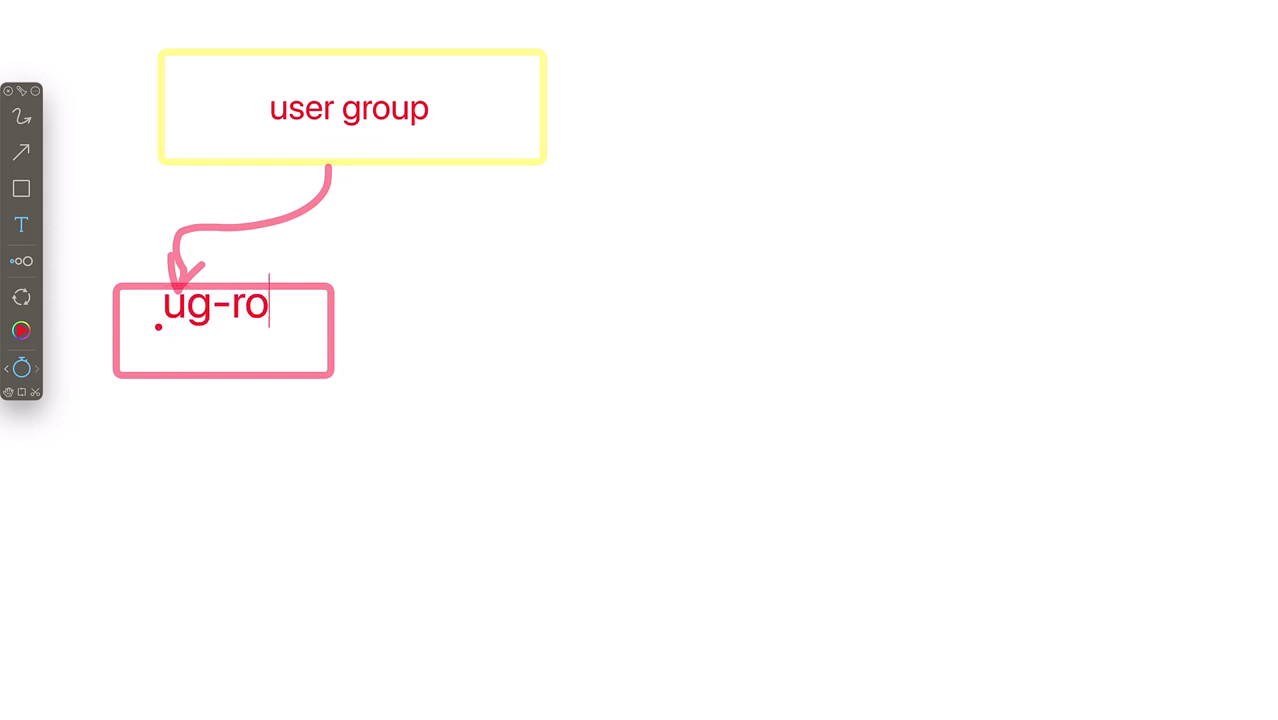
{"action": "key", "text": "Left"}
{"action": "key", "text": "Left"}
{"action": "key", "text": "BackSpace"}
{"action": "key", "text": "Escape"}
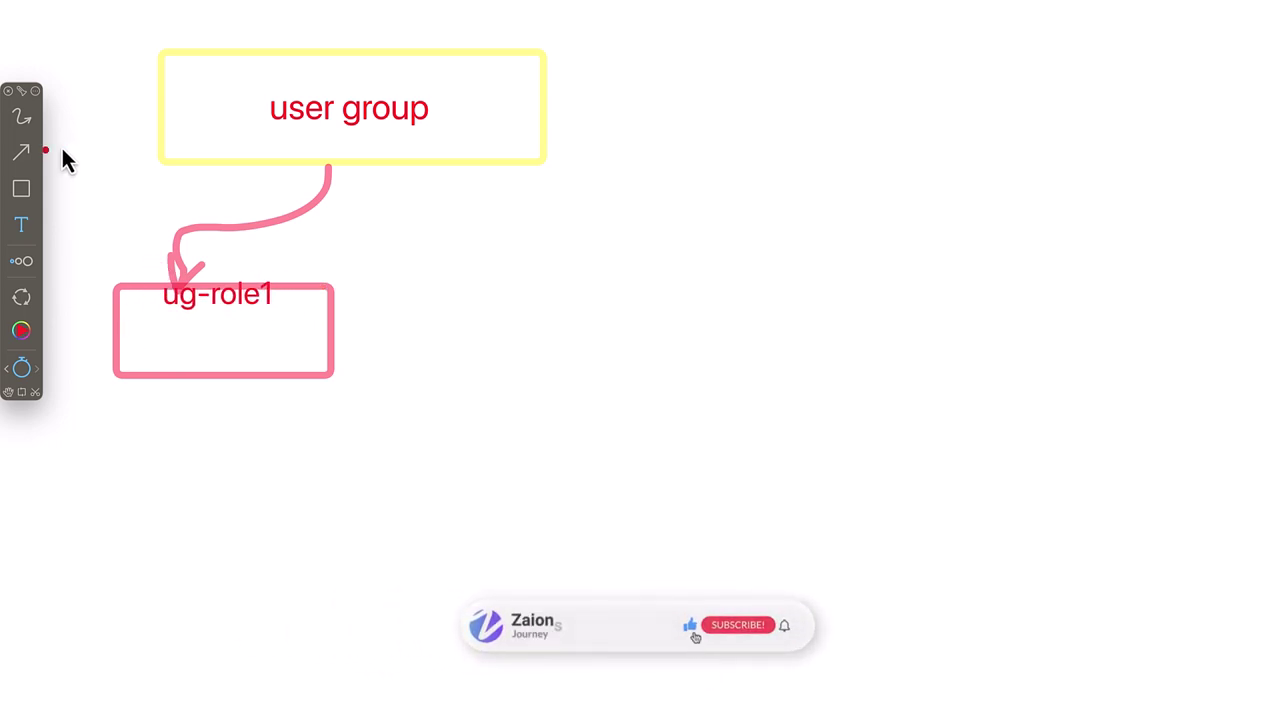
{"action": "left_click", "coordinate": [207, 332]}
{"action": "left_click_drag", "start_coordinate": [203, 299], "coordinate": [183, 328]}
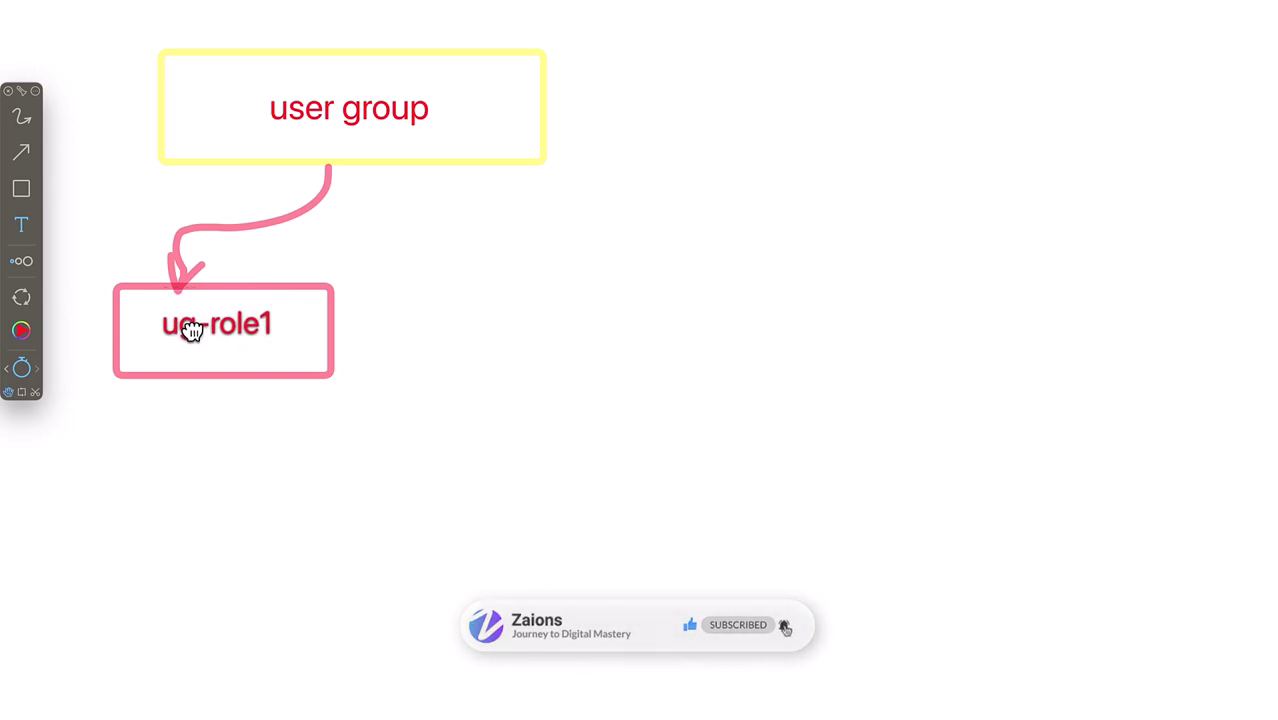
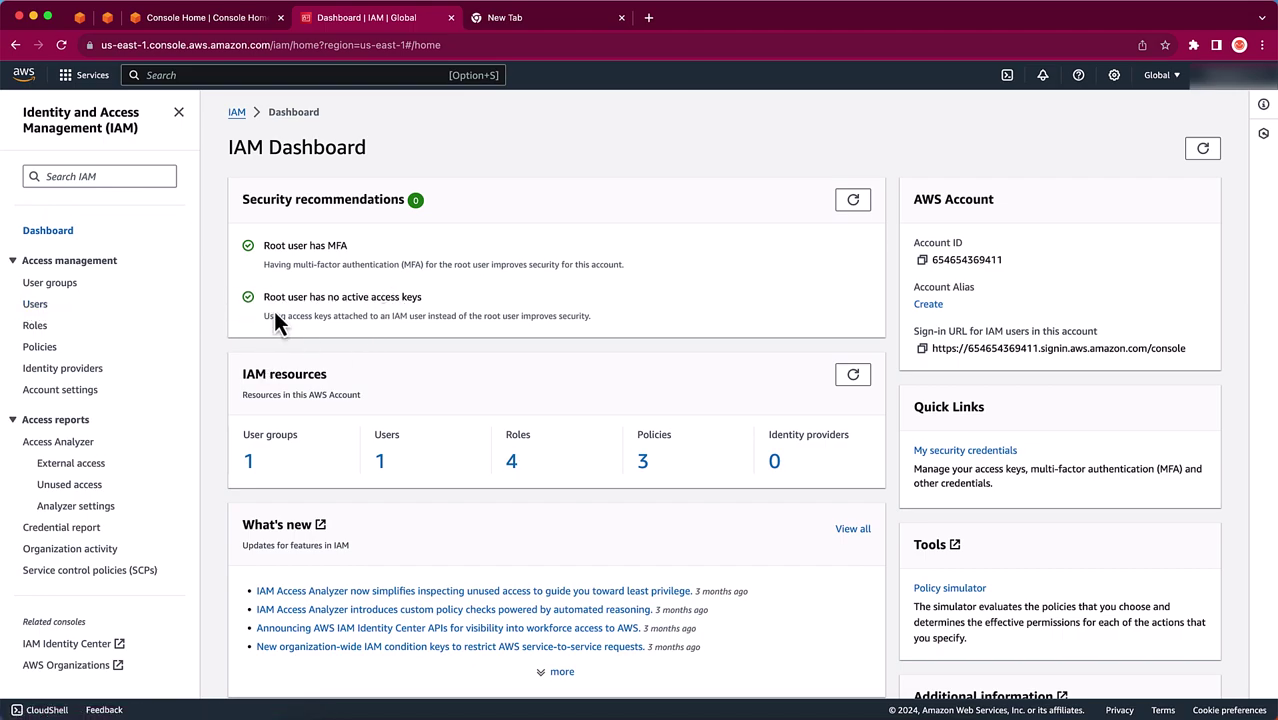
- Write red notes 'user group', 'policies/permissions' and 'users' stacked on a blank whiteboard
{"action": "key", "text": "w"}
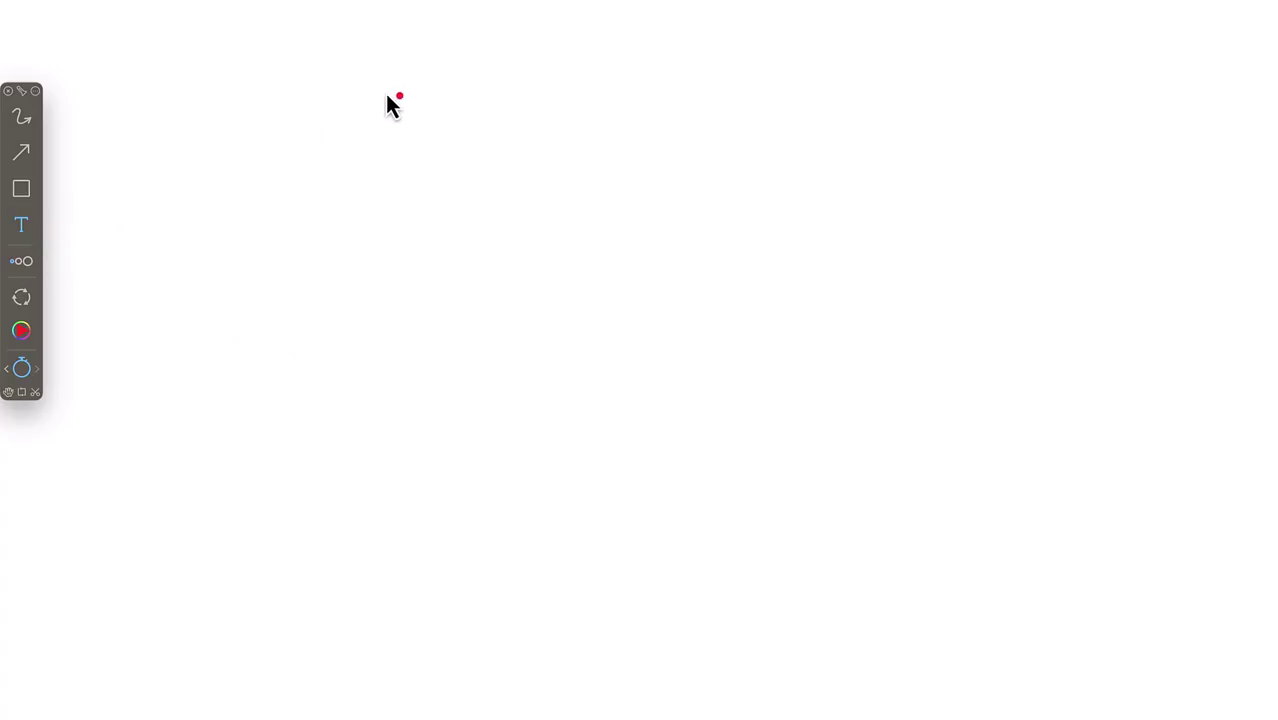
{"action": "left_click", "coordinate": [372, 66]}
{"action": "type", "text": "user "}
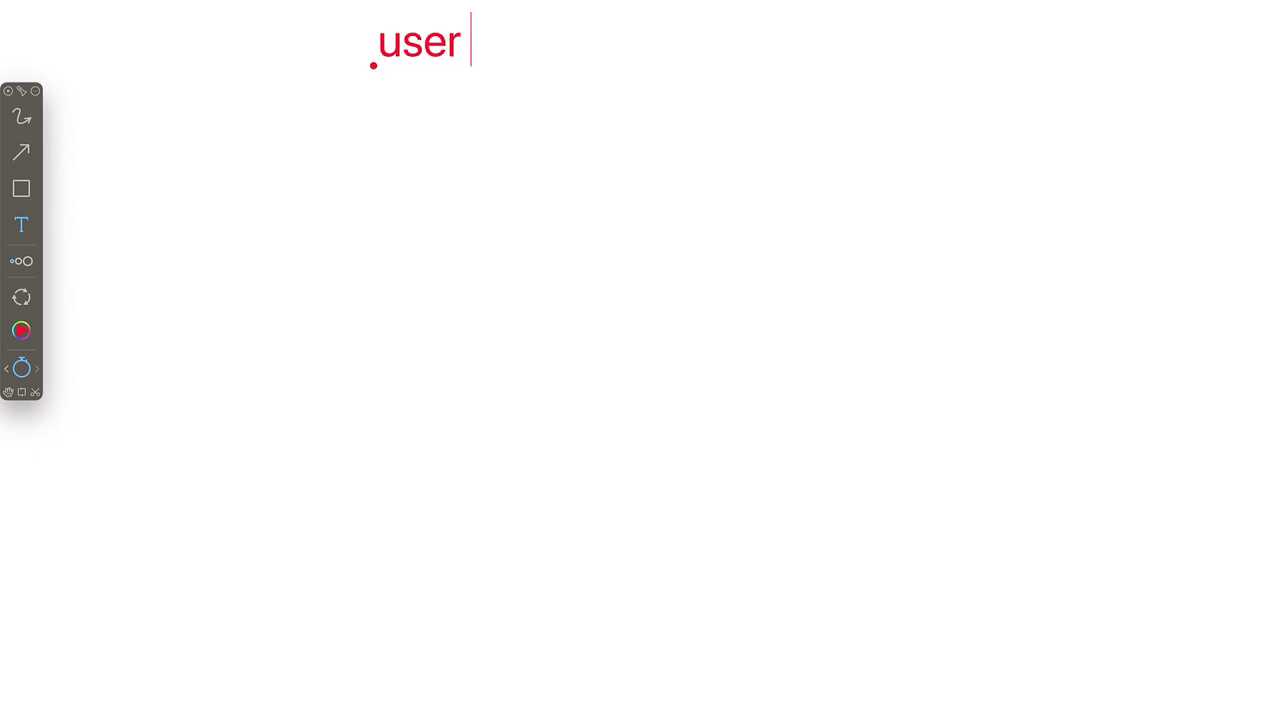
{"action": "type", "text": "group"}
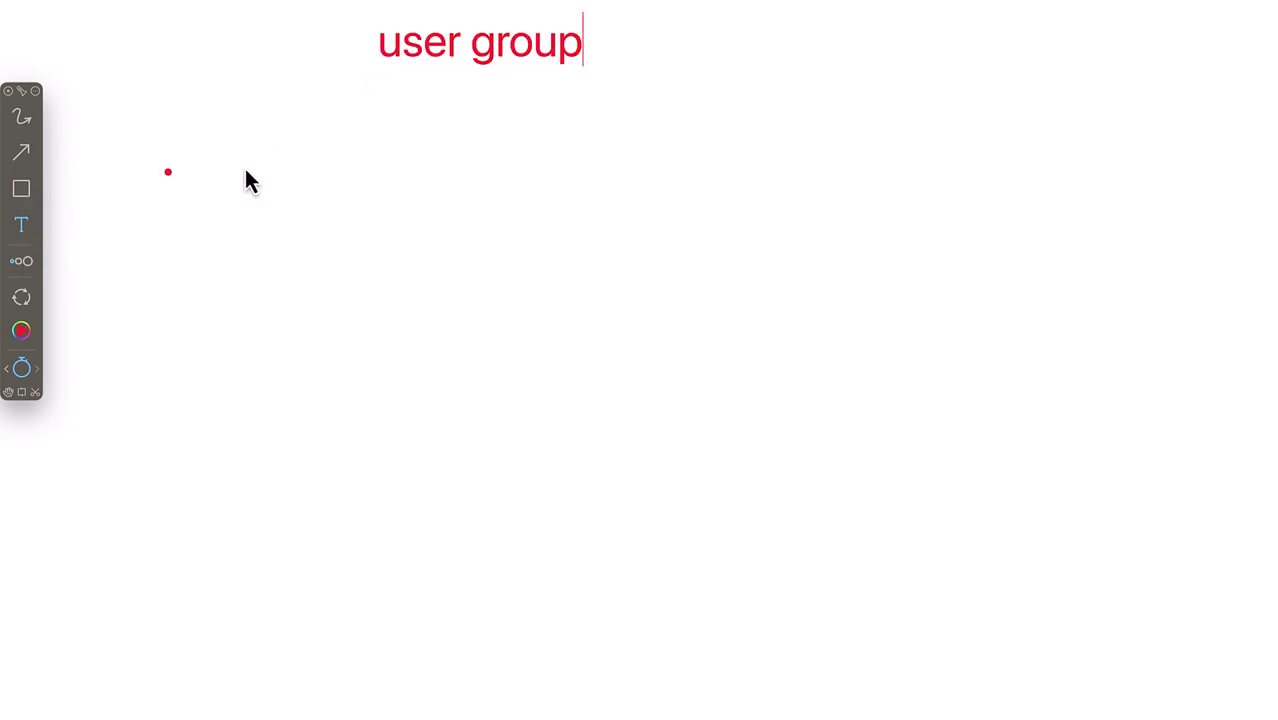
{"action": "left_click", "coordinate": [324, 182]}
{"action": "type", "text": "pol"}
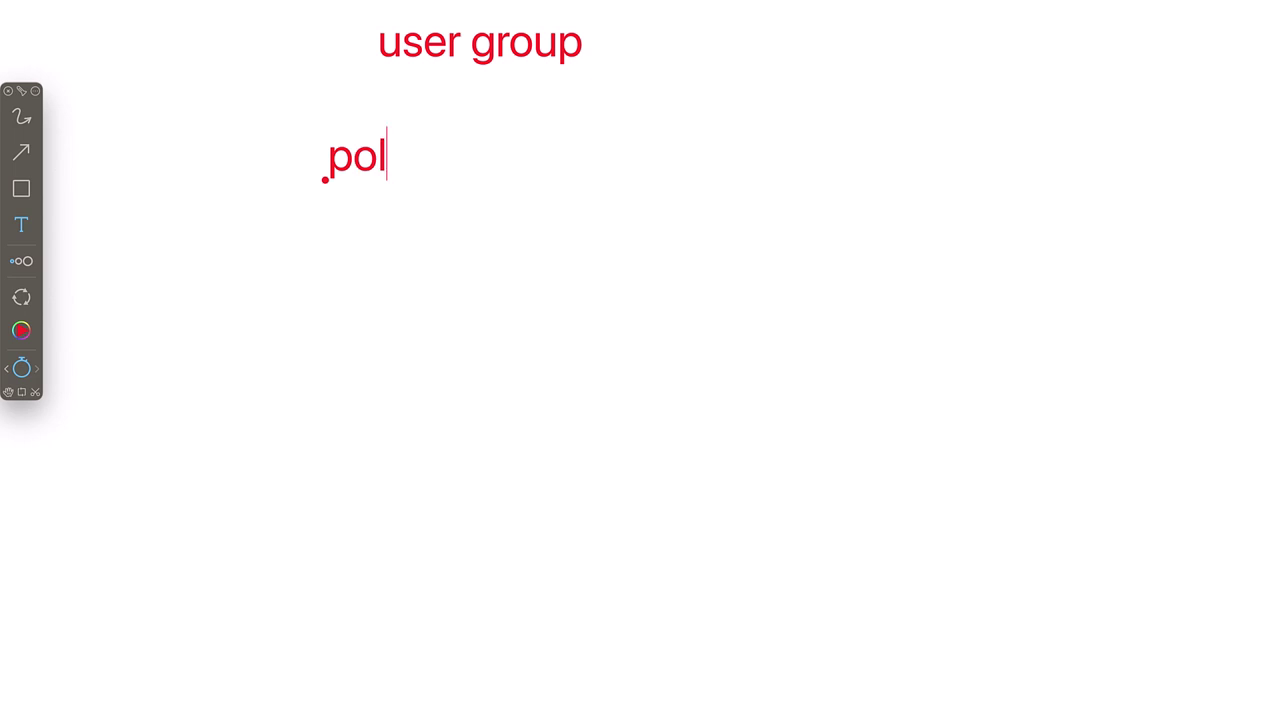
{"action": "type", "text": "ic"}
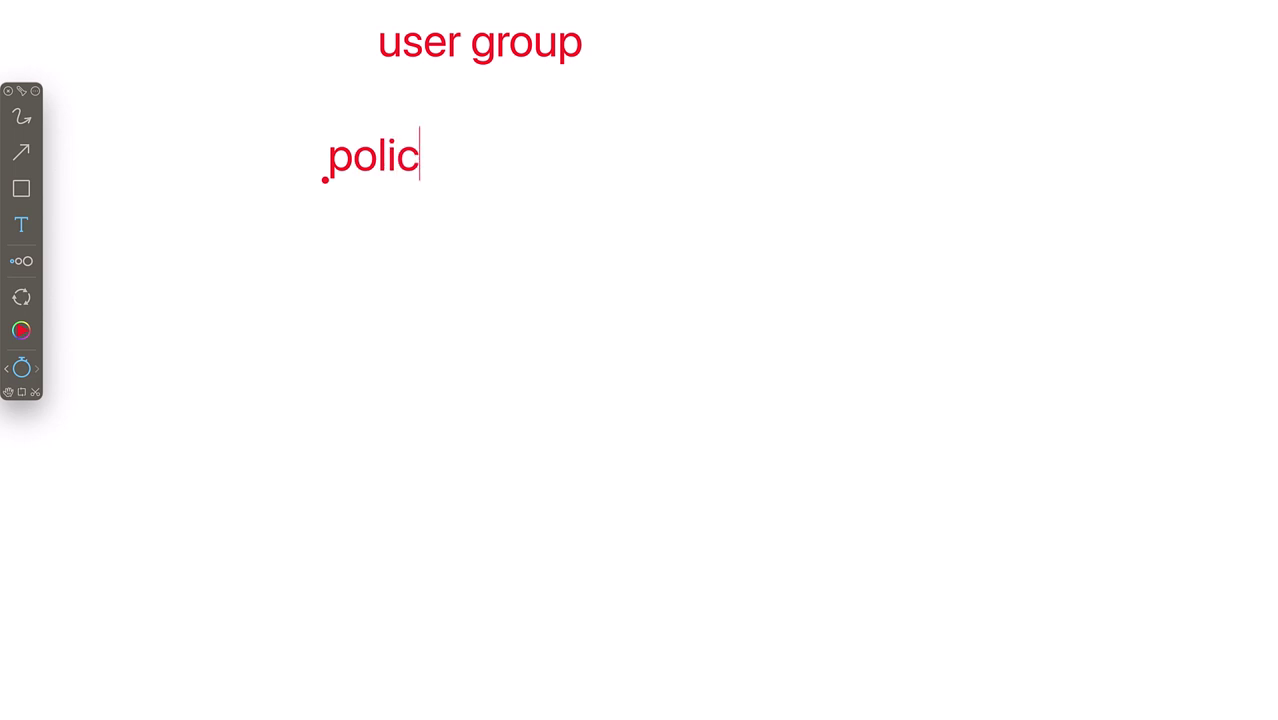
{"action": "type", "text": "ies/permissions"}
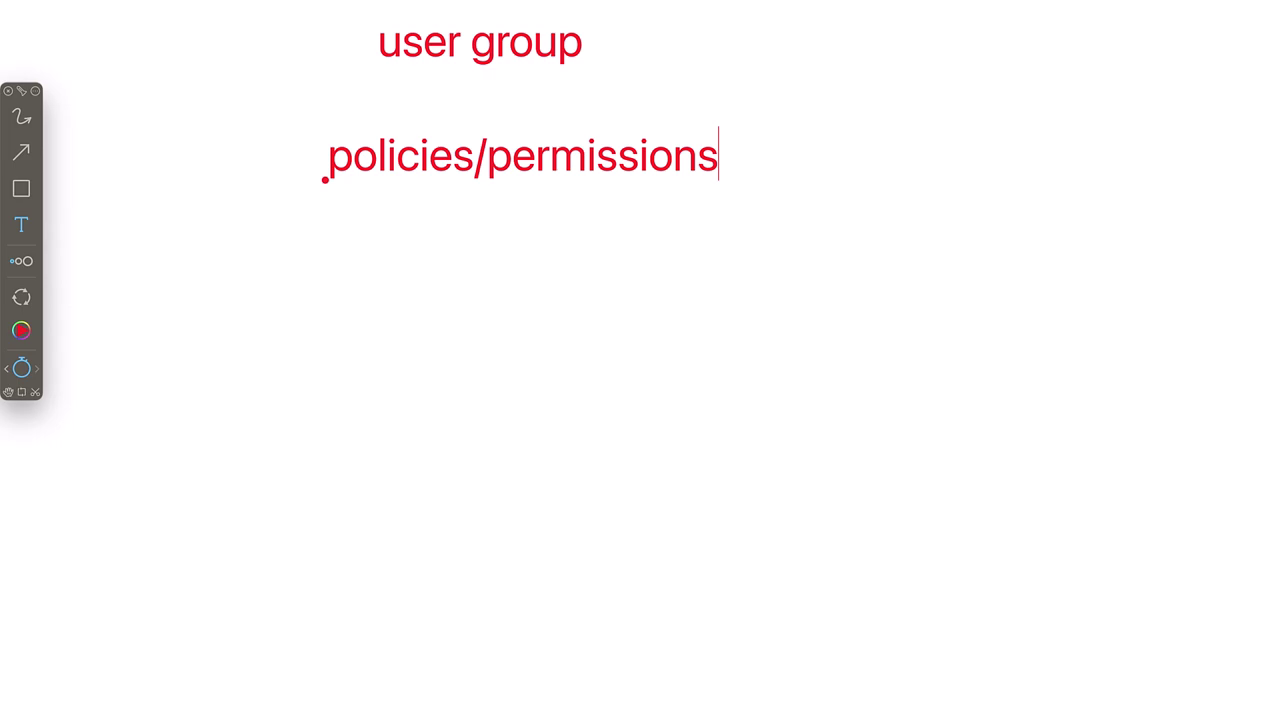
{"action": "key", "text": "Escape"}
{"action": "left_click", "coordinate": [381, 329]}
{"action": "type", "text": "users"}
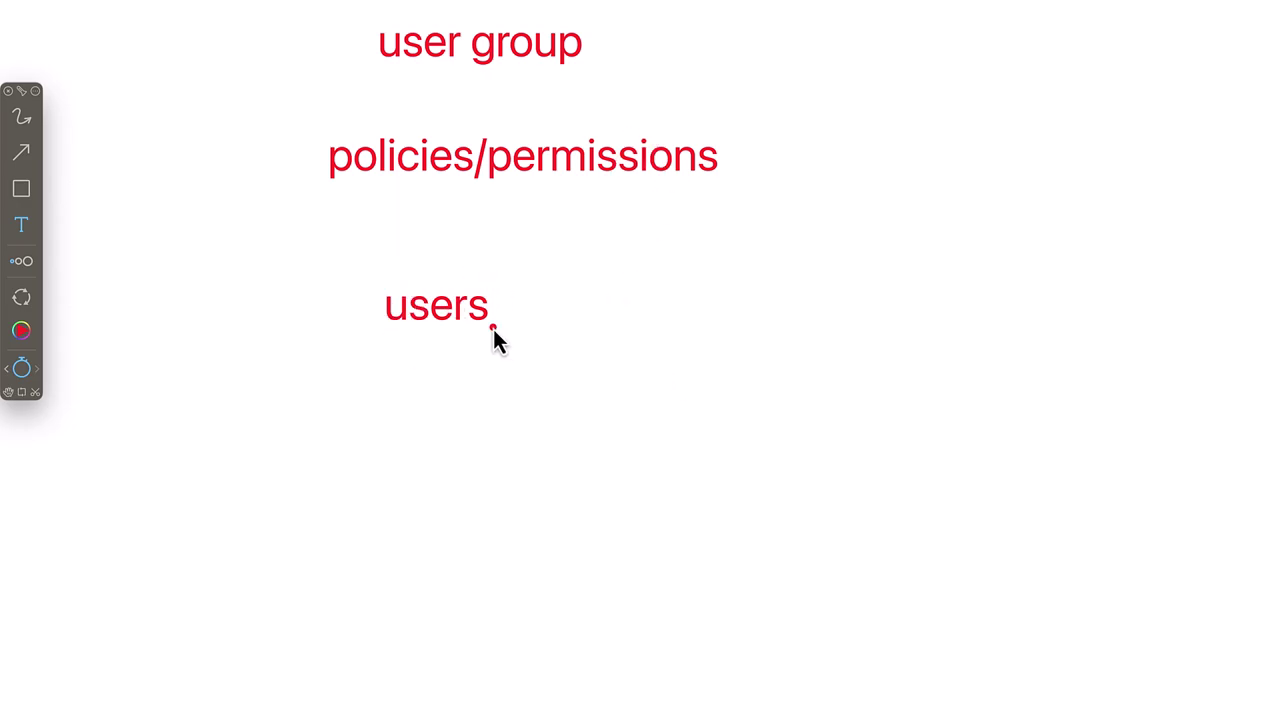
- Leave the whiteboard and open the Create user group form in IAM
{"action": "key", "text": "Escape"}
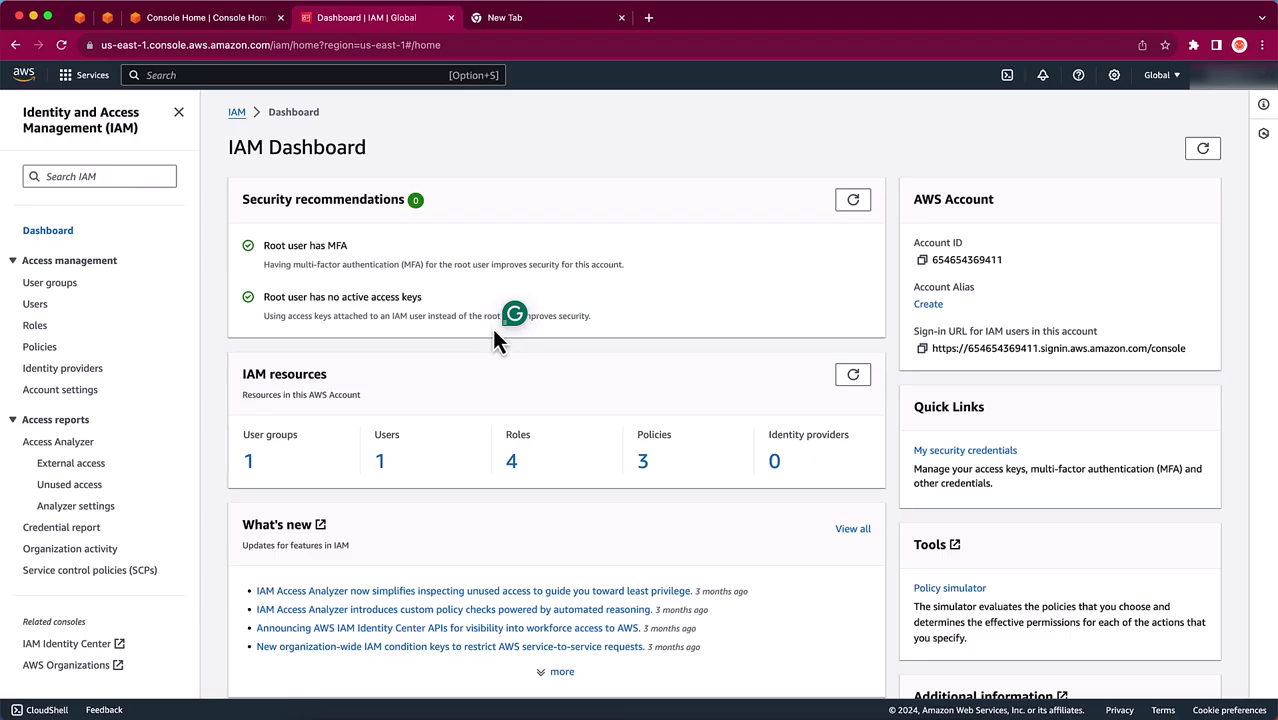
{"action": "left_click", "coordinate": [70, 290]}
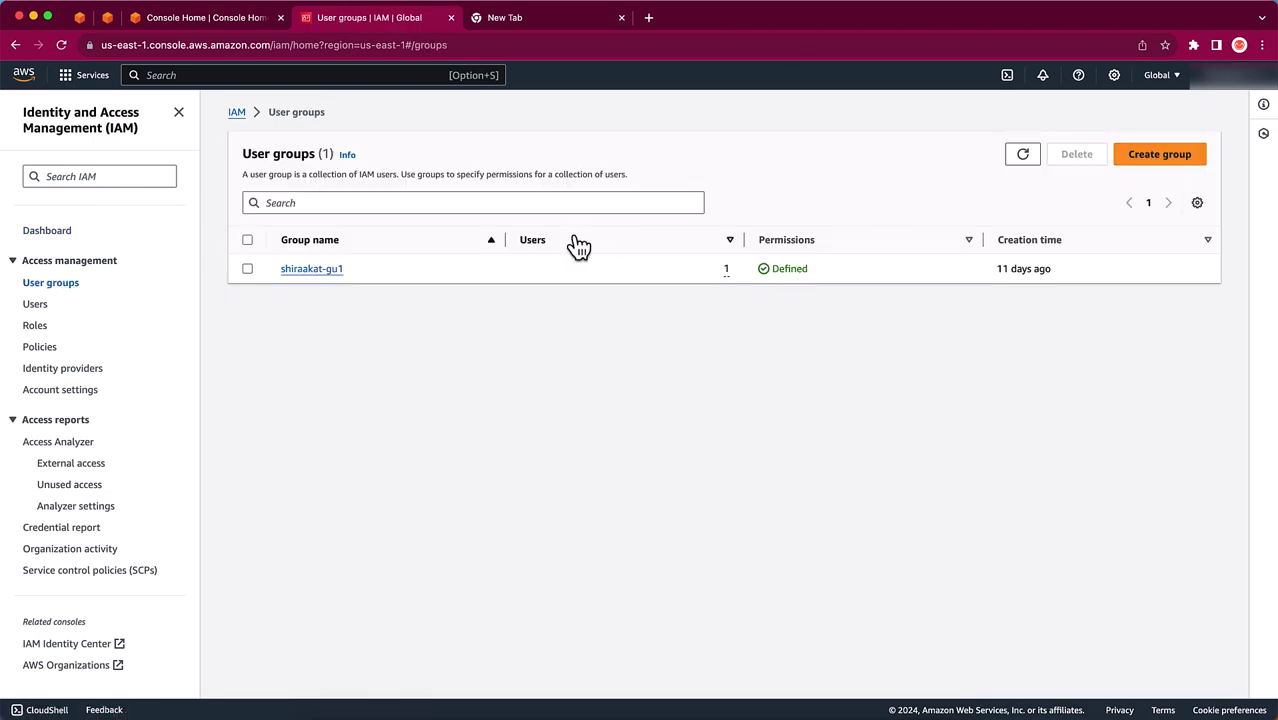
{"action": "left_click", "coordinate": [1168, 165]}
- Name the new user group 'developers'
{"action": "left_click", "coordinate": [689, 280]}
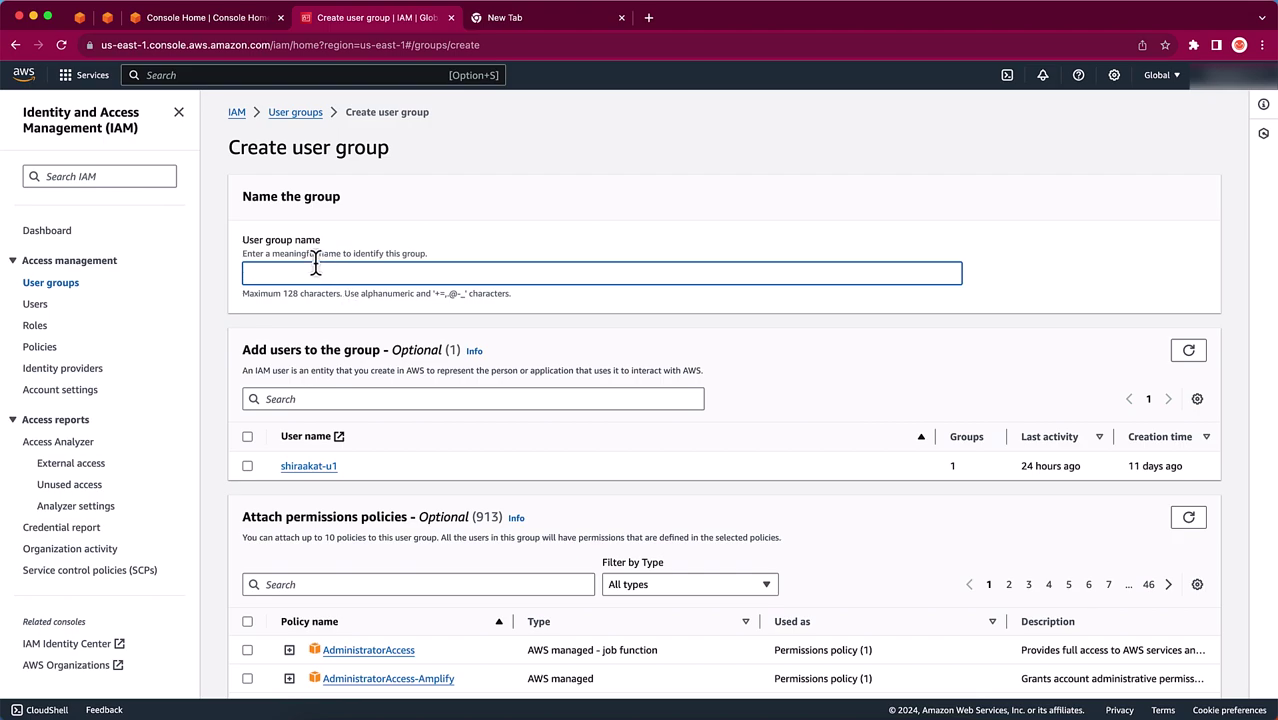
{"action": "type", "text": "developers"}
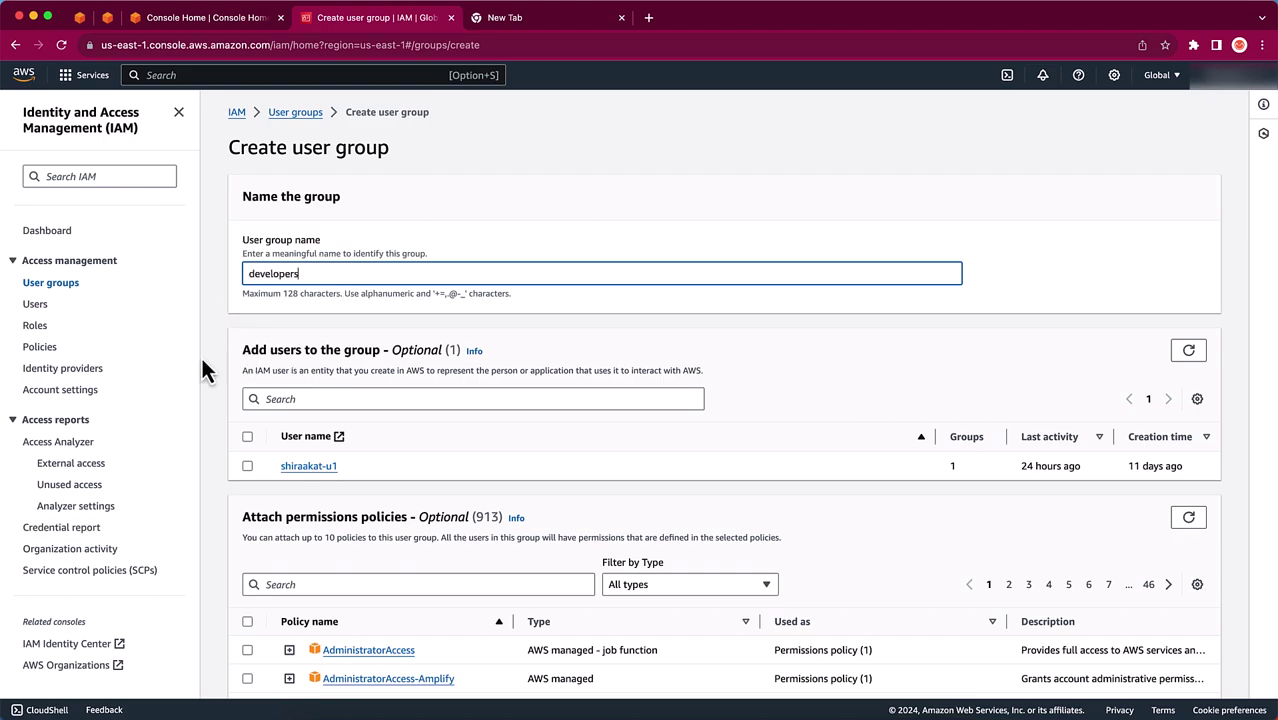
{"action": "scroll", "coordinate": [338, 433], "scroll_direction": "down", "scroll_amount": 1}
{"action": "scroll", "coordinate": [283, 420], "scroll_direction": "down", "scroll_amount": 3}
{"action": "scroll", "coordinate": [297, 245], "scroll_direction": "up", "scroll_amount": 1}
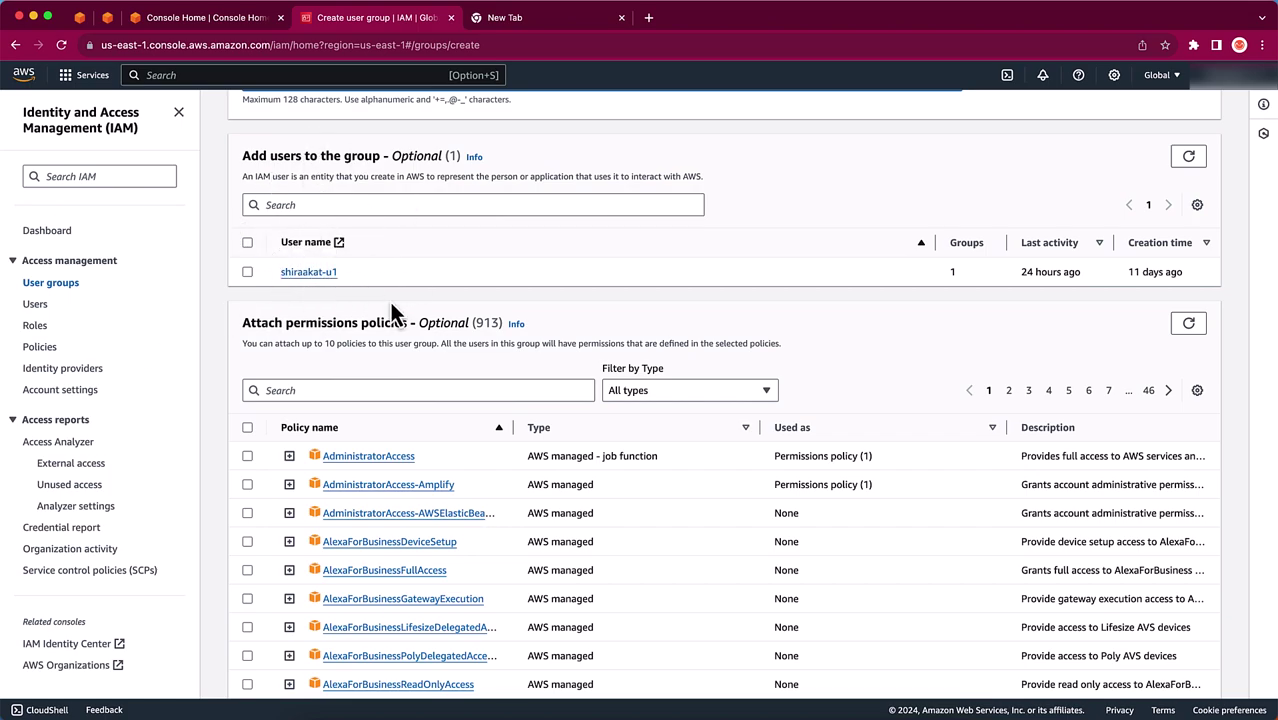
{"action": "scroll", "coordinate": [390, 302], "scroll_direction": "down", "scroll_amount": 5}
{"action": "scroll", "coordinate": [255, 201], "scroll_direction": "up", "scroll_amount": 1}
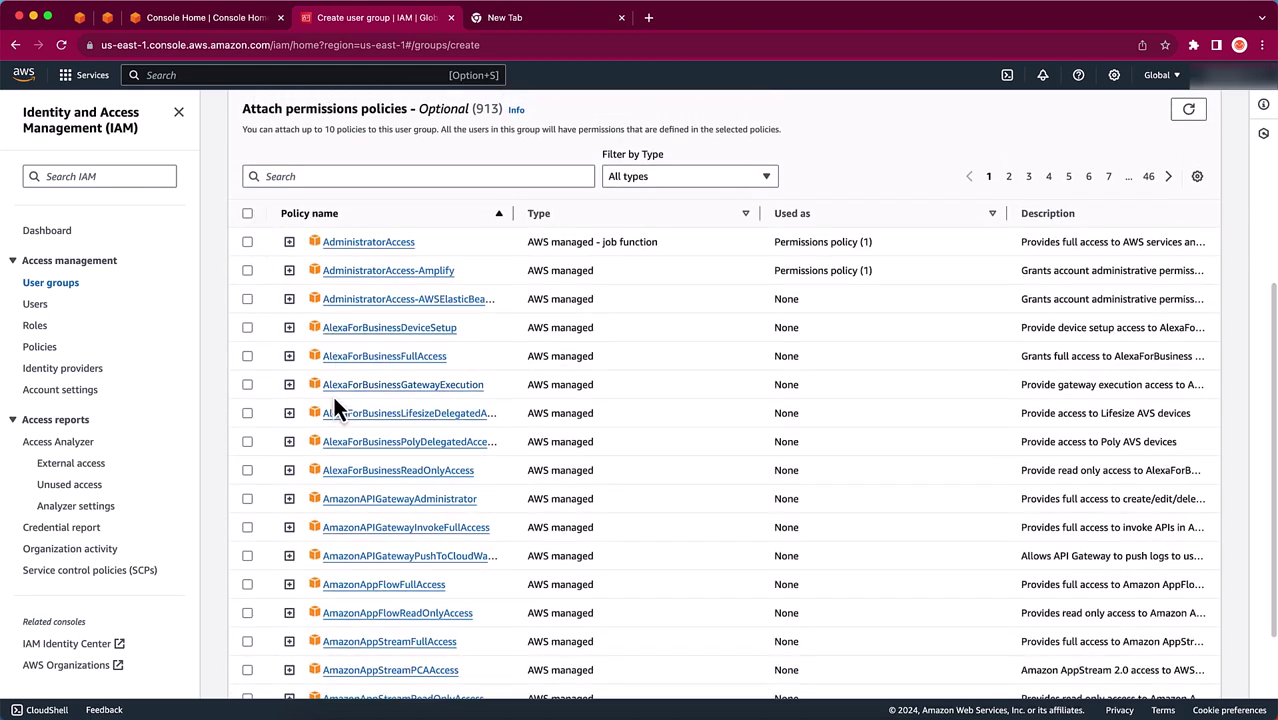
{"action": "scroll", "coordinate": [368, 555], "scroll_direction": "down", "scroll_amount": 3}
{"action": "scroll", "coordinate": [371, 558], "scroll_direction": "up", "scroll_amount": 8}
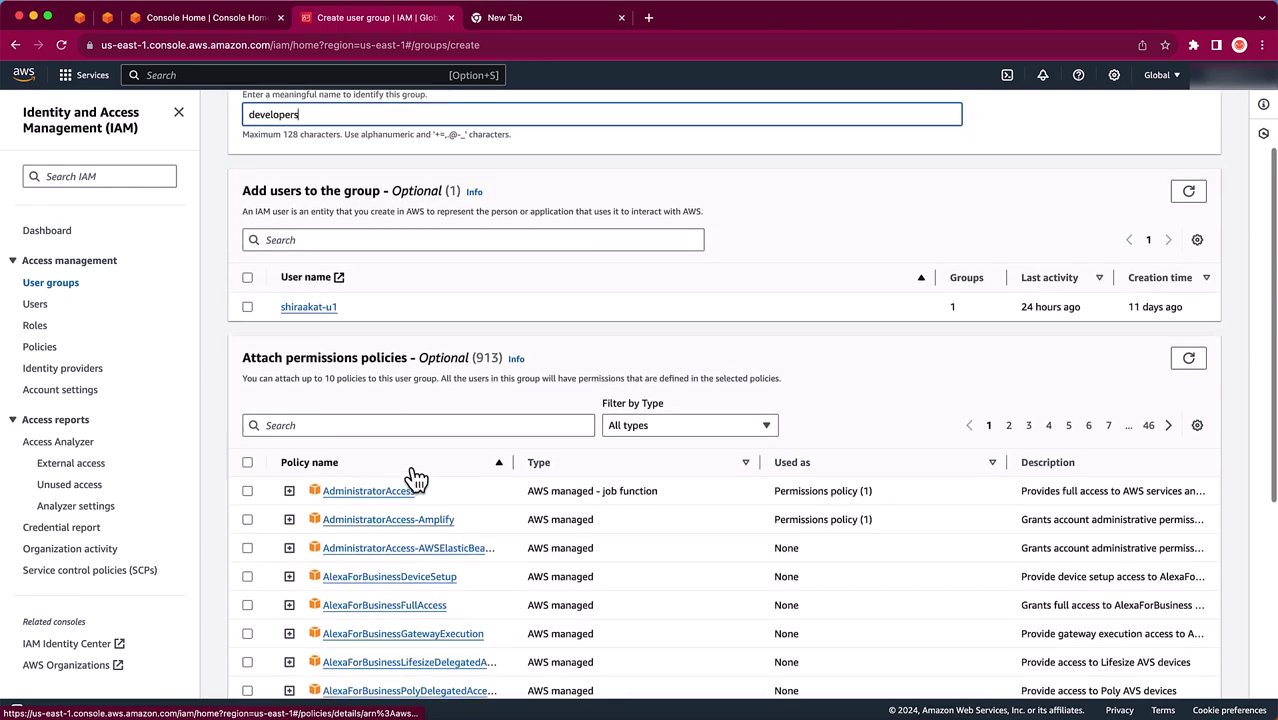
- Search the permission policies and select AdministratorAccess for the group
{"action": "left_click", "coordinate": [350, 432]}
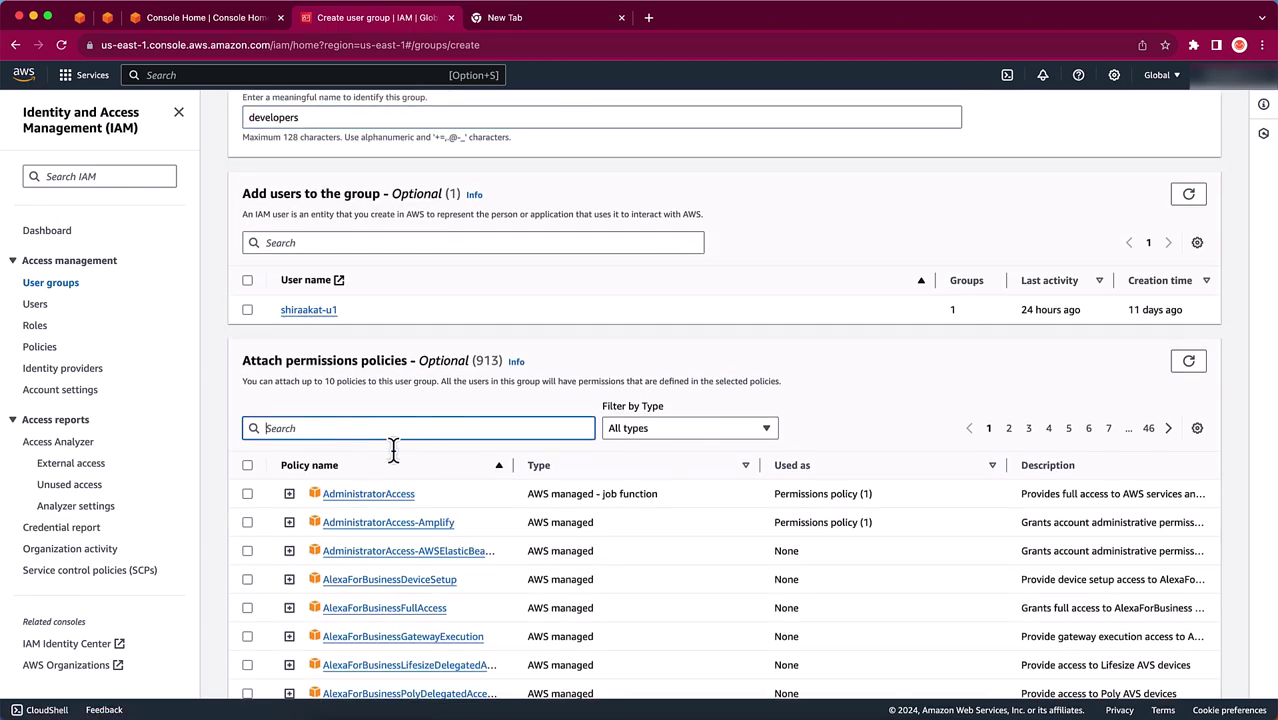
{"action": "type", "text": "s3"}
{"action": "scroll", "coordinate": [428, 567], "scroll_direction": "down", "scroll_amount": 2}
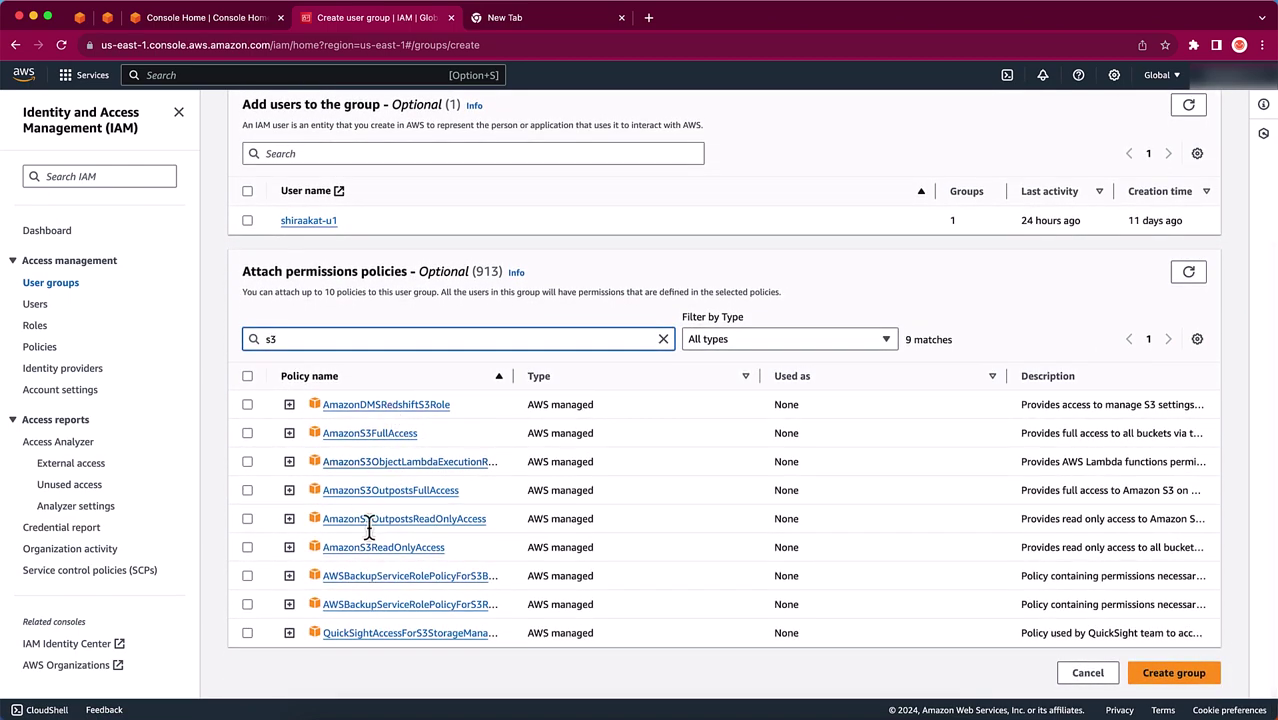
{"action": "key", "text": "BackSpace"}
{"action": "key", "text": "BackSpace"}
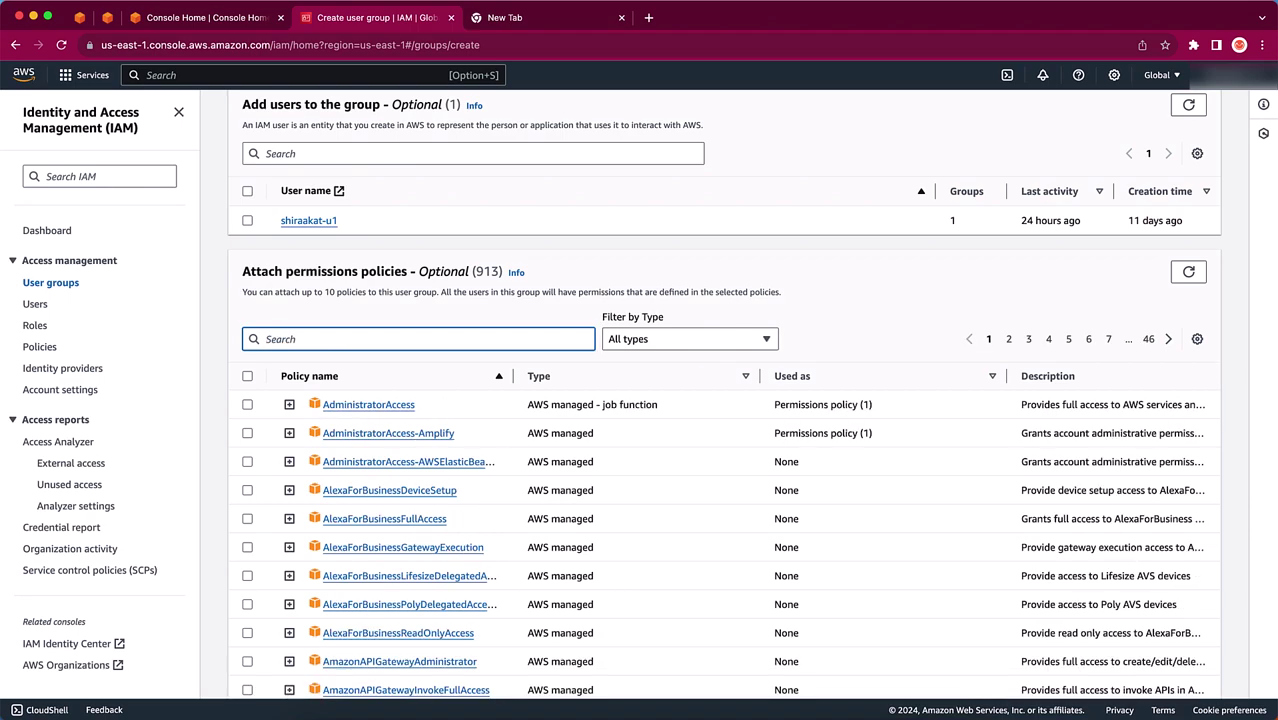
{"action": "type", "text": "ad"}
{"action": "key", "text": "BackSpace"}
{"action": "key", "text": "BackSpace"}
{"action": "left_click", "coordinate": [247, 405]}
- Filter policies by 'admin' to confirm the selection, then create the developers group
{"action": "left_click", "coordinate": [296, 345]}
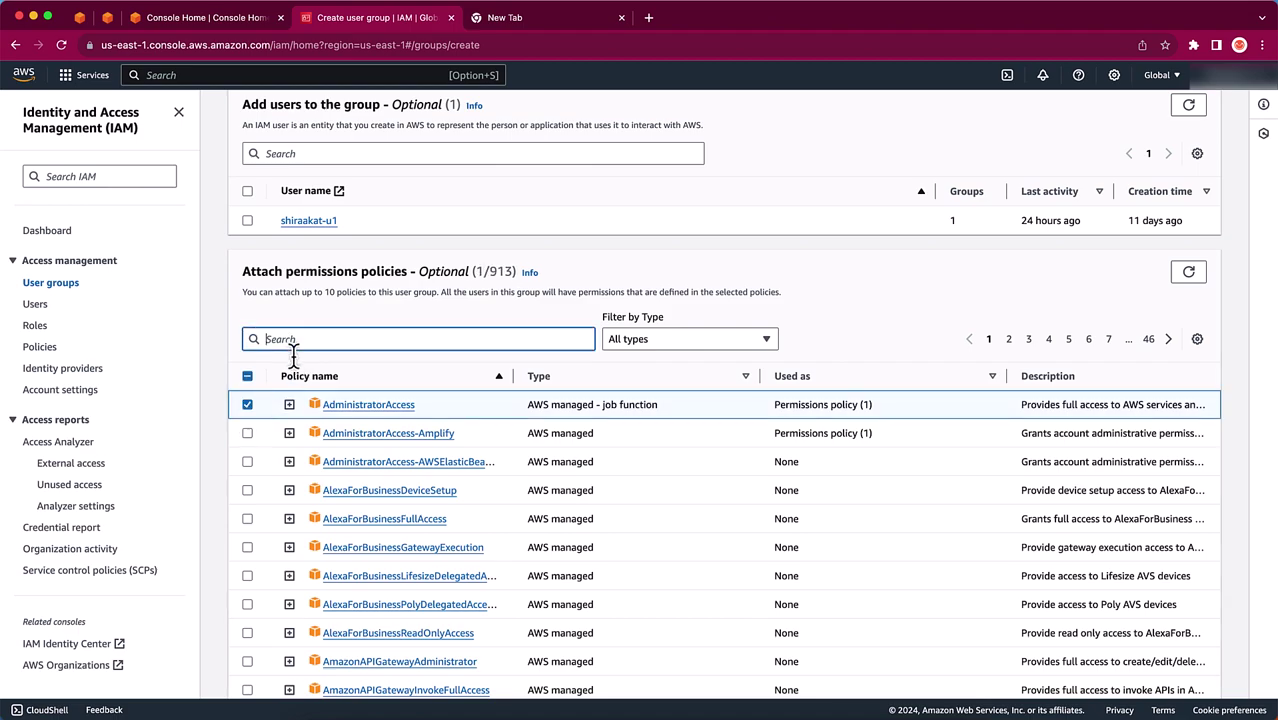
{"action": "type", "text": "admin"}
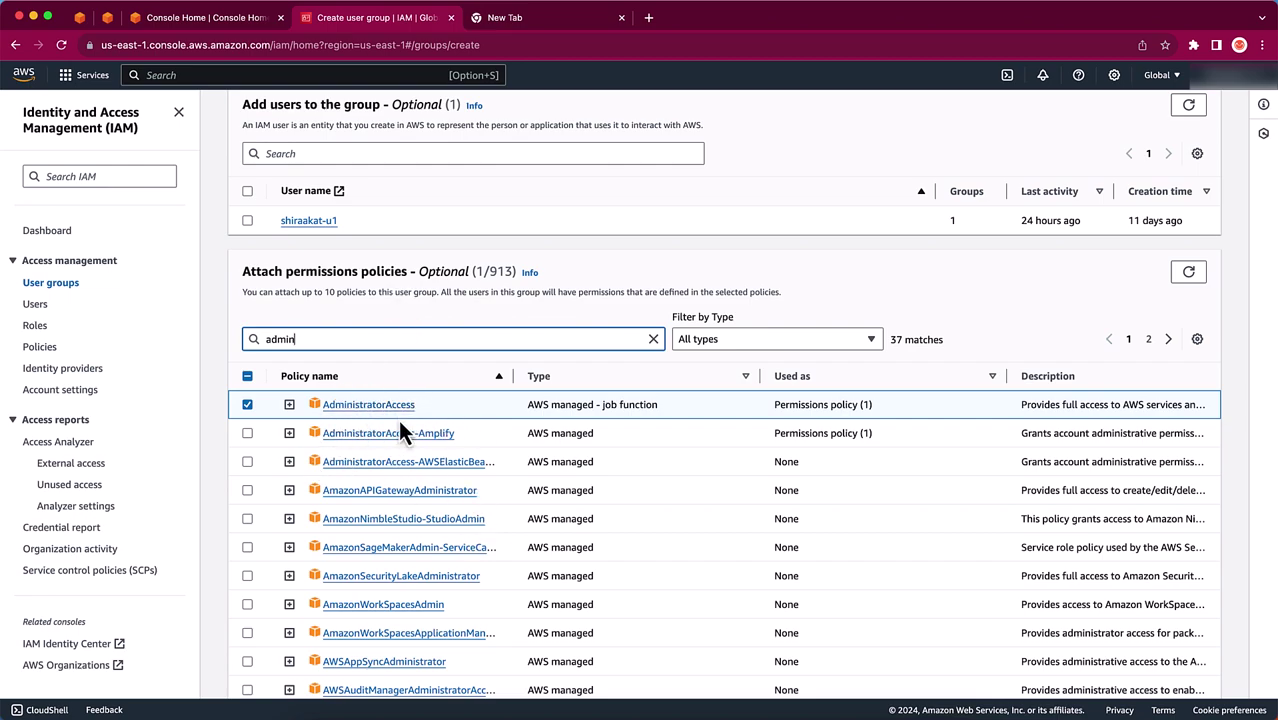
{"action": "scroll", "coordinate": [461, 290], "scroll_direction": "up", "scroll_amount": 5}
{"action": "scroll", "coordinate": [321, 377], "scroll_direction": "down", "scroll_amount": 7}
{"action": "scroll", "coordinate": [400, 266], "scroll_direction": "up", "scroll_amount": 2}
{"action": "scroll", "coordinate": [344, 236], "scroll_direction": "down", "scroll_amount": 2}
{"action": "scroll", "coordinate": [348, 240], "scroll_direction": "down", "scroll_amount": 3}
{"action": "key", "text": "BackSpace"}
{"action": "key", "text": "BackSpace"}
{"action": "key", "text": "BackSpace"}
{"action": "key", "text": "BackSpace"}
{"action": "key", "text": "BackSpace"}
{"action": "scroll", "coordinate": [490, 400], "scroll_direction": "down", "scroll_amount": 2}
{"action": "scroll", "coordinate": [371, 585], "scroll_direction": "down", "scroll_amount": 3}
{"action": "scroll", "coordinate": [390, 460], "scroll_direction": "up", "scroll_amount": 3}
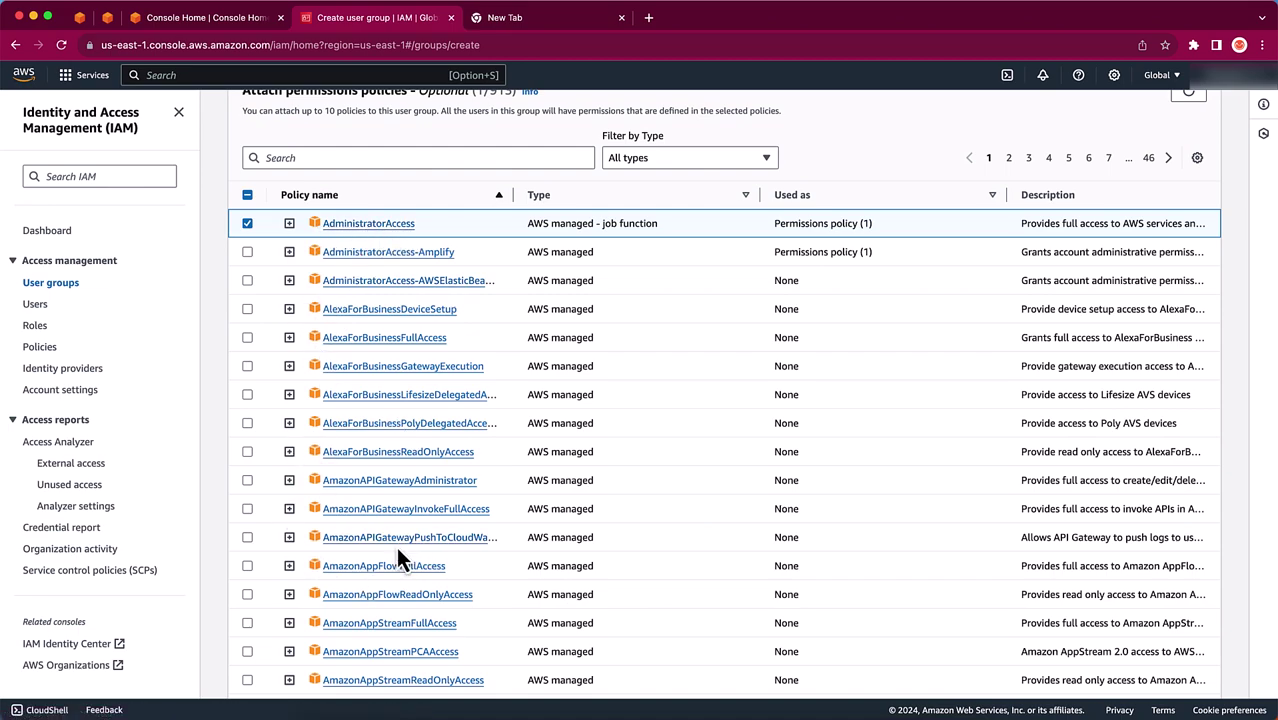
{"action": "scroll", "coordinate": [398, 550], "scroll_direction": "down", "scroll_amount": 3}
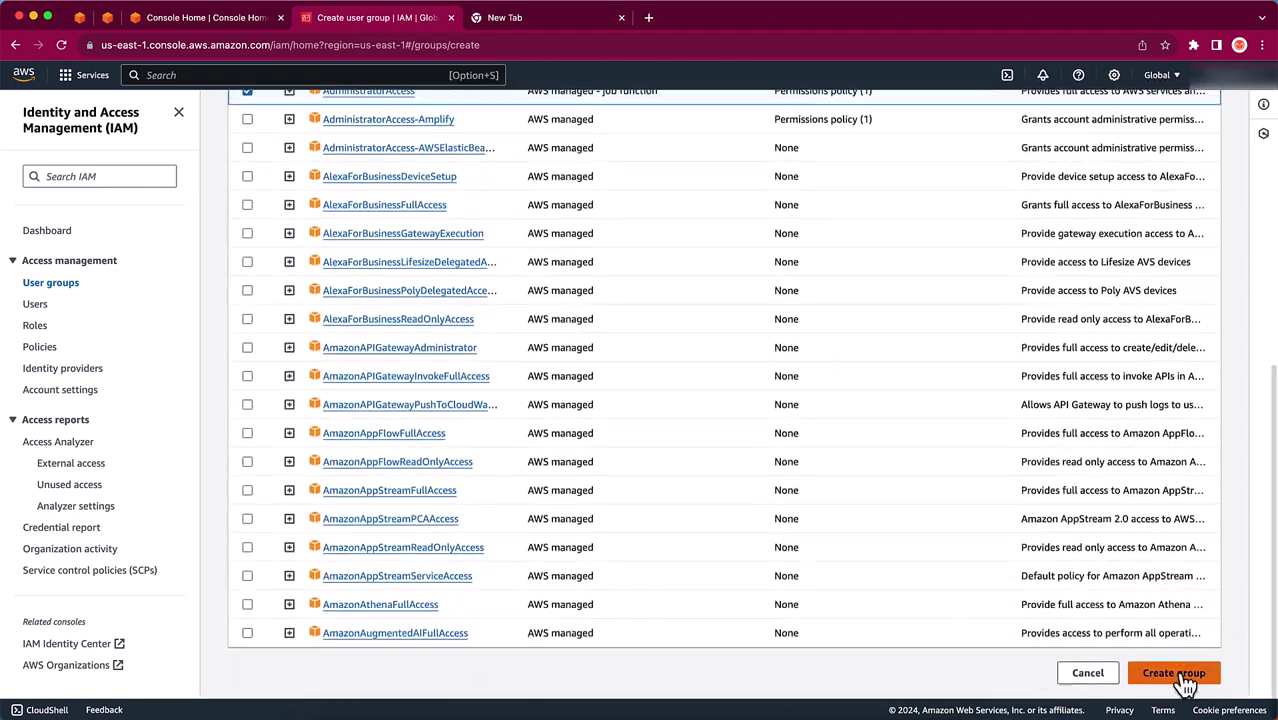
{"action": "left_click", "coordinate": [1185, 678]}
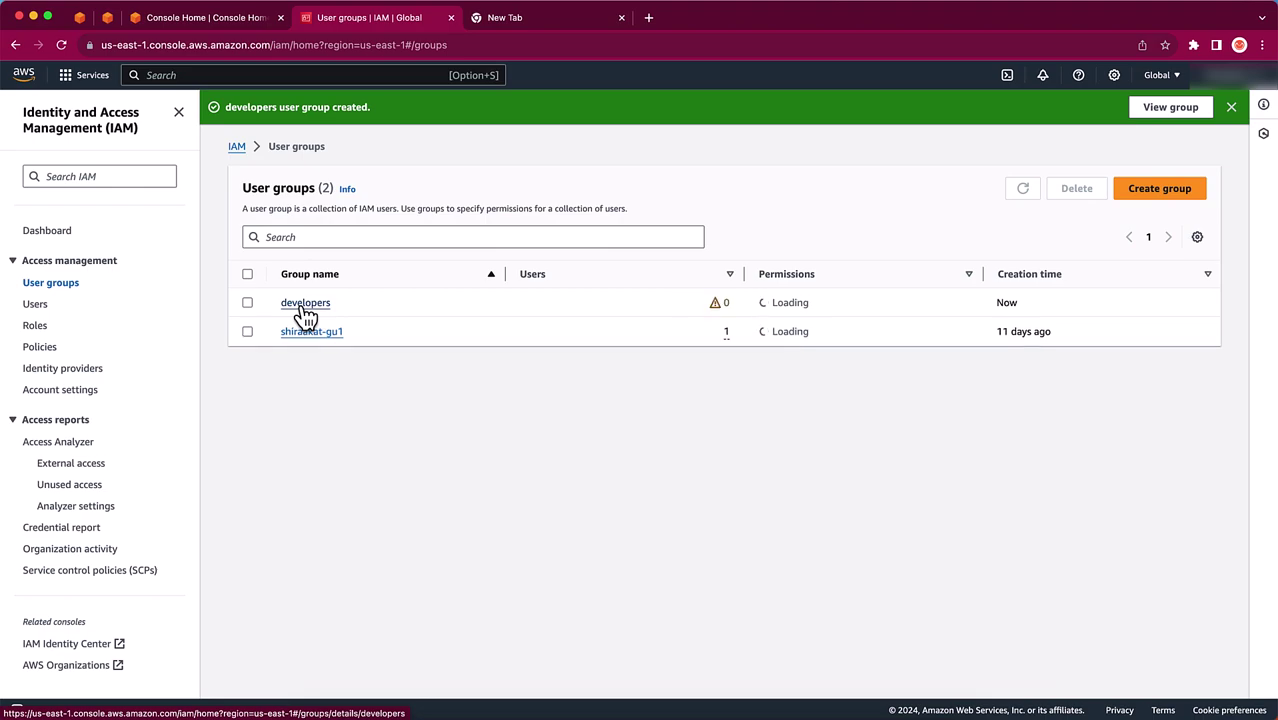
- Open the developers group and review its attached policies and Access Advisor
{"action": "left_click", "coordinate": [305, 305]}
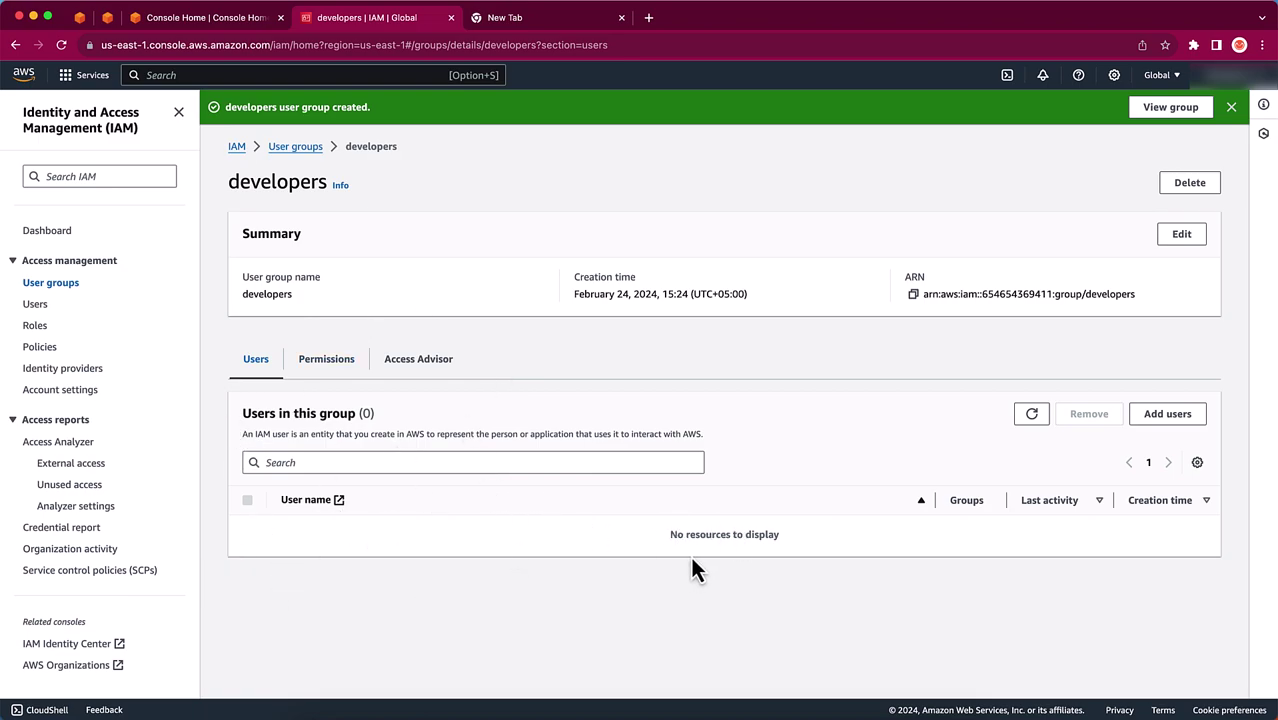
{"action": "left_click", "coordinate": [331, 366]}
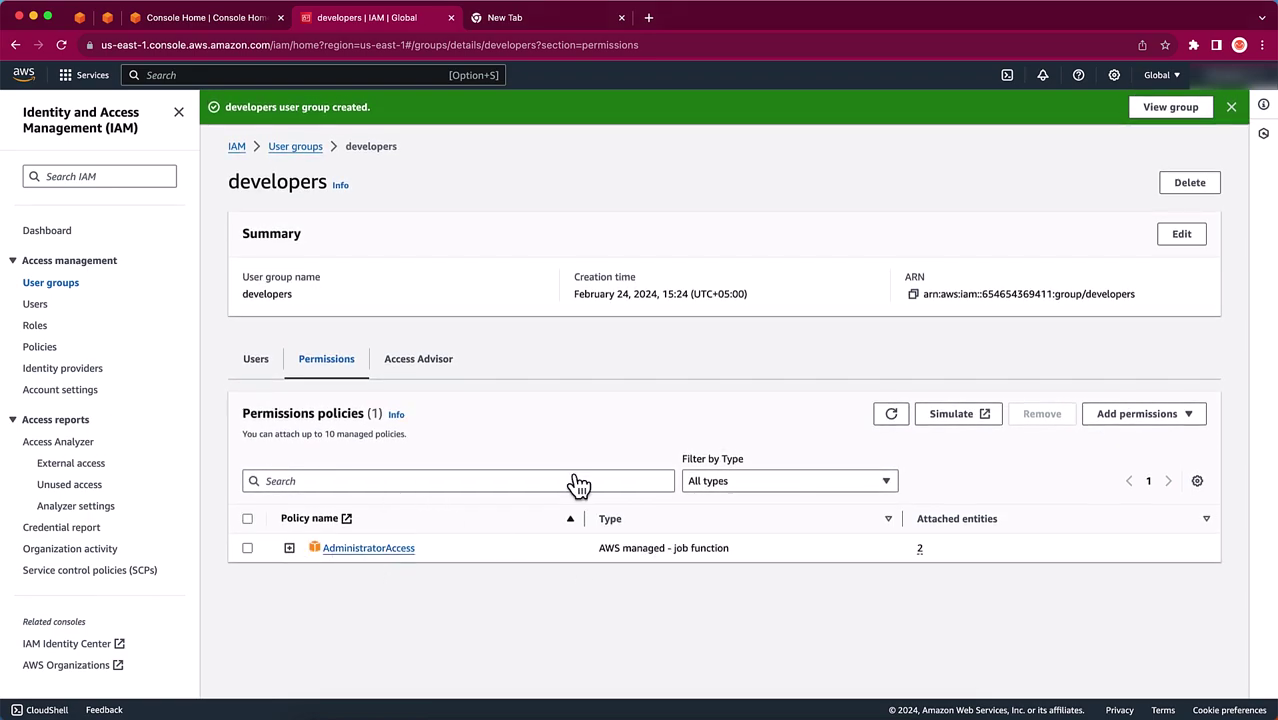
{"action": "left_click", "coordinate": [1165, 418]}
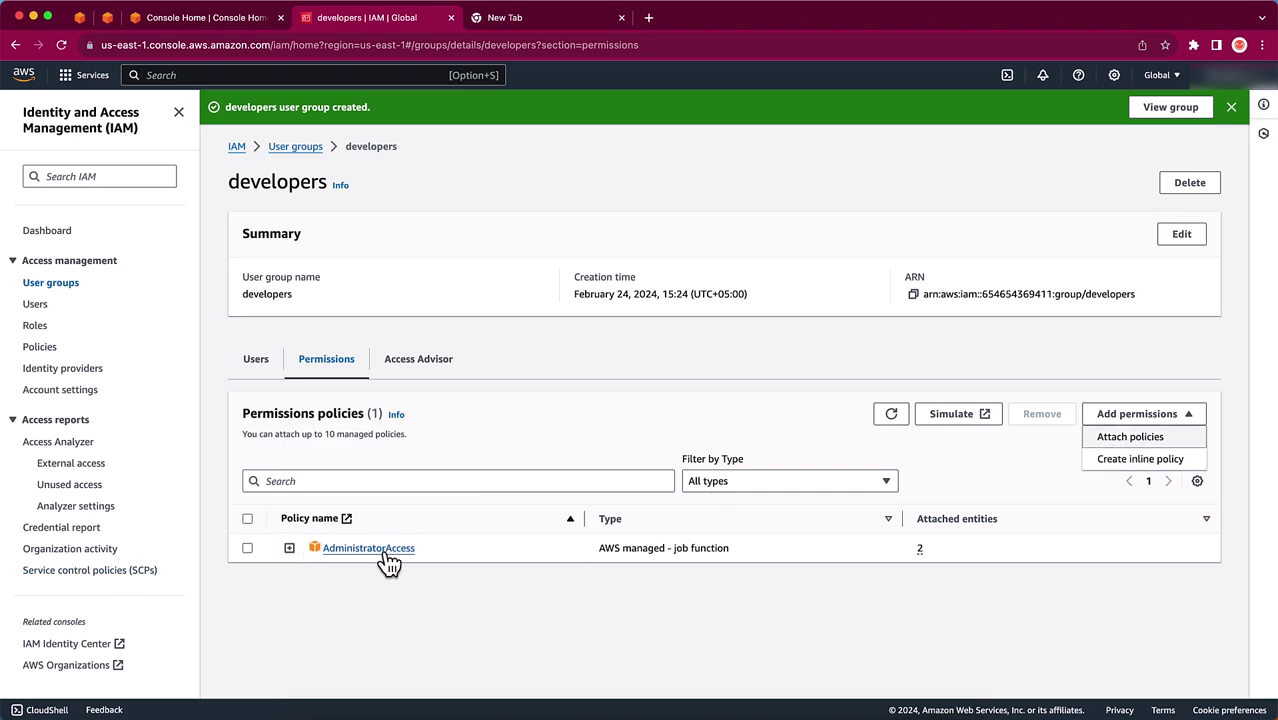
{"action": "left_click", "coordinate": [413, 367]}
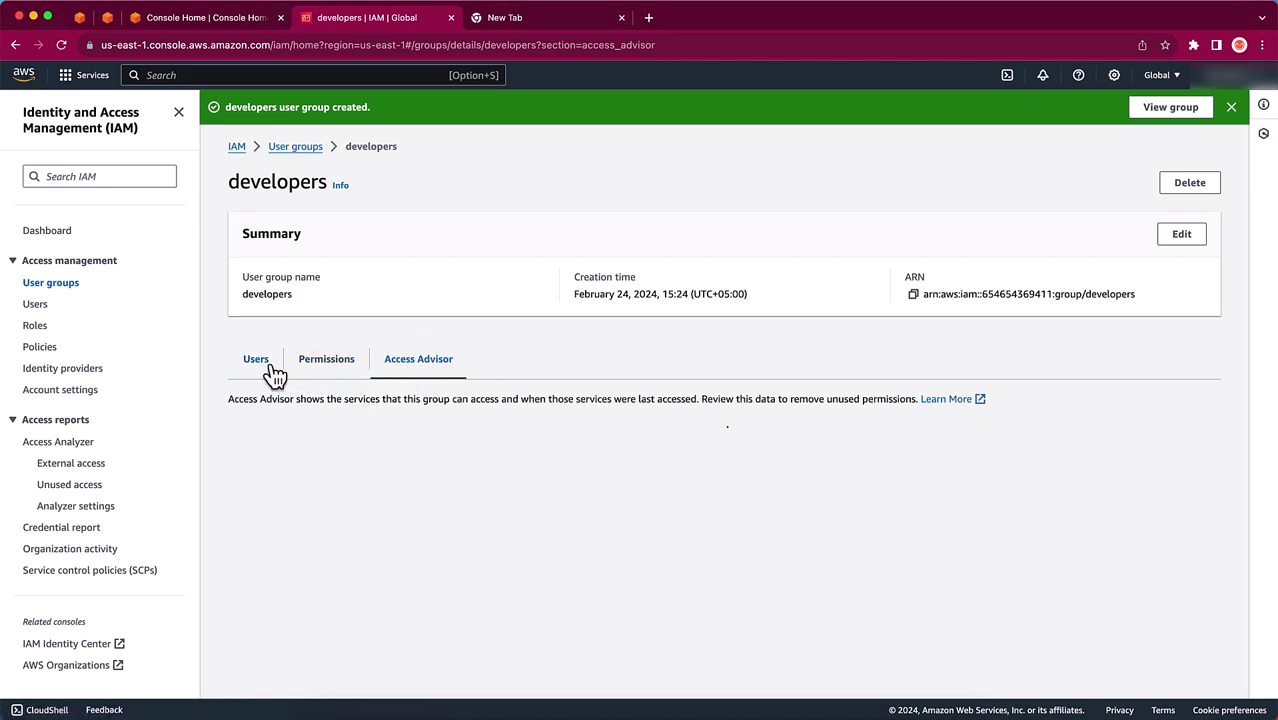
- Check the group's policies and members, then go to the IAM users list
{"action": "left_click", "coordinate": [318, 366]}
{"action": "left_click", "coordinate": [245, 368]}
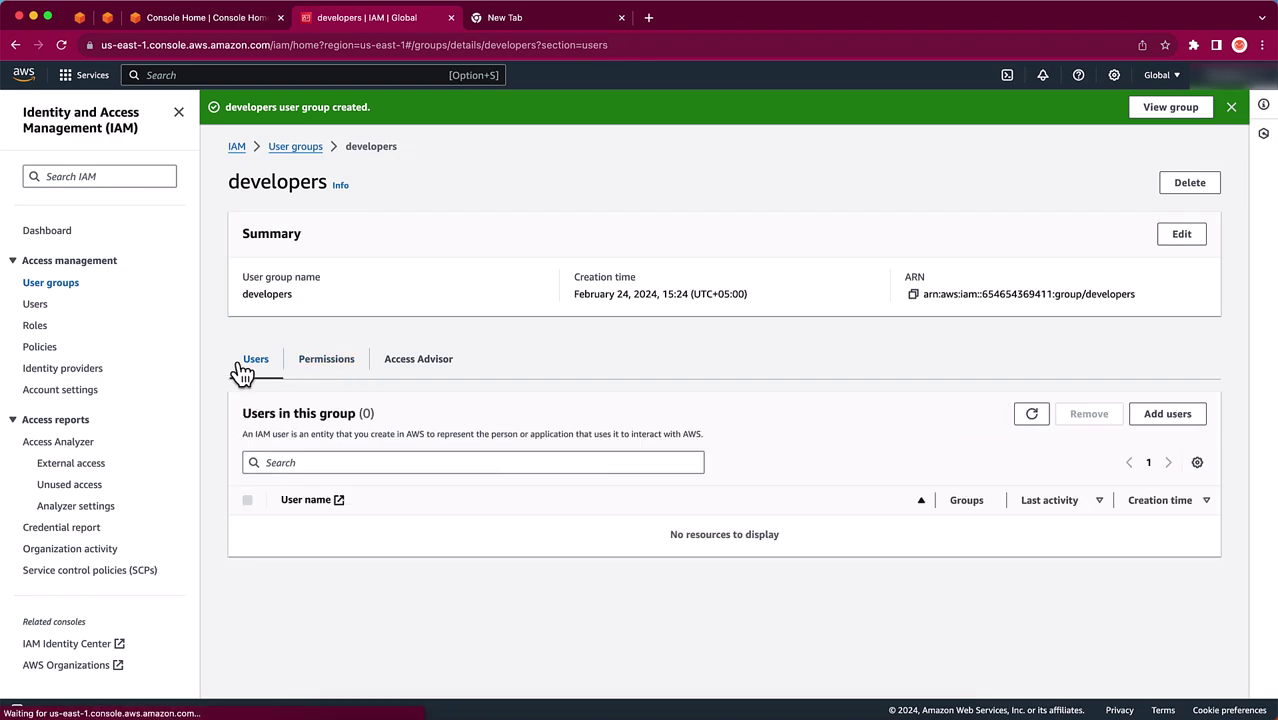
{"action": "left_click", "coordinate": [30, 306]}
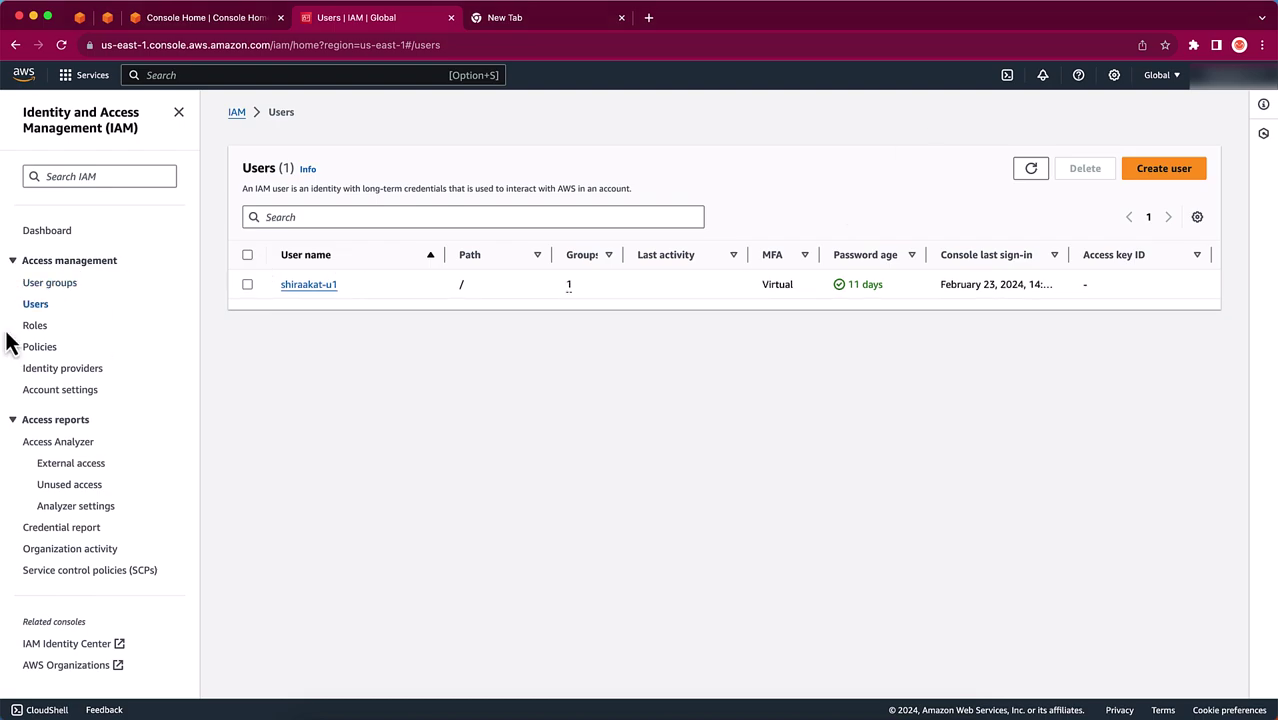
- Start a new IAM user named developer-u1 with Management Console access
{"action": "left_click", "coordinate": [1155, 185]}
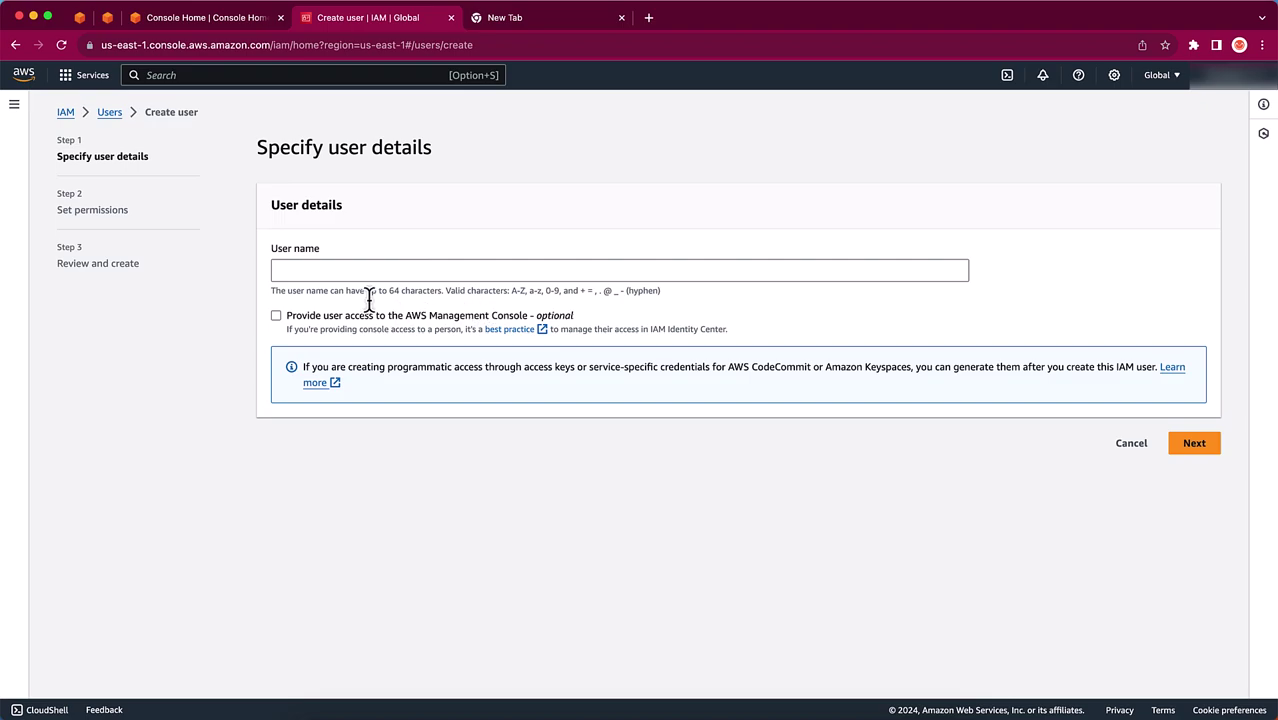
{"action": "left_click", "coordinate": [381, 279]}
{"action": "type", "text": "developer-1"}
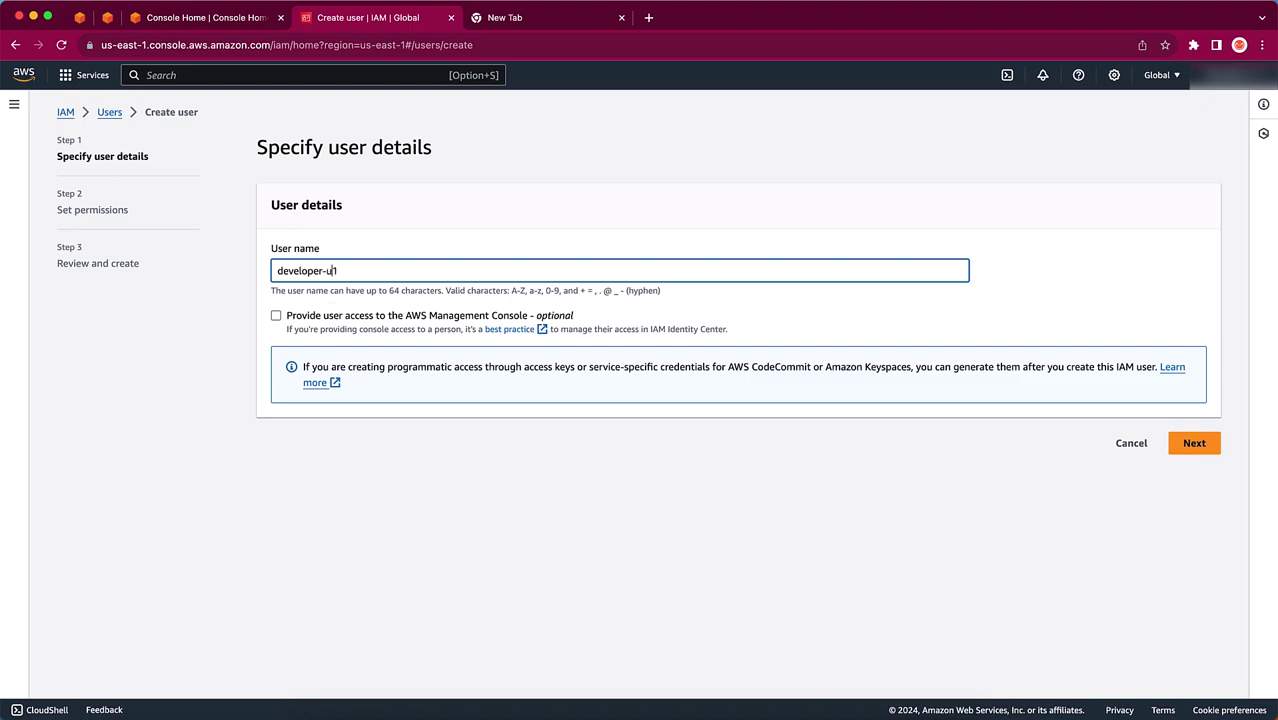
{"action": "left_click", "coordinate": [290, 327]}
{"action": "left_click", "coordinate": [298, 317]}
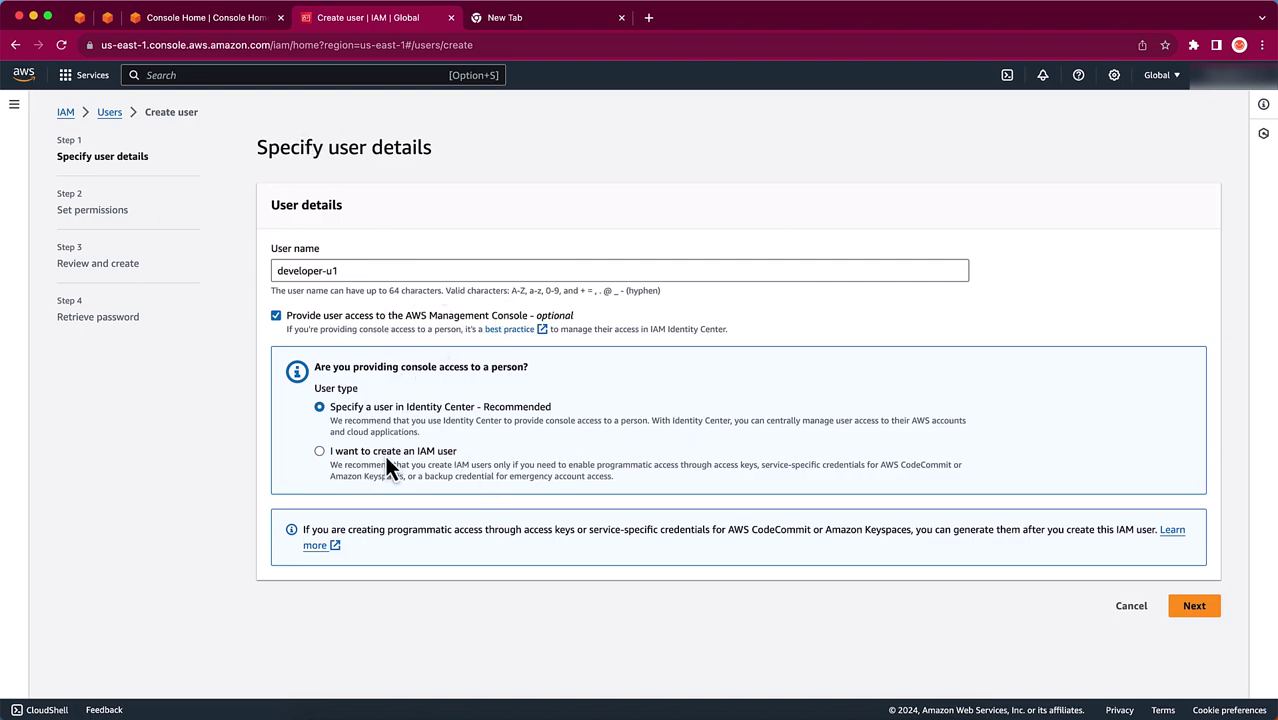
{"action": "left_click", "coordinate": [332, 450]}
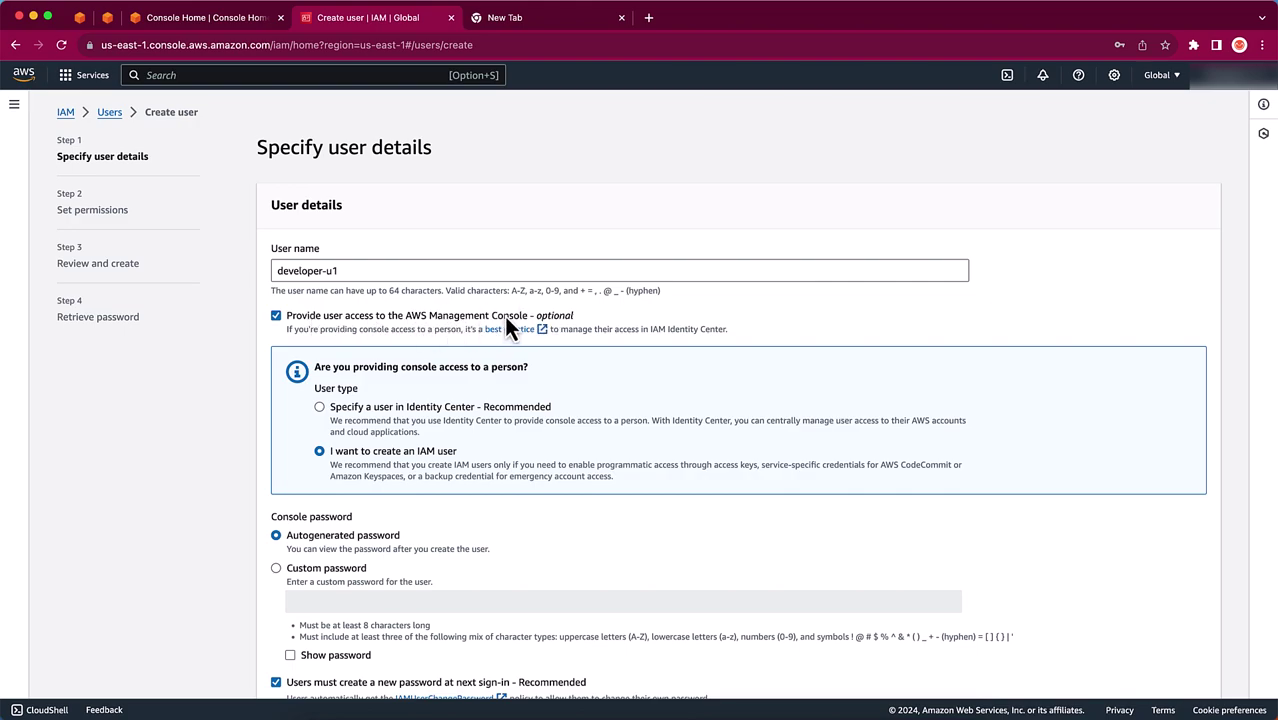
- Keep an autogenerated password that must be reset at next sign-in
{"action": "scroll", "coordinate": [456, 360], "scroll_direction": "down", "scroll_amount": 3}
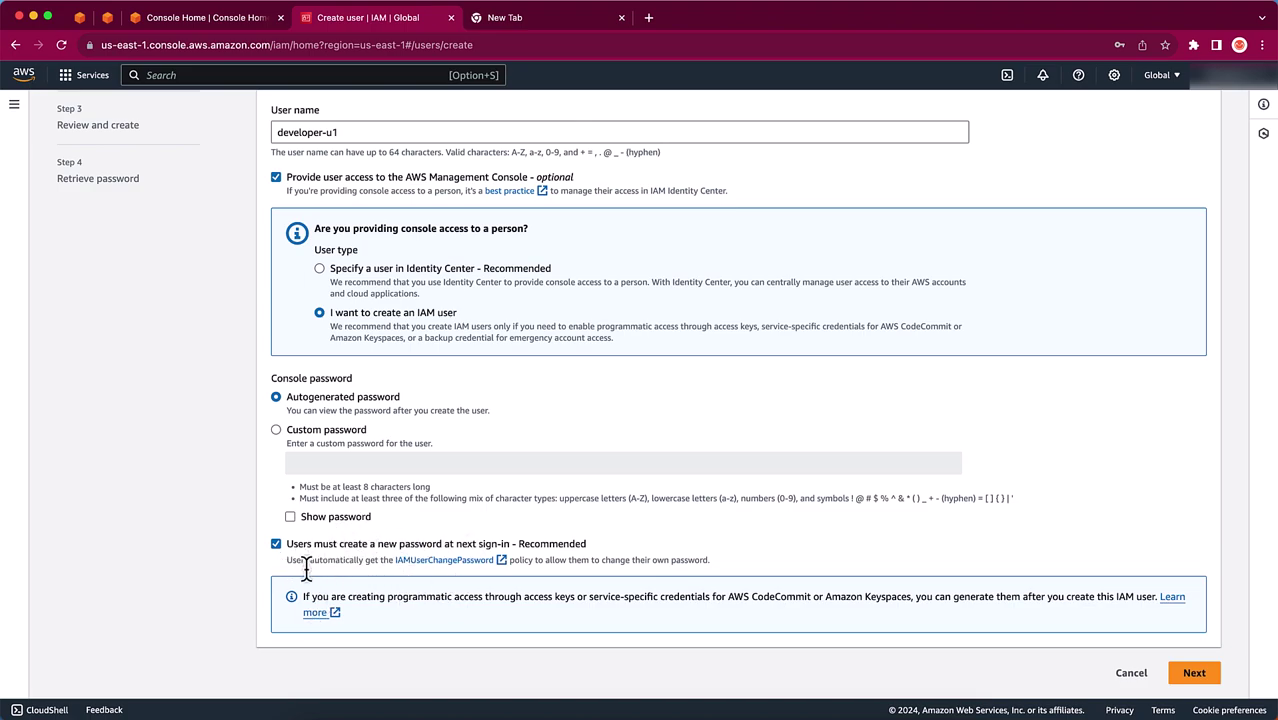
{"action": "left_click", "coordinate": [279, 432]}
{"action": "left_click", "coordinate": [324, 462]}
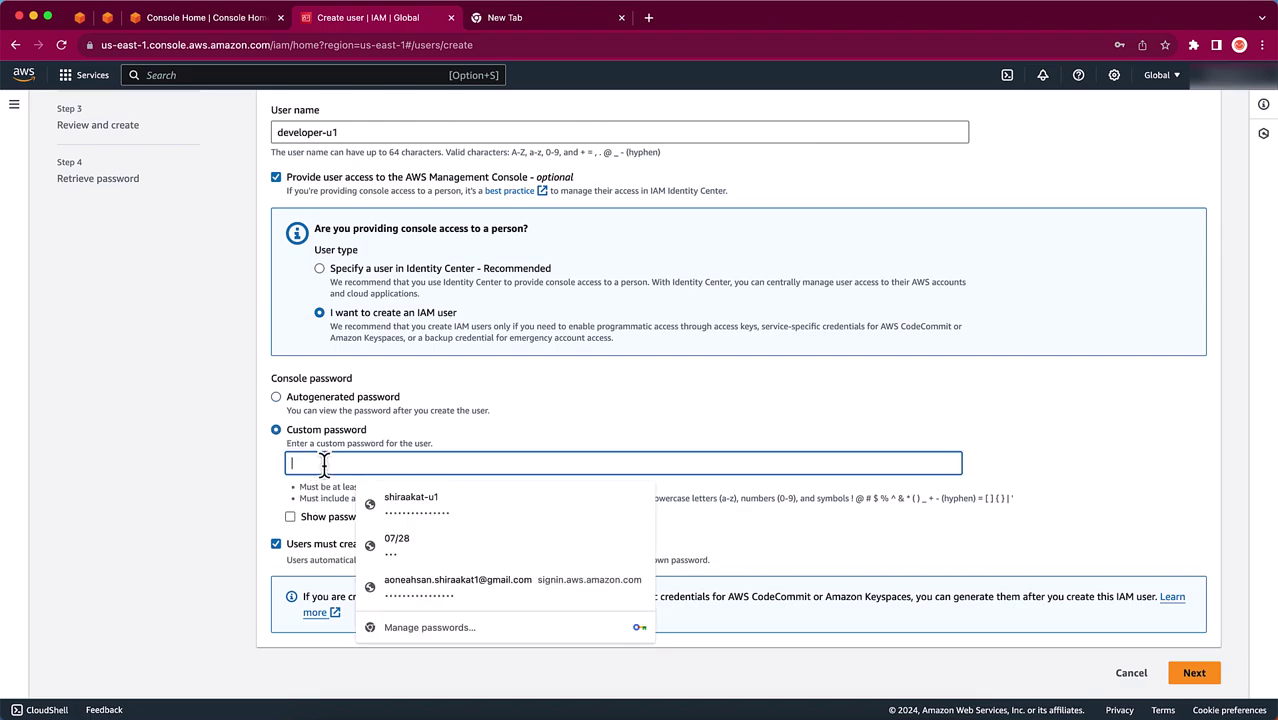
{"action": "left_click", "coordinate": [245, 563]}
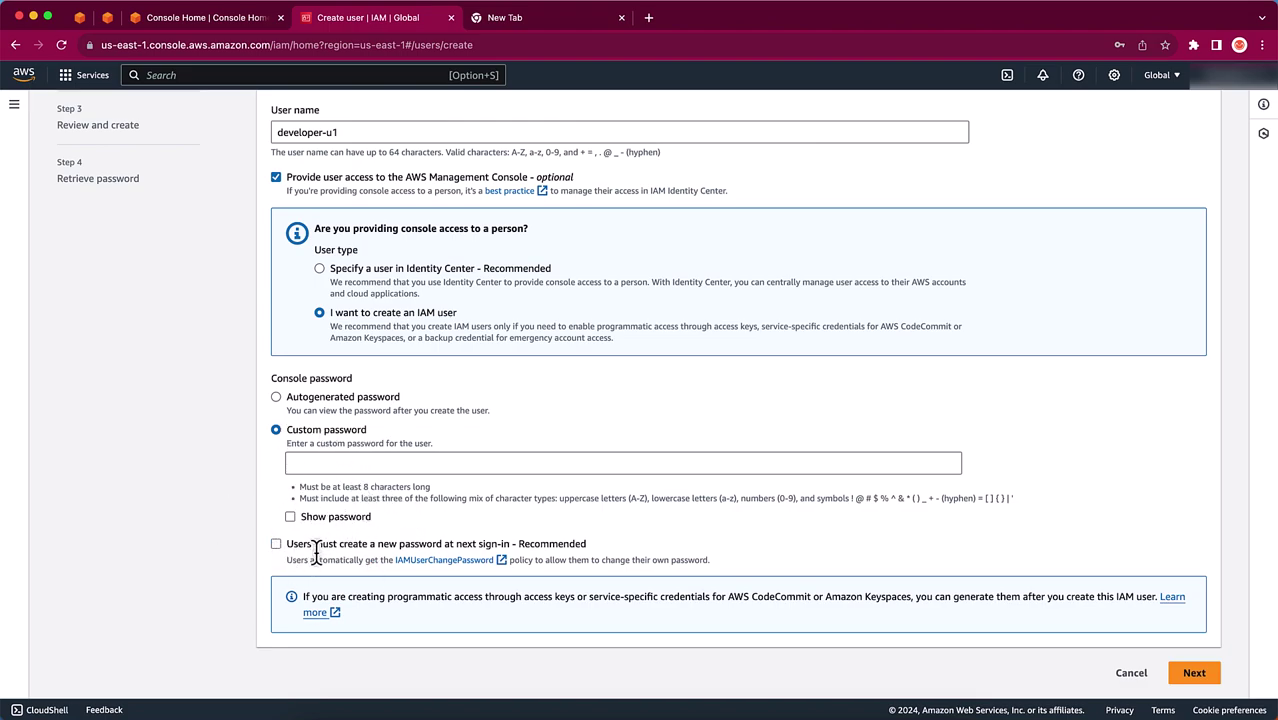
{"action": "left_click", "coordinate": [277, 546]}
{"action": "left_click", "coordinate": [310, 399]}
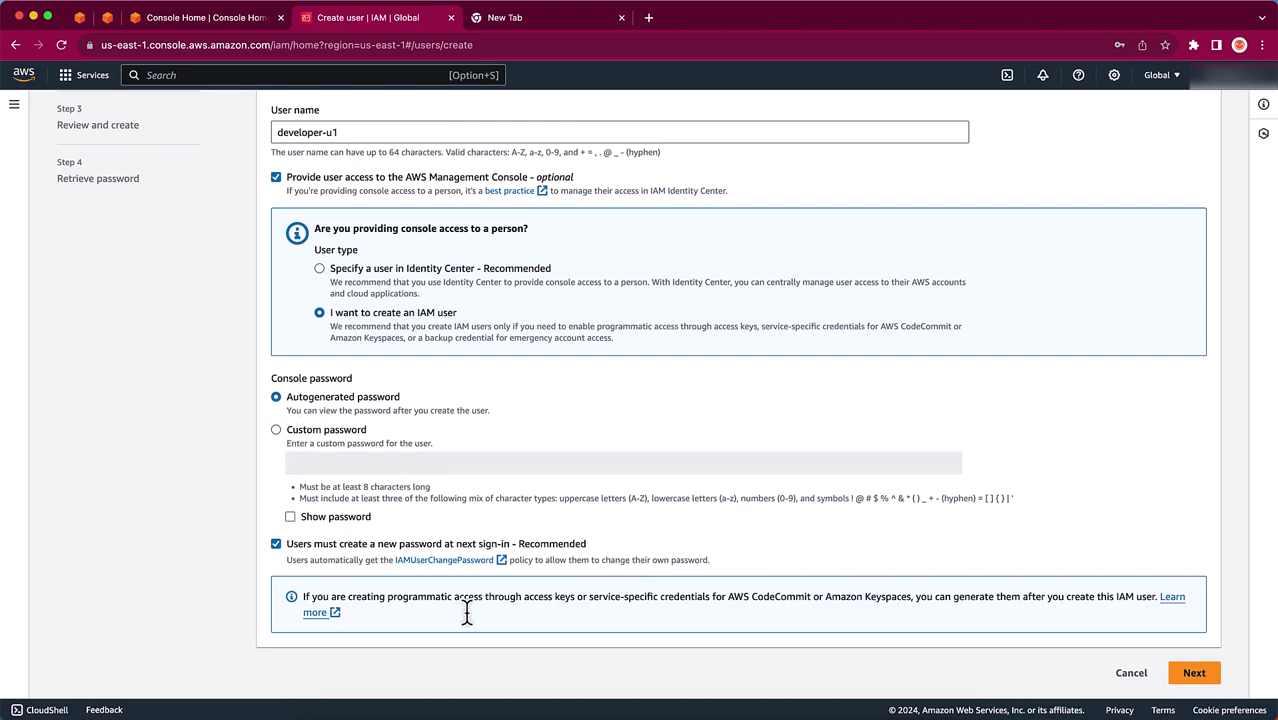
{"action": "left_click", "coordinate": [1209, 676]}
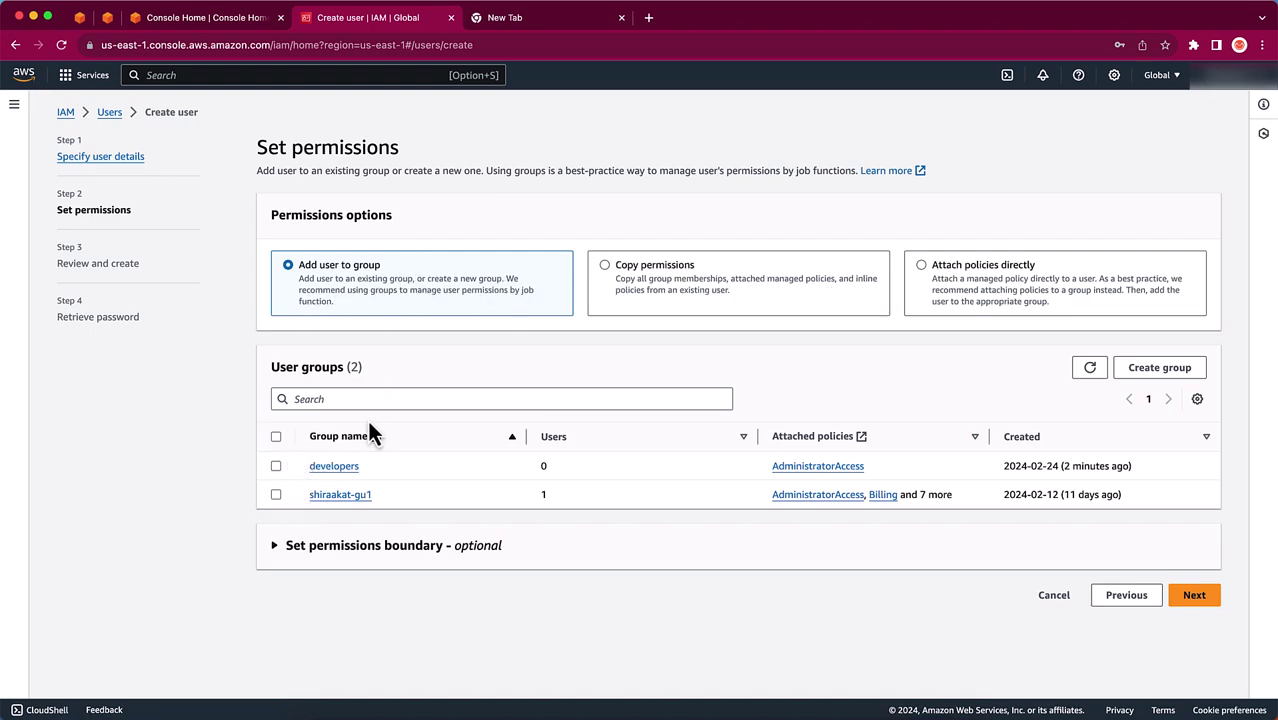
- Compare the copy-permissions and attach-policies-directly options for the new user
{"action": "left_click", "coordinate": [704, 288]}
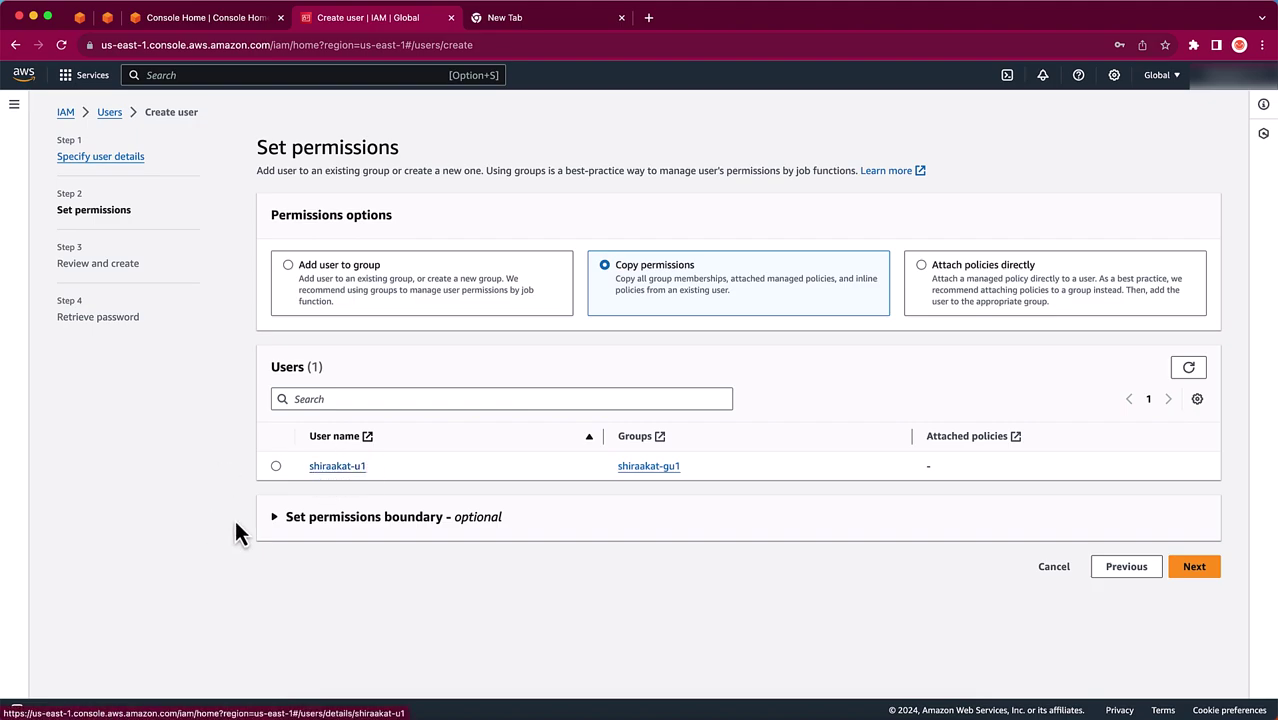
{"action": "left_click", "coordinate": [993, 286]}
{"action": "scroll", "coordinate": [445, 520], "scroll_direction": "down", "scroll_amount": 5}
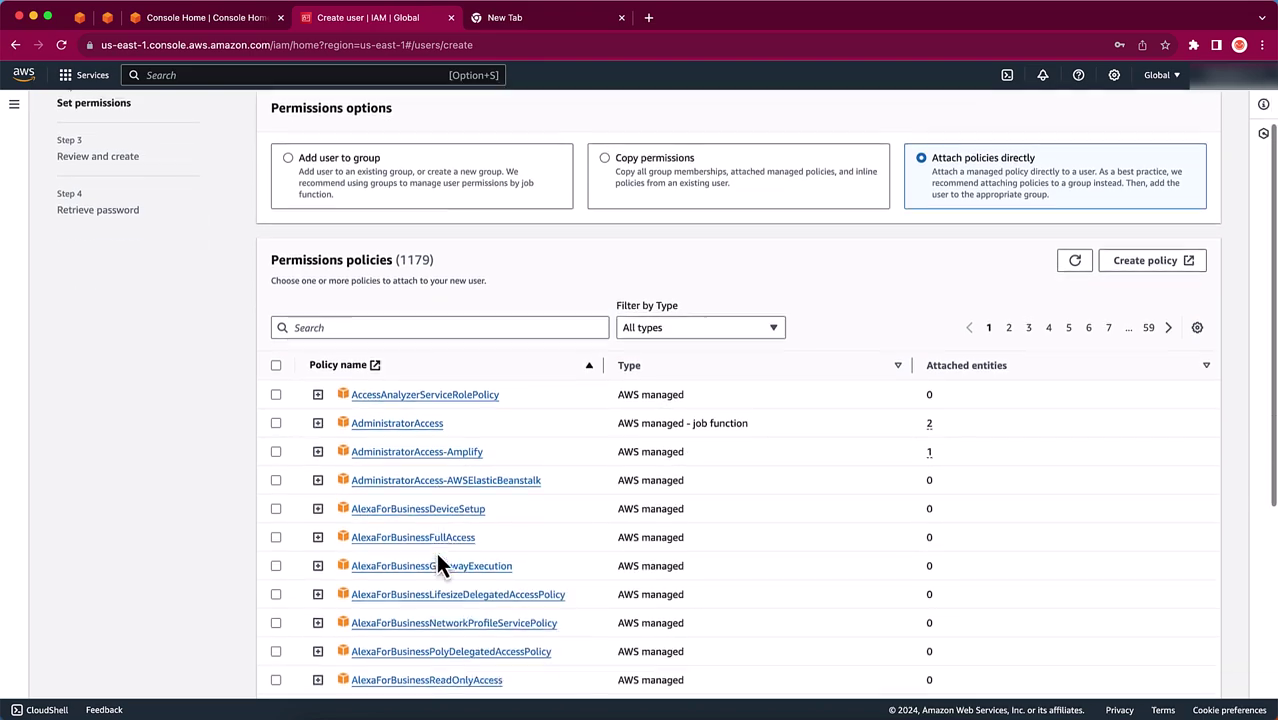
{"action": "scroll", "coordinate": [431, 411], "scroll_direction": "up", "scroll_amount": 3}
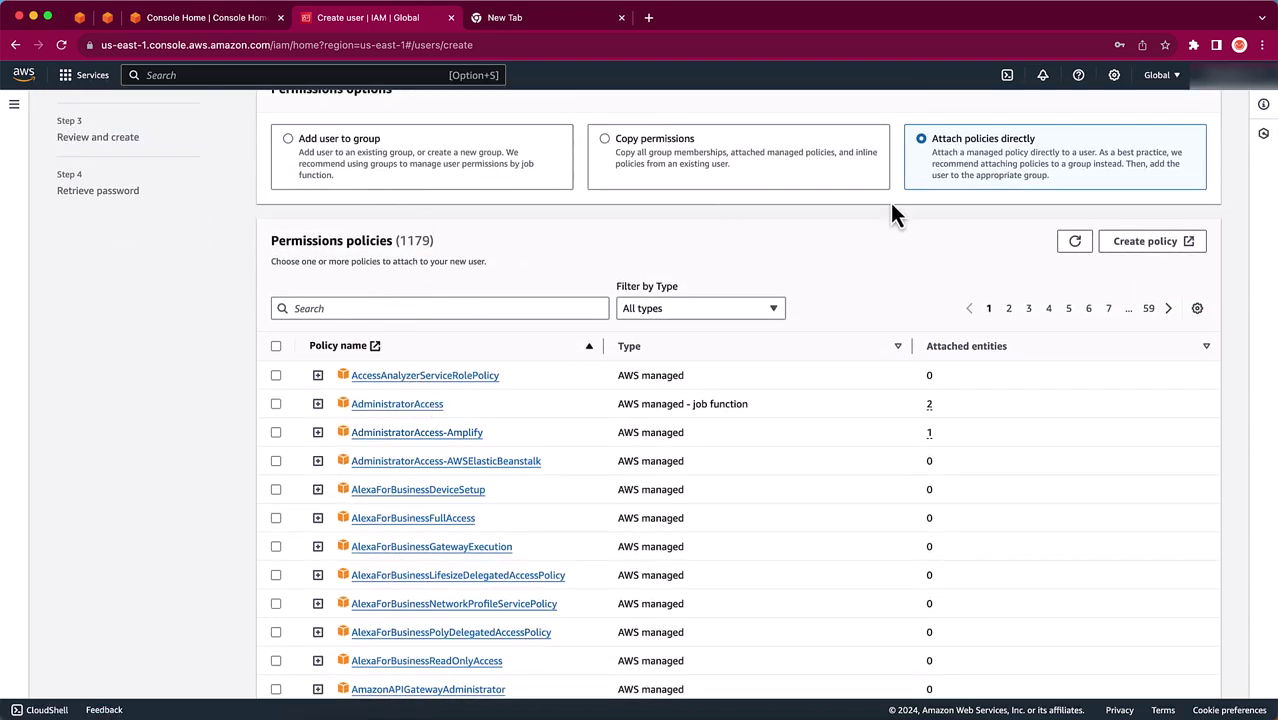
- Add the user to the developers group and proceed to the review page
{"action": "left_click", "coordinate": [419, 188]}
{"action": "left_click", "coordinate": [276, 467]}
{"action": "left_click", "coordinate": [390, 546]}
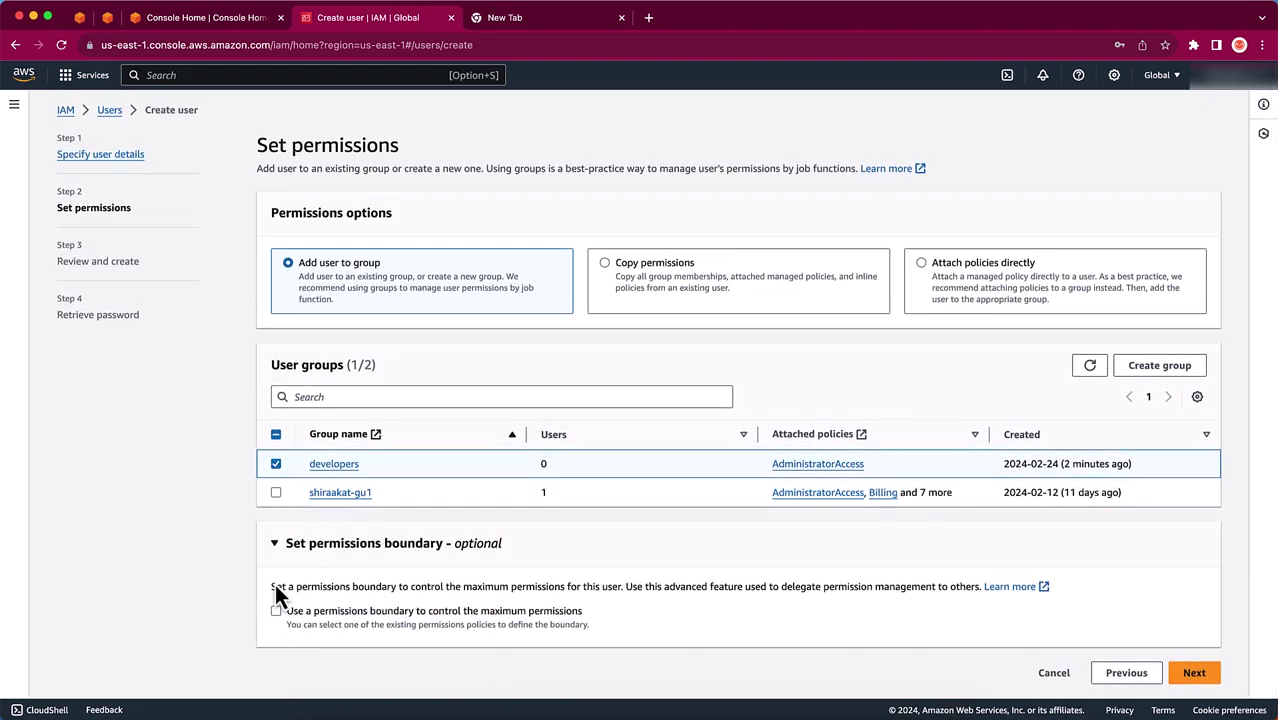
{"action": "left_click", "coordinate": [1196, 674]}
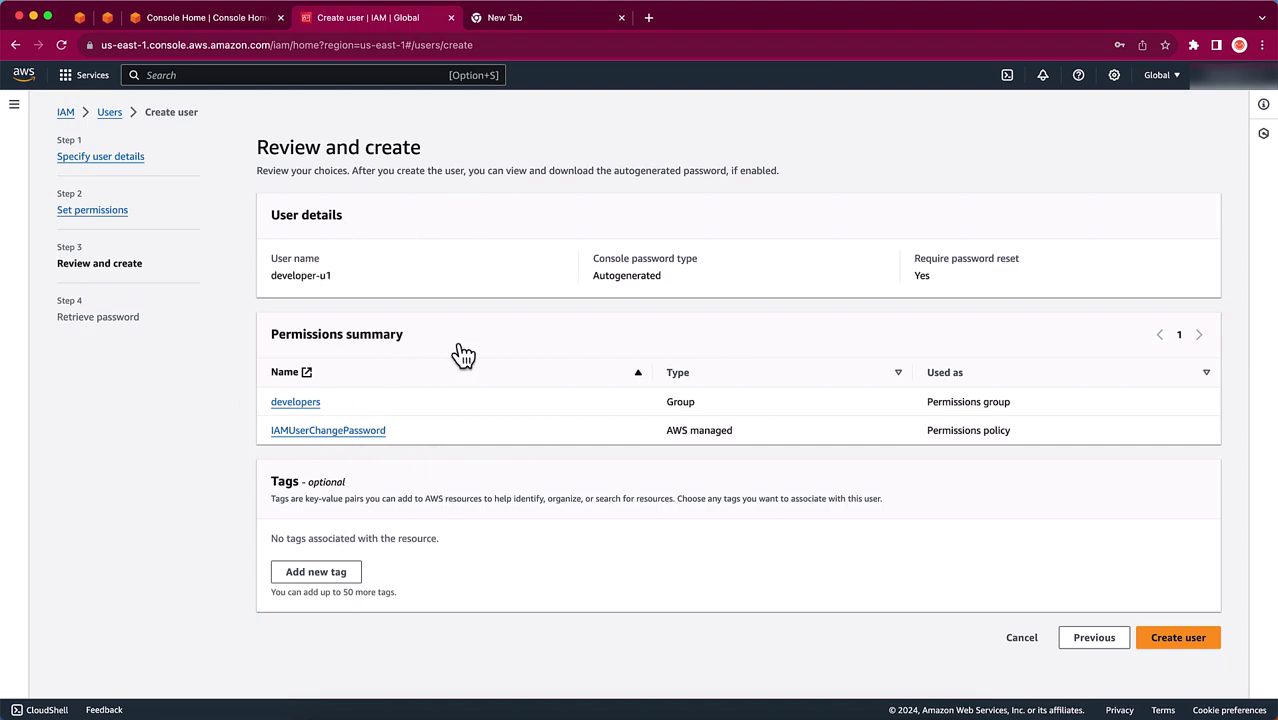
- Review developer-u1's details and permissions summary, then create the user
{"action": "triple_click", "coordinate": [305, 345]}
{"action": "left_click_drag", "start_coordinate": [280, 214], "coordinate": [727, 268]}
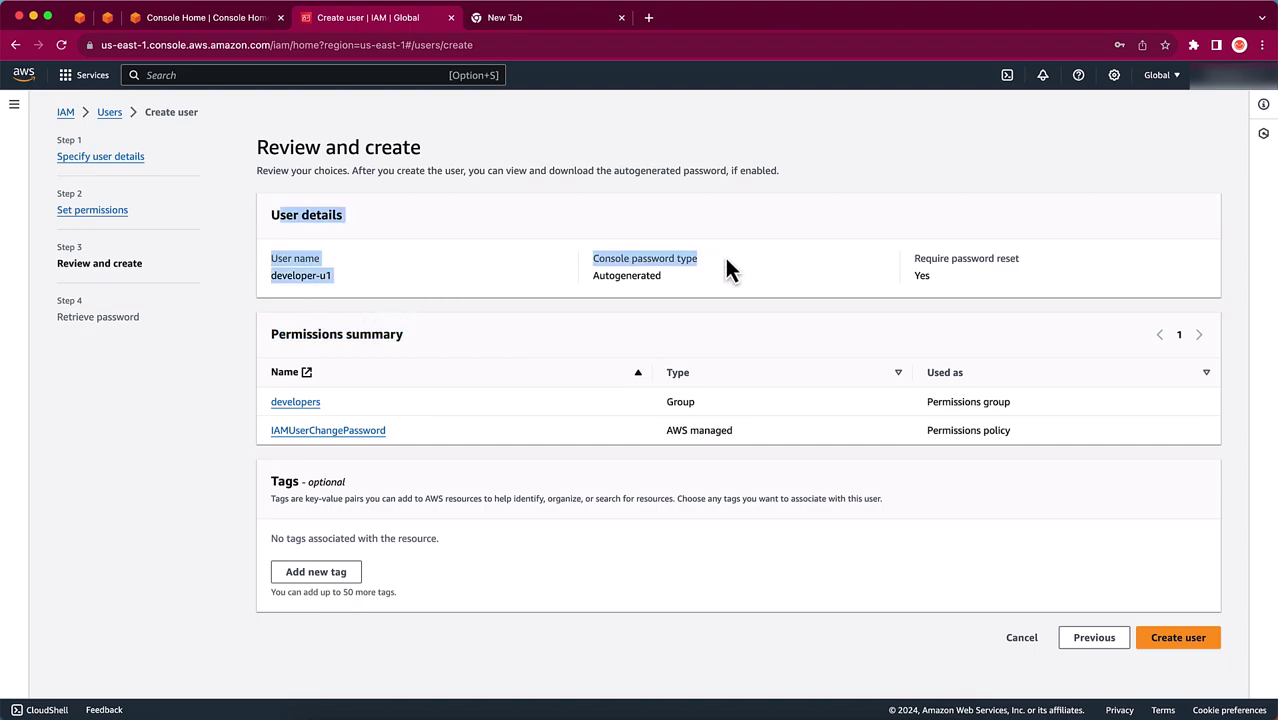
{"action": "left_click", "coordinate": [778, 290]}
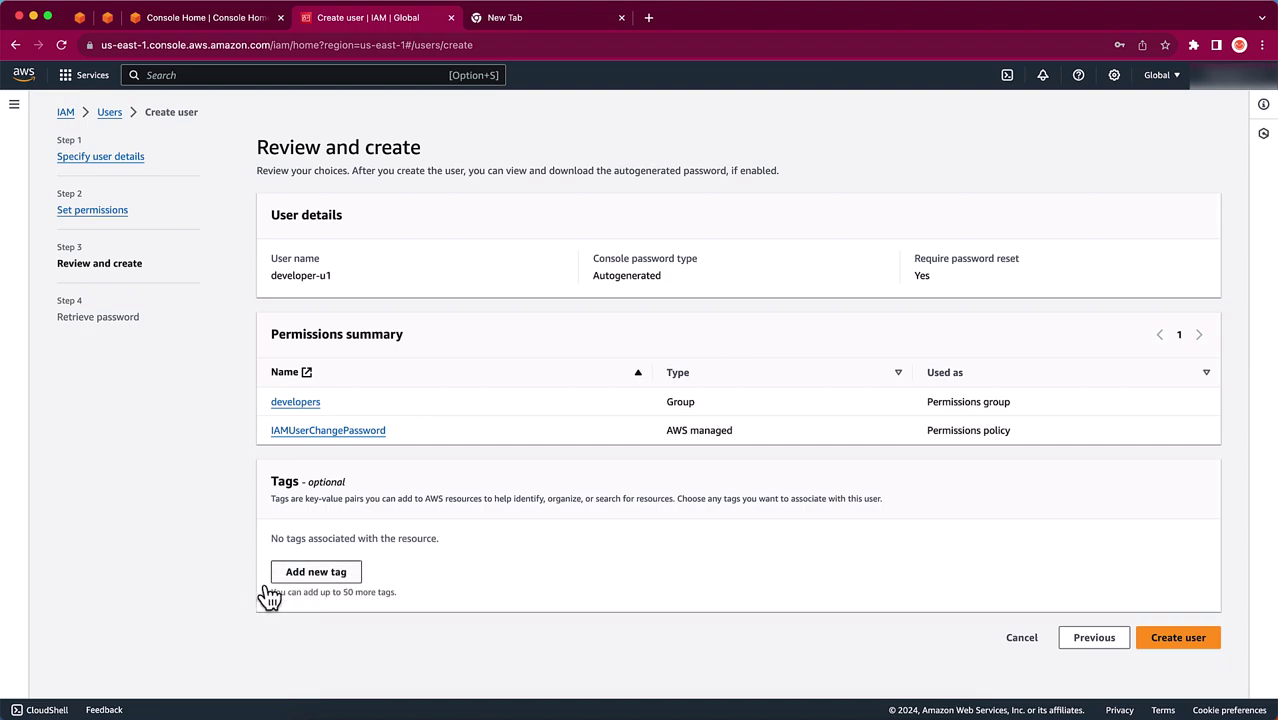
{"action": "left_click", "coordinate": [1182, 645]}
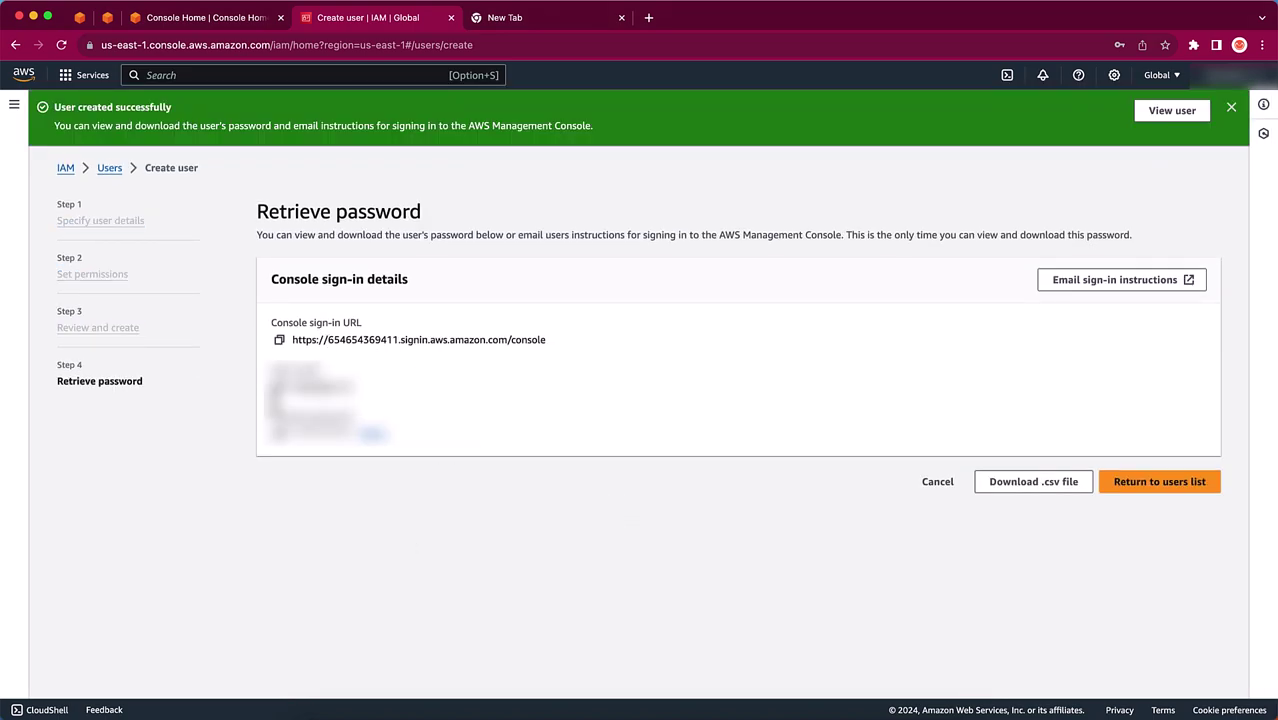
- Inspect the console sign-in URL, user name and password shown for the new user
{"action": "left_click_drag", "start_coordinate": [280, 345], "coordinate": [488, 345]}
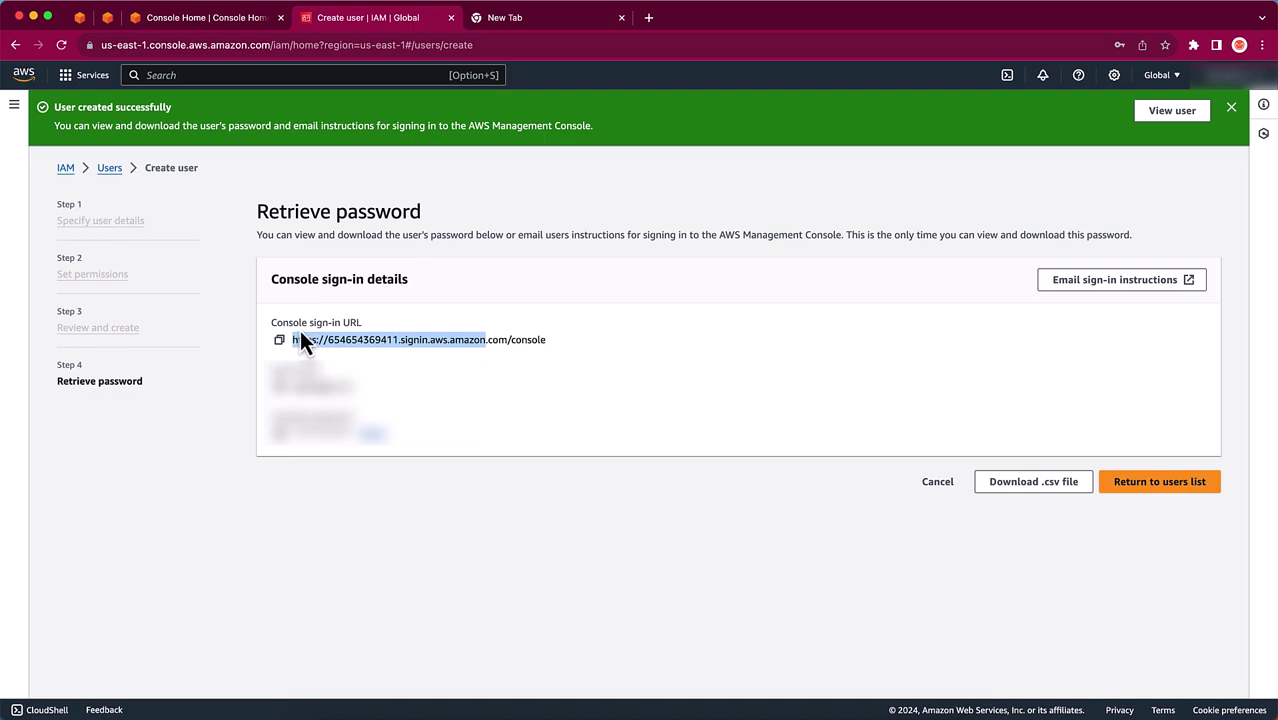
{"action": "left_click_drag", "start_coordinate": [272, 323], "coordinate": [371, 332]}
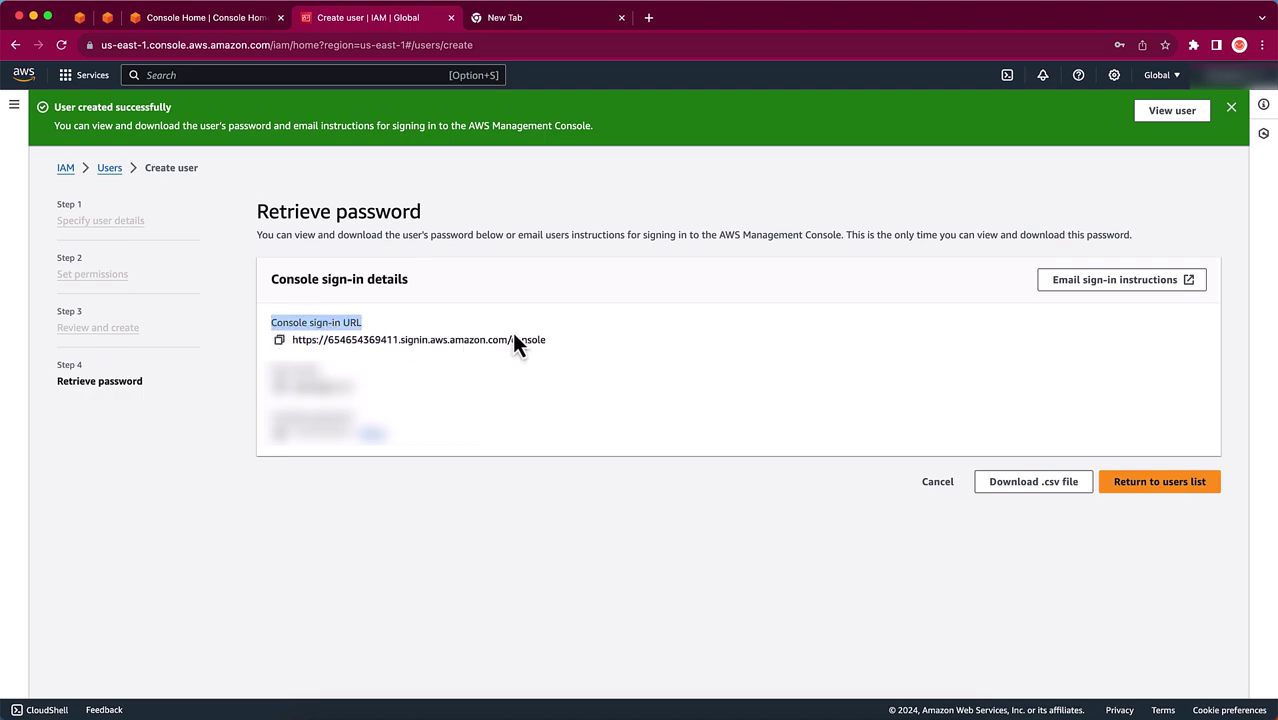
{"action": "left_click", "coordinate": [298, 408]}
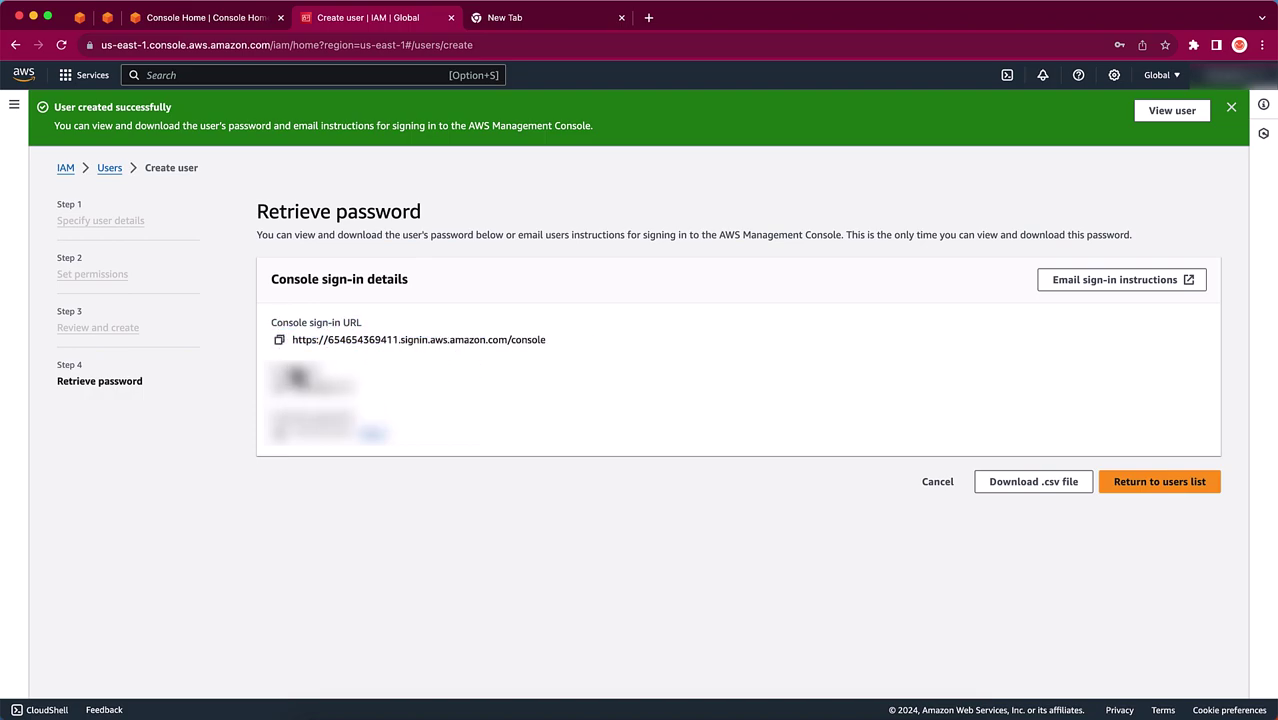
{"action": "left_click_drag", "start_coordinate": [272, 372], "coordinate": [328, 380]}
{"action": "double_click", "coordinate": [310, 386]}
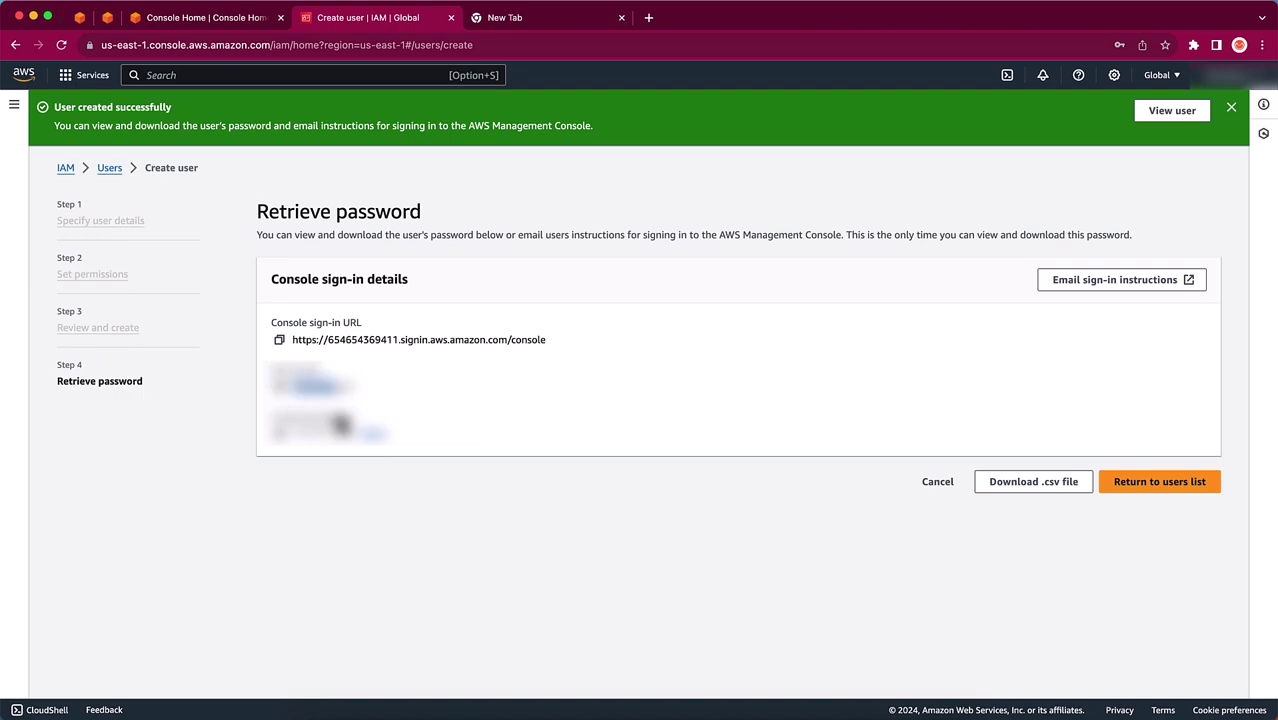
{"action": "left_click_drag", "start_coordinate": [268, 416], "coordinate": [352, 418]}
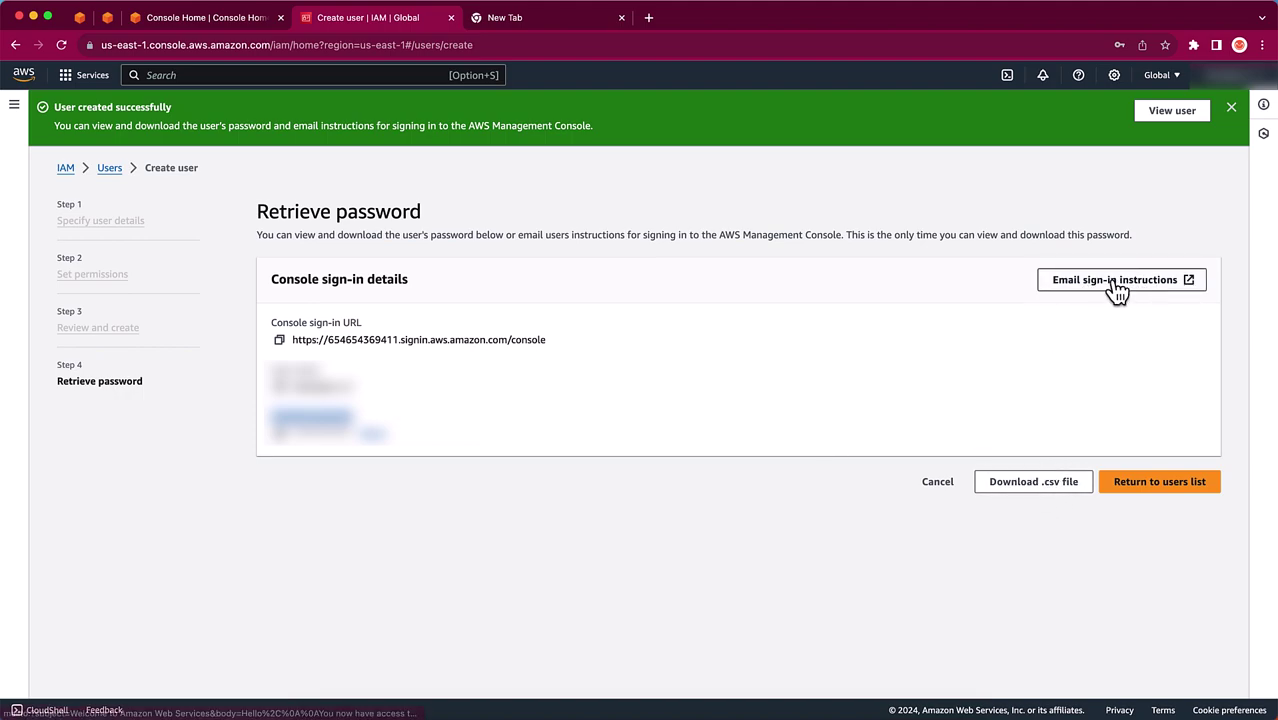
- Download developer-u1_credentials.csv, copy the password, and return to the users list
{"action": "left_click", "coordinate": [1012, 481]}
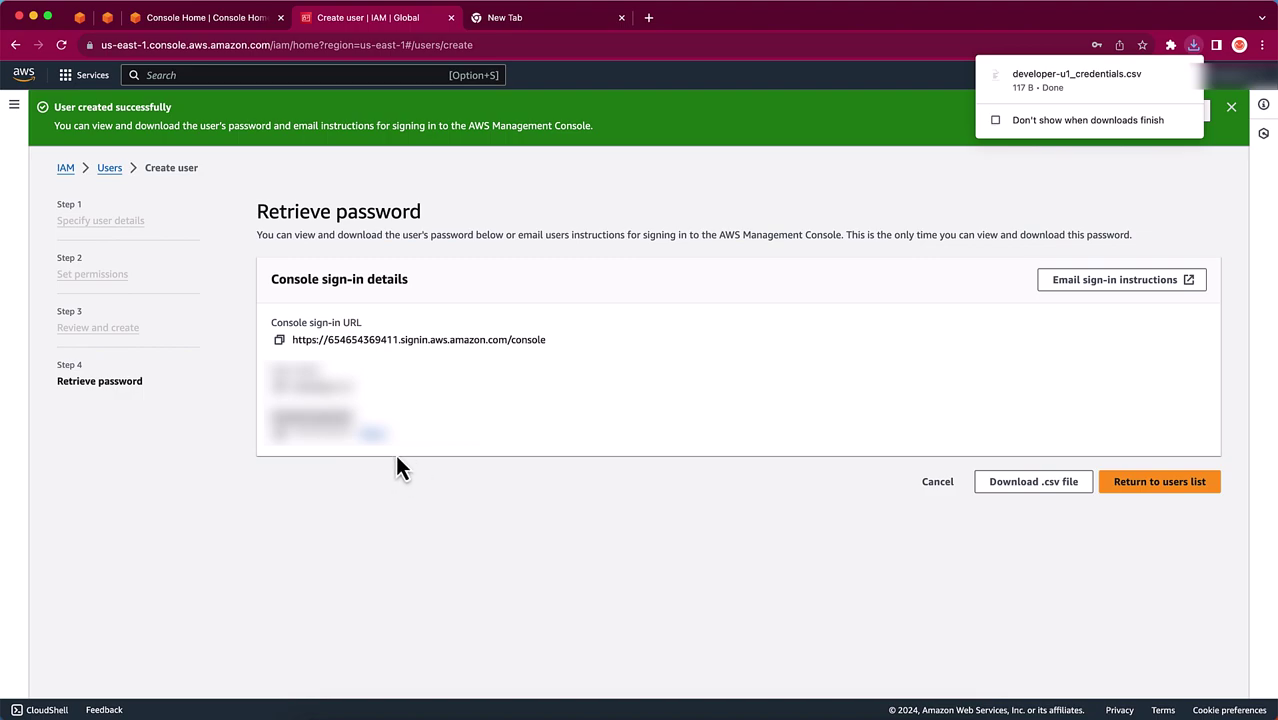
{"action": "left_click", "coordinate": [286, 440]}
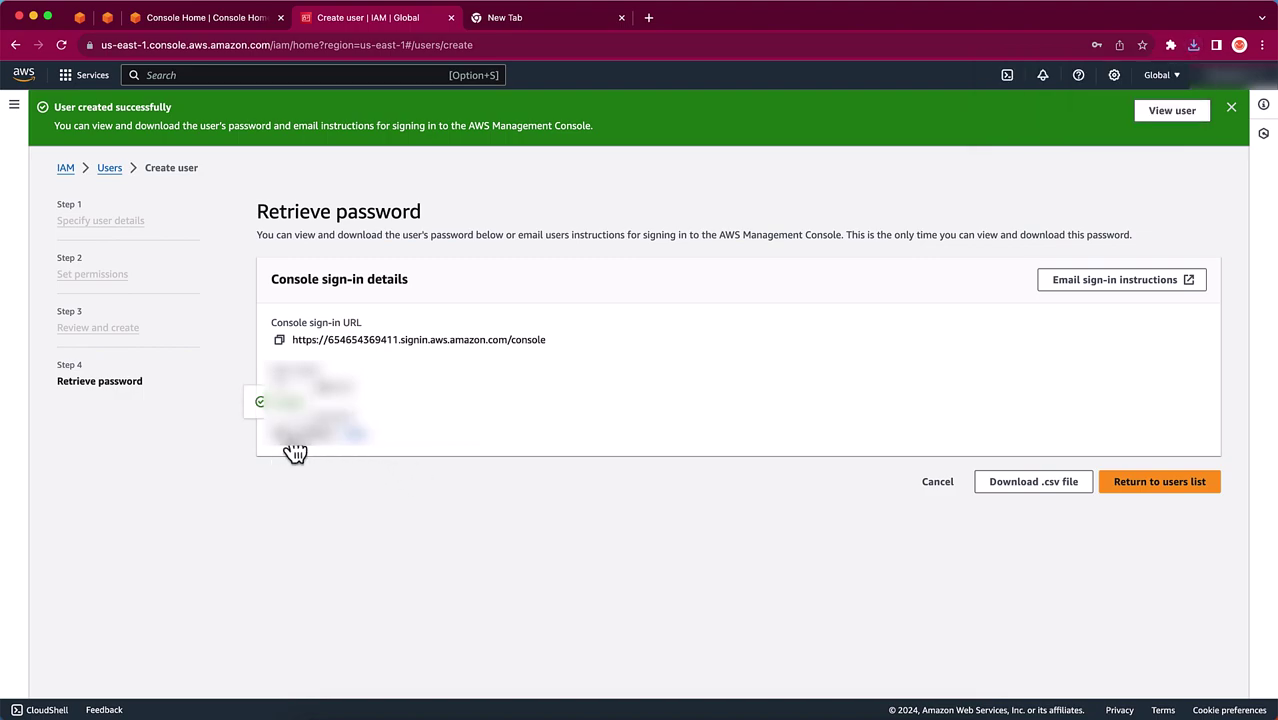
{"action": "left_click", "coordinate": [1160, 482]}
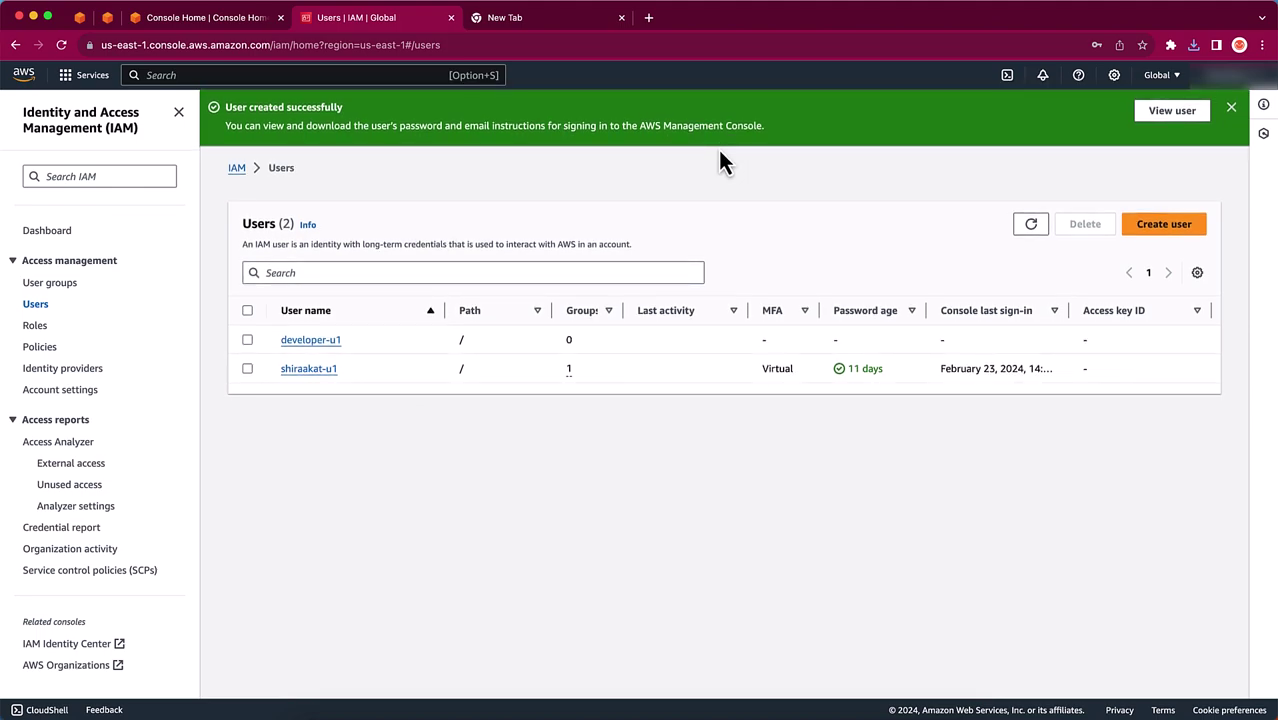
- Dismiss the success banner and sign out from the account menu
{"action": "left_click", "coordinate": [1232, 109]}
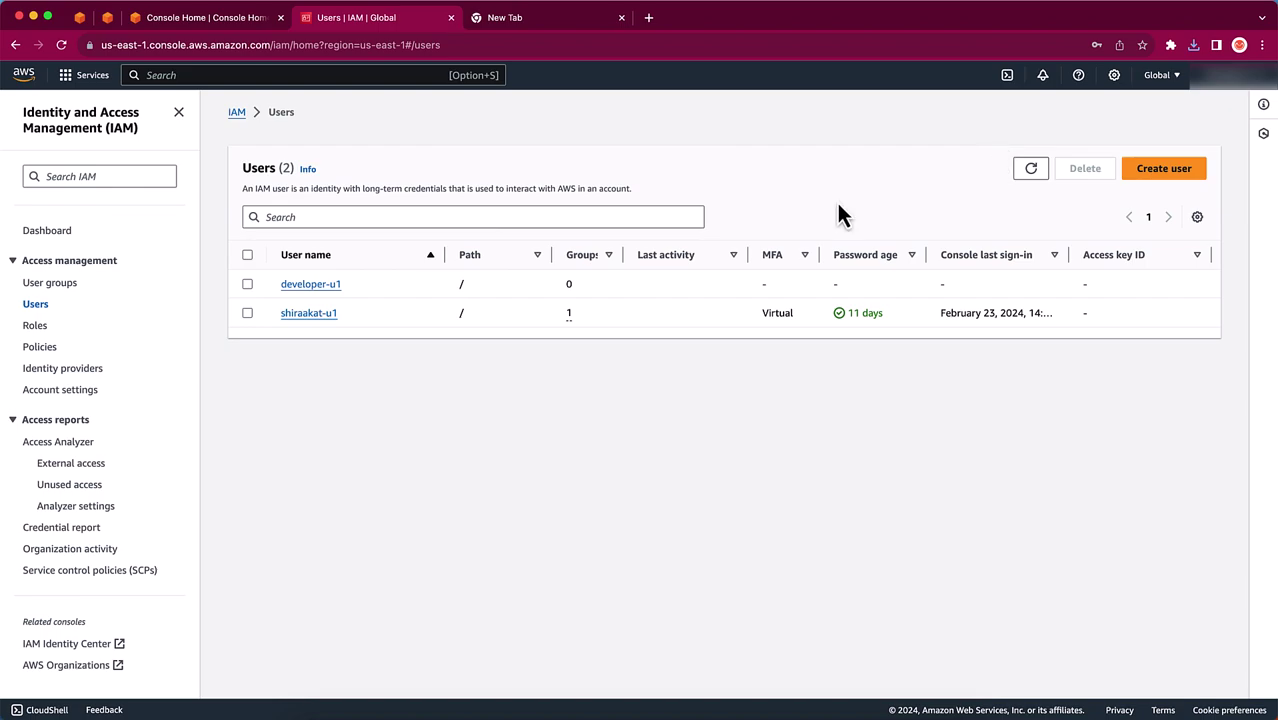
{"action": "left_click", "coordinate": [1230, 75]}
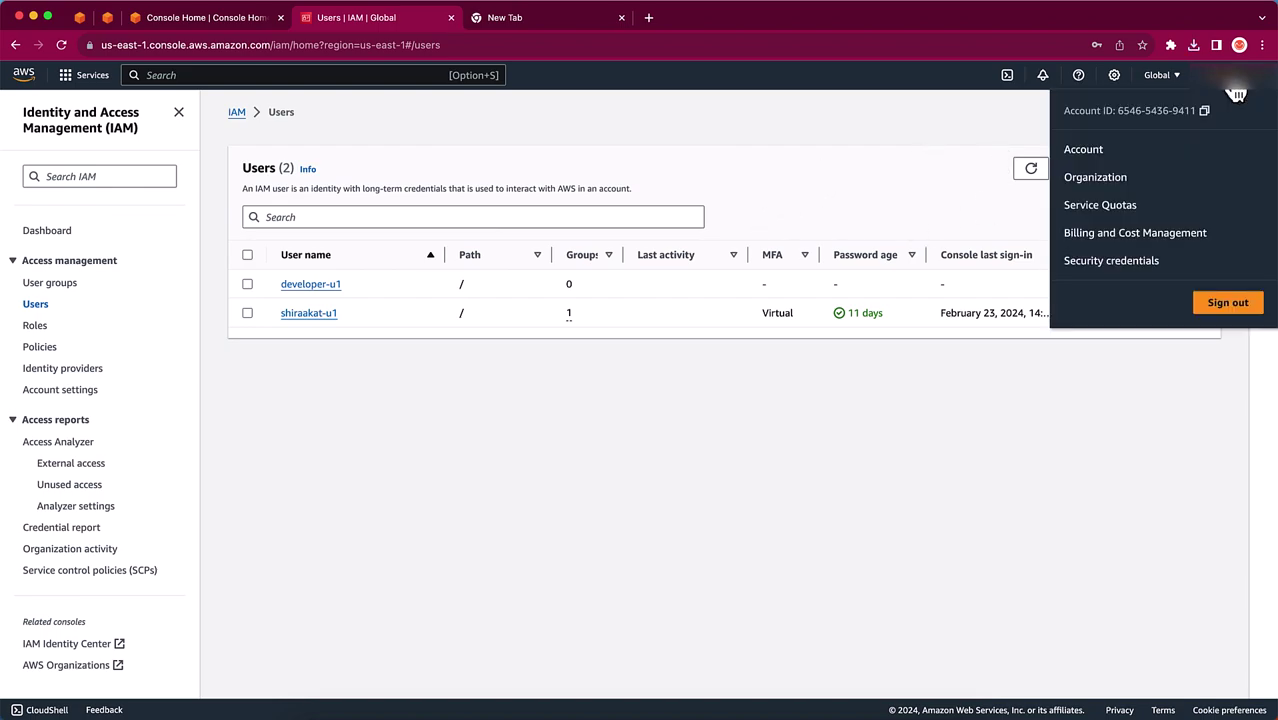
{"action": "left_click", "coordinate": [1228, 304]}
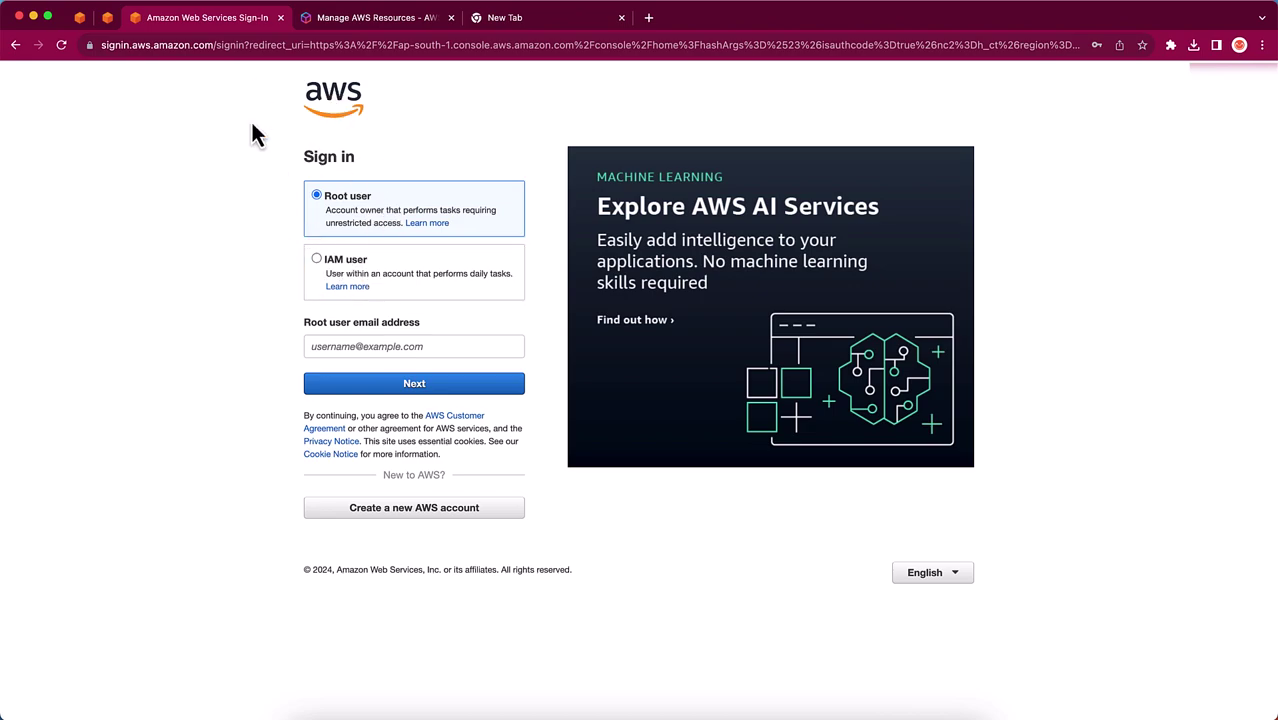
- Open the console sign-in page and choose IAM user sign-in
{"action": "left_click", "coordinate": [386, 22]}
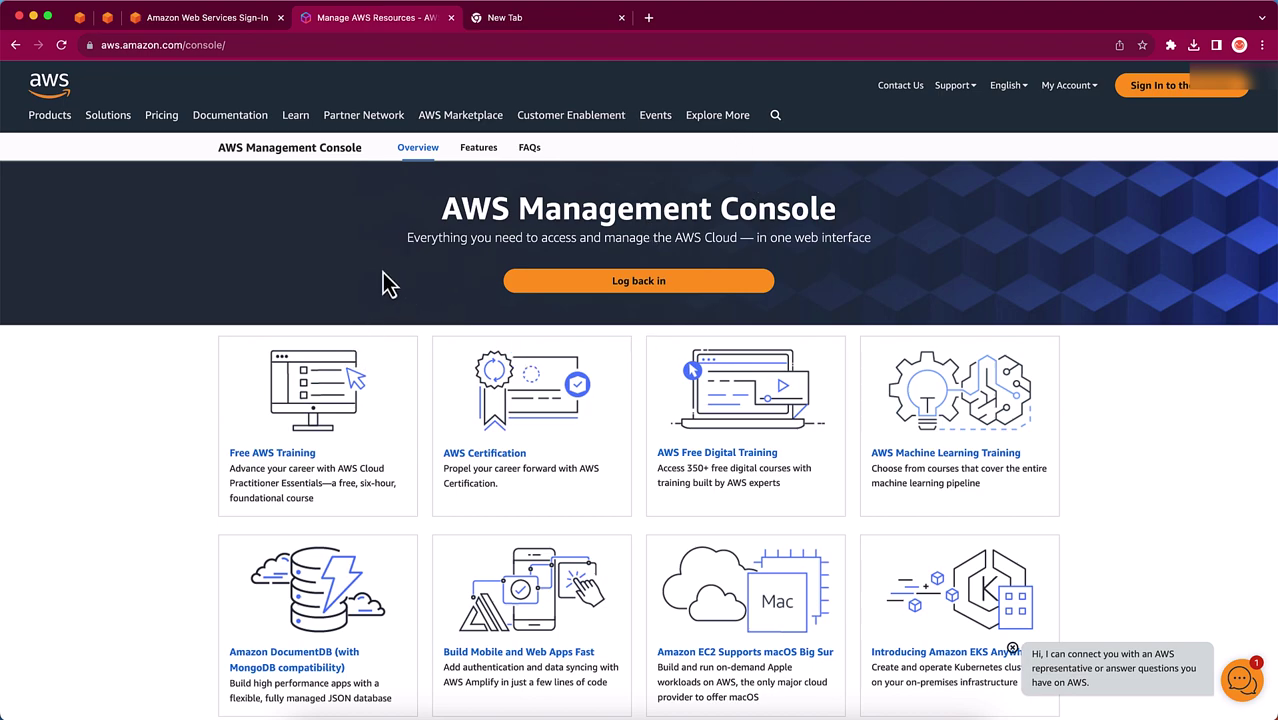
{"action": "left_click", "coordinate": [1165, 100]}
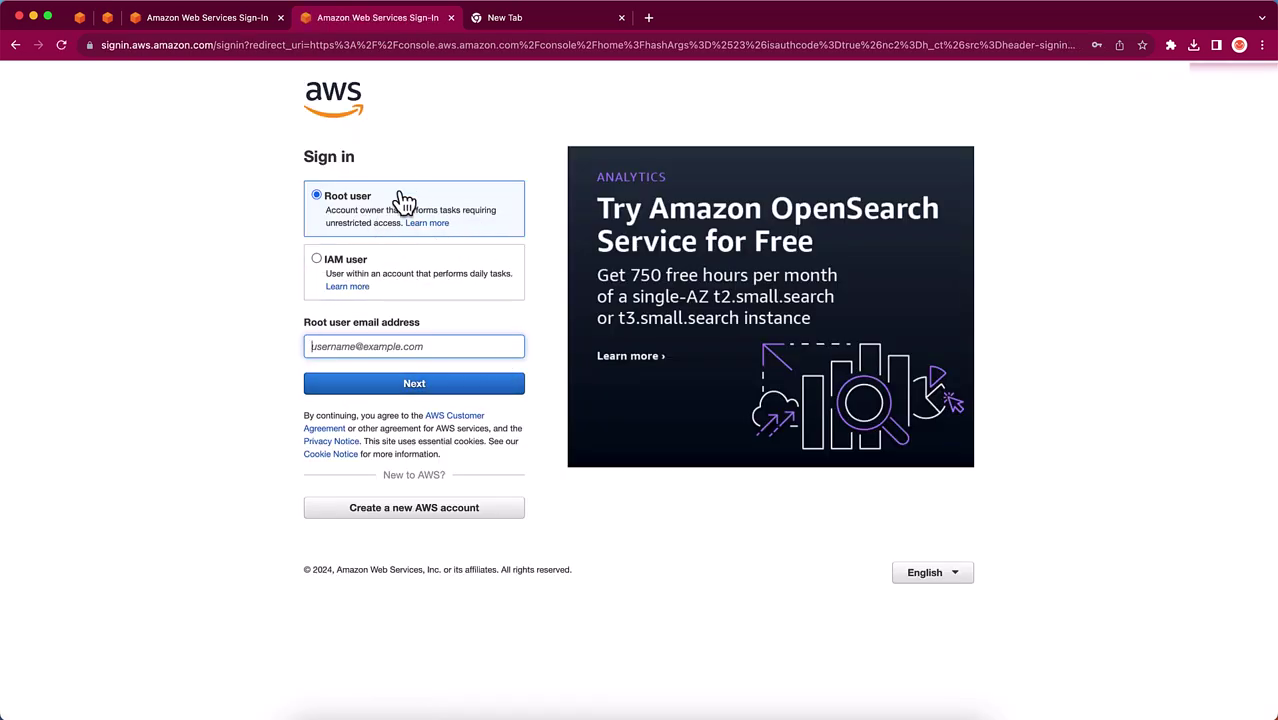
{"action": "left_click", "coordinate": [346, 273]}
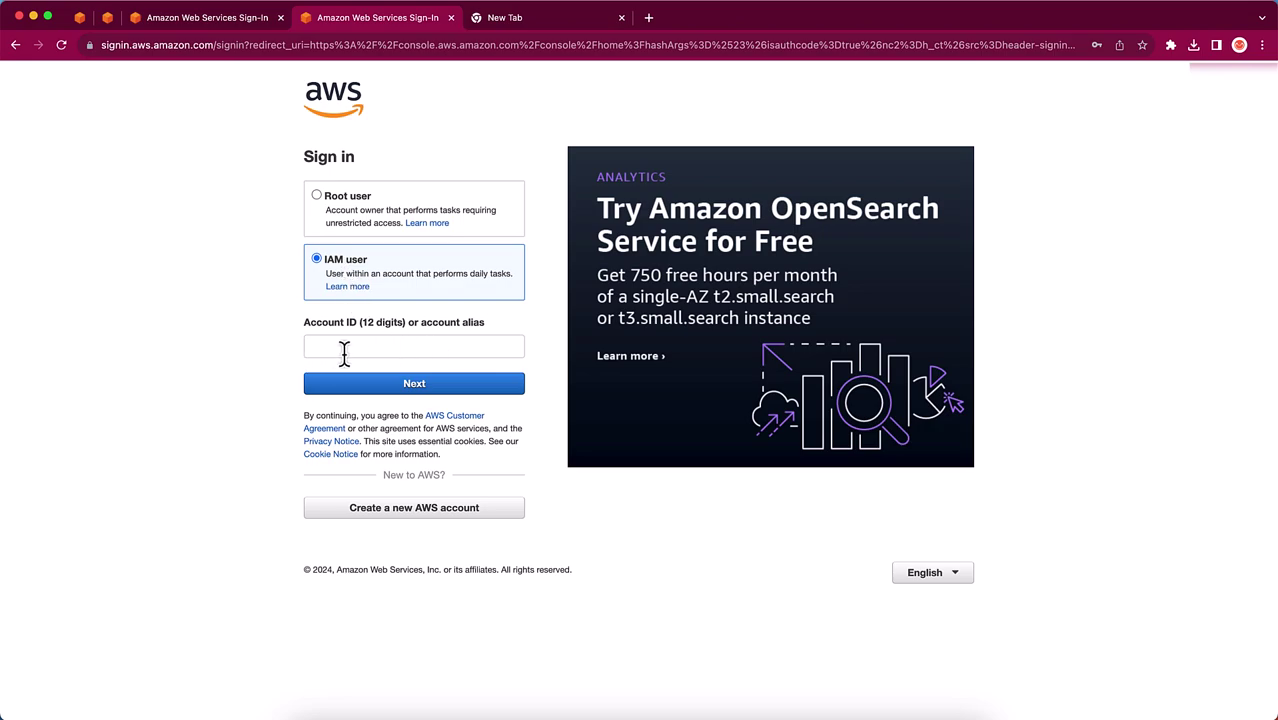
{"action": "left_click_drag", "start_coordinate": [290, 334], "coordinate": [336, 340]}
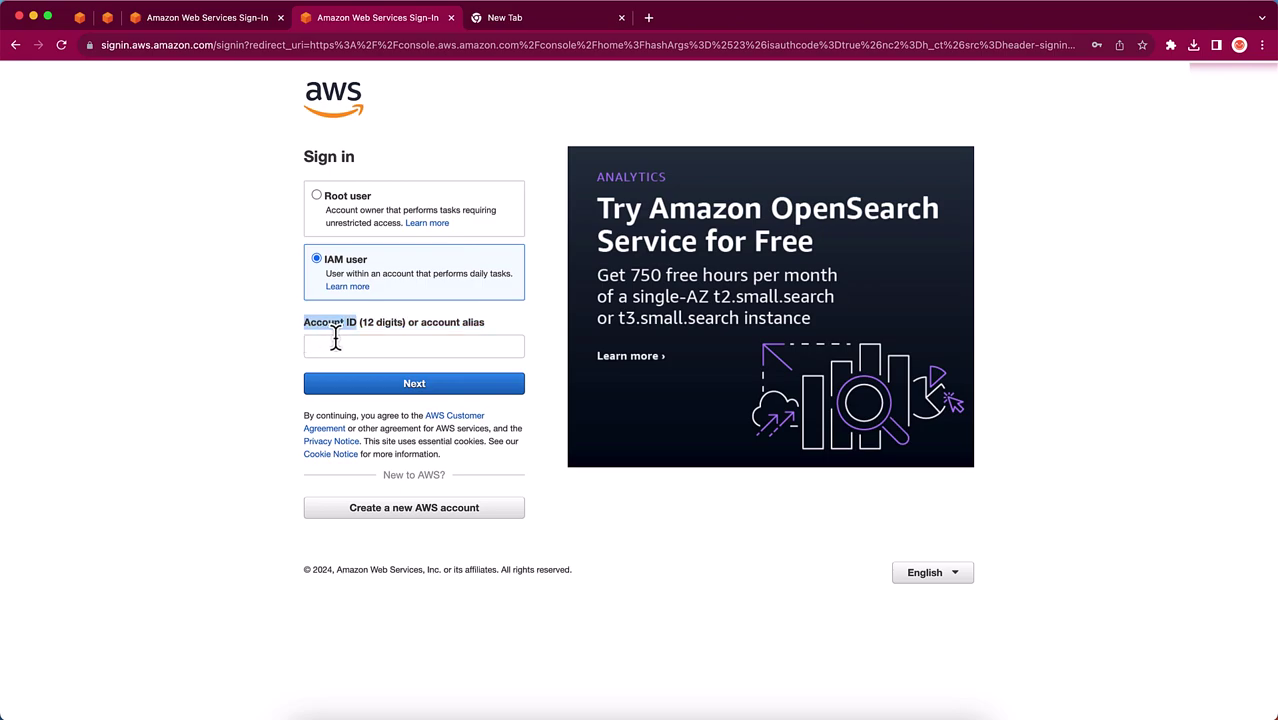
{"action": "left_click", "coordinate": [185, 160]}
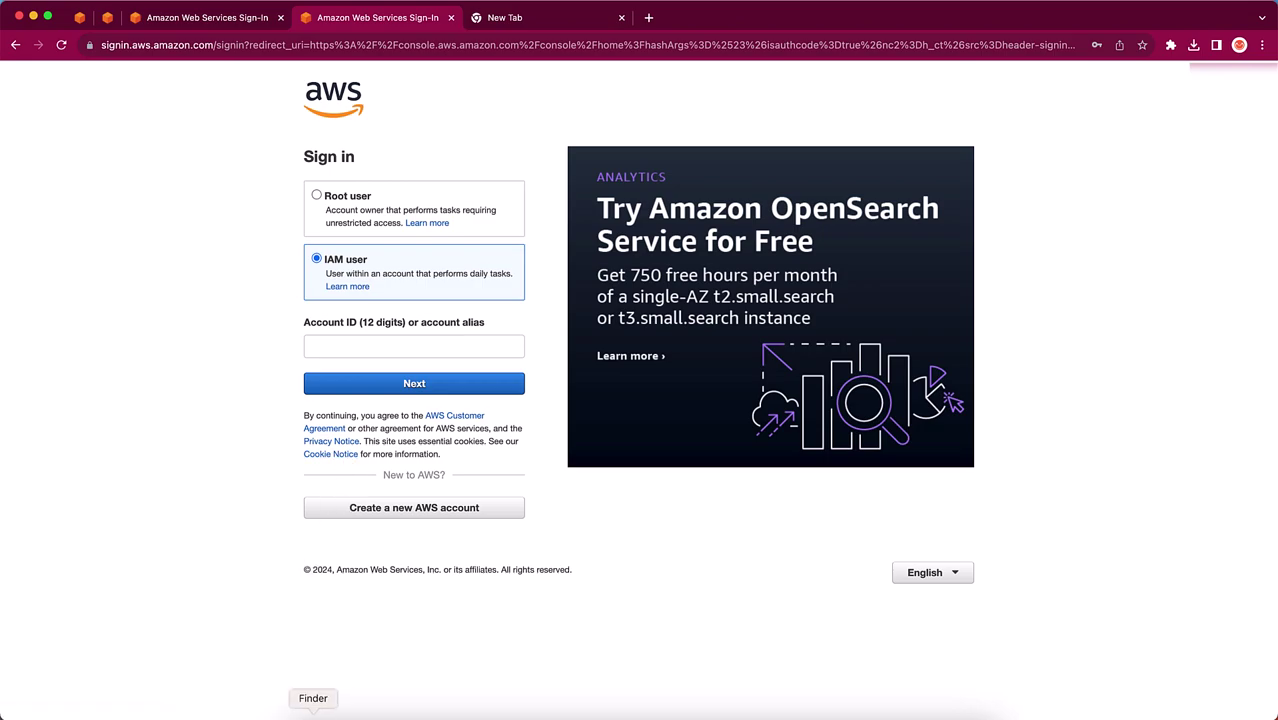
- Fill in the saved account ID and submit it for the next sign-in step
{"action": "key", "text": "ctrl+Tab"}
{"action": "key", "text": "super+v"}
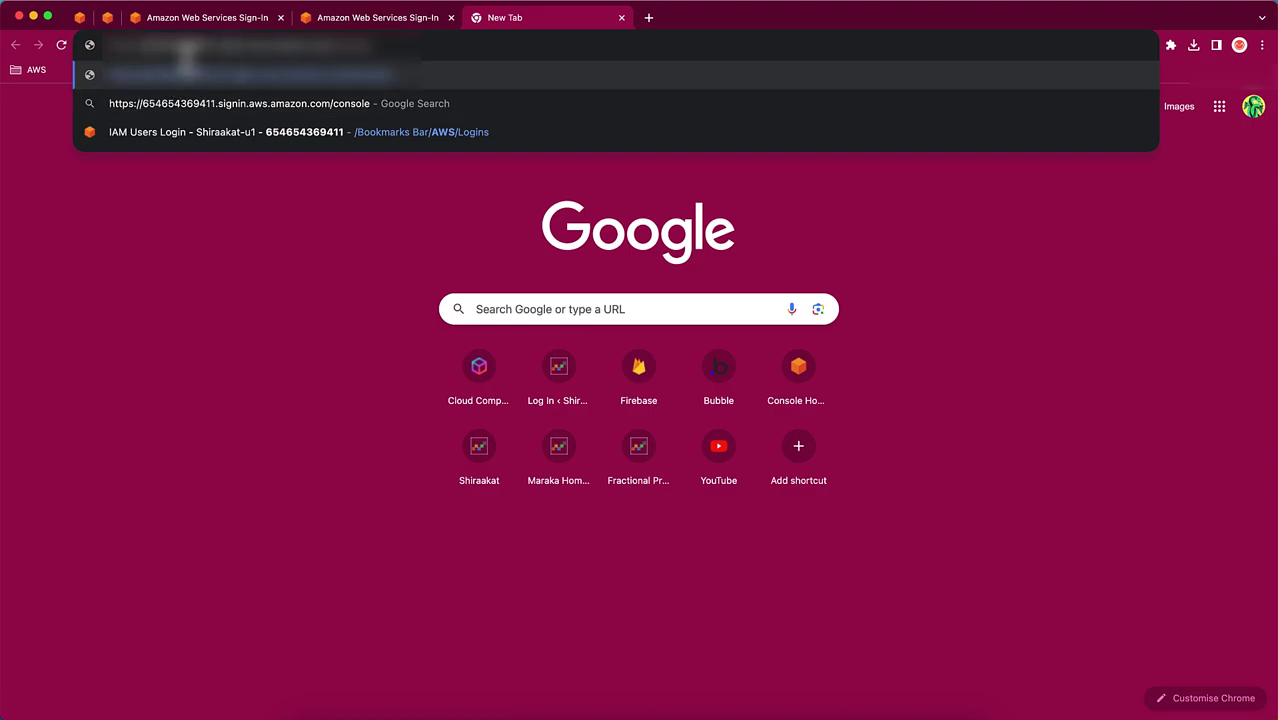
{"action": "left_click", "coordinate": [357, 18]}
{"action": "left_click", "coordinate": [352, 346]}
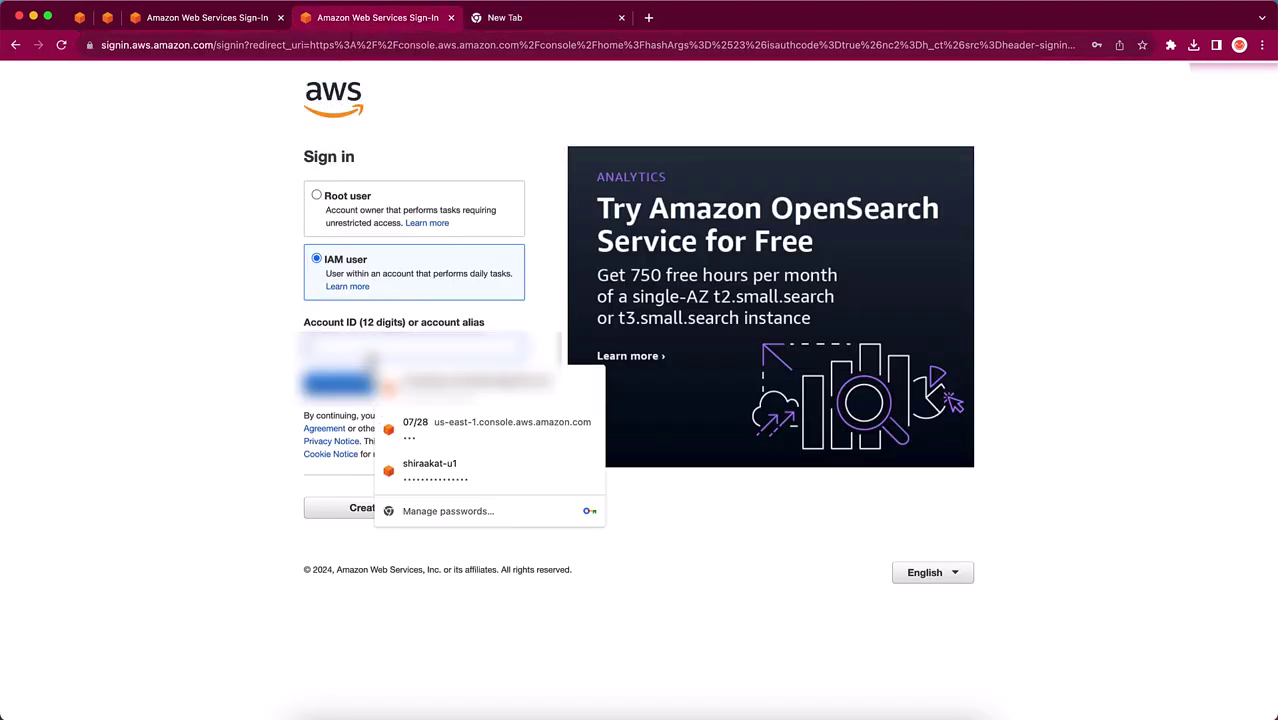
{"action": "left_click", "coordinate": [380, 386]}
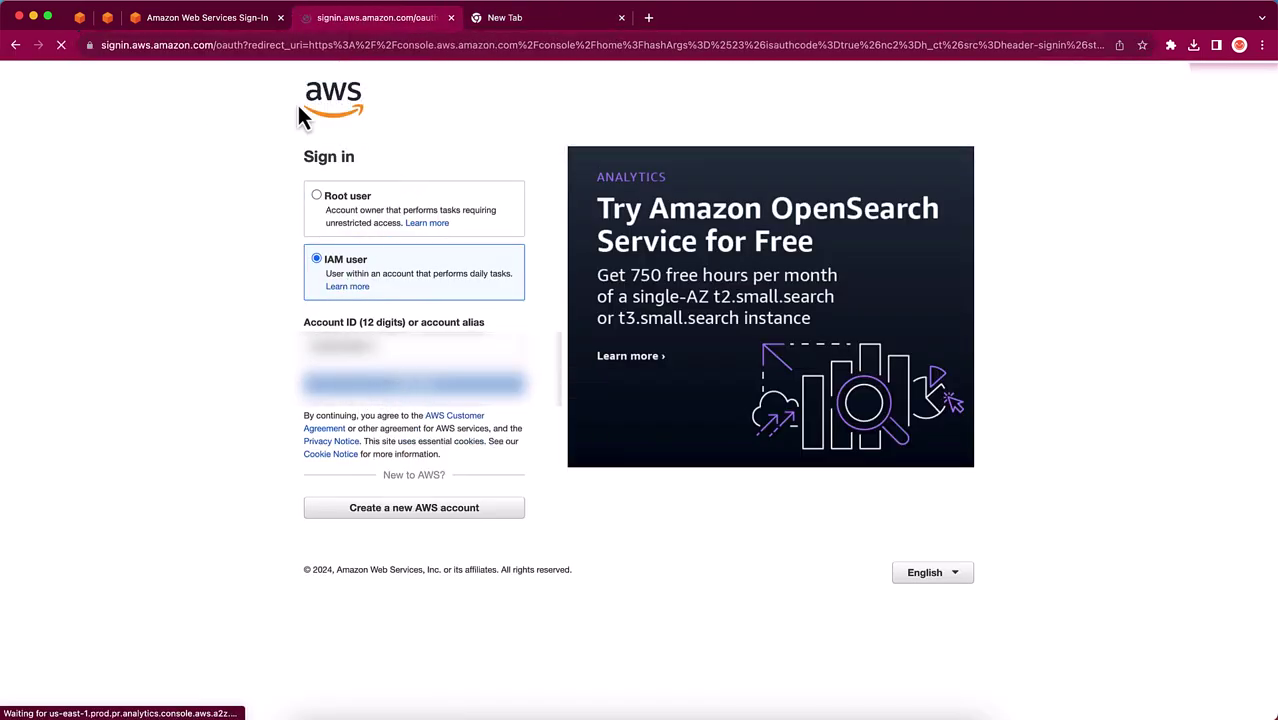
- Open the account's console sign-in page and enter the IAM user name
{"action": "left_click", "coordinate": [580, 22]}
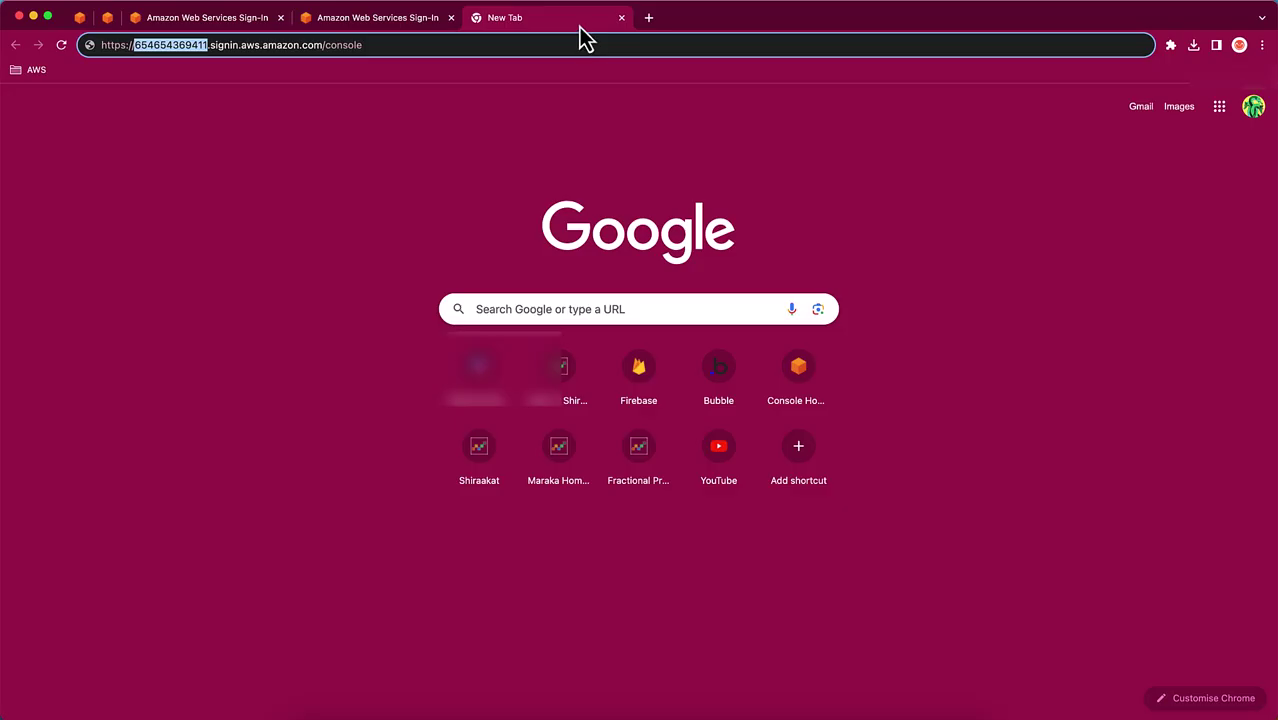
{"action": "key", "text": "Return"}
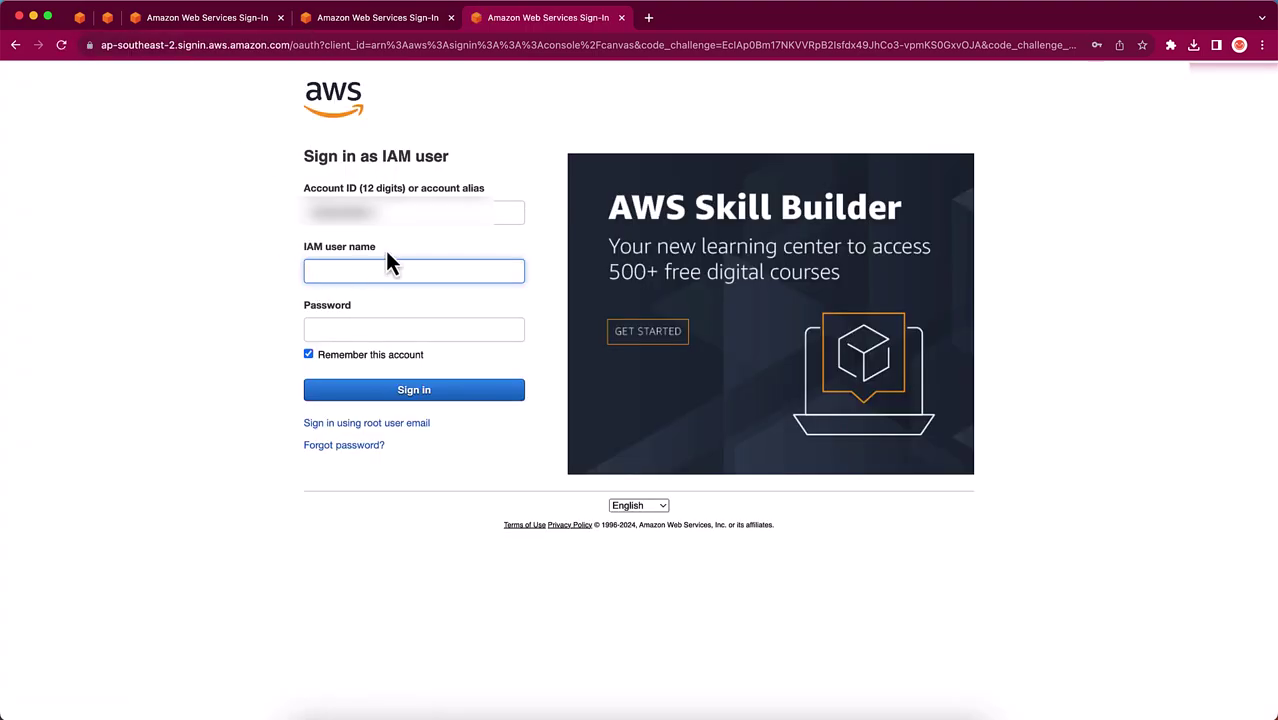
{"action": "left_click", "coordinate": [342, 271]}
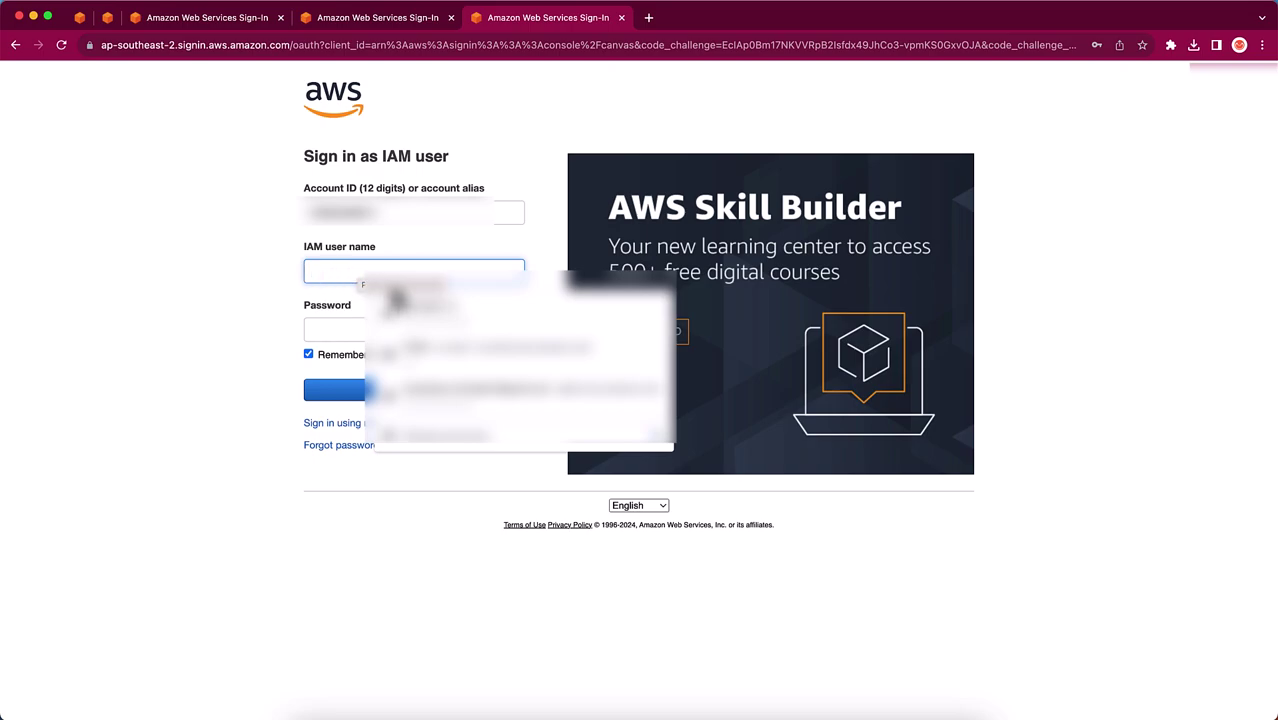
{"action": "type", "text": "admin"}
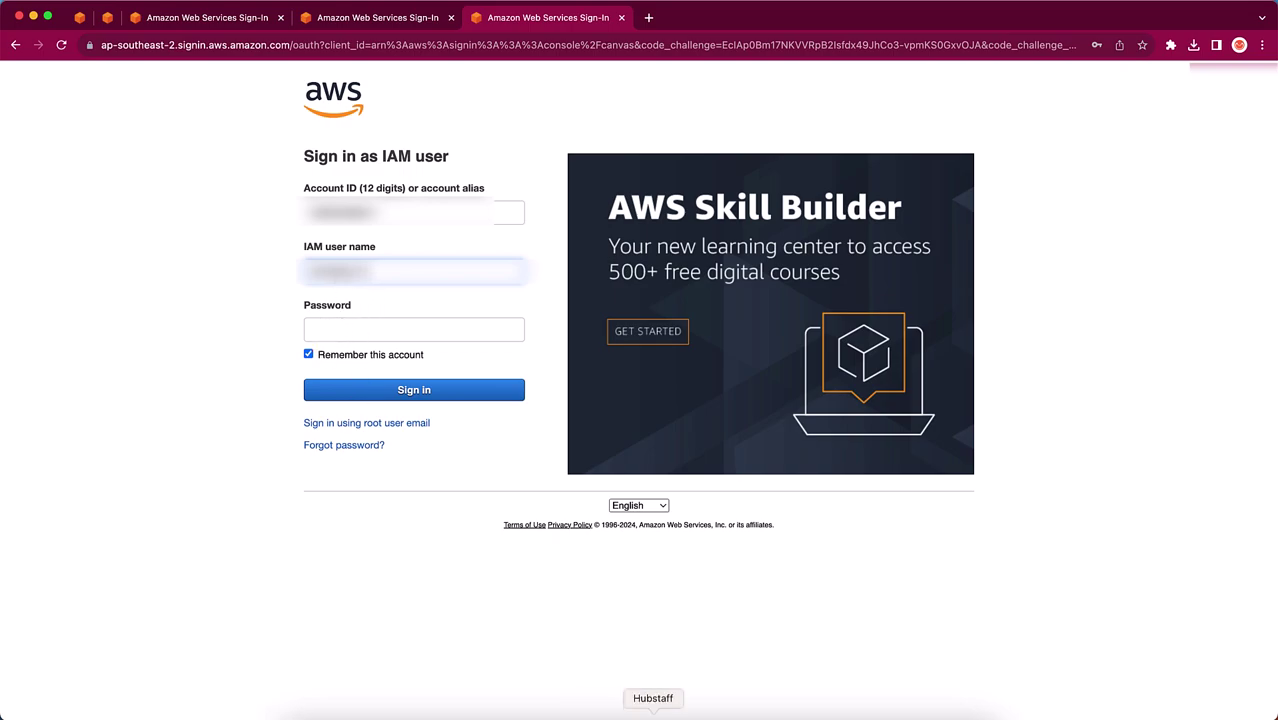
- Paste the password saved in the VS Code notes and sign in
{"action": "left_click", "coordinate": [555, 714]}
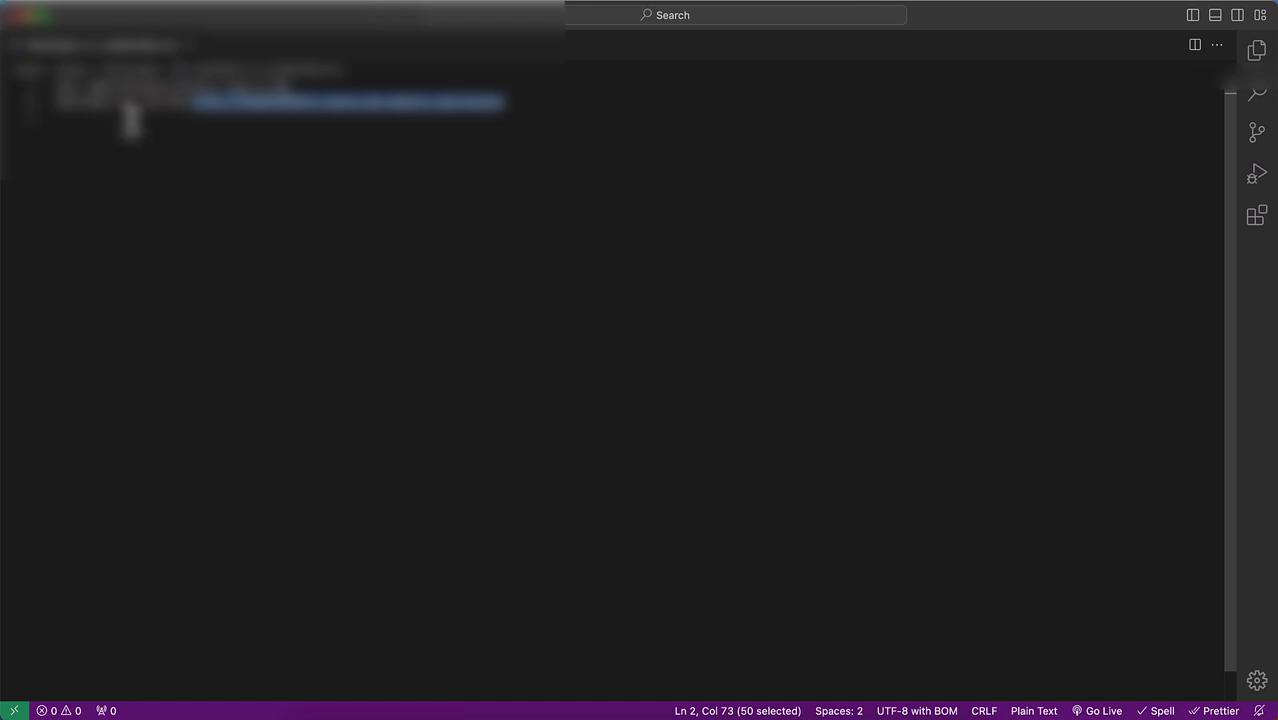
{"action": "double_click", "coordinate": [168, 104]}
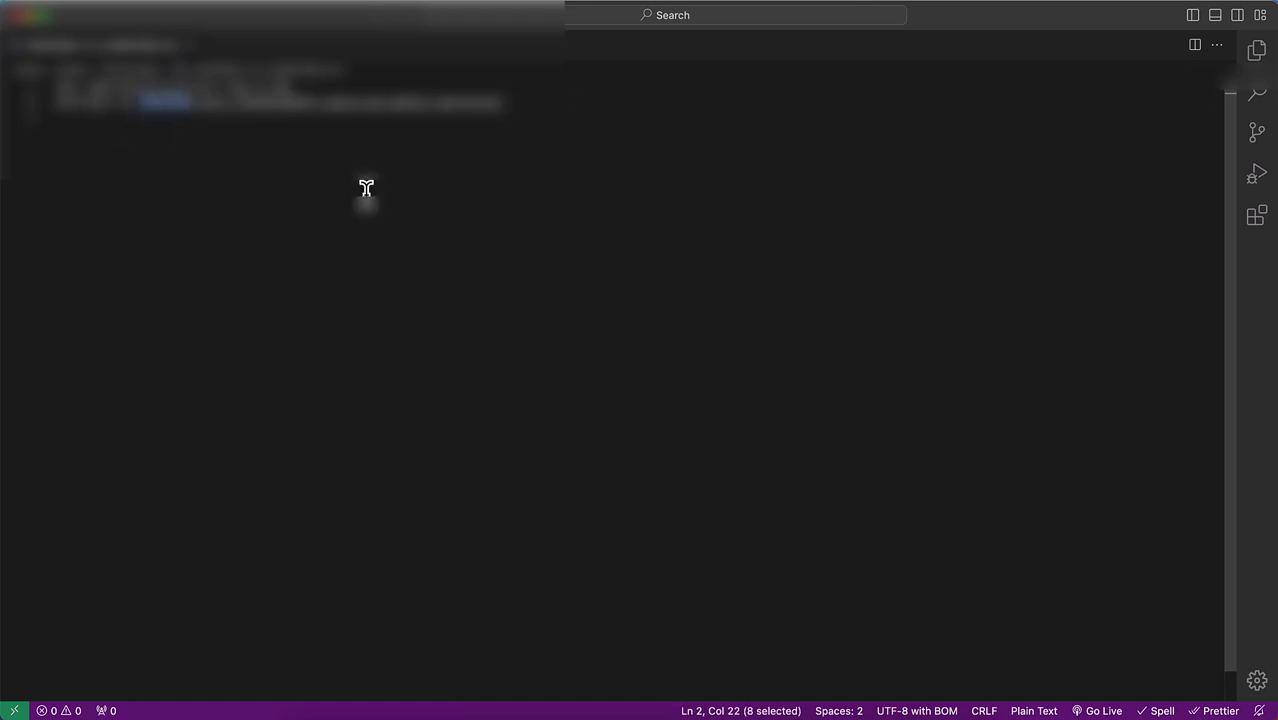
{"action": "key", "text": "super+Tab"}
{"action": "left_click", "coordinate": [380, 340]}
{"action": "key", "text": "super+v"}
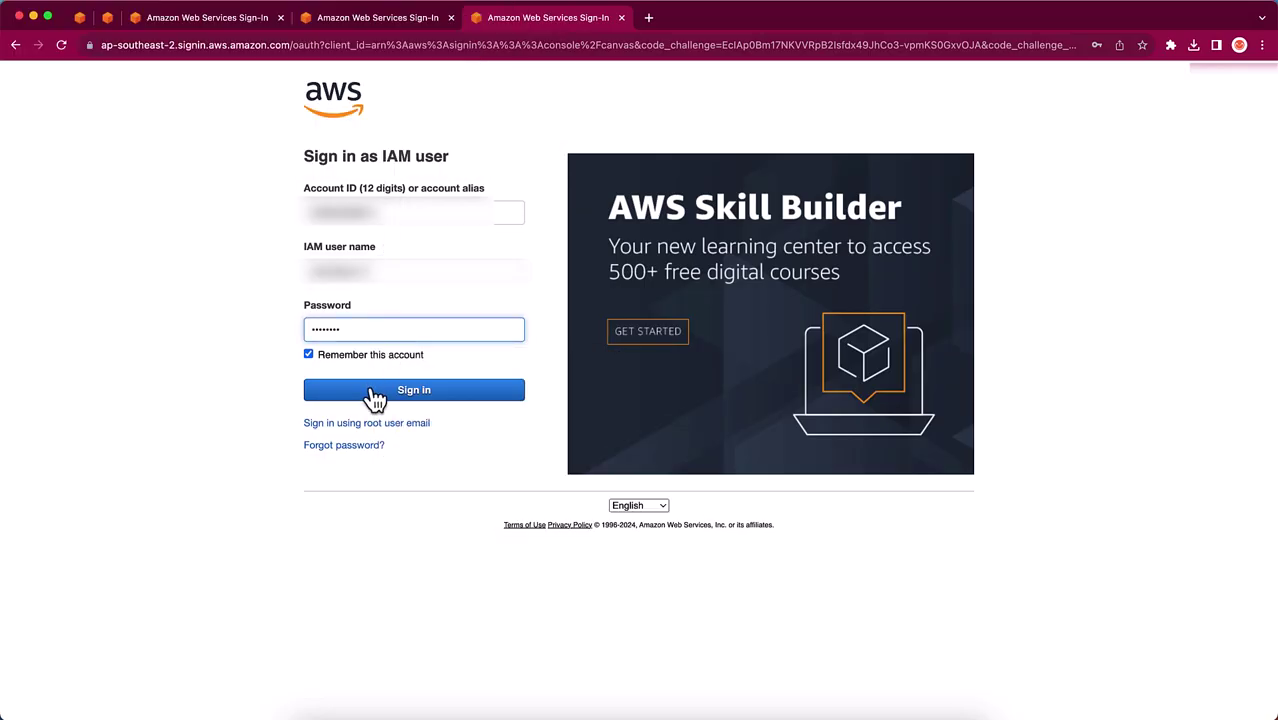
{"action": "left_click", "coordinate": [376, 395]}
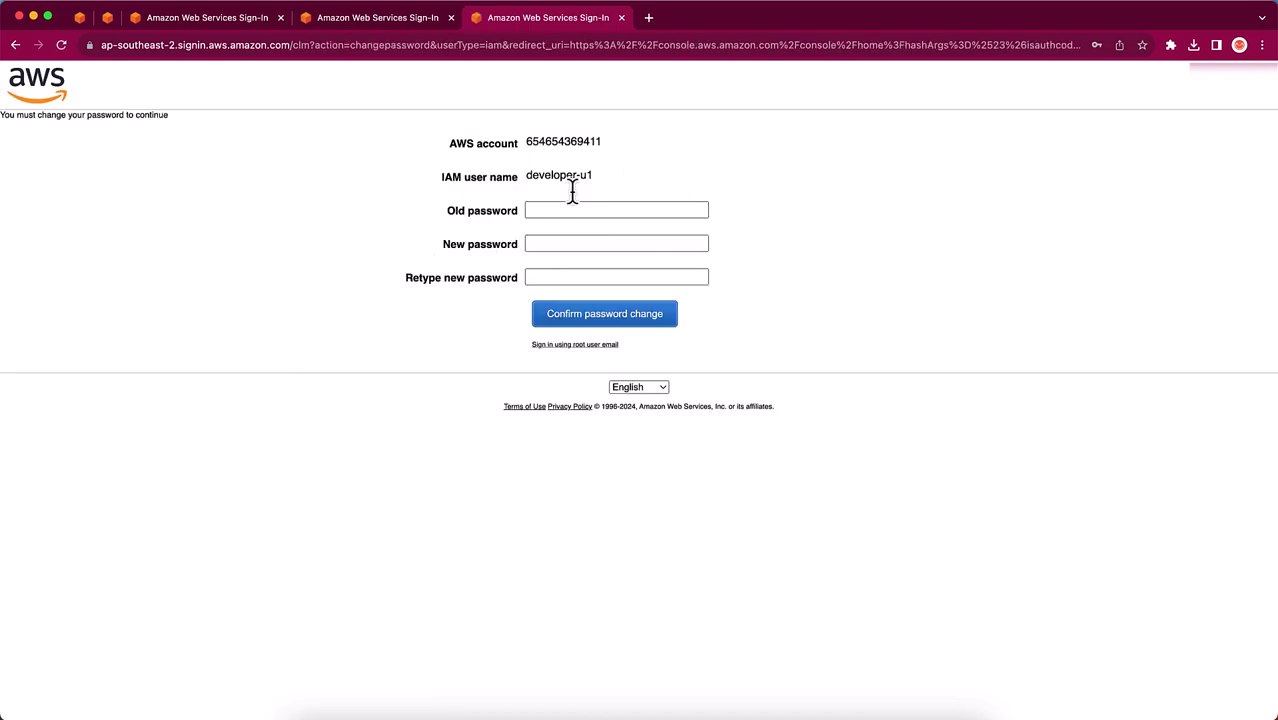
- Fill the old, new and retyped passwords and submit; it fails with a mismatch
{"action": "left_click", "coordinate": [581, 214]}
{"action": "key", "text": "Escape"}
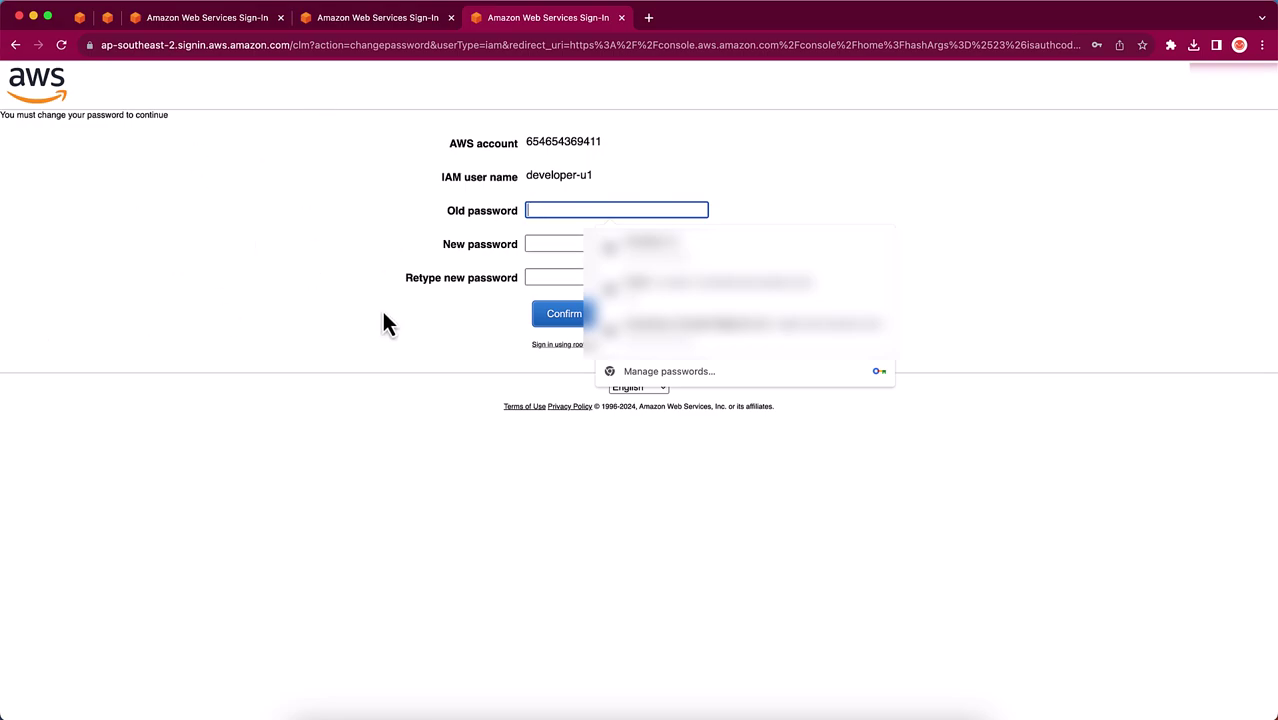
{"action": "key", "text": "super+v"}
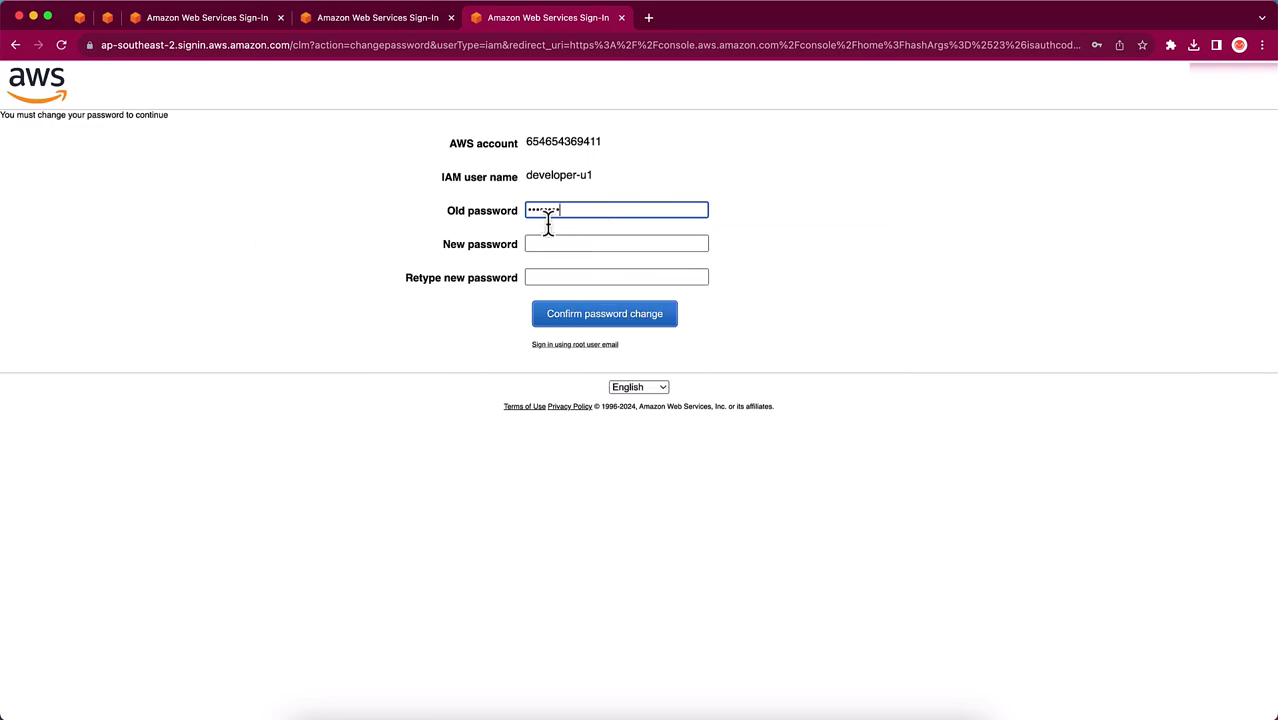
{"action": "left_click", "coordinate": [550, 246]}
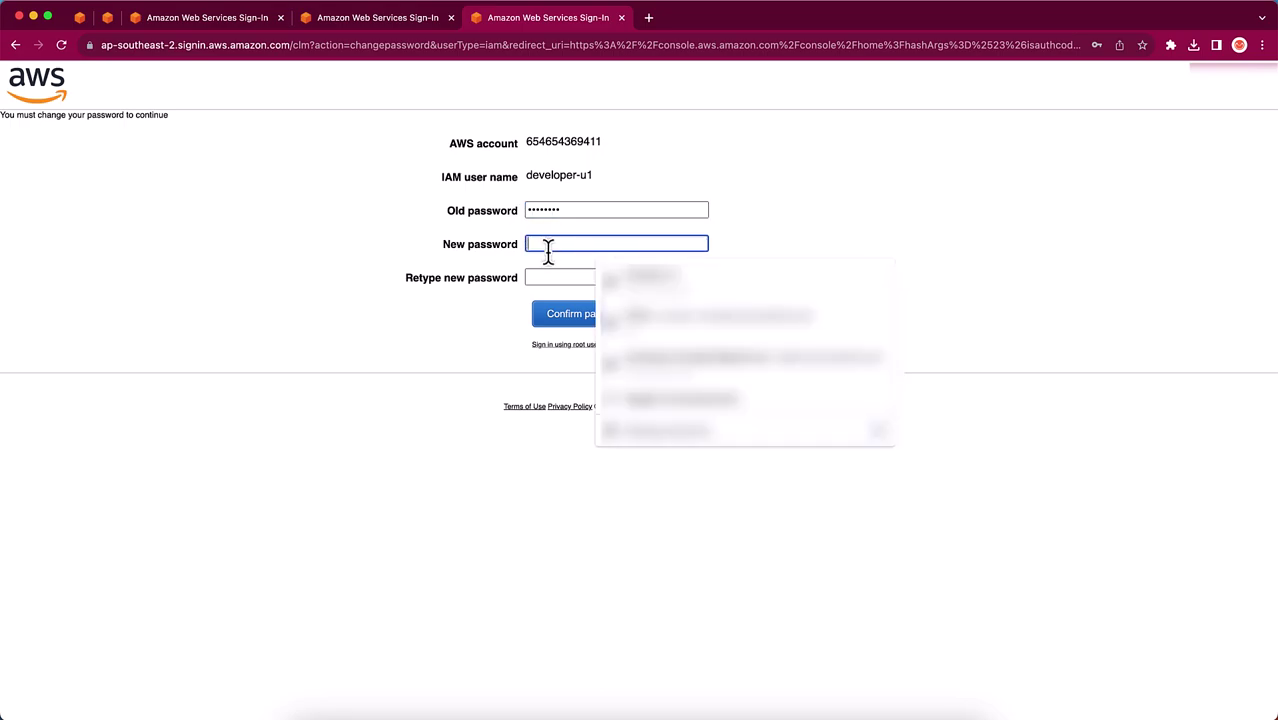
{"action": "key", "text": "Down"}
{"action": "key", "text": "Return"}
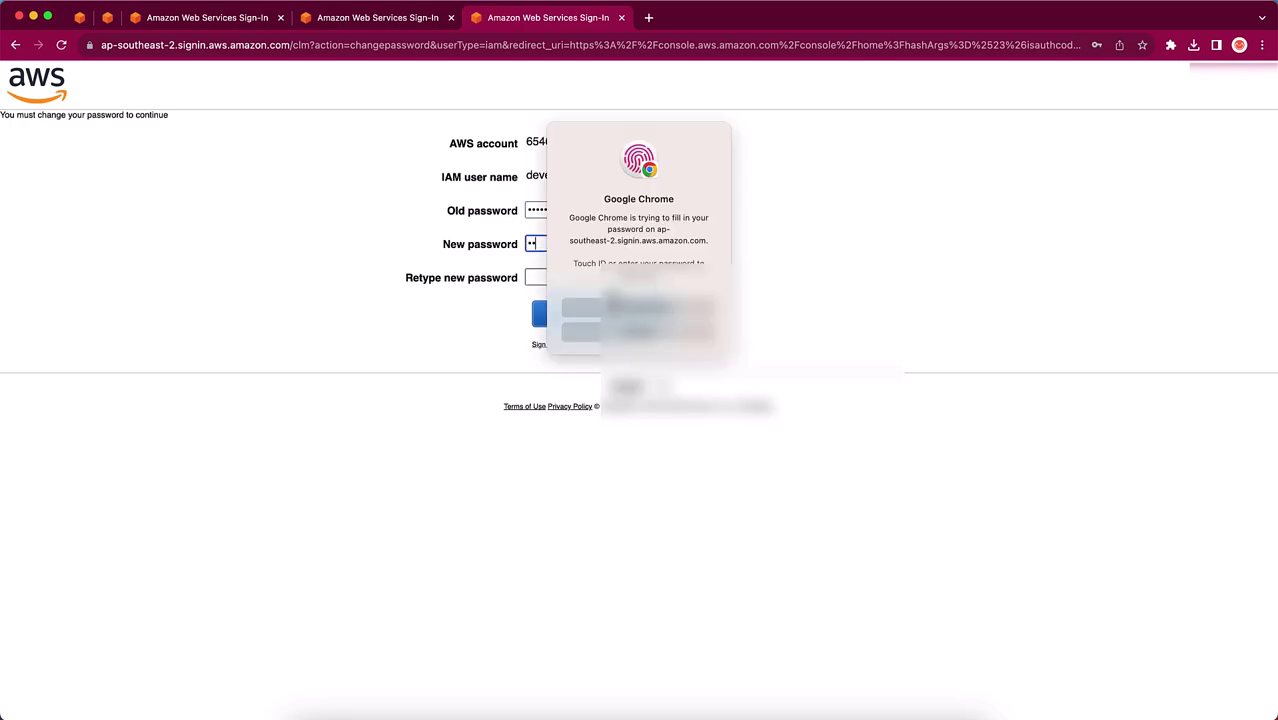
{"action": "left_click", "coordinate": [597, 282]}
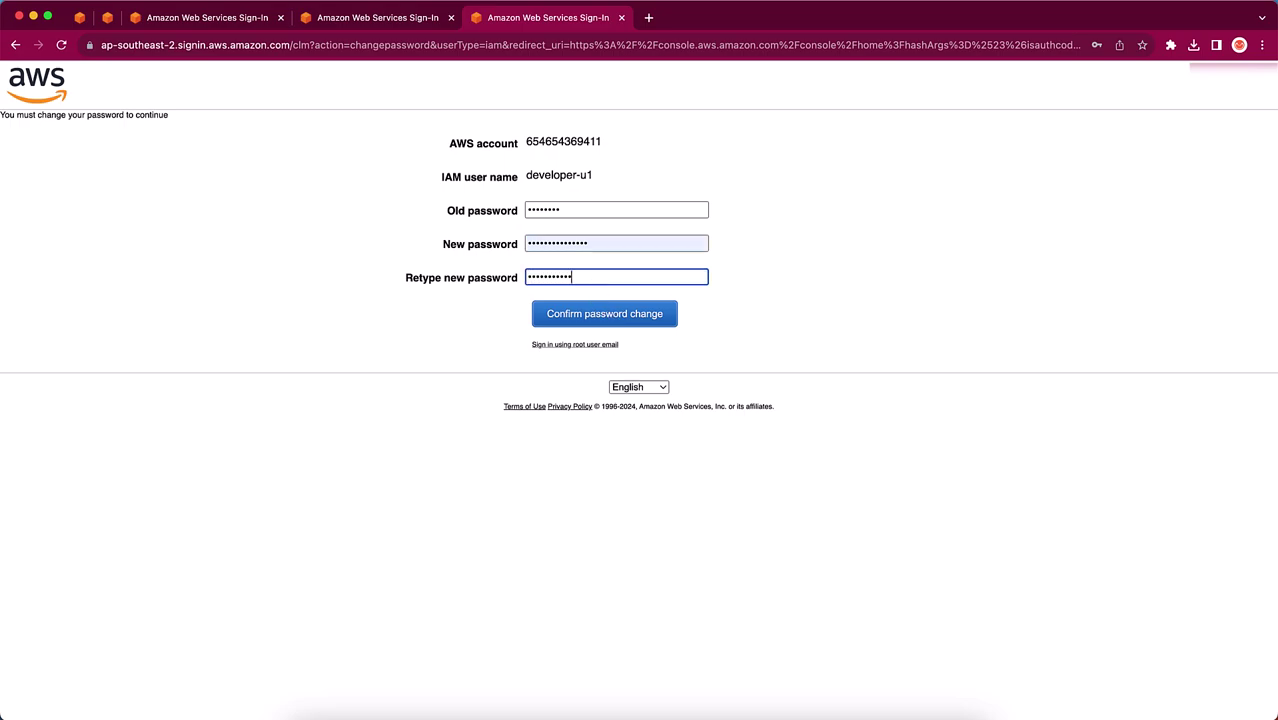
{"action": "key", "text": "super+a"}
{"action": "type", "text": "•••••"}
{"action": "left_click", "coordinate": [590, 244]}
{"action": "left_click", "coordinate": [585, 314]}
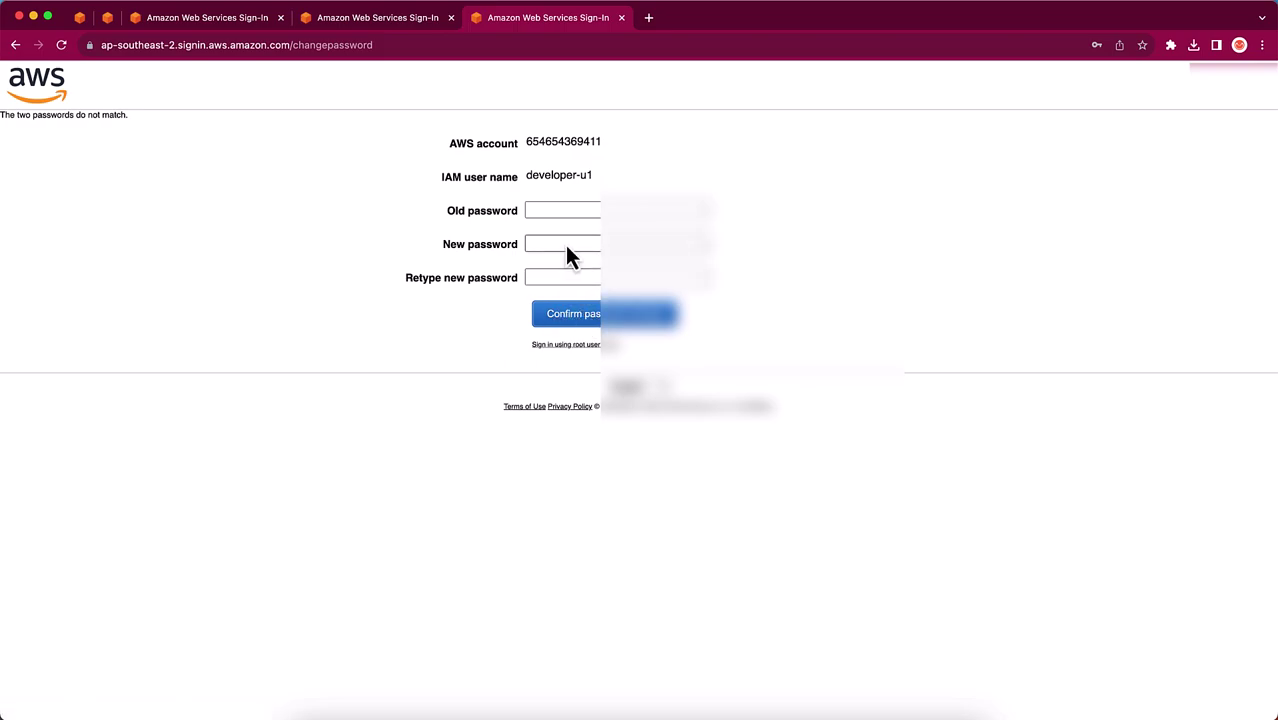
- Re-enter the old password and a matching new password, then confirm the change
{"action": "left_click", "coordinate": [561, 220]}
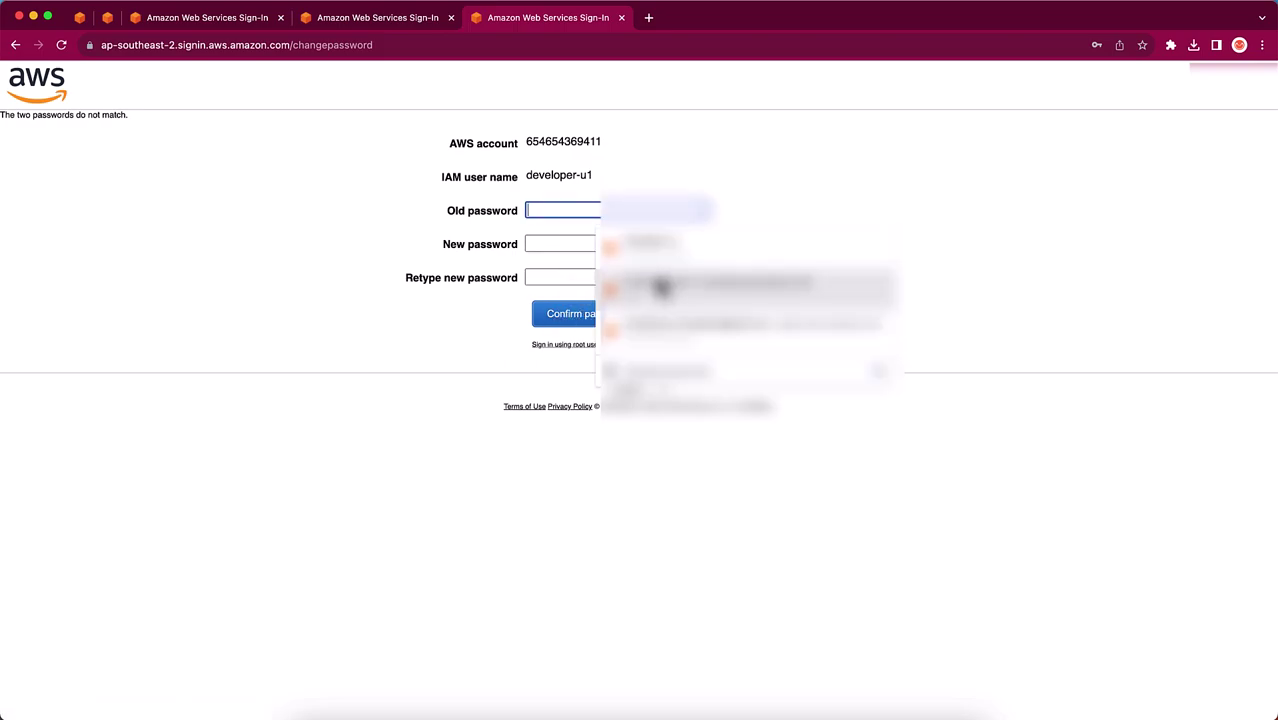
{"action": "key", "text": "super+v"}
{"action": "left_click", "coordinate": [531, 251]}
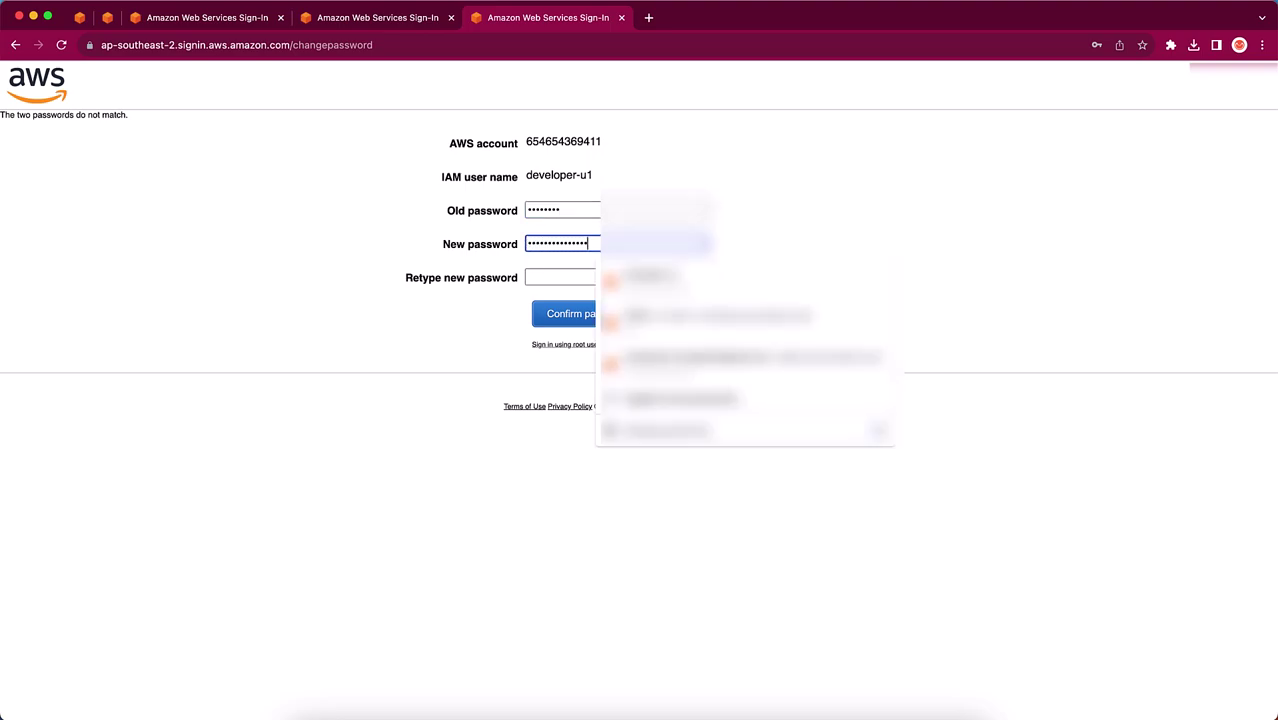
{"action": "left_click", "coordinate": [560, 277]}
{"action": "type", "text": "•••••••"}
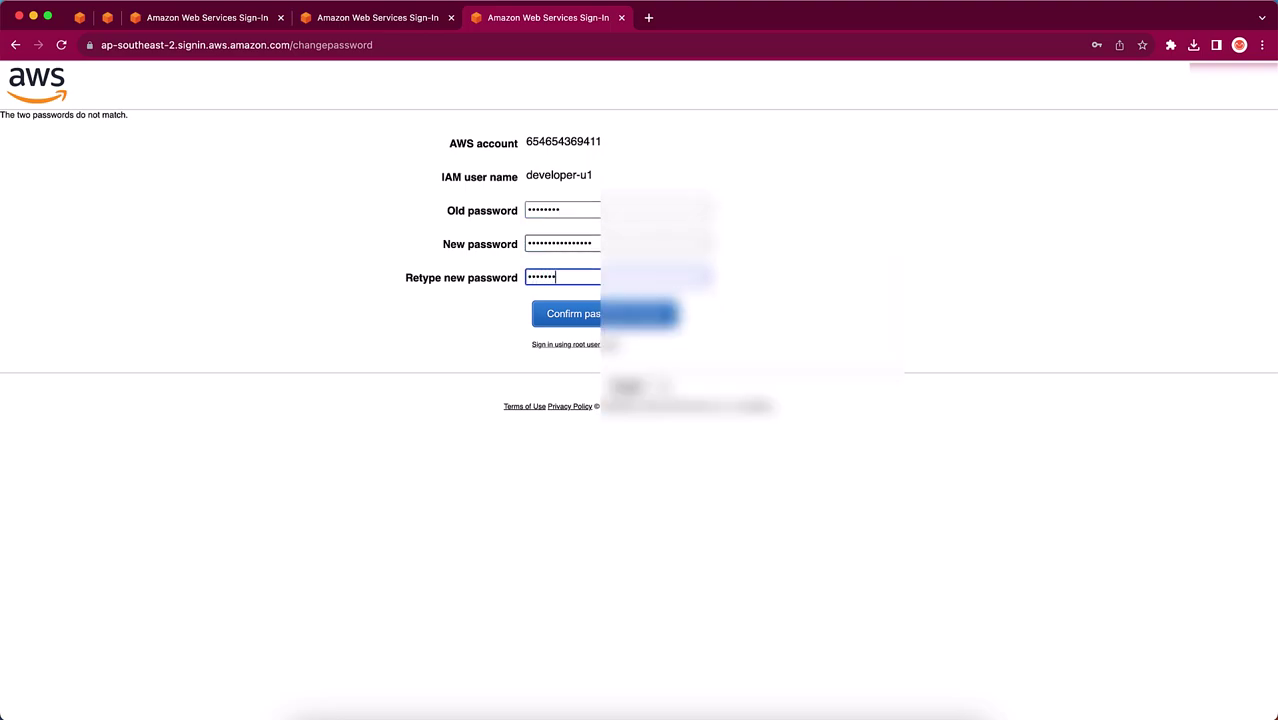
{"action": "type", "text": "•••••"}
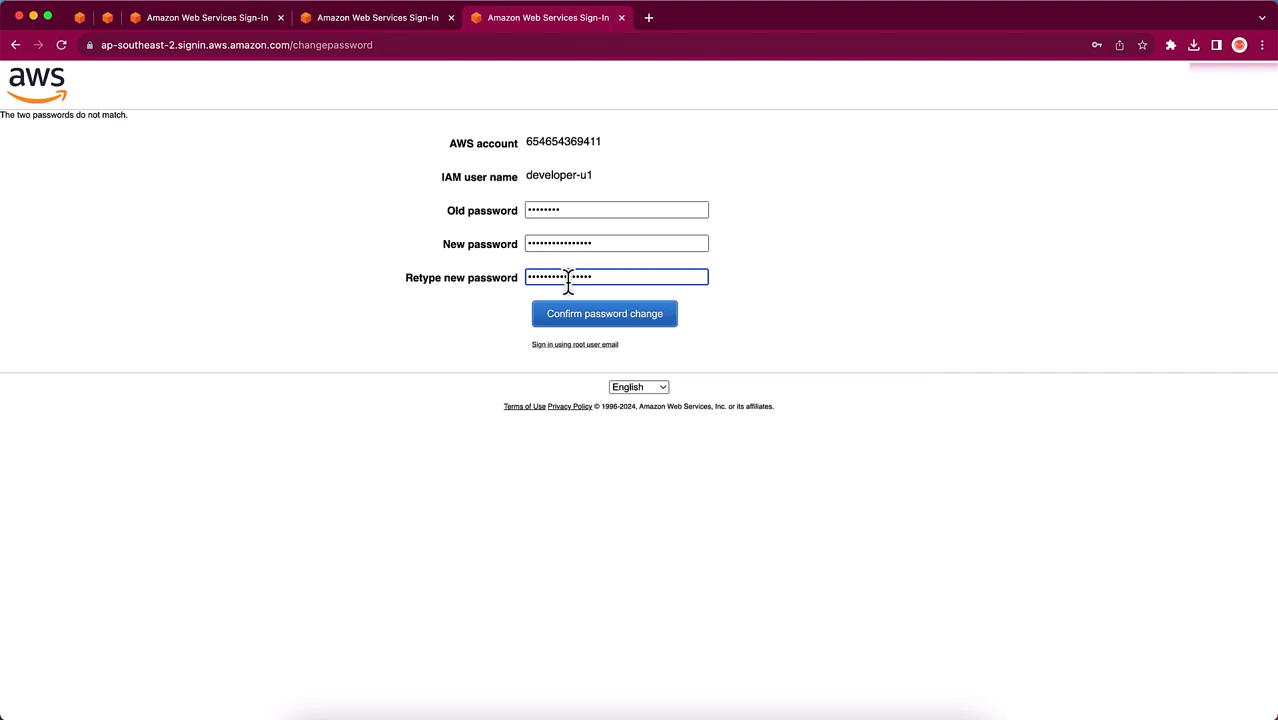
{"action": "left_click", "coordinate": [590, 316]}
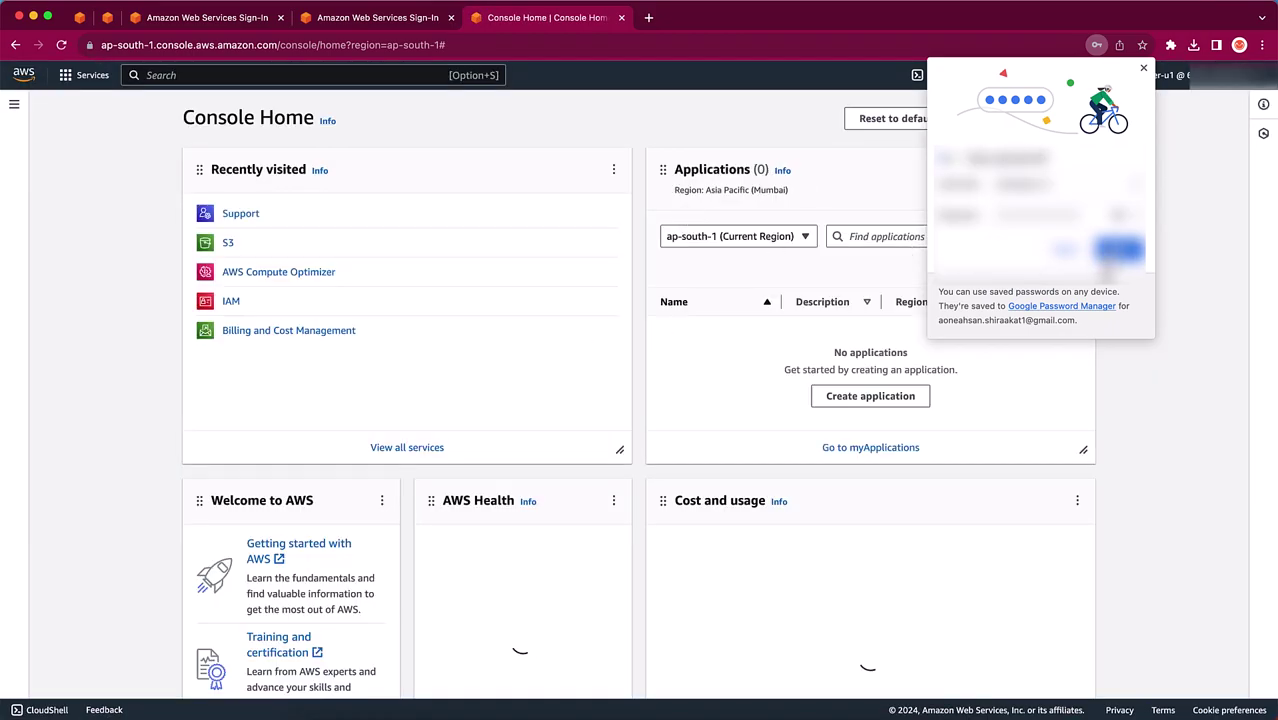
- Expand the Cost and usage widget's Access denied details and highlight the permission error
{"action": "left_click", "coordinate": [1120, 254]}
{"action": "scroll", "coordinate": [727, 470], "scroll_direction": "down", "scroll_amount": 5}
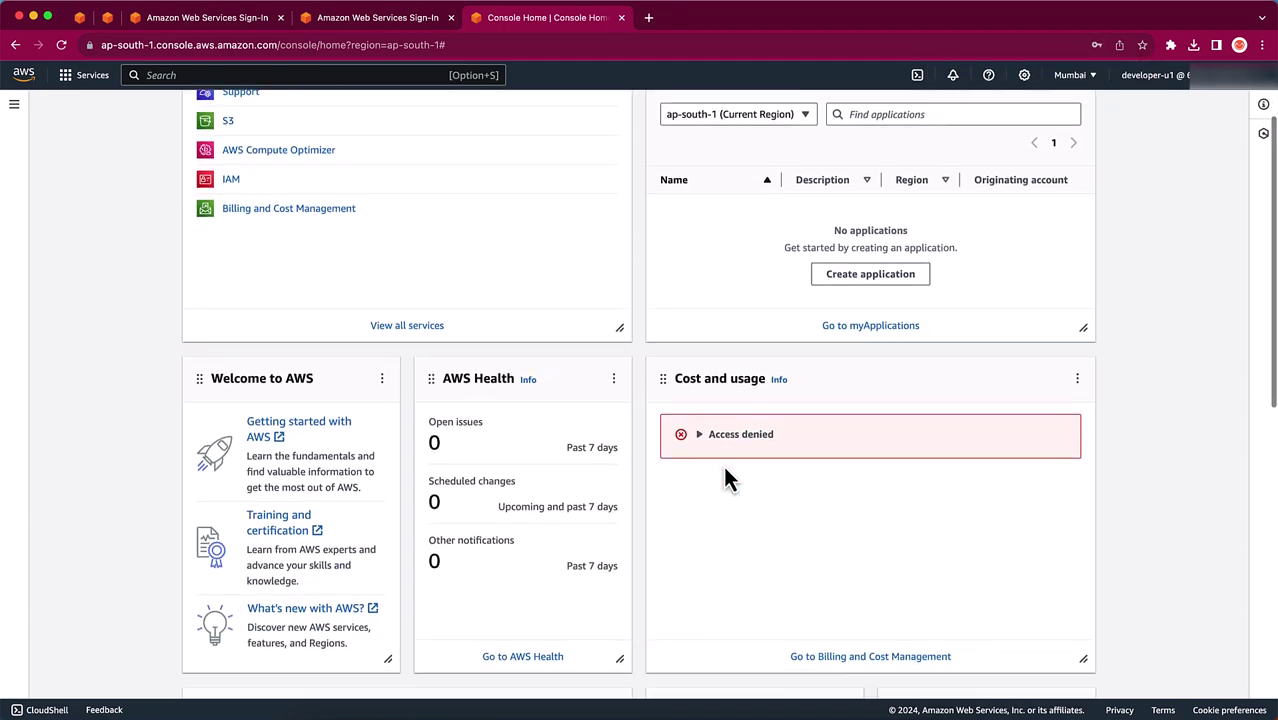
{"action": "left_click", "coordinate": [707, 414]}
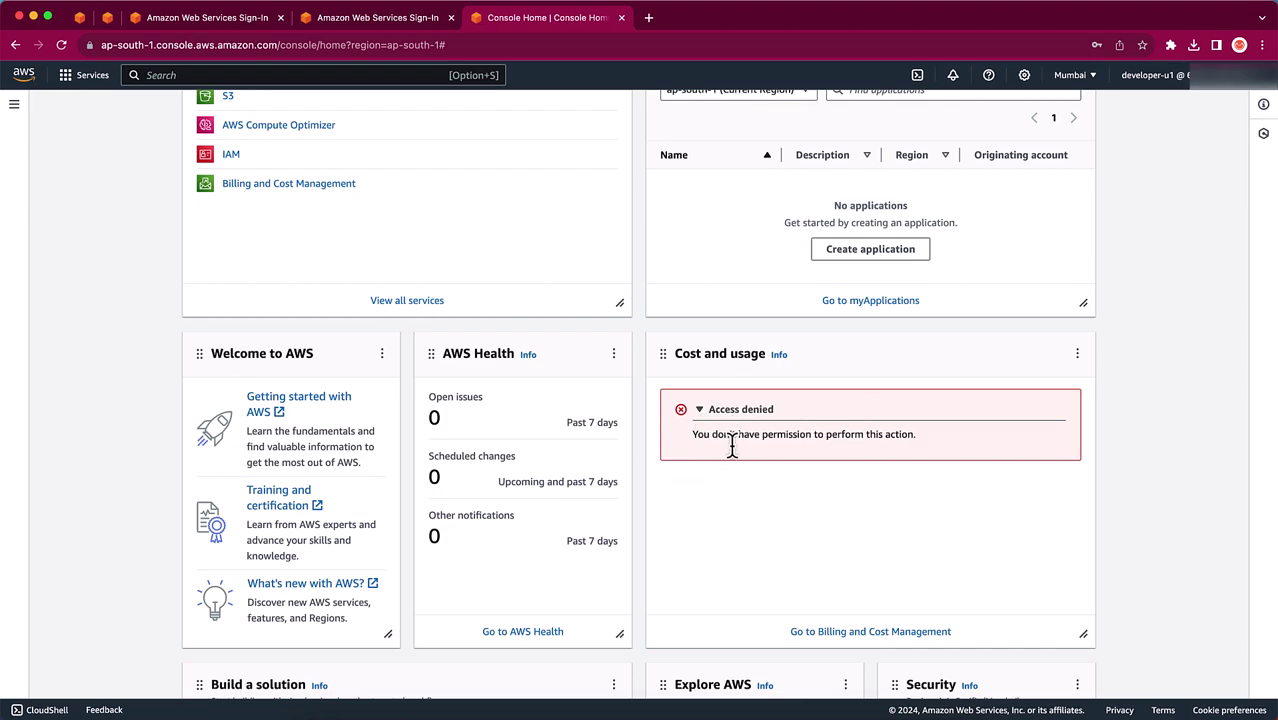
{"action": "left_click_drag", "start_coordinate": [679, 444], "coordinate": [943, 446]}
- Search the console services for 'bil'
{"action": "scroll", "coordinate": [943, 446], "scroll_direction": "up", "scroll_amount": 3}
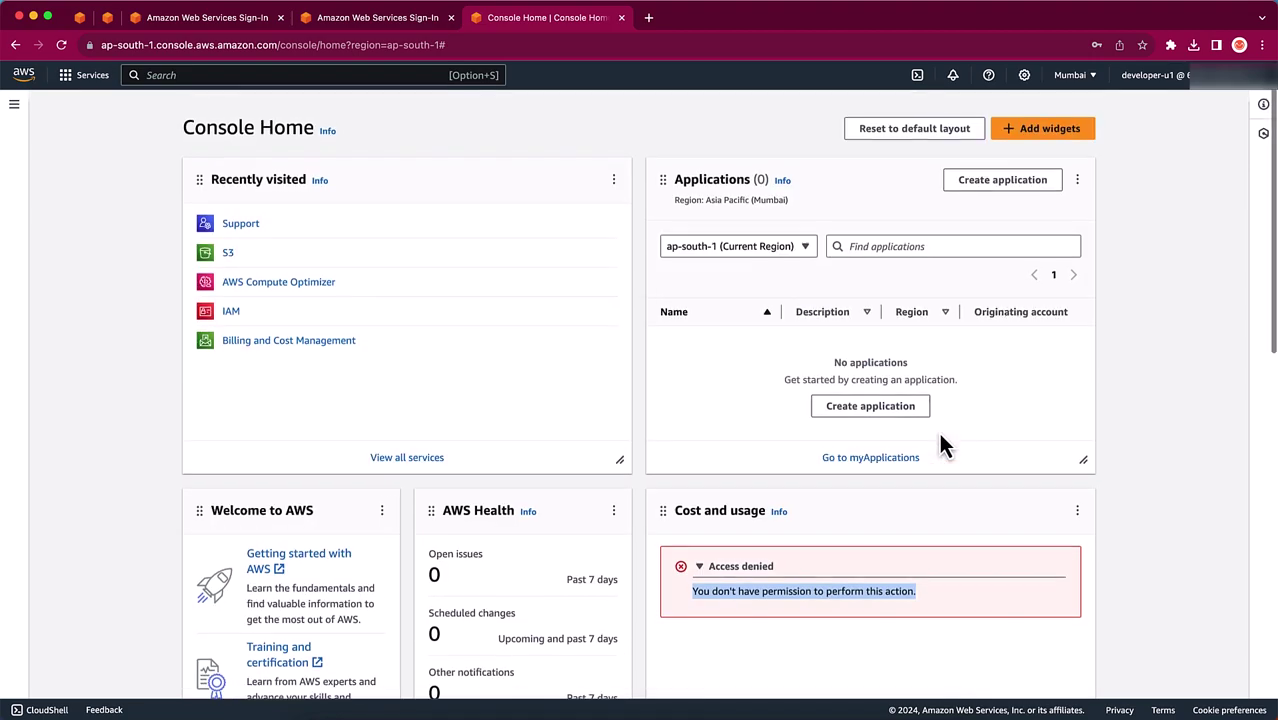
{"action": "left_click", "coordinate": [293, 77]}
{"action": "type", "text": "billing and Cost Management"}
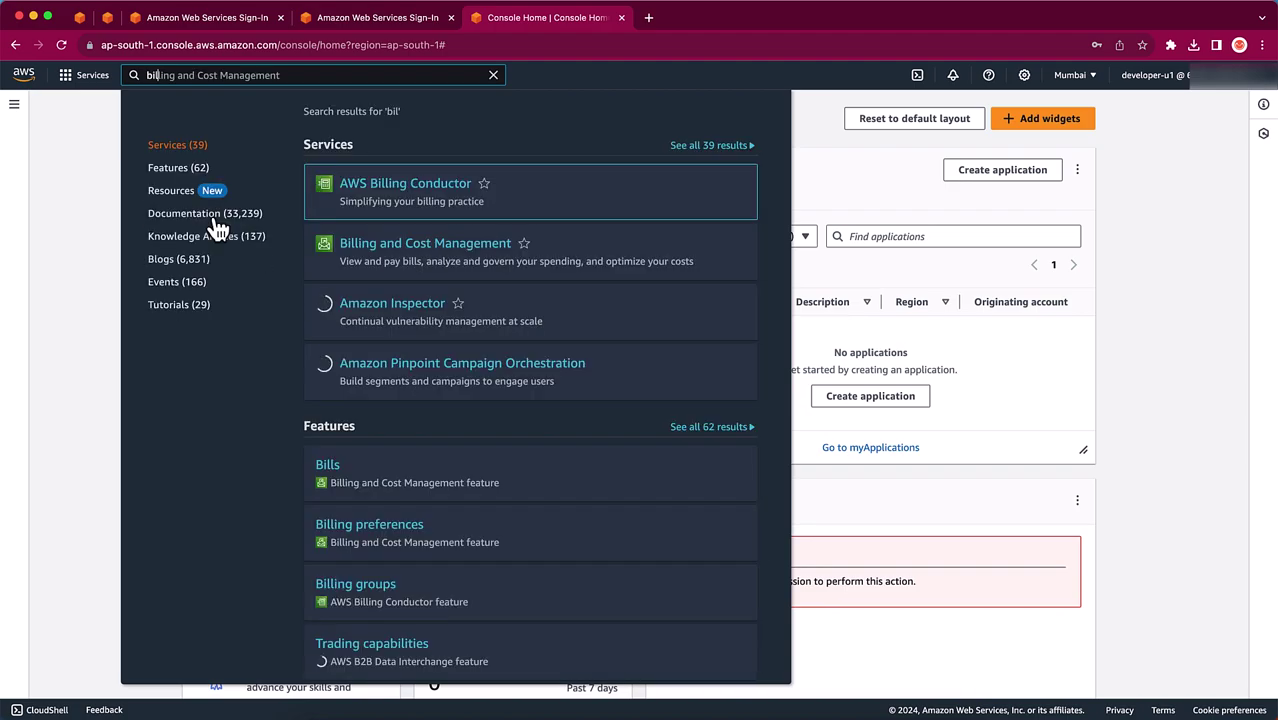
- Open Billing and Cost Management, where every cost figure reads access denied, then return to console search
{"action": "left_click", "coordinate": [442, 250]}
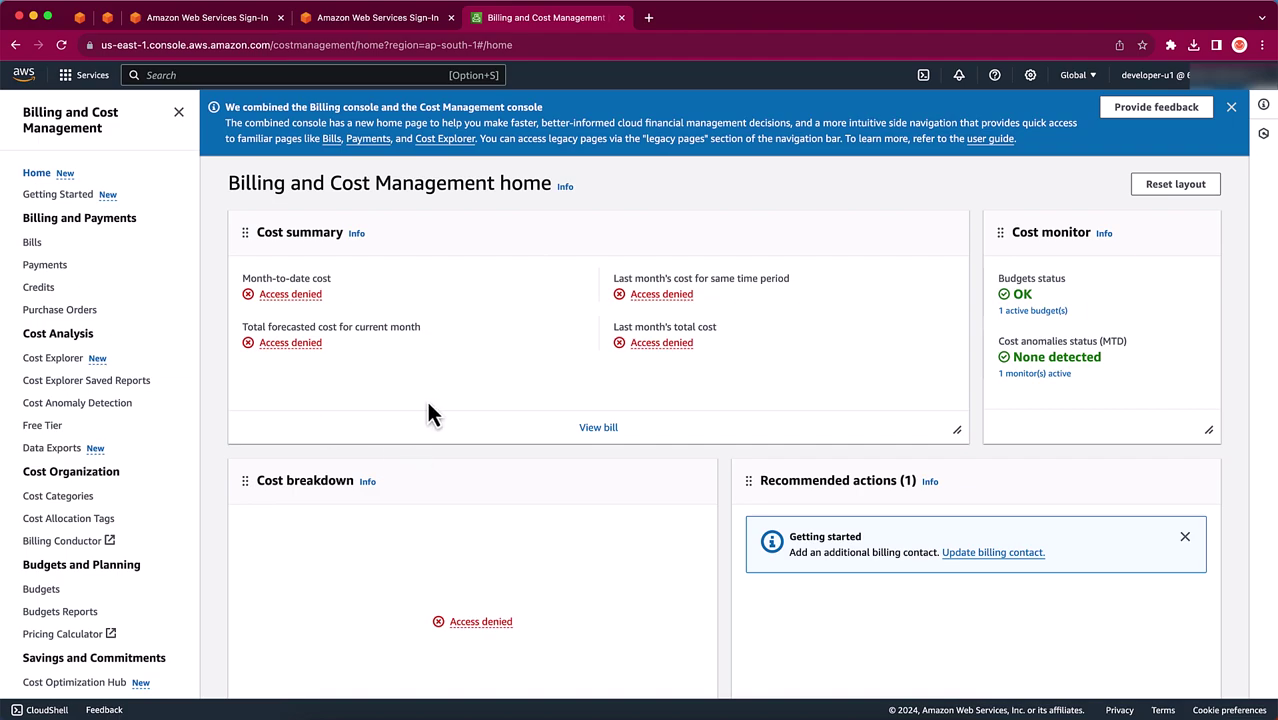
{"action": "left_click", "coordinate": [227, 80]}
- Search 'iam', open the IAM service, and view its Users list
{"action": "type", "text": "iam"}
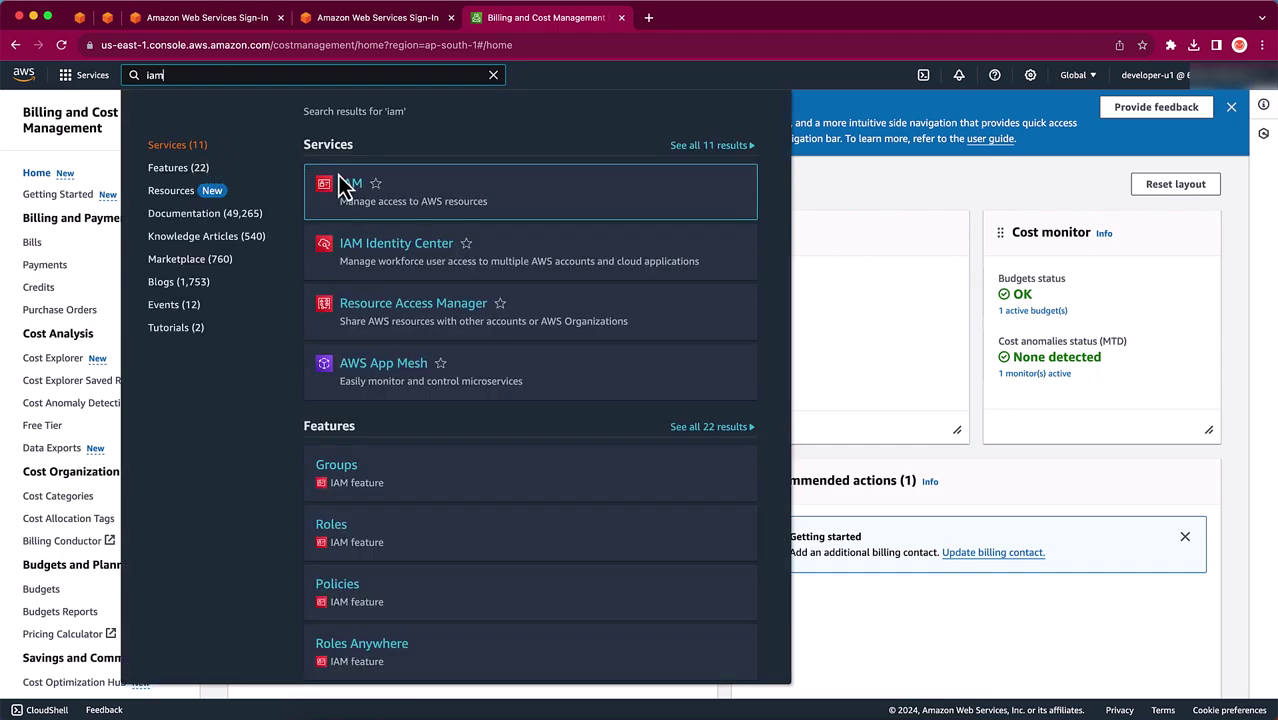
{"action": "left_click", "coordinate": [354, 190]}
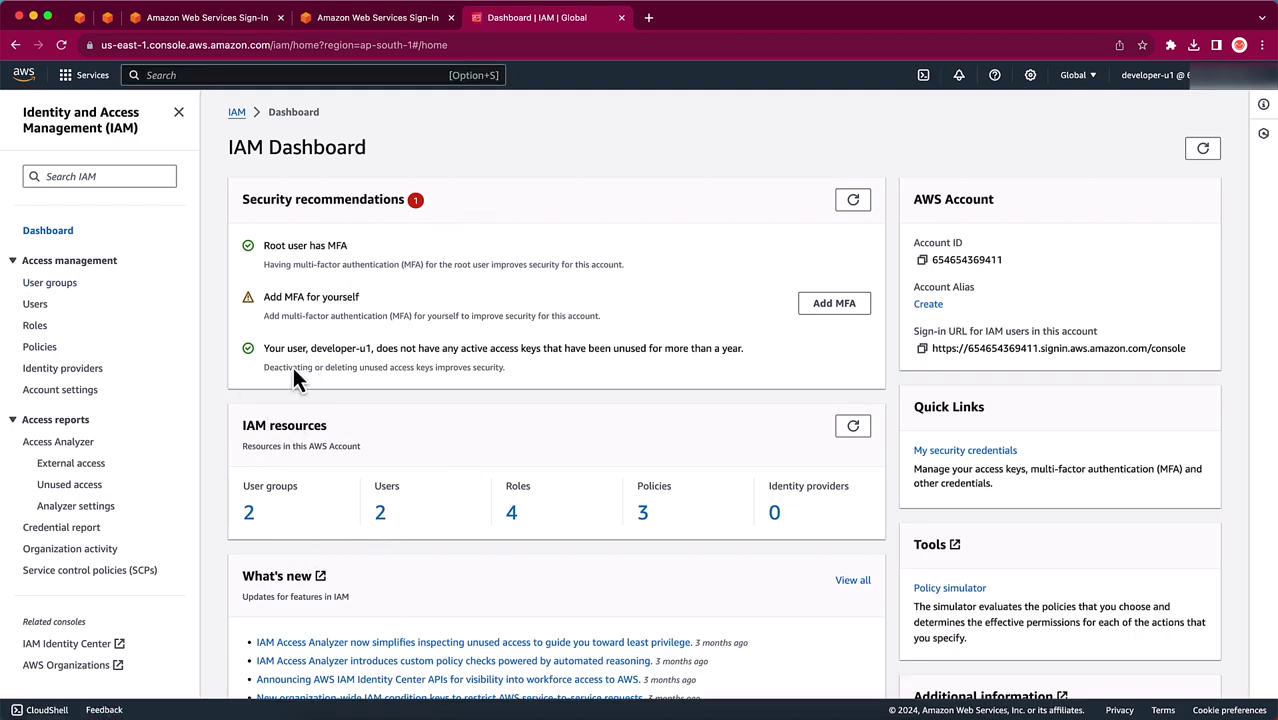
{"action": "left_click", "coordinate": [33, 306]}
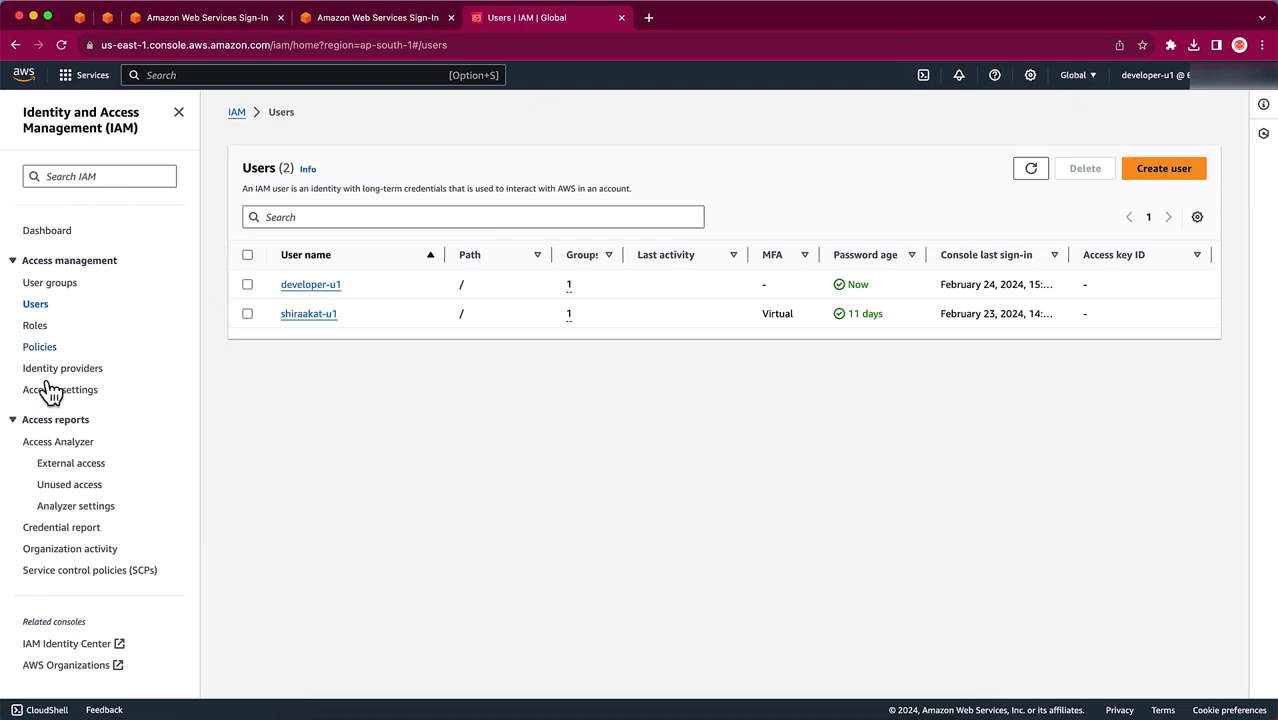
- Check the region list, then go back to Console Home in Asia Pacific (Mumbai)
{"action": "left_click", "coordinate": [1078, 78]}
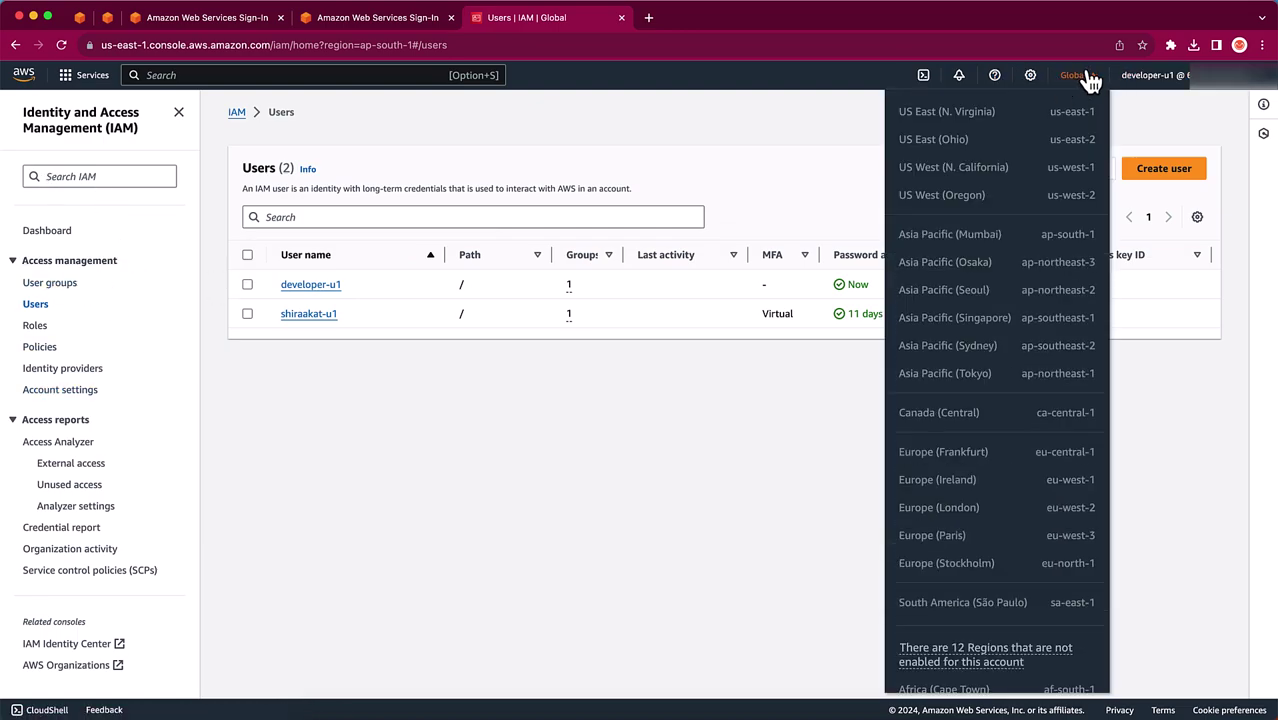
{"action": "left_click", "coordinate": [757, 411]}
{"action": "left_click", "coordinate": [24, 75]}
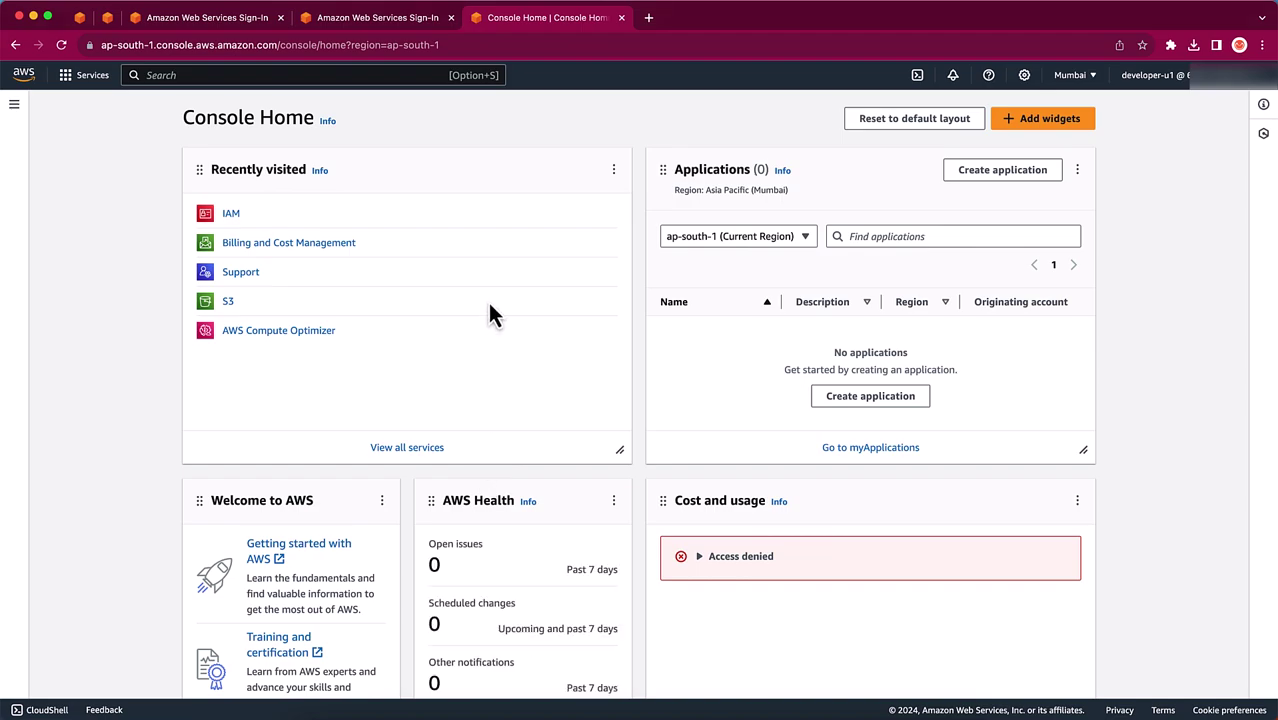
{"action": "left_click", "coordinate": [652, 19]}
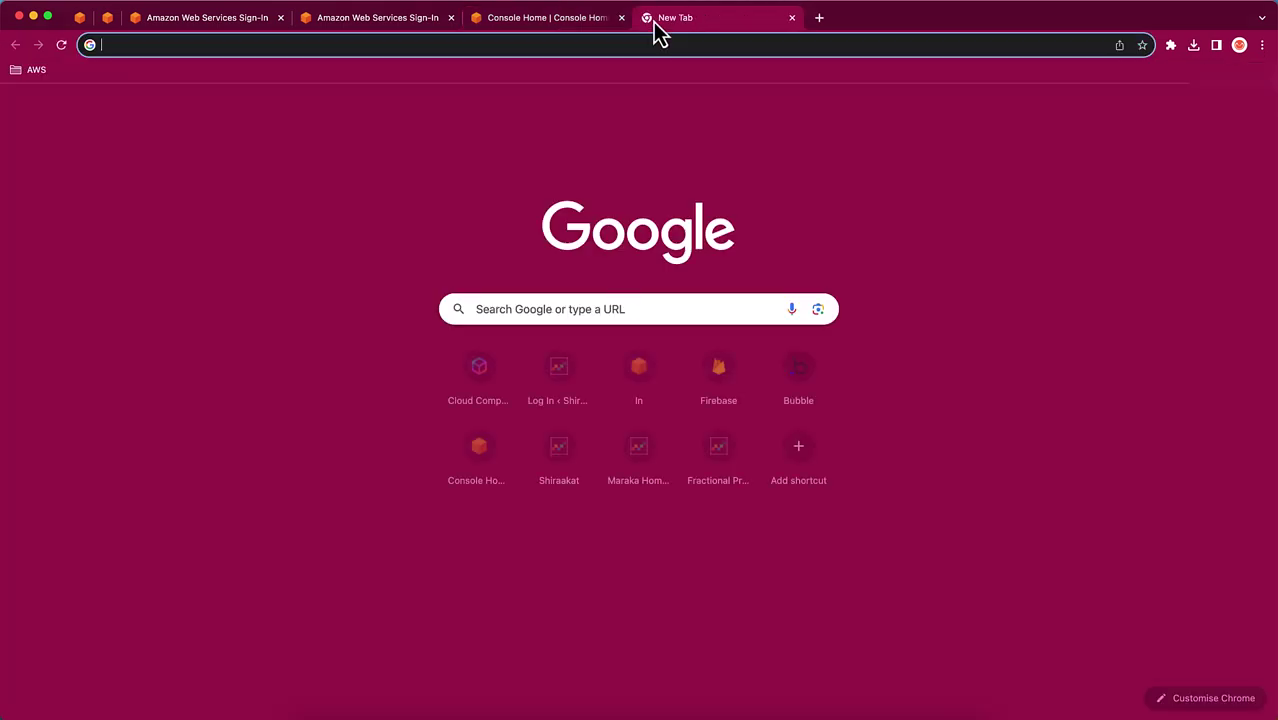
{"action": "left_click", "coordinate": [551, 26]}
{"action": "left_click", "coordinate": [700, 22]}
{"action": "left_click", "coordinate": [649, 55]}
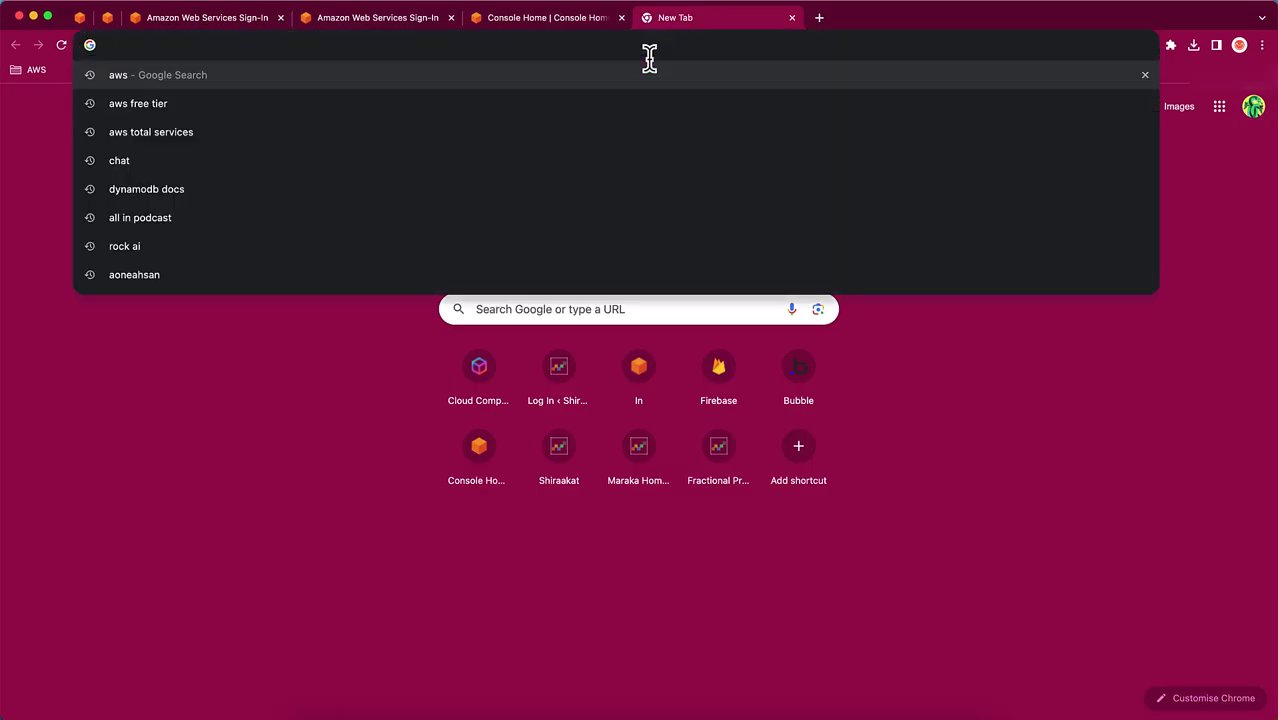
{"action": "type", "text": "aw"}
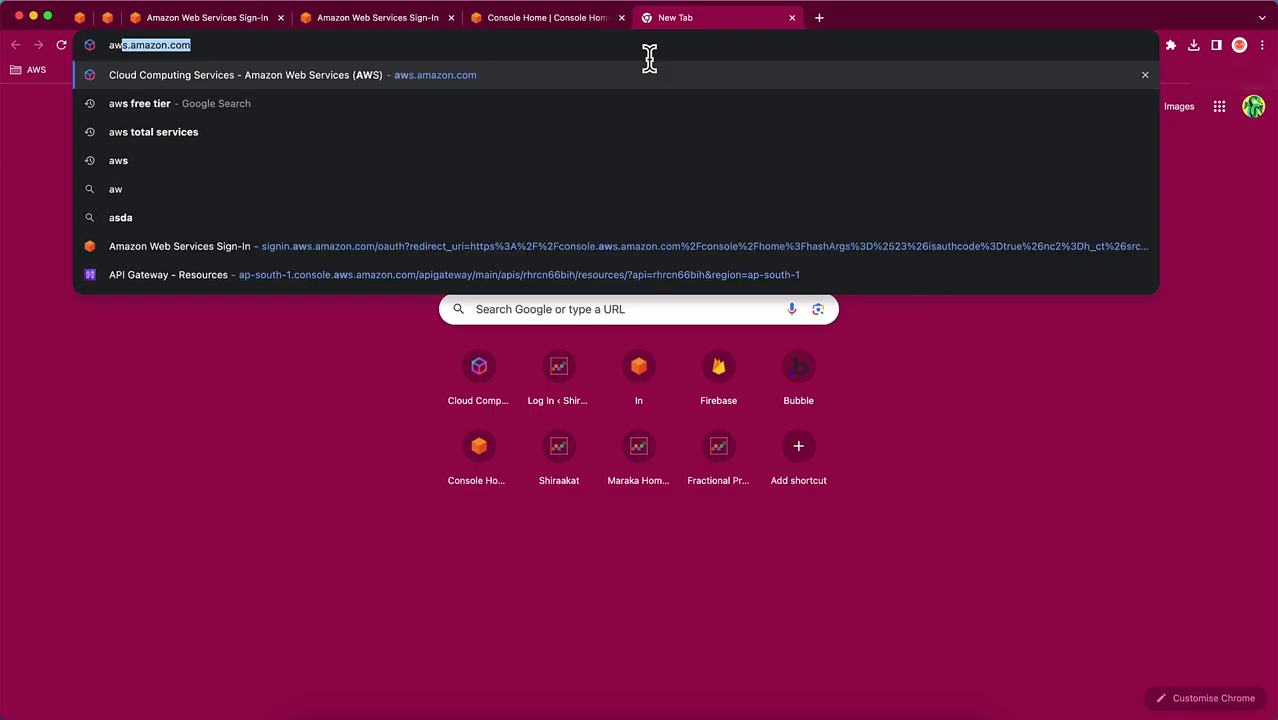
{"action": "type", "text": "s lam"}
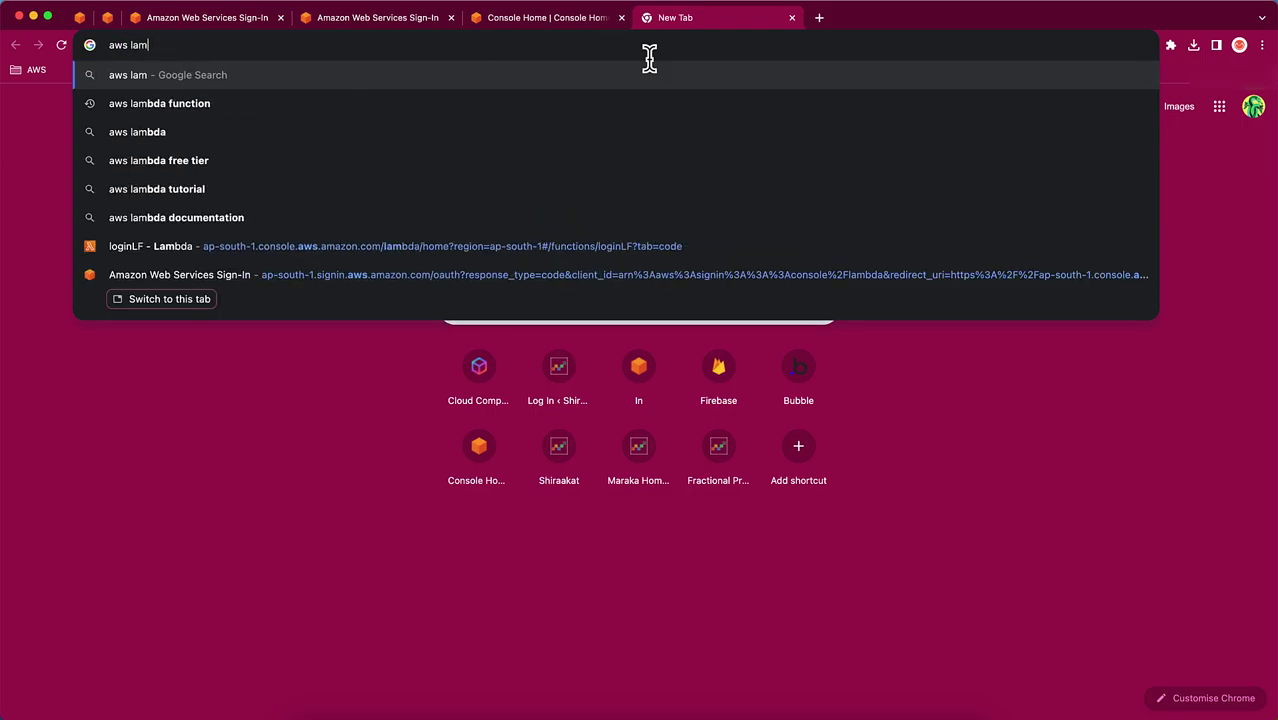
{"action": "type", "text": "bda +"}
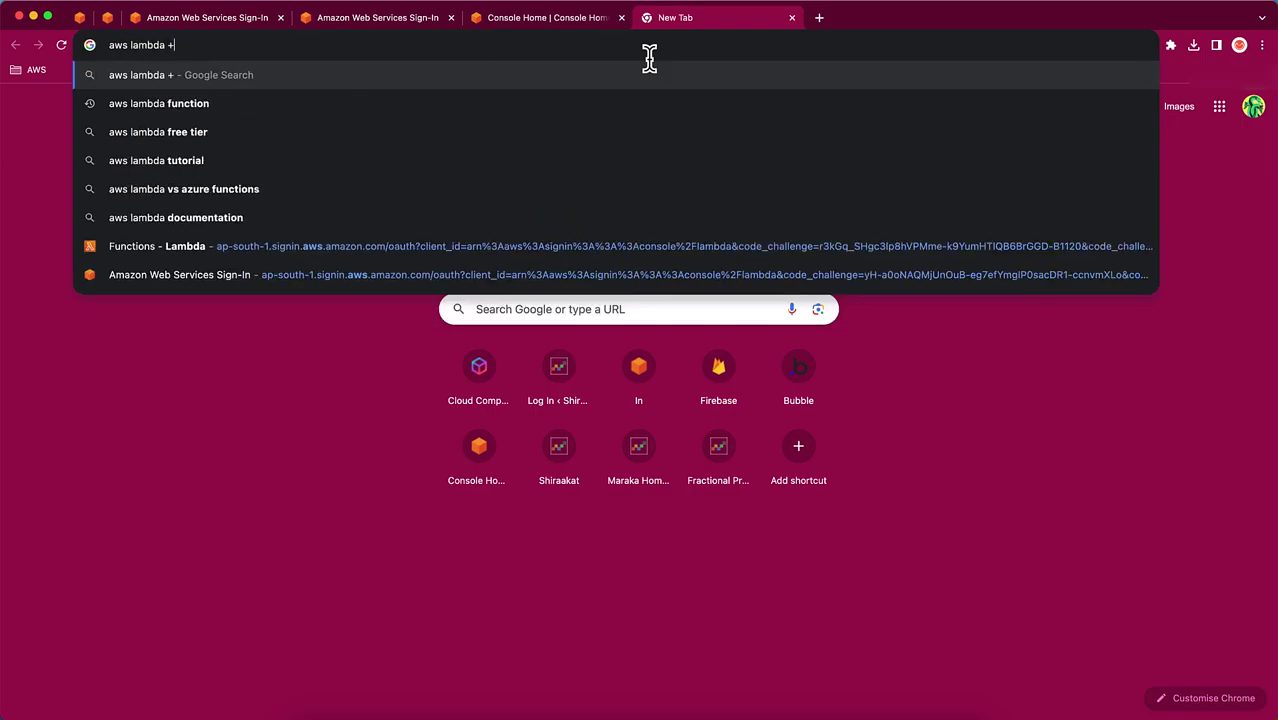
{"action": "type", "text": " aws api "}
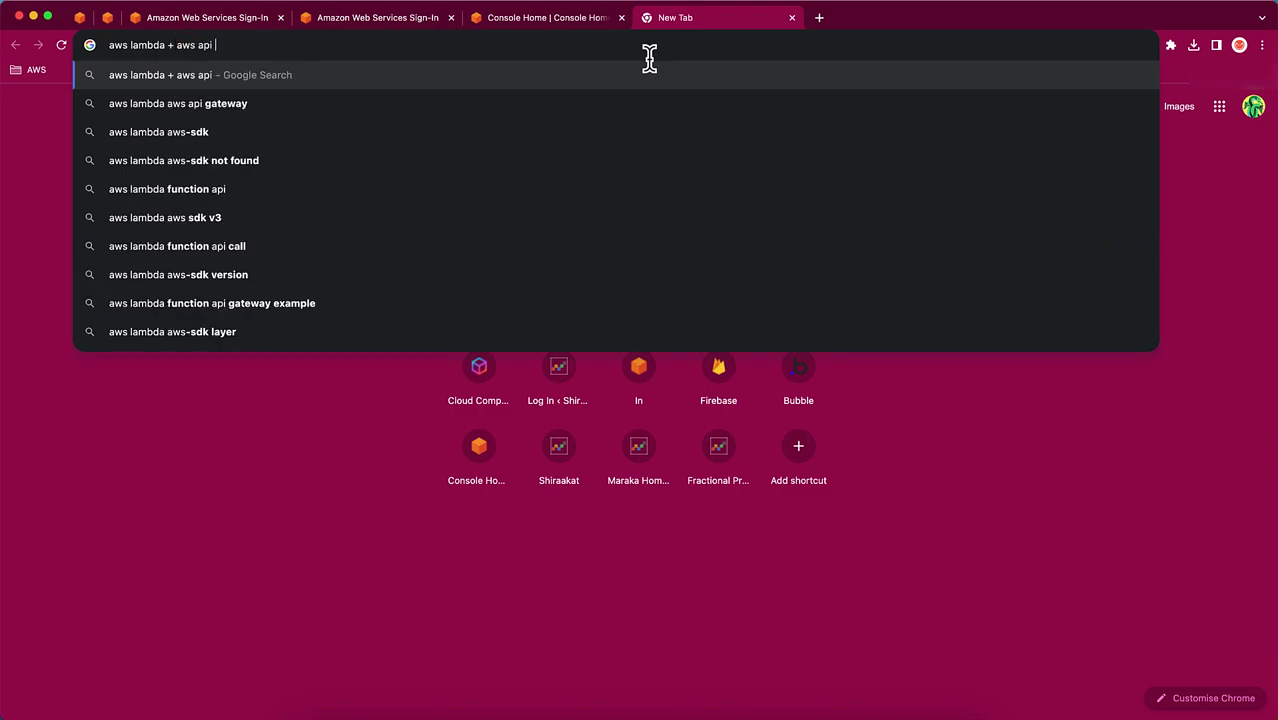
{"action": "type", "text": "gateway + "}
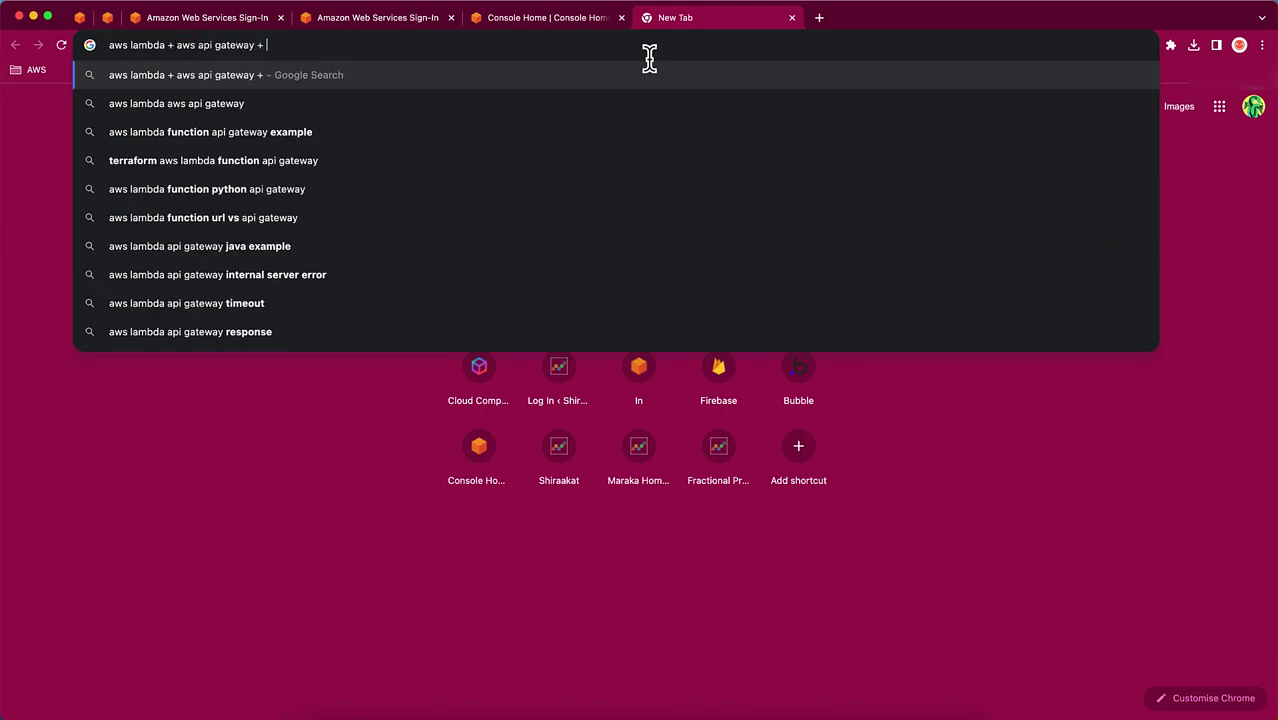
{"action": "type", "text": "aws dyna"}
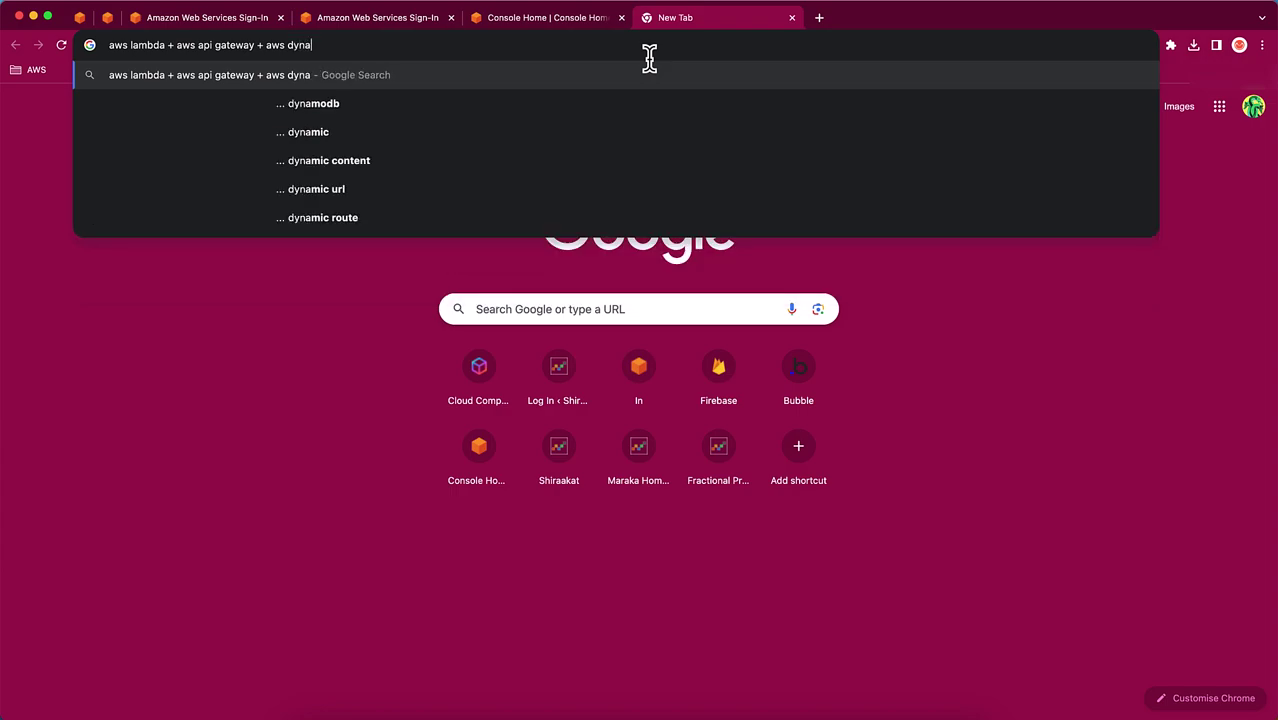
{"action": "key", "text": "BackSpace"}
{"action": "type", "text": "amodb"}
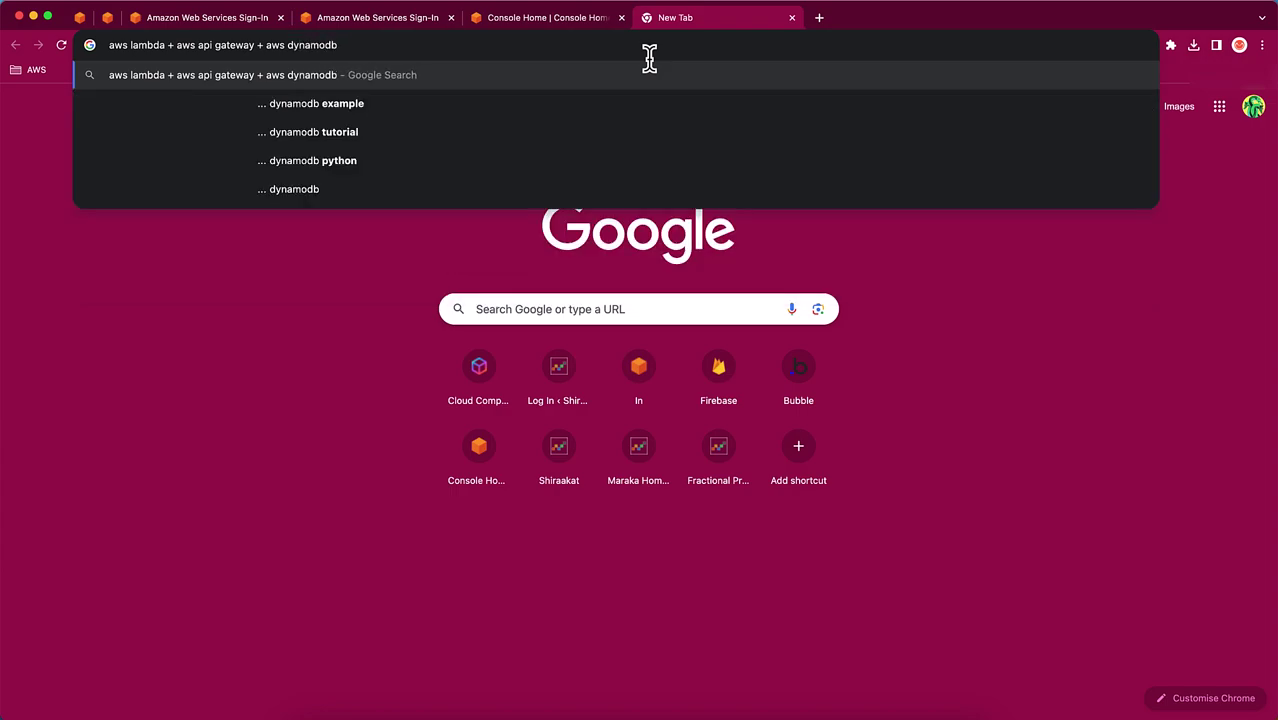
{"action": "type", "text": " + aws s3"}
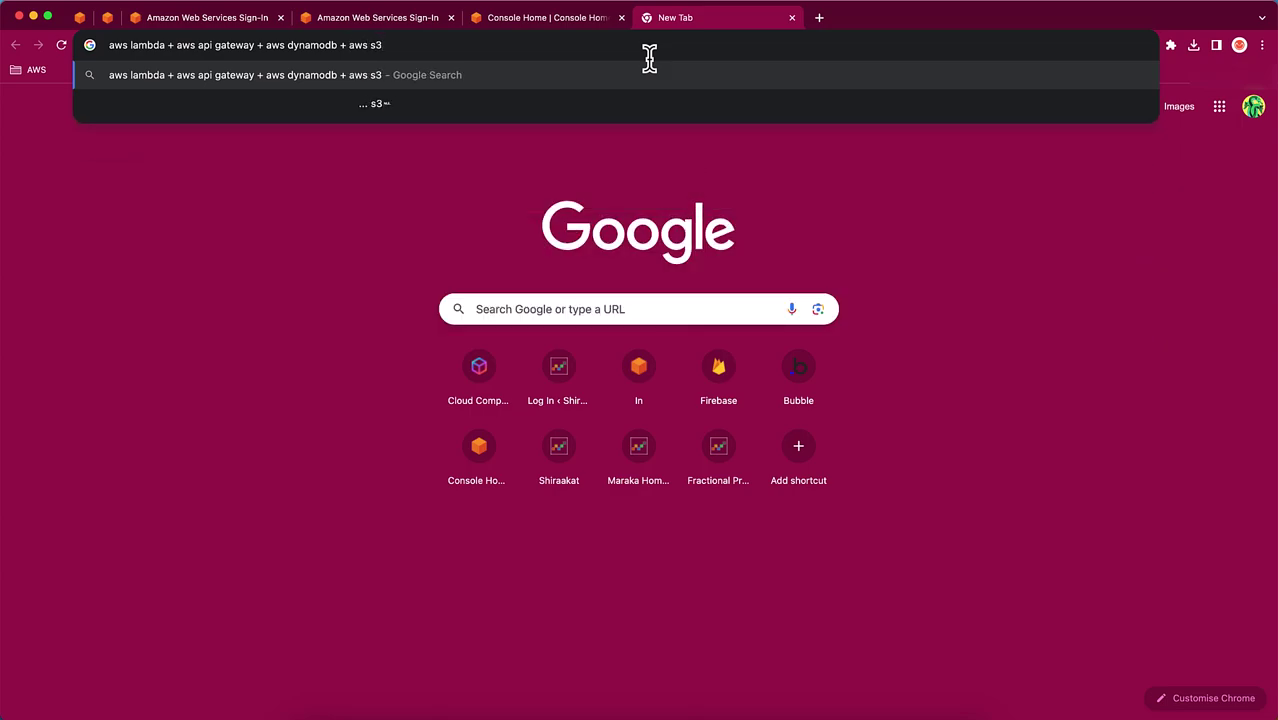
{"action": "key", "text": "alt+Left"}
{"action": "key", "text": "shift+super+Left"}
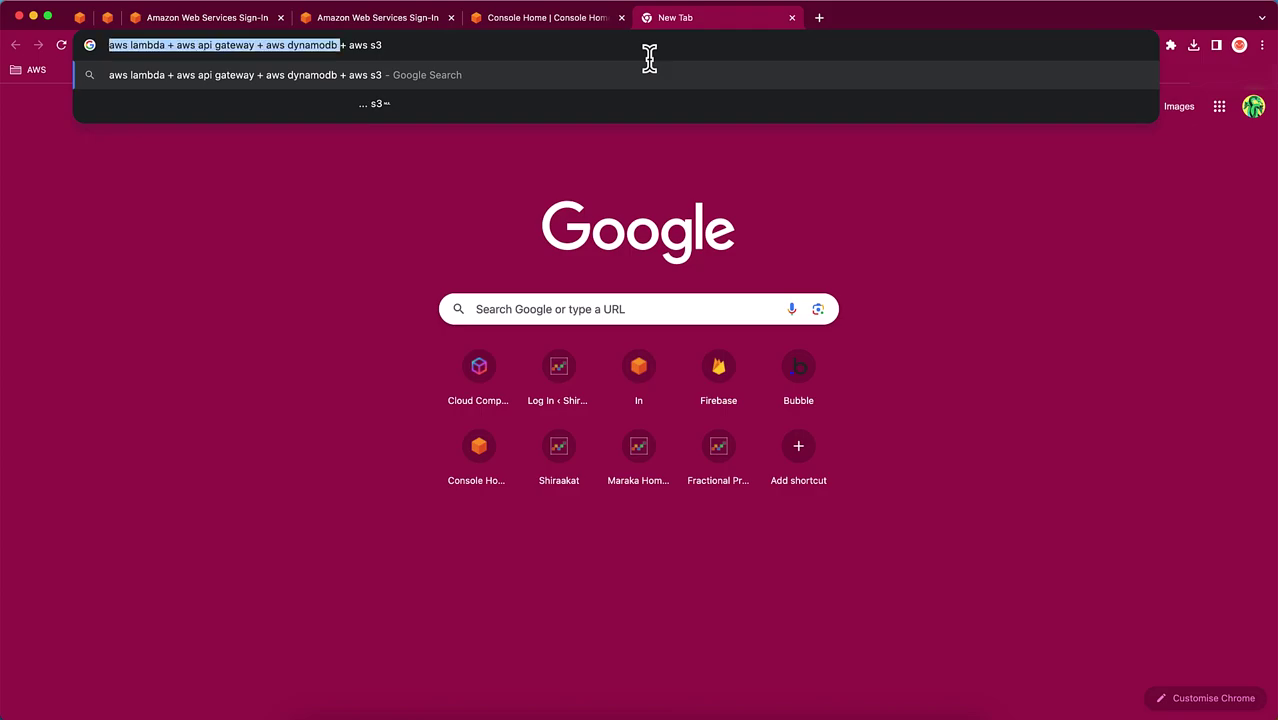
{"action": "key", "text": "Right"}
{"action": "type", "text": "(Restful"}
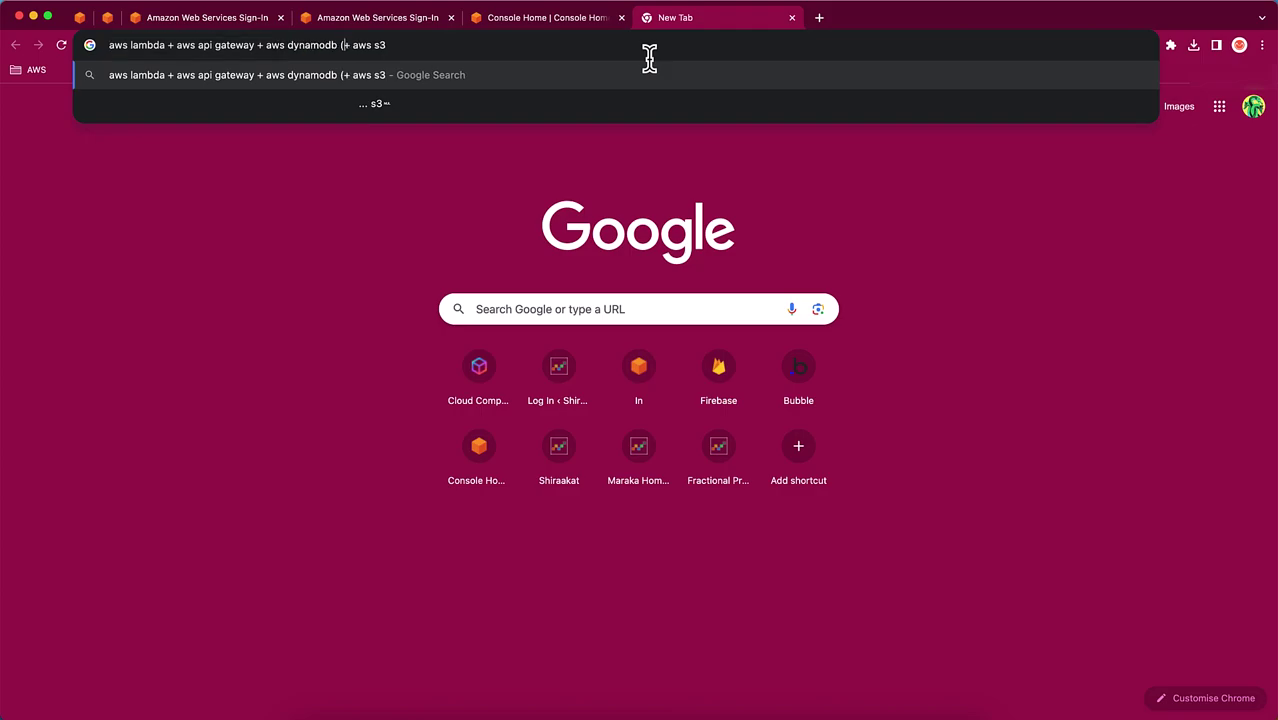
{"action": "type", "text": " API)"}
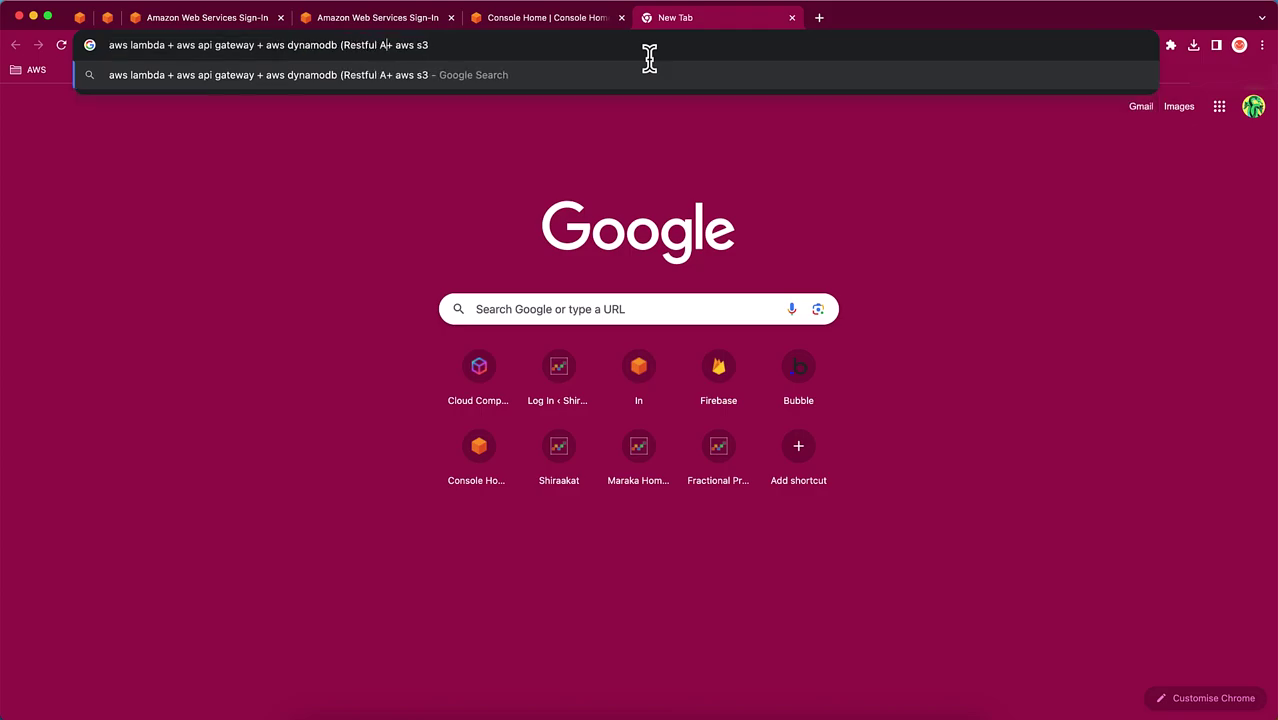
{"action": "key", "text": "End"}
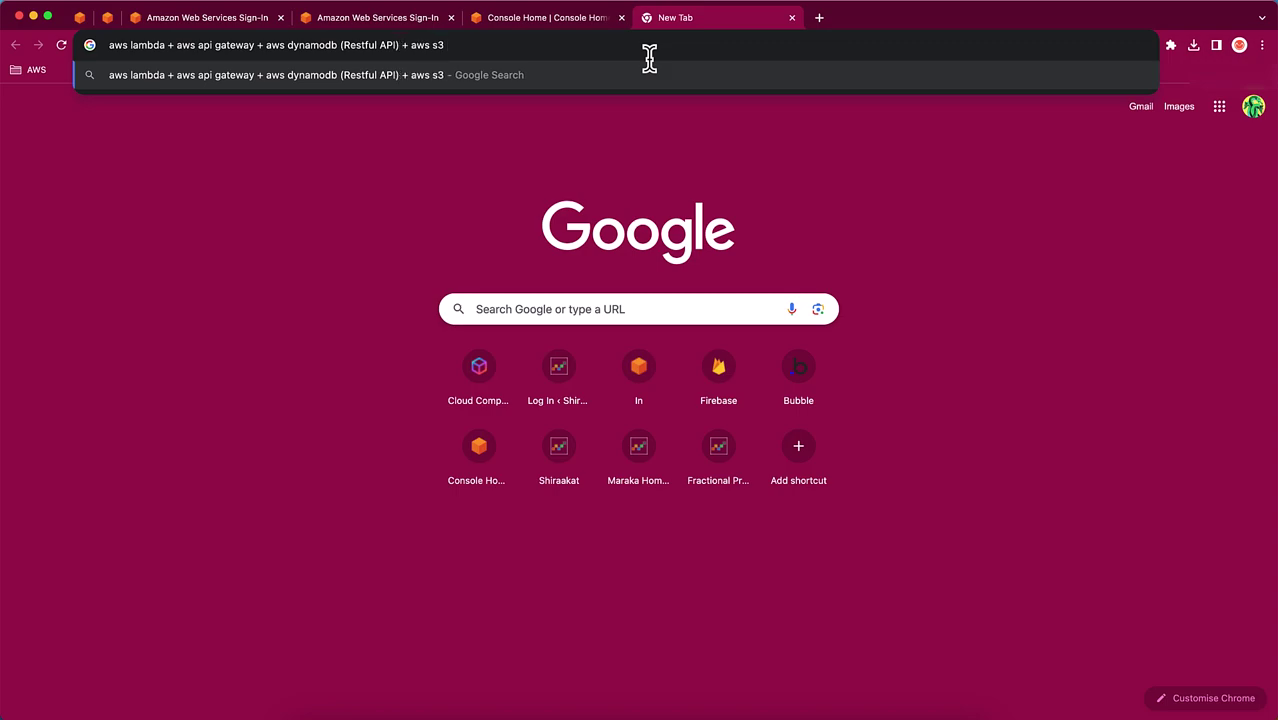
{"action": "type", "text": "(files store)"}
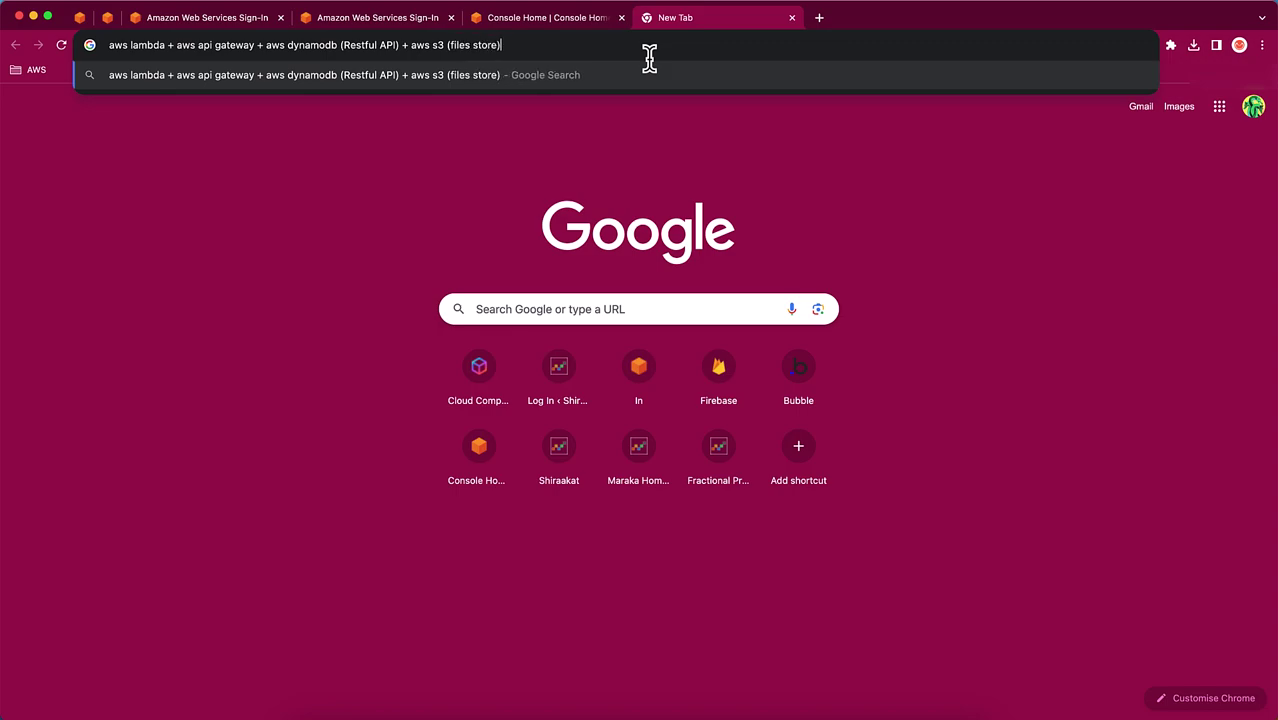
{"action": "left_click_drag", "start_coordinate": [503, 46], "coordinate": [188, 54]}
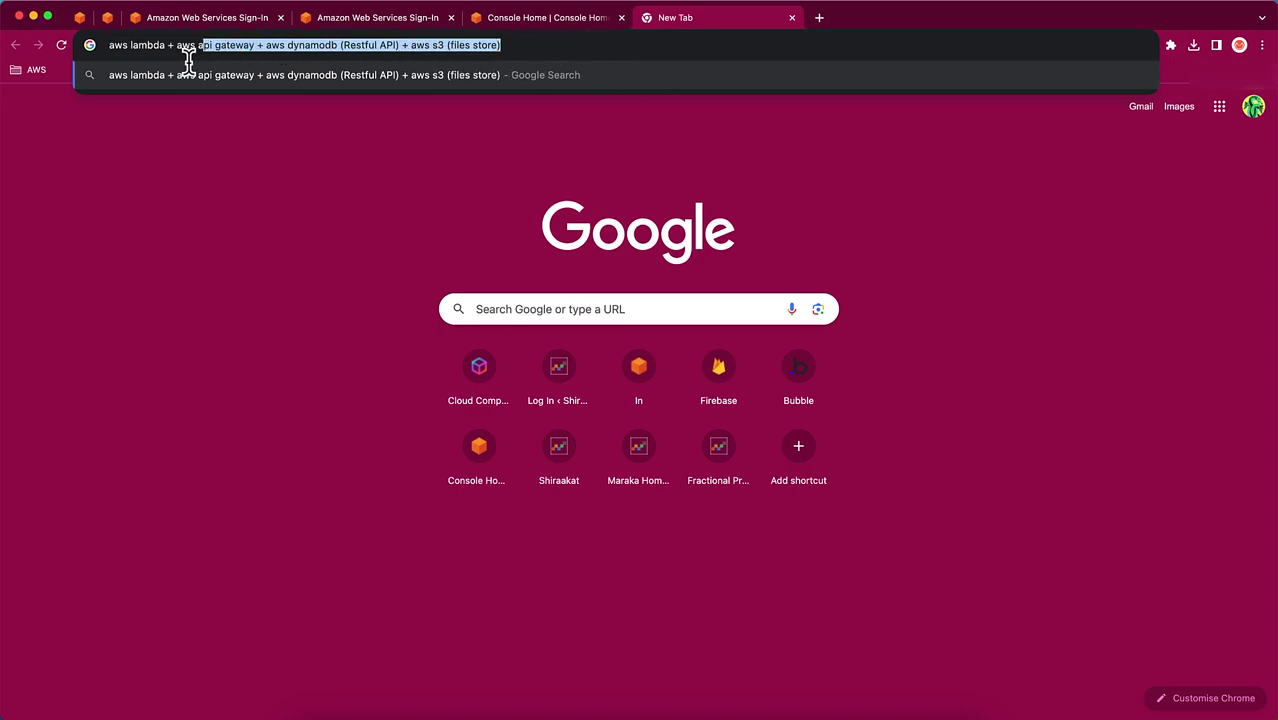
{"action": "key", "text": "End"}
{"action": "type", "text": "+ "}
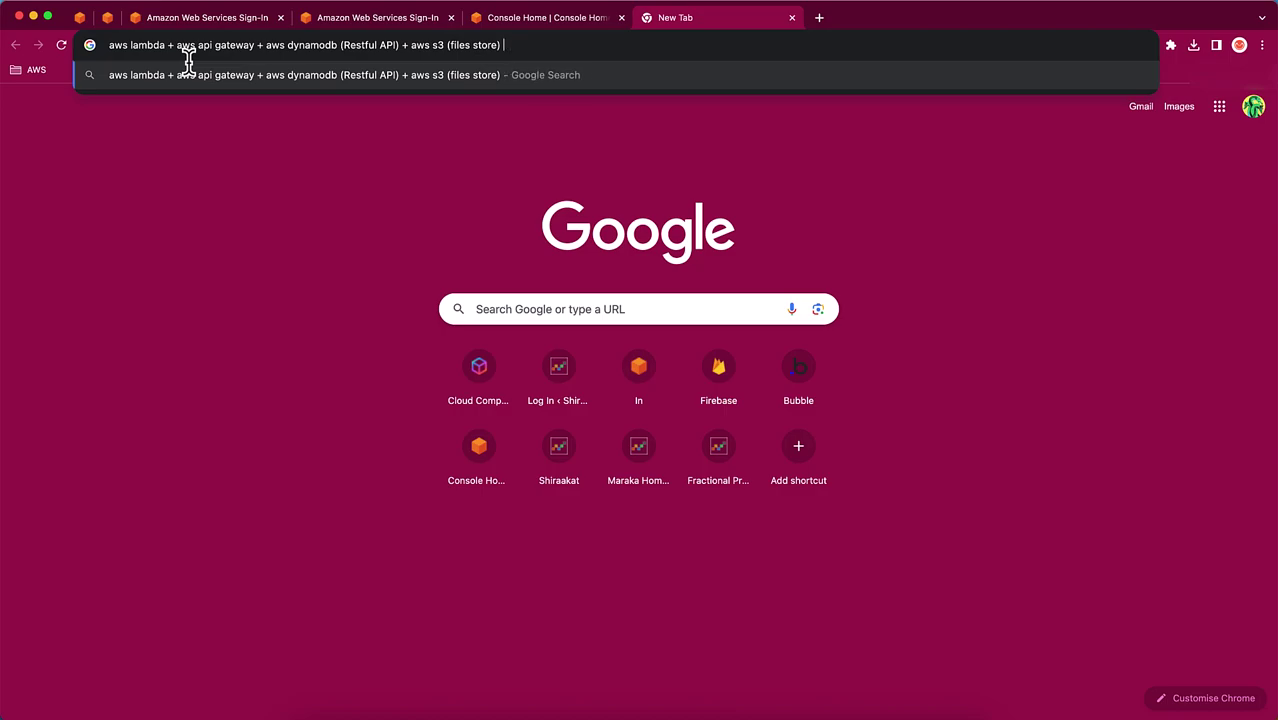
{"action": "type", "text": "aws "}
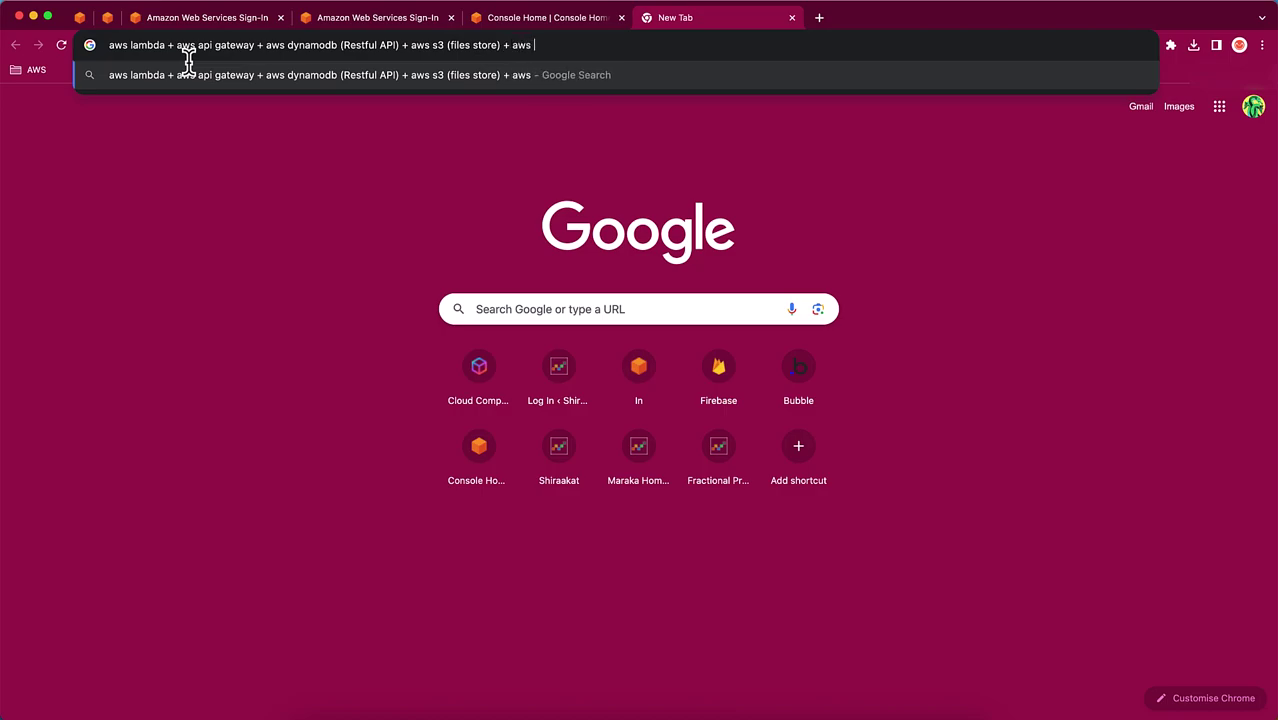
{"action": "type", "text": "clou"}
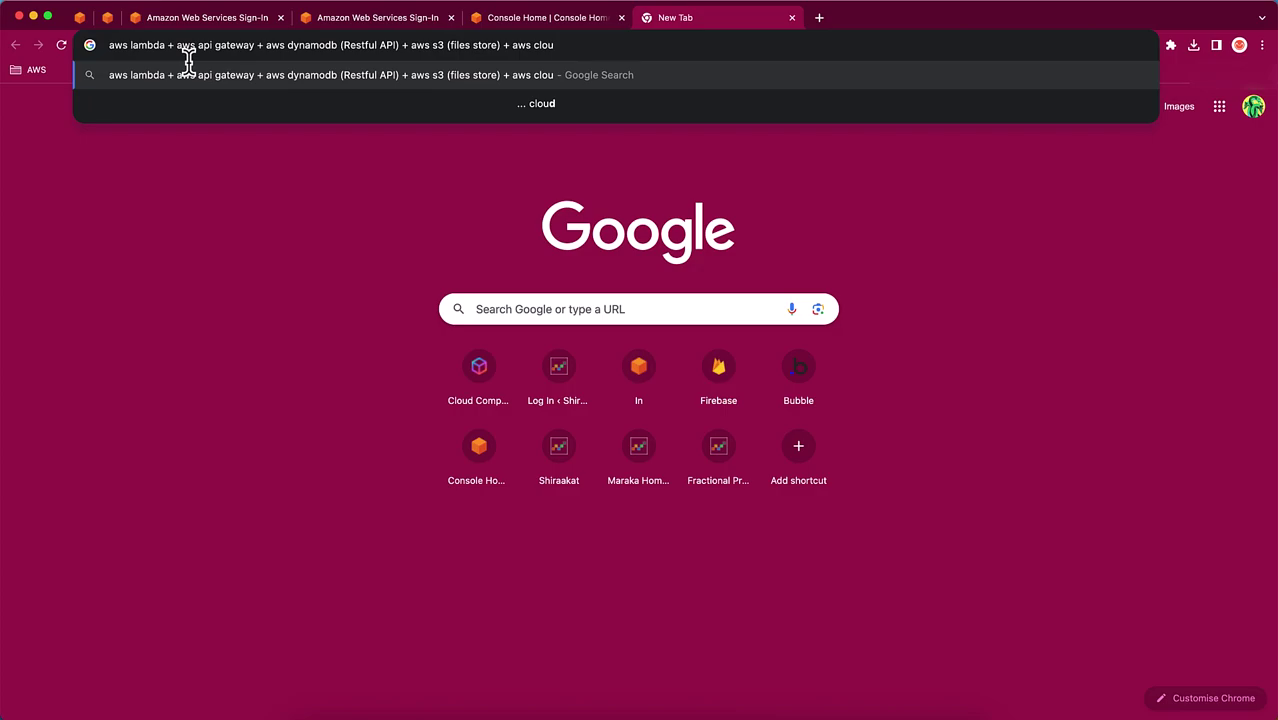
{"action": "type", "text": "dwatch"}
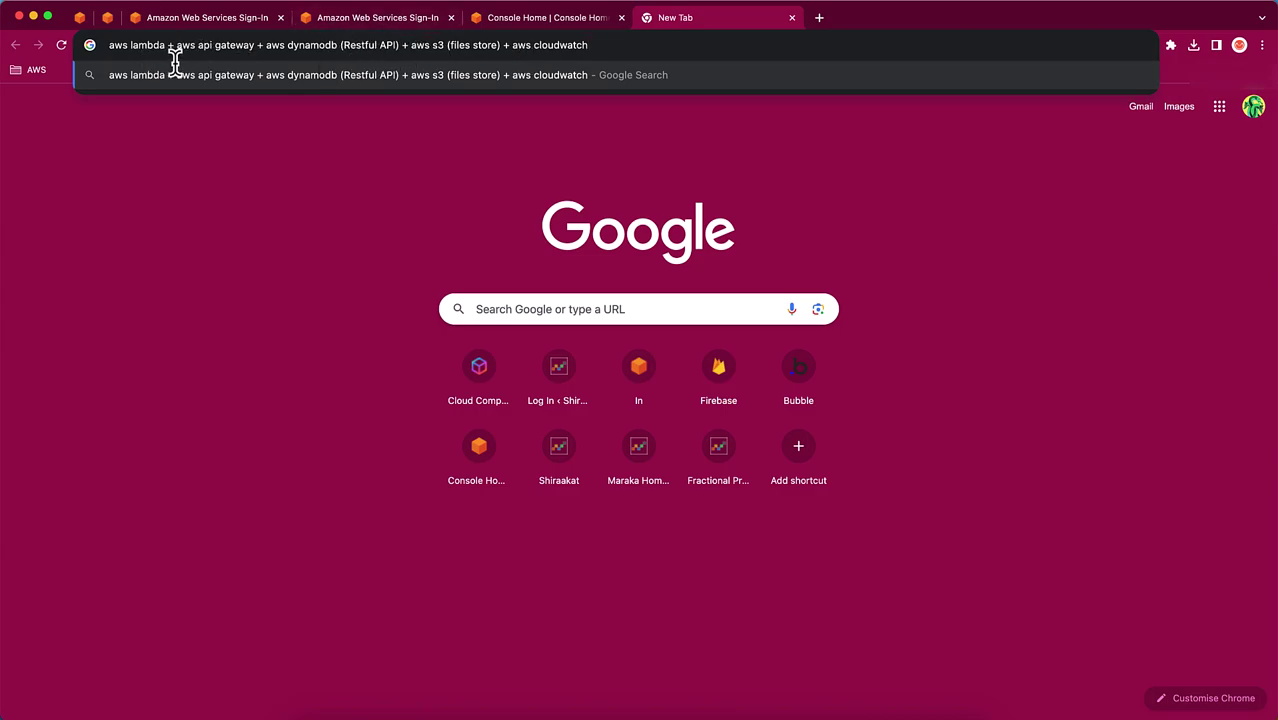
{"action": "left_click_drag", "start_coordinate": [150, 60], "coordinate": [100, 51]}
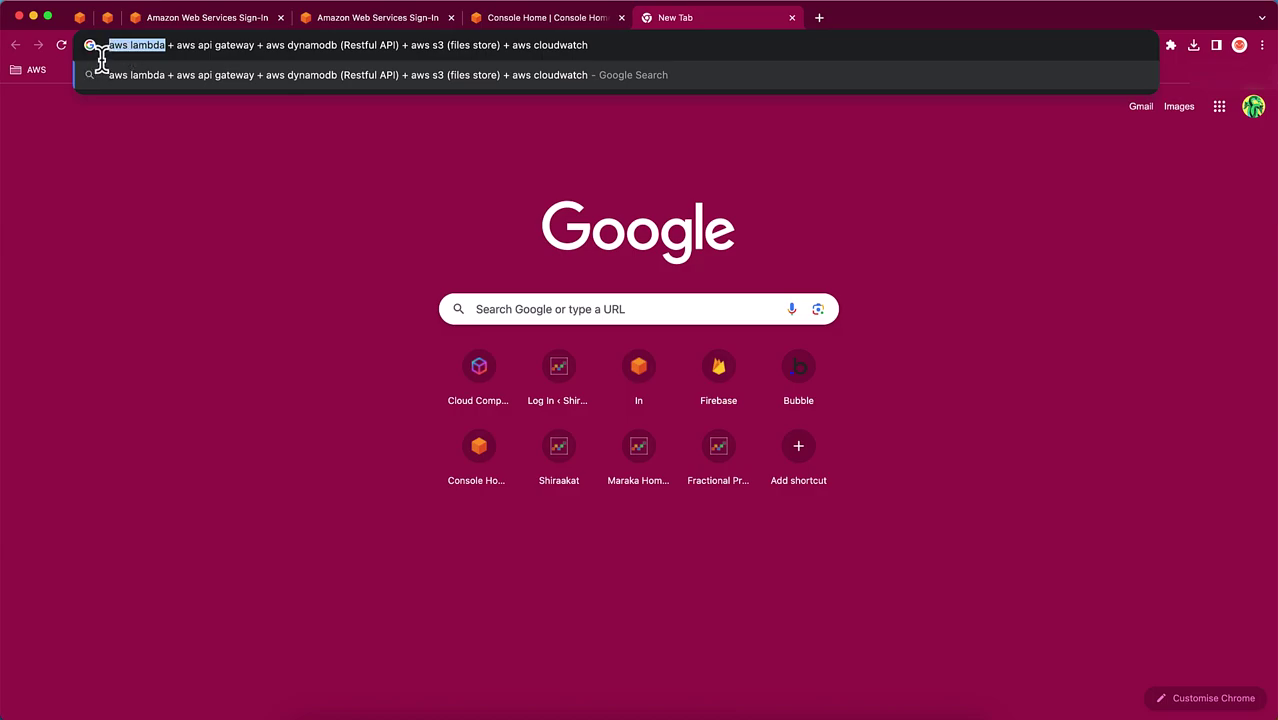
{"action": "left_click_drag", "start_coordinate": [248, 60], "coordinate": [160, 60]}
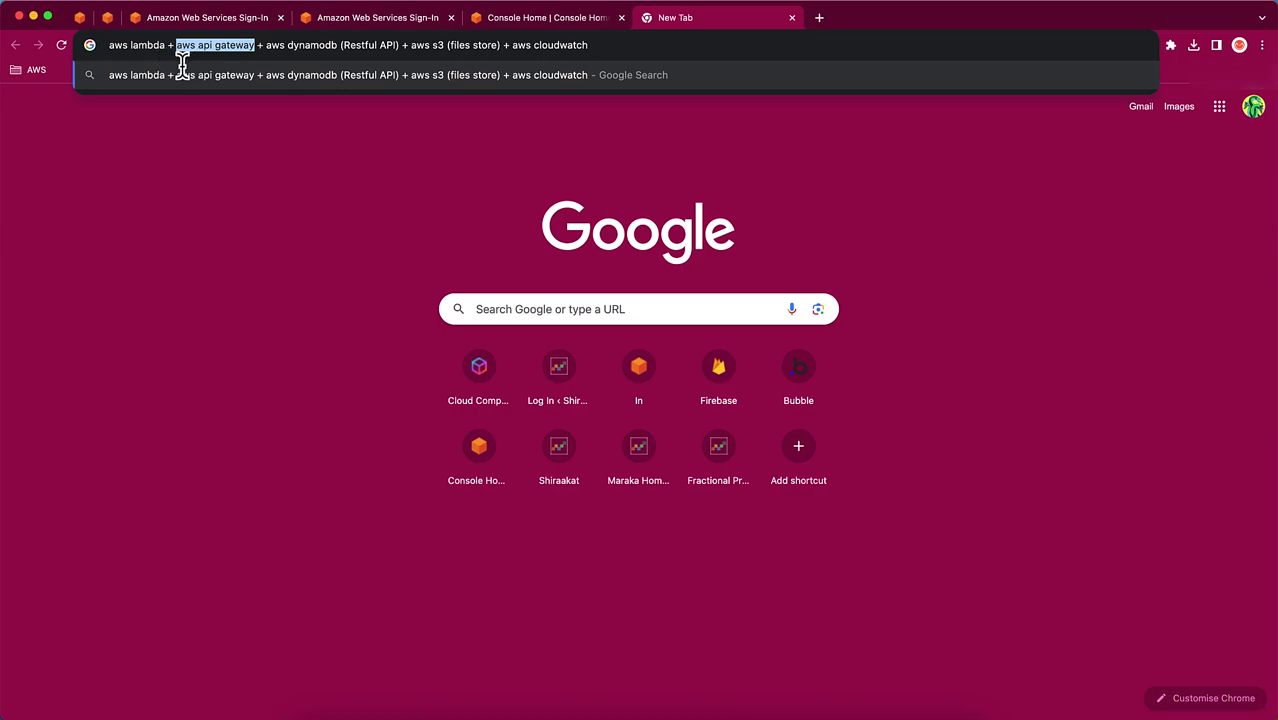
{"action": "left_click_drag", "start_coordinate": [340, 58], "coordinate": [251, 60]}
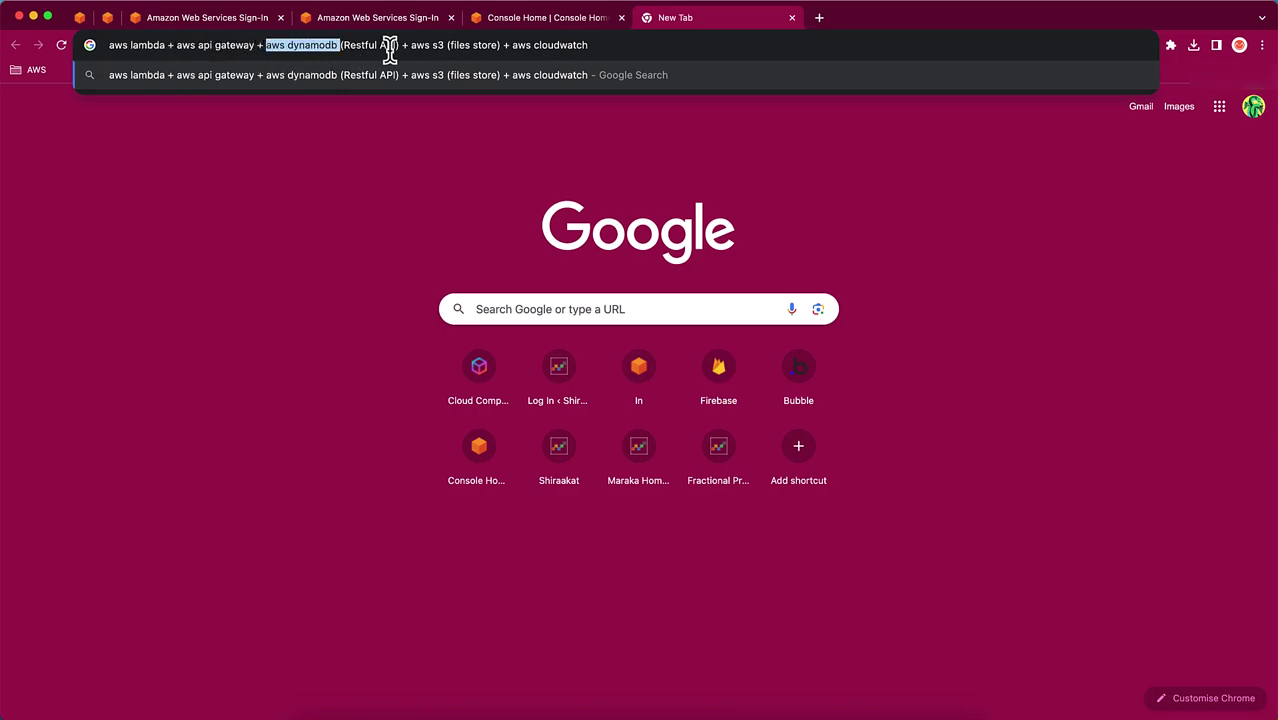
{"action": "left_click_drag", "start_coordinate": [400, 48], "coordinate": [50, 68]}
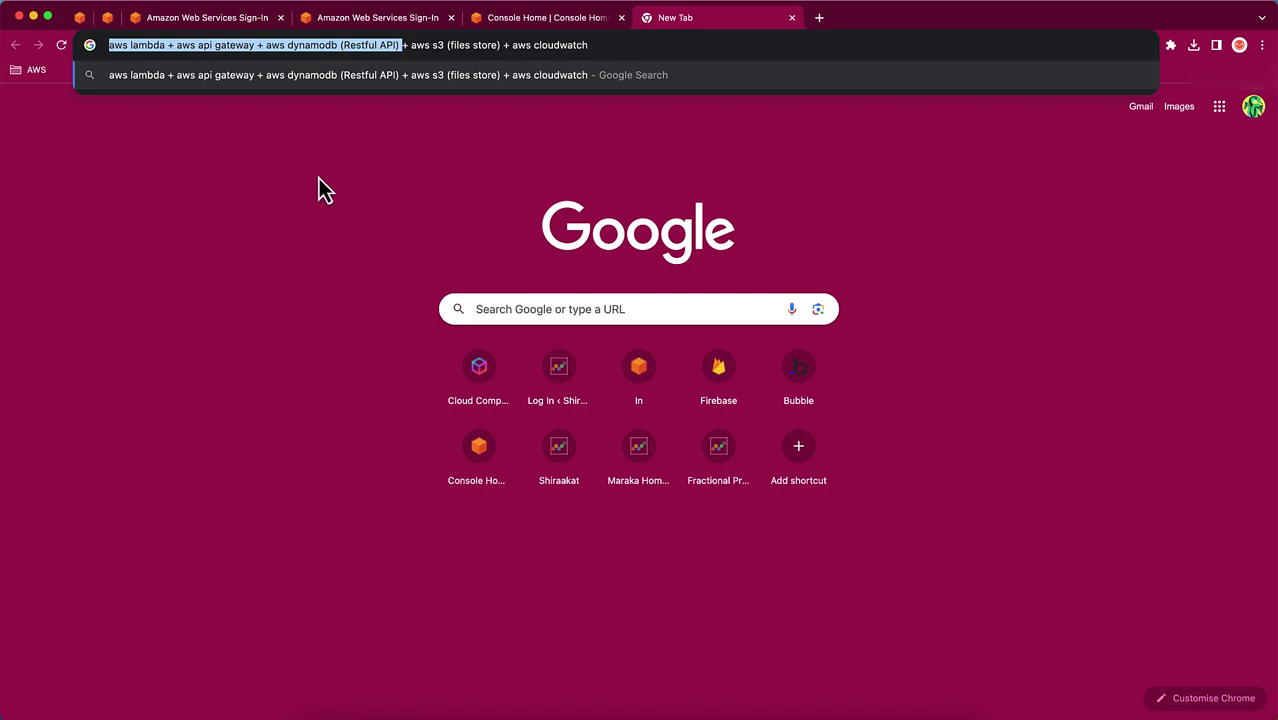
{"action": "key", "text": "super+a"}
{"action": "key", "text": "BackSpace"}
{"action": "key", "text": "super+w"}
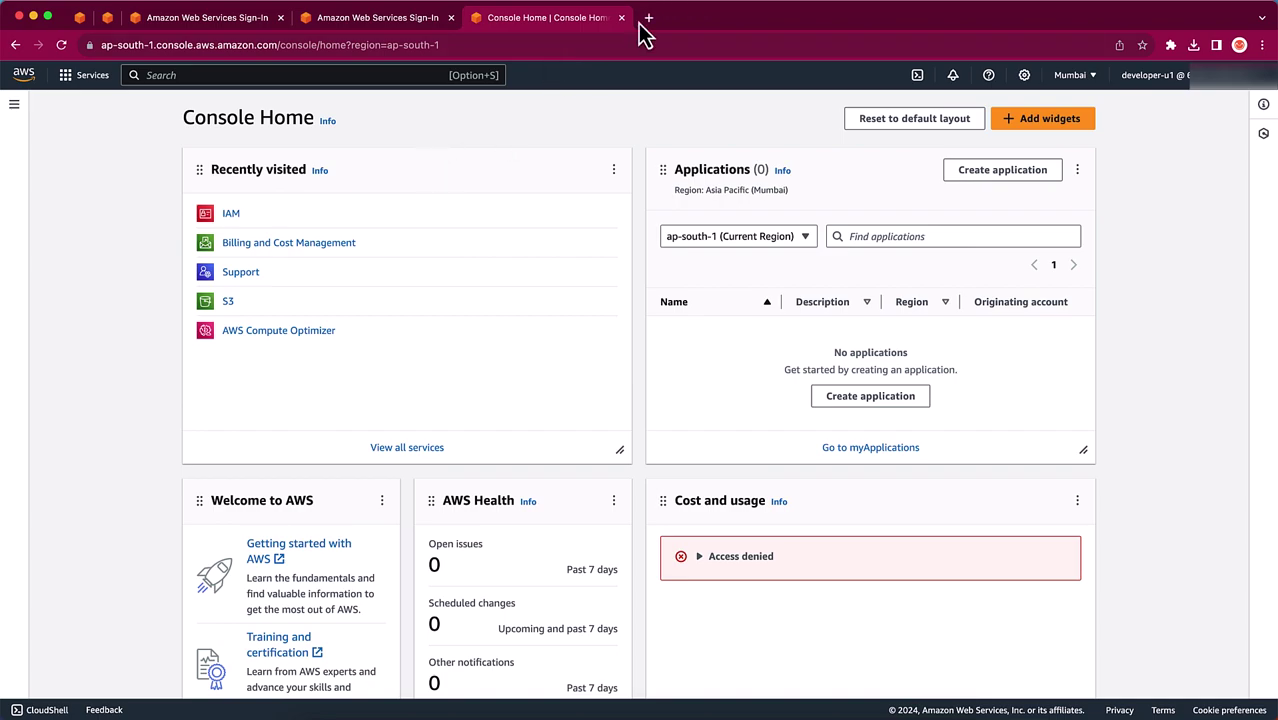
- In a new tab, search 'lamda' and open the Lambda Functions list with registerLF and loginLF
{"action": "left_click", "coordinate": [648, 17]}
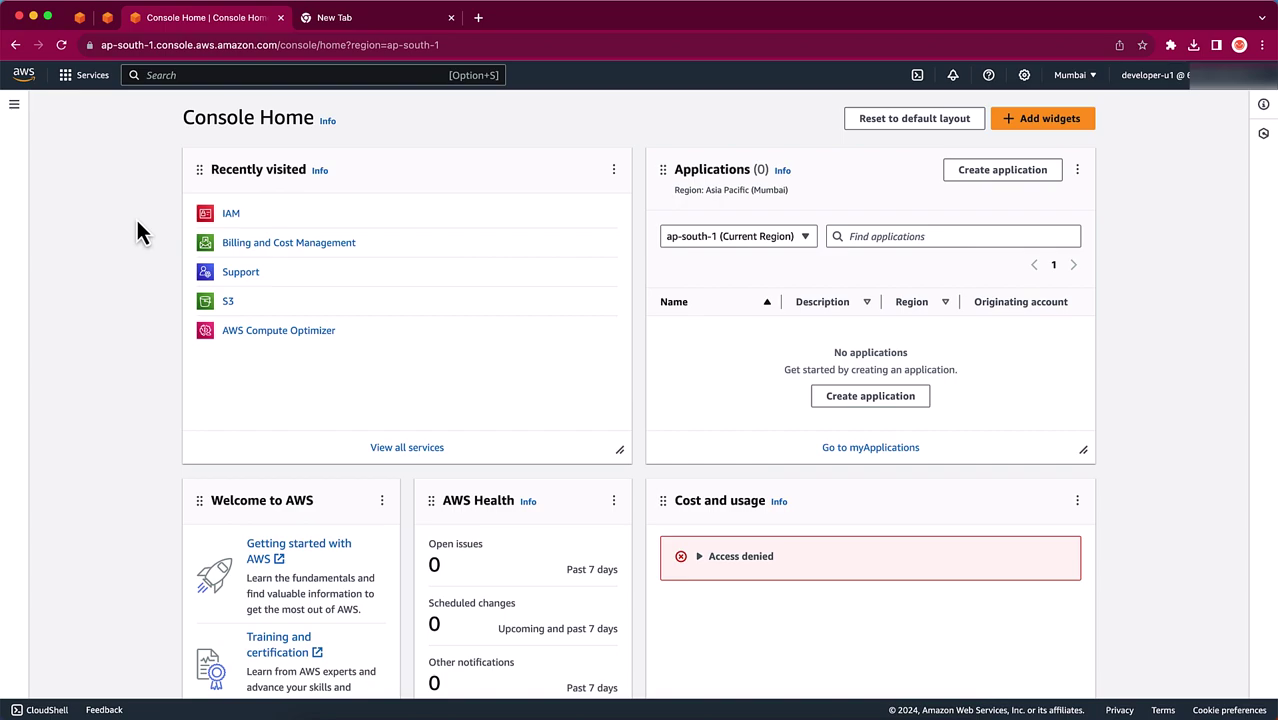
{"action": "left_click", "coordinate": [171, 80]}
{"action": "type", "text": "lamda"}
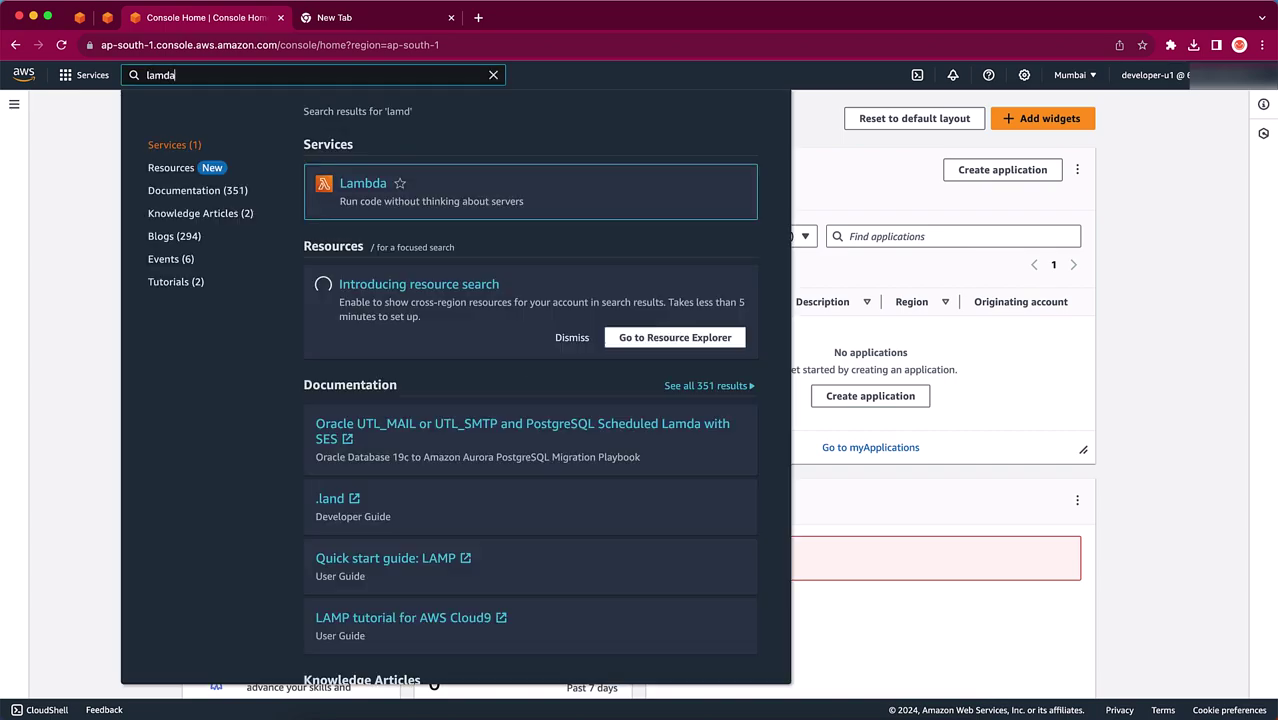
{"action": "left_click", "coordinate": [362, 190]}
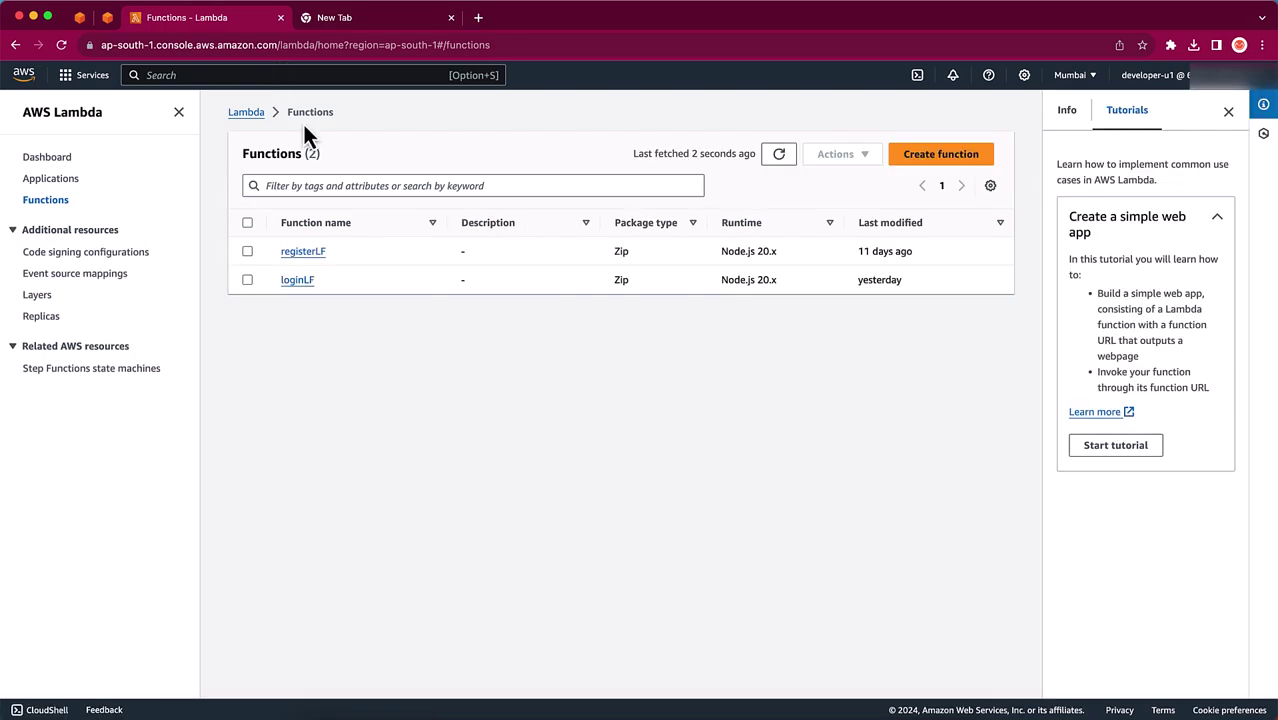
{"action": "left_click", "coordinate": [479, 18]}
- Abandon the 'firebase' query in the new tab and go back to the Lambda Functions tab
{"action": "type", "text": "firebase"}
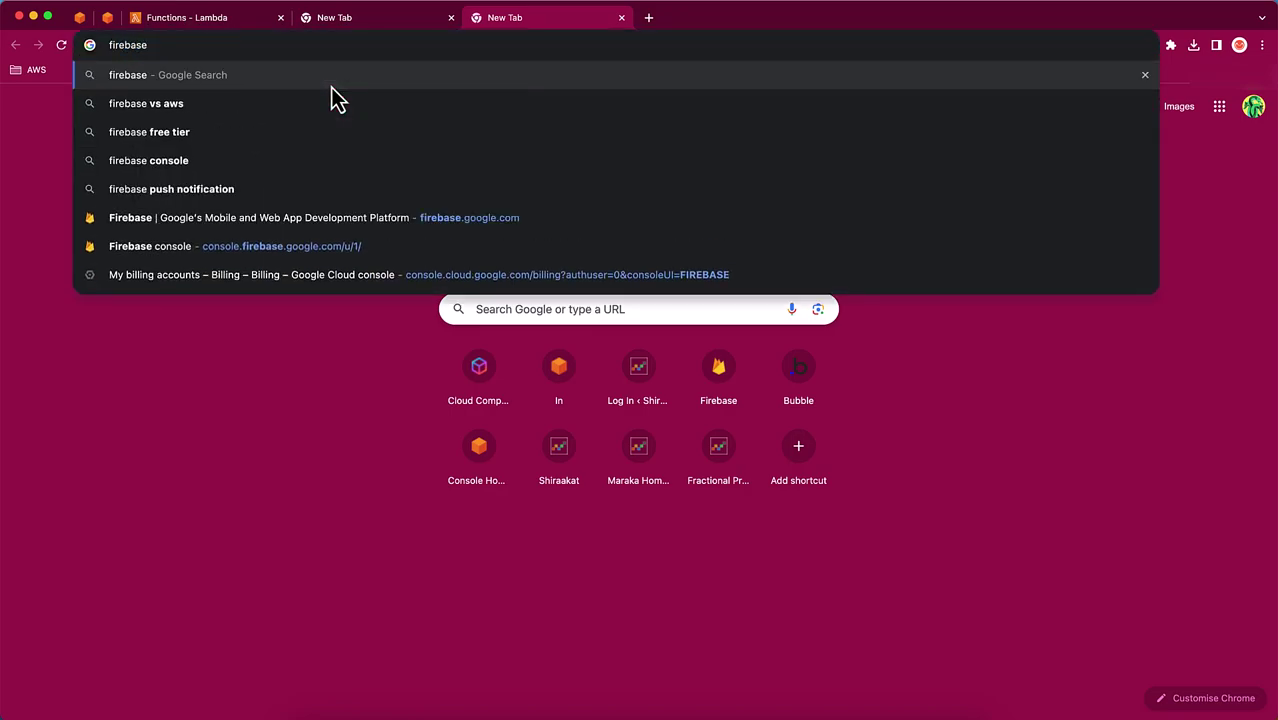
{"action": "key", "text": "super+a"}
{"action": "left_click", "coordinate": [227, 22]}
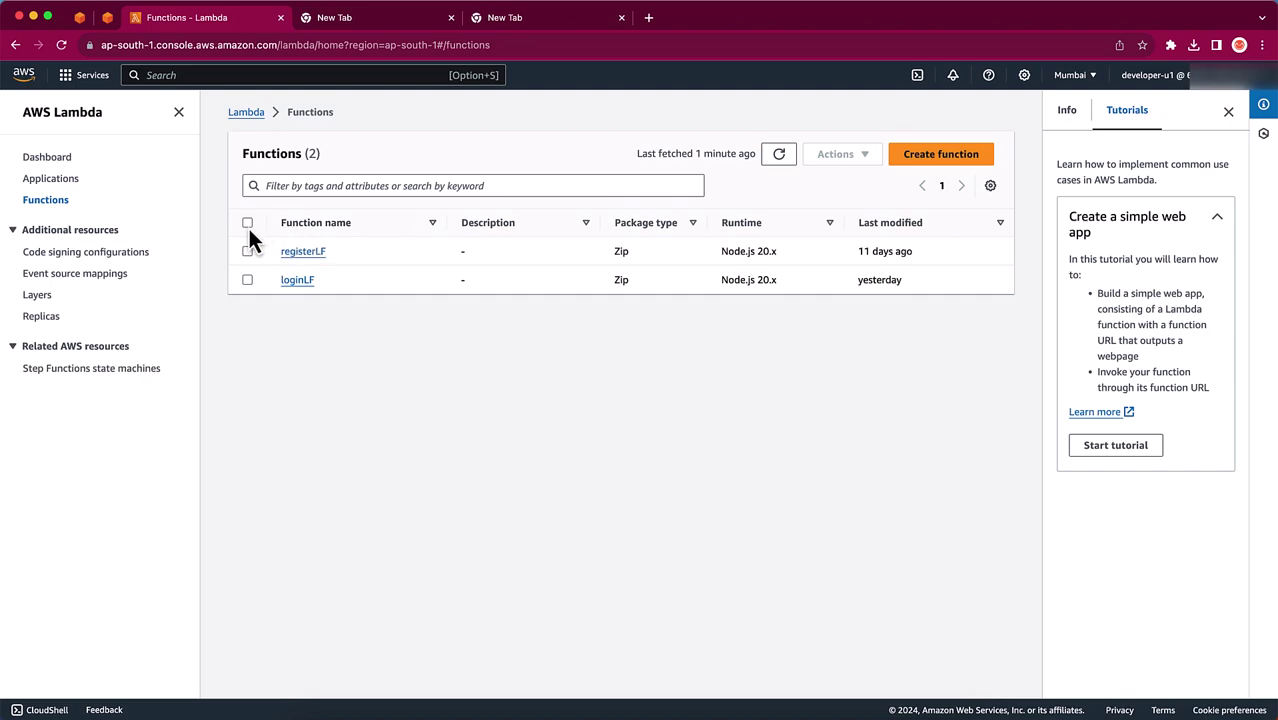
{"action": "left_click", "coordinate": [951, 158]}
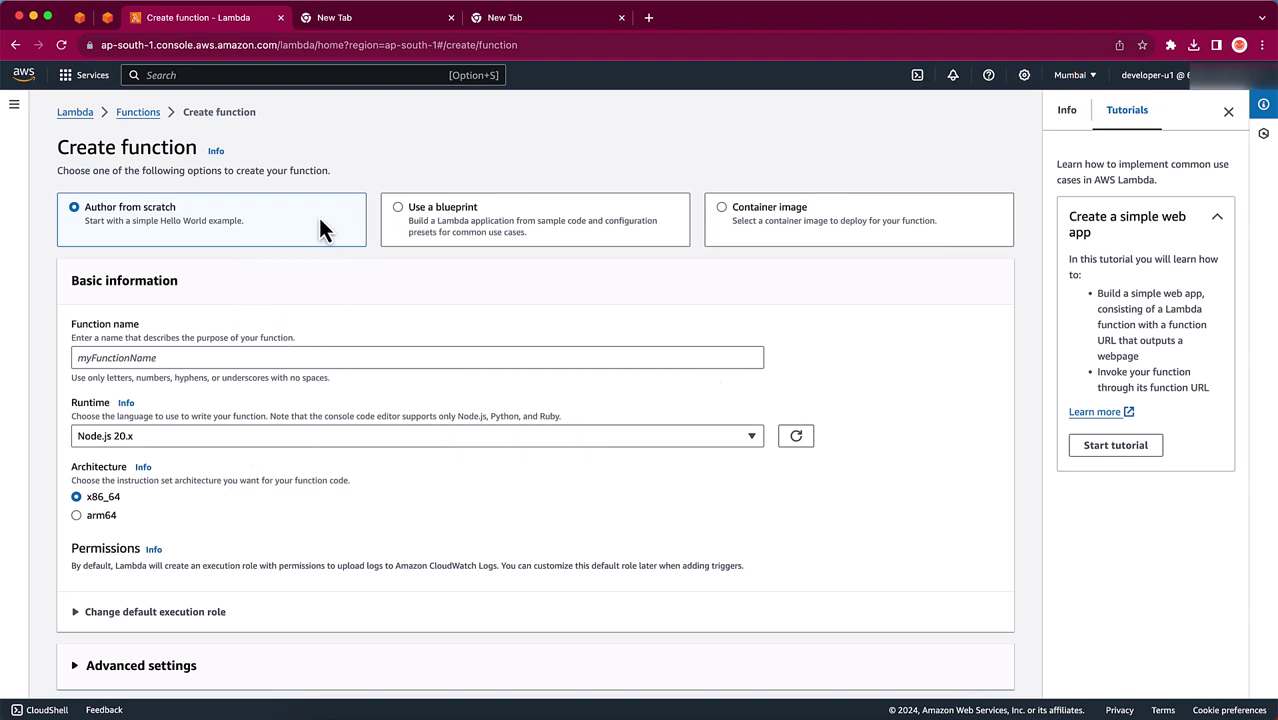
{"action": "scroll", "coordinate": [257, 240], "scroll_direction": "left", "scroll_amount": 5}
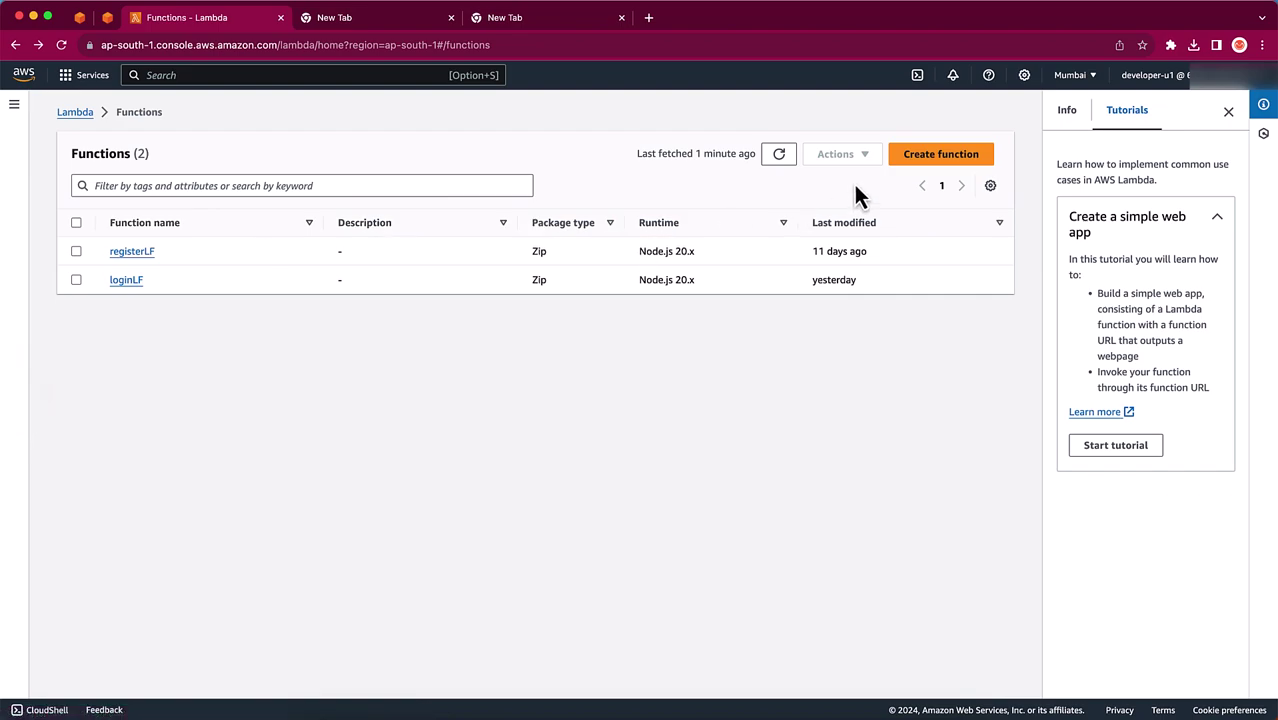
- Close the Tutorials pane, leaving the region on Asia Pacific (Mumbai) ap-south-1
{"action": "left_click", "coordinate": [1080, 80]}
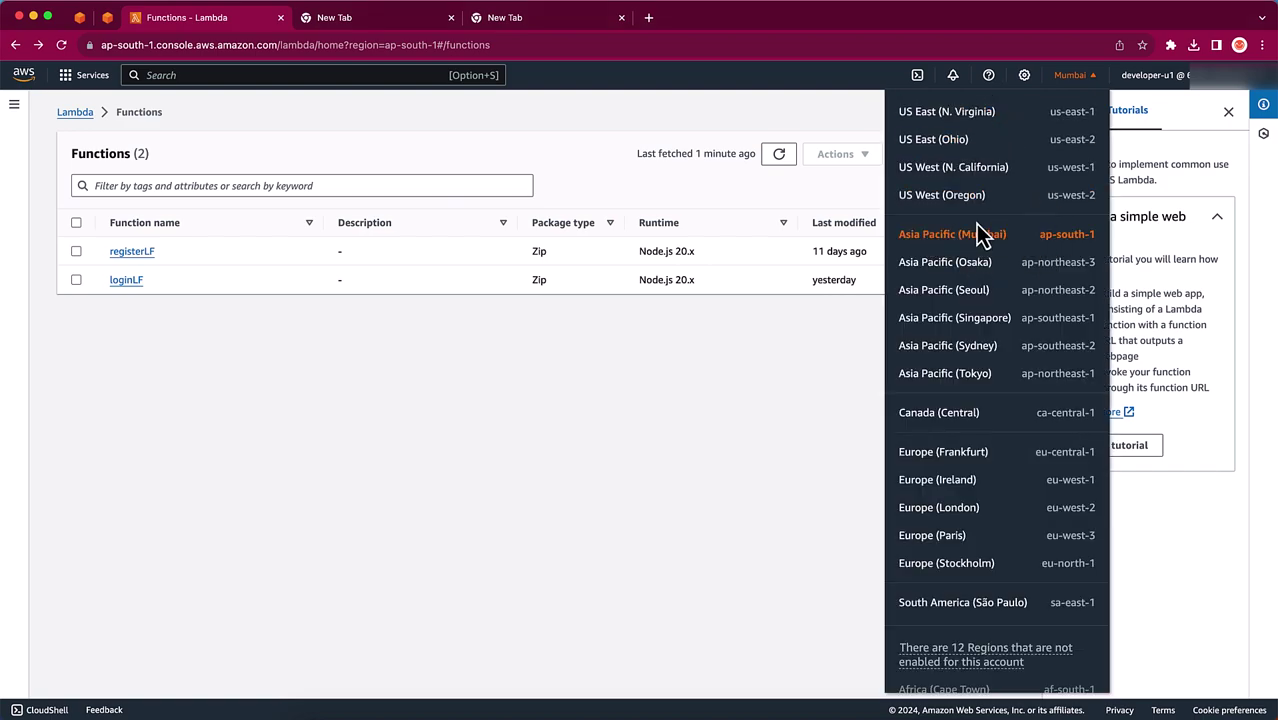
{"action": "left_click", "coordinate": [774, 380]}
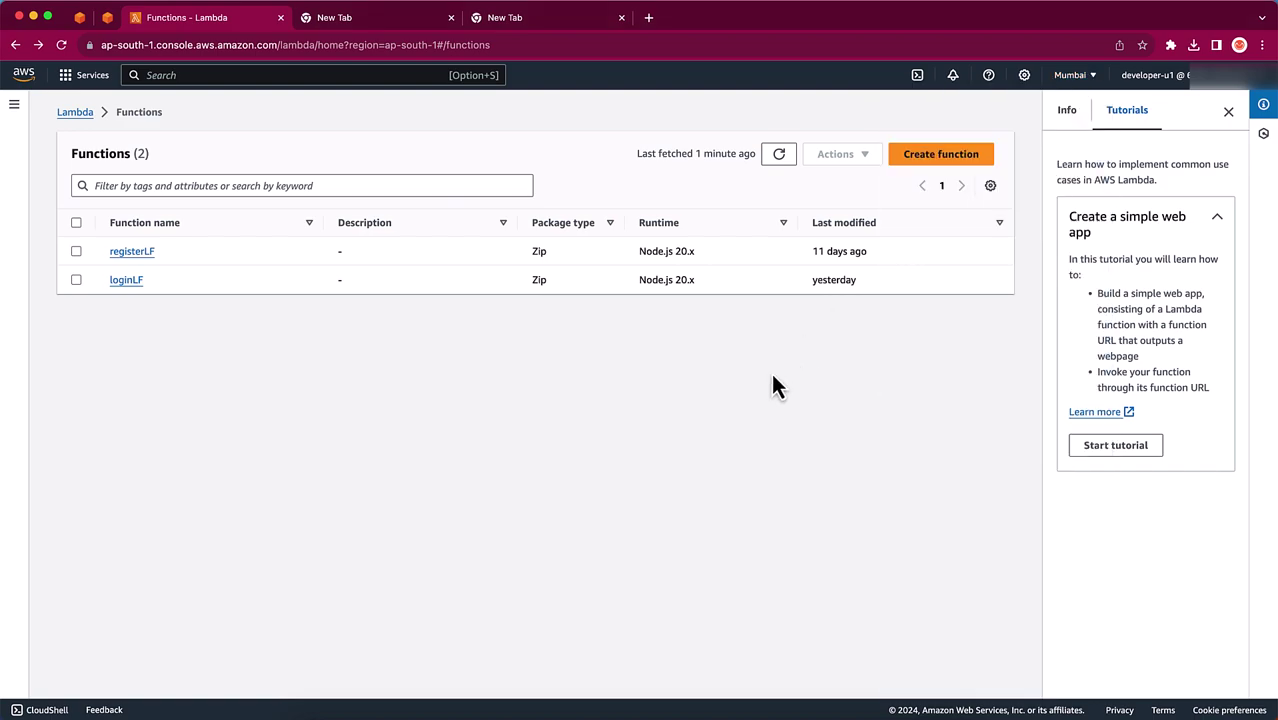
{"action": "left_click", "coordinate": [1229, 113]}
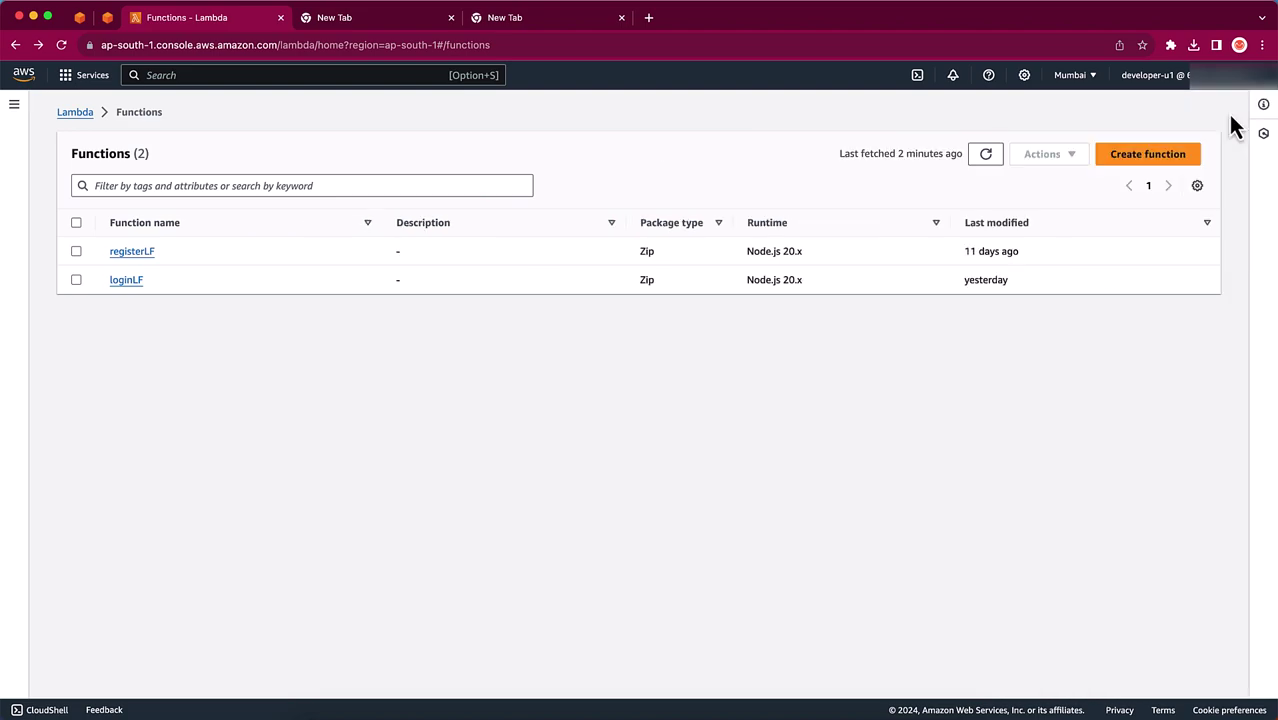
{"action": "left_click", "coordinate": [1075, 76]}
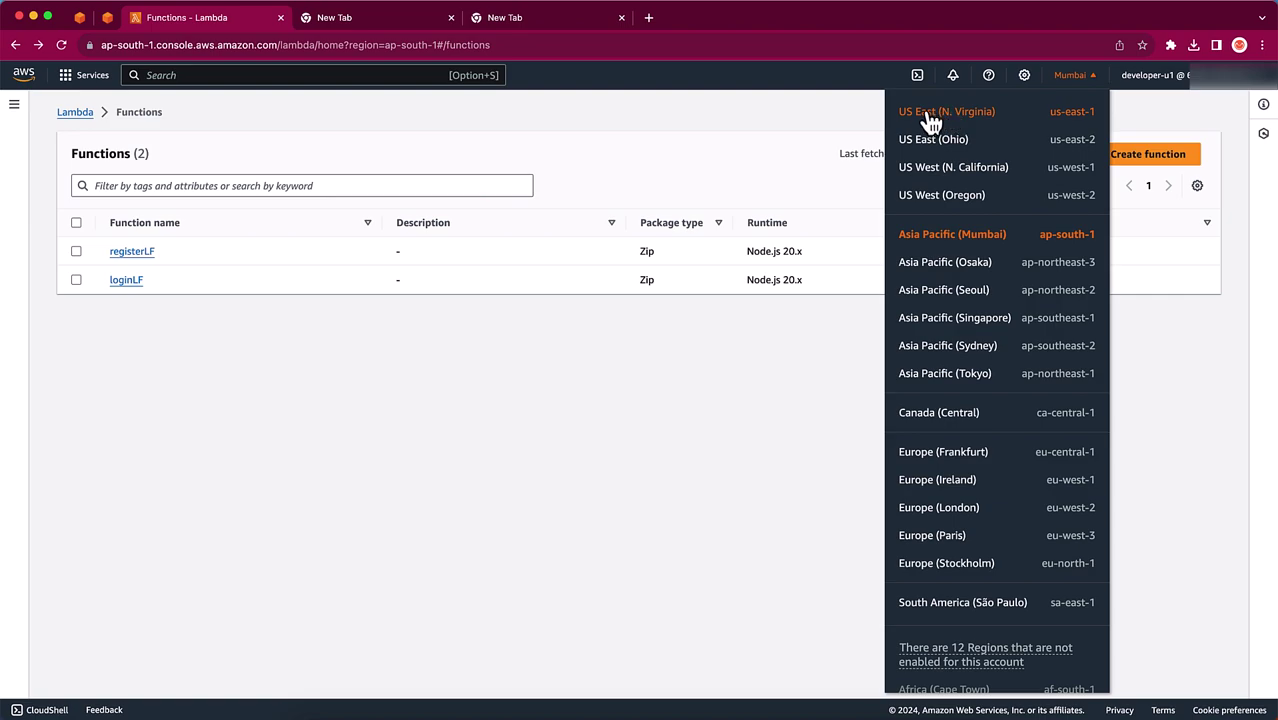
{"action": "left_click", "coordinate": [1073, 128]}
{"action": "left_click", "coordinate": [677, 492]}
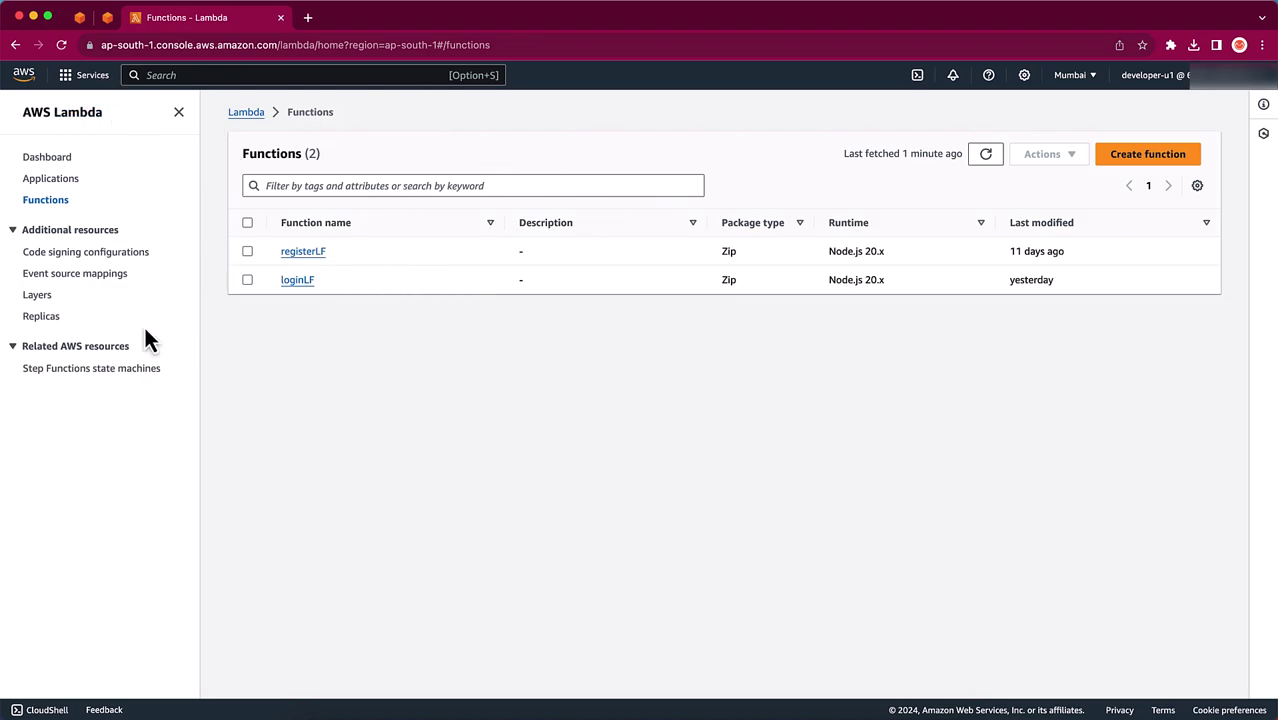
- Open the AWS Lambda overview and view the .NET, Java, Python, Ruby and Rust samples, then Node.js
{"action": "left_click", "coordinate": [66, 118]}
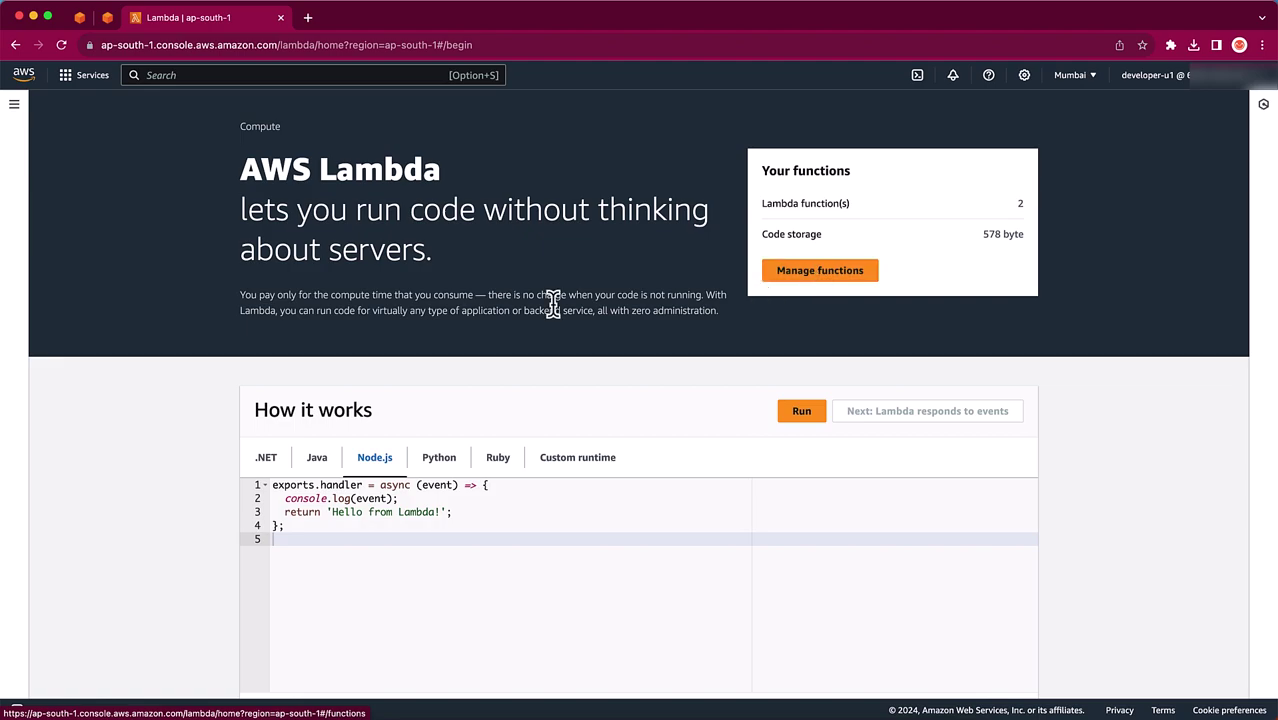
{"action": "scroll", "coordinate": [388, 370], "scroll_direction": "down", "scroll_amount": 4}
{"action": "scroll", "coordinate": [386, 363], "scroll_direction": "up", "scroll_amount": 3}
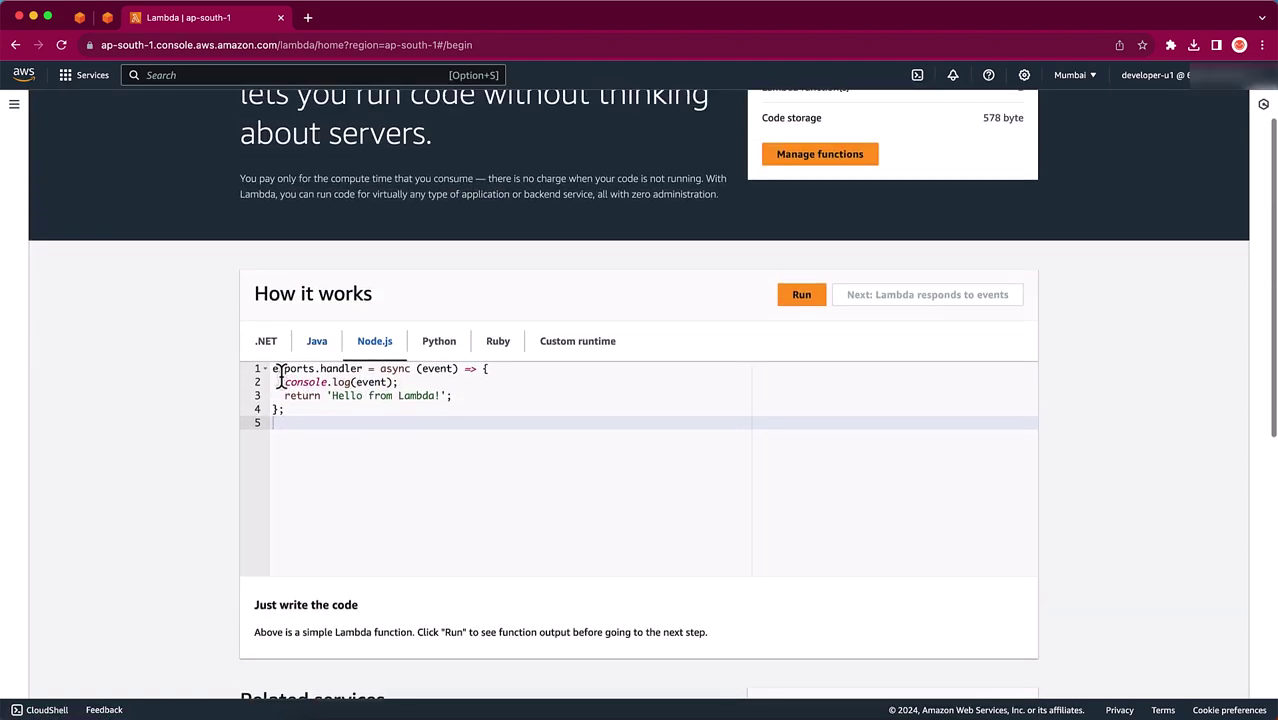
{"action": "scroll", "coordinate": [289, 300], "scroll_direction": "up", "scroll_amount": 1}
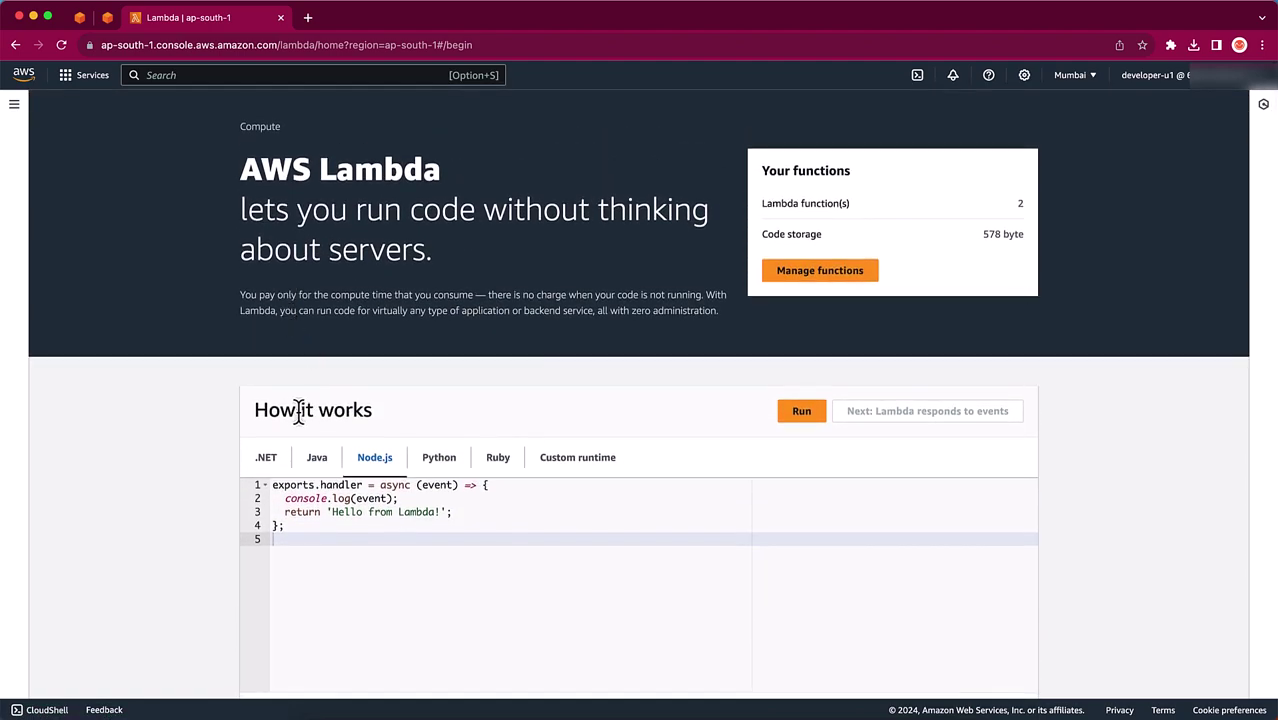
{"action": "scroll", "coordinate": [300, 400], "scroll_direction": "down", "scroll_amount": 2}
{"action": "left_click", "coordinate": [266, 303]}
{"action": "left_click", "coordinate": [318, 302]}
{"action": "left_click", "coordinate": [374, 302]}
{"action": "left_click", "coordinate": [439, 305]}
{"action": "left_click", "coordinate": [503, 306]}
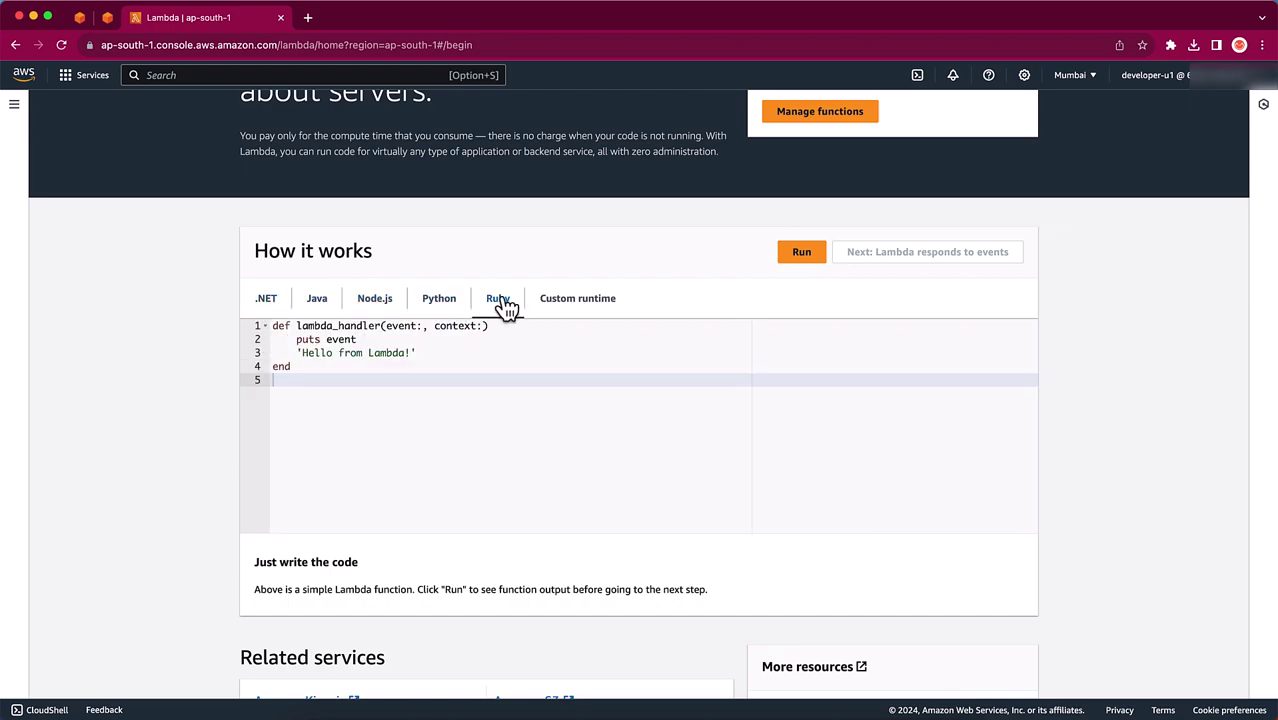
{"action": "left_click", "coordinate": [583, 306]}
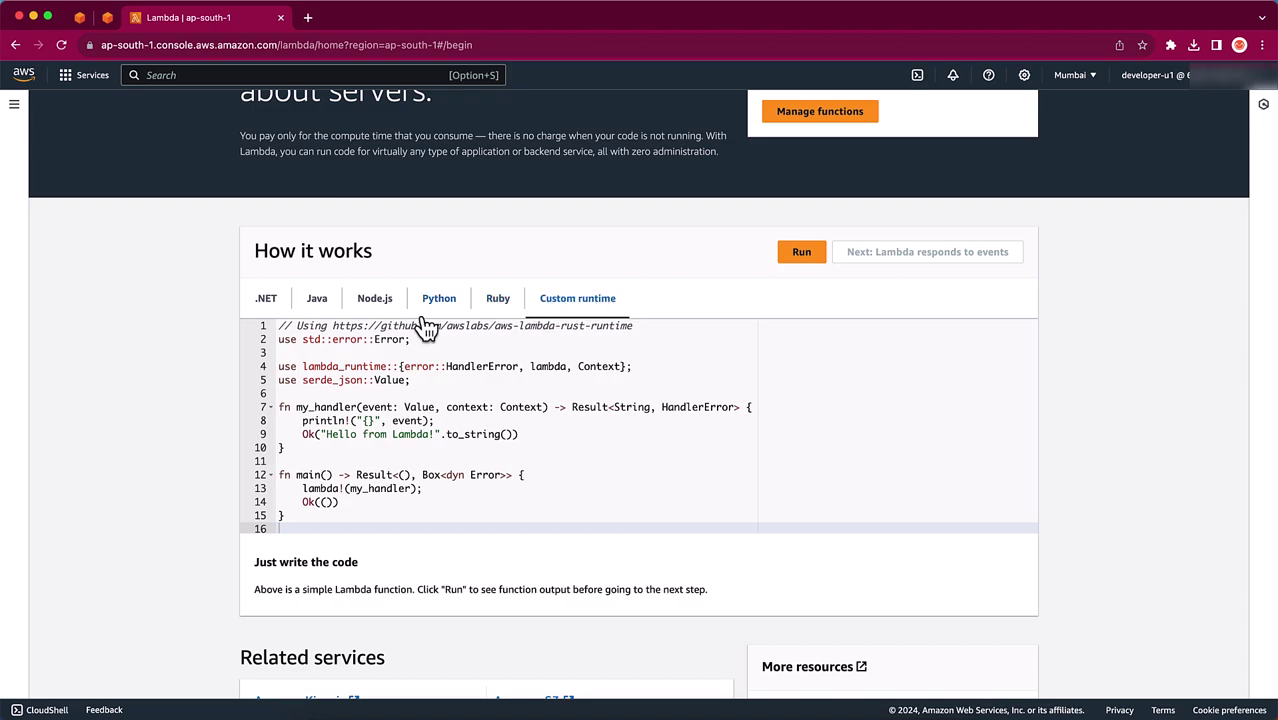
{"action": "left_click", "coordinate": [372, 310]}
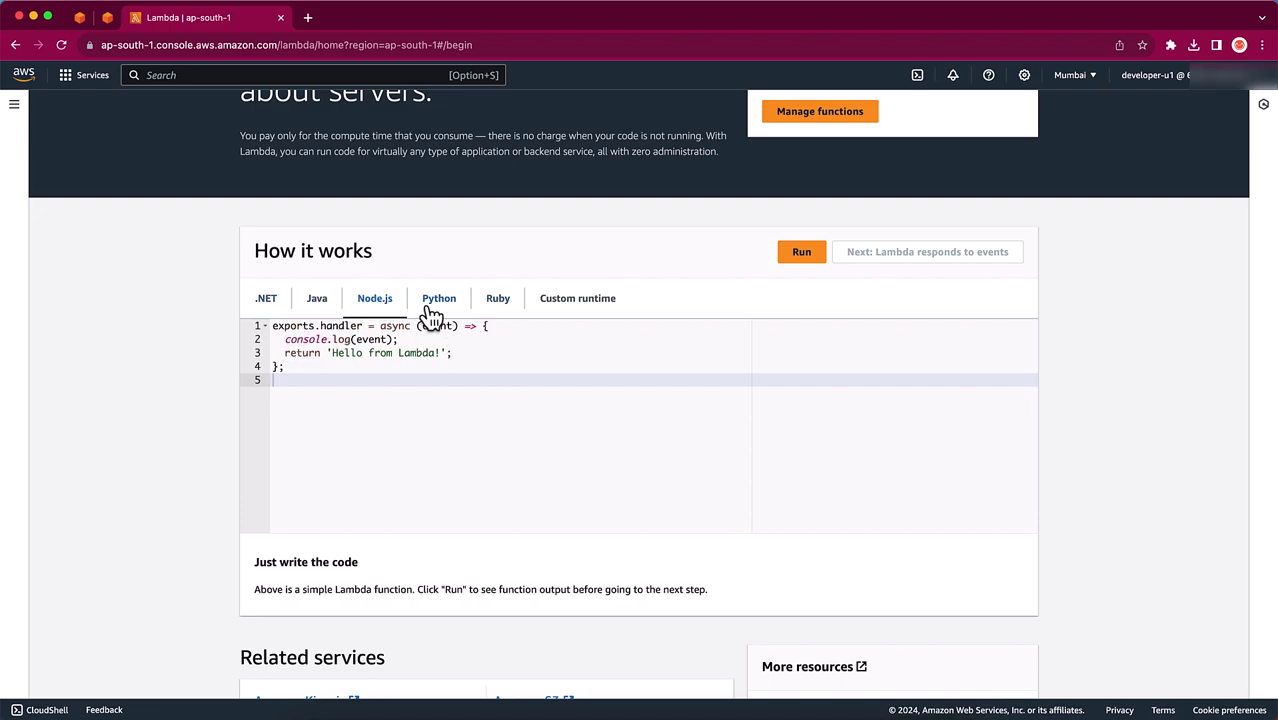
- Revisit the Python, .NET, Java and Ruby samples, settling back on Node.js
{"action": "left_click", "coordinate": [430, 314]}
{"action": "left_click", "coordinate": [274, 310]}
{"action": "left_click", "coordinate": [315, 310]}
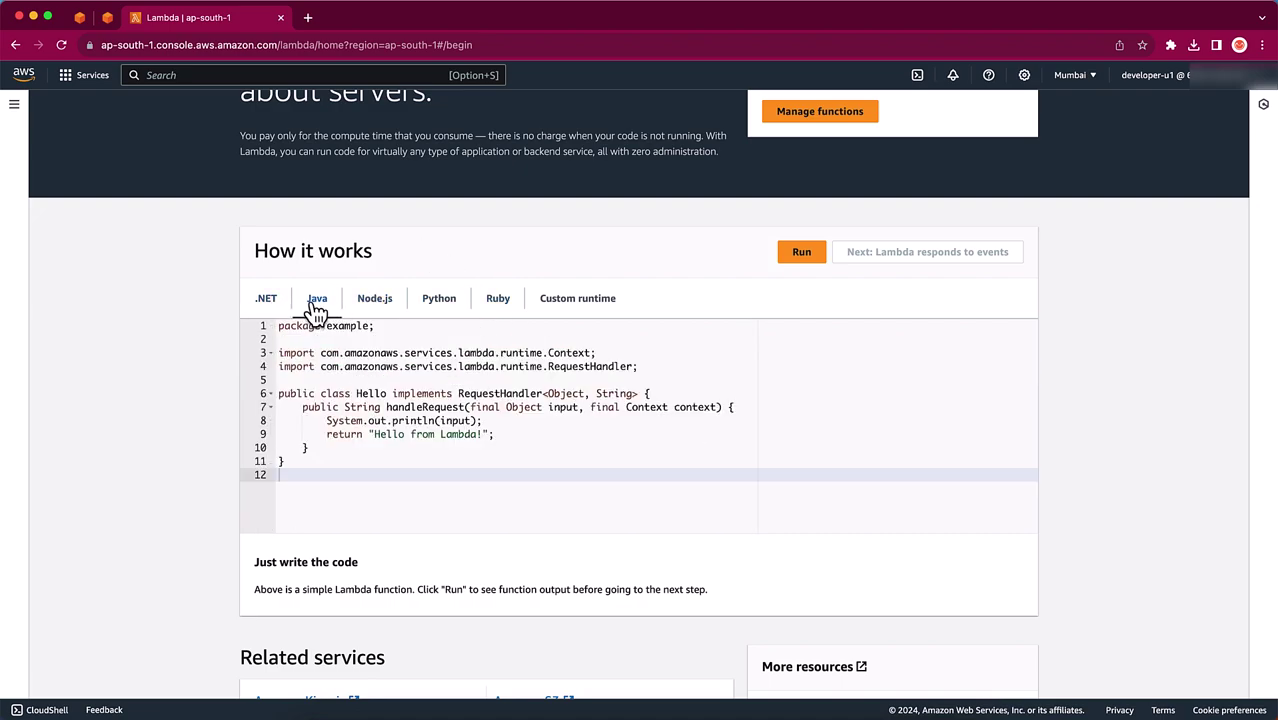
{"action": "left_click", "coordinate": [498, 304]}
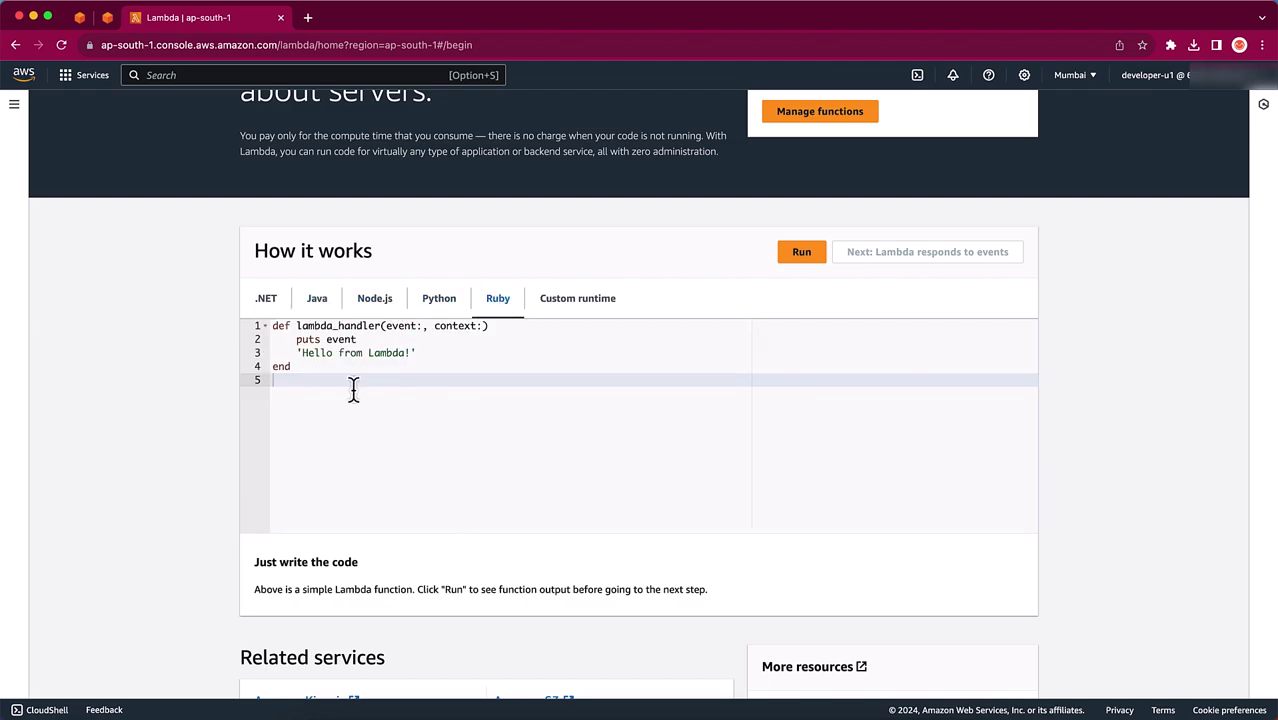
{"action": "scroll", "coordinate": [447, 545], "scroll_direction": "down", "scroll_amount": 10}
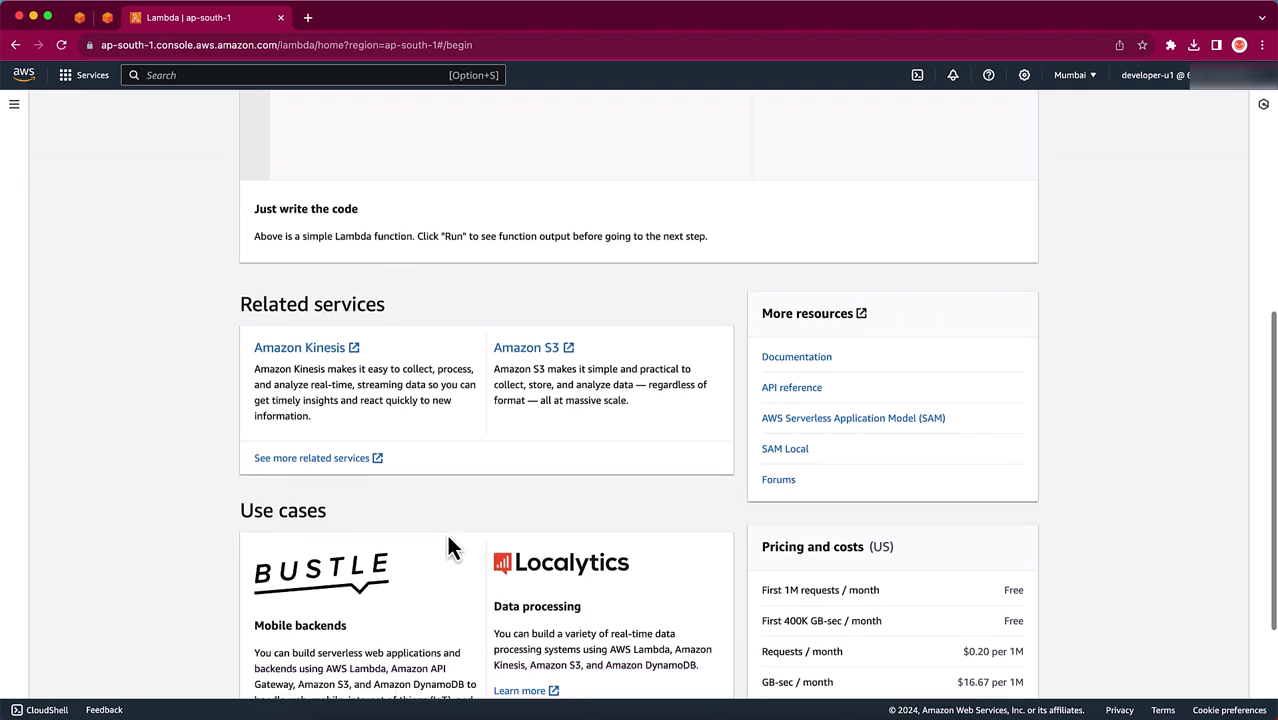
{"action": "scroll", "coordinate": [448, 545], "scroll_direction": "up", "scroll_amount": 10}
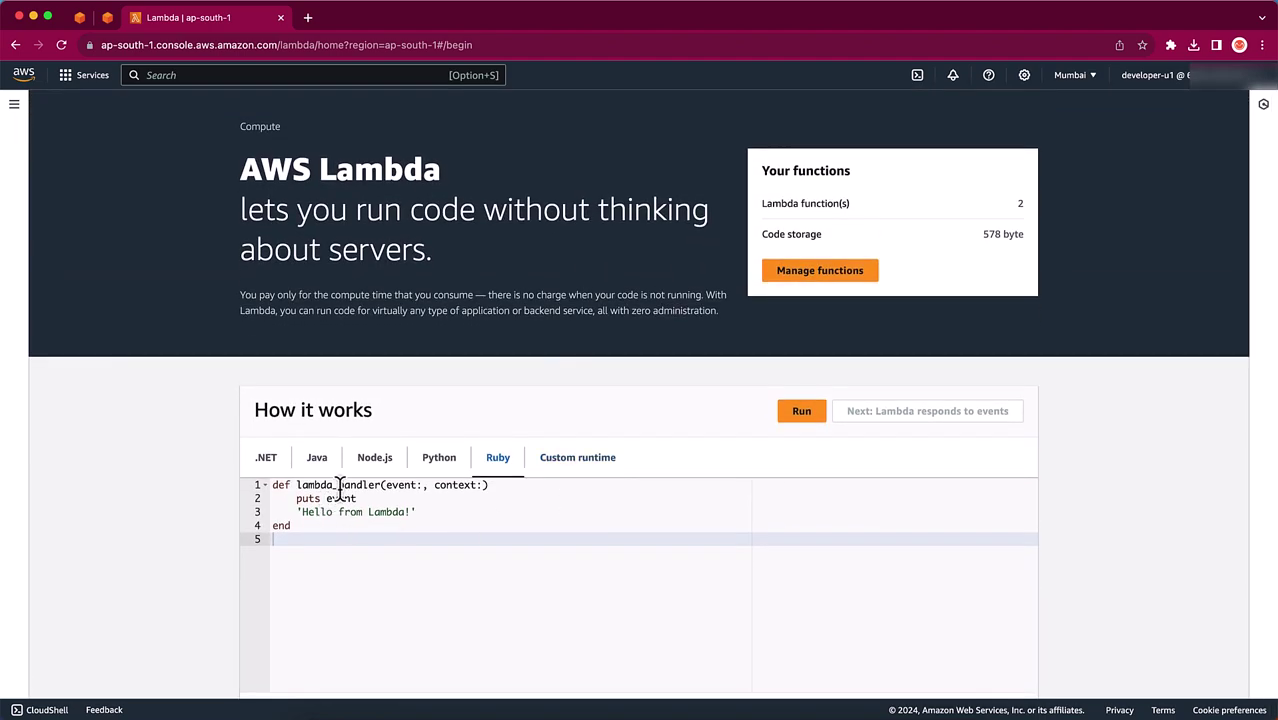
{"action": "left_click", "coordinate": [381, 466]}
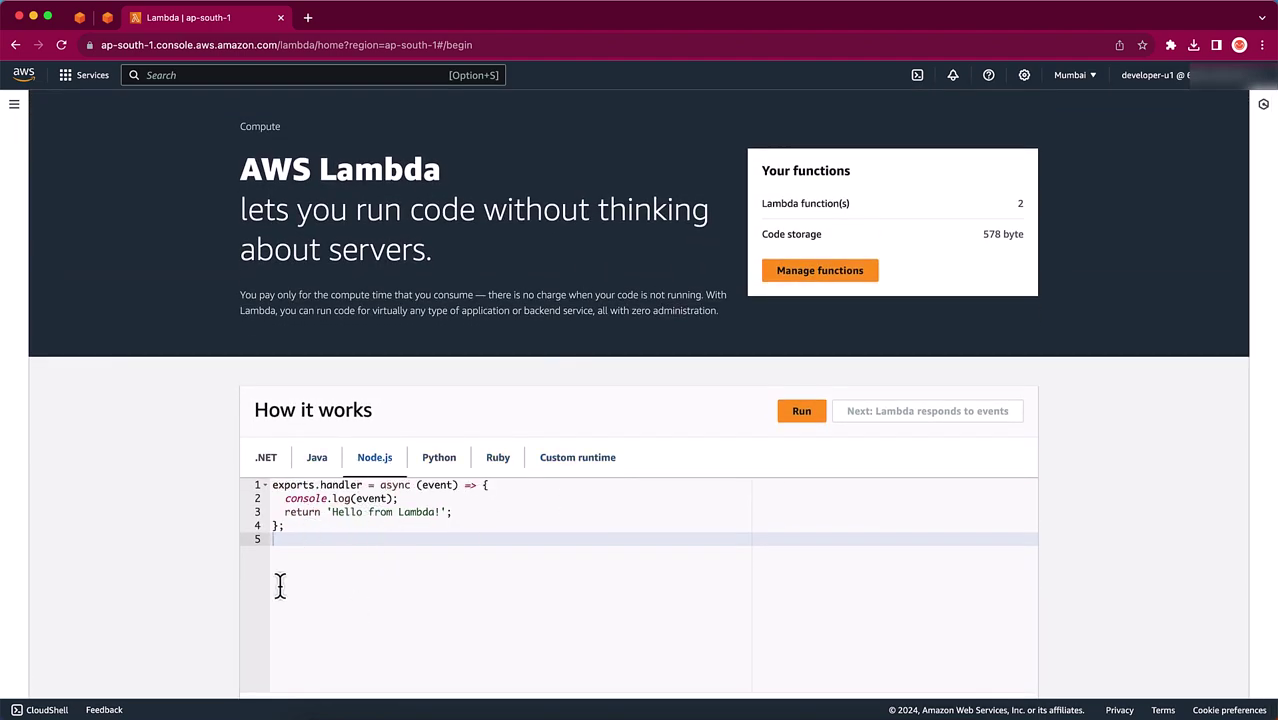
- Run the Node.js sample function and inspect its 'Hello from Lambda!' output and code
{"action": "left_click", "coordinate": [801, 413]}
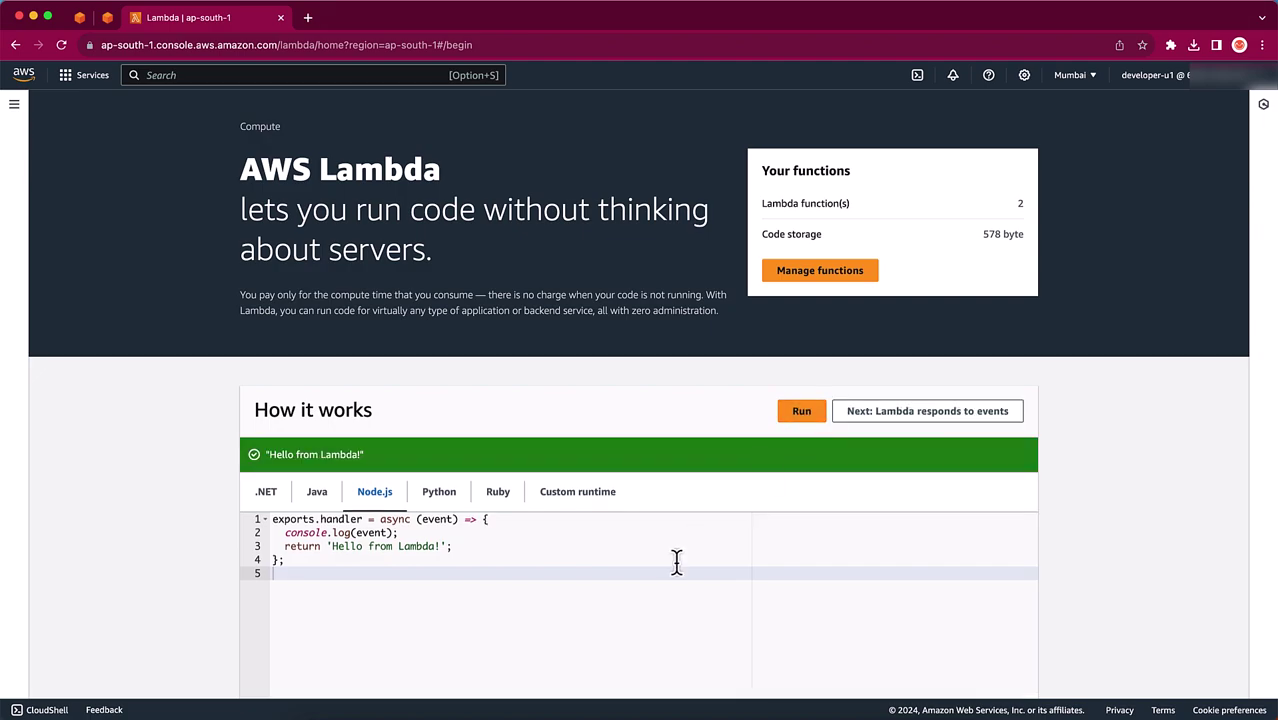
{"action": "scroll", "coordinate": [682, 556], "scroll_direction": "down", "scroll_amount": 3}
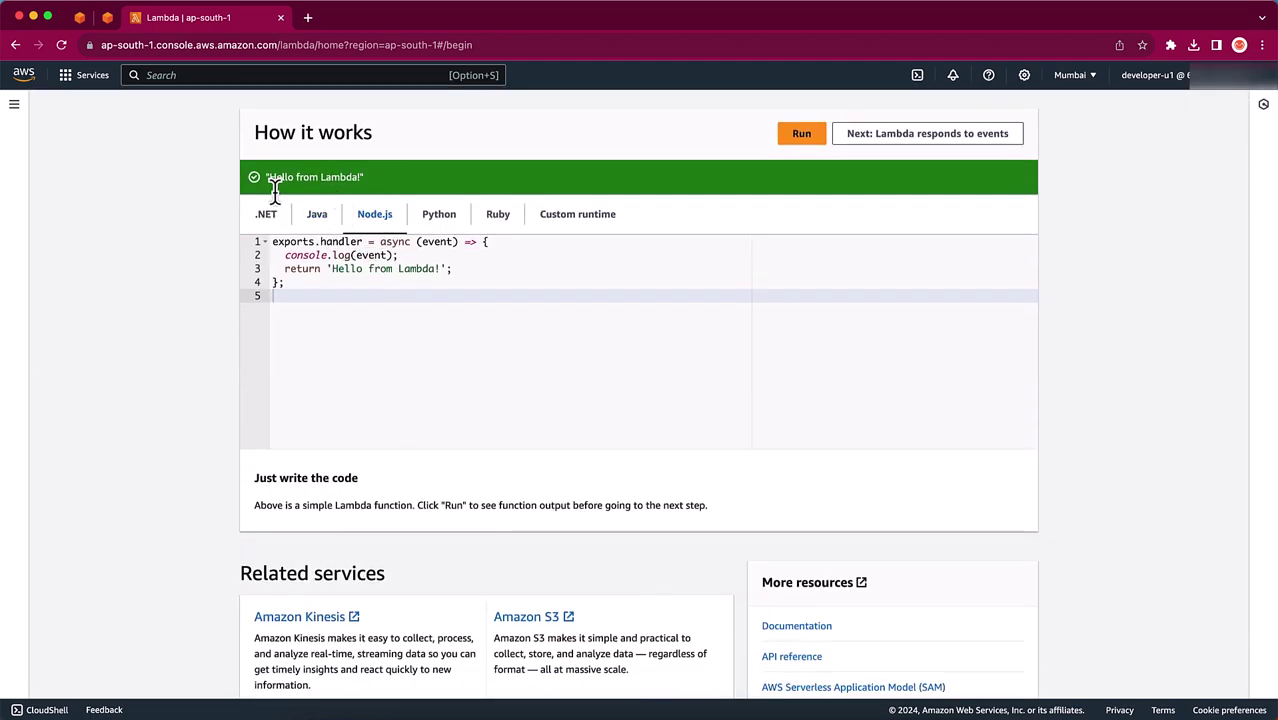
{"action": "left_click_drag", "start_coordinate": [255, 184], "coordinate": [386, 173]}
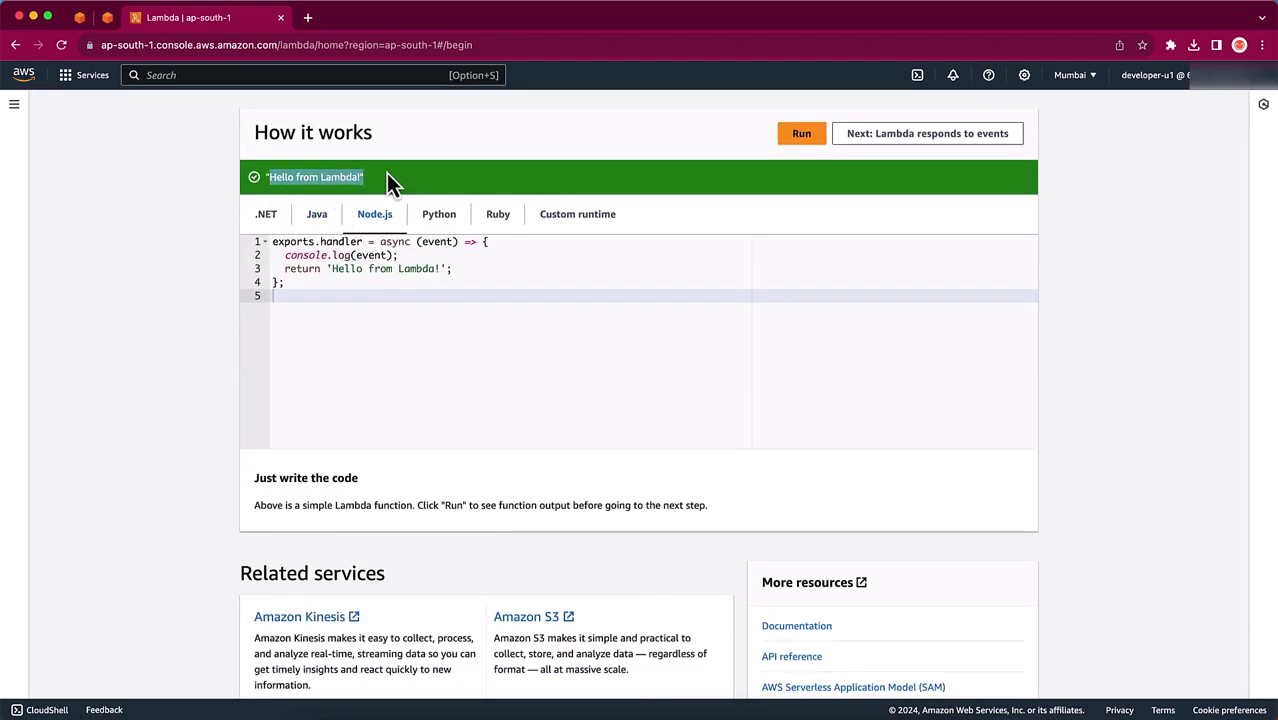
{"action": "double_click", "coordinate": [302, 269]}
{"action": "left_click", "coordinate": [376, 272]}
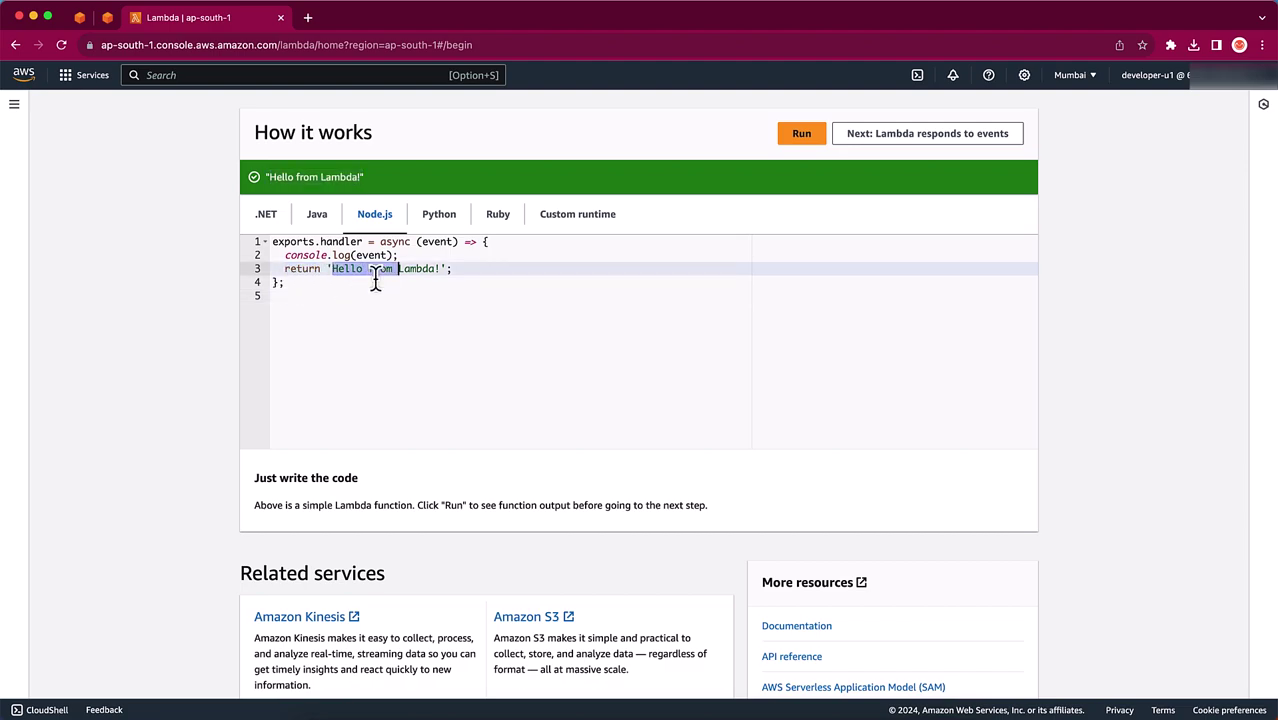
{"action": "left_click", "coordinate": [368, 270]}
- Advance to 'Lambda responds to events', trigger the mobile and camera event sources, then reach 'Scale seamlessly'
{"action": "left_click", "coordinate": [930, 137]}
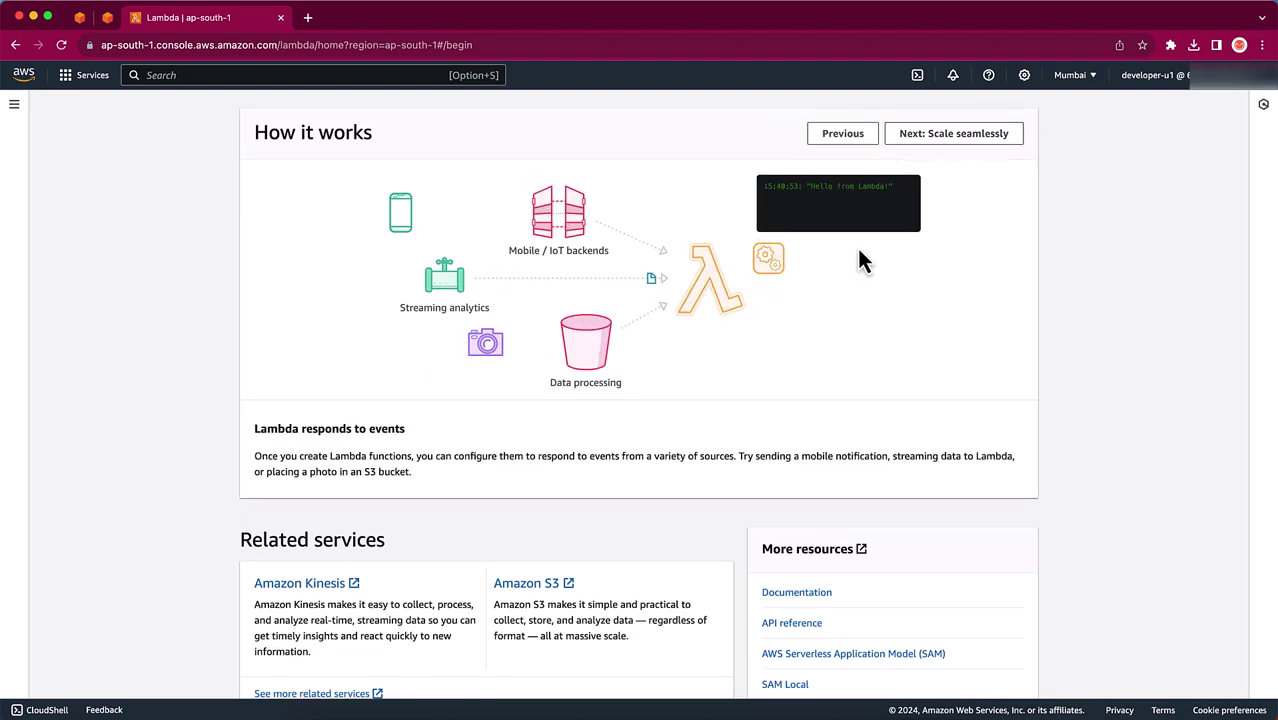
{"action": "left_click", "coordinate": [399, 222]}
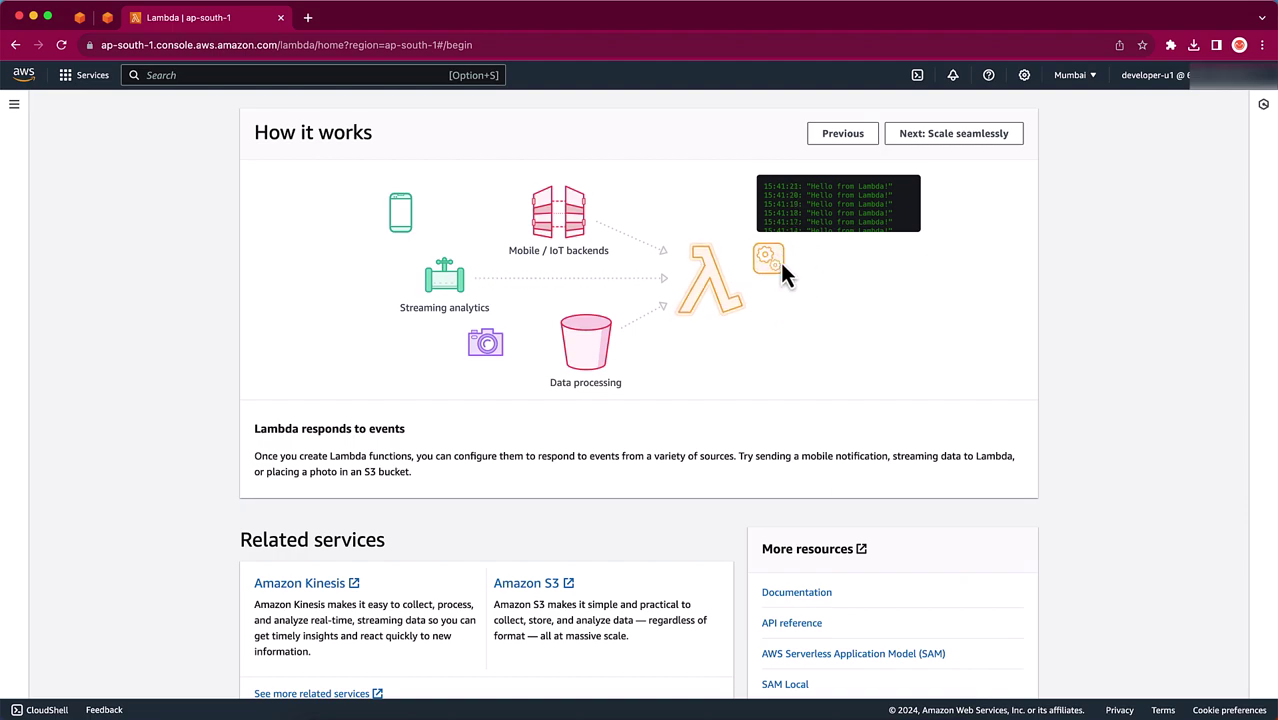
{"action": "left_click", "coordinate": [485, 345]}
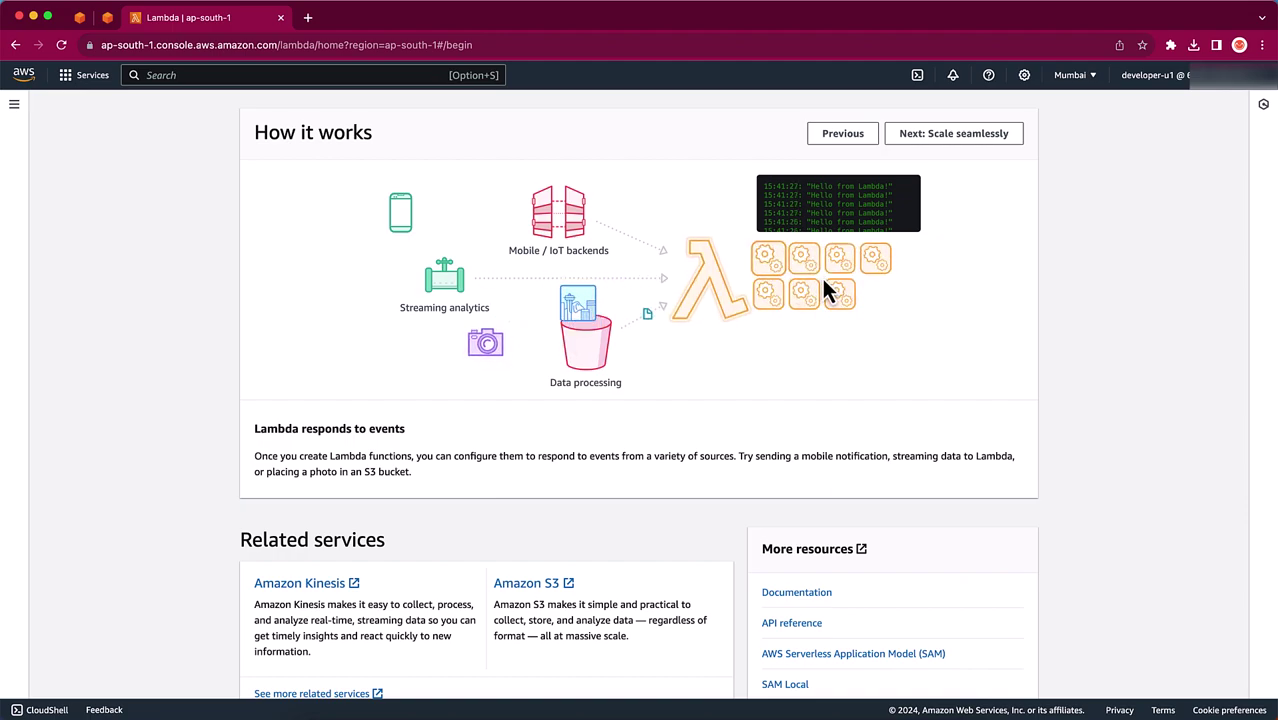
{"action": "left_click", "coordinate": [953, 138]}
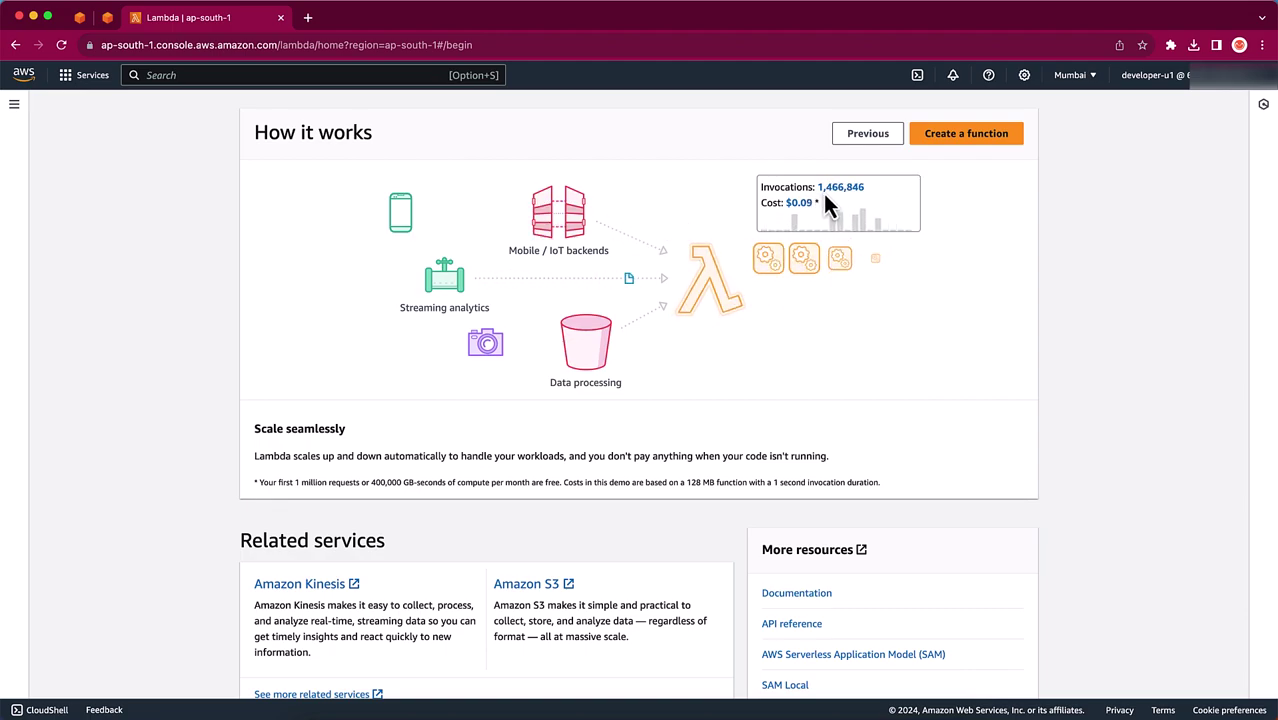
{"action": "left_click", "coordinate": [405, 222]}
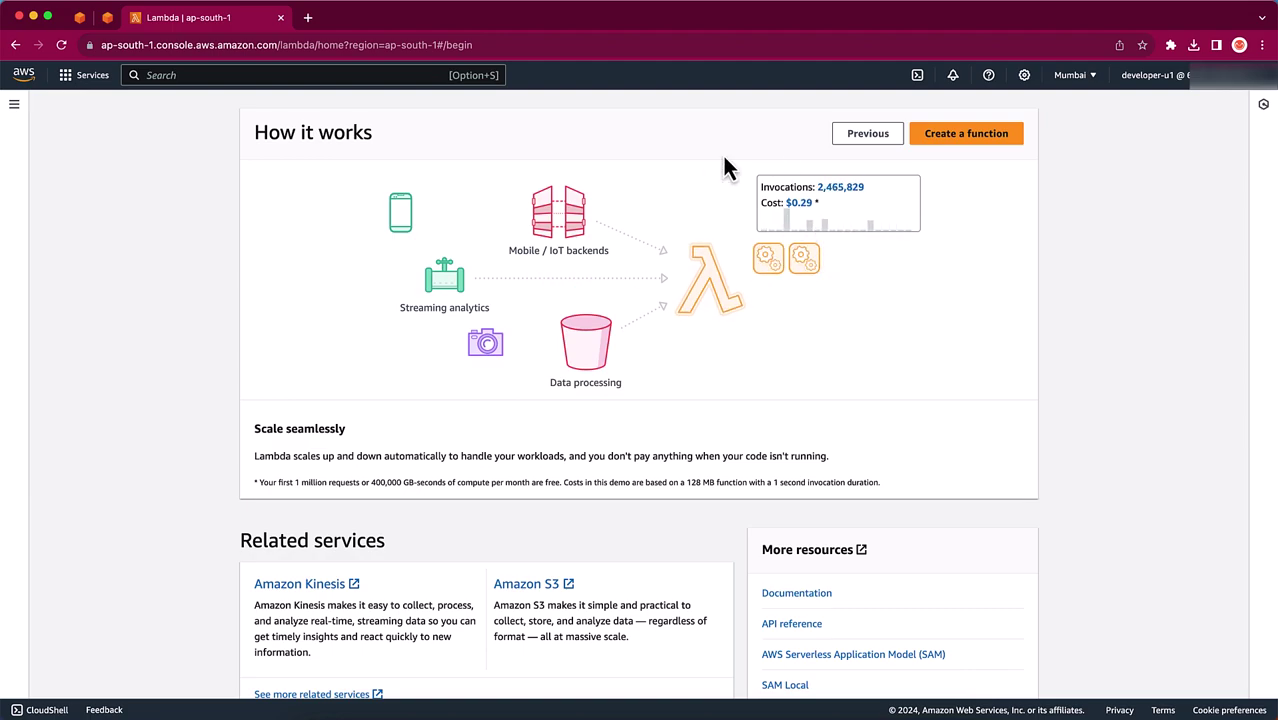
- In a new tab, search Google for 'aws lambda pricing' and open the AWS Lambda Pricing page
{"action": "left_click", "coordinate": [308, 18]}
{"action": "type", "text": "aws lambda"}
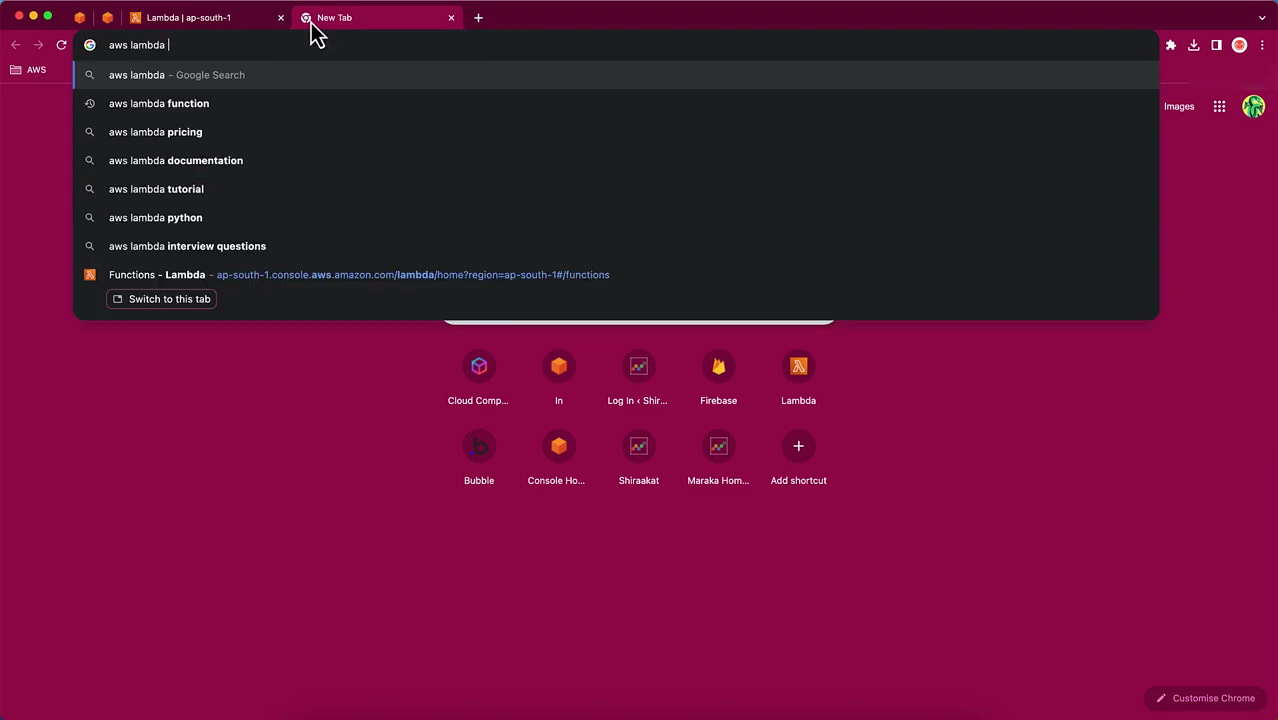
{"action": "type", "text": " pricing"}
{"action": "key", "text": "Return"}
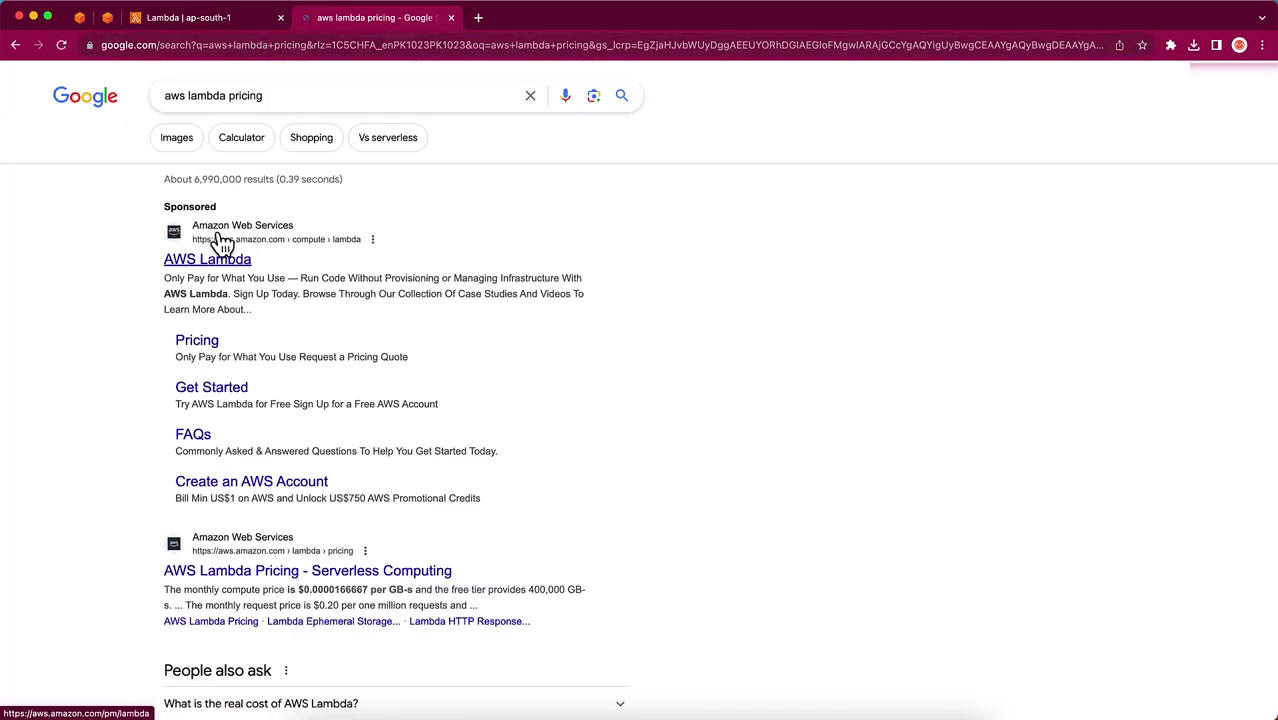
{"action": "left_click", "coordinate": [205, 342]}
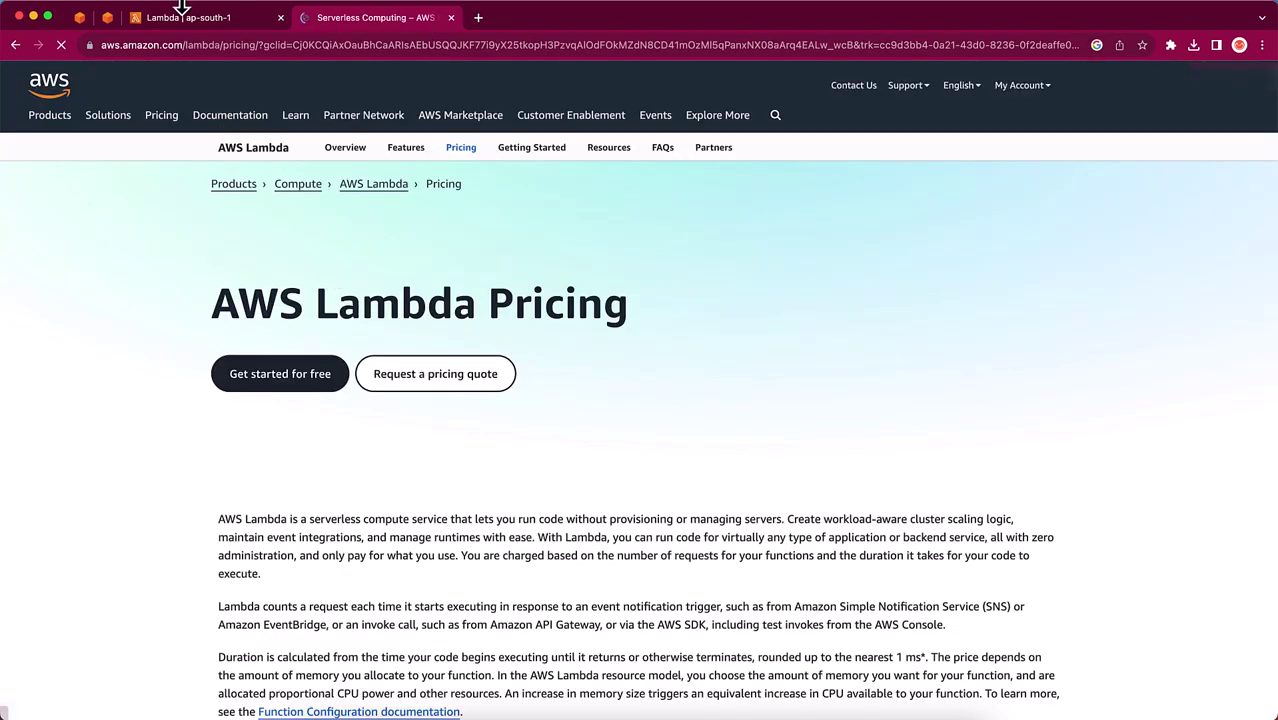
- Back in the Lambda console, review the dashboard's function count, code storage and concurrency figures
{"action": "left_click", "coordinate": [190, 17]}
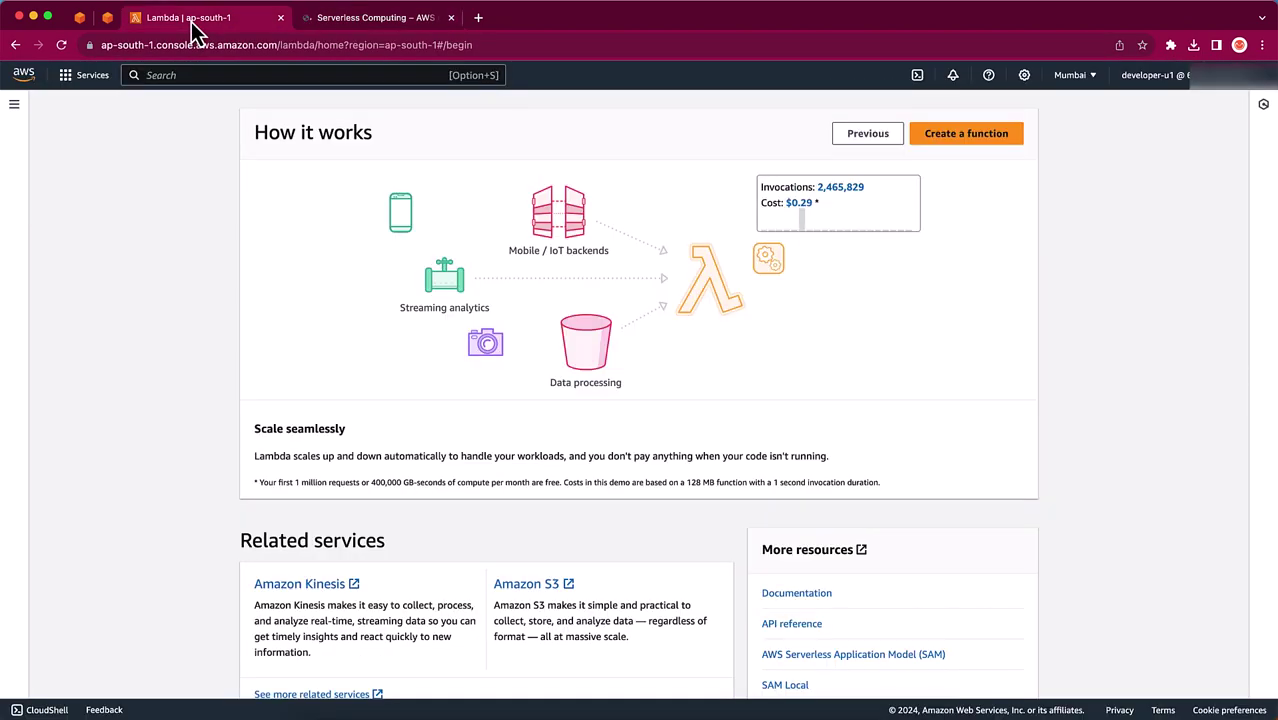
{"action": "scroll", "coordinate": [751, 290], "scroll_direction": "up", "scroll_amount": 3}
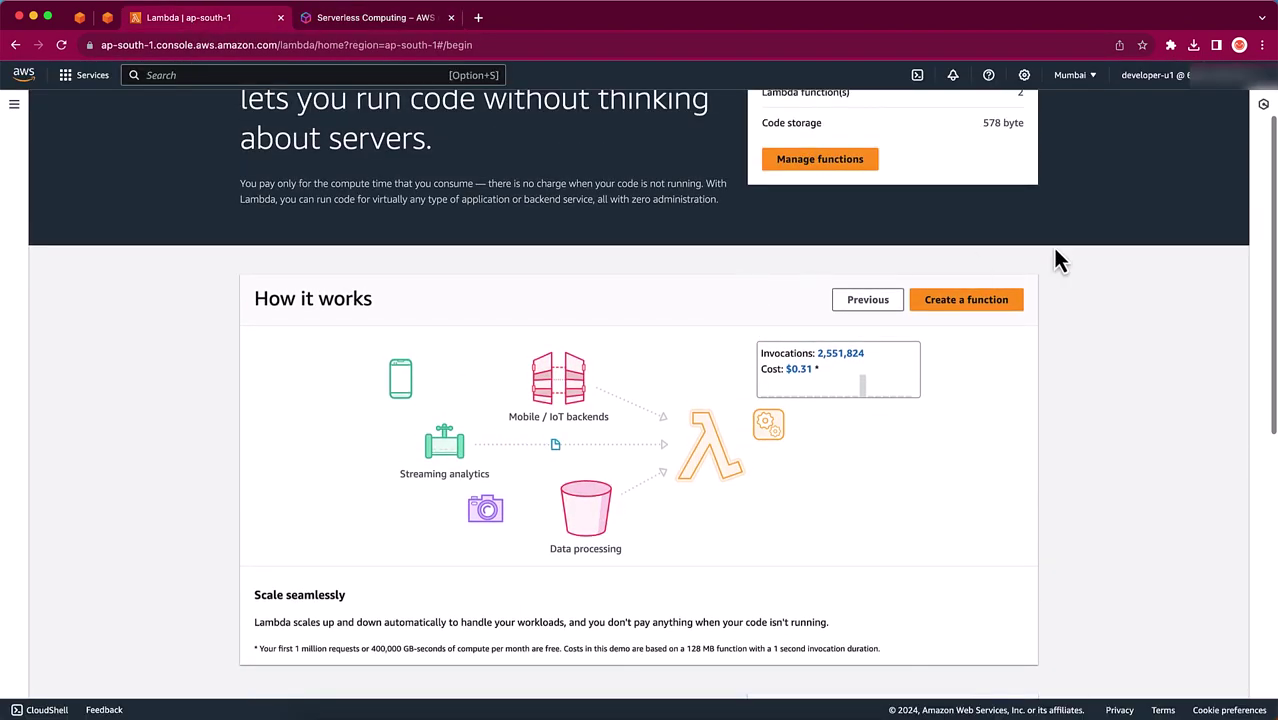
{"action": "scroll", "coordinate": [984, 319], "scroll_direction": "up", "scroll_amount": 2}
{"action": "scroll", "coordinate": [984, 319], "scroll_direction": "up", "scroll_amount": 1}
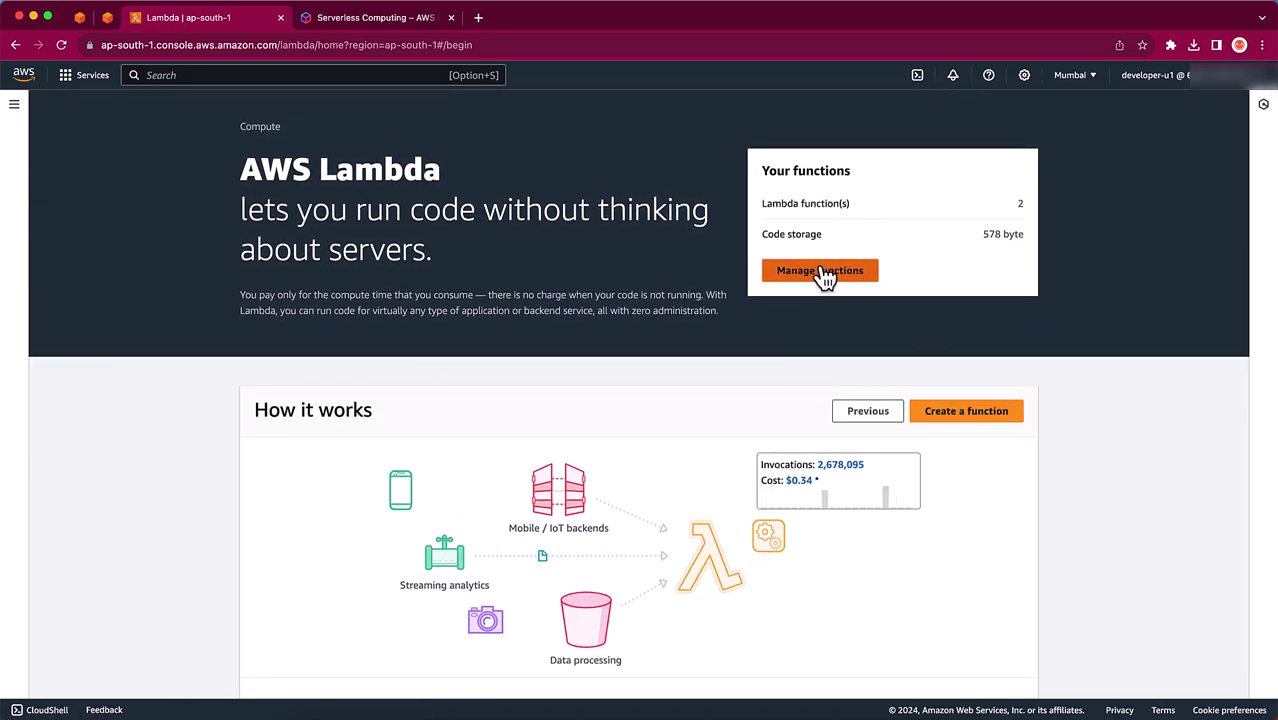
{"action": "left_click", "coordinate": [13, 107]}
{"action": "left_click", "coordinate": [52, 162]}
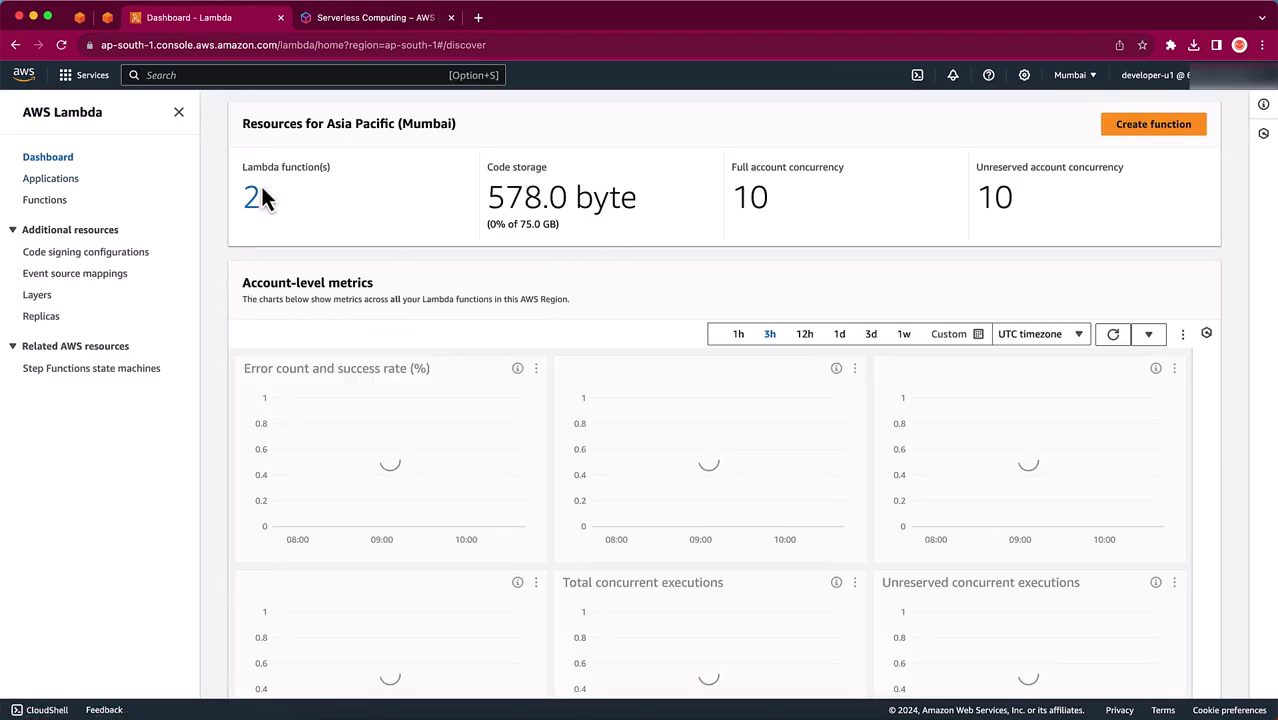
{"action": "left_click_drag", "start_coordinate": [240, 201], "coordinate": [333, 212]}
{"action": "left_click_drag", "start_coordinate": [486, 197], "coordinate": [812, 204]}
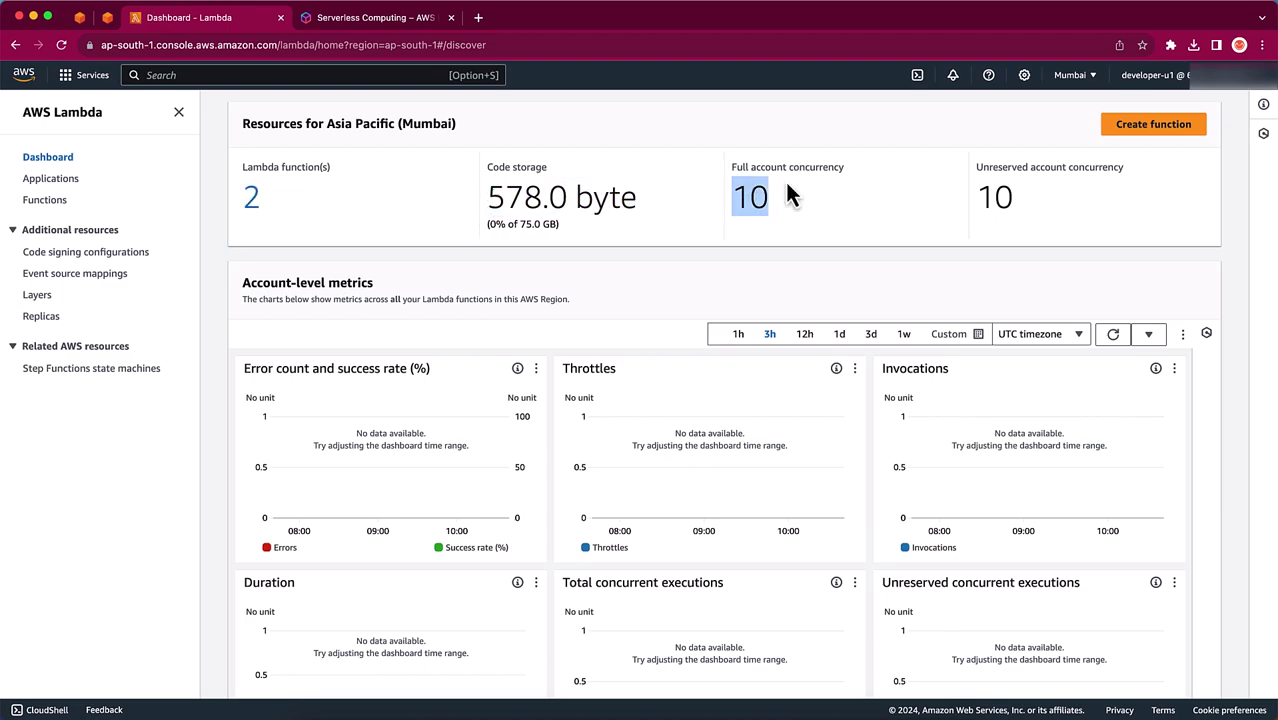
{"action": "left_click_drag", "start_coordinate": [1030, 189], "coordinate": [246, 224]}
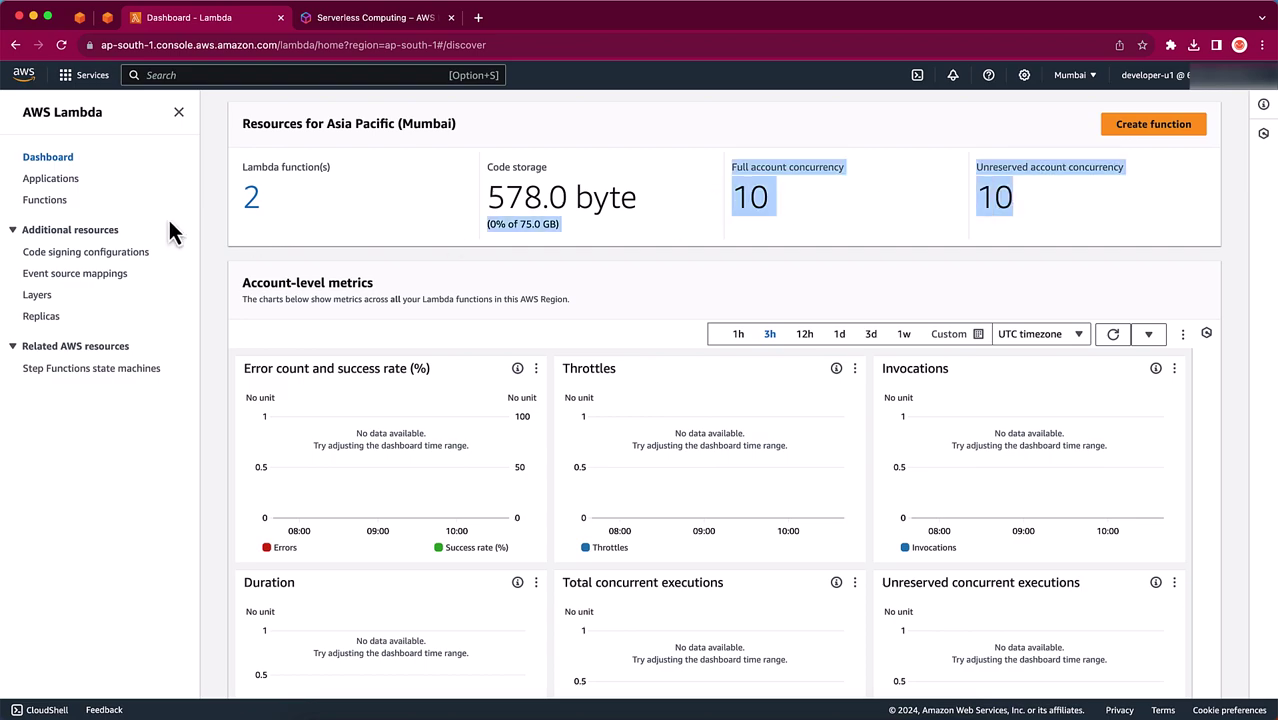
- Browse the Functions and Applications pages, then start creating a new function from the Functions list
{"action": "left_click", "coordinate": [48, 204]}
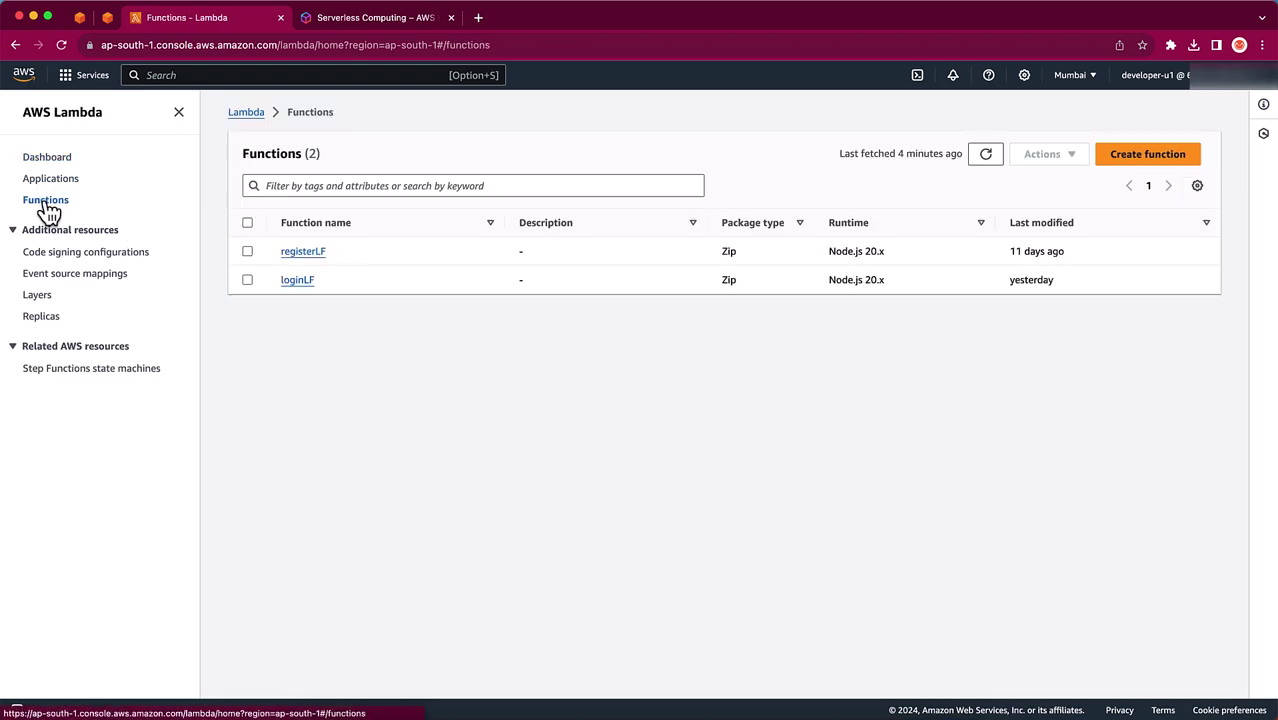
{"action": "left_click", "coordinate": [52, 180]}
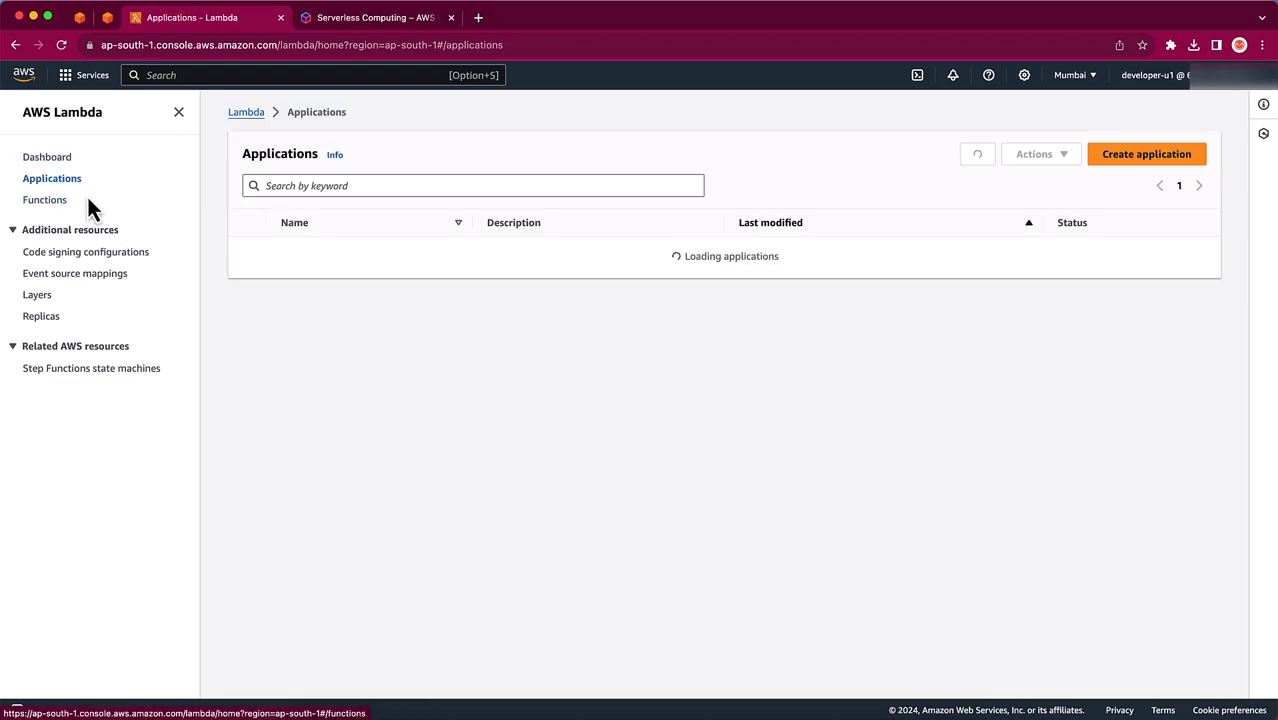
{"action": "left_click", "coordinate": [42, 202]}
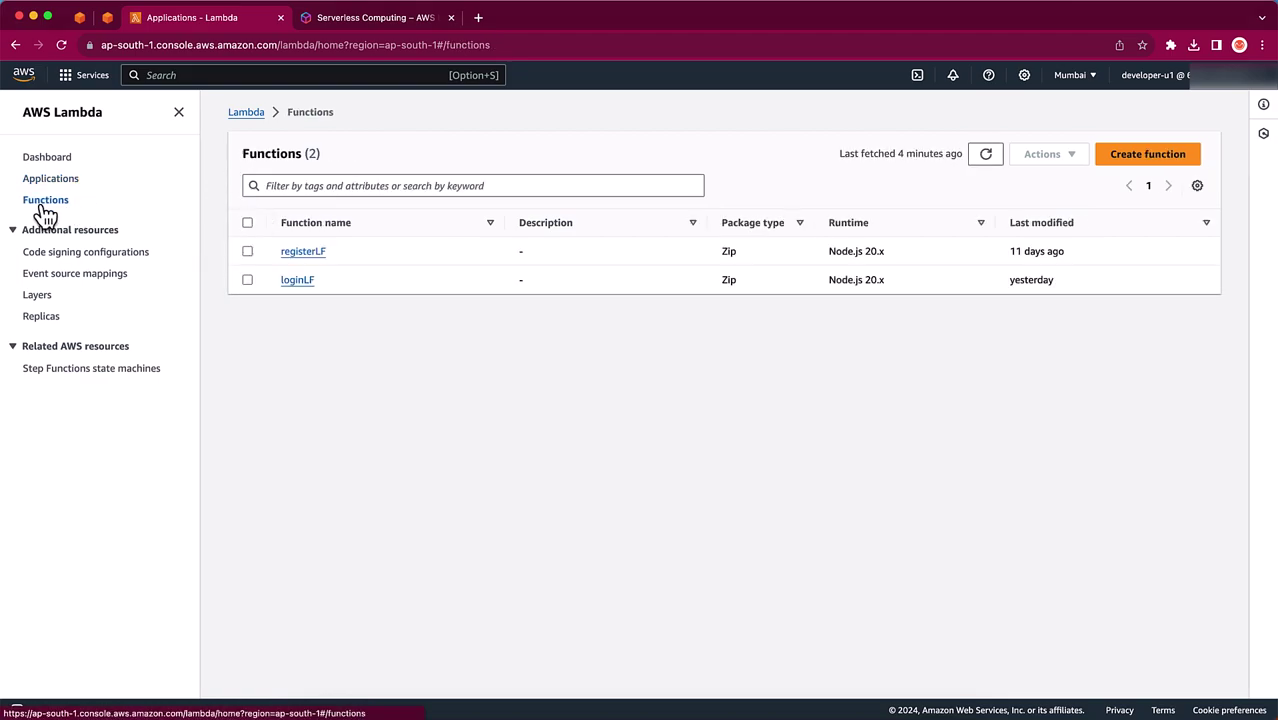
{"action": "left_click", "coordinate": [1155, 158]}
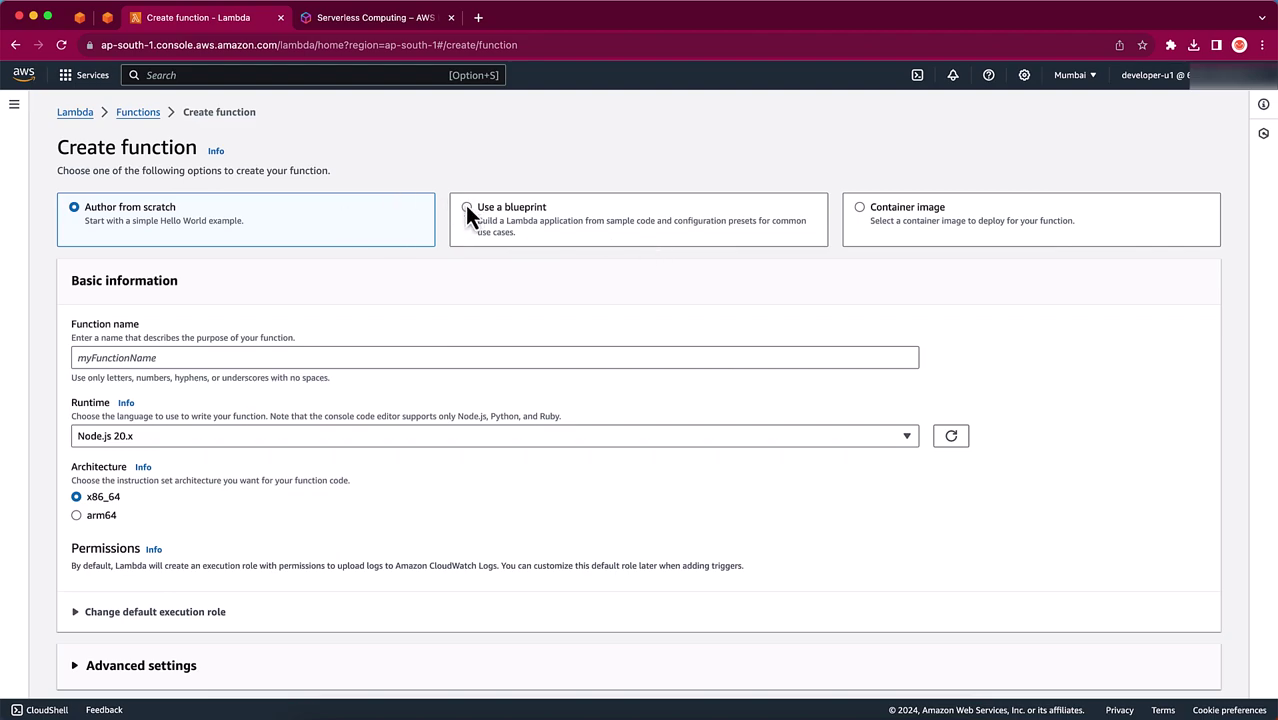
- Enter zaions_yt_course_aws_lambda_f1 as the Function name in the Create function form
{"action": "scroll", "coordinate": [508, 340], "scroll_direction": "down", "scroll_amount": 2}
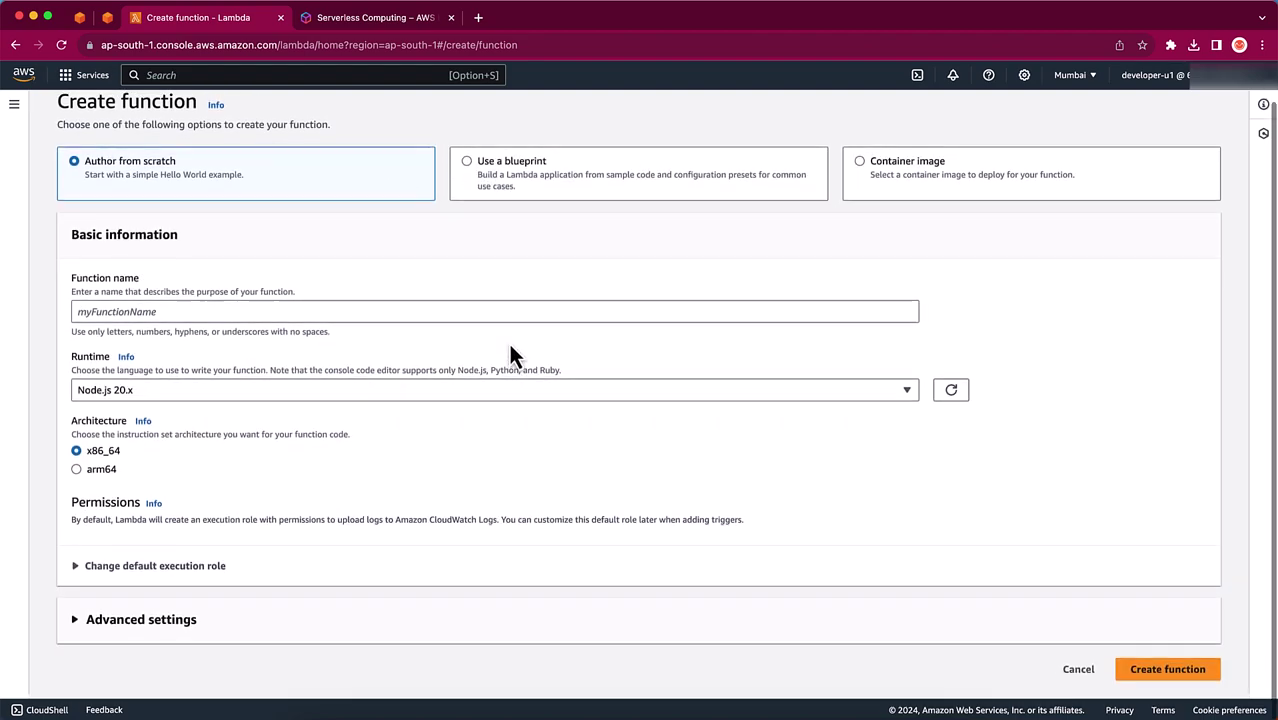
{"action": "left_click", "coordinate": [207, 321]}
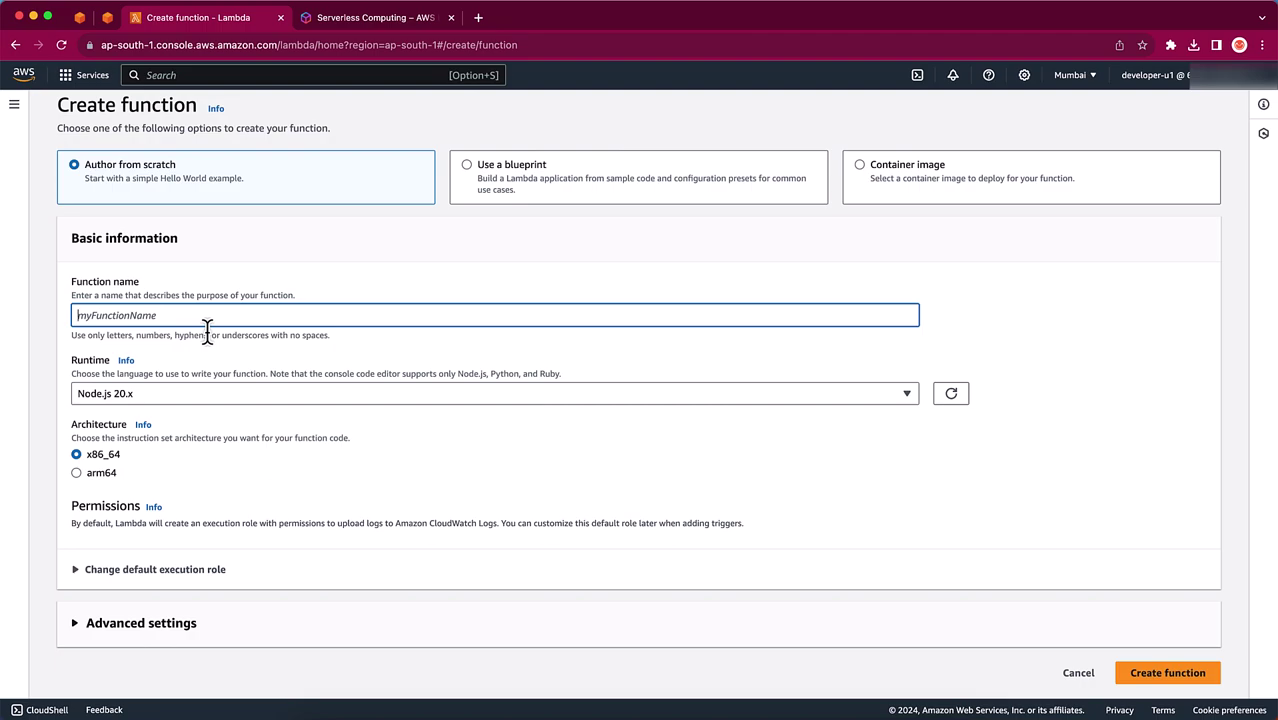
{"action": "type", "text": "zaions_yt_course_f1"}
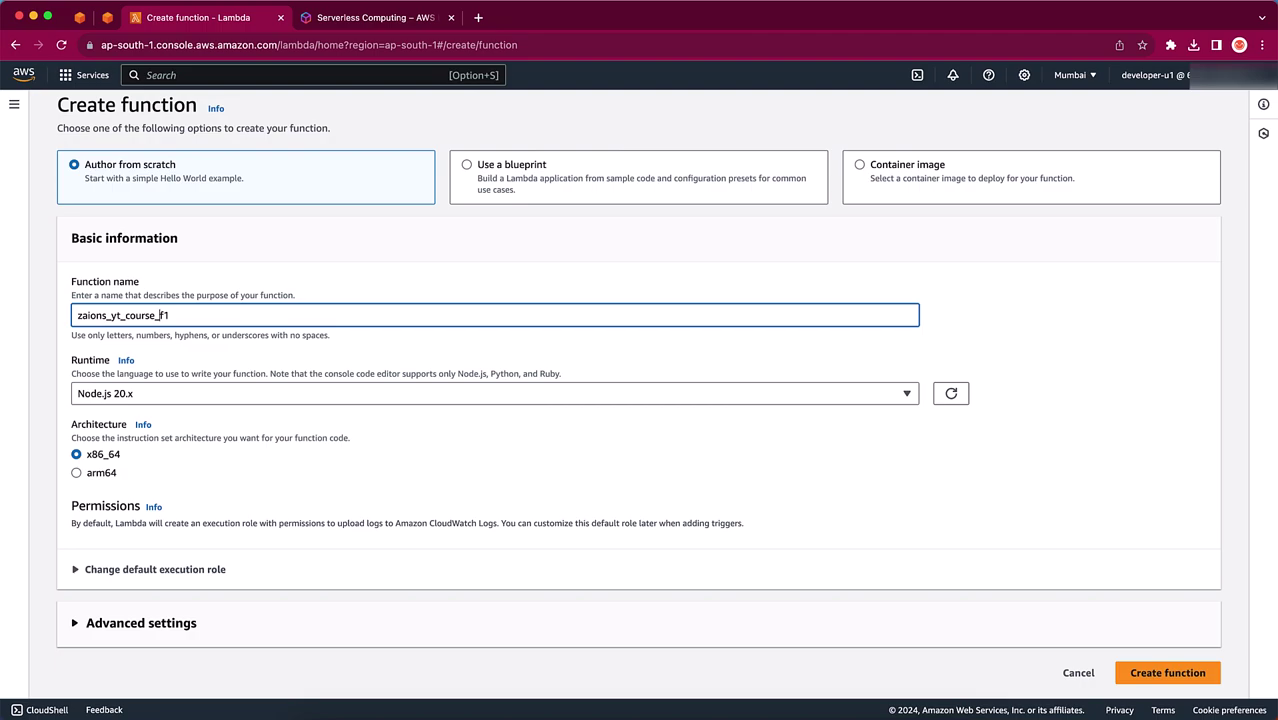
{"action": "type", "text": "aws_lambda_"}
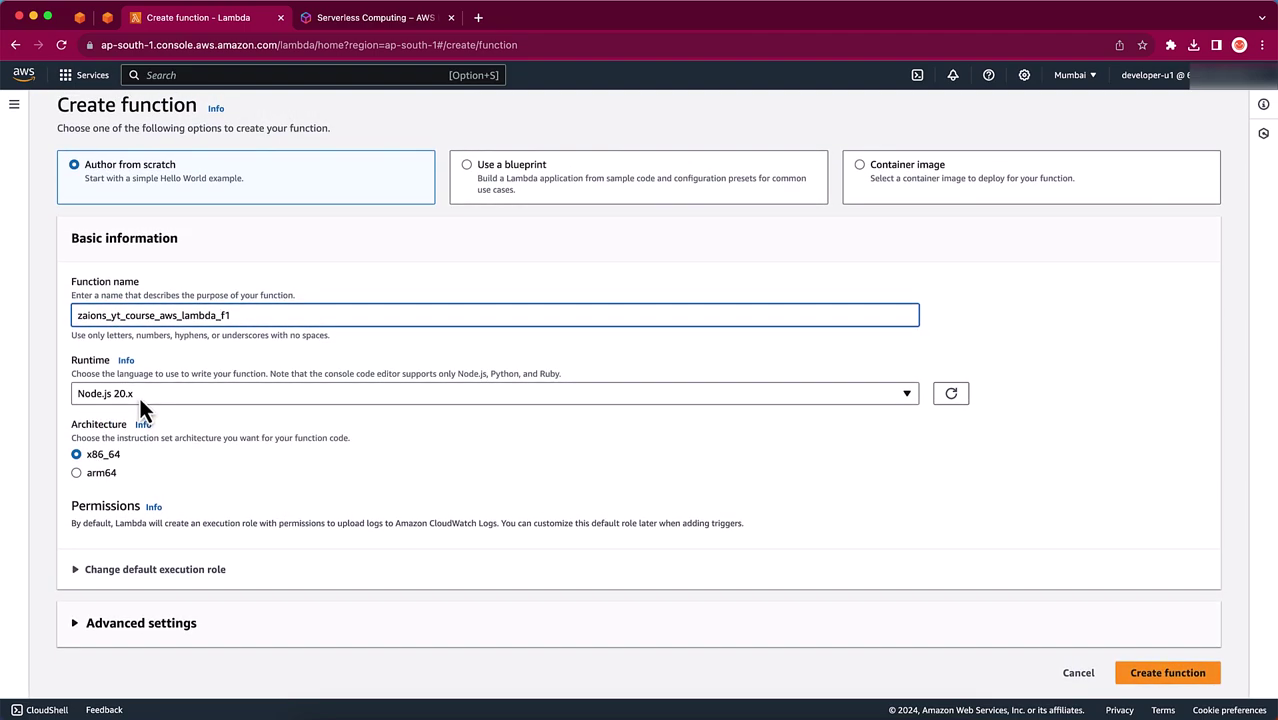
- Browse the available runtimes and keep Node.js 20.x selected
{"action": "left_click", "coordinate": [139, 397]}
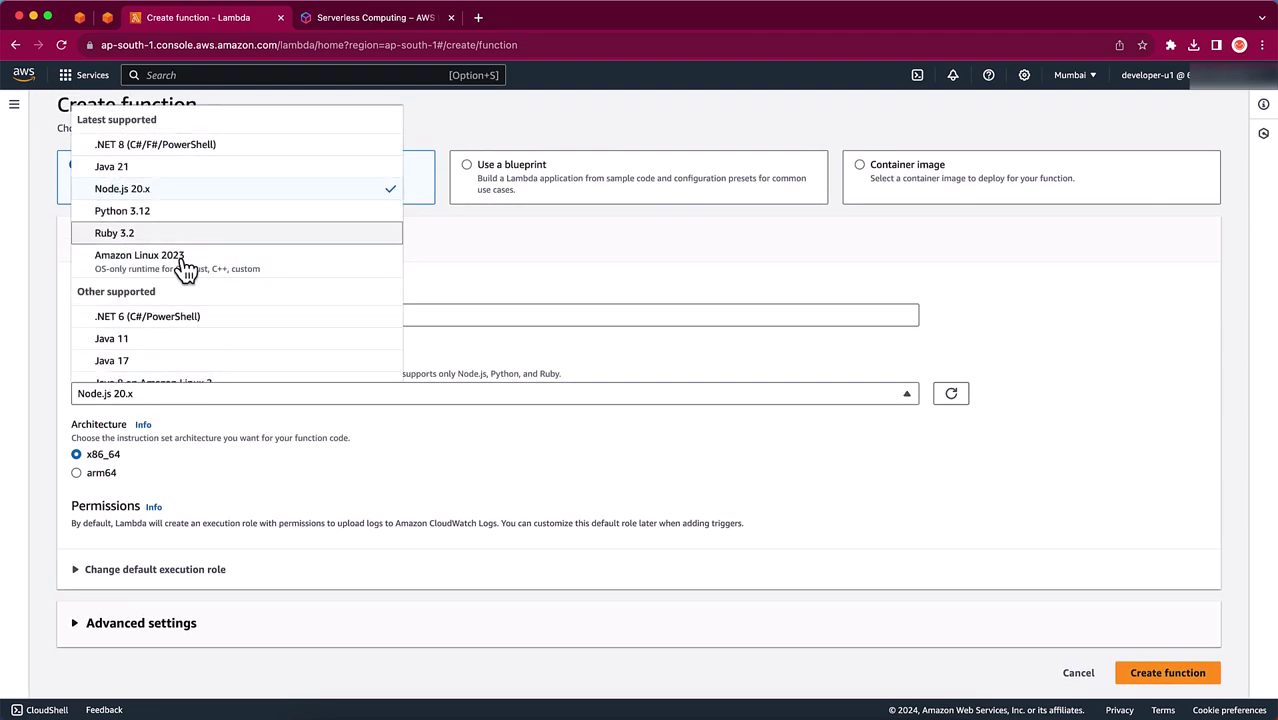
{"action": "scroll", "coordinate": [200, 350], "scroll_direction": "down", "scroll_amount": 5}
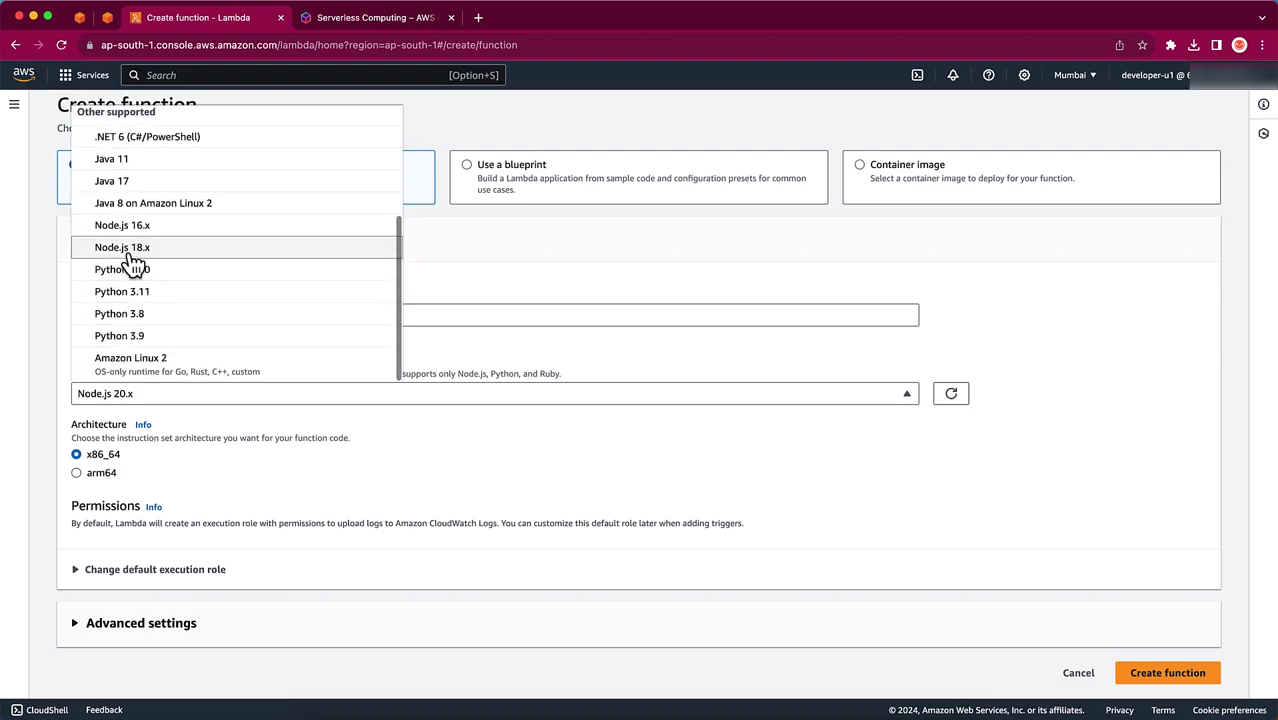
{"action": "scroll", "coordinate": [155, 230], "scroll_direction": "up", "scroll_amount": 5}
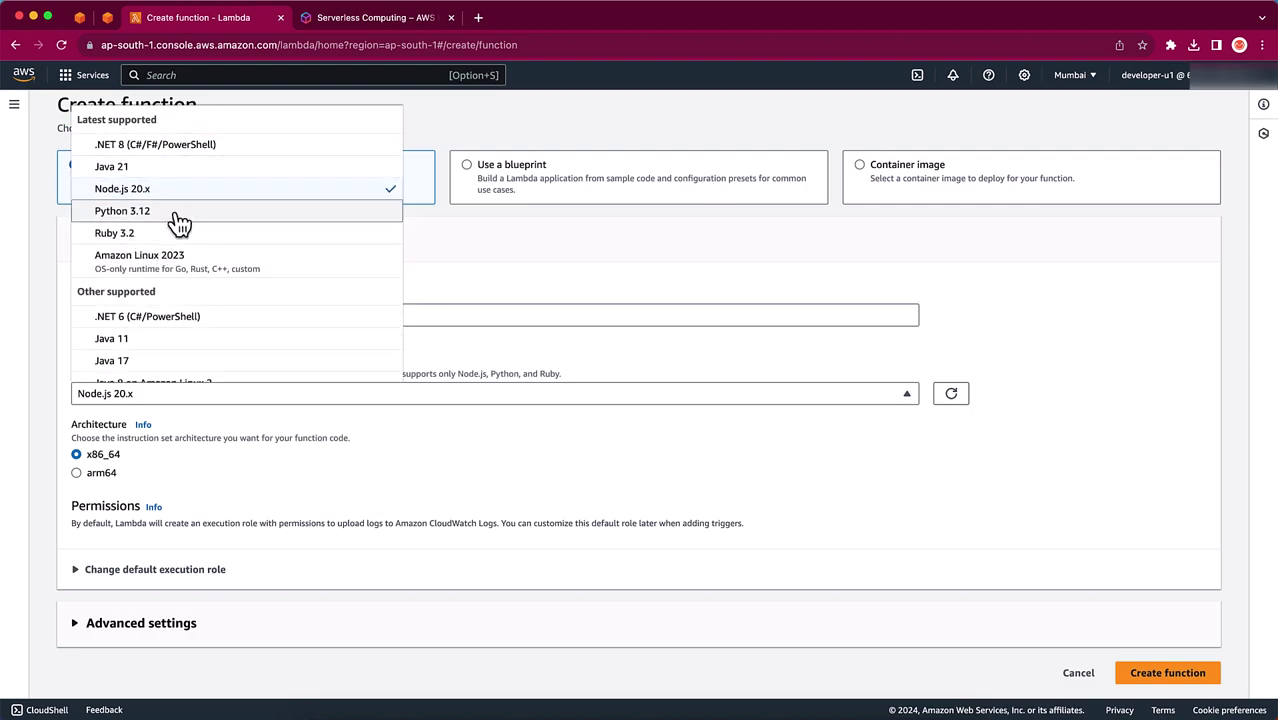
{"action": "scroll", "coordinate": [165, 225], "scroll_direction": "down", "scroll_amount": 5}
{"action": "scroll", "coordinate": [178, 305], "scroll_direction": "up", "scroll_amount": 5}
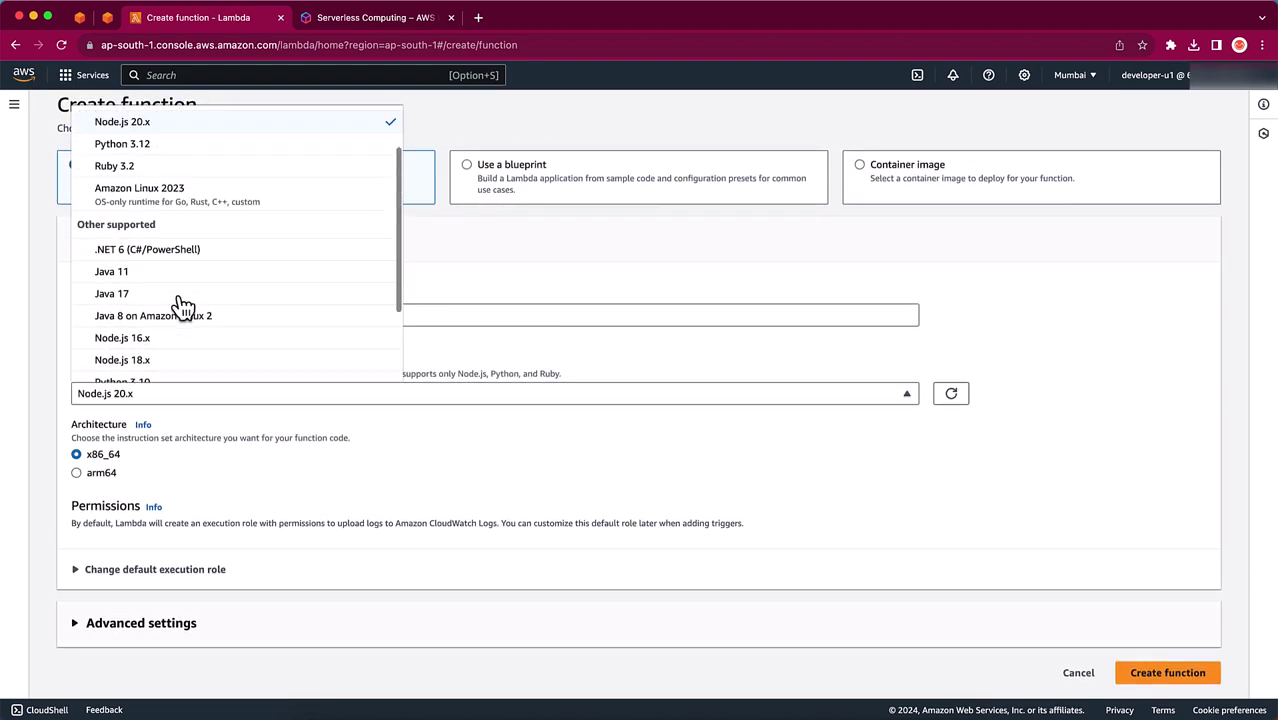
{"action": "left_click", "coordinate": [143, 195]}
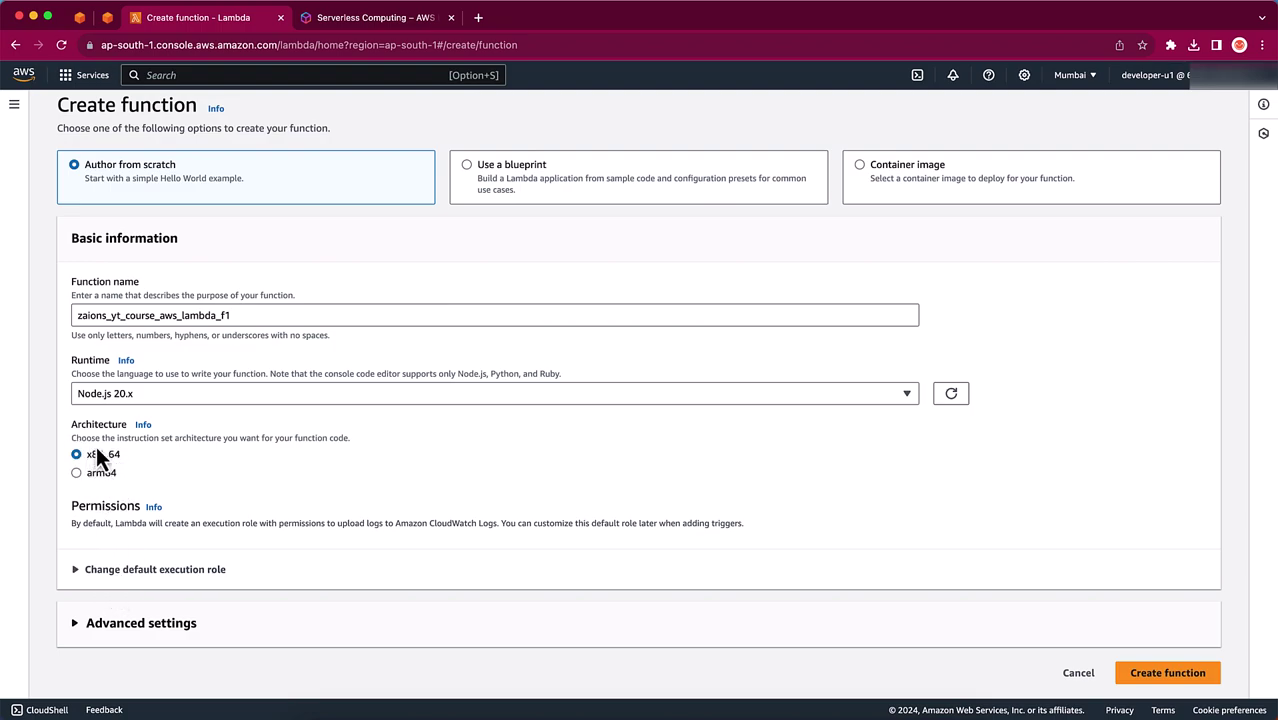
- Expand Change default execution role, select 'Use an existing role', and open the Existing role list
{"action": "double_click", "coordinate": [139, 567]}
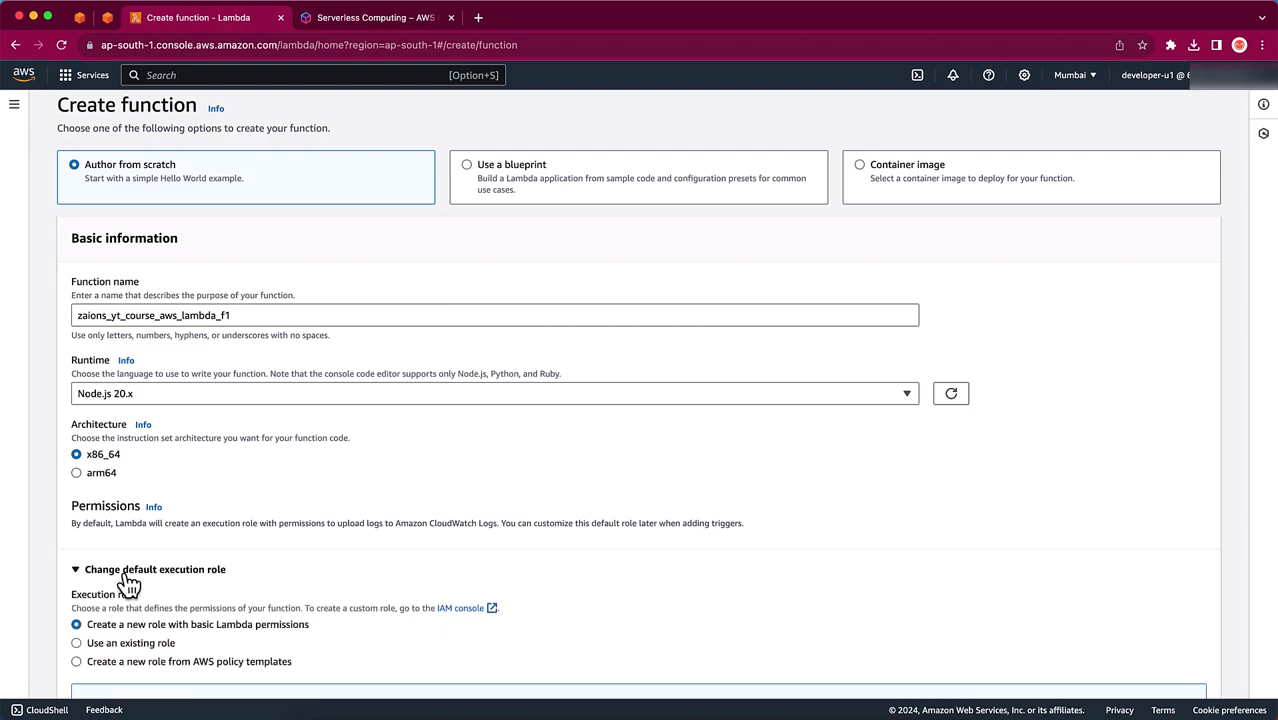
{"action": "left_click", "coordinate": [123, 567]}
{"action": "scroll", "coordinate": [123, 575], "scroll_direction": "down", "scroll_amount": 4}
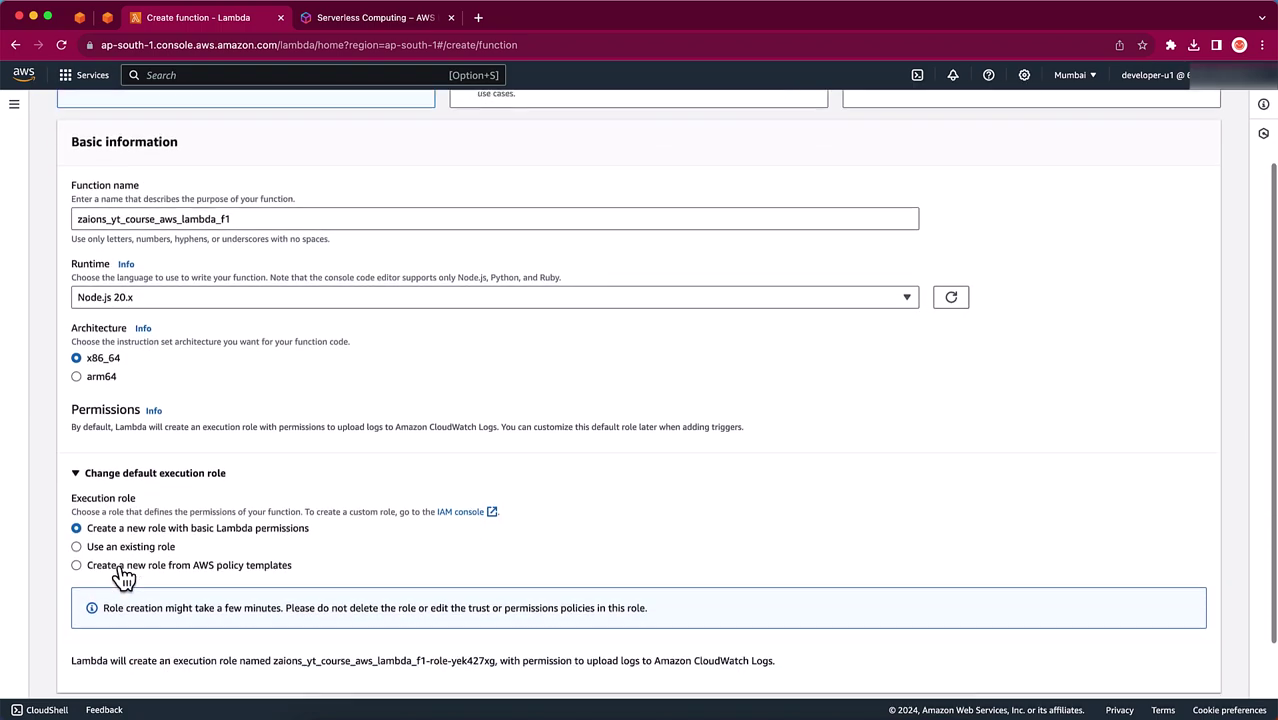
{"action": "scroll", "coordinate": [219, 470], "scroll_direction": "down", "scroll_amount": 1}
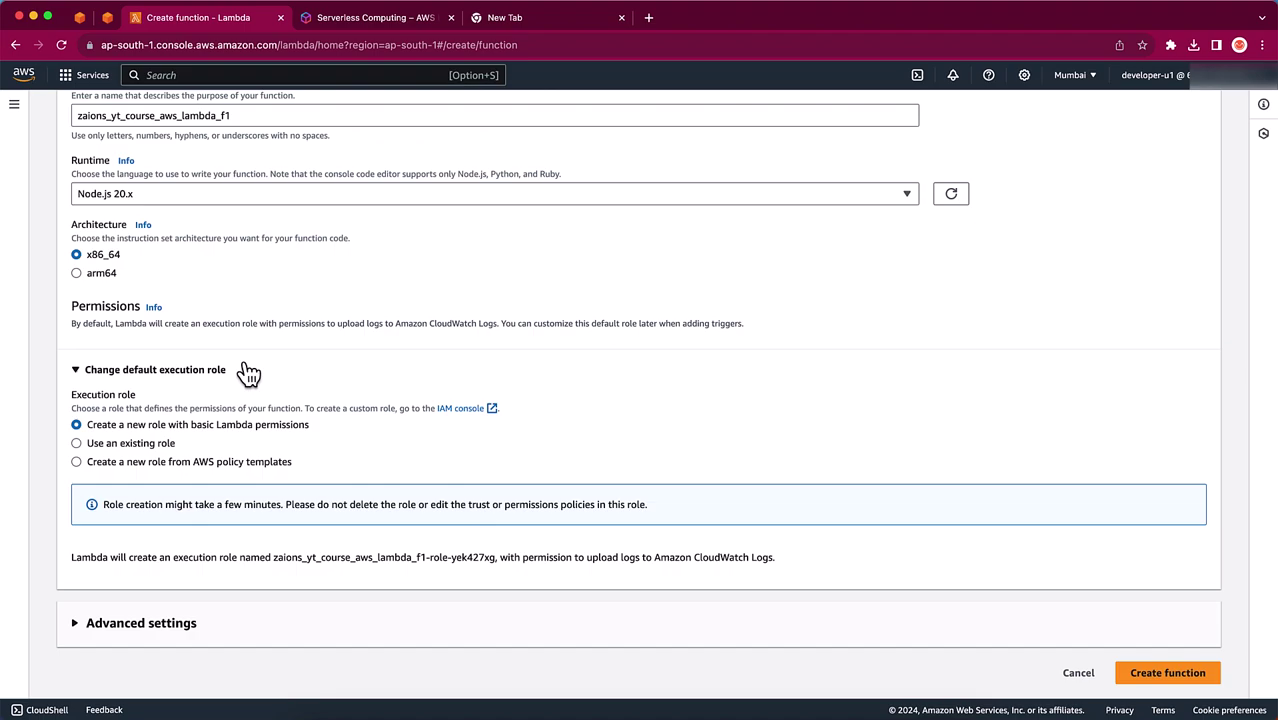
{"action": "left_click", "coordinate": [111, 446]}
{"action": "left_click", "coordinate": [212, 566]}
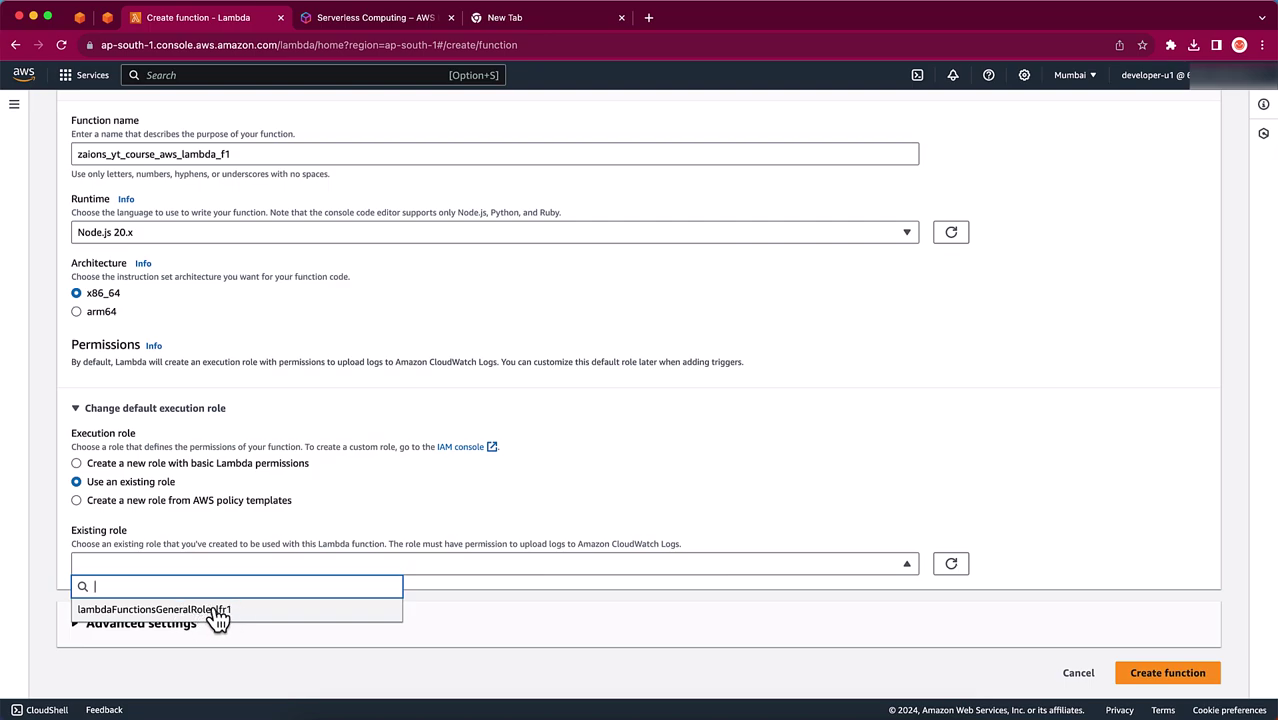
- Close the role list, expand Advanced settings, and try the tags and function URL options, leaving both off
{"action": "left_click", "coordinate": [210, 519]}
{"action": "left_click", "coordinate": [123, 623]}
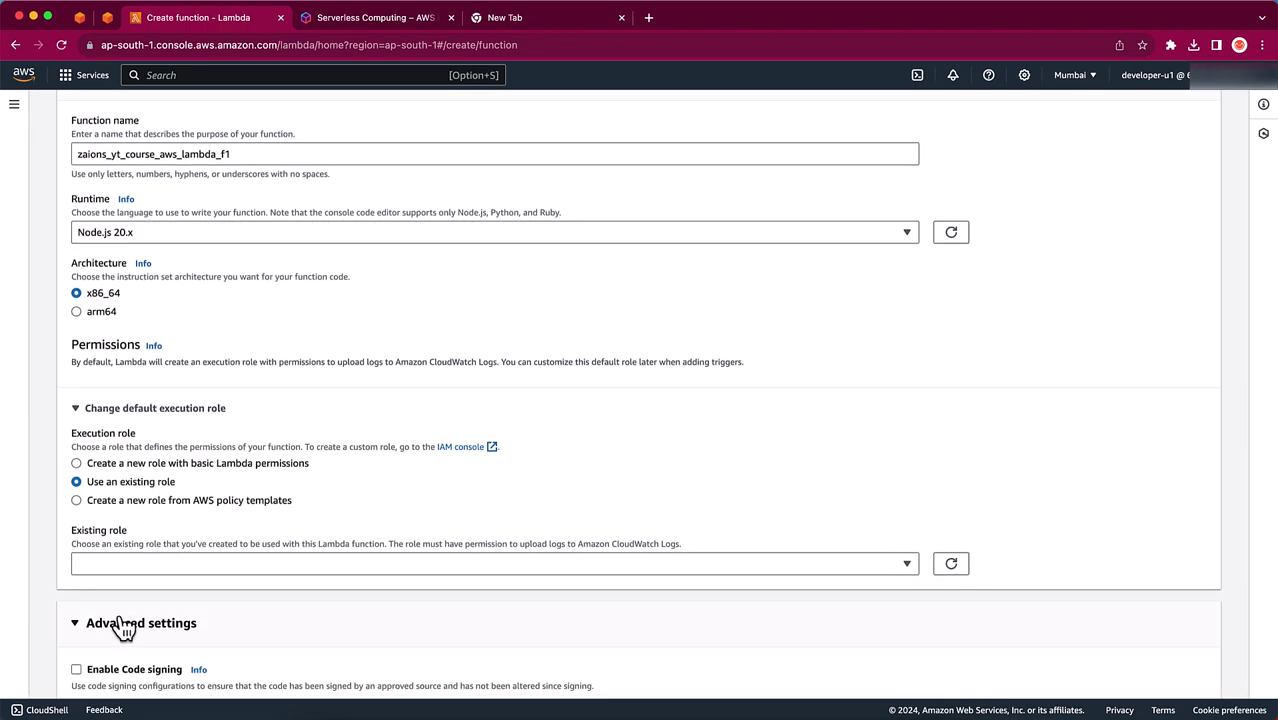
{"action": "scroll", "coordinate": [121, 620], "scroll_direction": "down", "scroll_amount": 2}
{"action": "scroll", "coordinate": [121, 627], "scroll_direction": "down", "scroll_amount": 1}
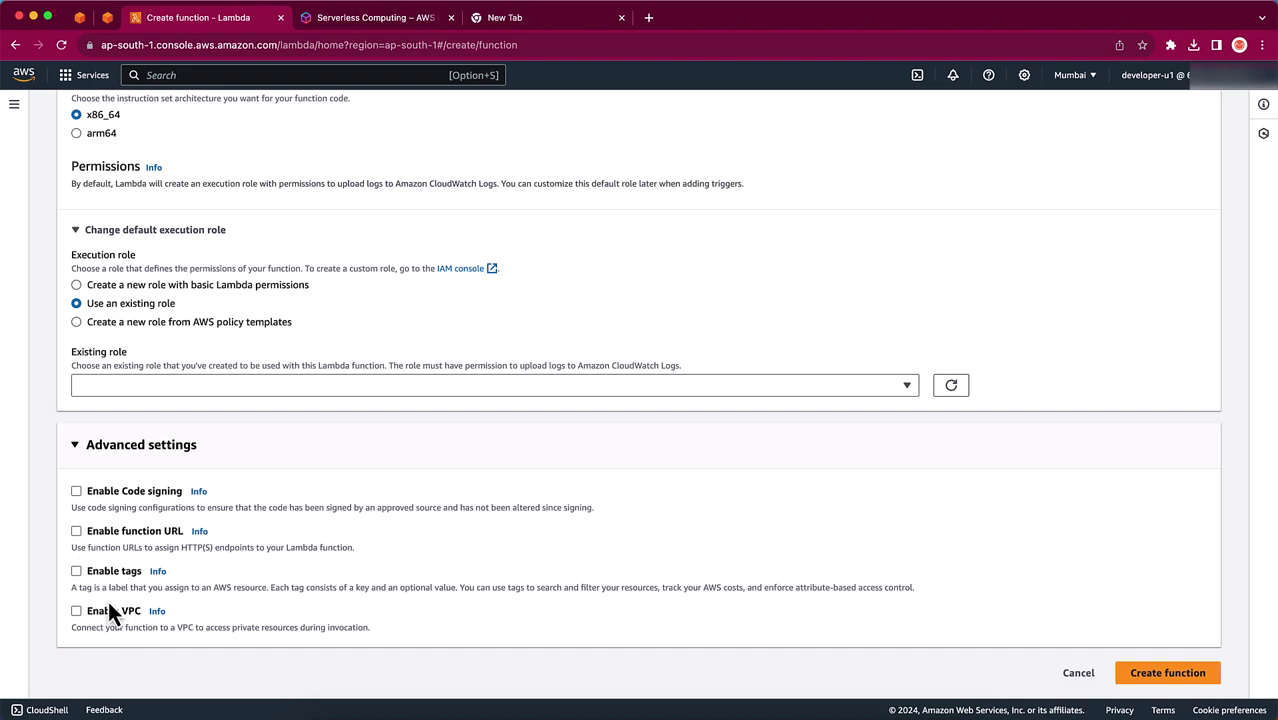
{"action": "left_click", "coordinate": [100, 571]}
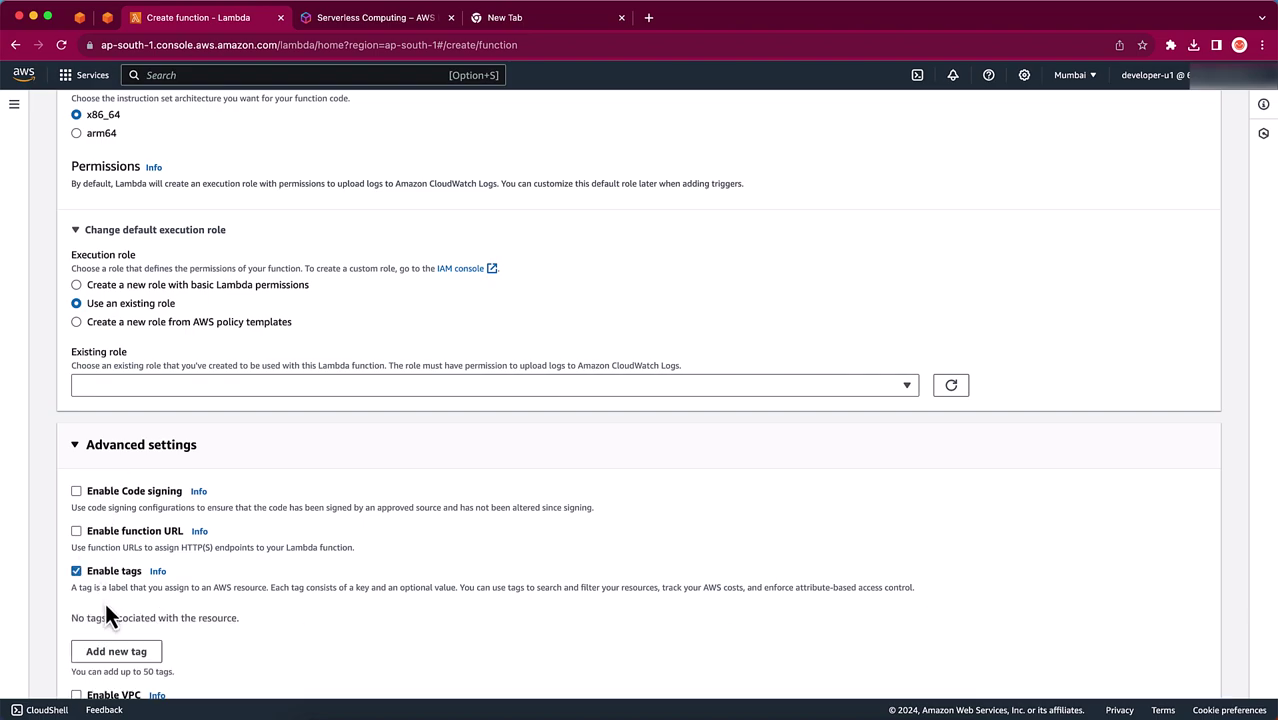
{"action": "scroll", "coordinate": [105, 603], "scroll_direction": "down", "scroll_amount": 2}
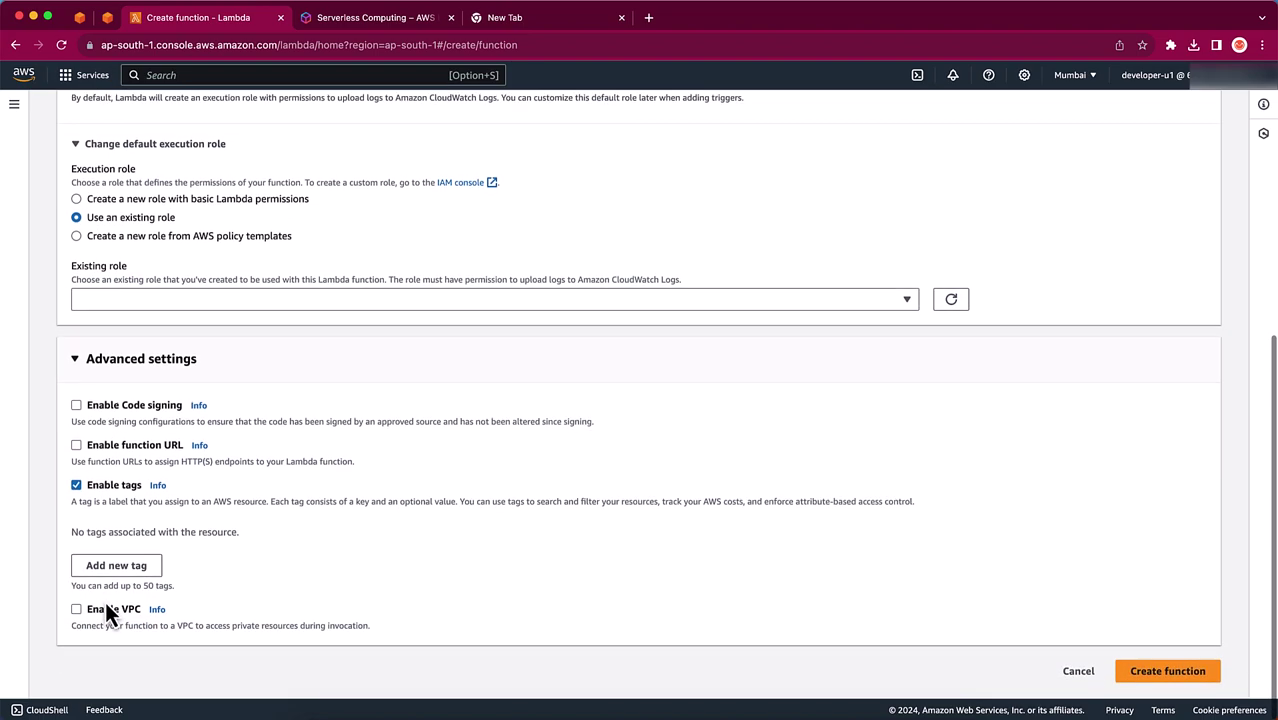
{"action": "left_click", "coordinate": [114, 491]}
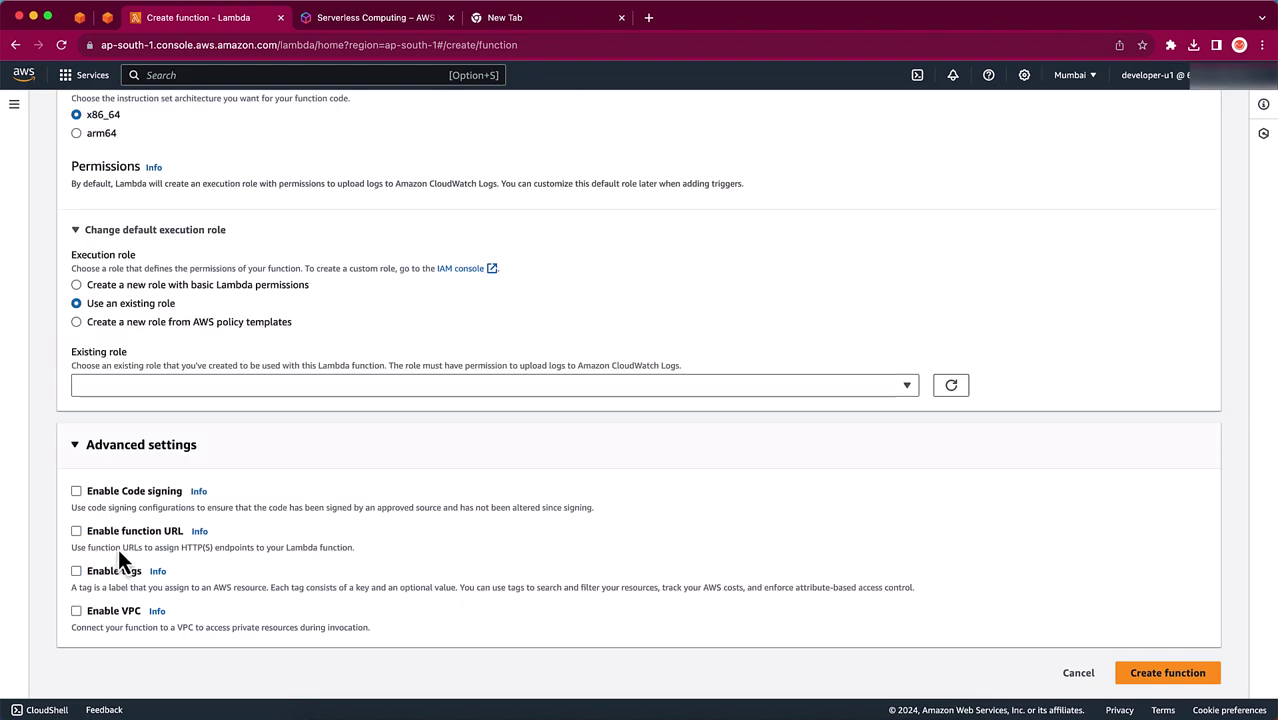
{"action": "left_click", "coordinate": [118, 531]}
{"action": "left_click", "coordinate": [119, 531]}
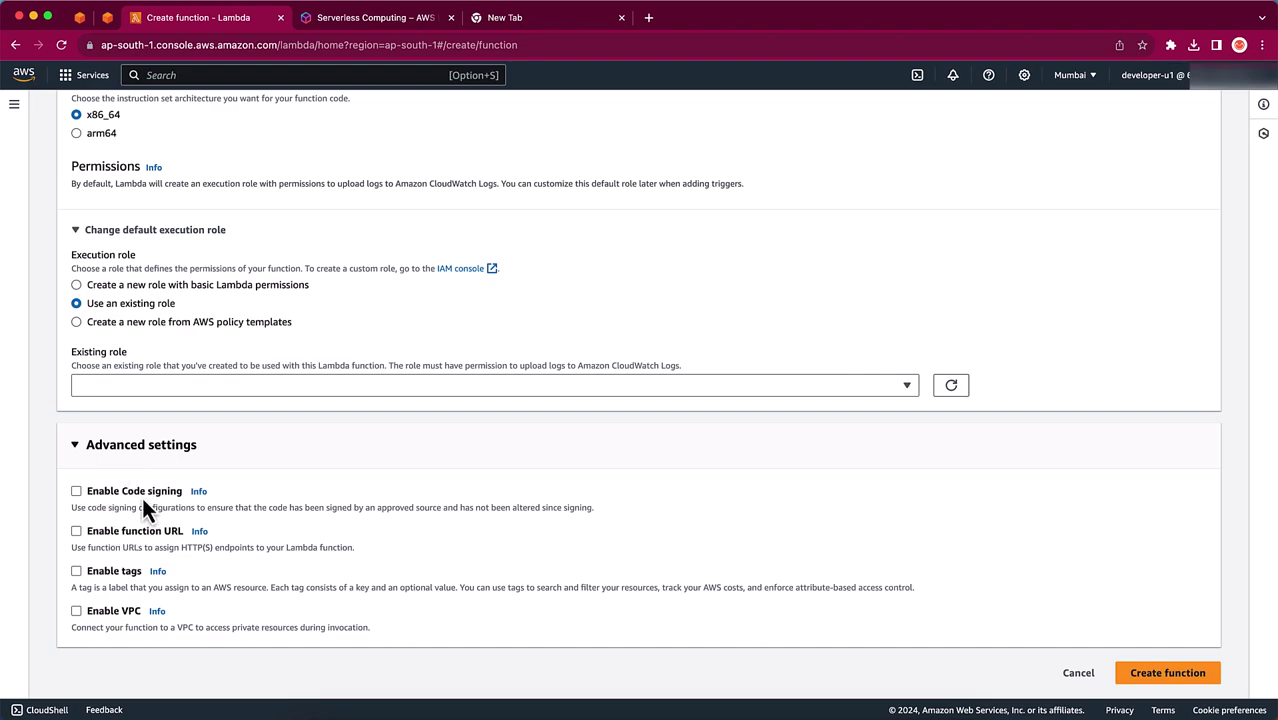
- Use a new basic-permissions role, zaions_yt_course_aws_lambda_f1-role-yek427xg, and create the function
{"action": "scroll", "coordinate": [170, 410], "scroll_direction": "up", "scroll_amount": 5}
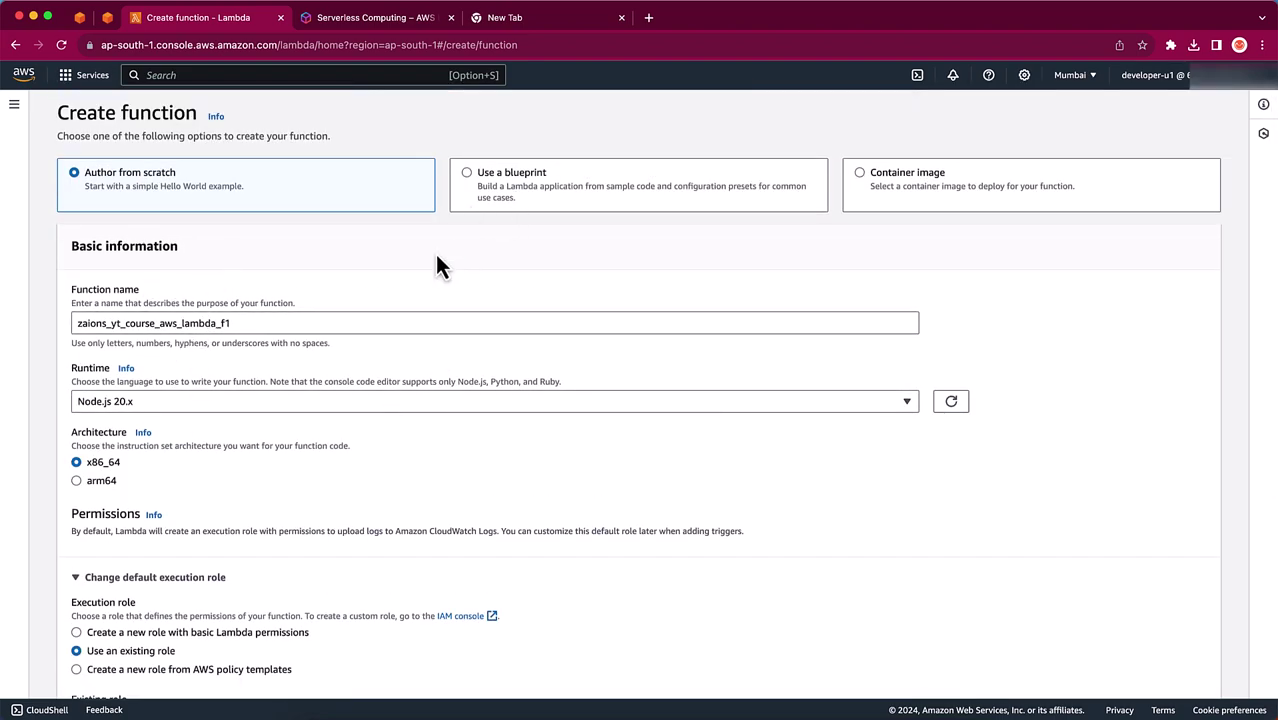
{"action": "scroll", "coordinate": [430, 300], "scroll_direction": "down", "scroll_amount": 3}
{"action": "scroll", "coordinate": [413, 330], "scroll_direction": "down", "scroll_amount": 3}
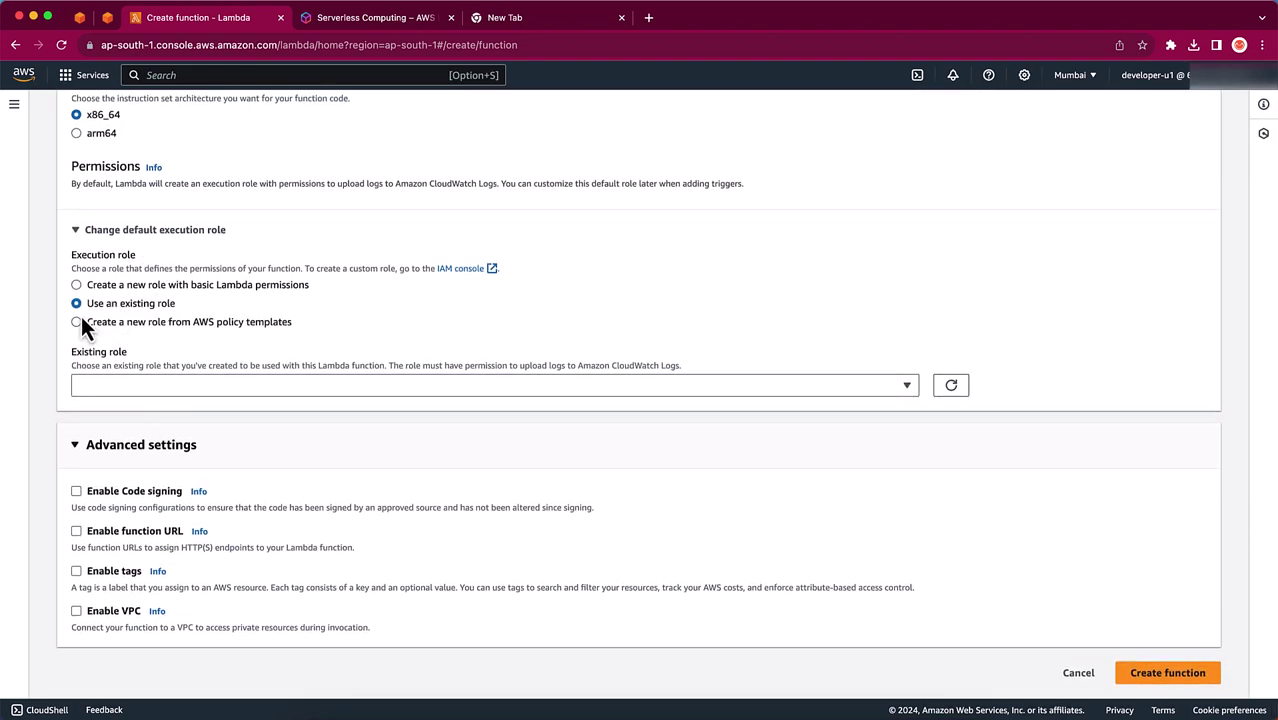
{"action": "left_click", "coordinate": [136, 284]}
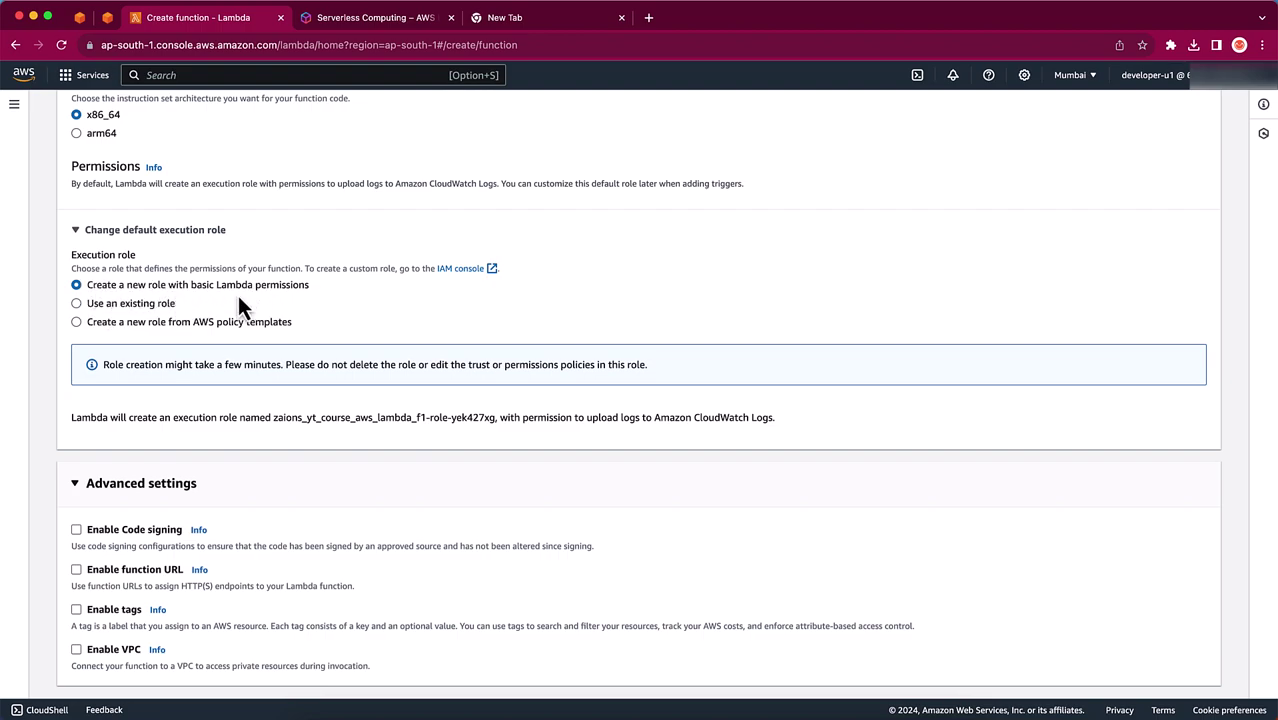
{"action": "left_click_drag", "start_coordinate": [96, 424], "coordinate": [125, 418]}
{"action": "left_click_drag", "start_coordinate": [274, 418], "coordinate": [445, 420]}
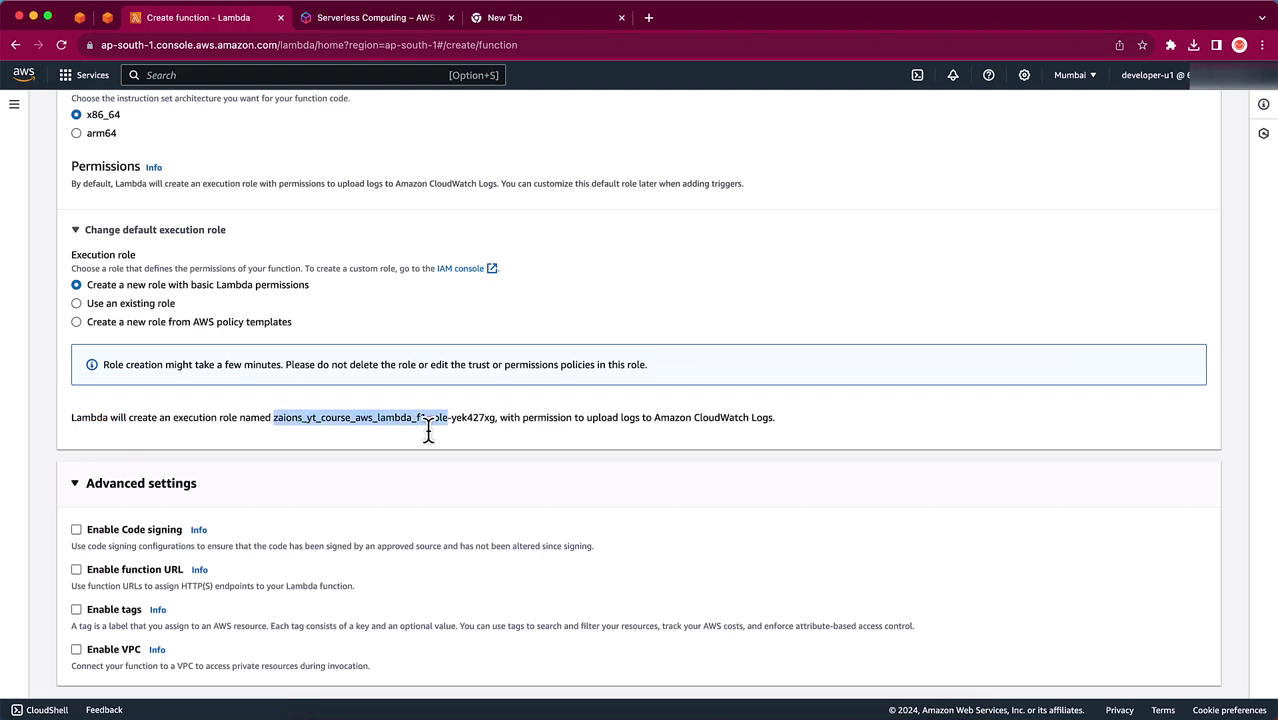
{"action": "scroll", "coordinate": [513, 516], "scroll_direction": "down", "scroll_amount": 1}
{"action": "left_click", "coordinate": [1188, 684]}
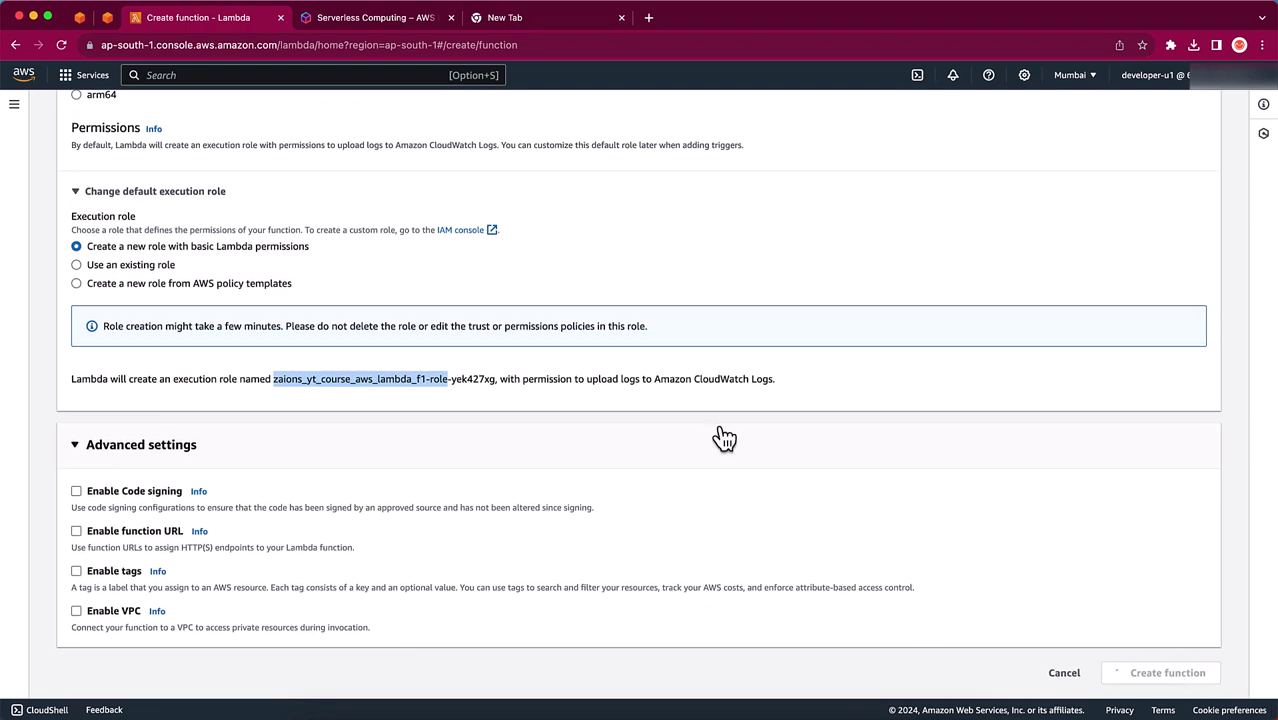
- Scroll through the new function's overview and its index.mjs code source
{"action": "scroll", "coordinate": [542, 362], "scroll_direction": "up", "scroll_amount": 5}
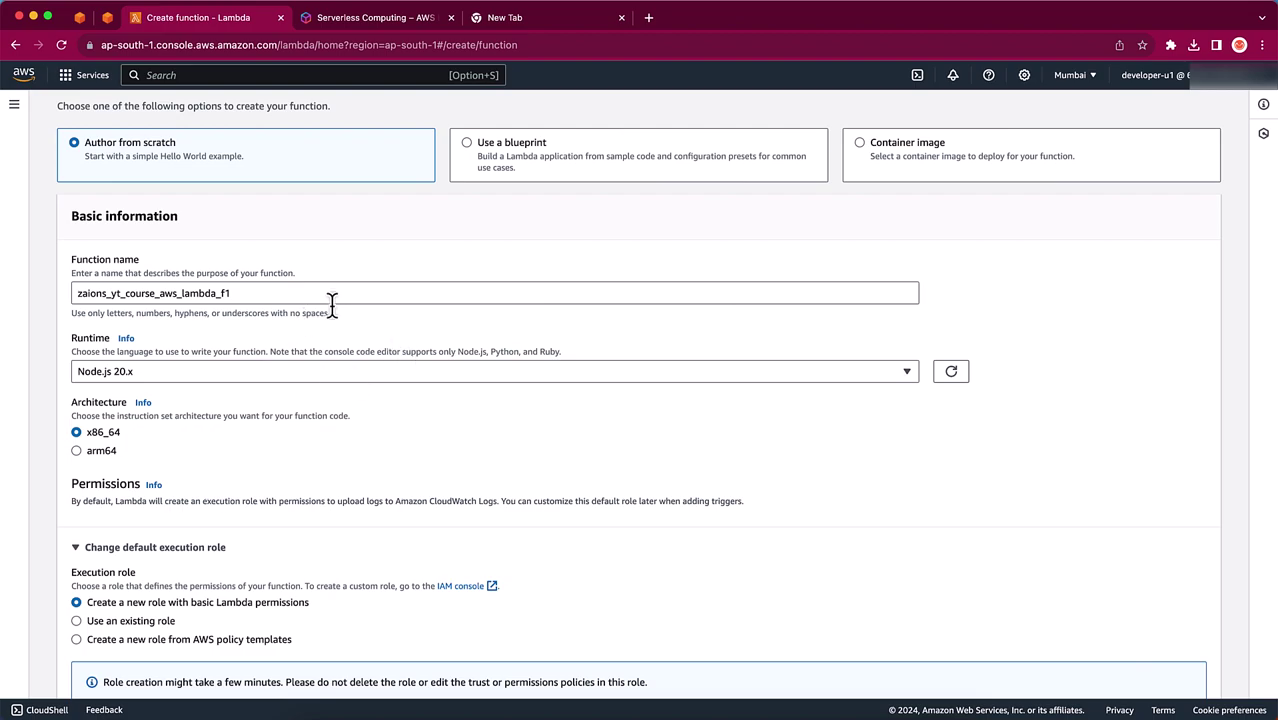
{"action": "scroll", "coordinate": [380, 389], "scroll_direction": "down", "scroll_amount": 5}
{"action": "scroll", "coordinate": [381, 399], "scroll_direction": "up", "scroll_amount": 10}
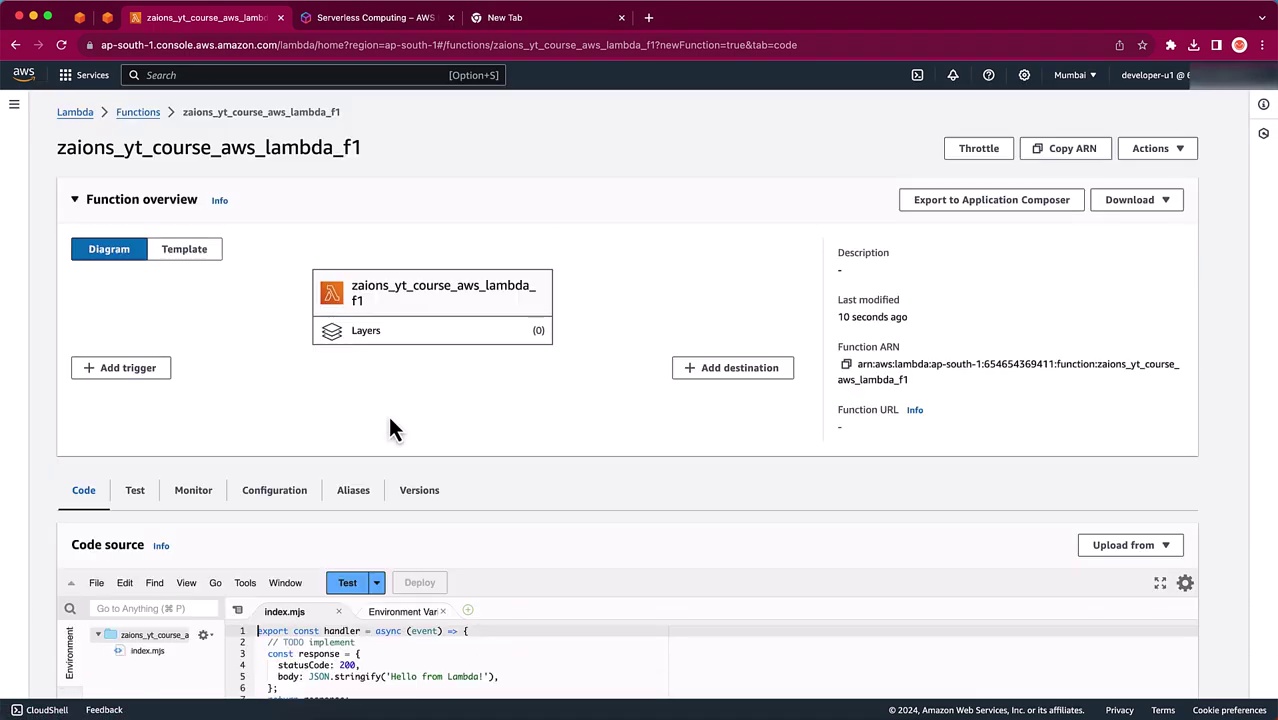
{"action": "scroll", "coordinate": [394, 428], "scroll_direction": "down", "scroll_amount": 5}
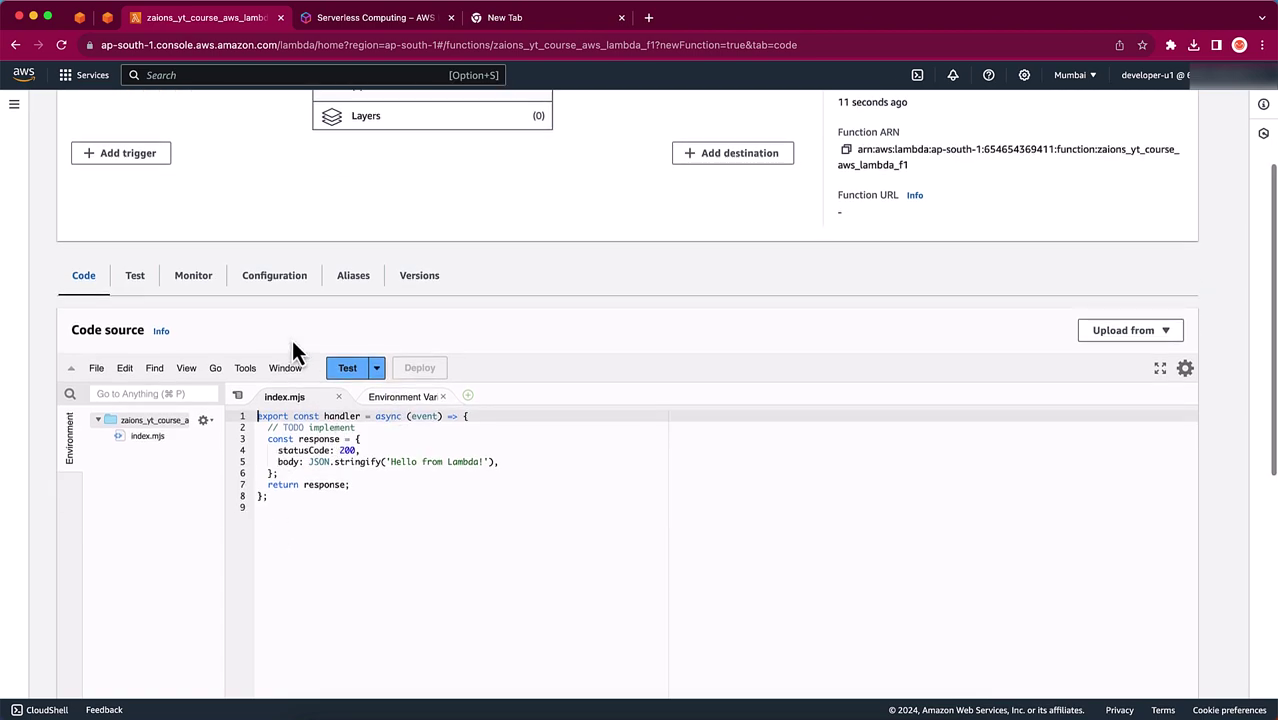
{"action": "scroll", "coordinate": [297, 348], "scroll_direction": "up", "scroll_amount": 5}
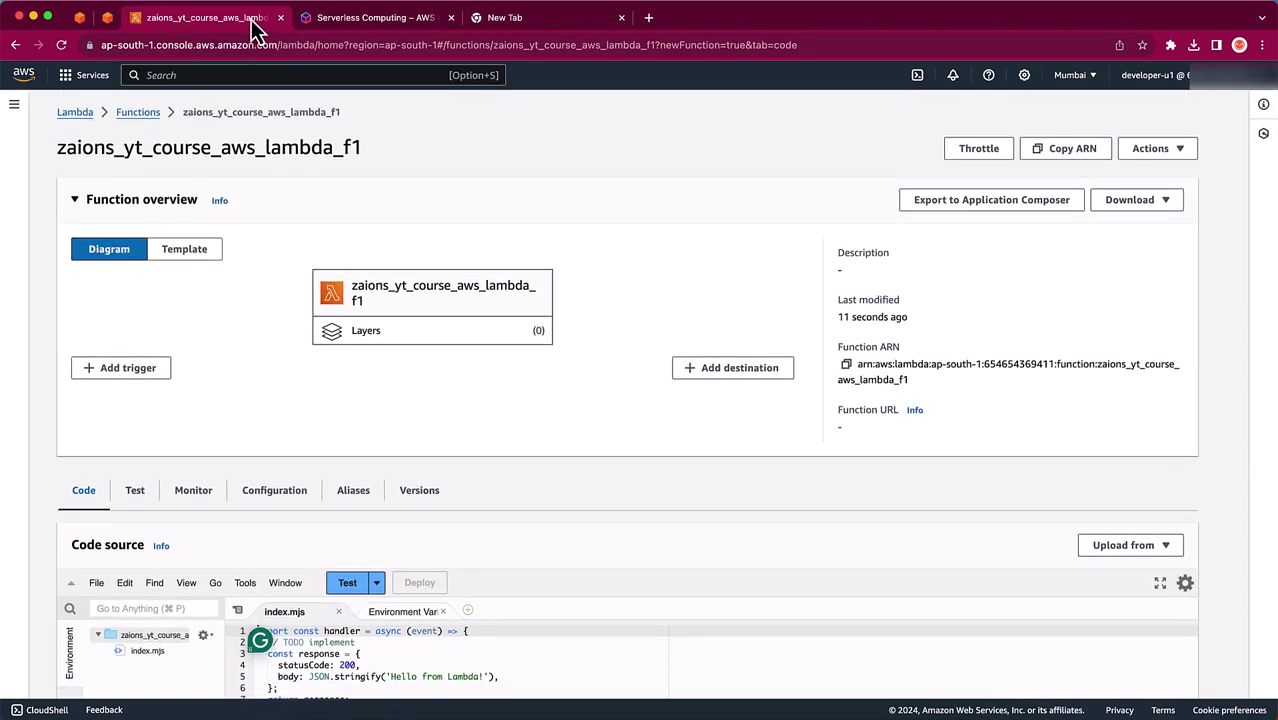
- Duplicate the Lambda tab, open IAM through the console search, and list its Roles
{"action": "right_click", "coordinate": [250, 16]}
{"action": "left_click", "coordinate": [316, 118]}
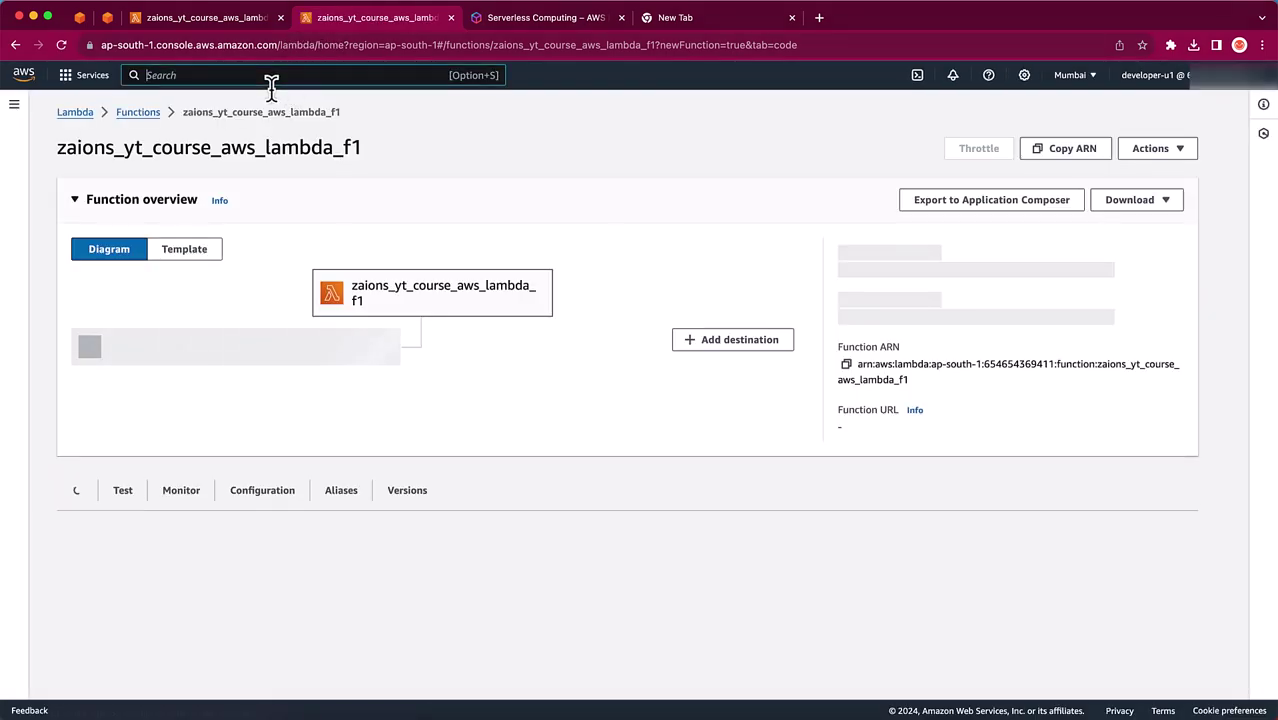
{"action": "left_click", "coordinate": [271, 77]}
{"action": "type", "text": "iam"}
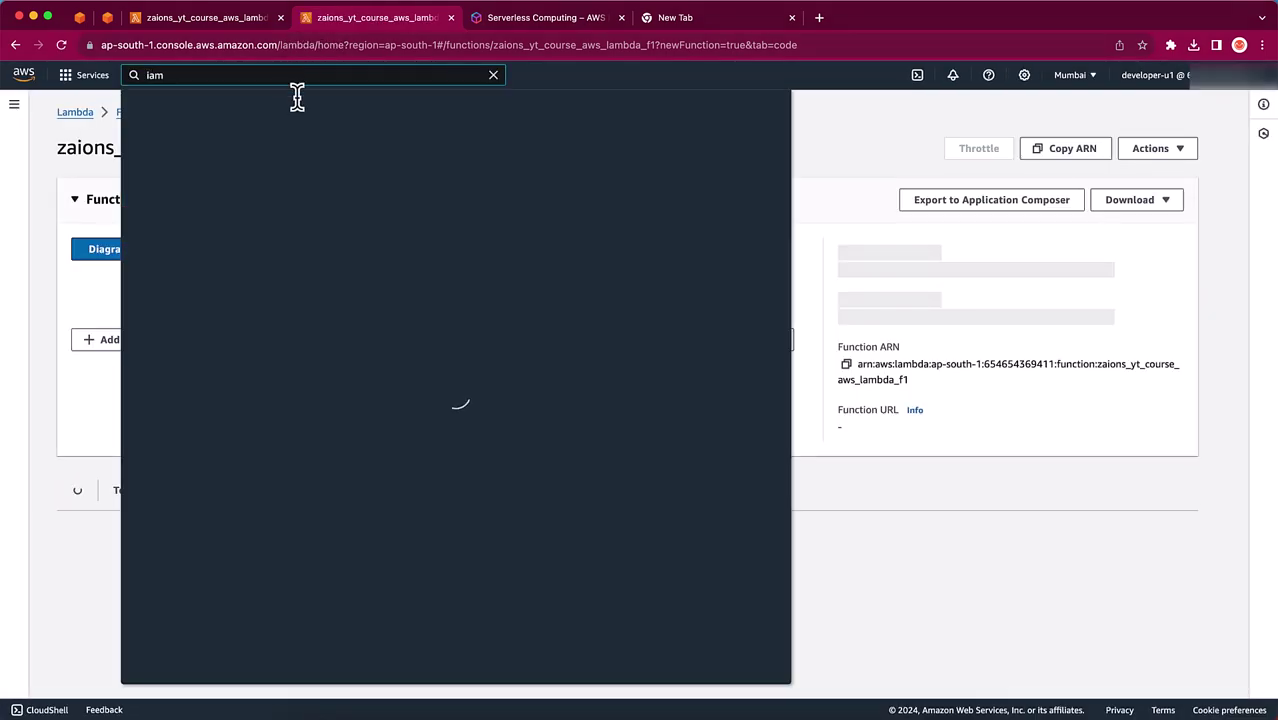
{"action": "left_click", "coordinate": [352, 188]}
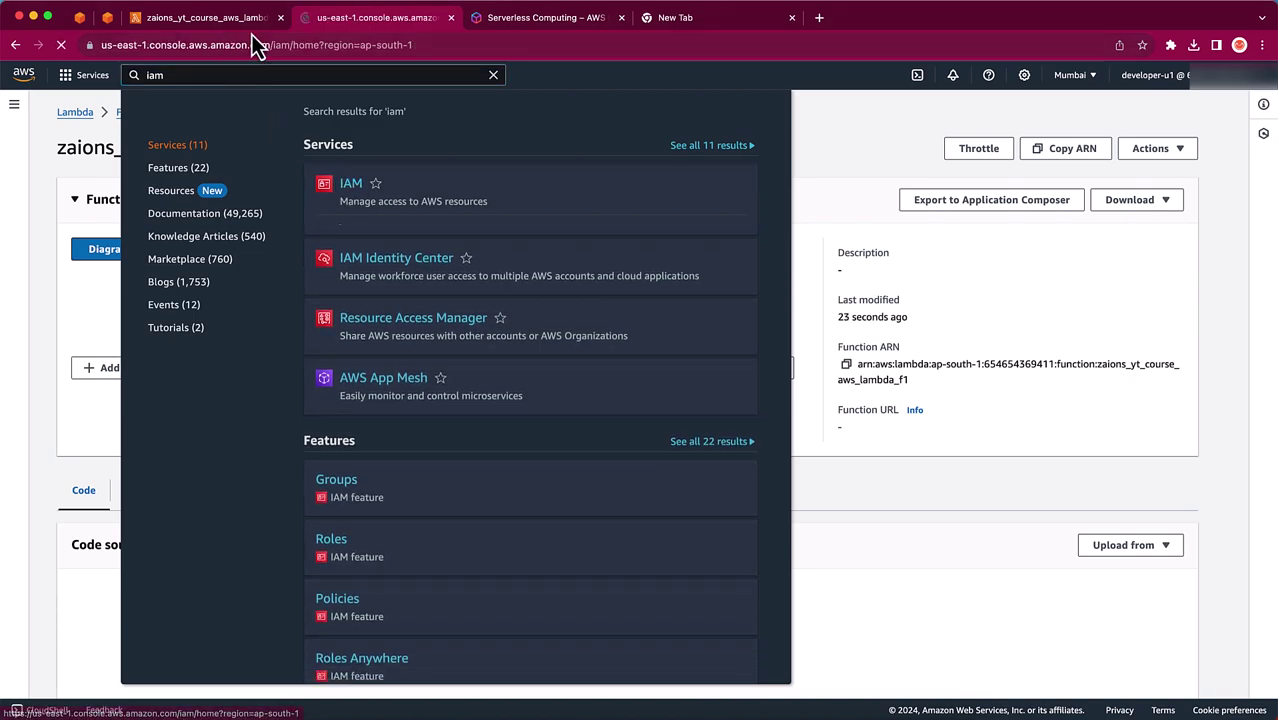
{"action": "left_click", "coordinate": [250, 20]}
{"action": "left_click", "coordinate": [355, 18]}
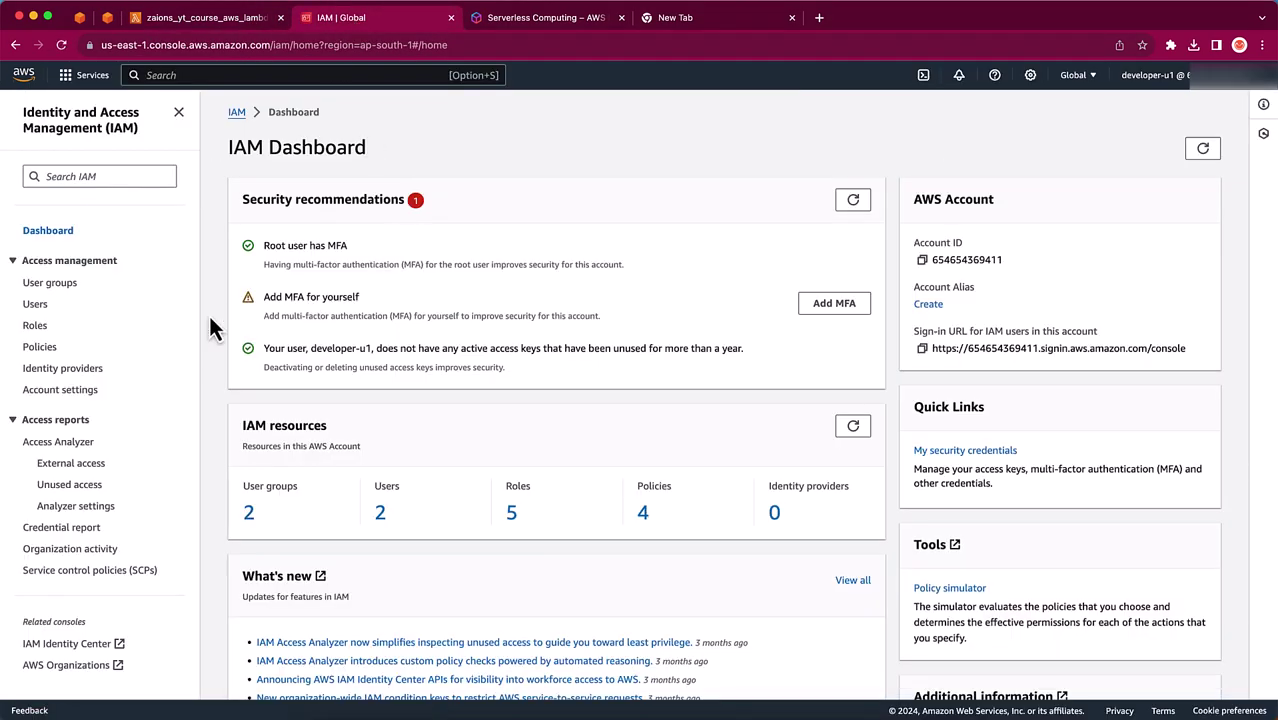
{"action": "left_click", "coordinate": [35, 328]}
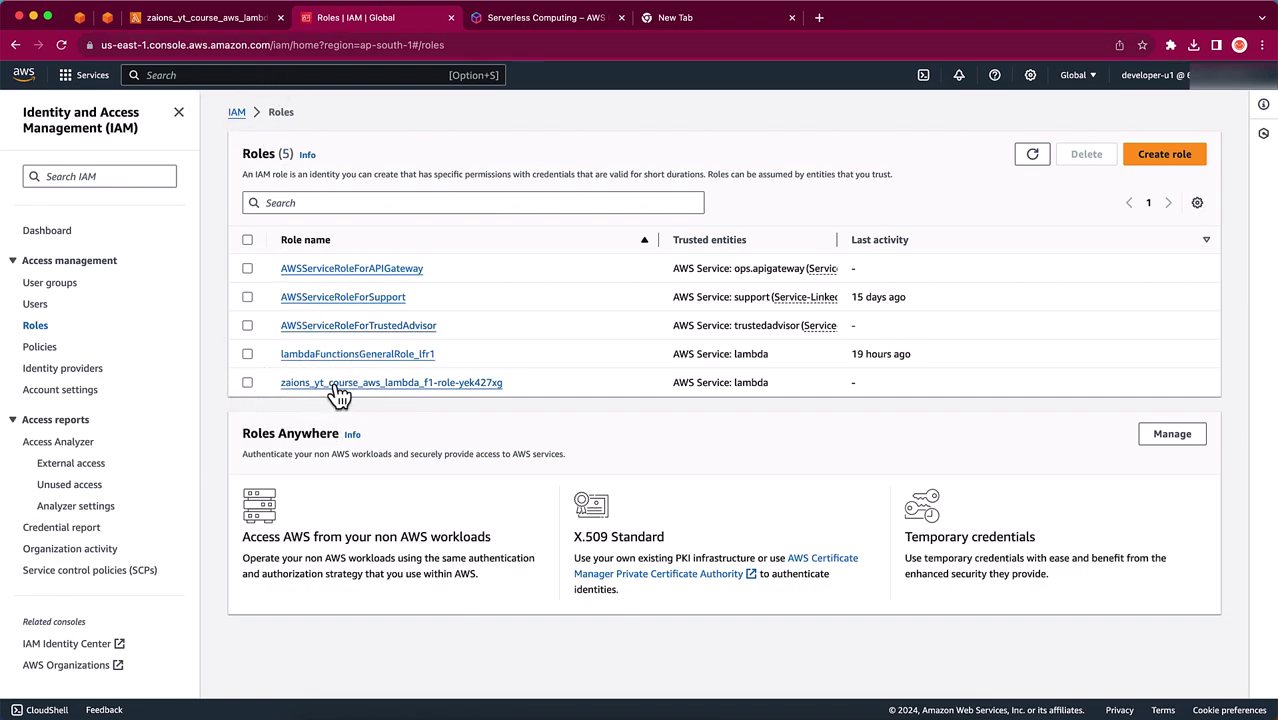
- Open the zaions_yt_course_aws_lambda_f1-role-yek427xg role and its attached AWSLambdaBasicExecutionRole policy
{"action": "left_click", "coordinate": [379, 385]}
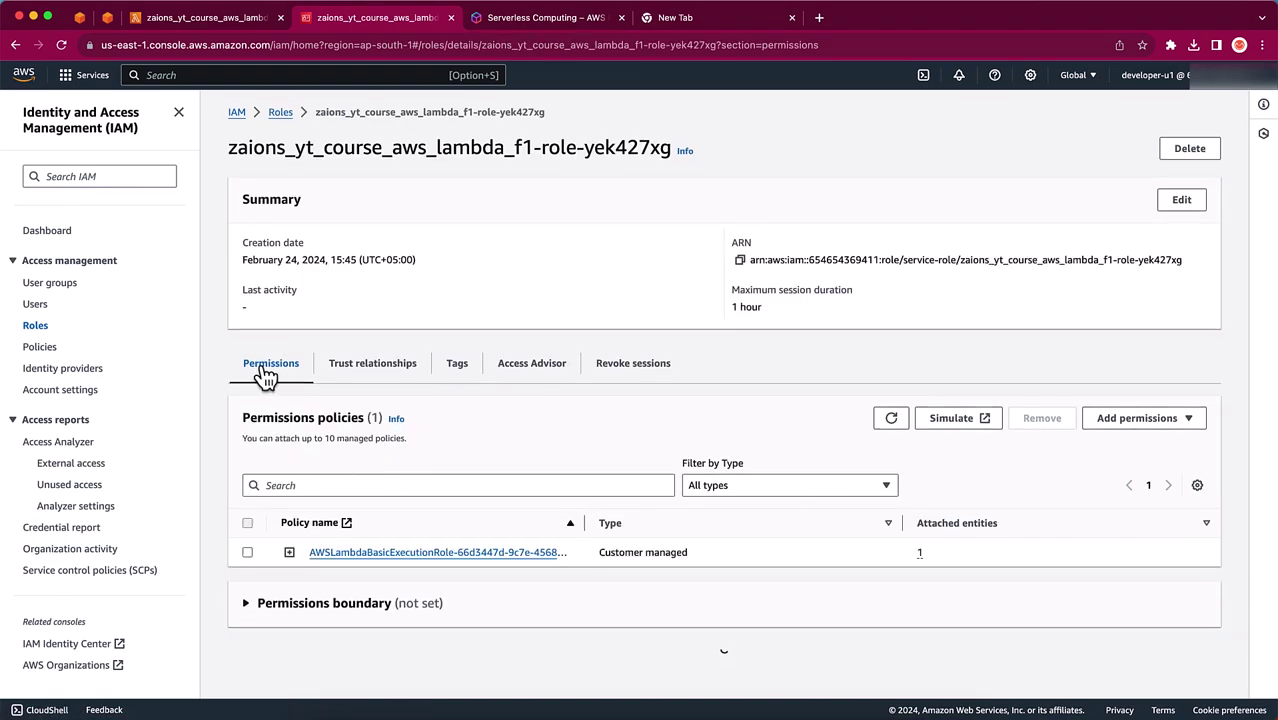
{"action": "scroll", "coordinate": [347, 572], "scroll_direction": "down", "scroll_amount": 3}
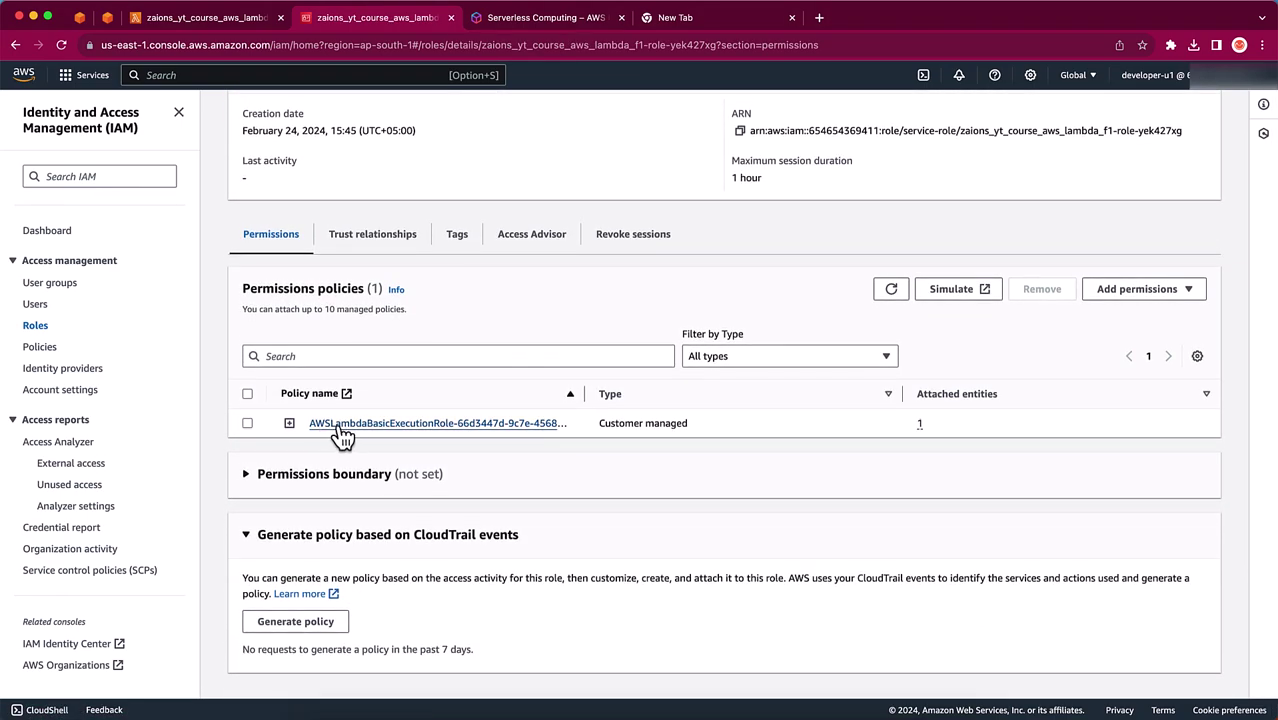
{"action": "left_click", "coordinate": [395, 422]}
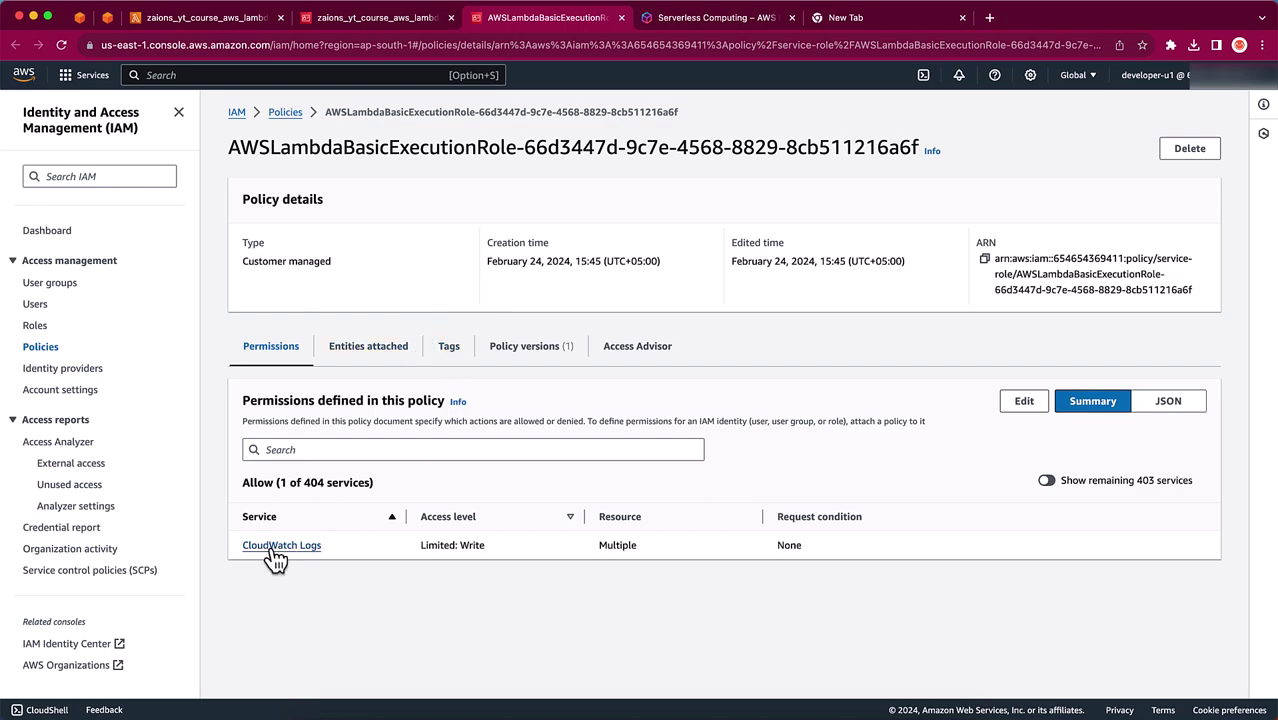
{"action": "left_click", "coordinate": [40, 346]}
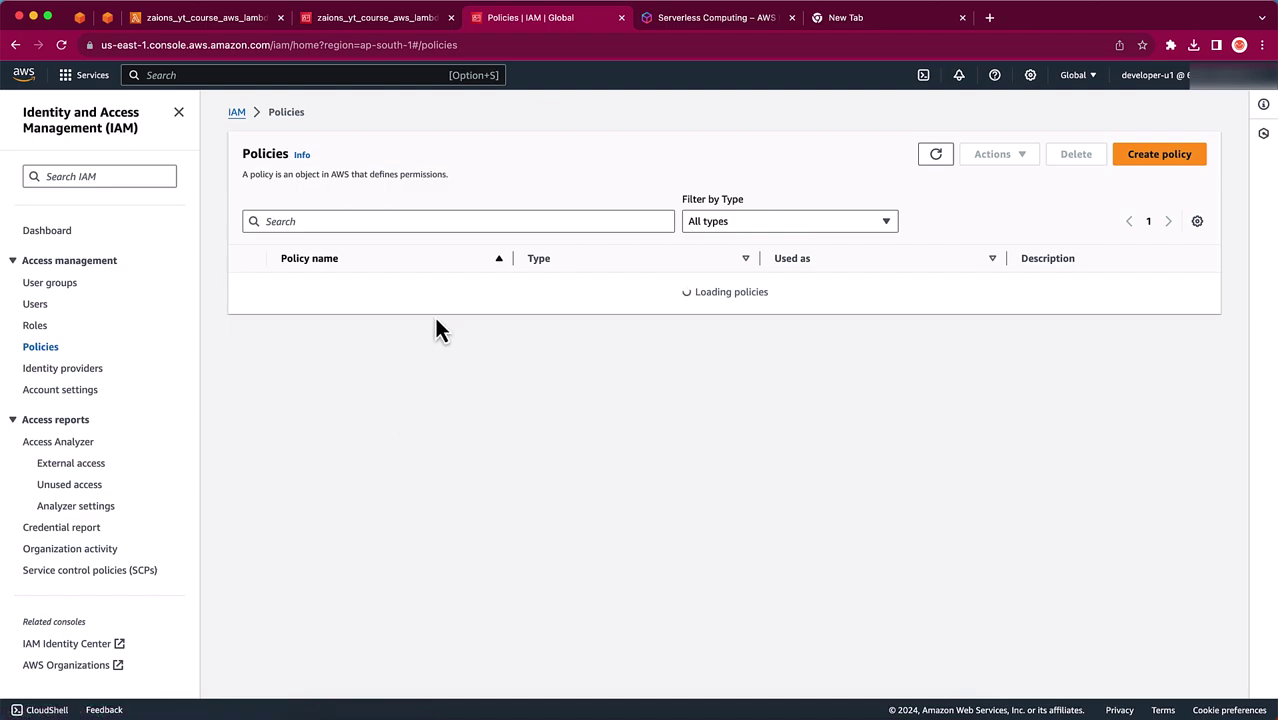
{"action": "scroll", "coordinate": [418, 430], "scroll_direction": "down", "scroll_amount": 3}
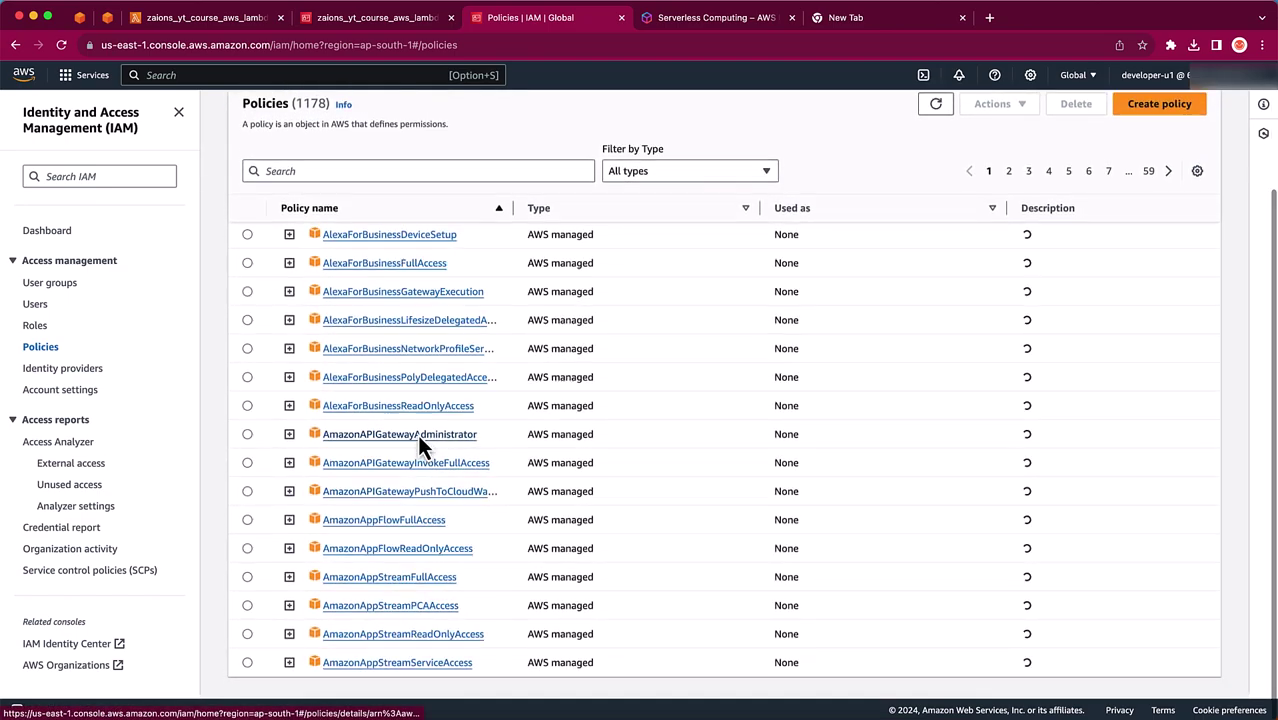
{"action": "scroll", "coordinate": [418, 434], "scroll_direction": "up", "scroll_amount": 3}
{"action": "left_click", "coordinate": [666, 222]}
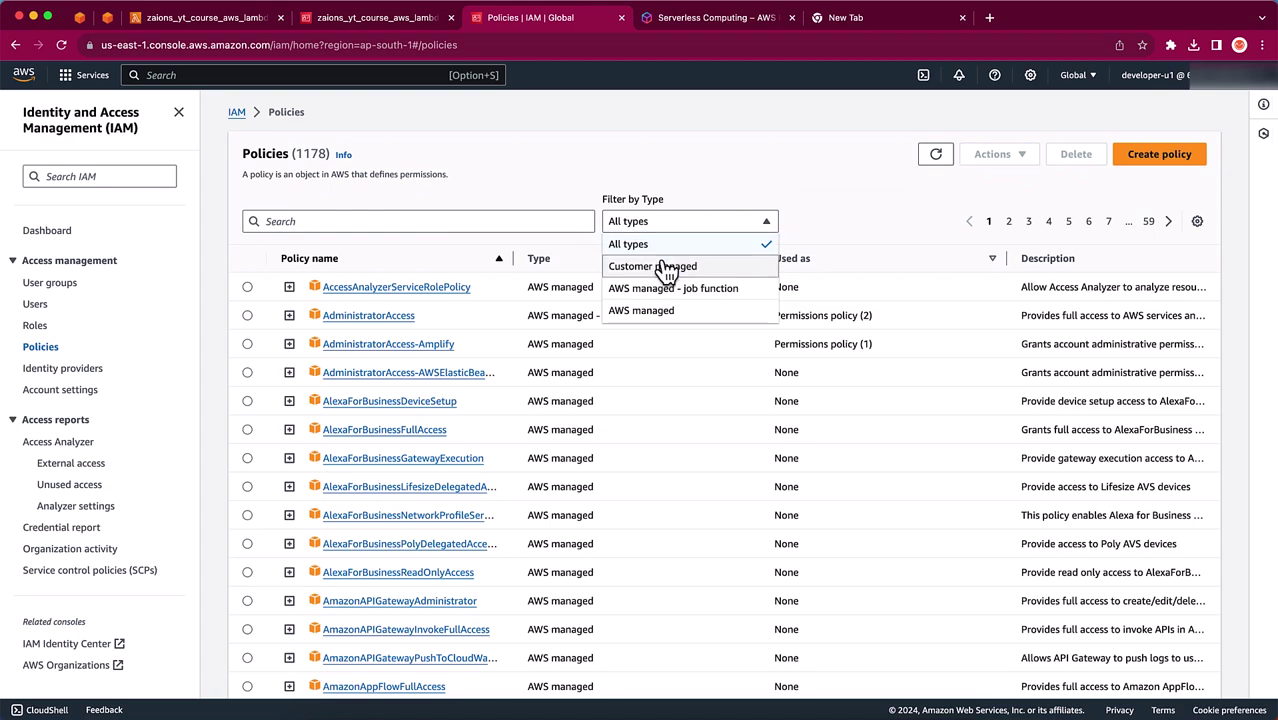
{"action": "left_click", "coordinate": [662, 268]}
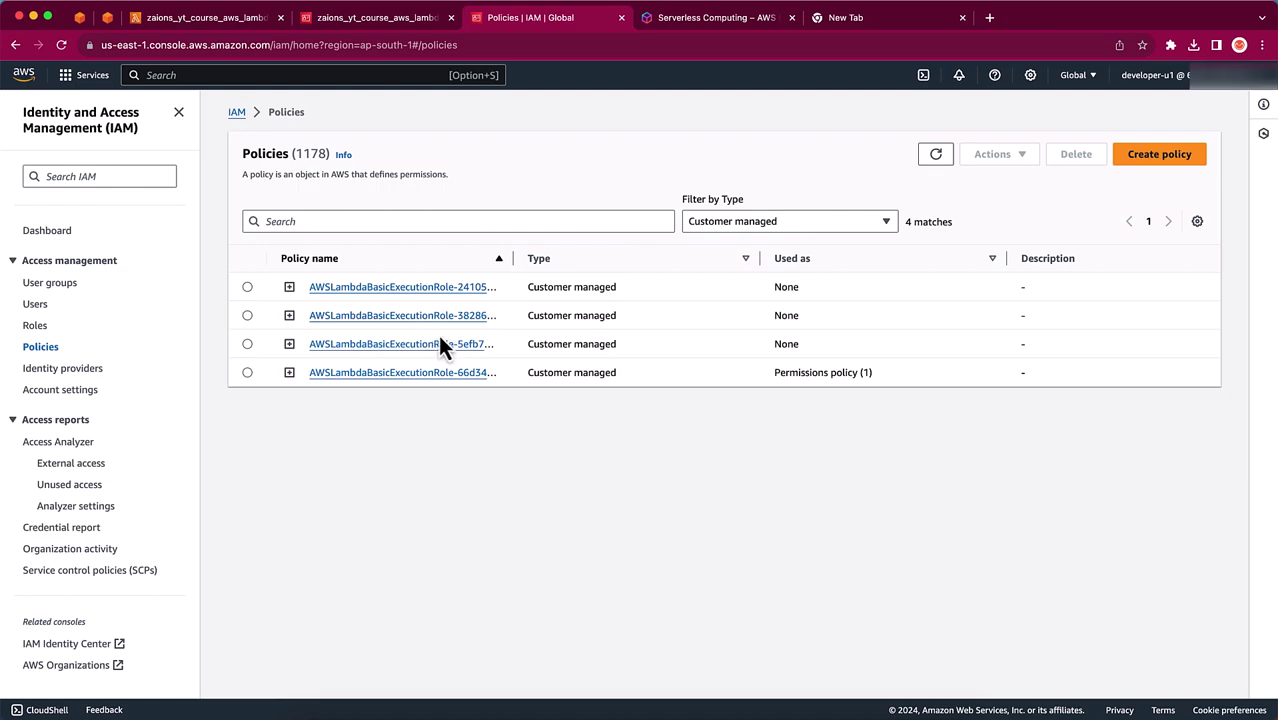
{"action": "left_click", "coordinate": [370, 20]}
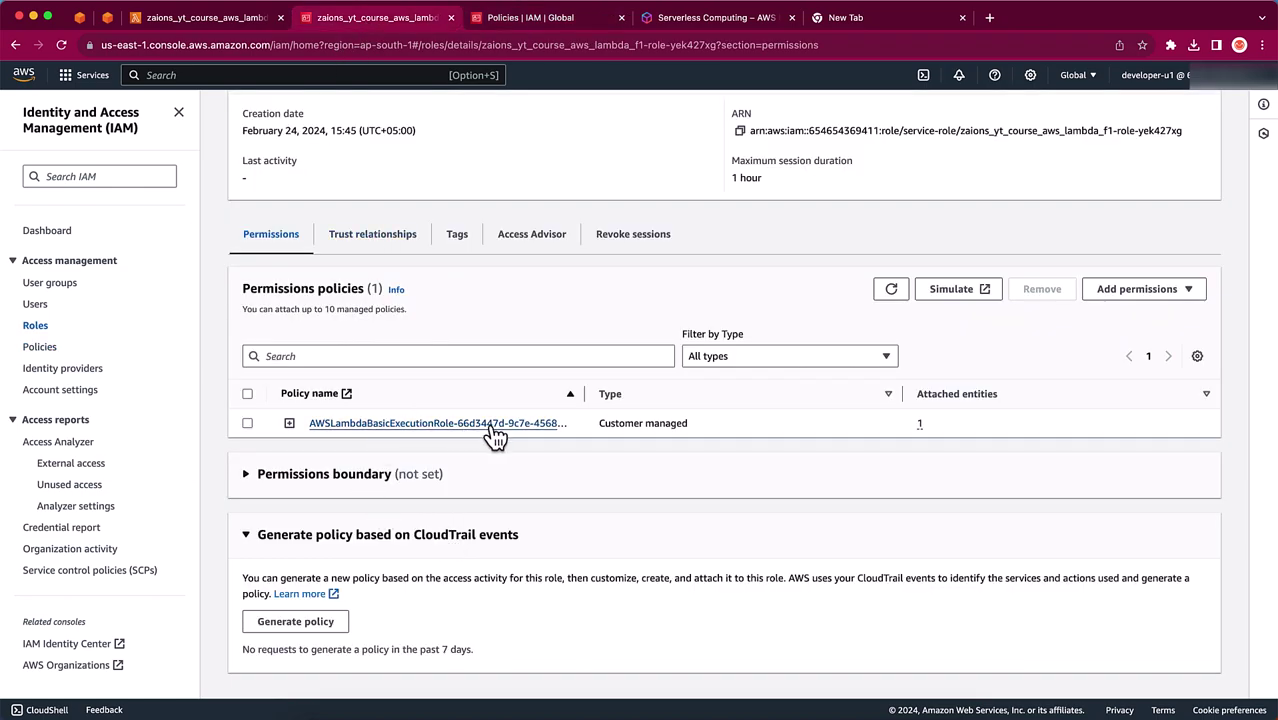
{"action": "left_click_drag", "start_coordinate": [305, 425], "coordinate": [548, 432]}
{"action": "left_click", "coordinate": [530, 20]}
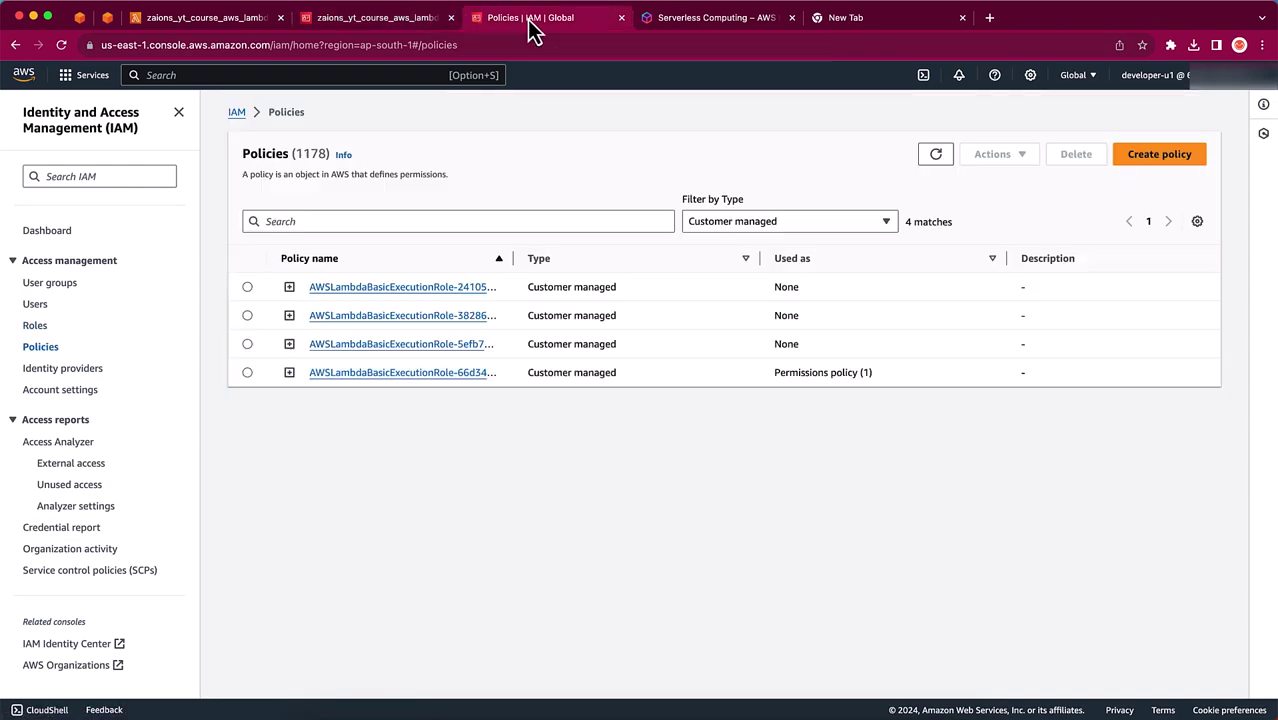
{"action": "key", "text": "super+f"}
{"action": "type", "text": "AWSLambdaBasicExecutionRole-66d3447d-9c7e-4568-"}
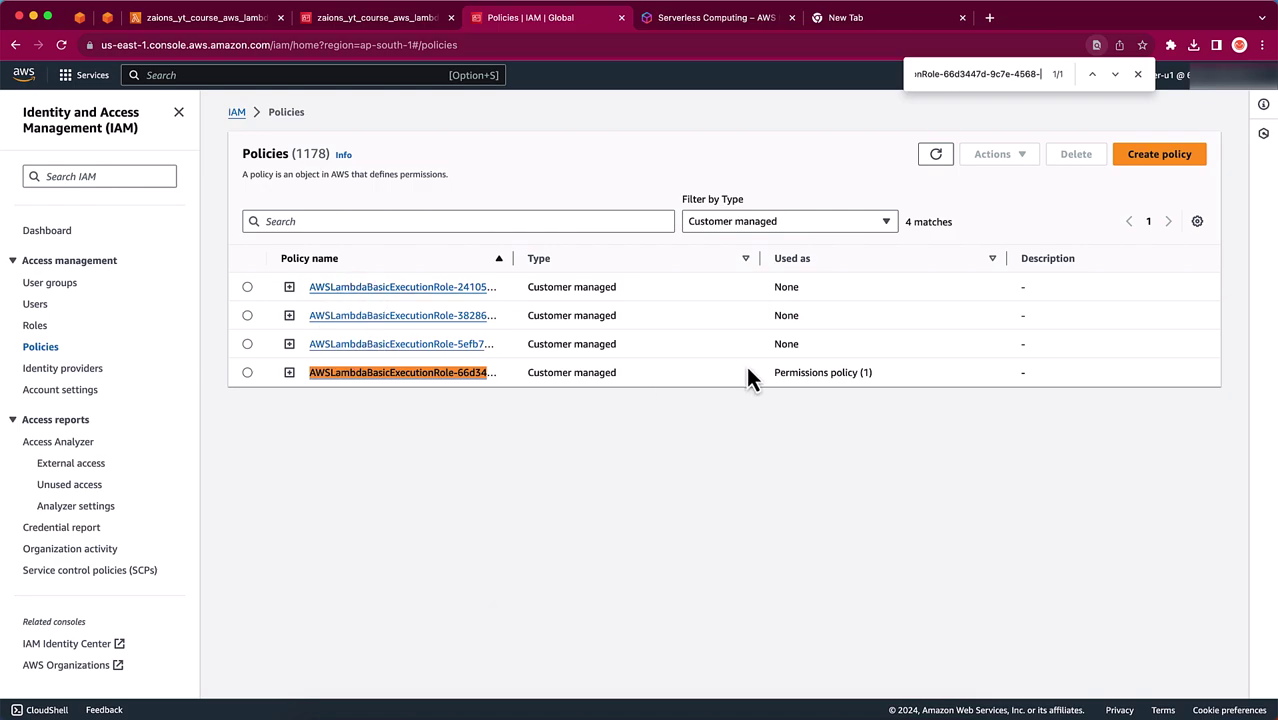
{"action": "left_click_drag", "start_coordinate": [778, 388], "coordinate": [838, 385]}
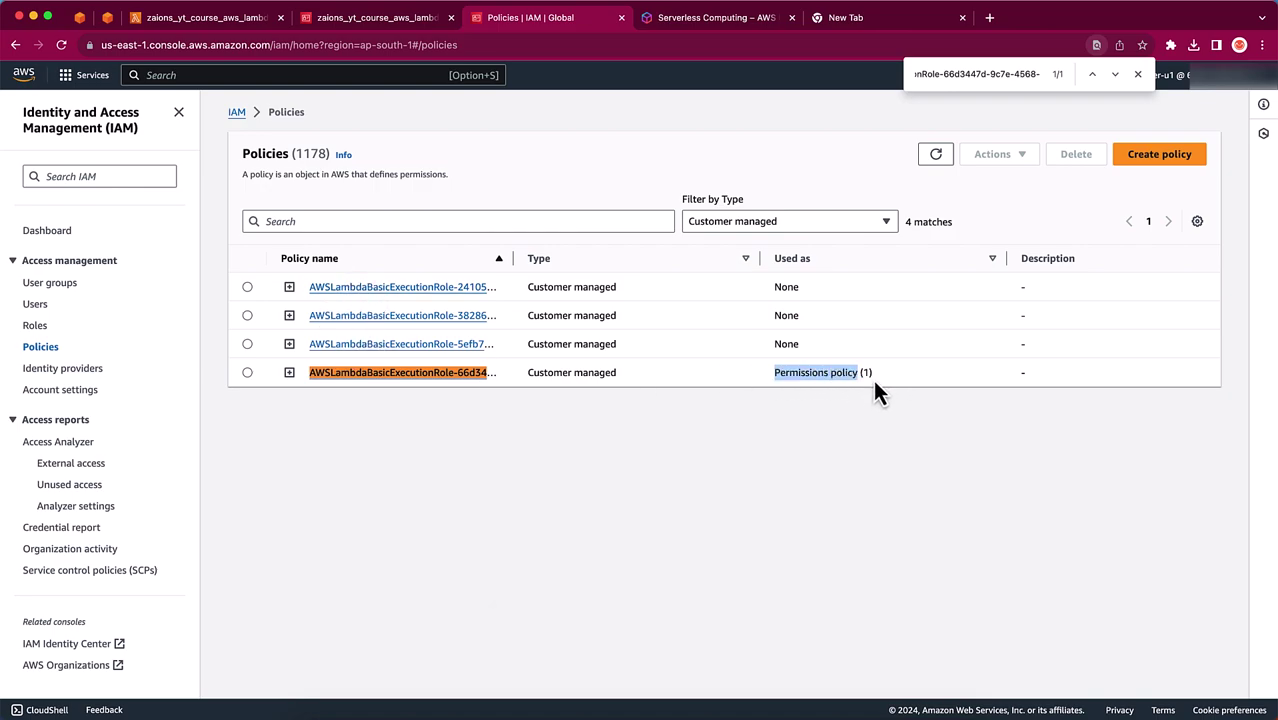
{"action": "left_click", "coordinate": [420, 18]}
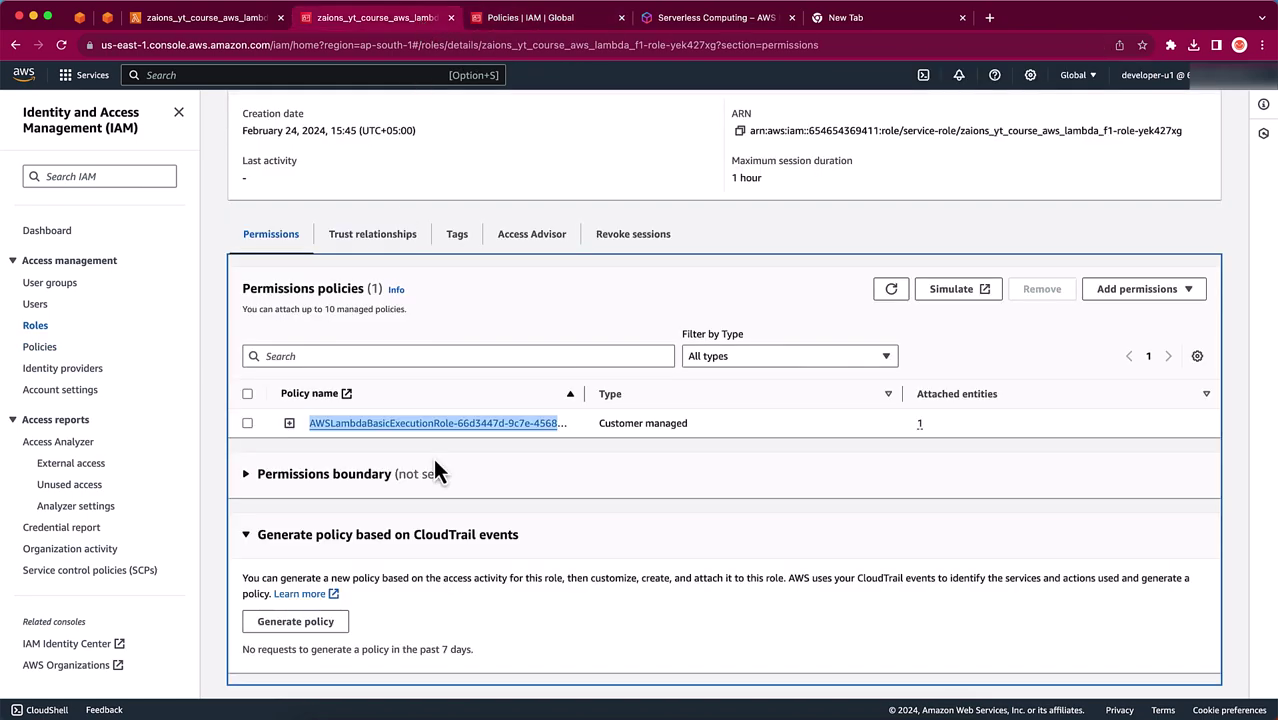
{"action": "scroll", "coordinate": [416, 428], "scroll_direction": "up", "scroll_amount": 3}
{"action": "left_click", "coordinate": [200, 18]}
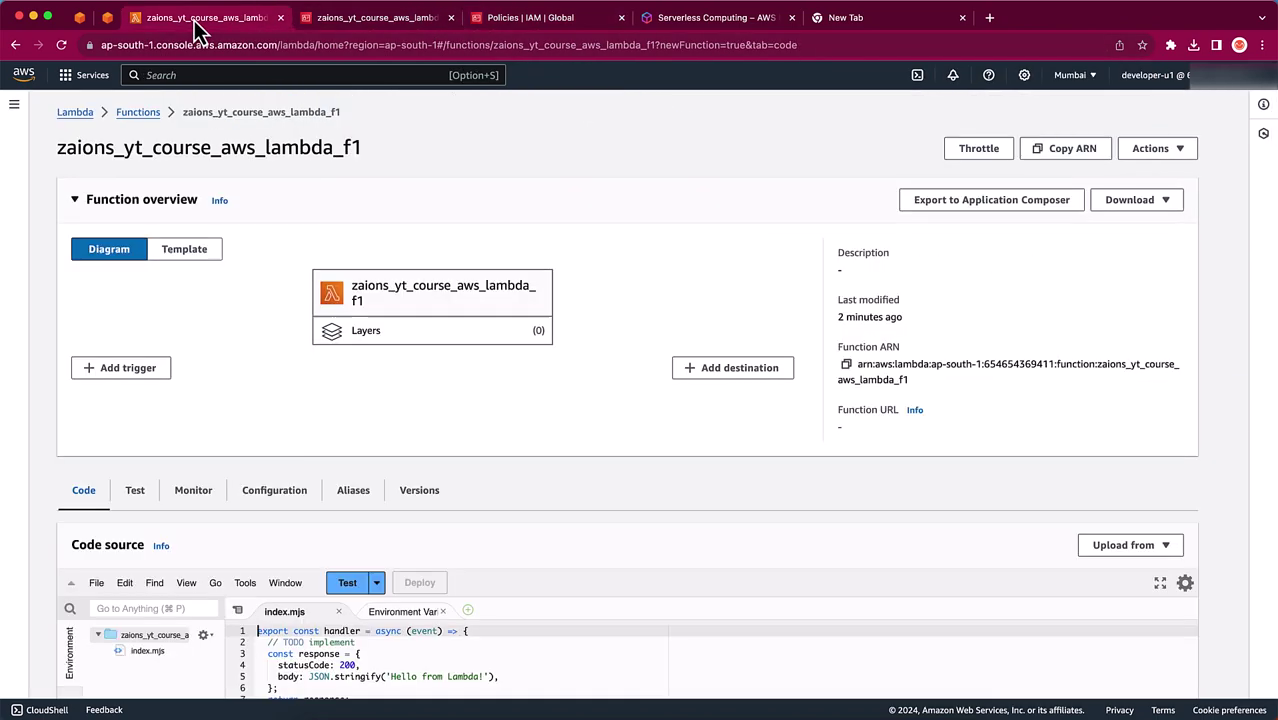
{"action": "left_click", "coordinate": [380, 18]}
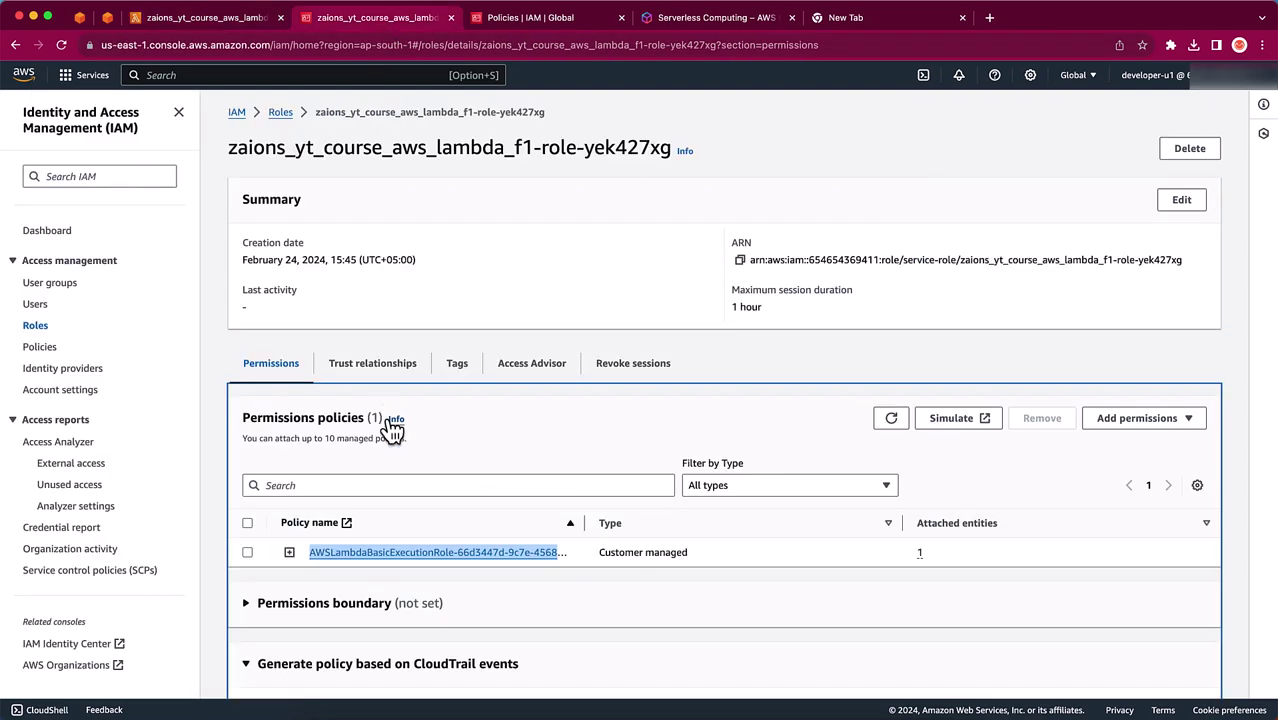
- Delete the zaions_yt_course_aws_lambda_f1-role-yek427xg role by pasting its name, then reload the Policies list
{"action": "left_click", "coordinate": [1190, 150]}
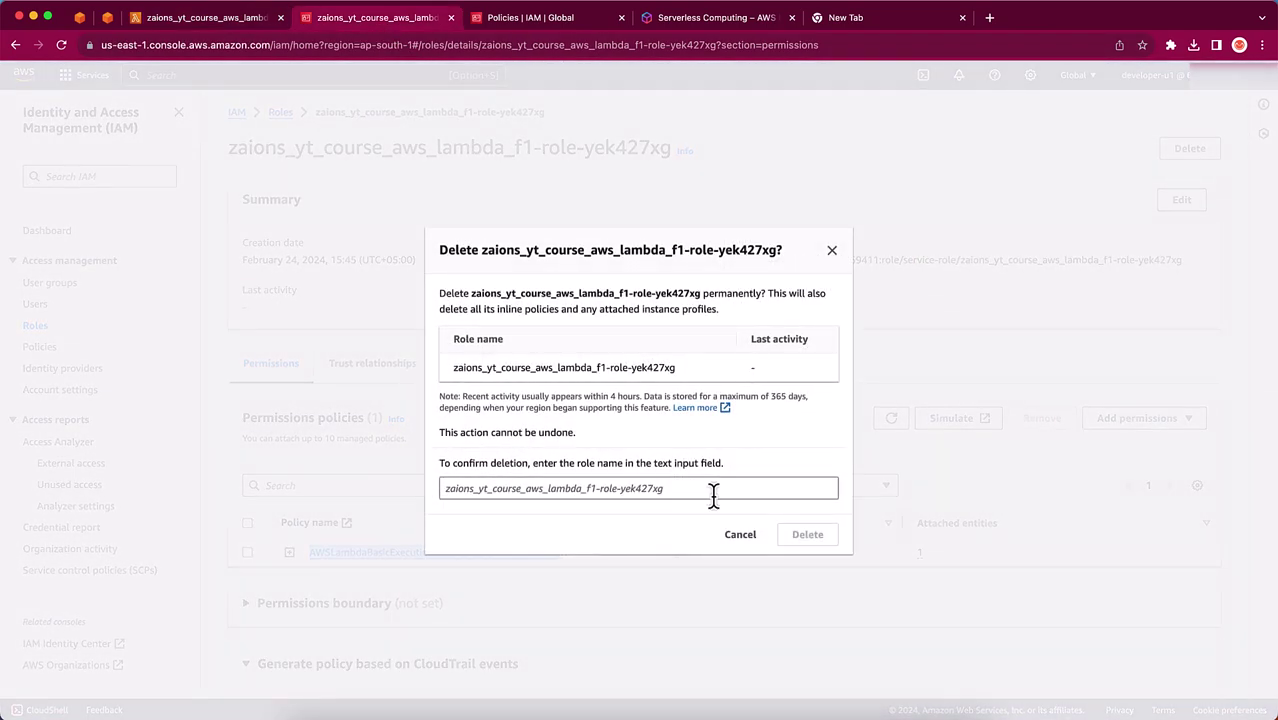
{"action": "left_click_drag", "start_coordinate": [451, 371], "coordinate": [678, 373]}
{"action": "key", "text": "ctrl+c"}
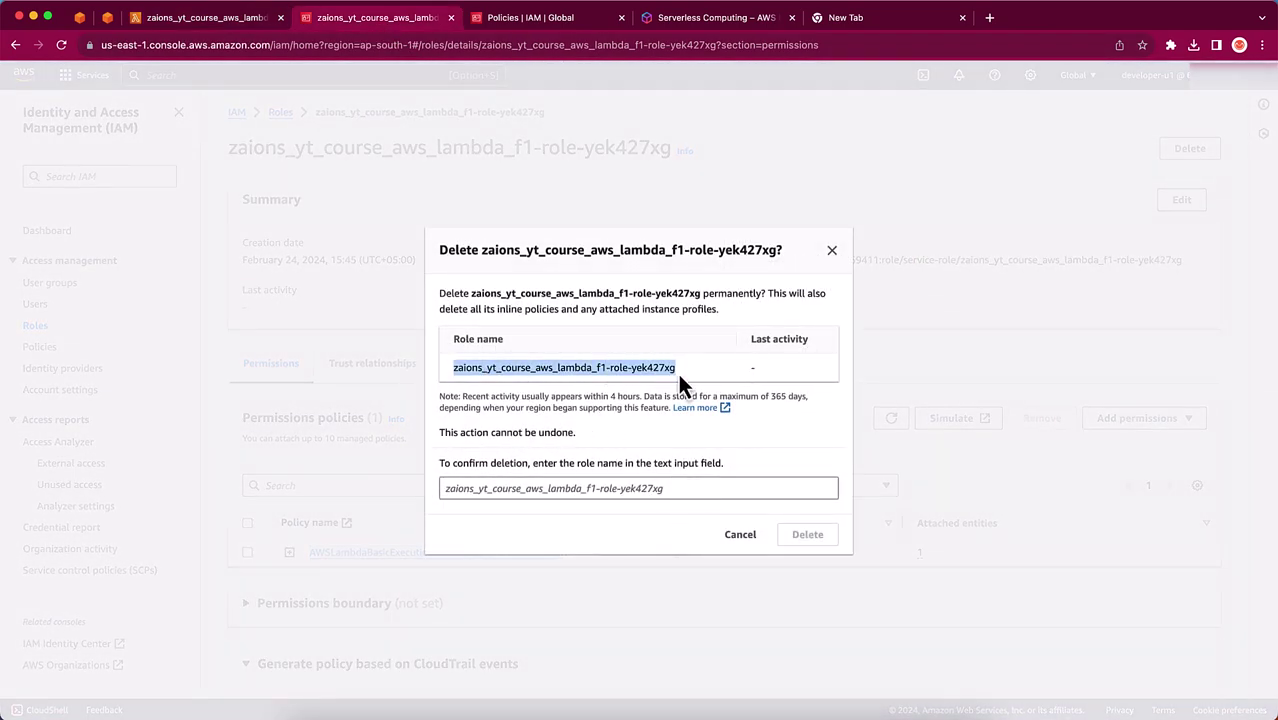
{"action": "left_click", "coordinate": [640, 488]}
{"action": "key", "text": "ctrl+v"}
{"action": "left_click", "coordinate": [807, 534]}
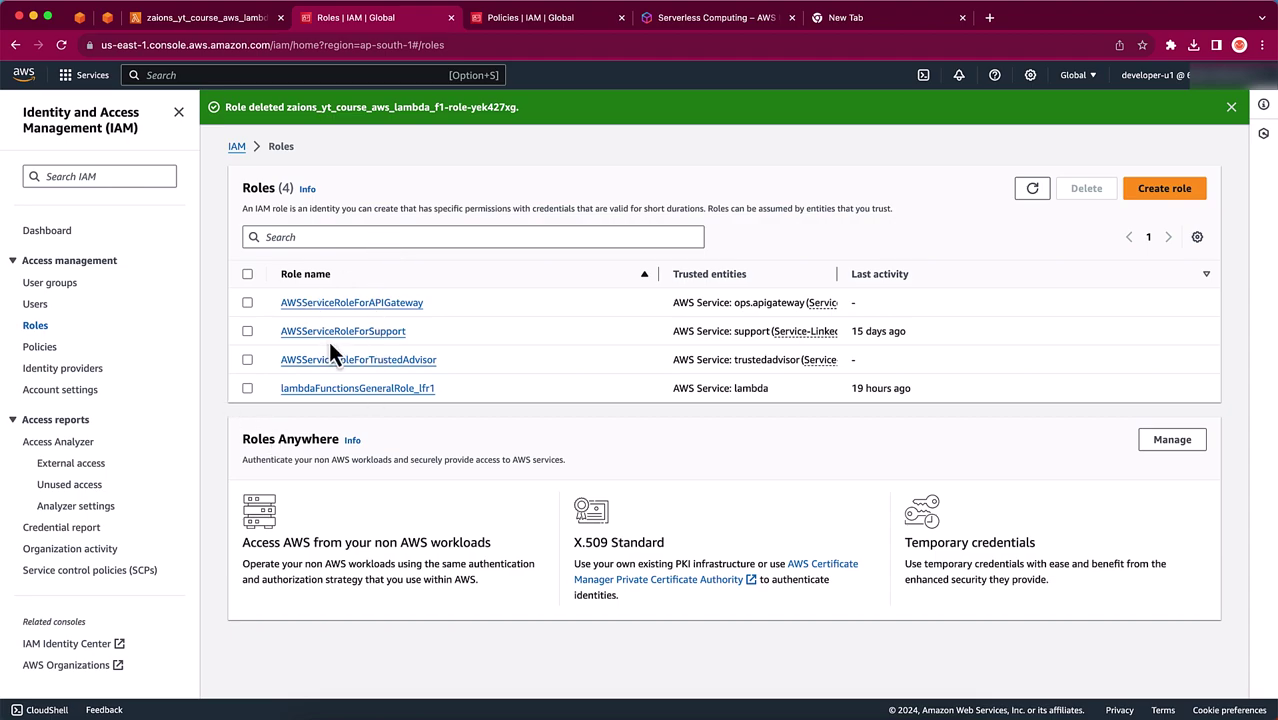
{"action": "left_click", "coordinate": [527, 27]}
{"action": "key", "text": "super+r"}
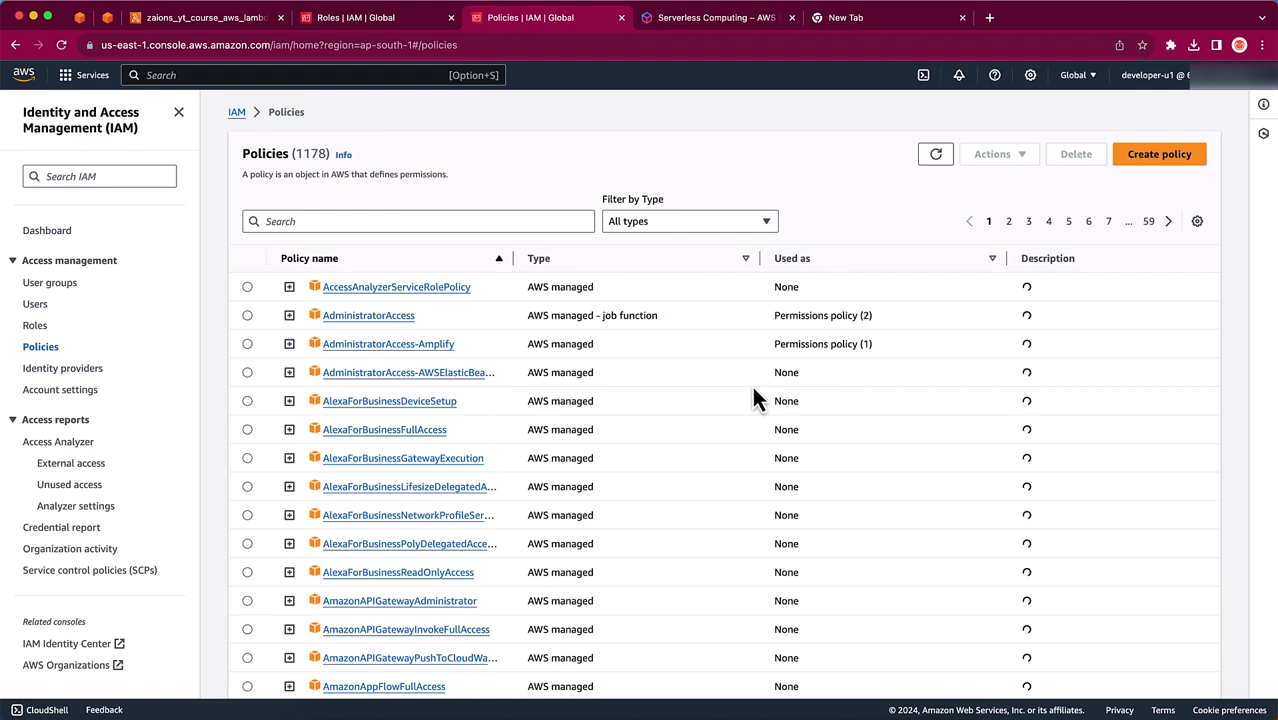
- Filter policies to Customer managed and delete the first AWSLambdaBasicExecutionRole policy, pasting its name to confirm
{"action": "left_click", "coordinate": [665, 222]}
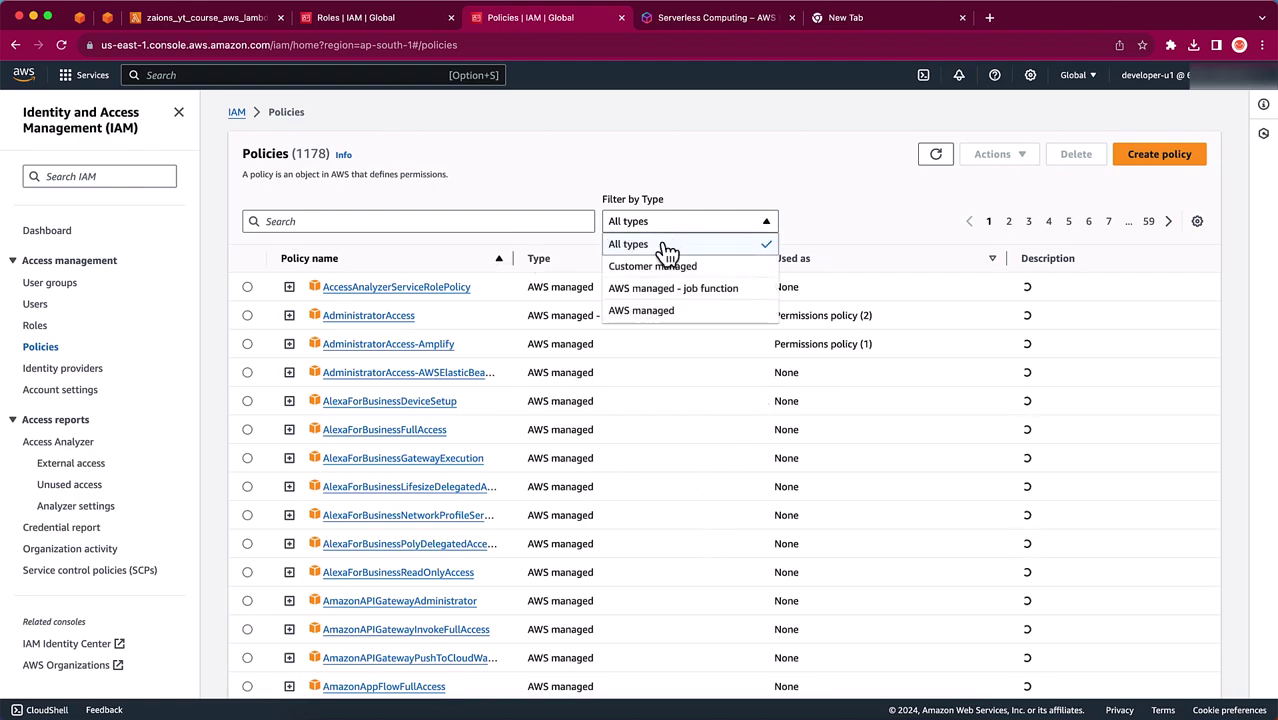
{"action": "left_click", "coordinate": [665, 267]}
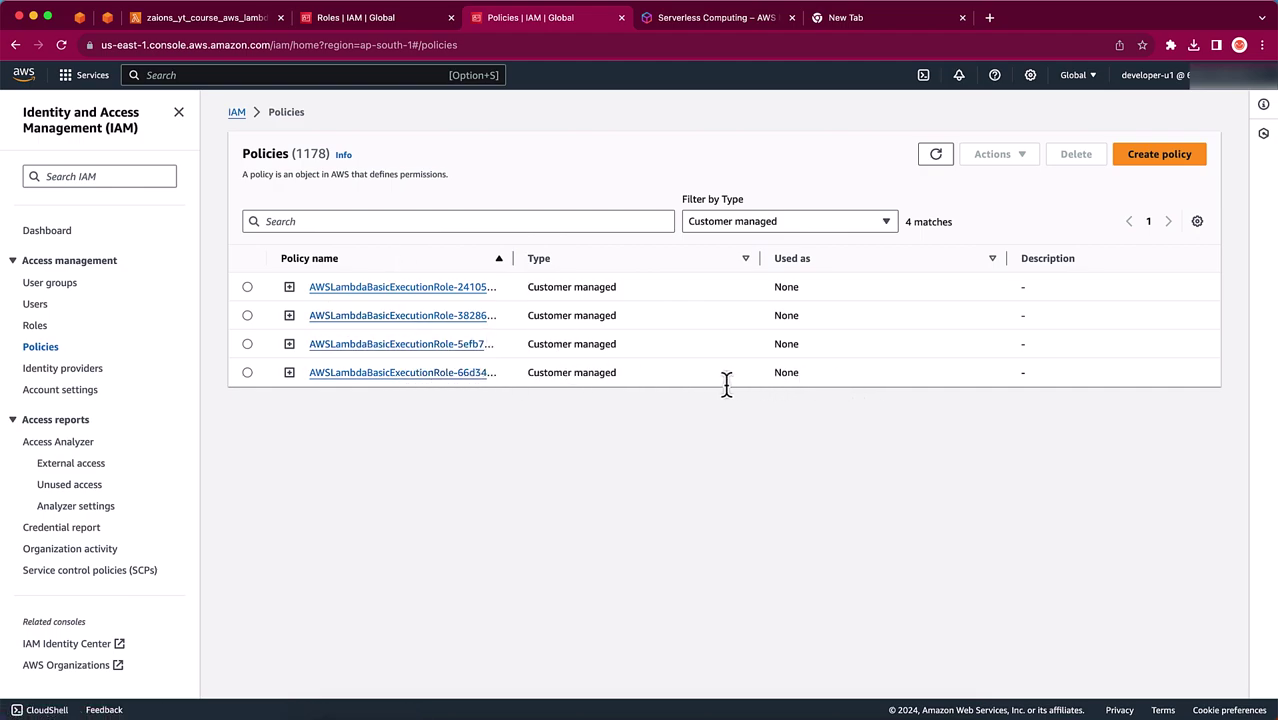
{"action": "left_click", "coordinate": [247, 375]}
{"action": "left_click", "coordinate": [246, 350]}
{"action": "left_click", "coordinate": [249, 377]}
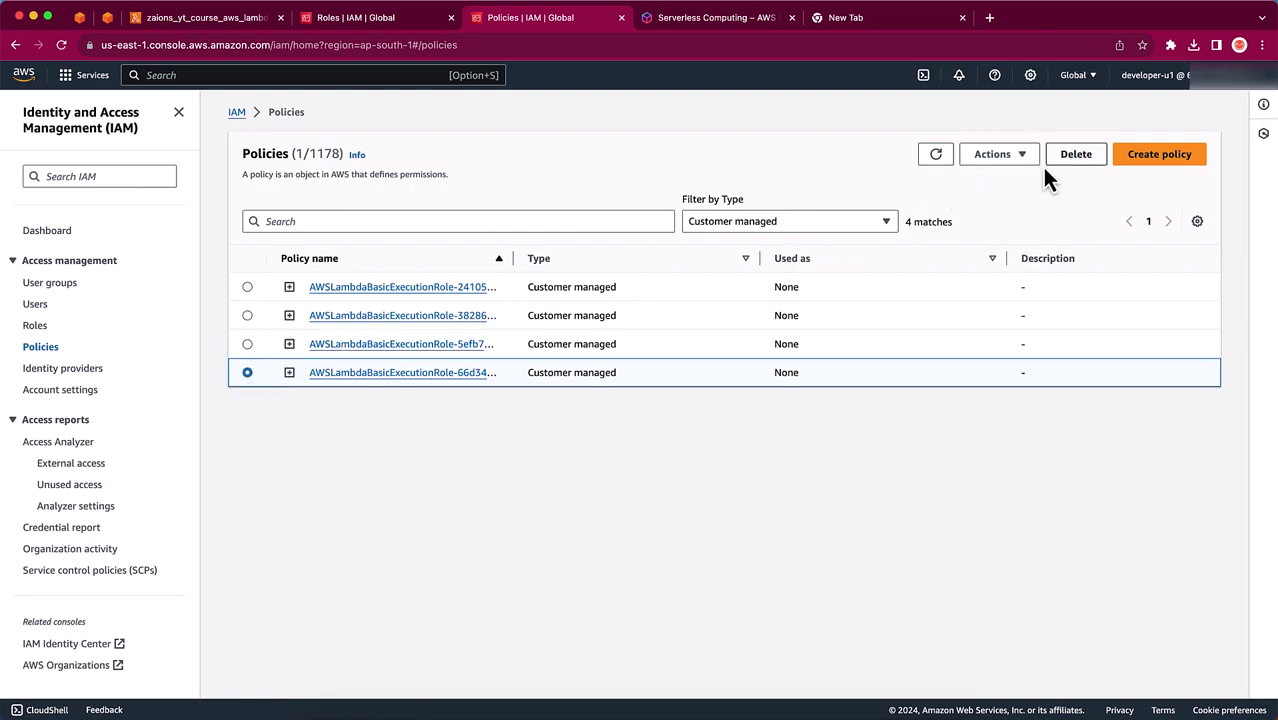
{"action": "left_click", "coordinate": [1080, 156]}
{"action": "left_click", "coordinate": [697, 457]}
{"action": "left_click_drag", "start_coordinate": [472, 350], "coordinate": [800, 377]}
{"action": "key", "text": "super+c"}
{"action": "left_click", "coordinate": [588, 448]}
{"action": "key", "text": "super+v"}
{"action": "left_click", "coordinate": [790, 492]}
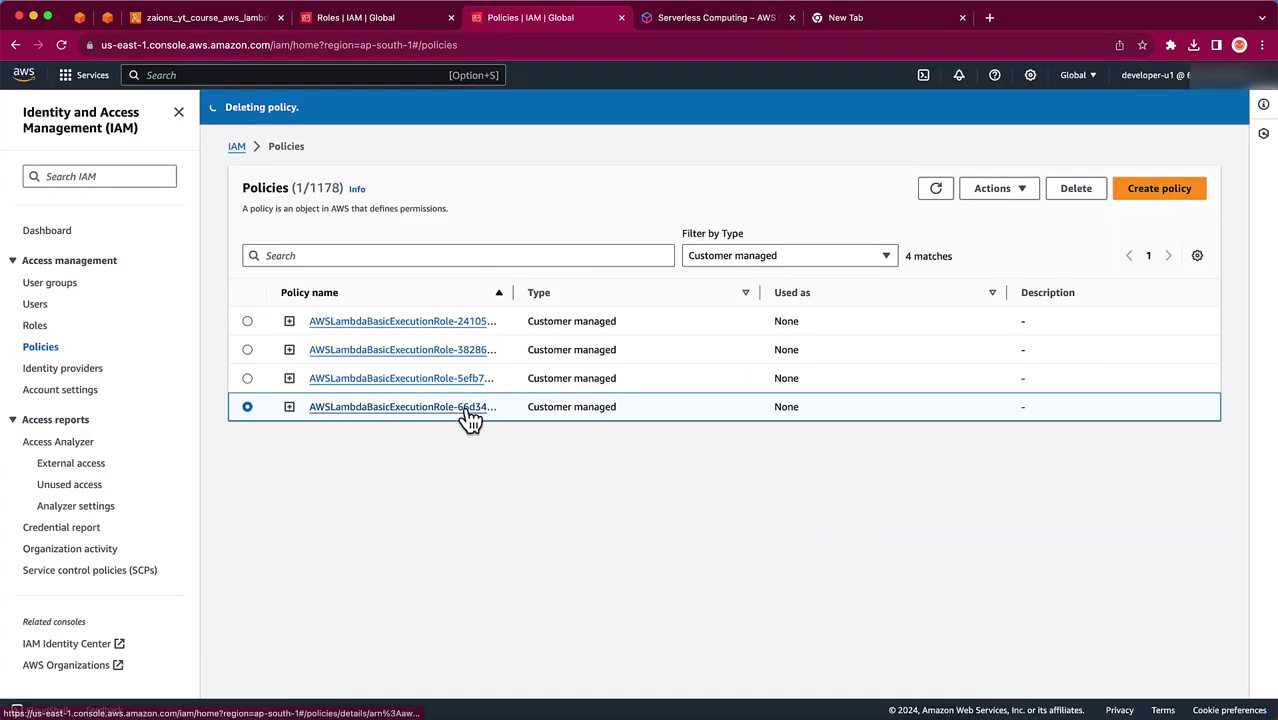
- Delete the next two AWSLambdaBasicExecutionRole policies, confirming each with its pasted name
{"action": "left_click", "coordinate": [247, 378]}
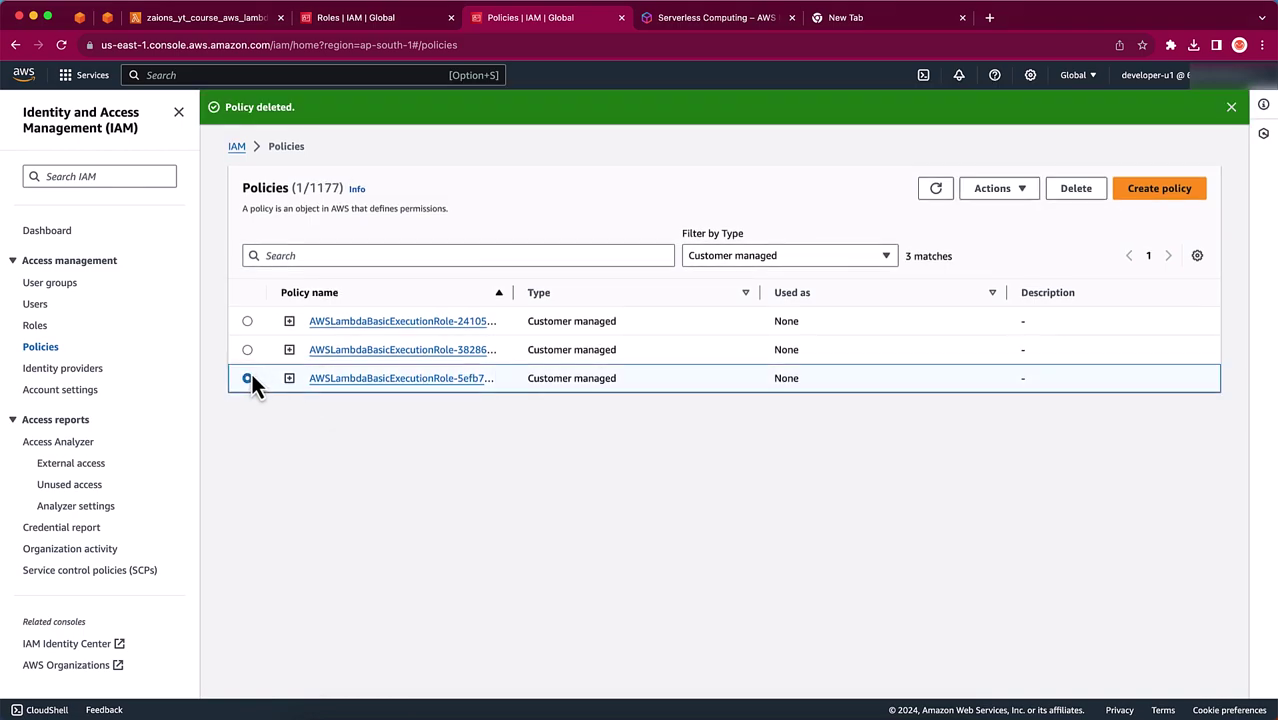
{"action": "left_click", "coordinate": [1084, 194]}
{"action": "left_click_drag", "start_coordinate": [471, 347], "coordinate": [804, 352]}
{"action": "key", "text": "super+c"}
{"action": "left_click", "coordinate": [624, 452]}
{"action": "key", "text": "super+v"}
{"action": "left_click", "coordinate": [805, 500]}
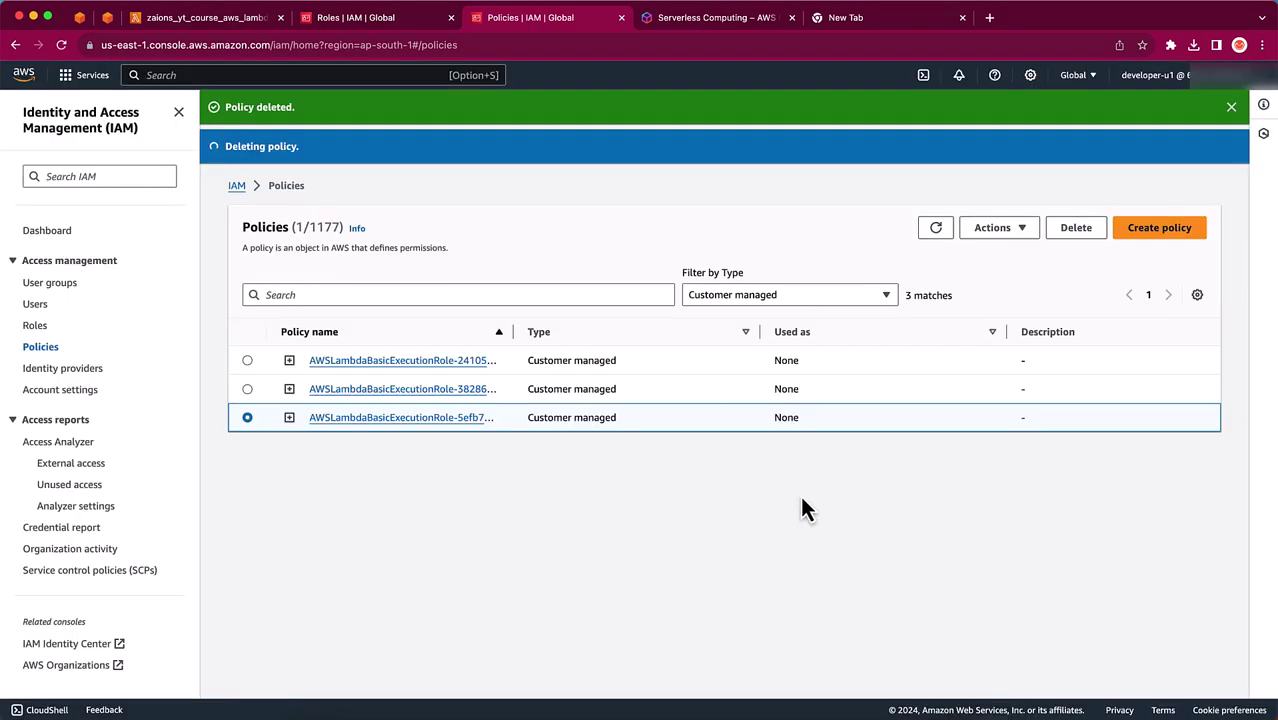
{"action": "left_click", "coordinate": [247, 390]}
{"action": "left_click", "coordinate": [1076, 232]}
{"action": "left_click_drag", "start_coordinate": [471, 348], "coordinate": [820, 350]}
{"action": "key", "text": "super+c"}
{"action": "left_click", "coordinate": [624, 452]}
{"action": "key", "text": "super+v"}
{"action": "left_click", "coordinate": [804, 493]}
- Delete the last remaining AWSLambdaBasicExecutionRole policy and dismiss the deletion notices
{"action": "left_click", "coordinate": [248, 400]}
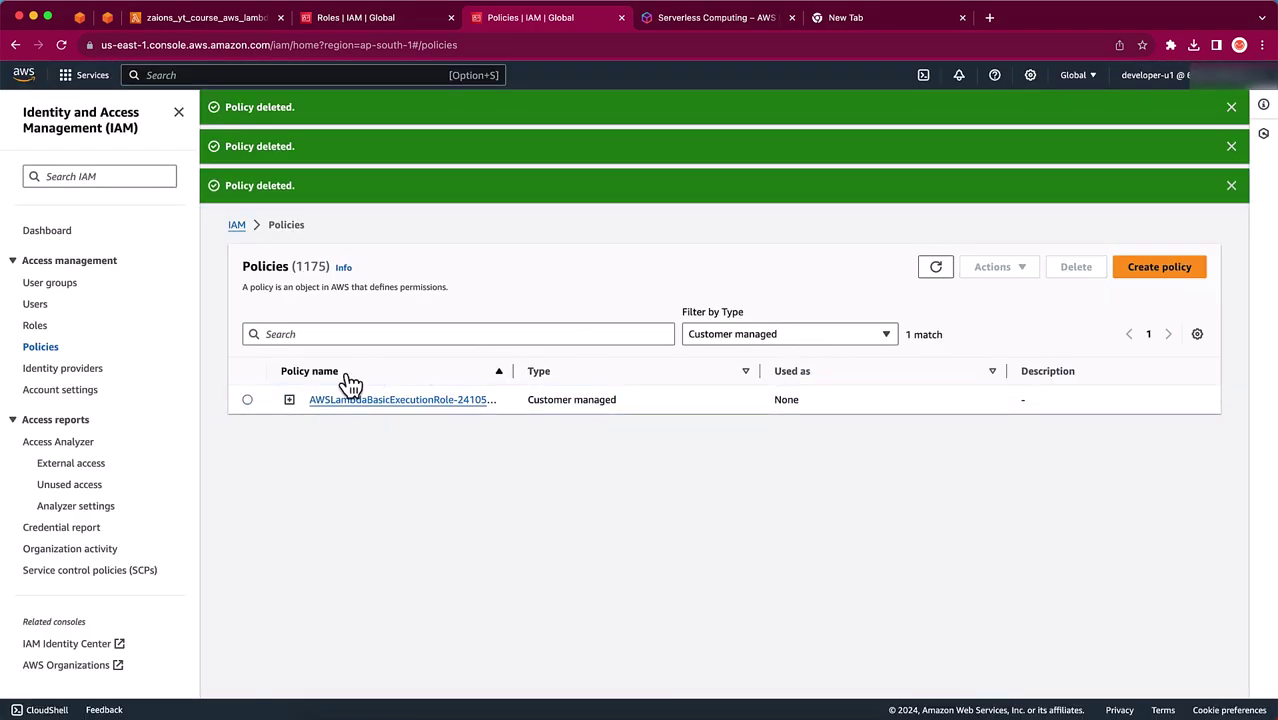
{"action": "left_click", "coordinate": [248, 400]}
{"action": "left_click", "coordinate": [1075, 268]}
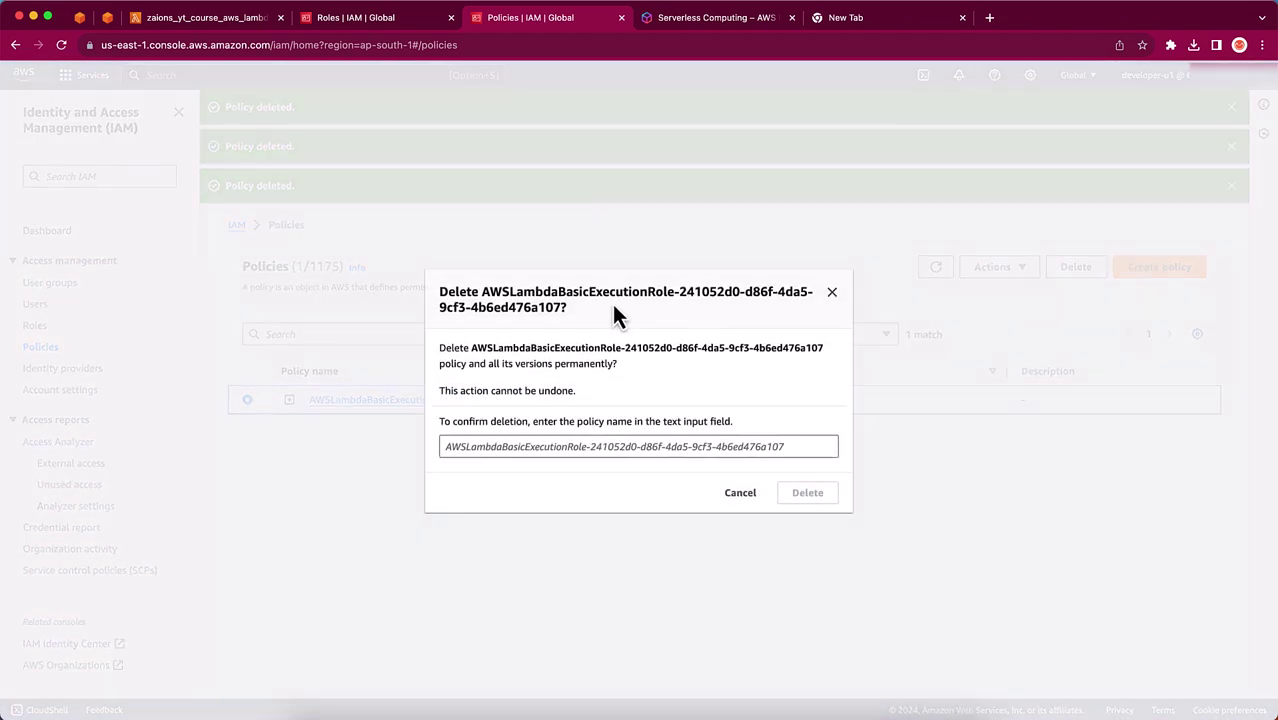
{"action": "double_click", "coordinate": [494, 356]}
{"action": "left_click_drag", "start_coordinate": [494, 356], "coordinate": [768, 365]}
{"action": "key", "text": "super+c"}
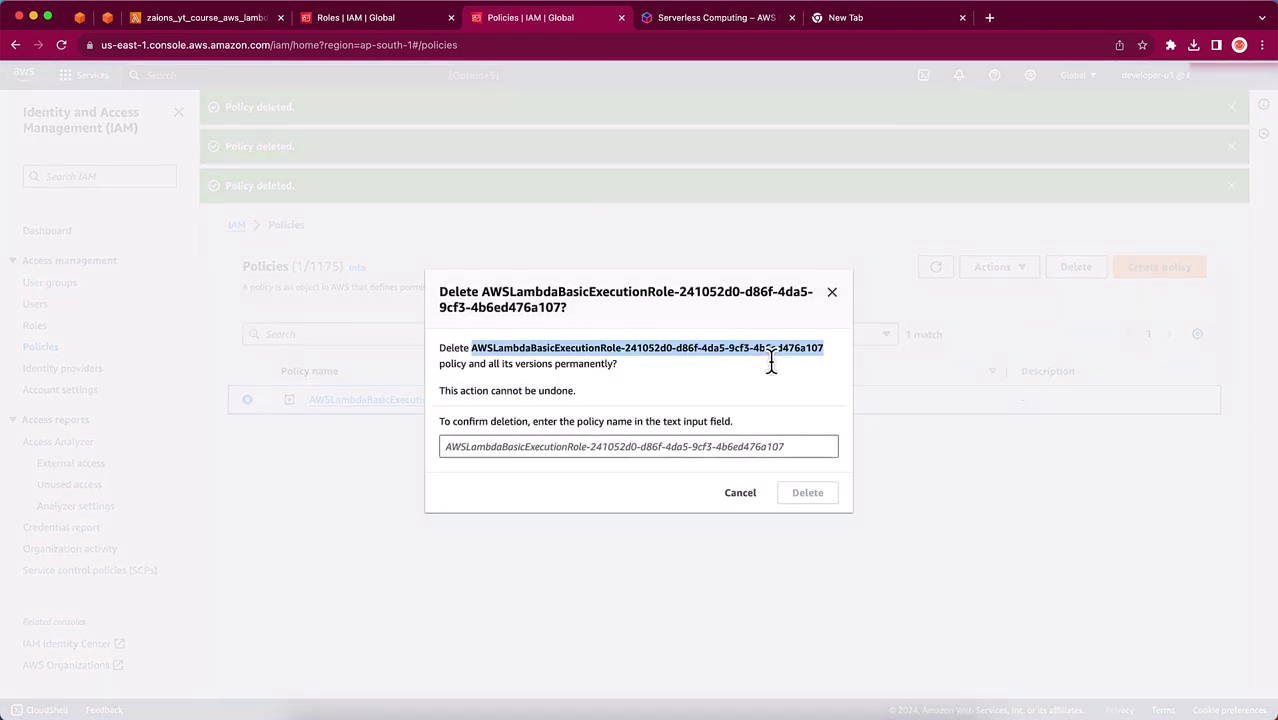
{"action": "left_click", "coordinate": [642, 448]}
{"action": "key", "text": "super+v"}
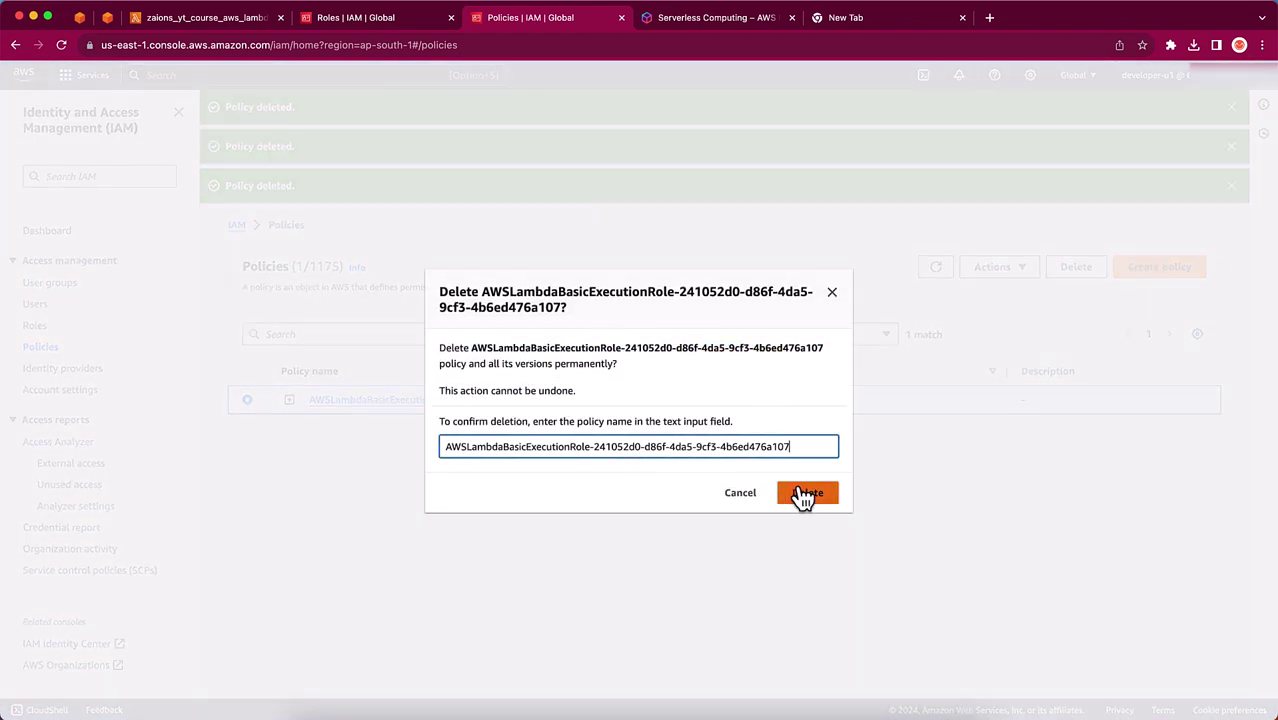
{"action": "left_click", "coordinate": [805, 493]}
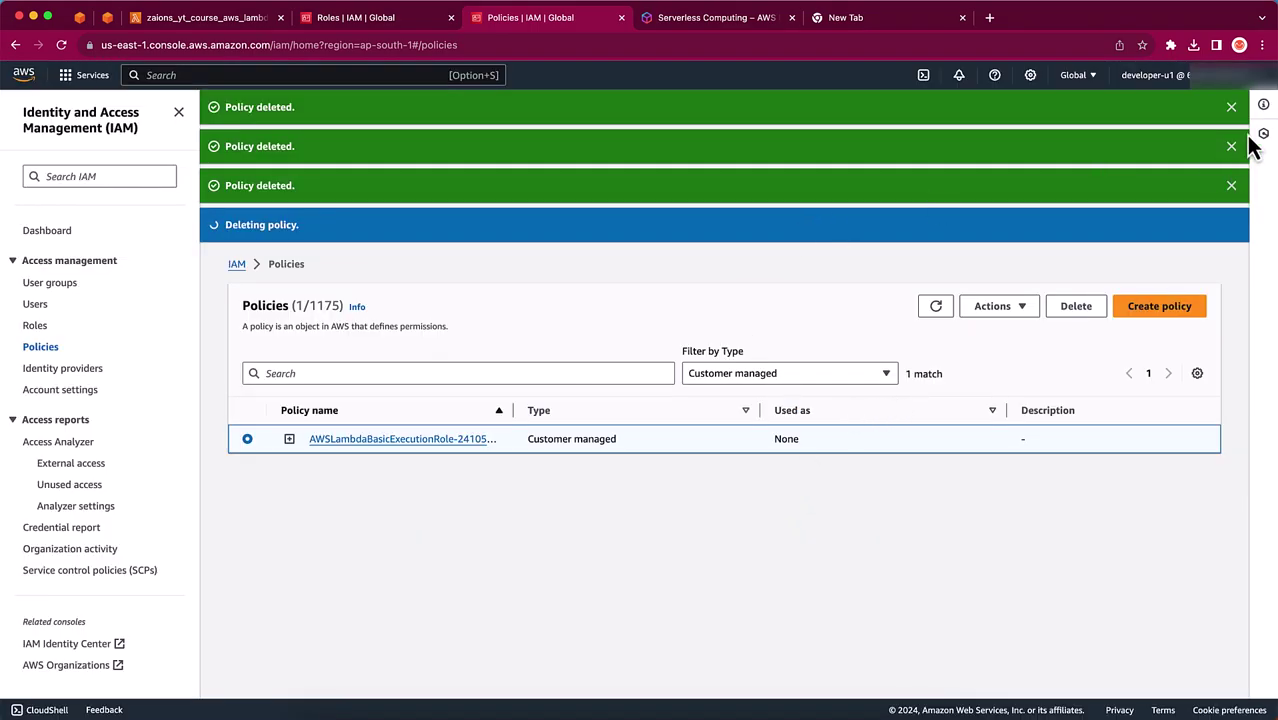
{"action": "left_click", "coordinate": [1232, 110]}
{"action": "left_click", "coordinate": [1232, 110]}
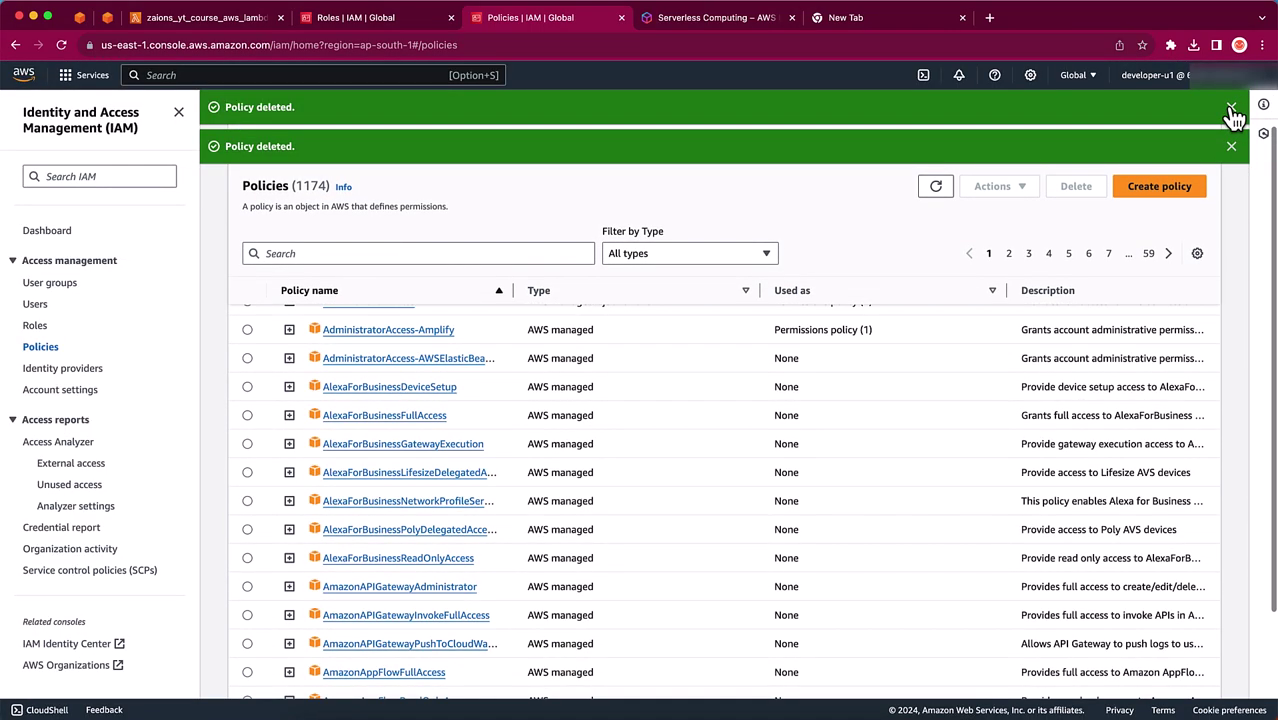
{"action": "left_click", "coordinate": [1232, 108]}
{"action": "left_click", "coordinate": [1232, 108]}
- Return to the Roles | IAM tab, briefly checking the Policies tab on the way
{"action": "scroll", "coordinate": [520, 335], "scroll_direction": "up", "scroll_amount": 3}
{"action": "scroll", "coordinate": [497, 350], "scroll_direction": "down", "scroll_amount": 1}
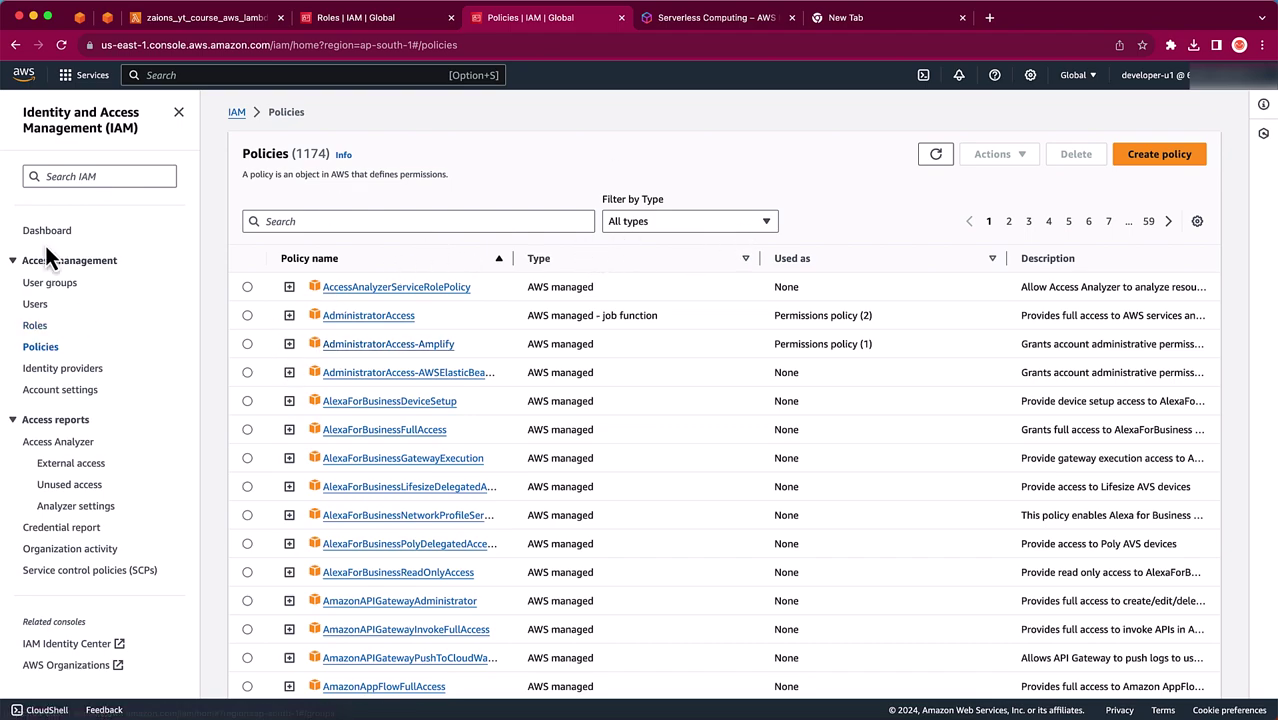
{"action": "left_click", "coordinate": [313, 25]}
{"action": "left_click", "coordinate": [531, 30]}
{"action": "left_click", "coordinate": [422, 26]}
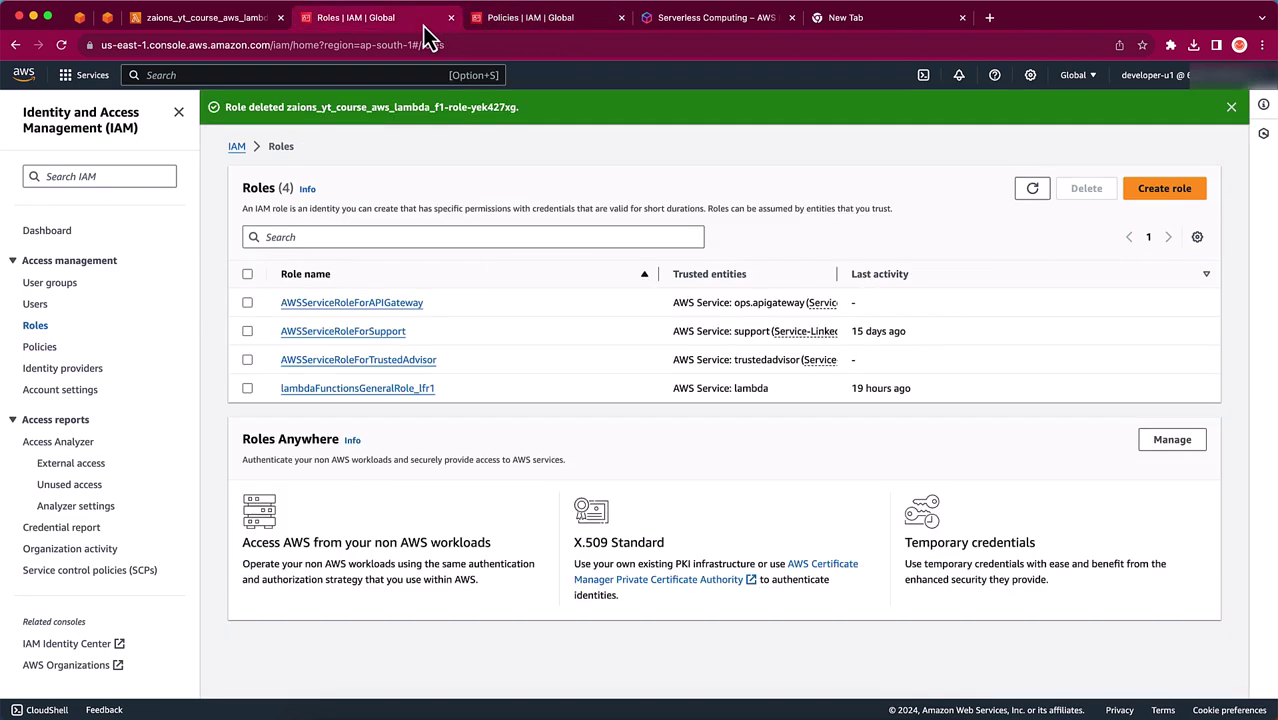
- Inspect the lambdaFunctionsGeneralRole_lfr1 role, noting it has no policies, then go back to Roles
{"action": "left_click", "coordinate": [376, 390]}
{"action": "scroll", "coordinate": [451, 533], "scroll_direction": "down", "scroll_amount": 3}
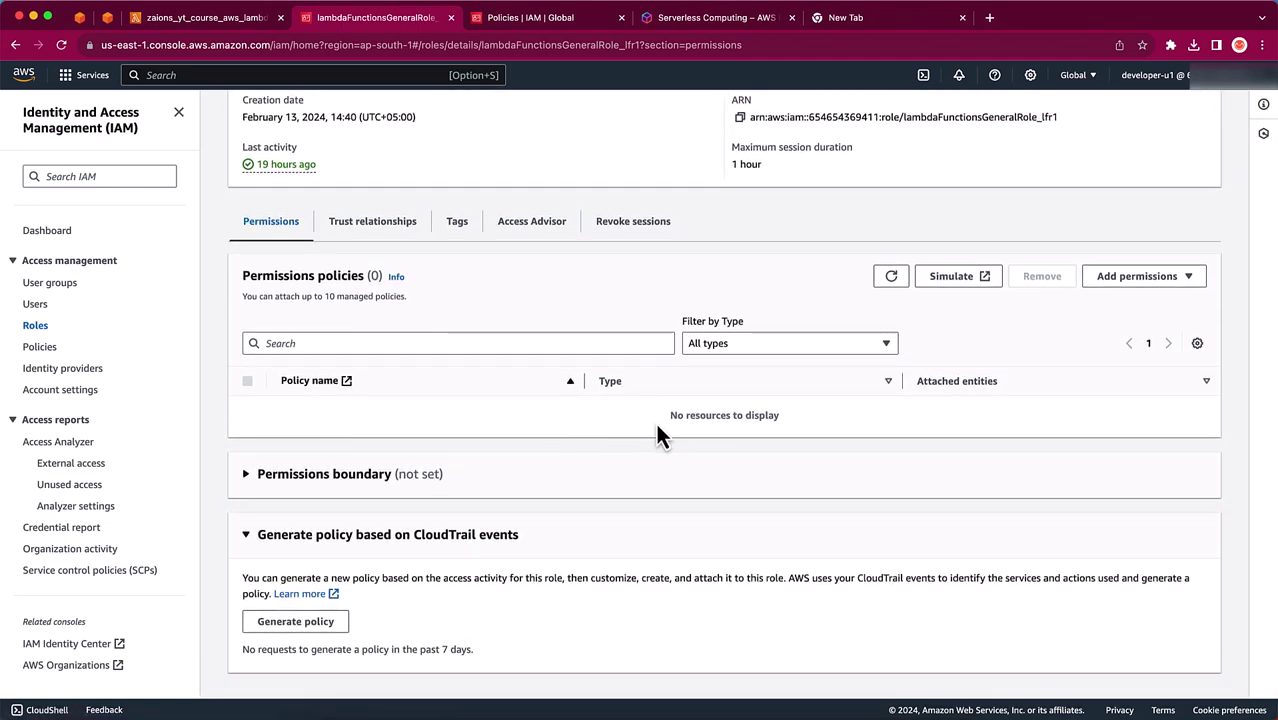
{"action": "scroll", "coordinate": [697, 445], "scroll_direction": "up", "scroll_amount": 3}
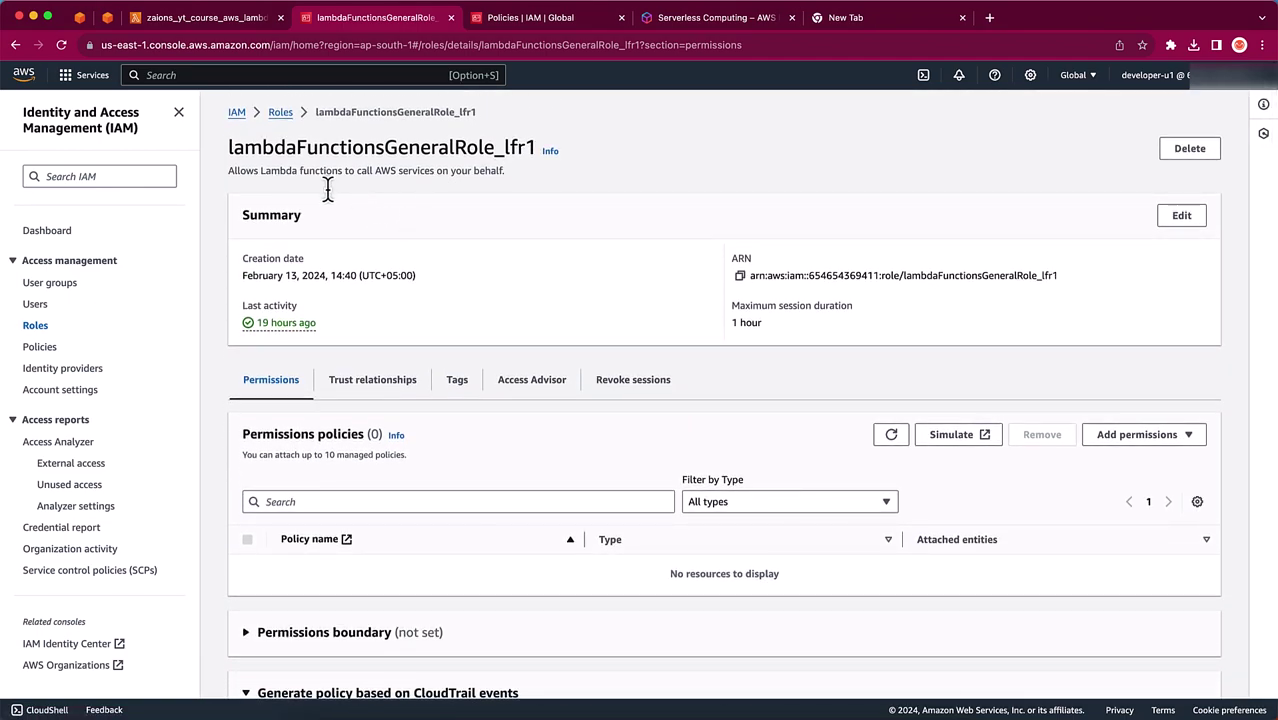
{"action": "scroll", "coordinate": [452, 478], "scroll_direction": "down", "scroll_amount": 3}
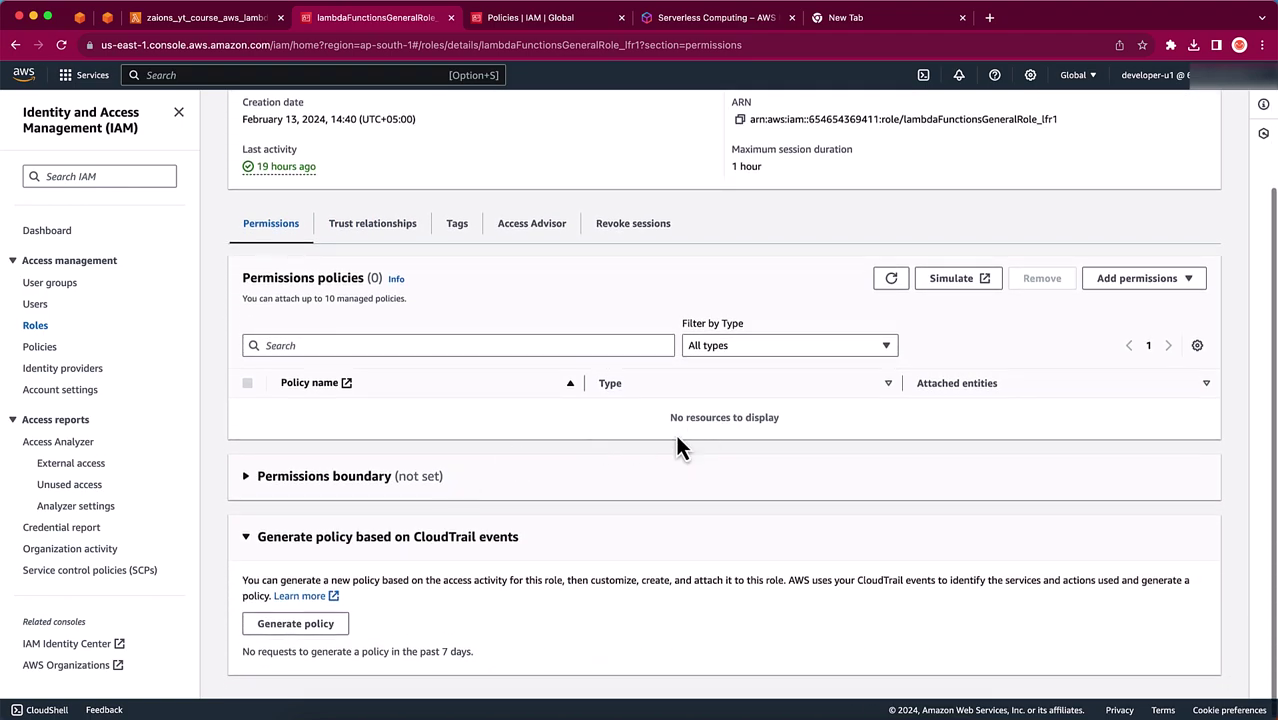
{"action": "left_click_drag", "start_coordinate": [665, 416], "coordinate": [799, 419]}
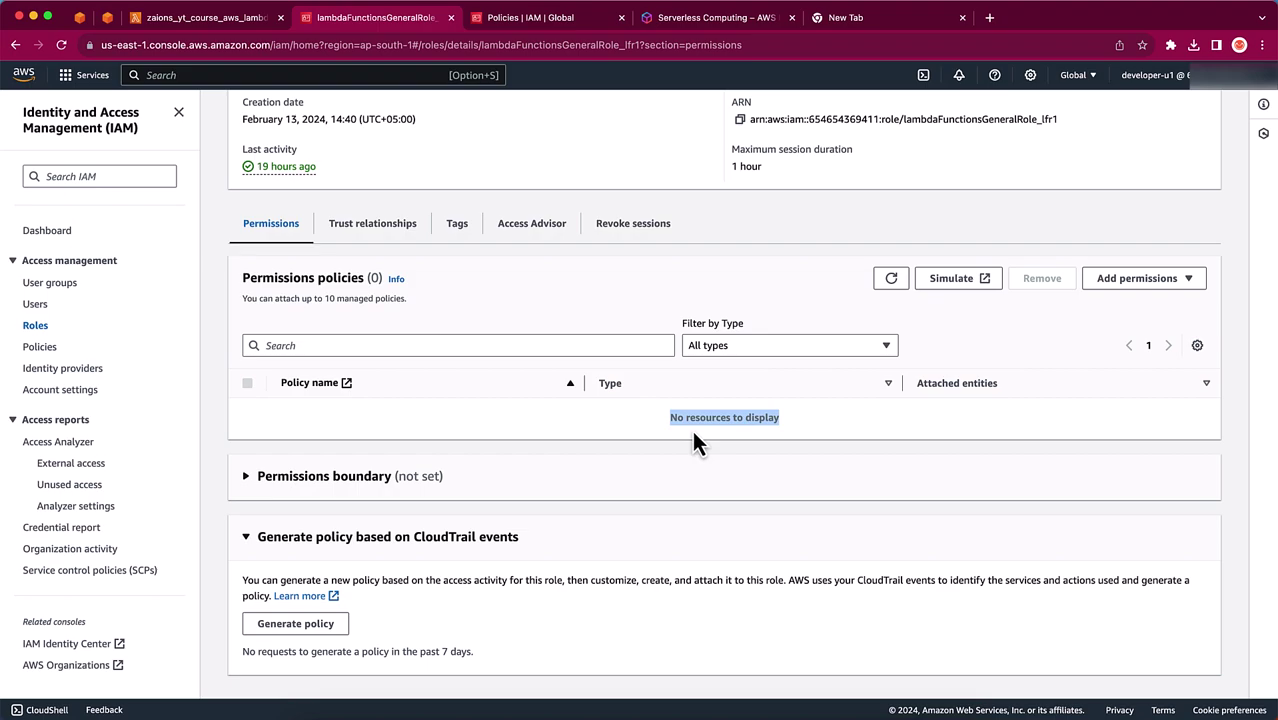
{"action": "scroll", "coordinate": [414, 330], "scroll_direction": "up", "scroll_amount": 3}
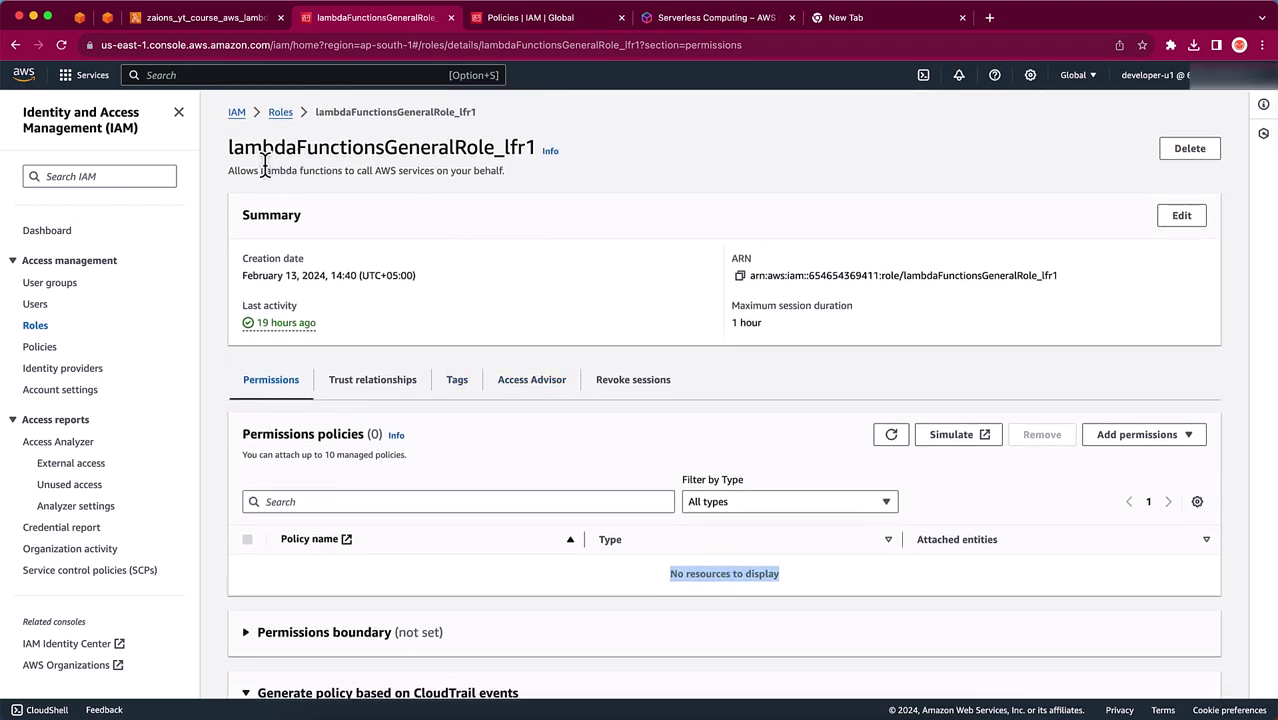
{"action": "left_click_drag", "start_coordinate": [229, 150], "coordinate": [470, 160]}
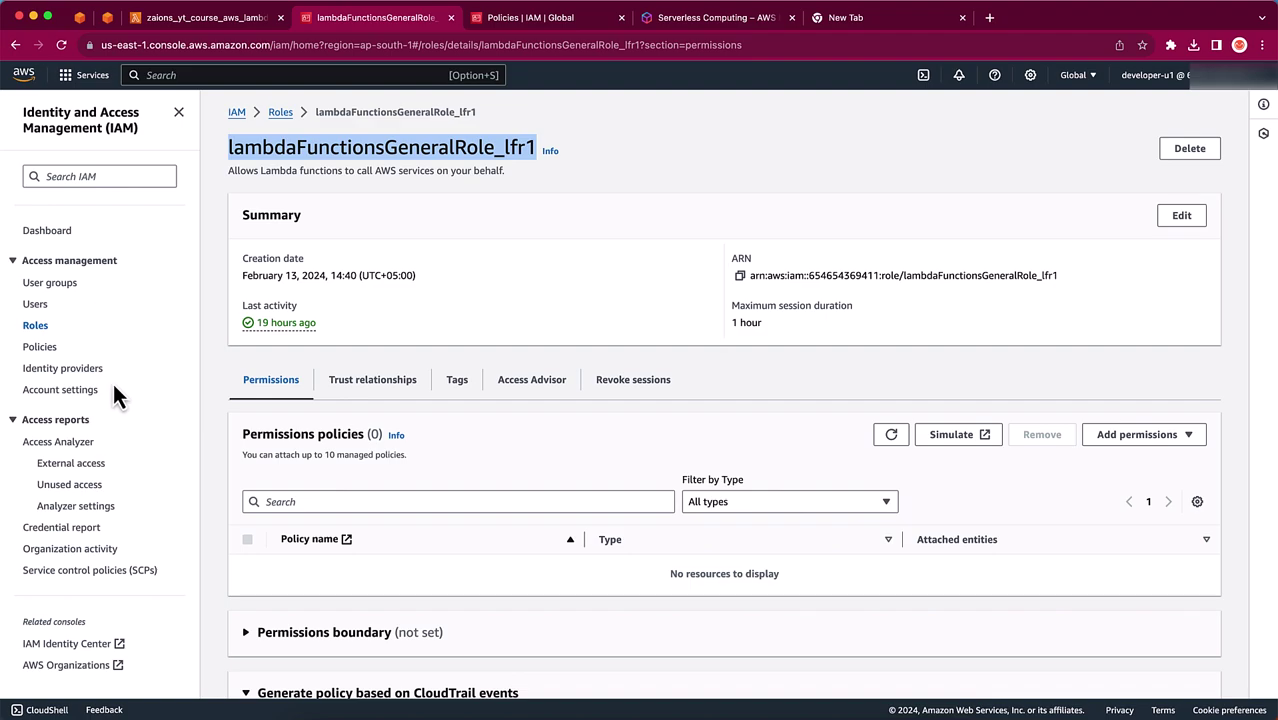
{"action": "left_click", "coordinate": [36, 327]}
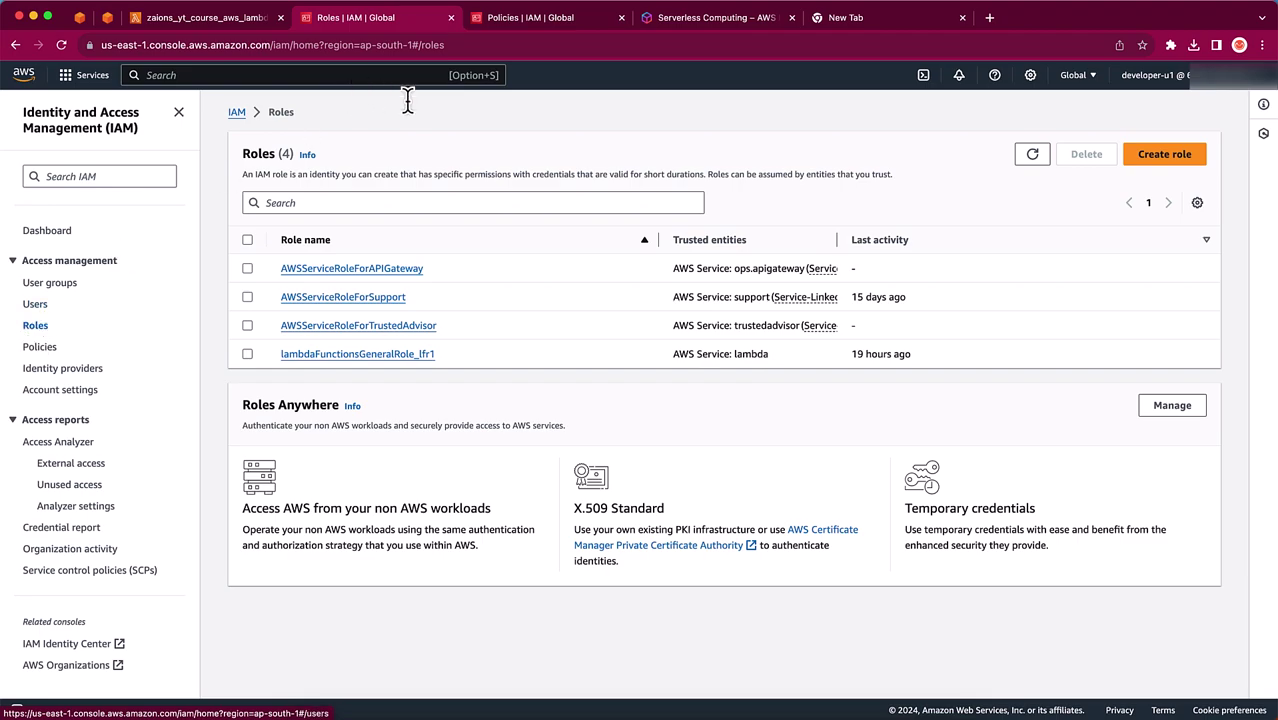
- Glance between the Lambda function and IAM Policies tabs, ending on the IAM roles list
{"action": "left_click", "coordinate": [220, 22]}
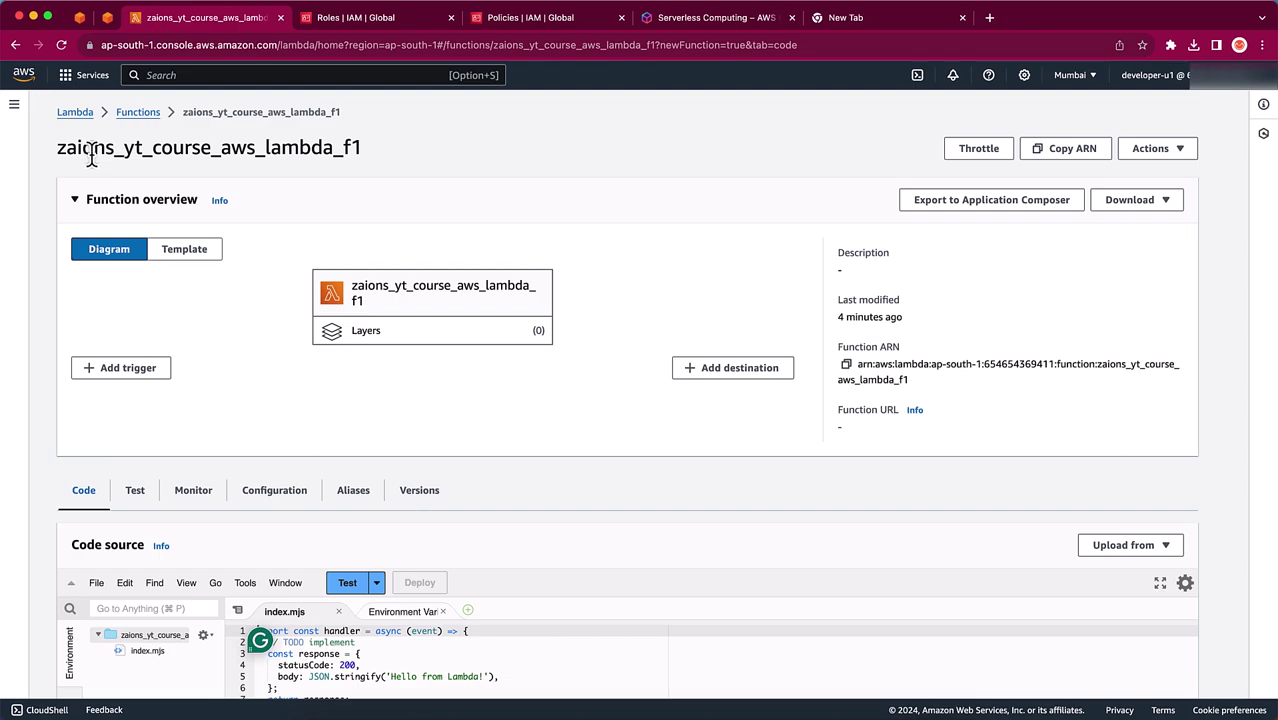
{"action": "left_click", "coordinate": [513, 22]}
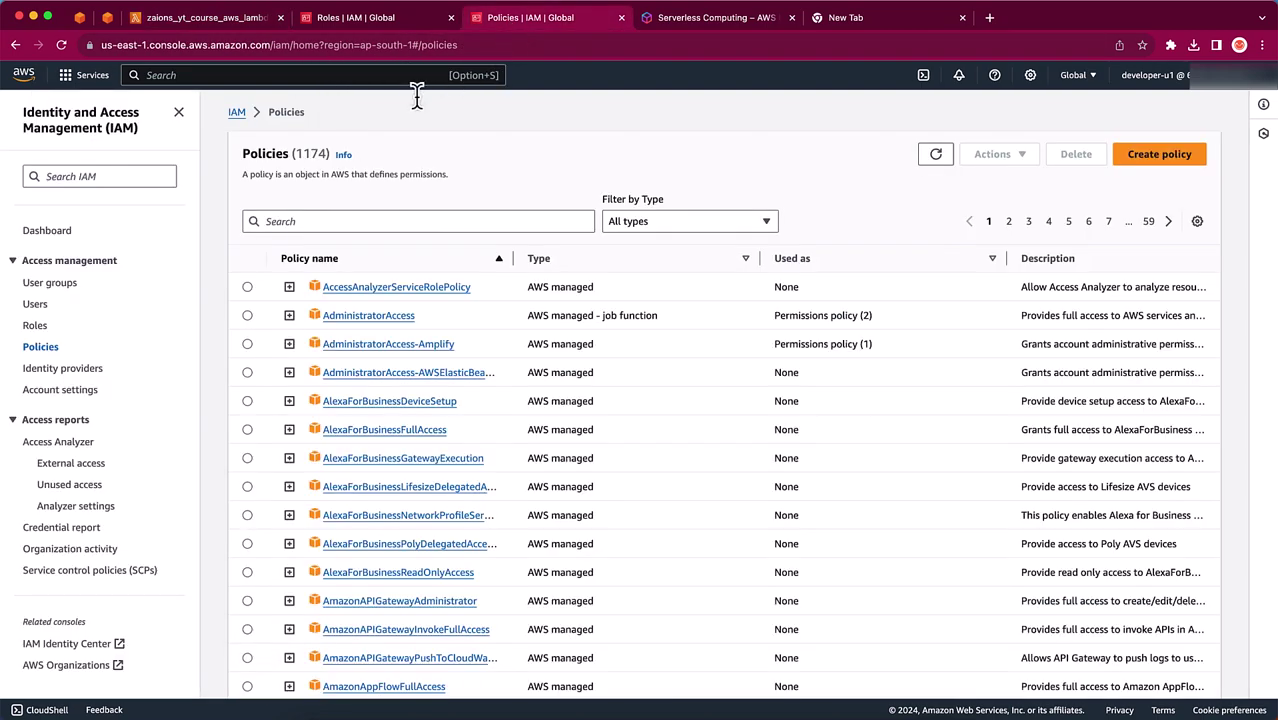
{"action": "left_click", "coordinate": [222, 19]}
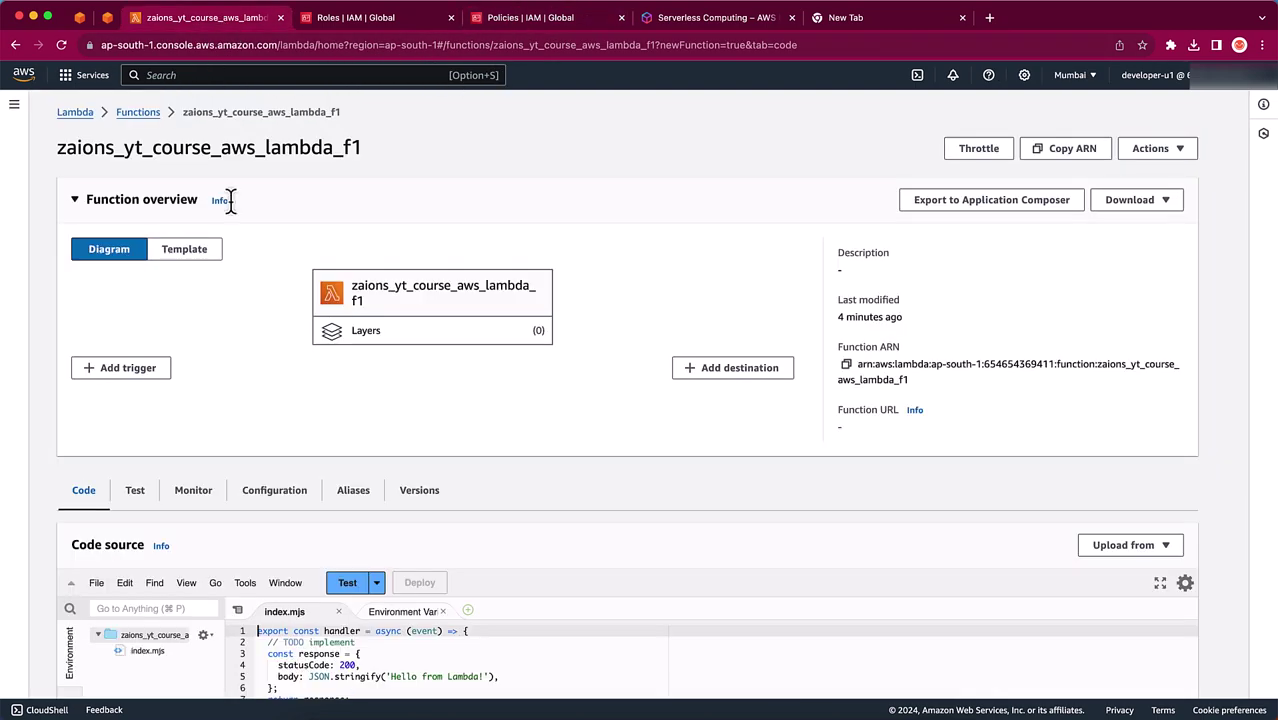
{"action": "scroll", "coordinate": [297, 553], "scroll_direction": "down", "scroll_amount": 5}
{"action": "scroll", "coordinate": [297, 148], "scroll_direction": "up", "scroll_amount": 4}
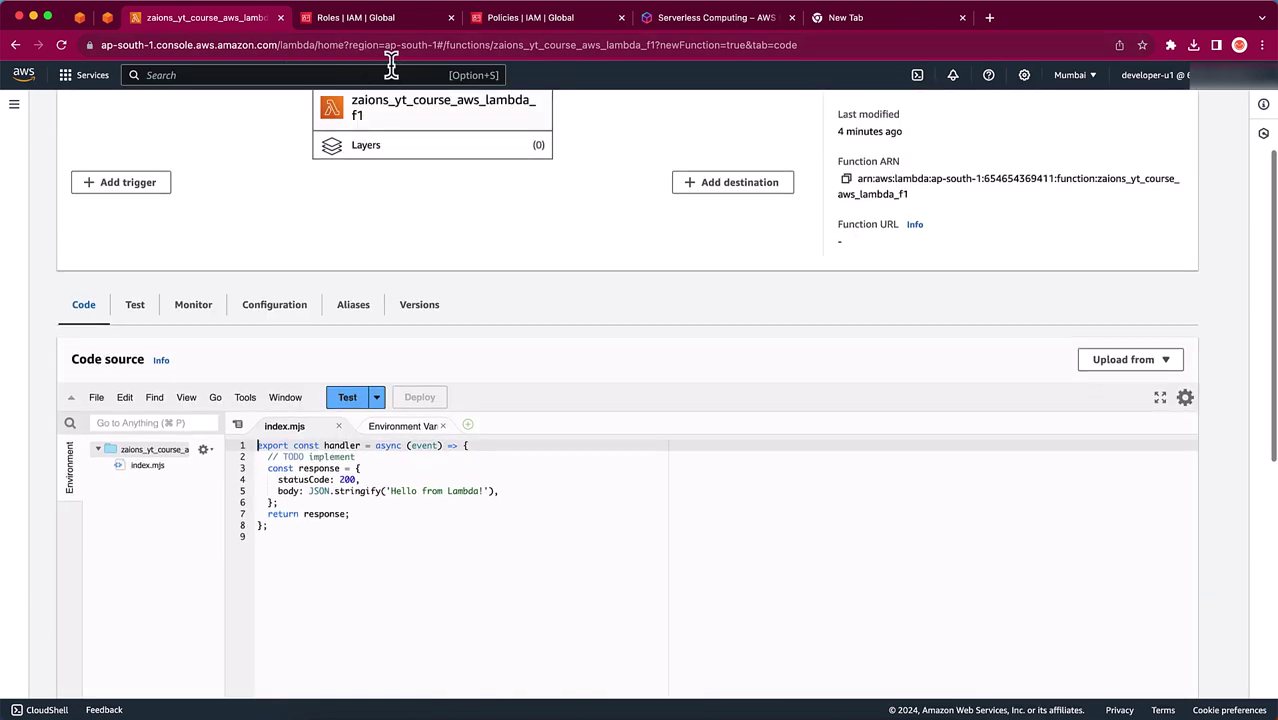
{"action": "left_click", "coordinate": [513, 20]}
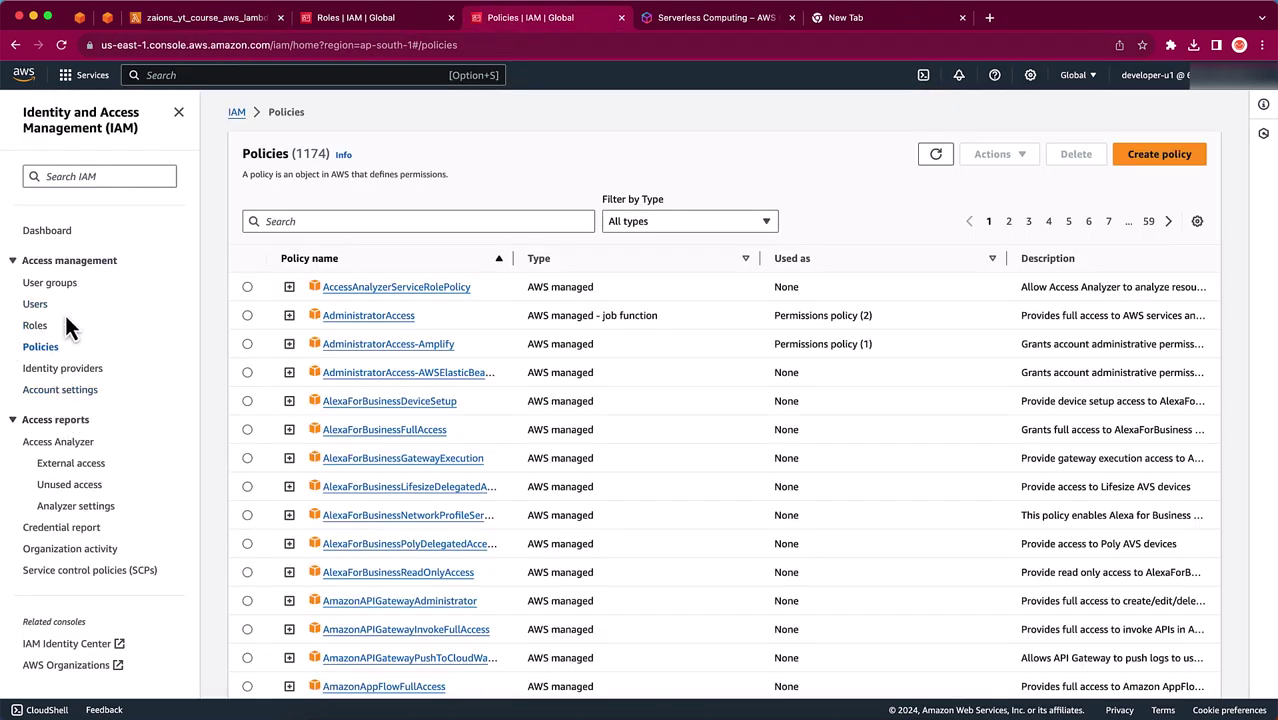
{"action": "left_click", "coordinate": [330, 17]}
- Start a new role trusted by AWS service with Lambda as the use case and advance to Add permissions
{"action": "left_click", "coordinate": [1170, 153]}
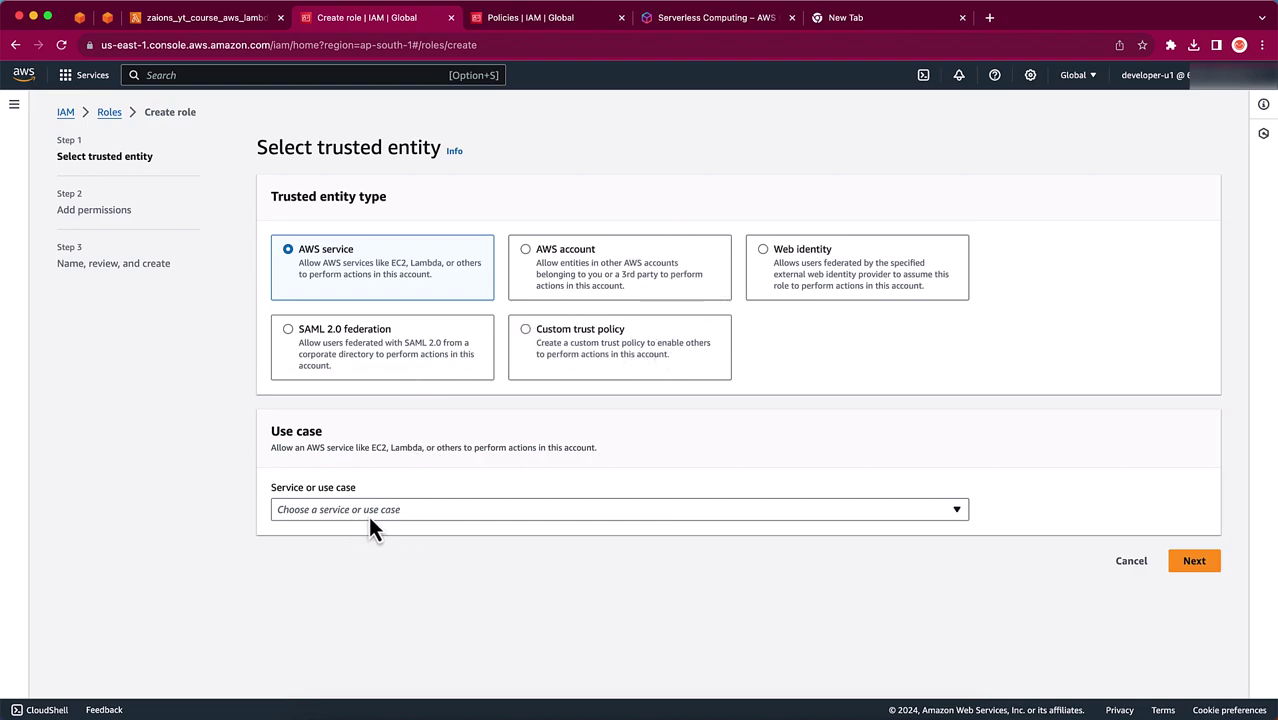
{"action": "left_click_drag", "start_coordinate": [259, 458], "coordinate": [571, 456]}
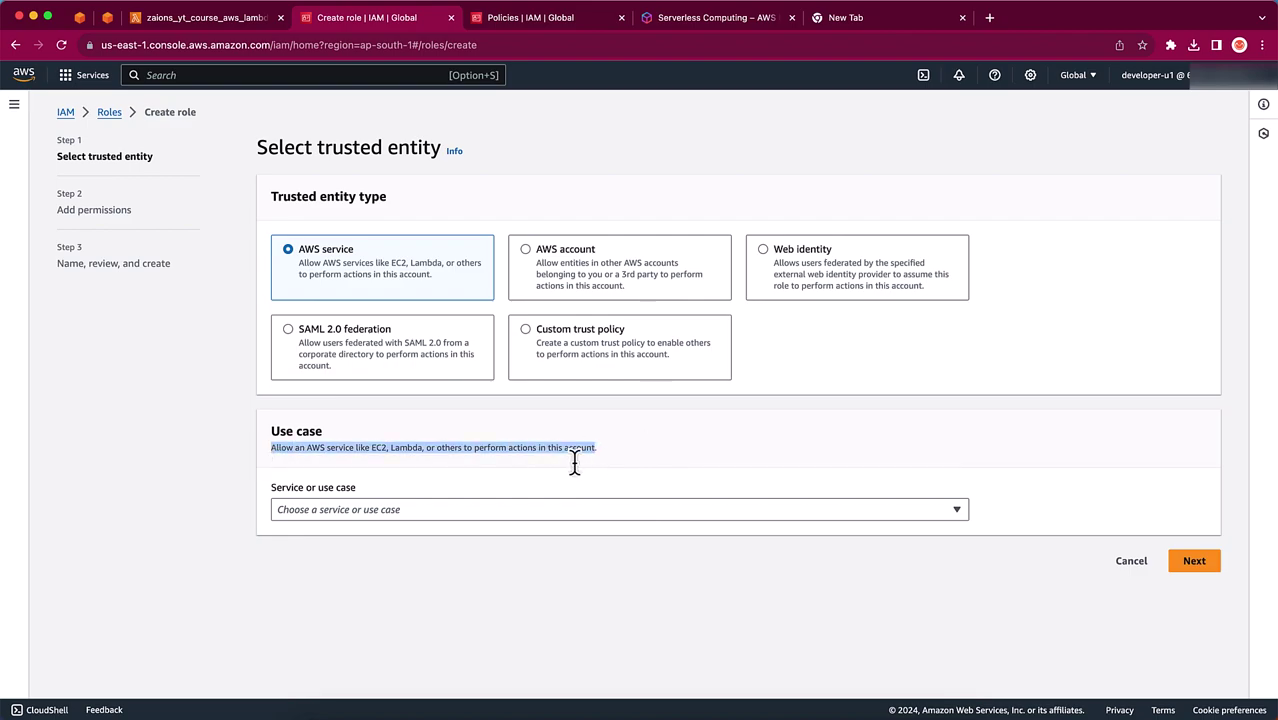
{"action": "left_click", "coordinate": [466, 516]}
{"action": "type", "text": "lam"}
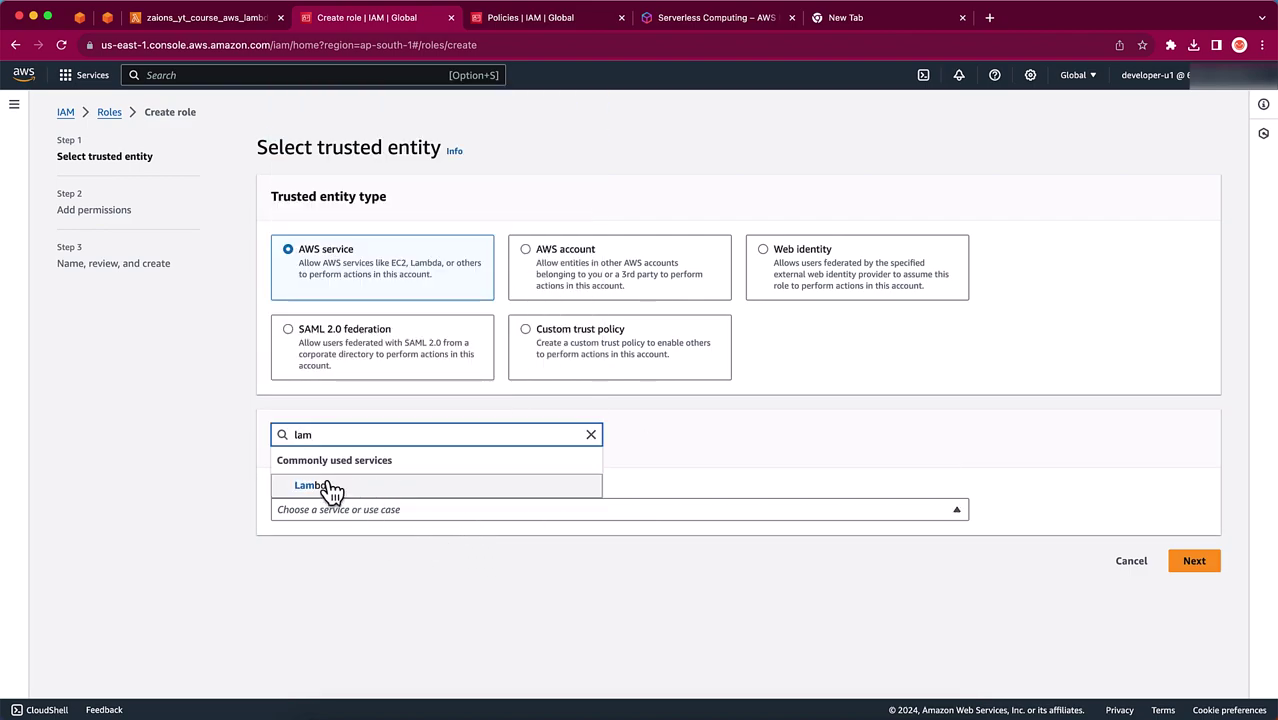
{"action": "left_click", "coordinate": [318, 486]}
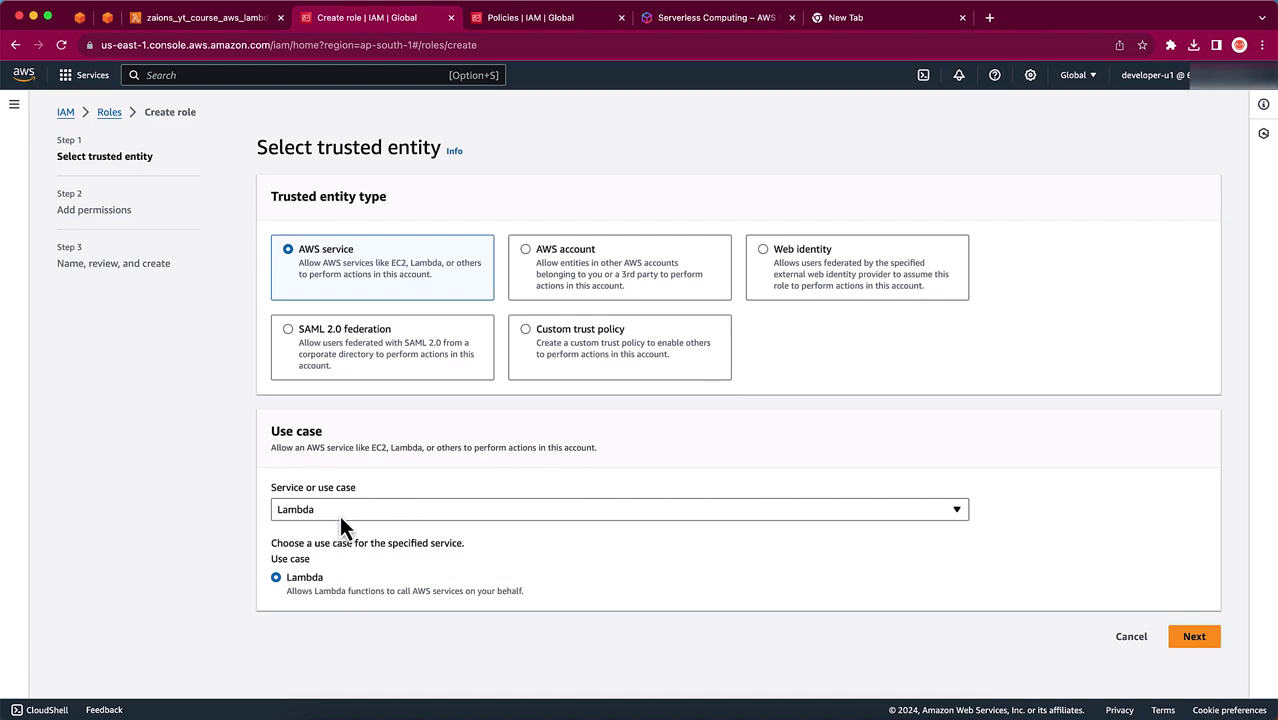
{"action": "left_click", "coordinate": [339, 515]}
{"action": "left_click", "coordinate": [389, 372]}
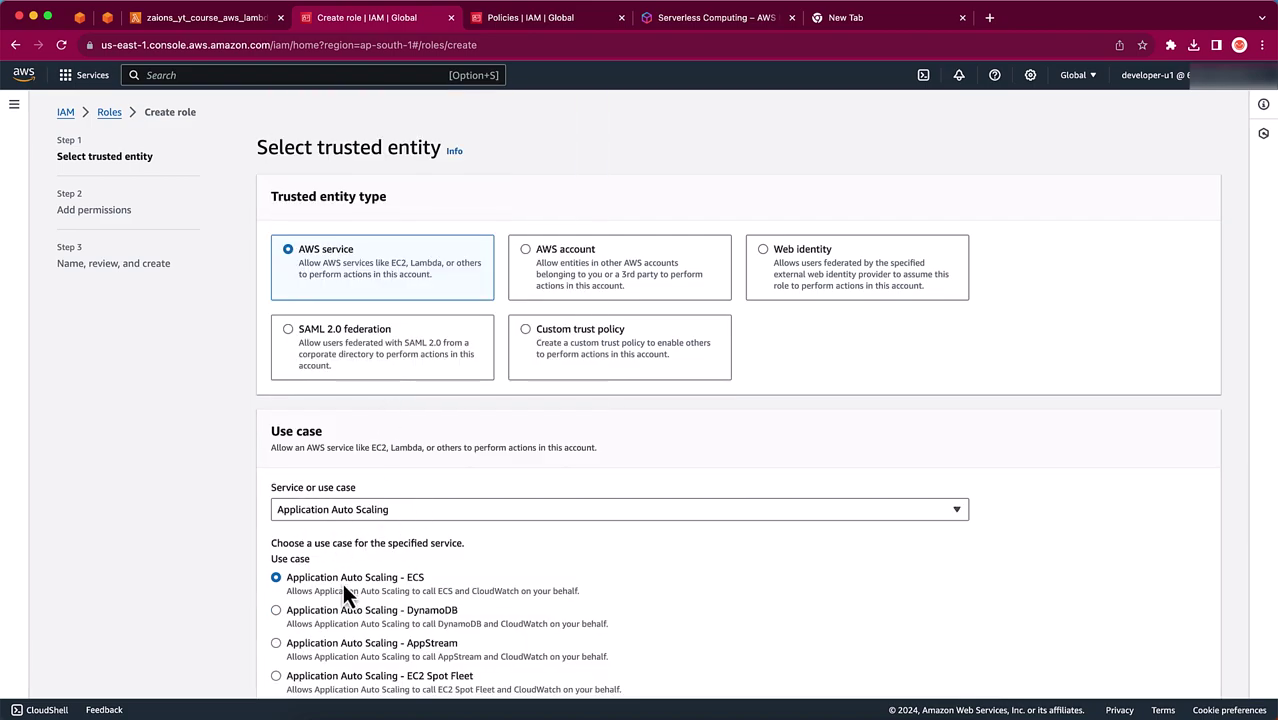
{"action": "scroll", "coordinate": [342, 581], "scroll_direction": "down", "scroll_amount": 5}
{"action": "left_click", "coordinate": [408, 250]}
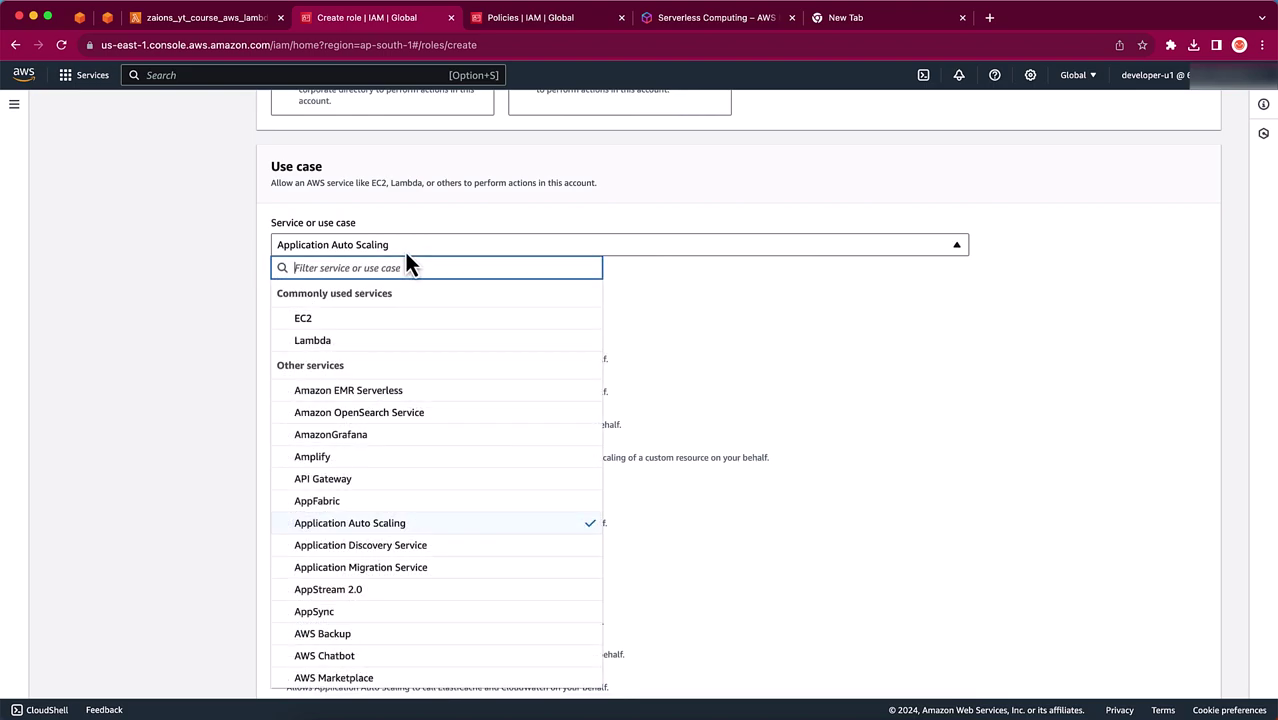
{"action": "left_click", "coordinate": [312, 340]}
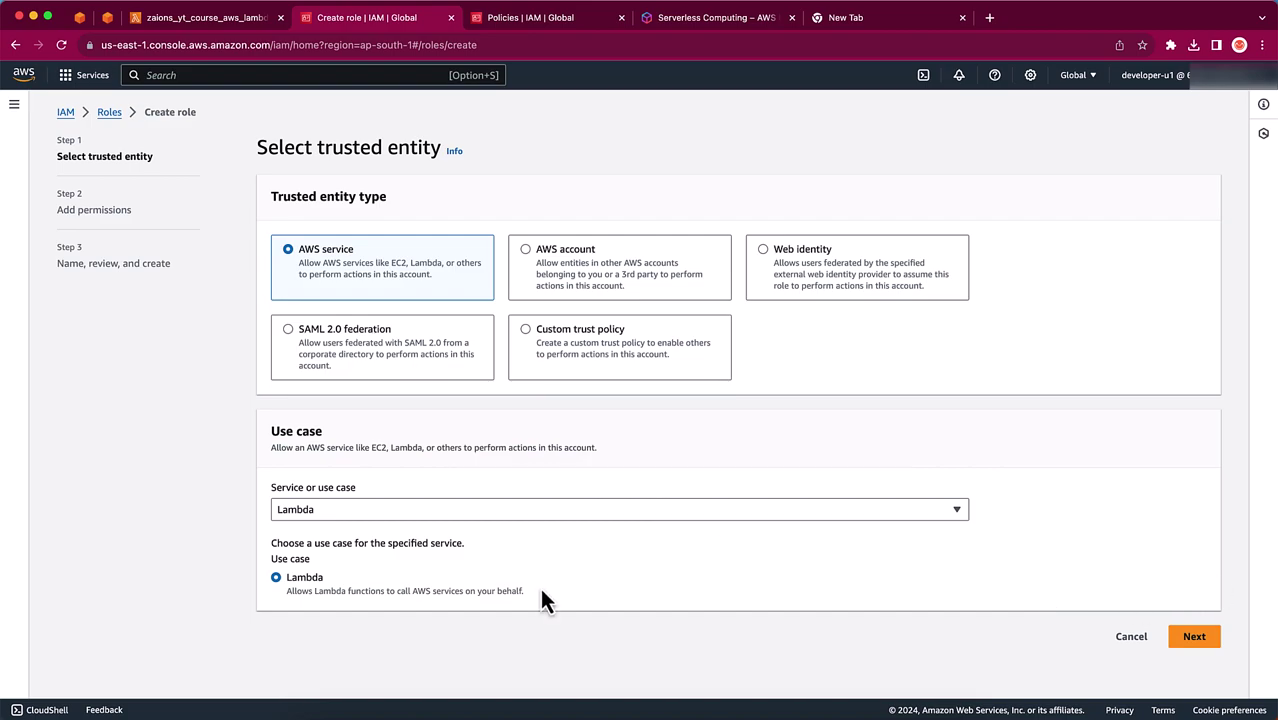
{"action": "left_click", "coordinate": [1194, 636]}
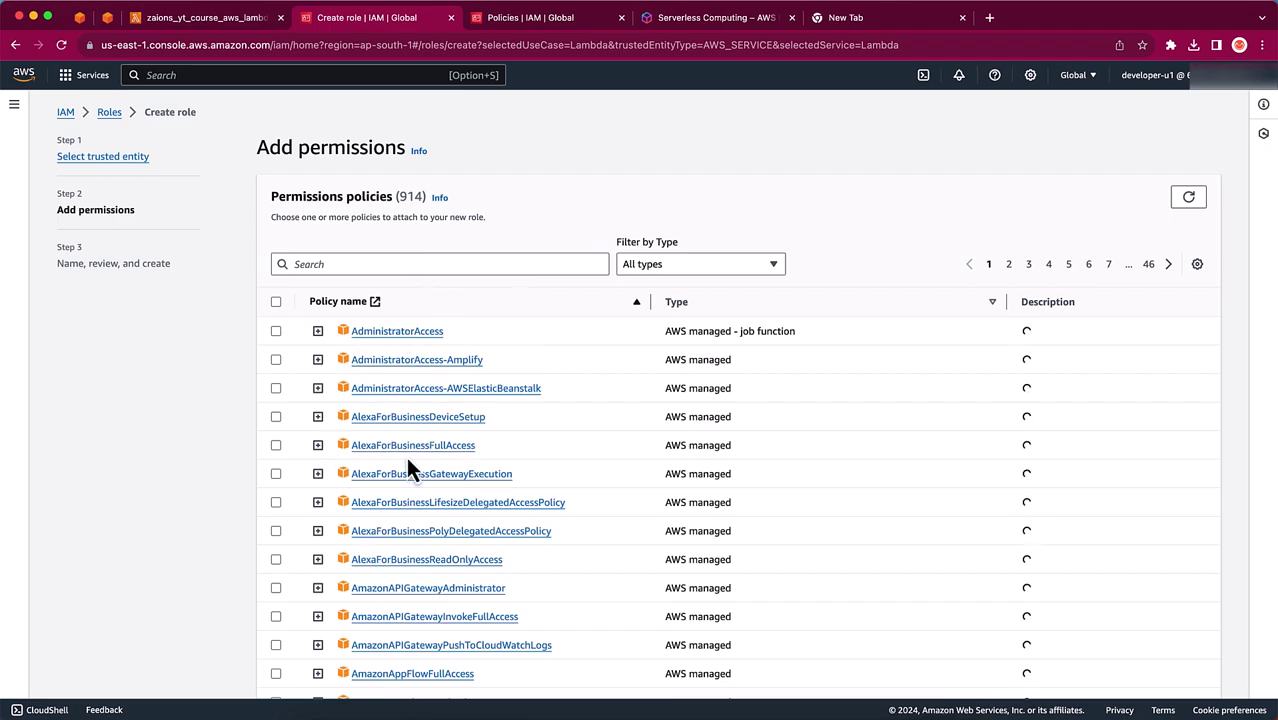
{"action": "left_click", "coordinate": [178, 24]}
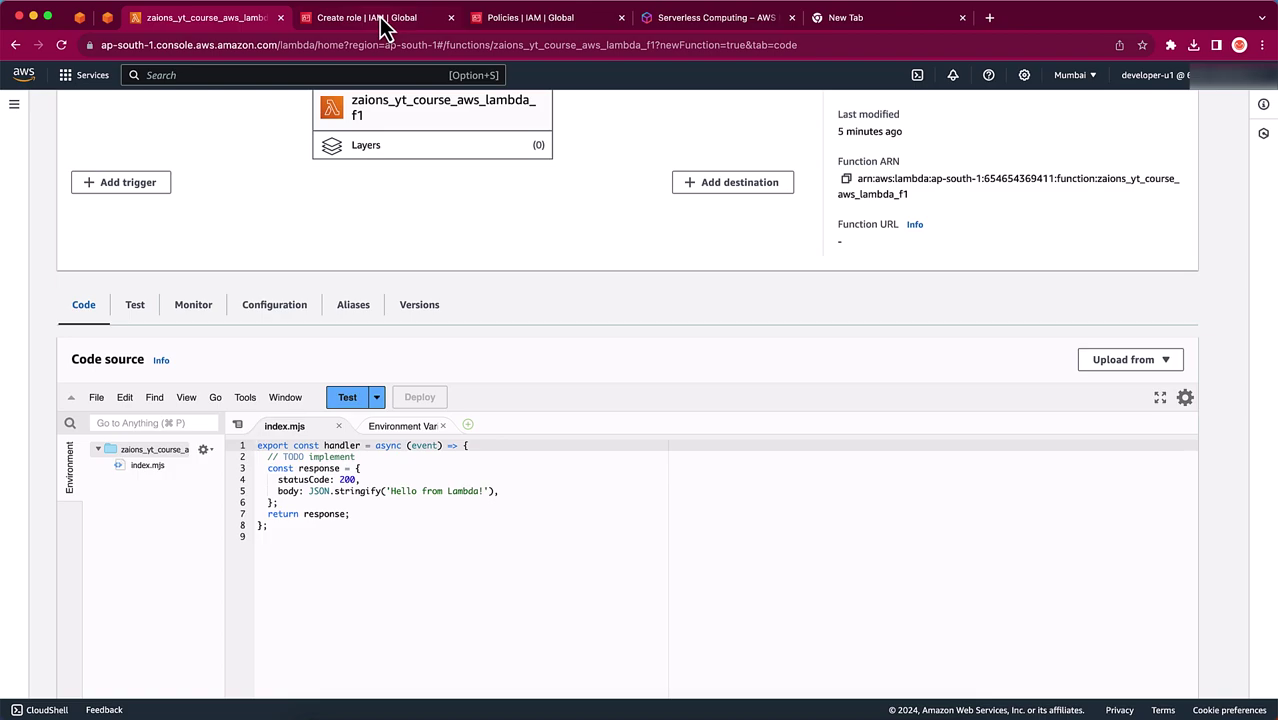
- Insert blank lines before the return statement in index.mjs and select the function's code
{"action": "left_click", "coordinate": [497, 491]}
{"action": "key", "text": "Return"}
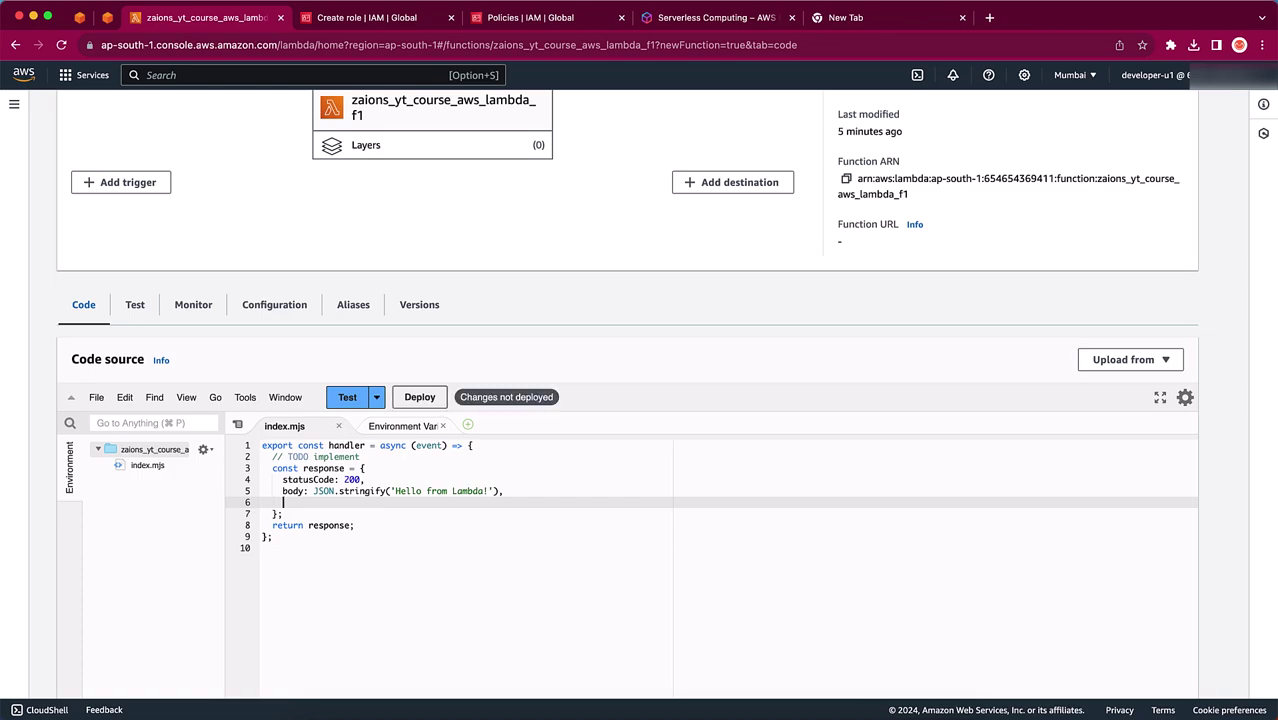
{"action": "key", "text": "BackSpace"}
{"action": "key", "text": "BackSpace"}
{"action": "key", "text": "Down"}
{"action": "key", "text": "Return"}
{"action": "key", "text": "Return"}
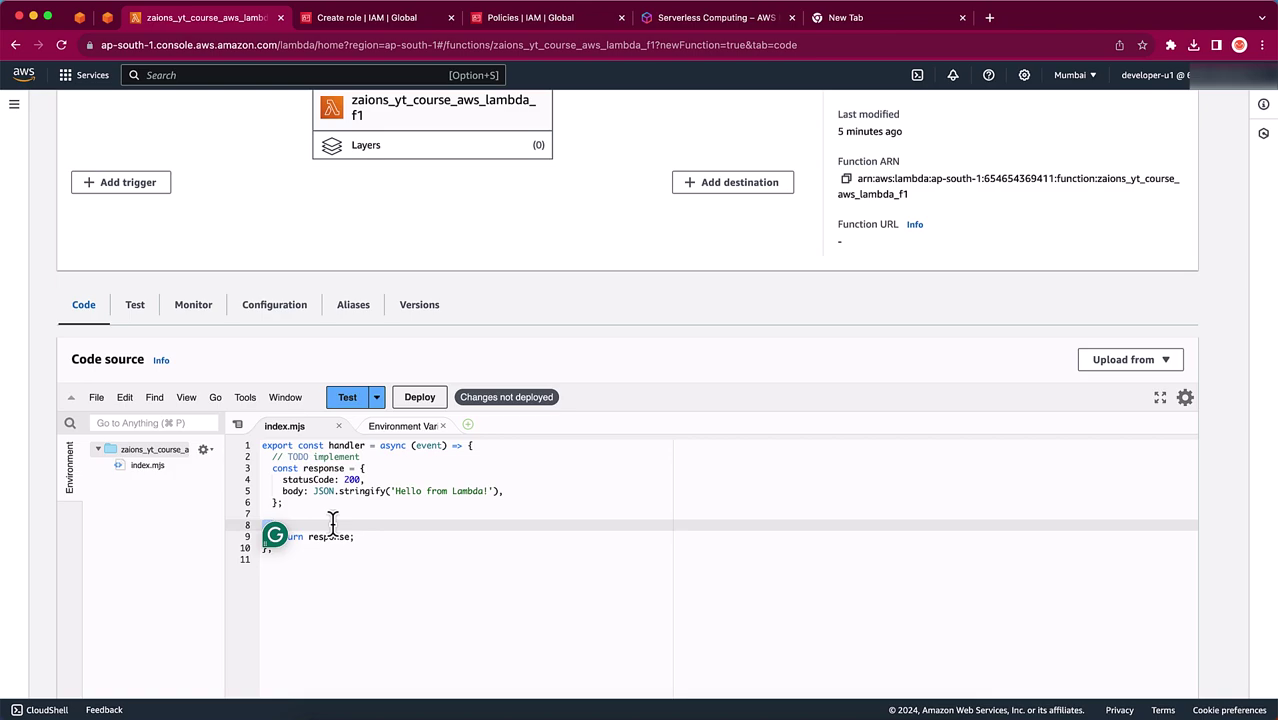
{"action": "left_click_drag", "start_coordinate": [262, 445], "coordinate": [320, 565]}
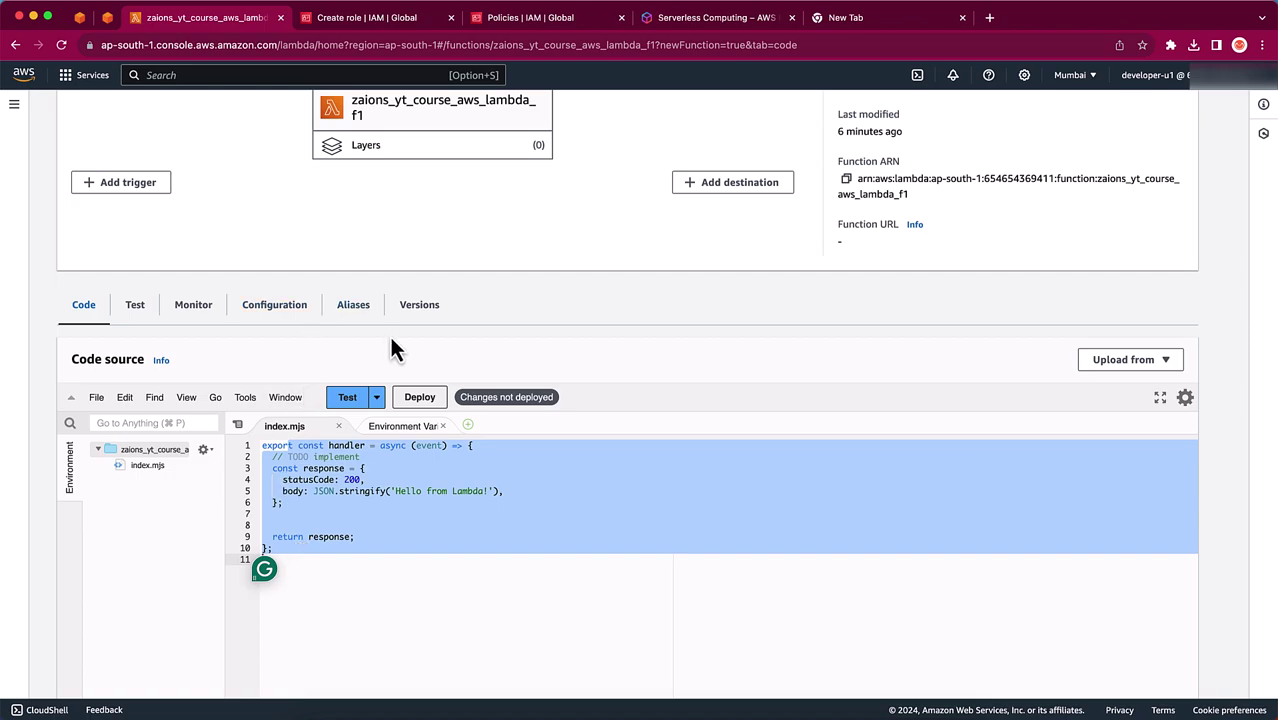
{"action": "scroll", "coordinate": [312, 241], "scroll_direction": "up", "scroll_amount": 2}
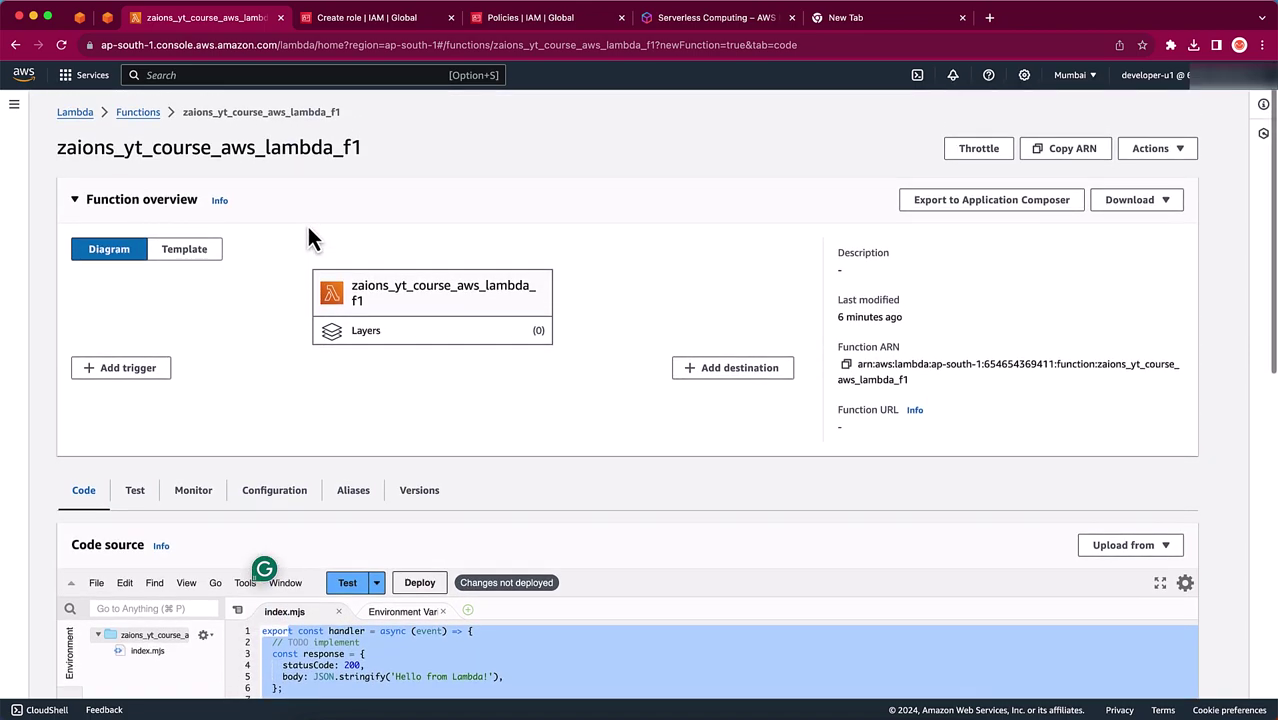
{"action": "scroll", "coordinate": [340, 487], "scroll_direction": "down", "scroll_amount": 3}
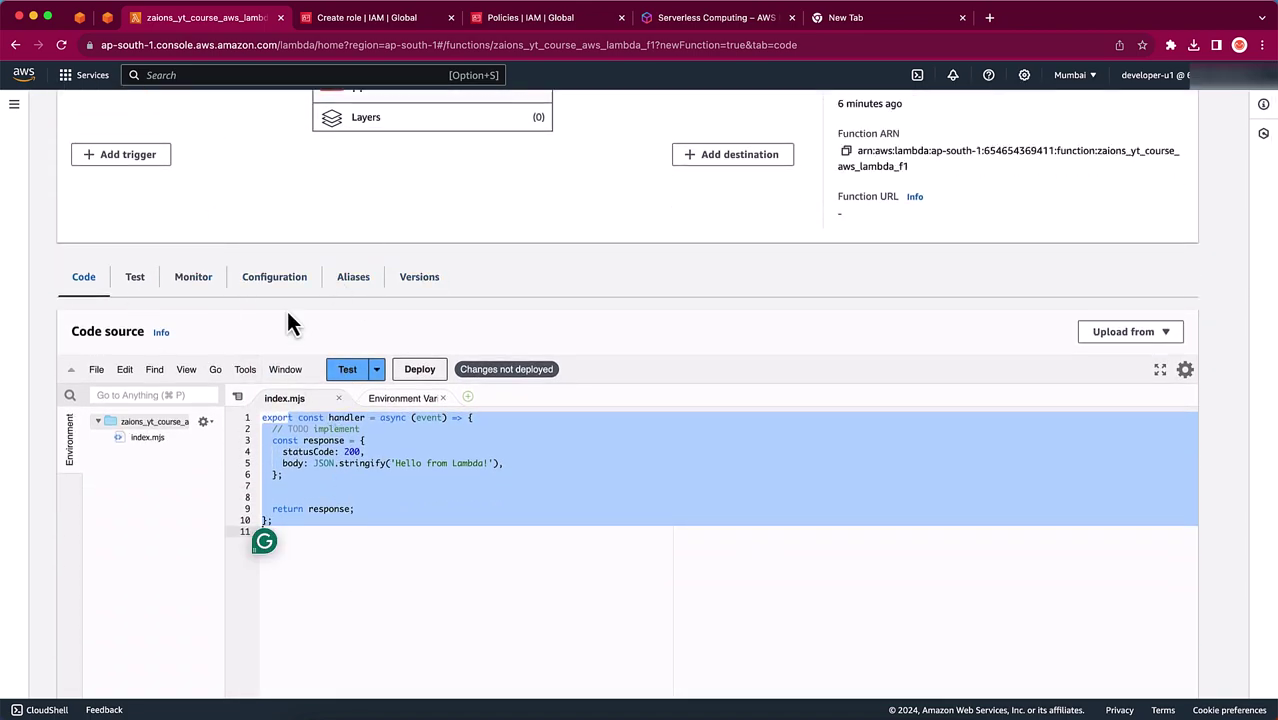
{"action": "left_click", "coordinate": [380, 17]}
- Filter permissions policies by 'cloudwatch' and scroll down to the CloudWatchEvents entries
{"action": "left_click", "coordinate": [333, 266]}
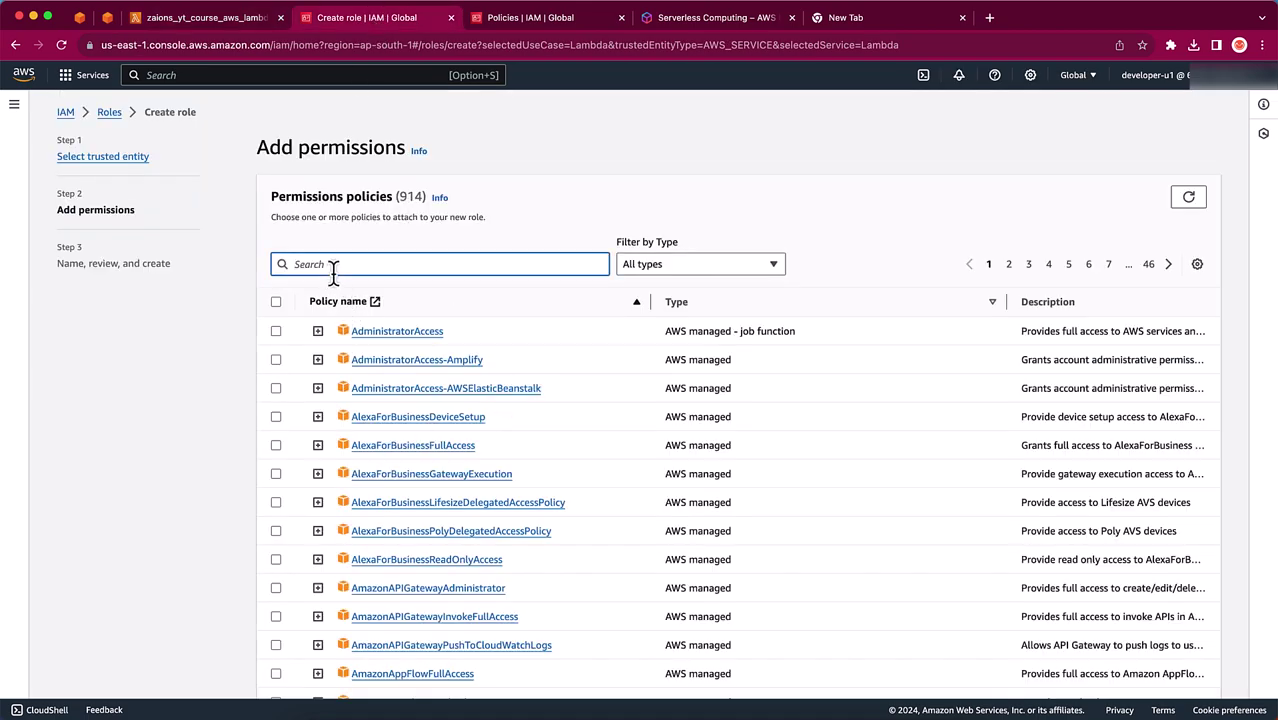
{"action": "type", "text": "cloud"}
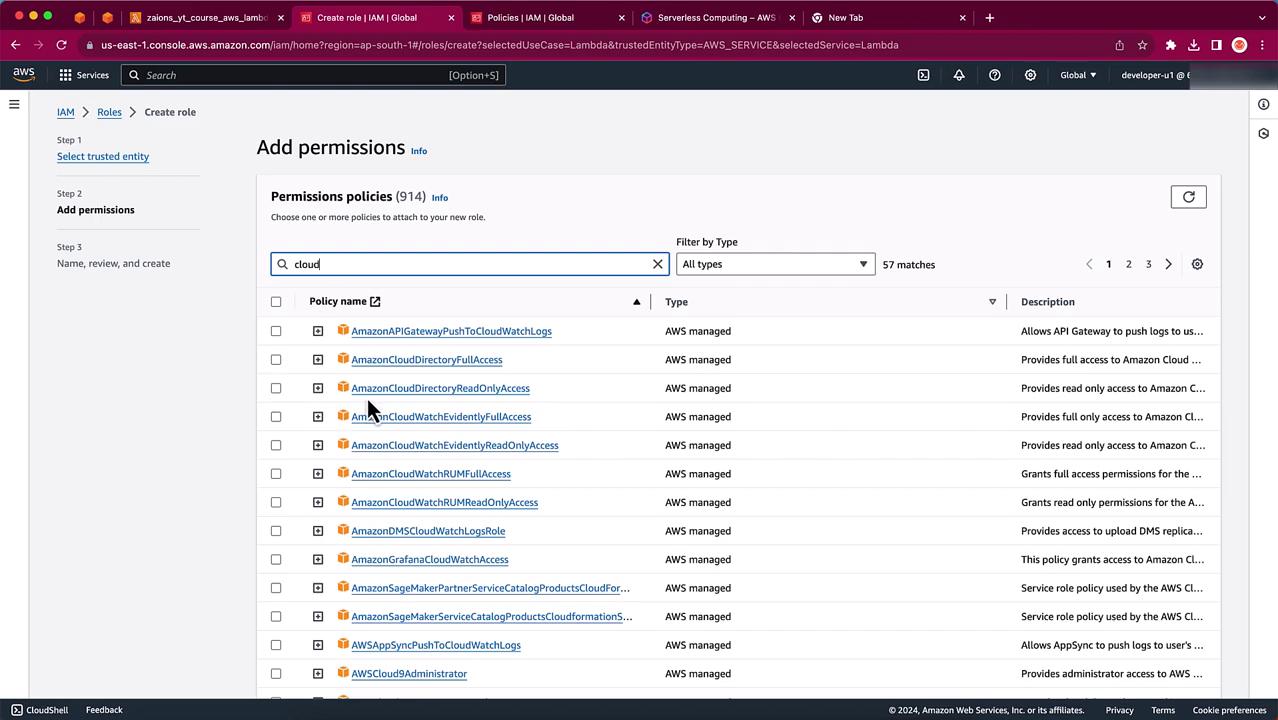
{"action": "scroll", "coordinate": [380, 450], "scroll_direction": "down", "scroll_amount": 6}
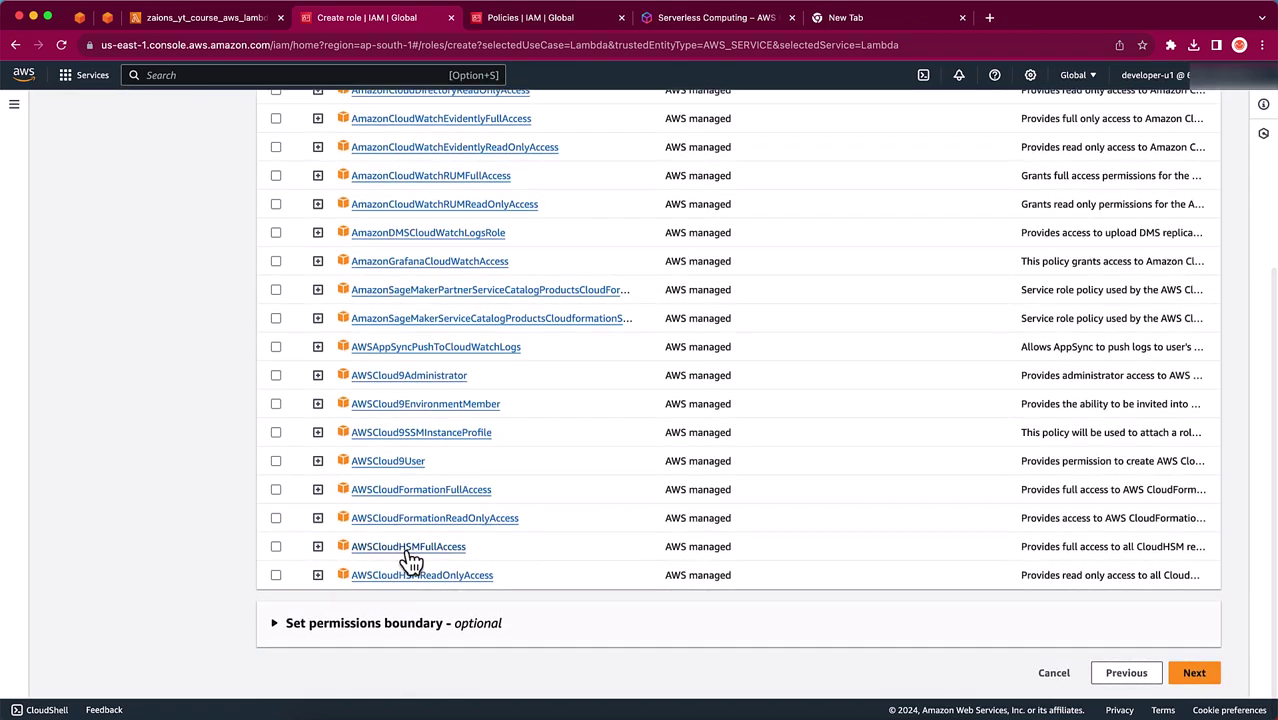
{"action": "type", "text": "udwatch"}
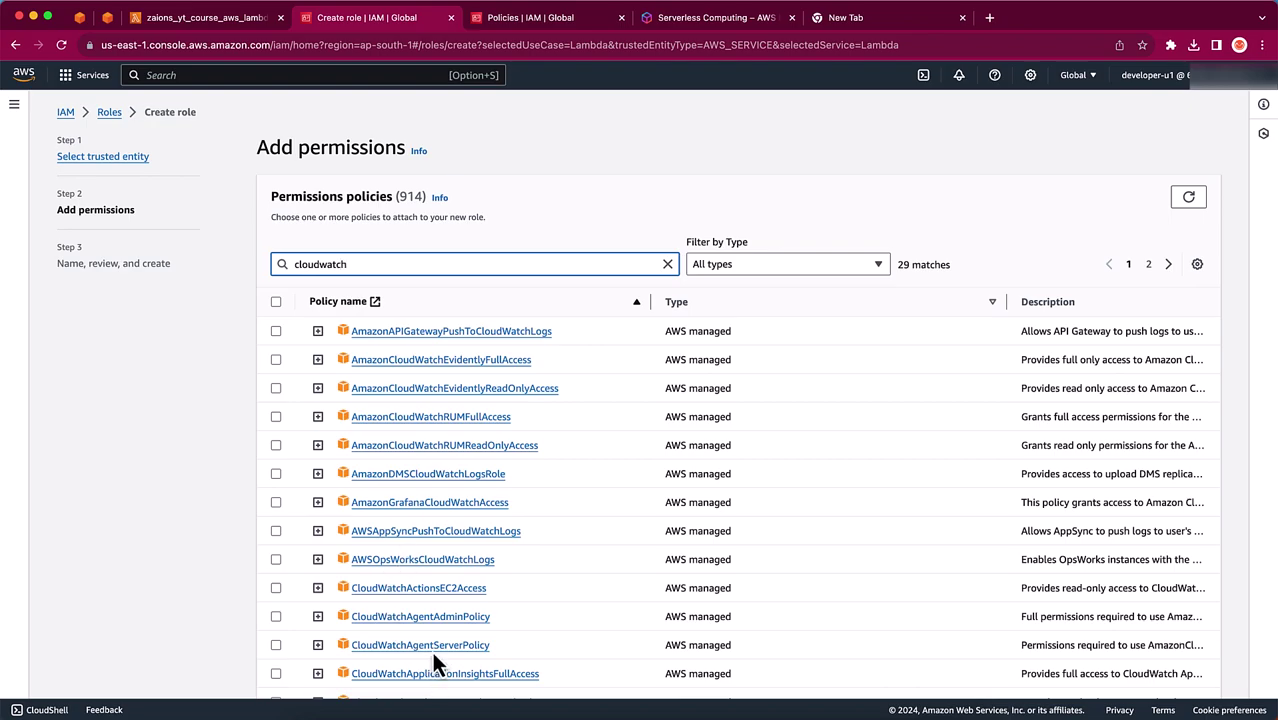
{"action": "scroll", "coordinate": [433, 655], "scroll_direction": "down", "scroll_amount": 5}
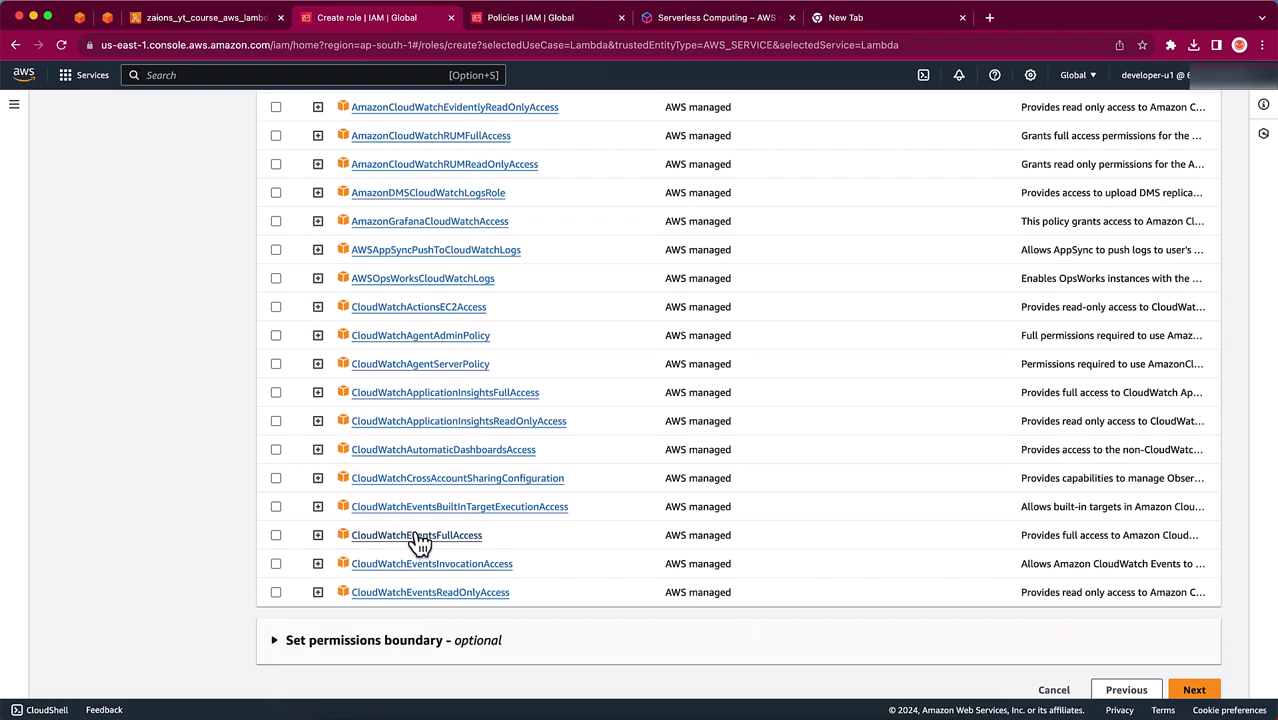
{"action": "scroll", "coordinate": [417, 604], "scroll_direction": "down", "scroll_amount": 1}
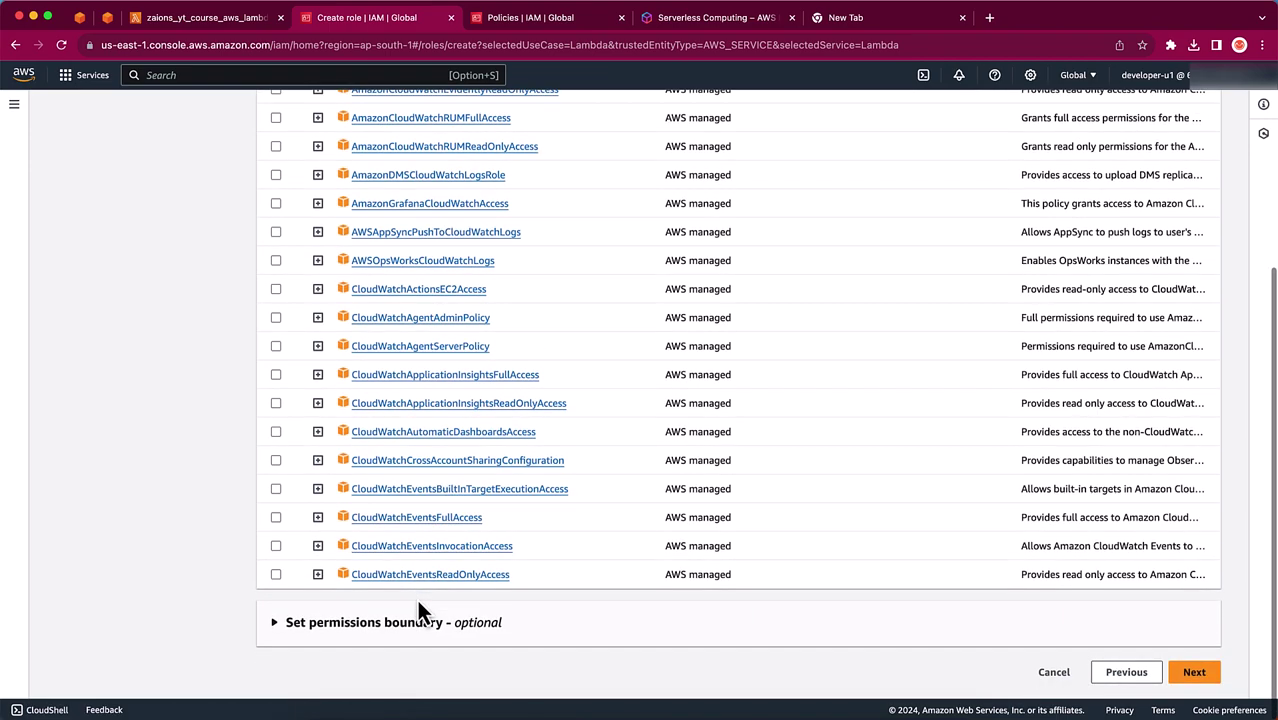
{"action": "scroll", "coordinate": [505, 567], "scroll_direction": "up", "scroll_amount": 10}
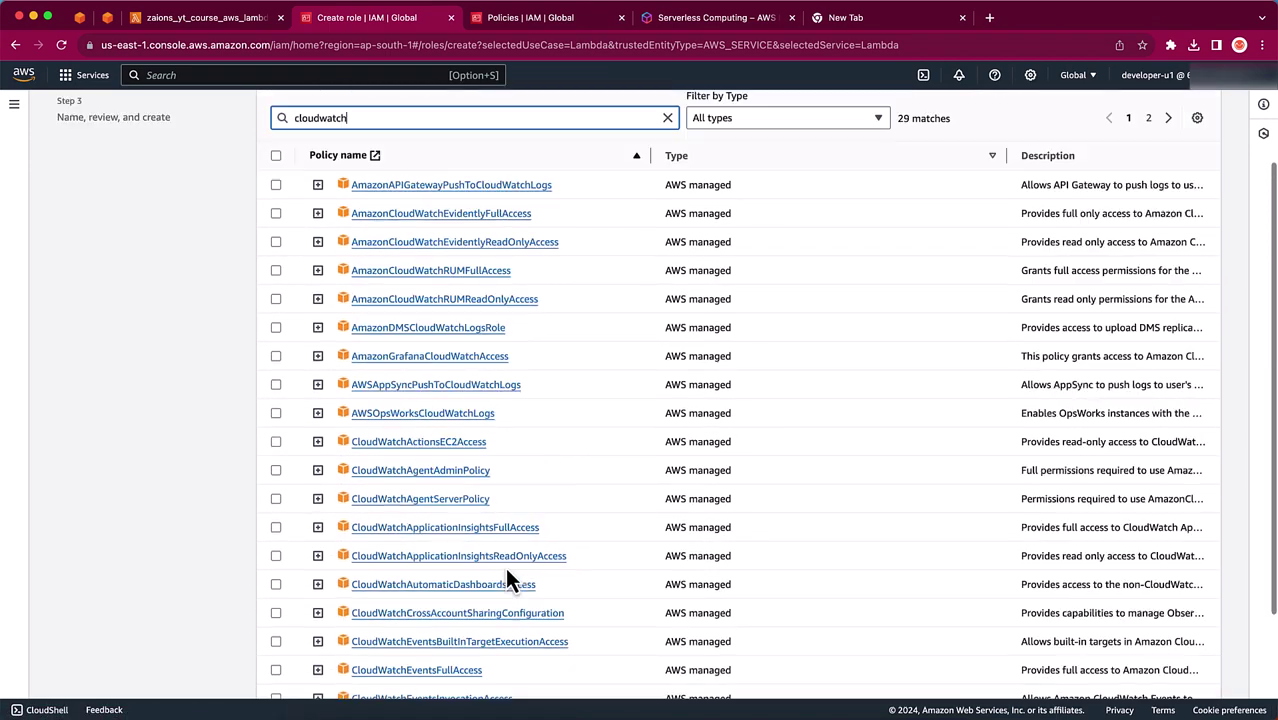
{"action": "type", "text": "cre"}
{"action": "key", "text": "BackSpace"}
{"action": "key", "text": "BackSpace"}
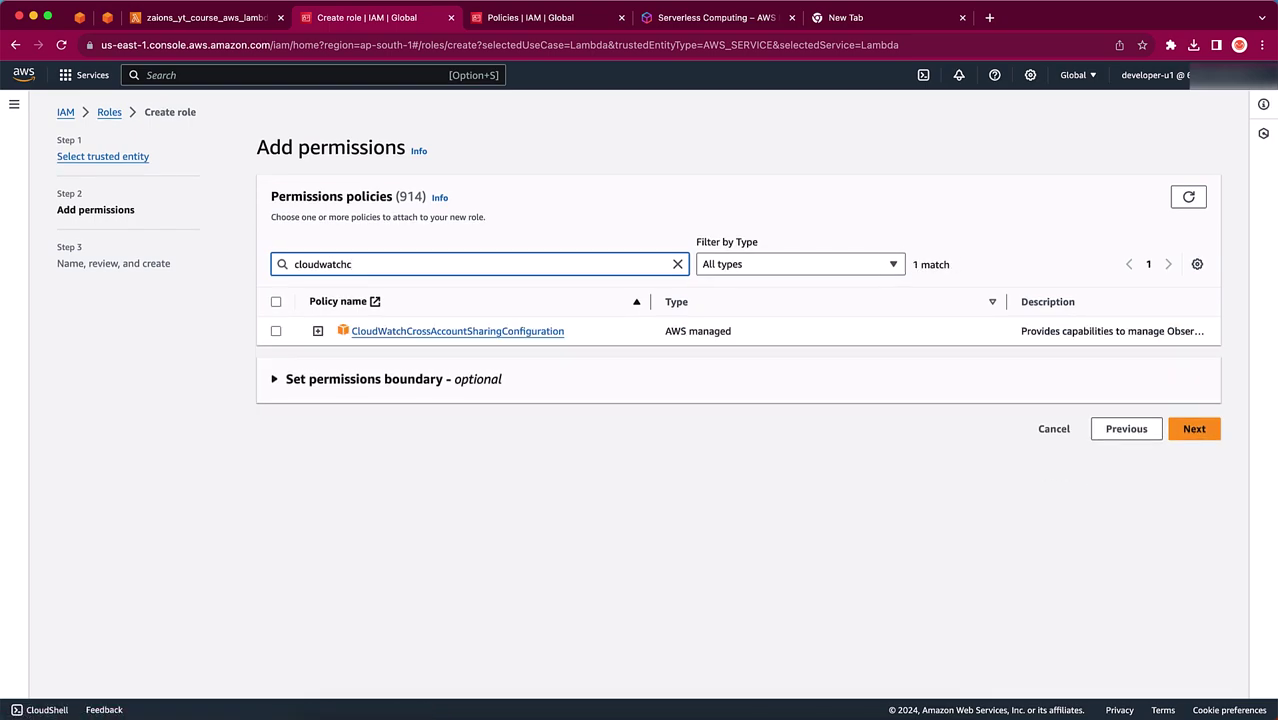
{"action": "key", "text": "BackSpace"}
{"action": "type", "text": "end"}
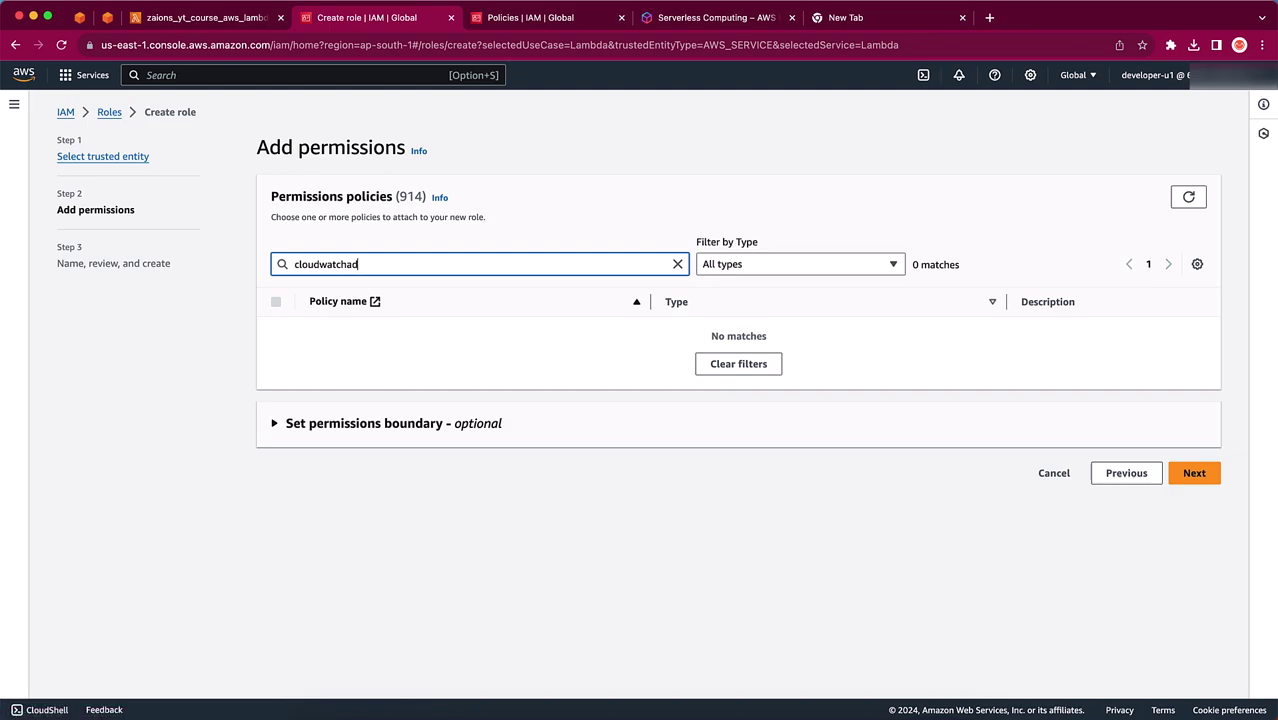
{"action": "key", "text": "BackSpace"}
{"action": "key", "text": "BackSpace"}
{"action": "key", "text": "BackSpace"}
{"action": "scroll", "coordinate": [520, 455], "scroll_direction": "down", "scroll_amount": 2}
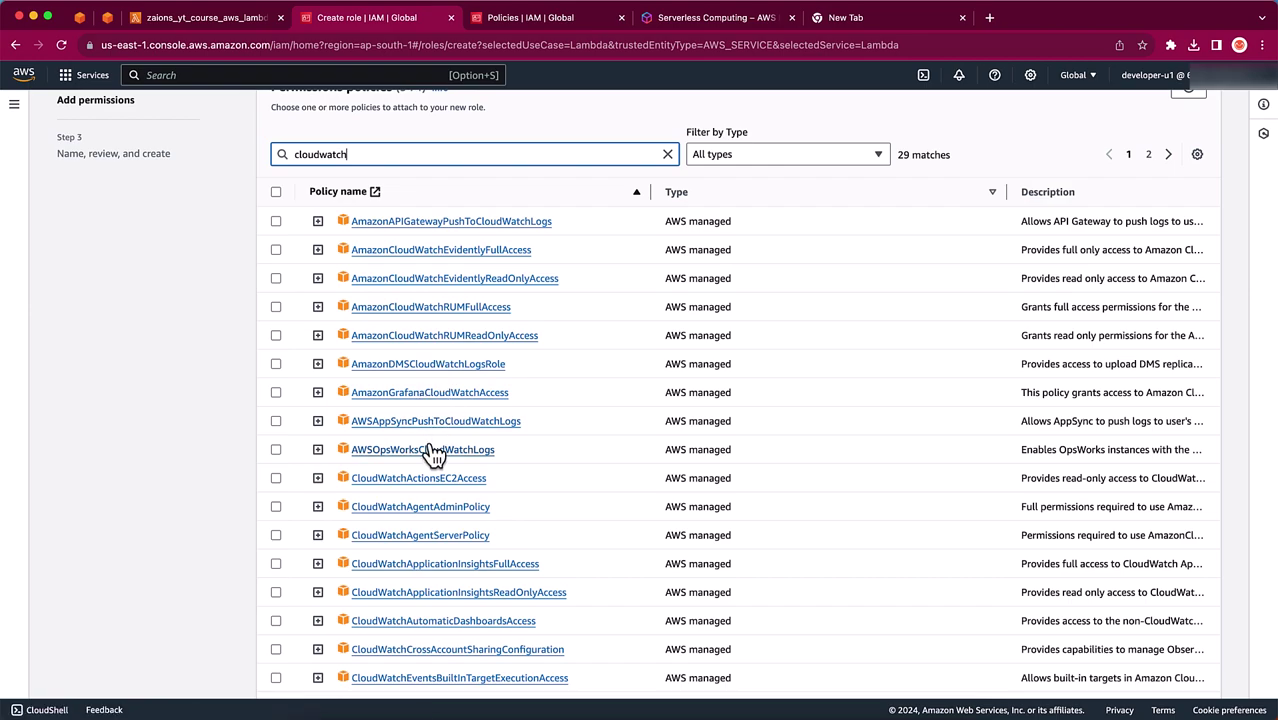
{"action": "scroll", "coordinate": [428, 441], "scroll_direction": "down", "scroll_amount": 4}
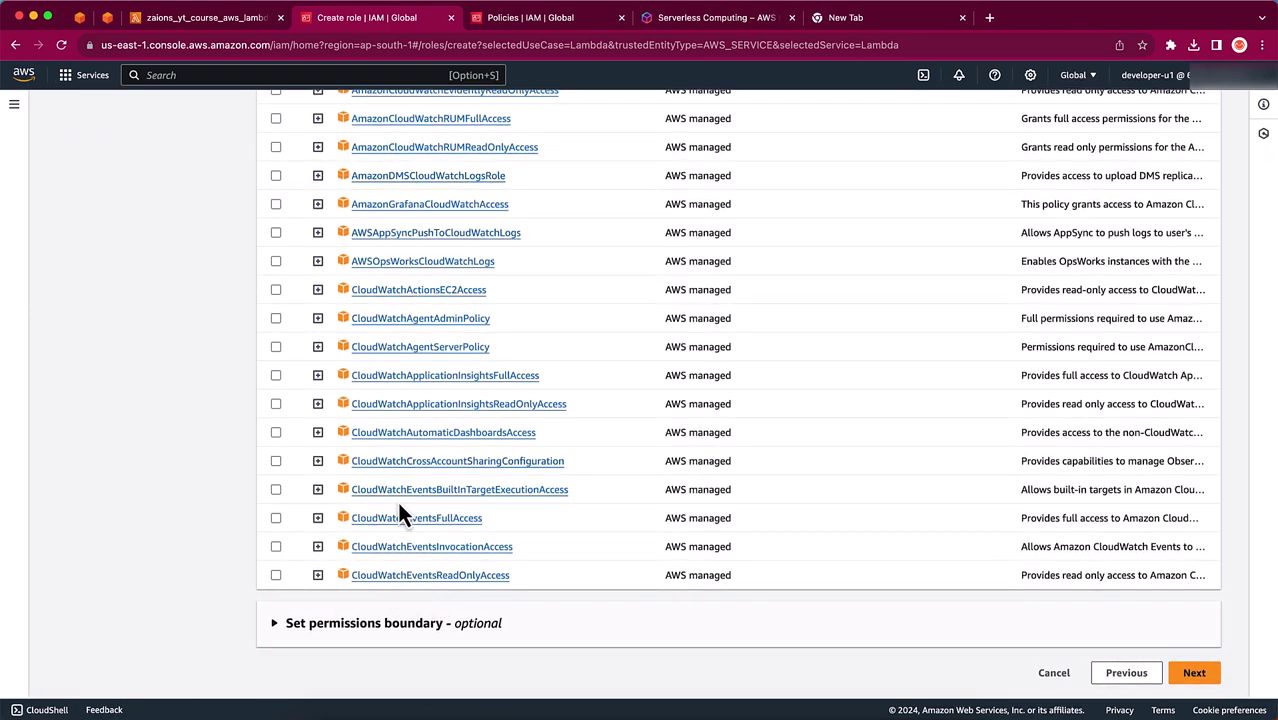
- Review CloudWatchEventsFullAccess in a separate tab and leave that policy unchecked for the role
{"action": "left_click", "coordinate": [440, 518]}
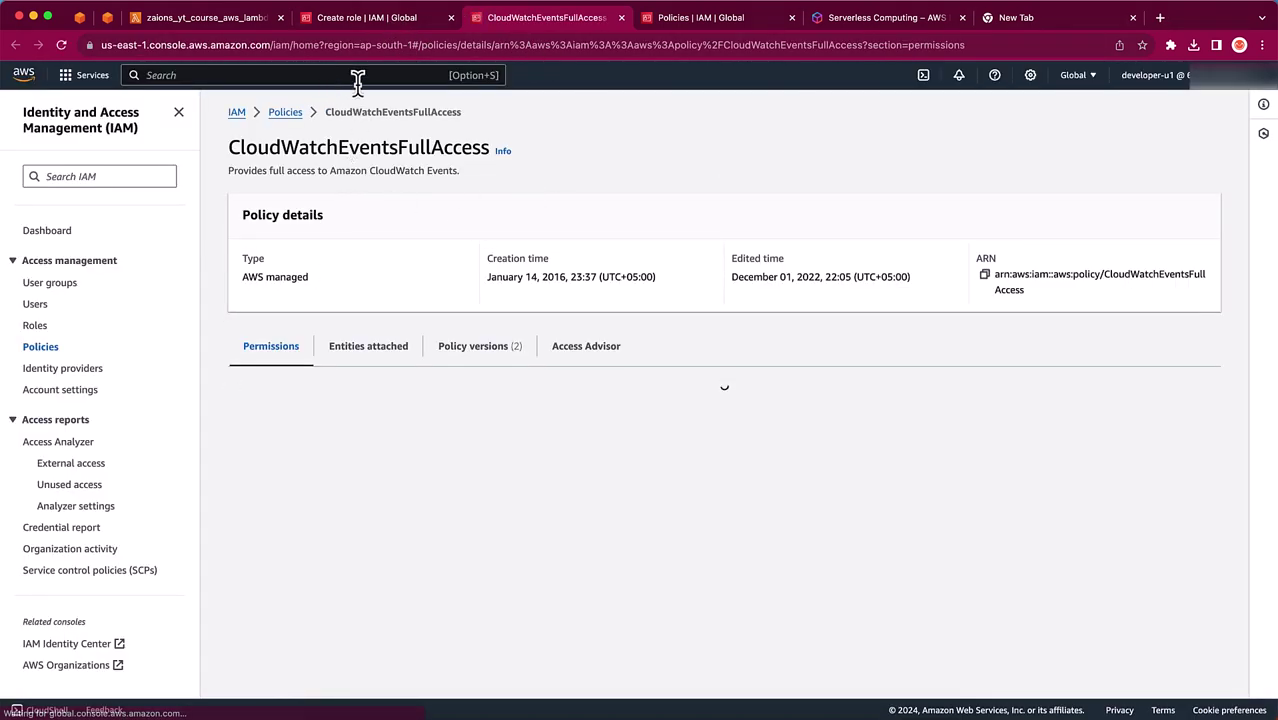
{"action": "left_click", "coordinate": [374, 16]}
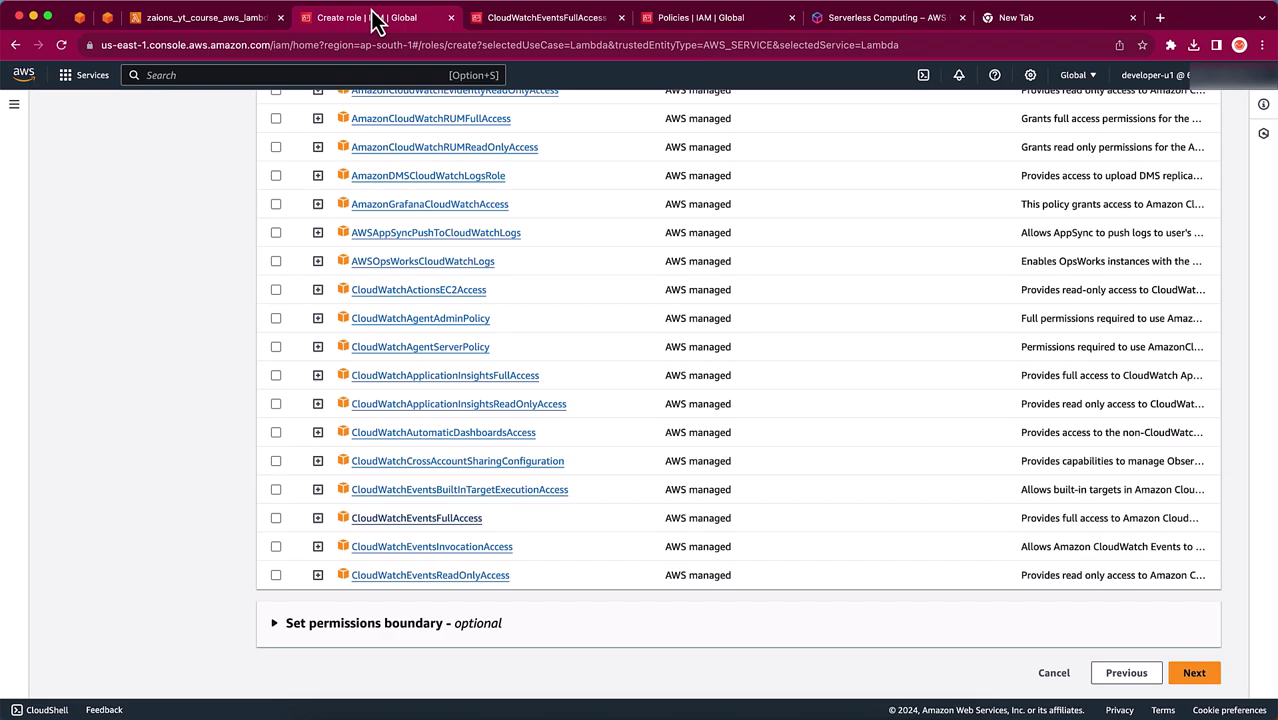
{"action": "left_click", "coordinate": [276, 519]}
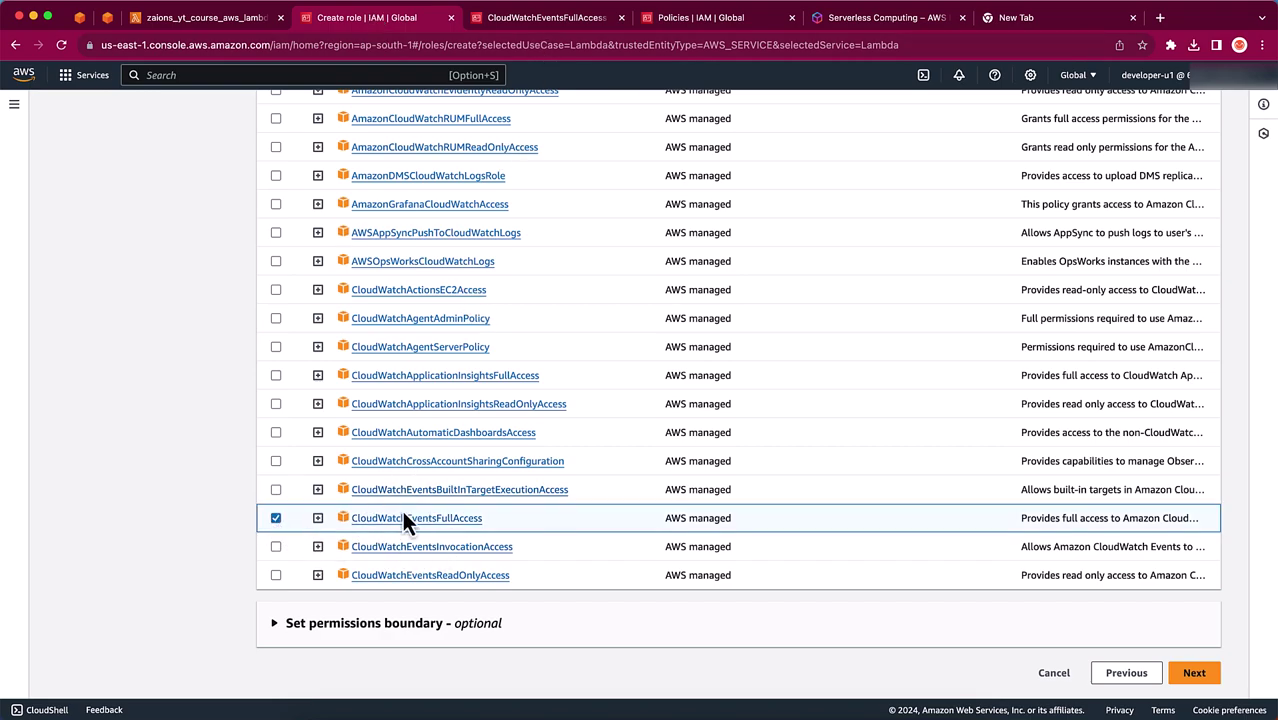
{"action": "left_click", "coordinate": [547, 17]}
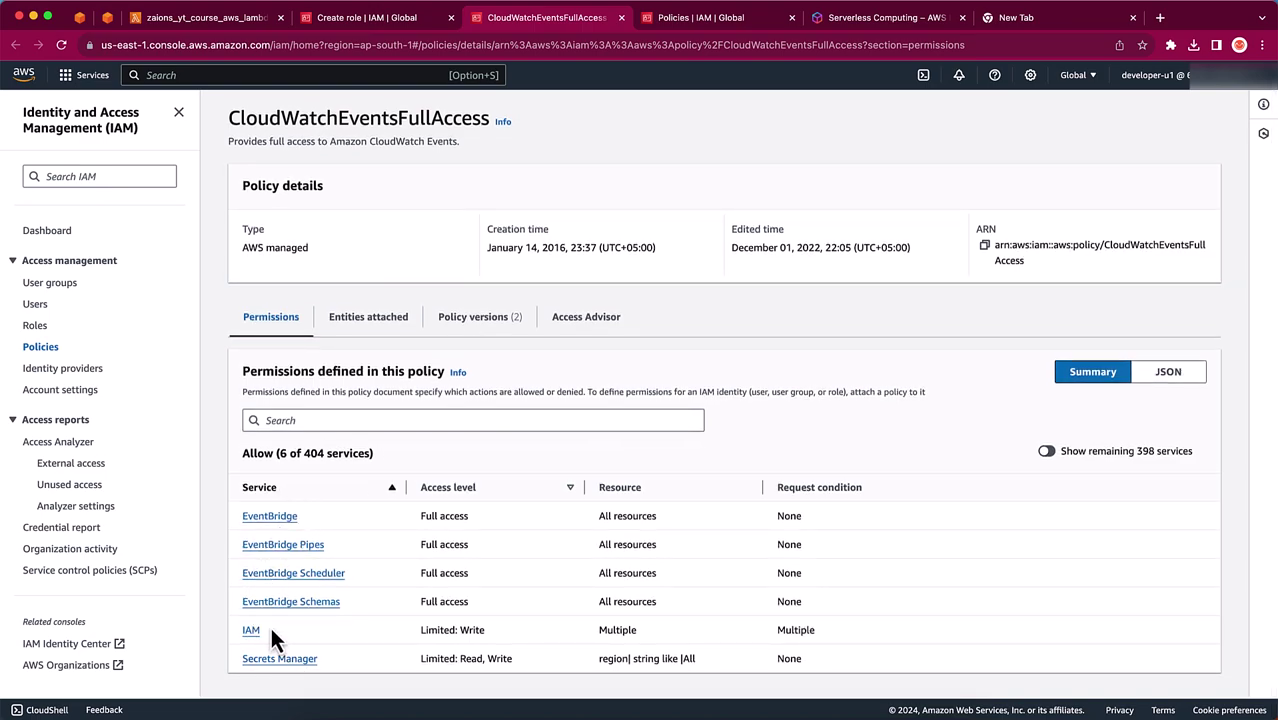
{"action": "left_click", "coordinate": [366, 17]}
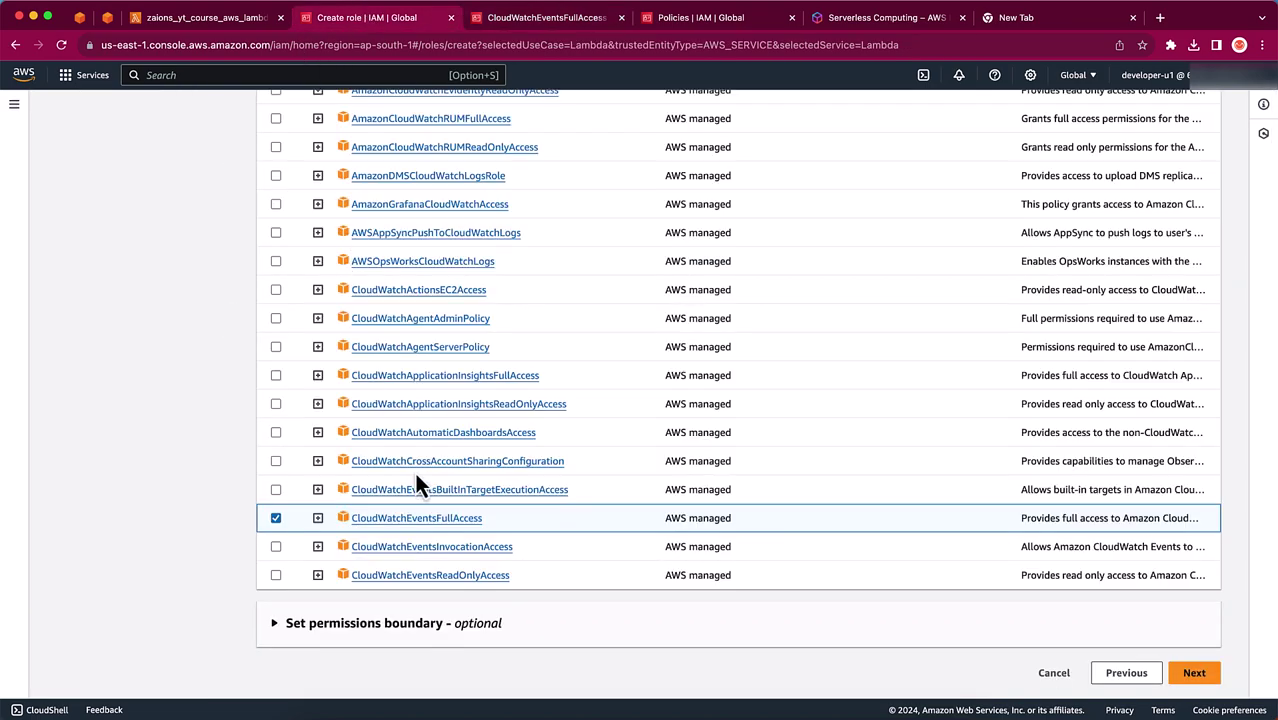
{"action": "left_click", "coordinate": [274, 518]}
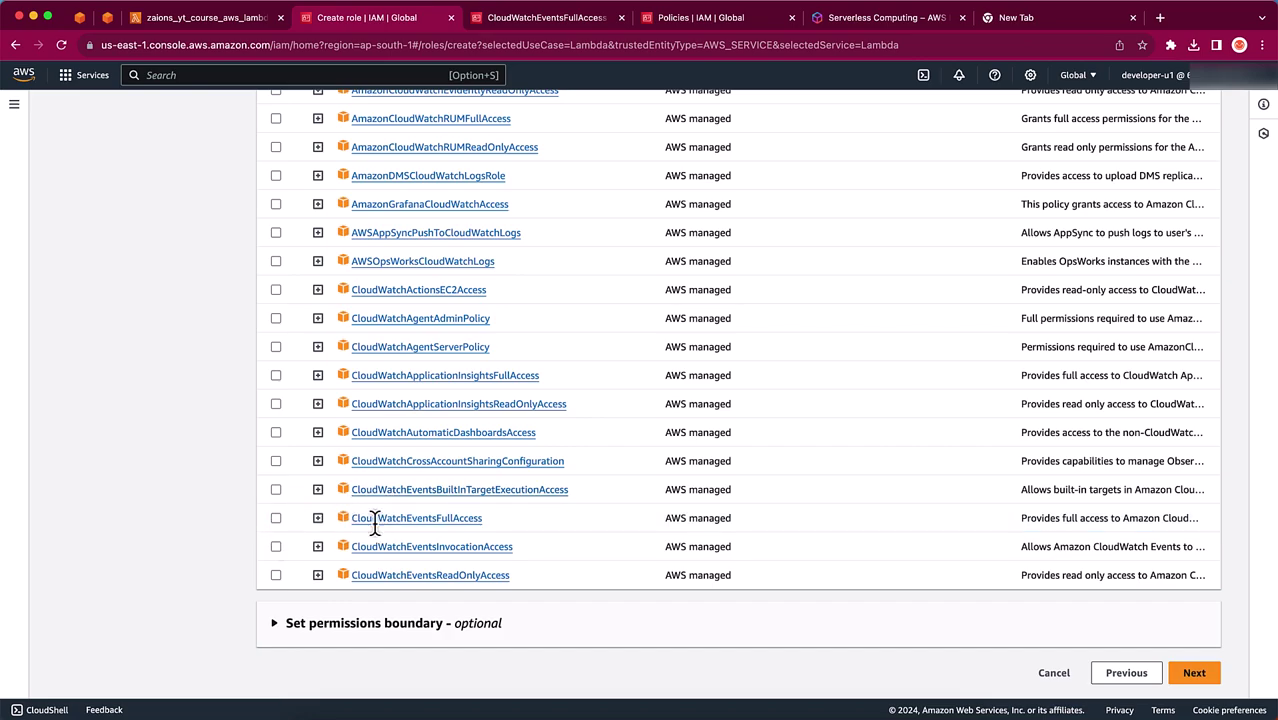
{"action": "scroll", "coordinate": [358, 420], "scroll_direction": "up", "scroll_amount": 5}
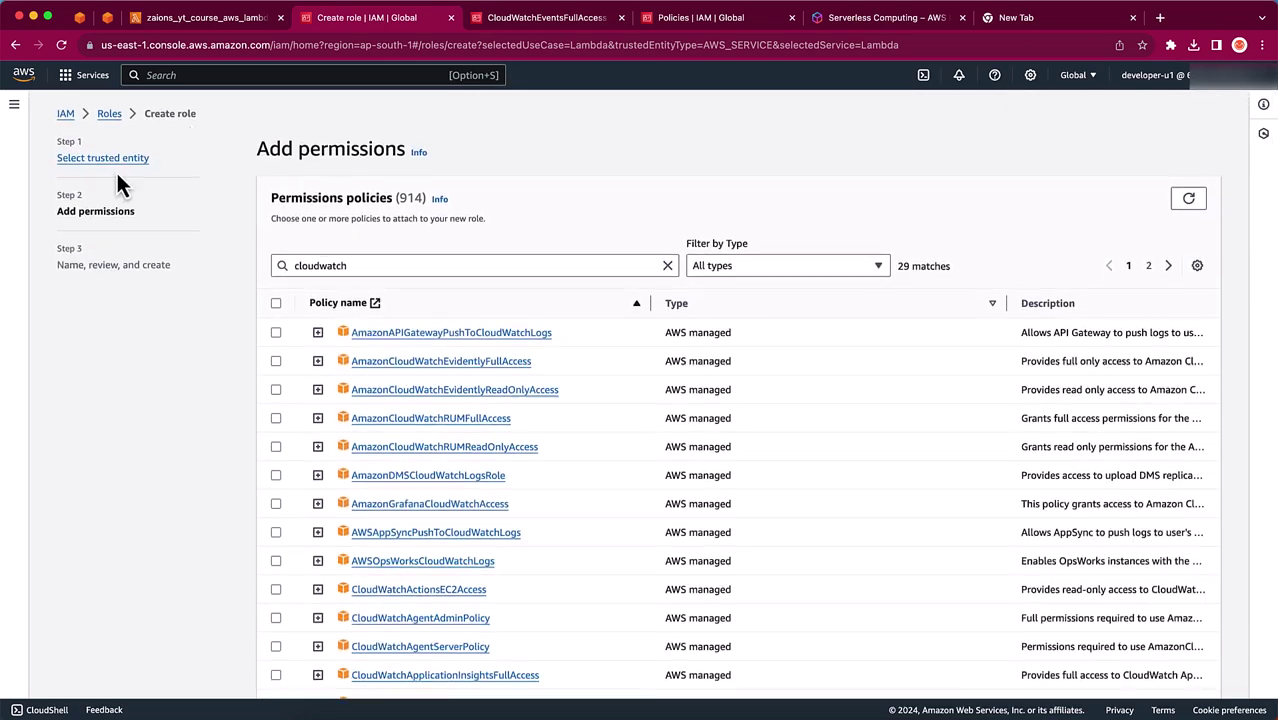
{"action": "scroll", "coordinate": [357, 419], "scroll_direction": "down", "scroll_amount": 5}
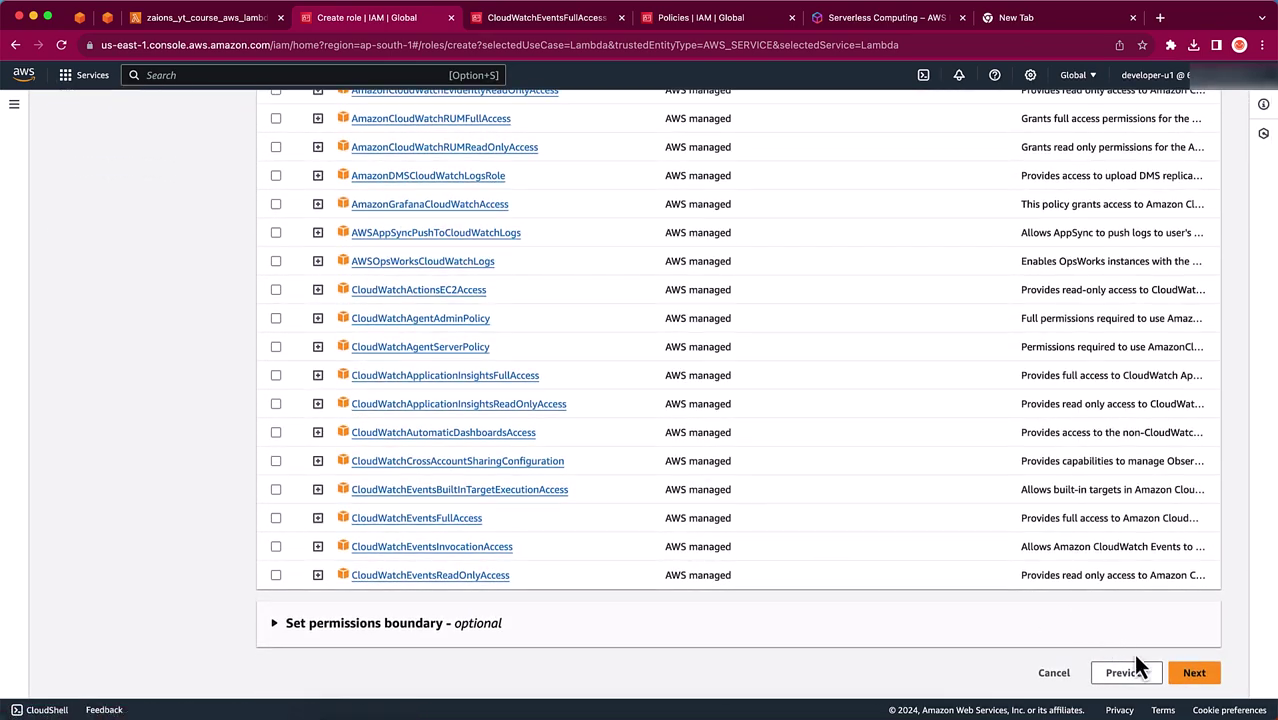
- Advance to Name, review, and create, then scroll past the trust policy to Add tags
{"action": "left_click", "coordinate": [1196, 678]}
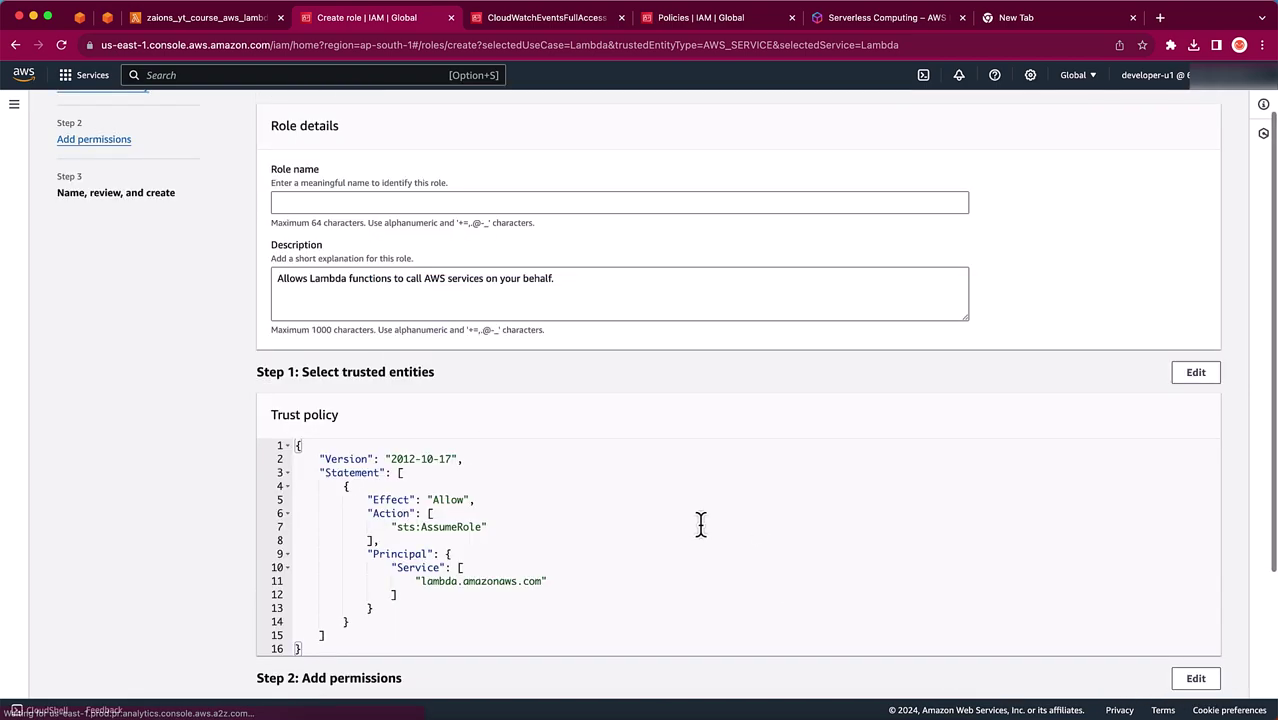
{"action": "left_click", "coordinate": [388, 210]}
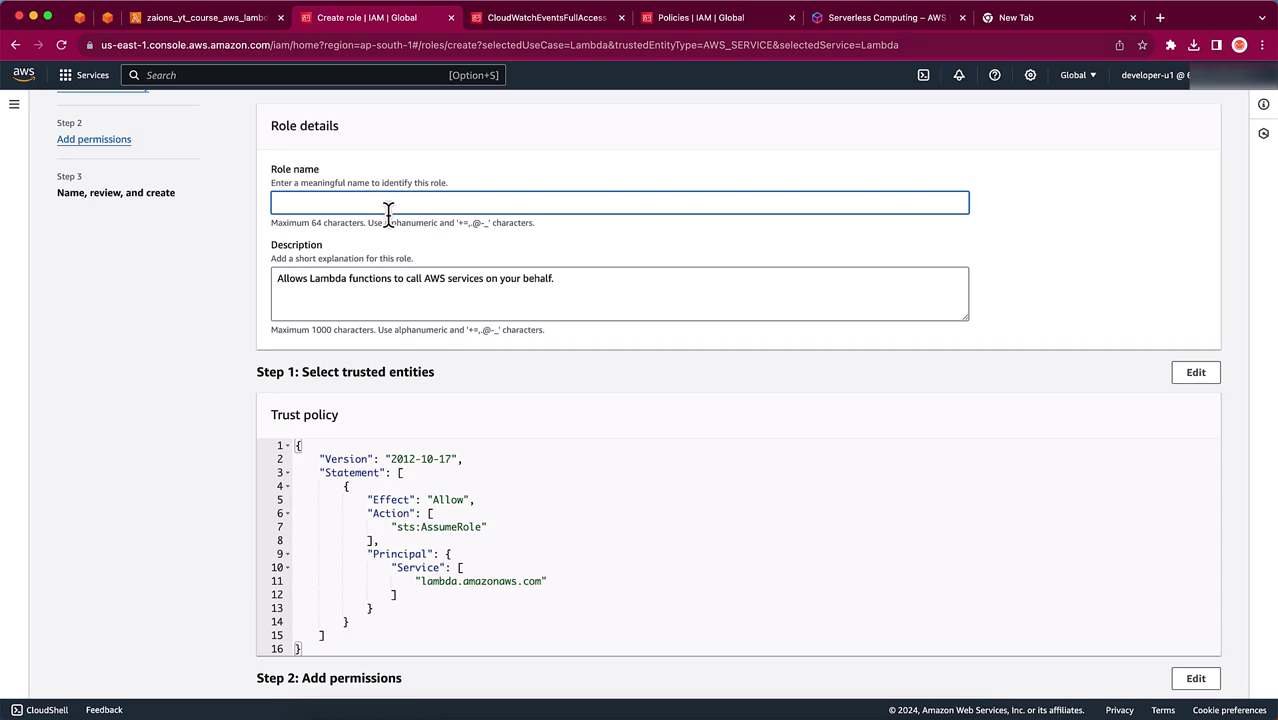
{"action": "left_click", "coordinate": [200, 18]}
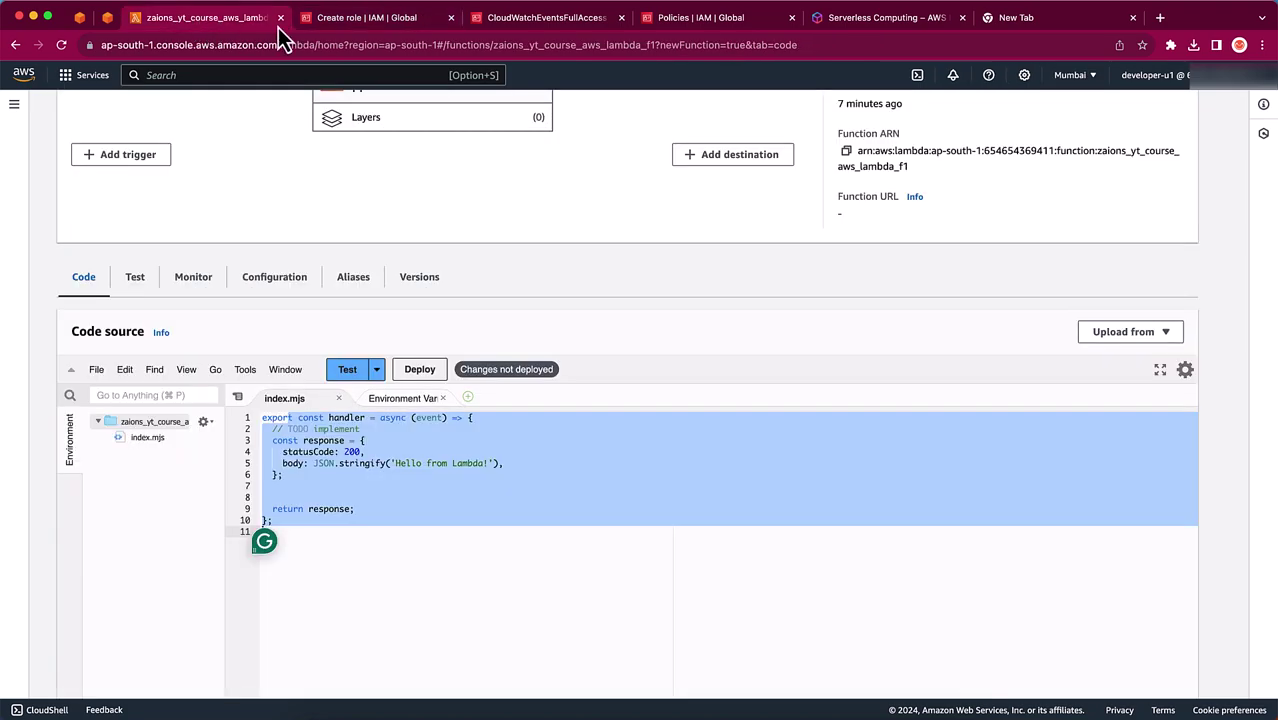
{"action": "left_click", "coordinate": [362, 24]}
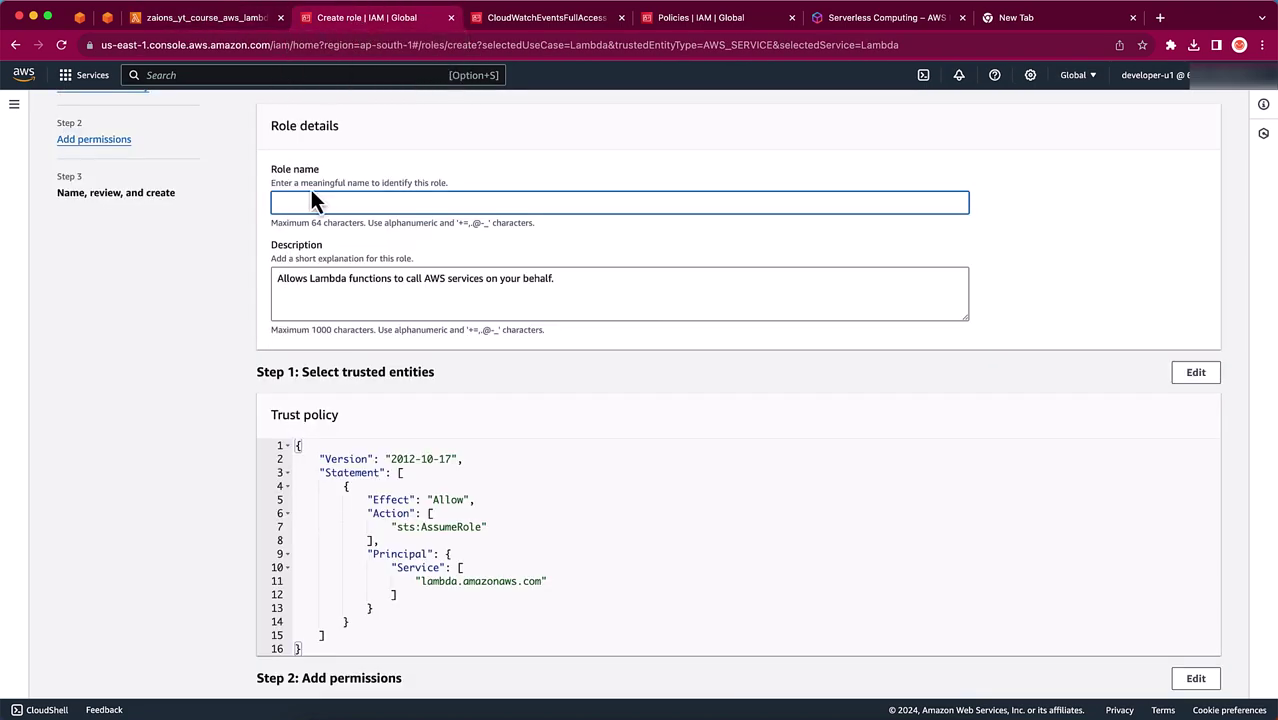
{"action": "scroll", "coordinate": [358, 471], "scroll_direction": "down", "scroll_amount": 3}
{"action": "left_click_drag", "start_coordinate": [283, 282], "coordinate": [328, 486]}
{"action": "left_click", "coordinate": [325, 455]}
{"action": "left_click_drag", "start_coordinate": [314, 288], "coordinate": [370, 437]}
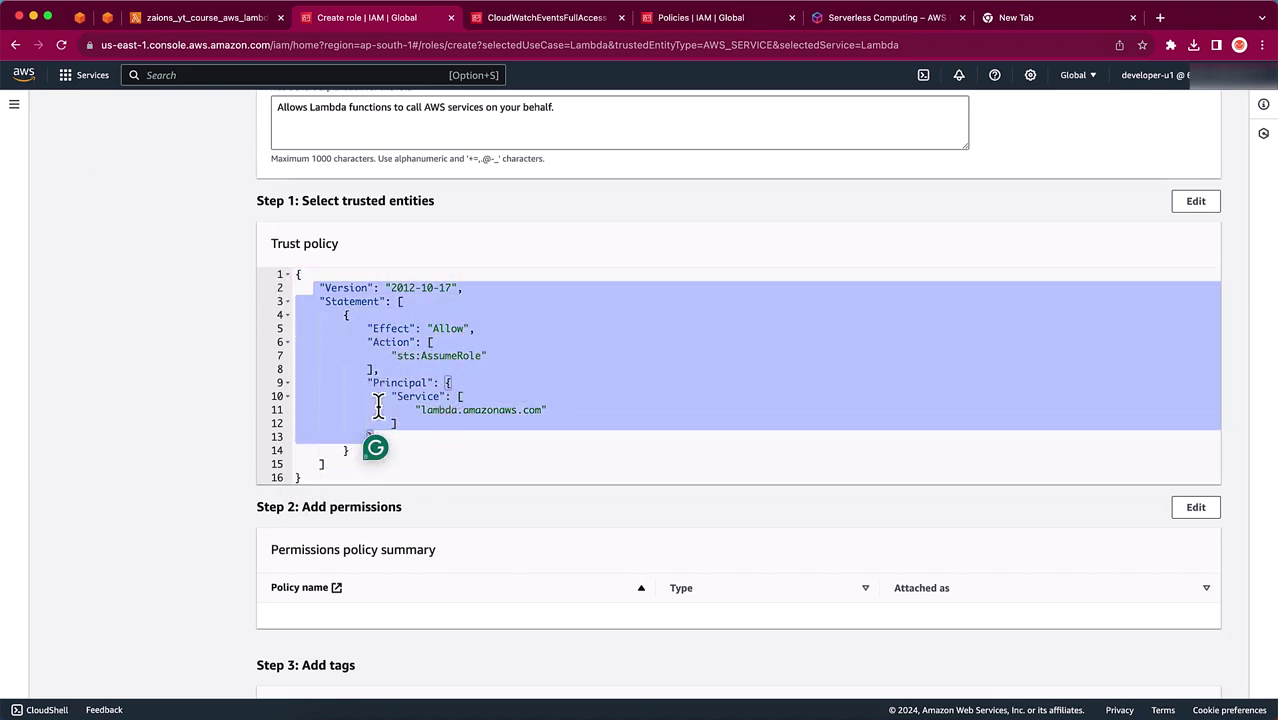
{"action": "scroll", "coordinate": [423, 410], "scroll_direction": "down", "scroll_amount": 3}
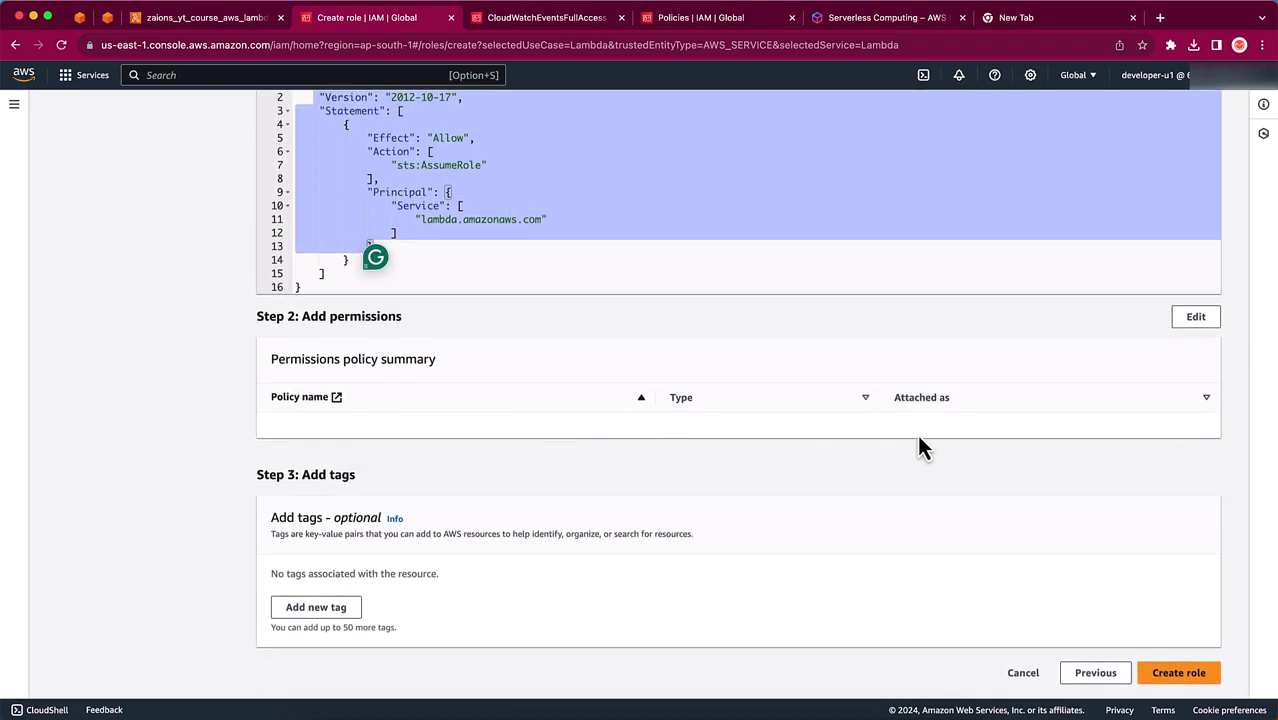
{"action": "scroll", "coordinate": [820, 420], "scroll_direction": "down", "scroll_amount": 1}
- Add a tag with key type and value Role For Lambda, then attempt to create the role
{"action": "left_click", "coordinate": [302, 607]}
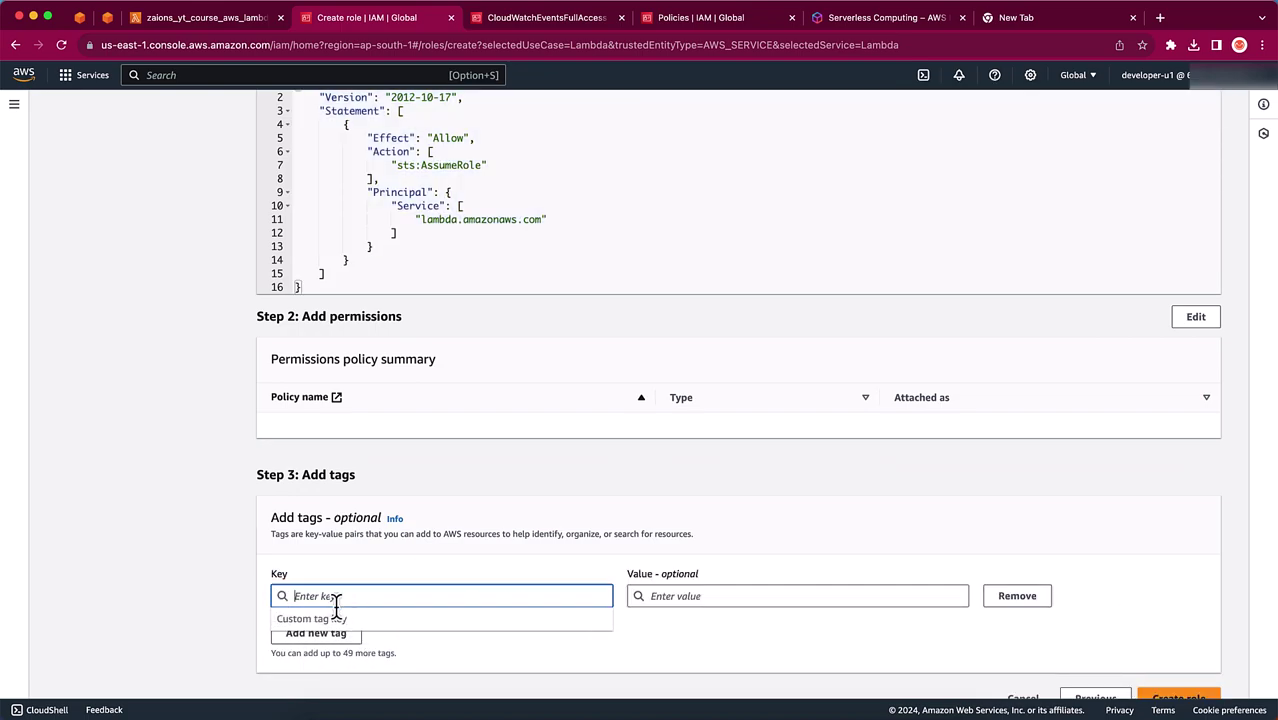
{"action": "type", "text": "kjashdk"}
{"action": "key", "text": "super+a"}
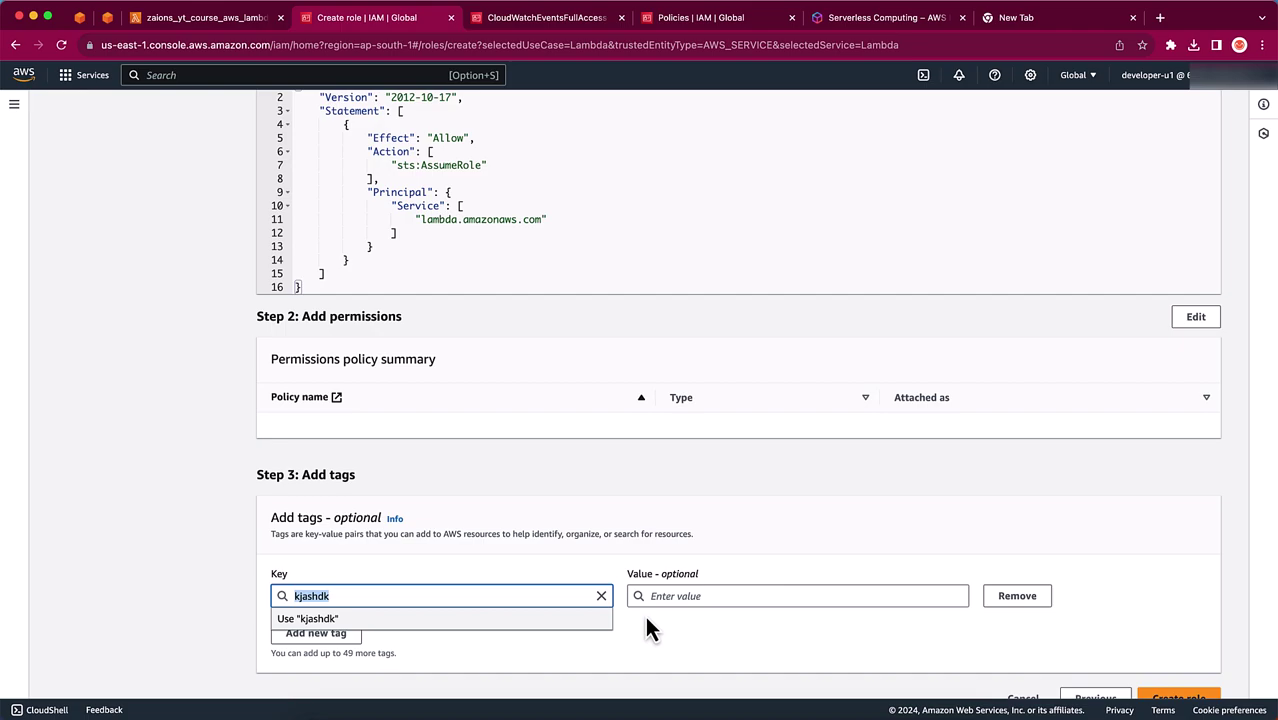
{"action": "type", "text": "type"}
{"action": "left_click", "coordinate": [791, 598]}
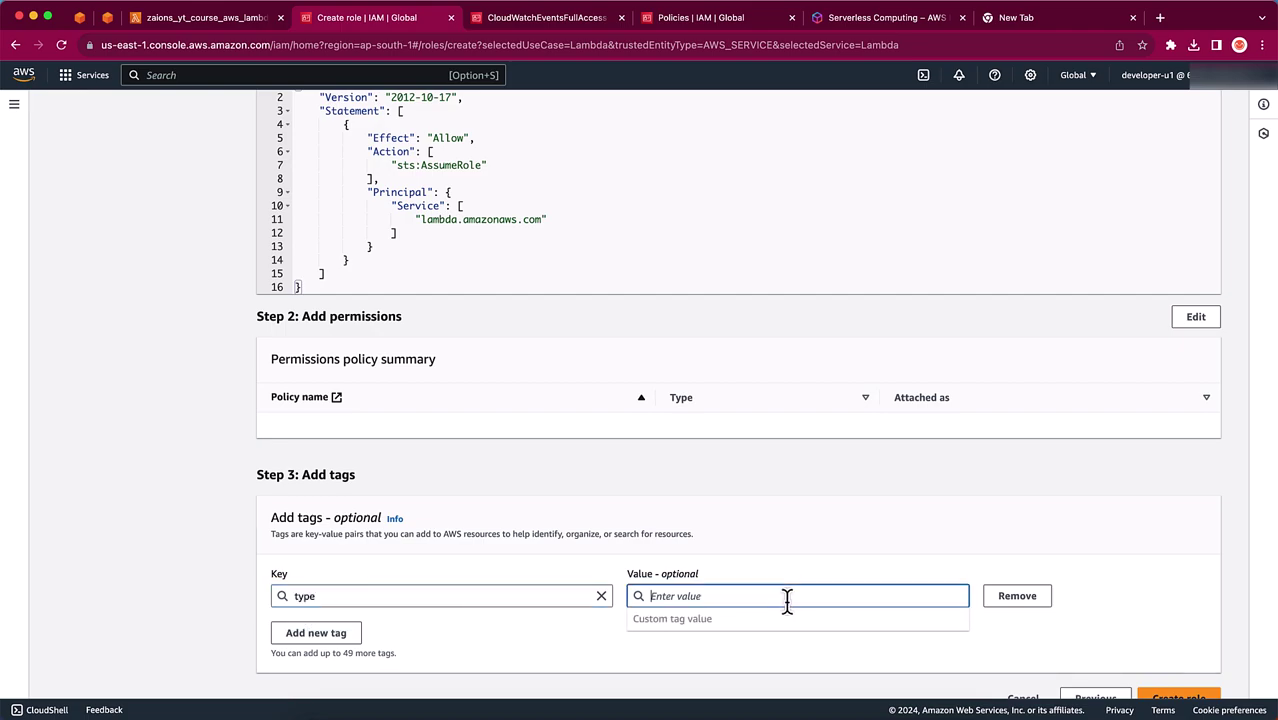
{"action": "type", "text": "Role For"}
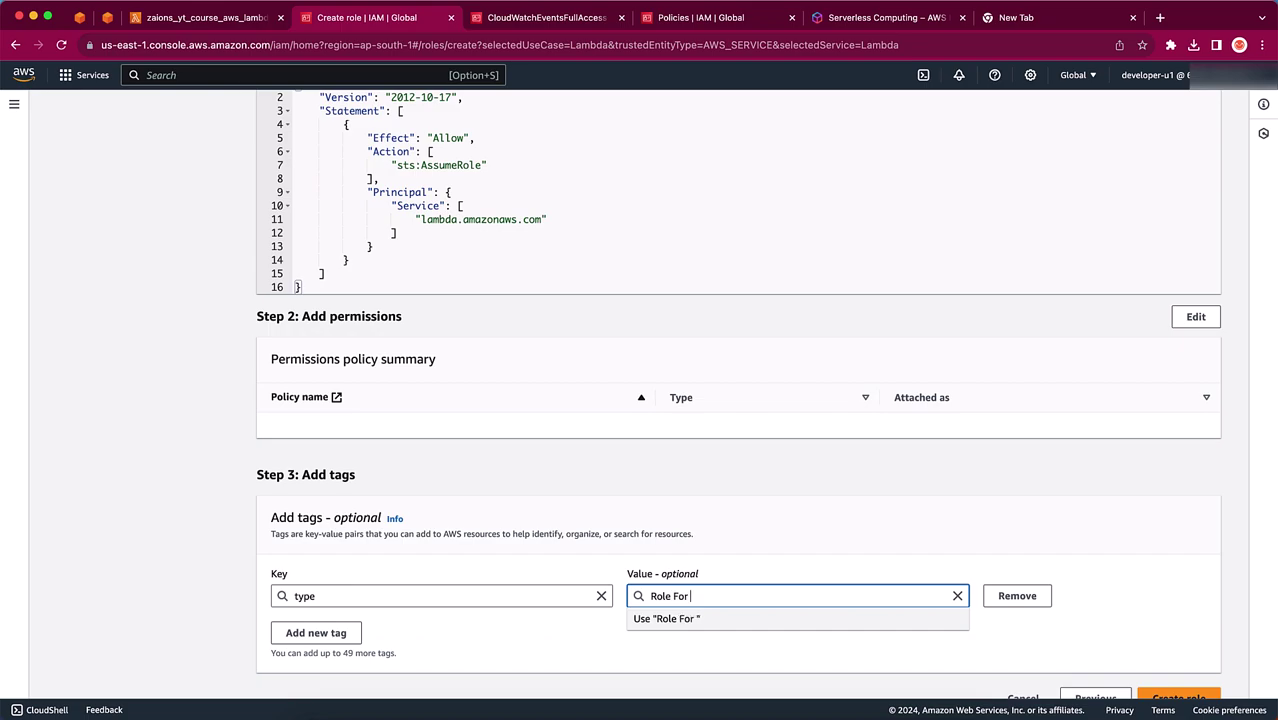
{"action": "type", "text": " Lambda"}
{"action": "left_click", "coordinate": [1001, 544]}
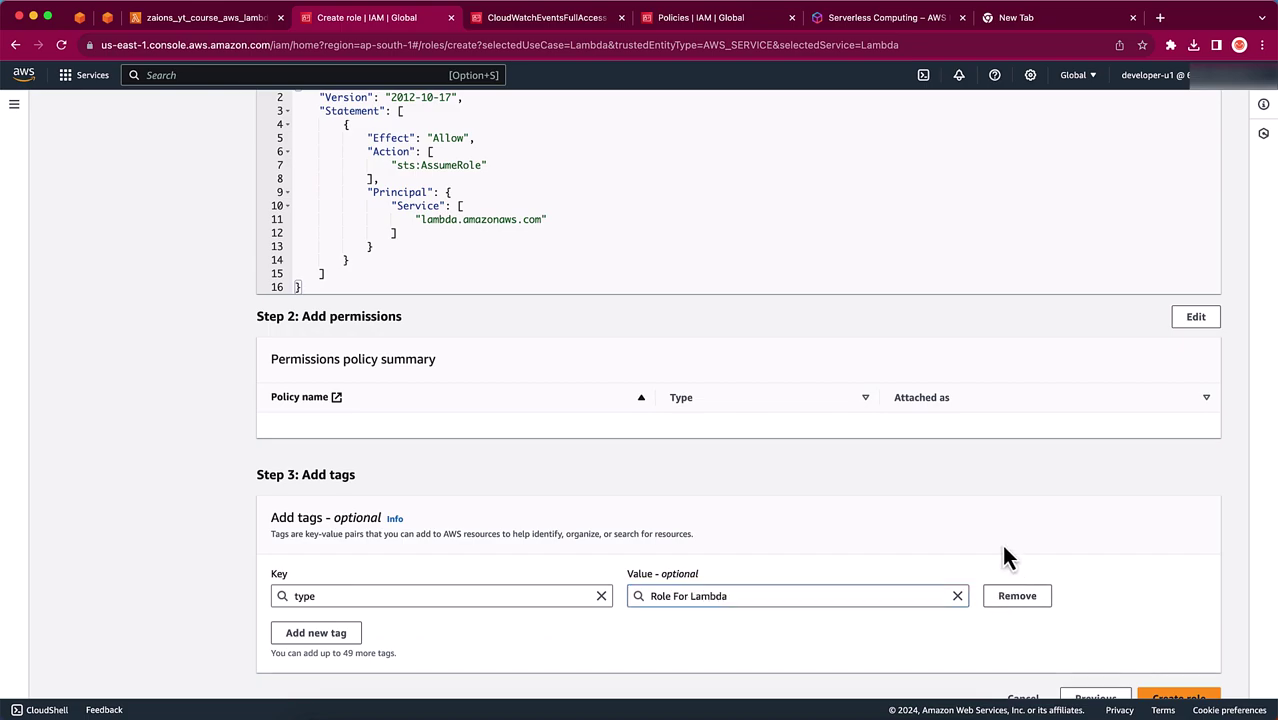
{"action": "scroll", "coordinate": [1030, 590], "scroll_direction": "down", "scroll_amount": 1}
{"action": "left_click", "coordinate": [1178, 672]}
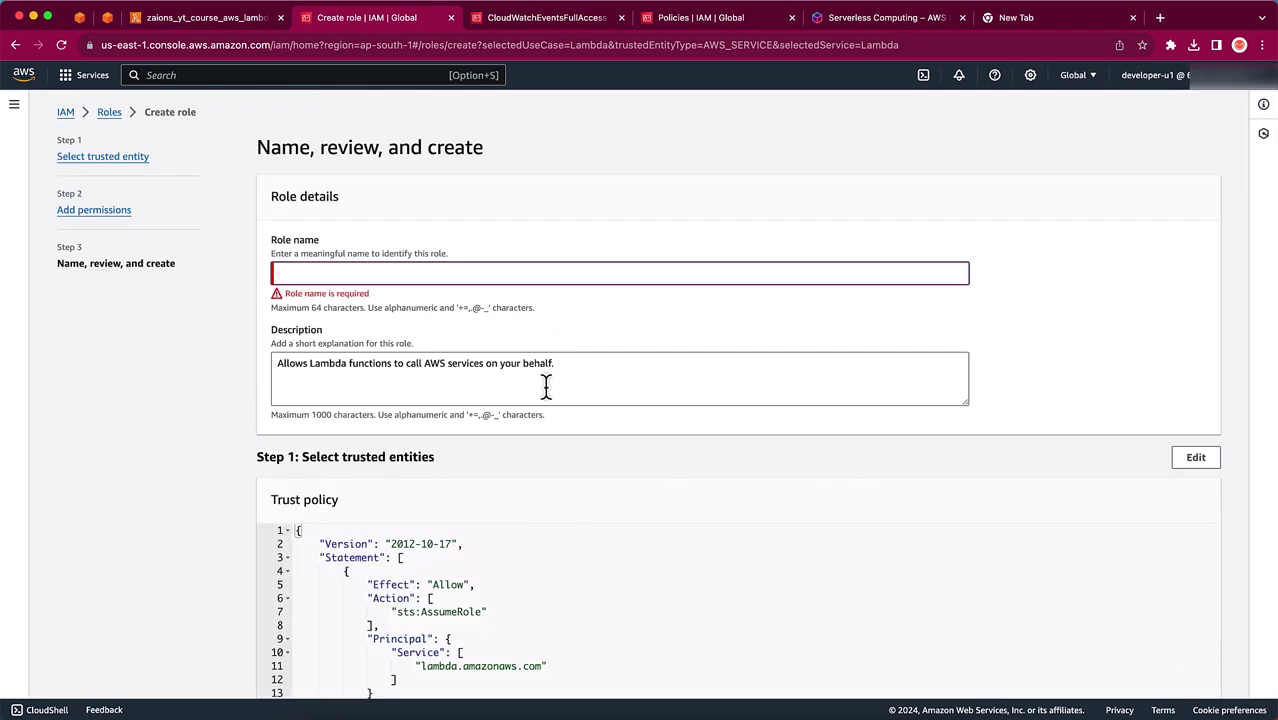
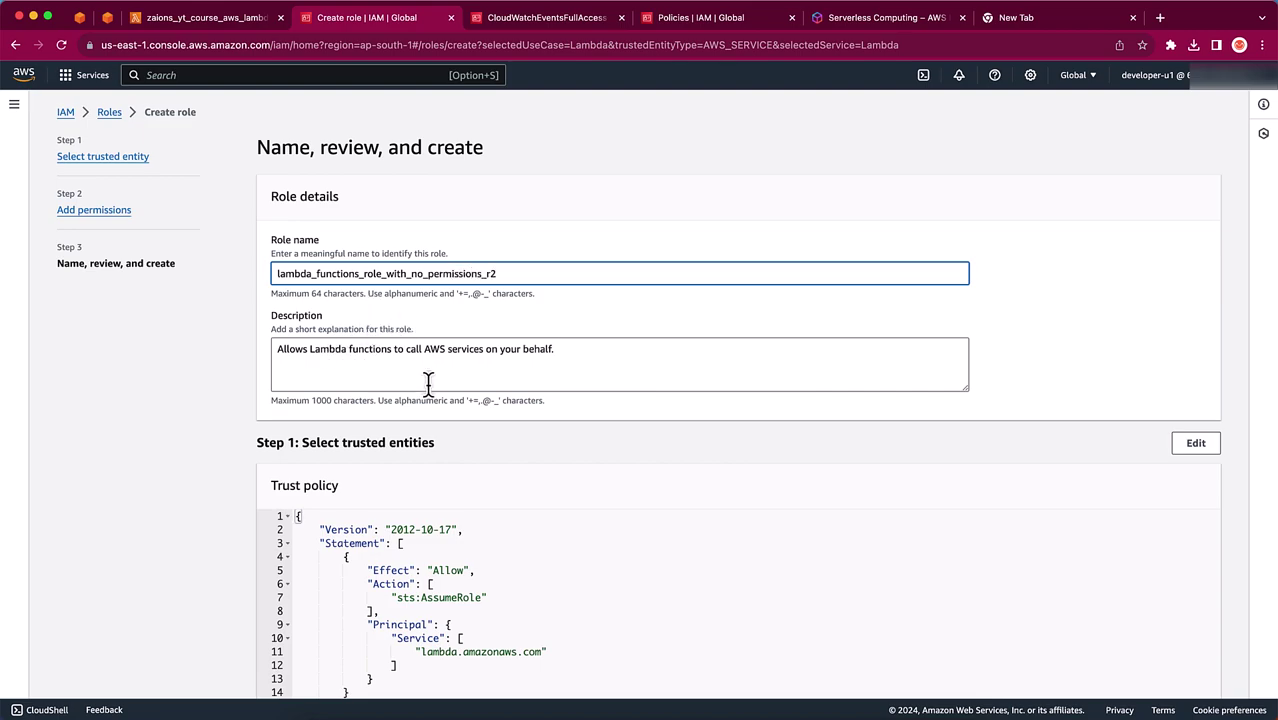
- Create lambda_functions_role_with_no_permissions_r2, then delete it, confirming with its pasted name
{"action": "scroll", "coordinate": [414, 442], "scroll_direction": "down", "scroll_amount": 10}
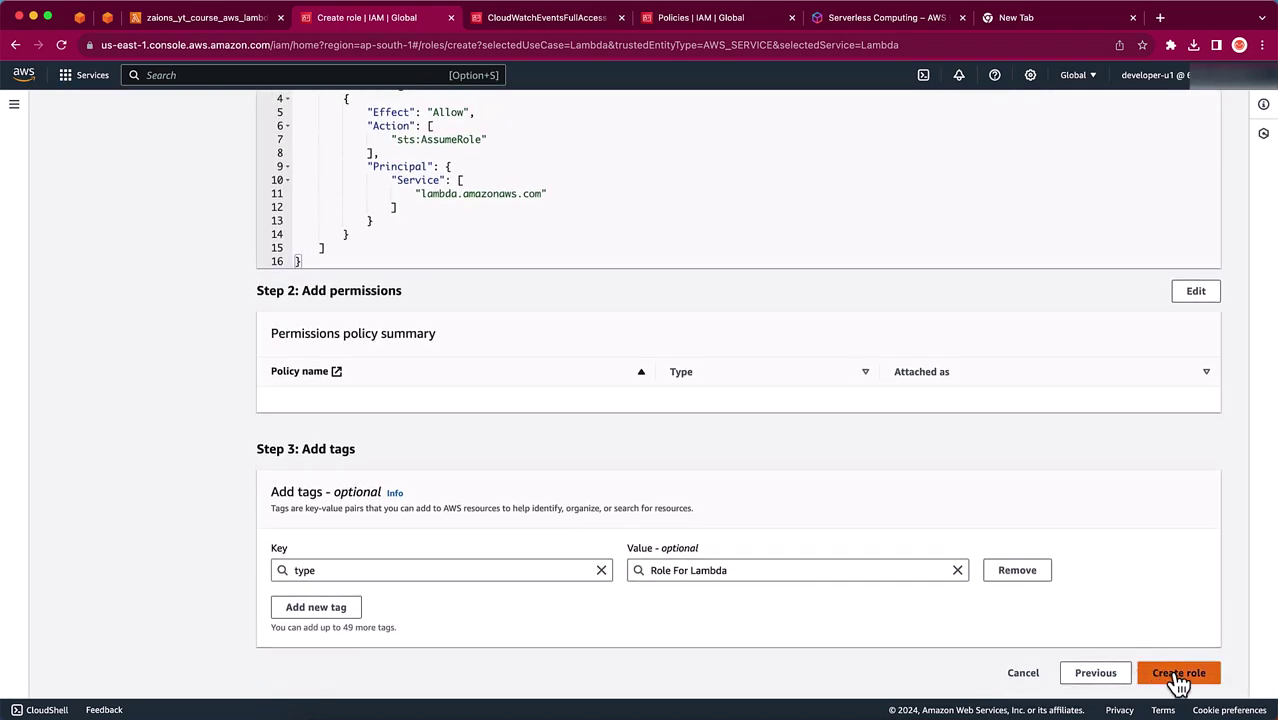
{"action": "left_click", "coordinate": [1176, 676]}
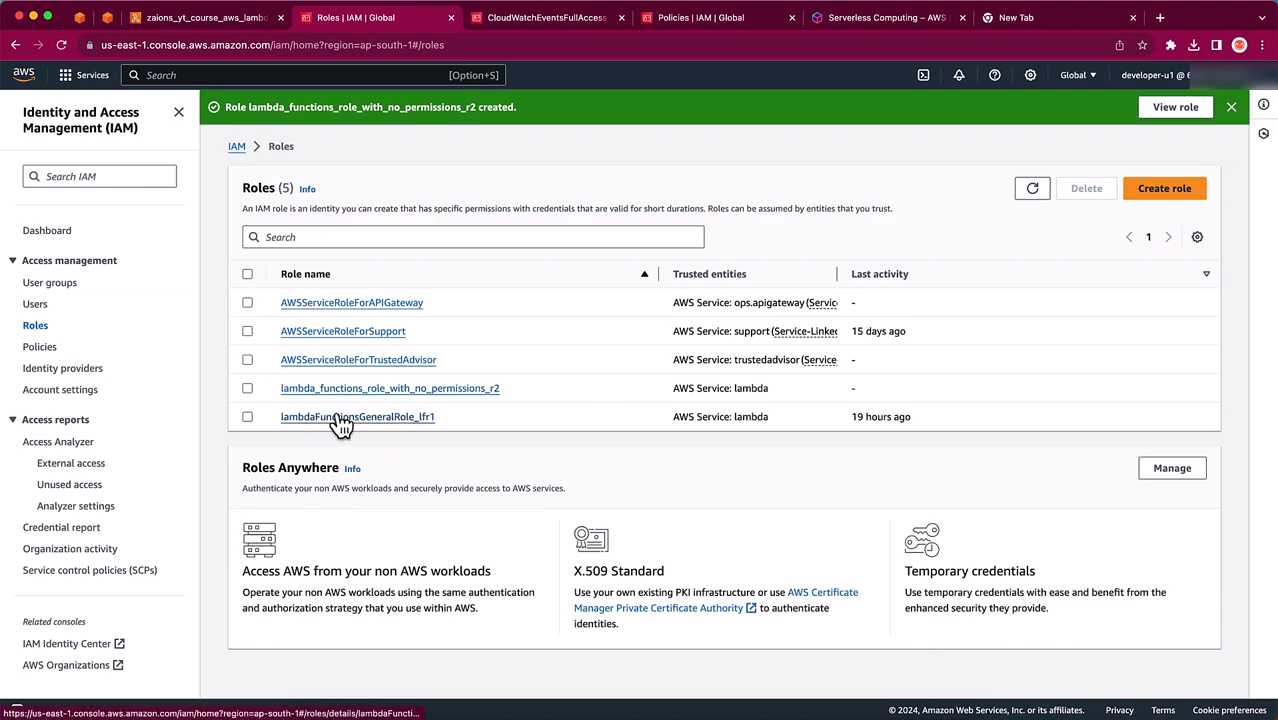
{"action": "left_click", "coordinate": [247, 388]}
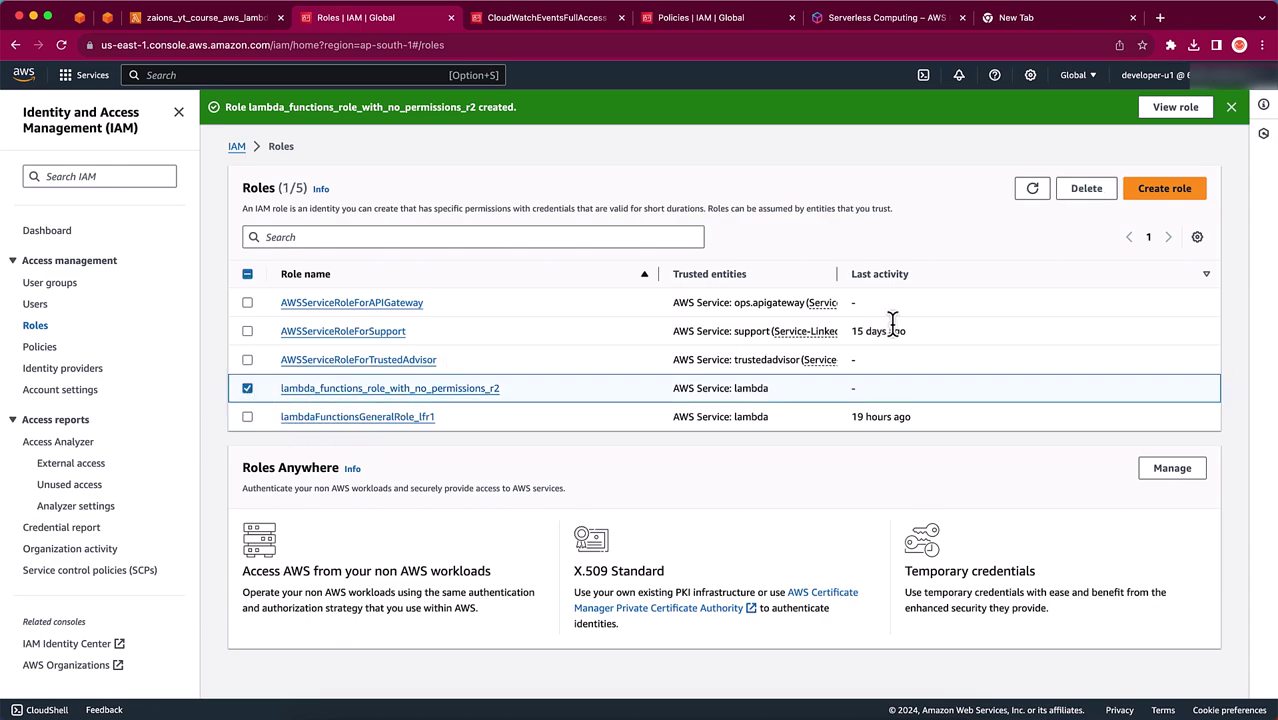
{"action": "left_click", "coordinate": [1089, 192]}
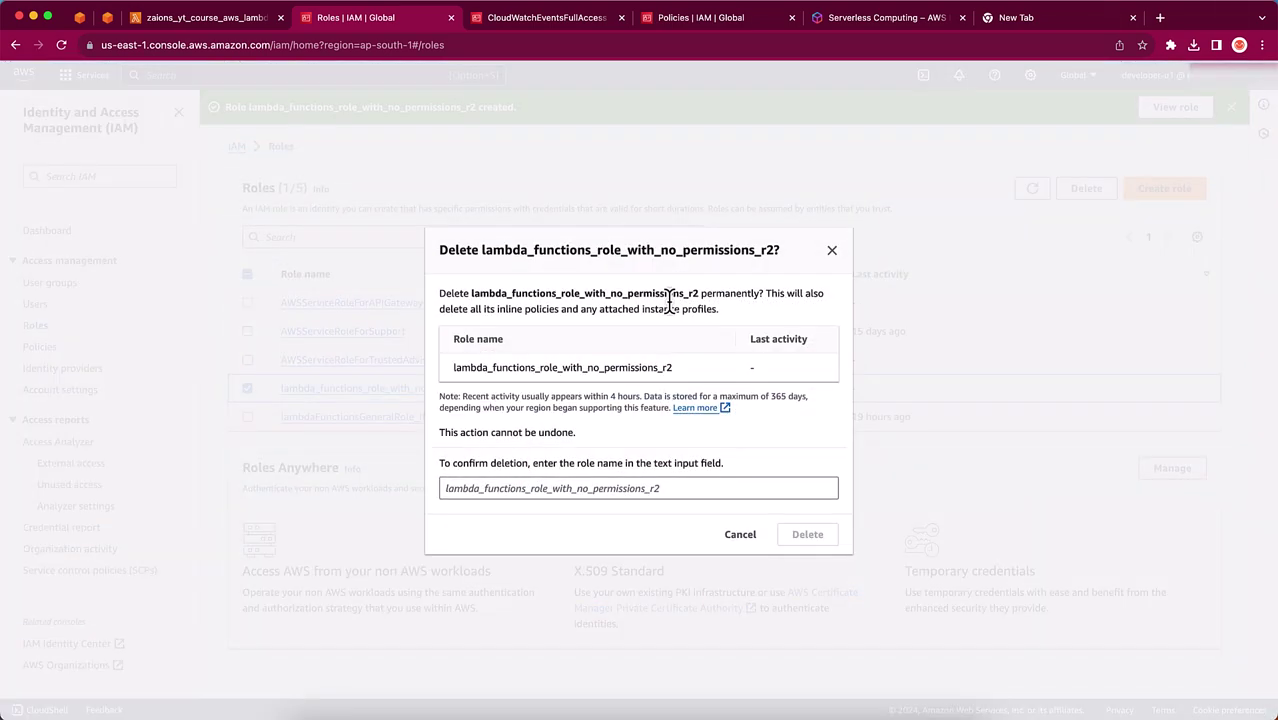
{"action": "double_click", "coordinate": [466, 369]}
{"action": "key", "text": "super+c"}
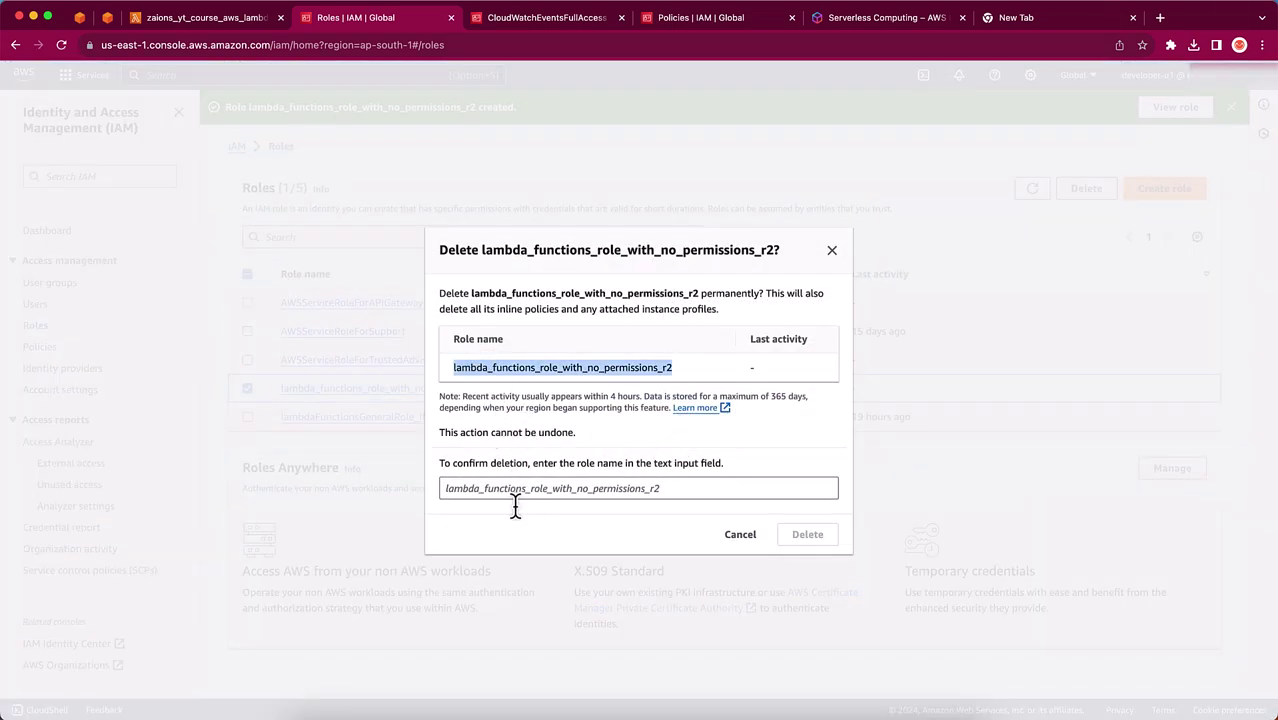
{"action": "left_click", "coordinate": [515, 496]}
{"action": "key", "text": "super+v"}
{"action": "left_click", "coordinate": [808, 536]}
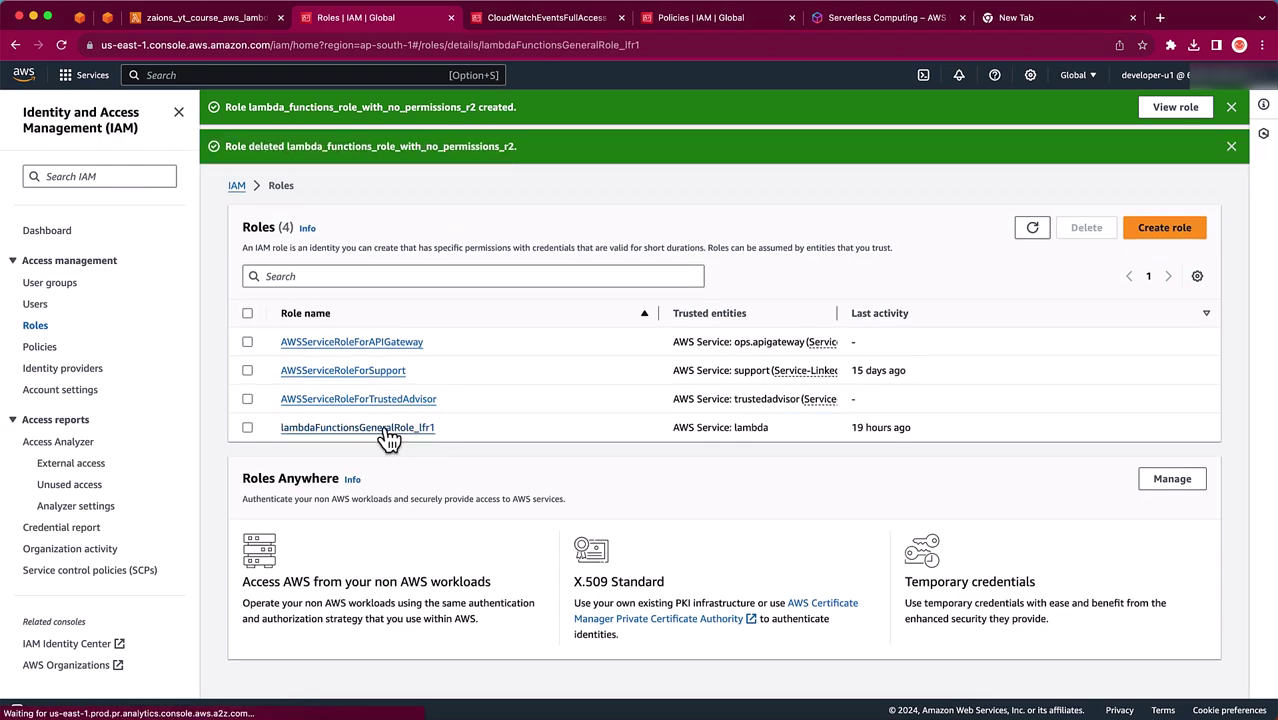
- Open the lambdaFunctionsGeneralRole_lfr1 role and expand its permissions boundary
{"action": "left_click", "coordinate": [387, 430]}
{"action": "scroll", "coordinate": [328, 371], "scroll_direction": "down", "scroll_amount": 4}
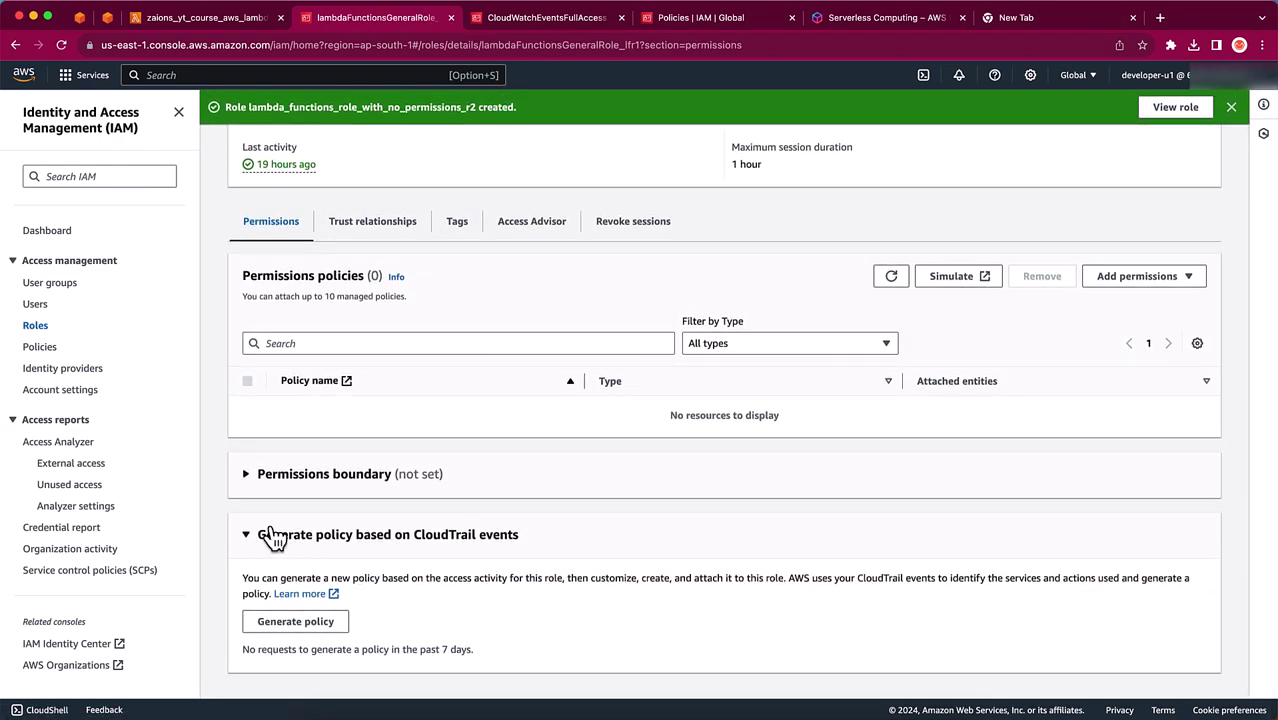
{"action": "left_click", "coordinate": [296, 477]}
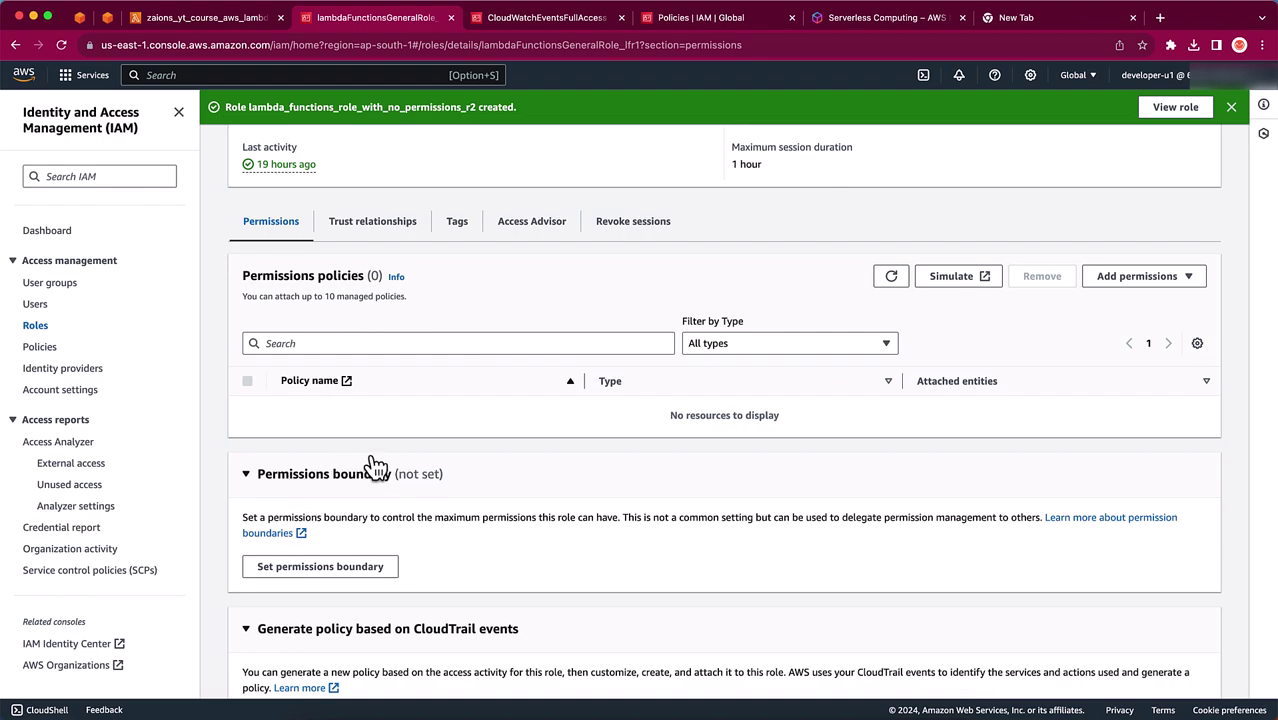
{"action": "scroll", "coordinate": [334, 517], "scroll_direction": "up", "scroll_amount": 3}
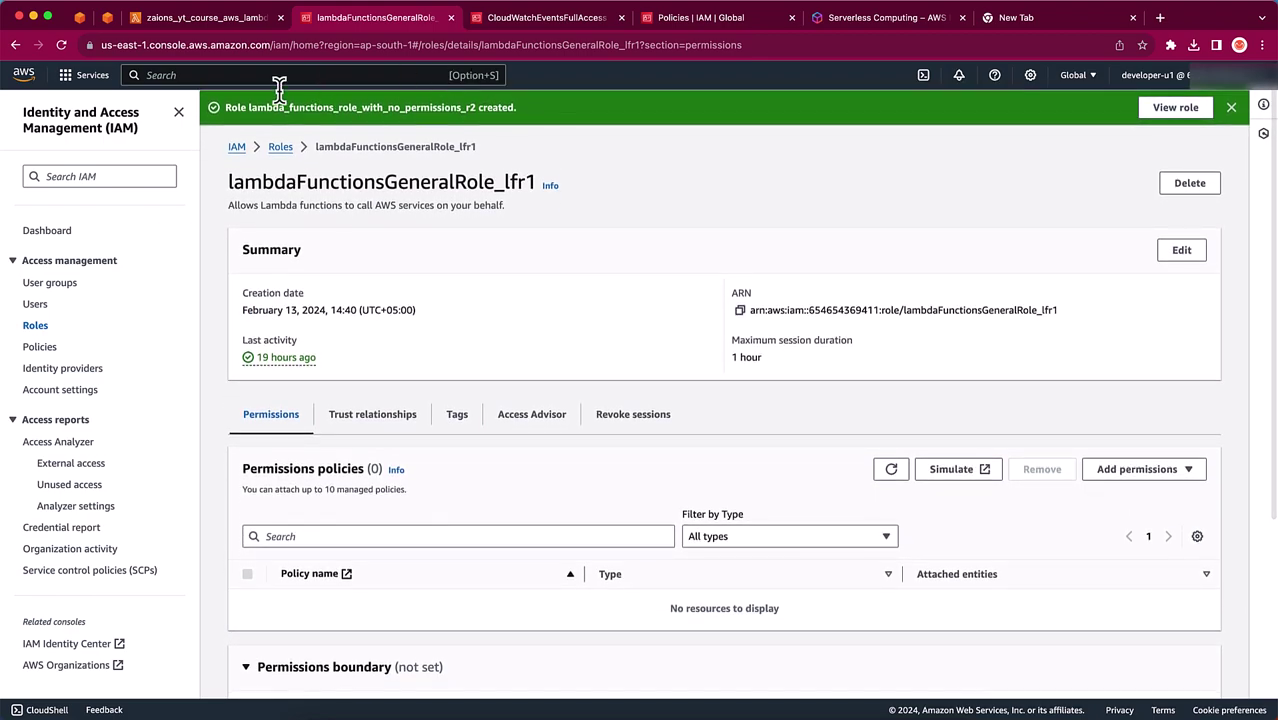
- Return to Lambda's function list and open zaions_yt_course_aws_lambda_f1
{"action": "left_click", "coordinate": [247, 20]}
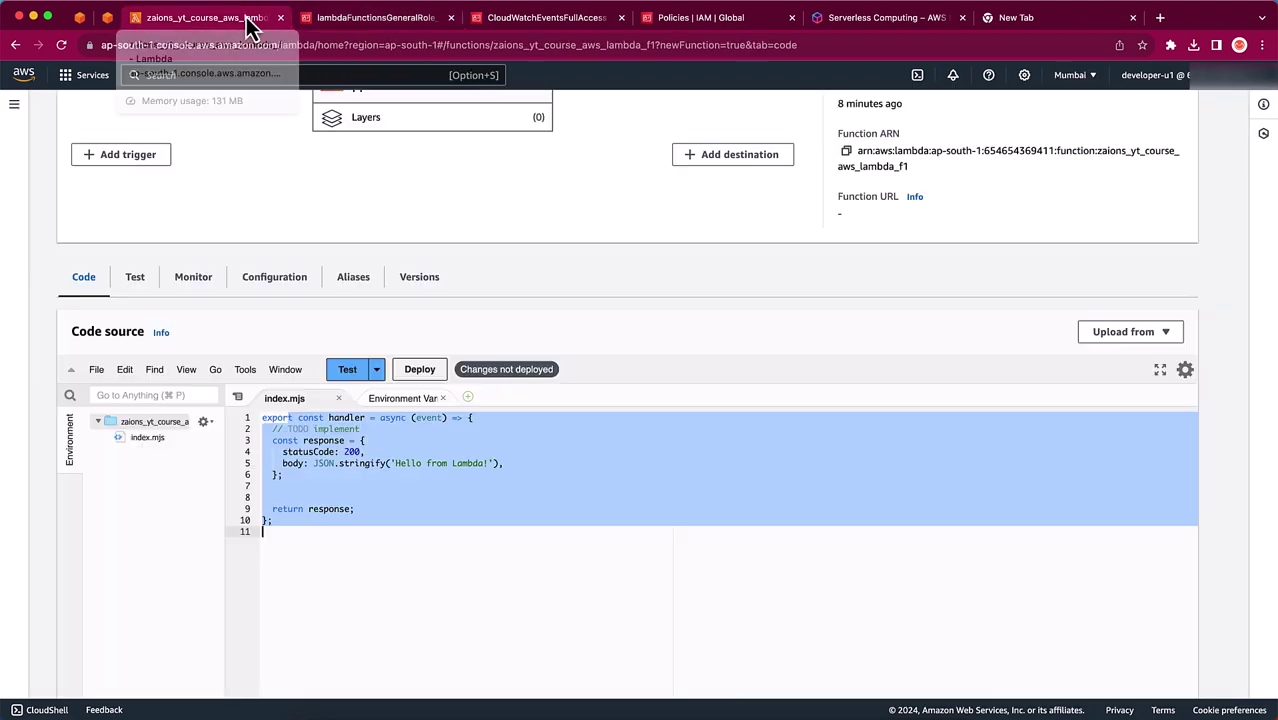
{"action": "scroll", "coordinate": [538, 303], "scroll_direction": "up", "scroll_amount": 3}
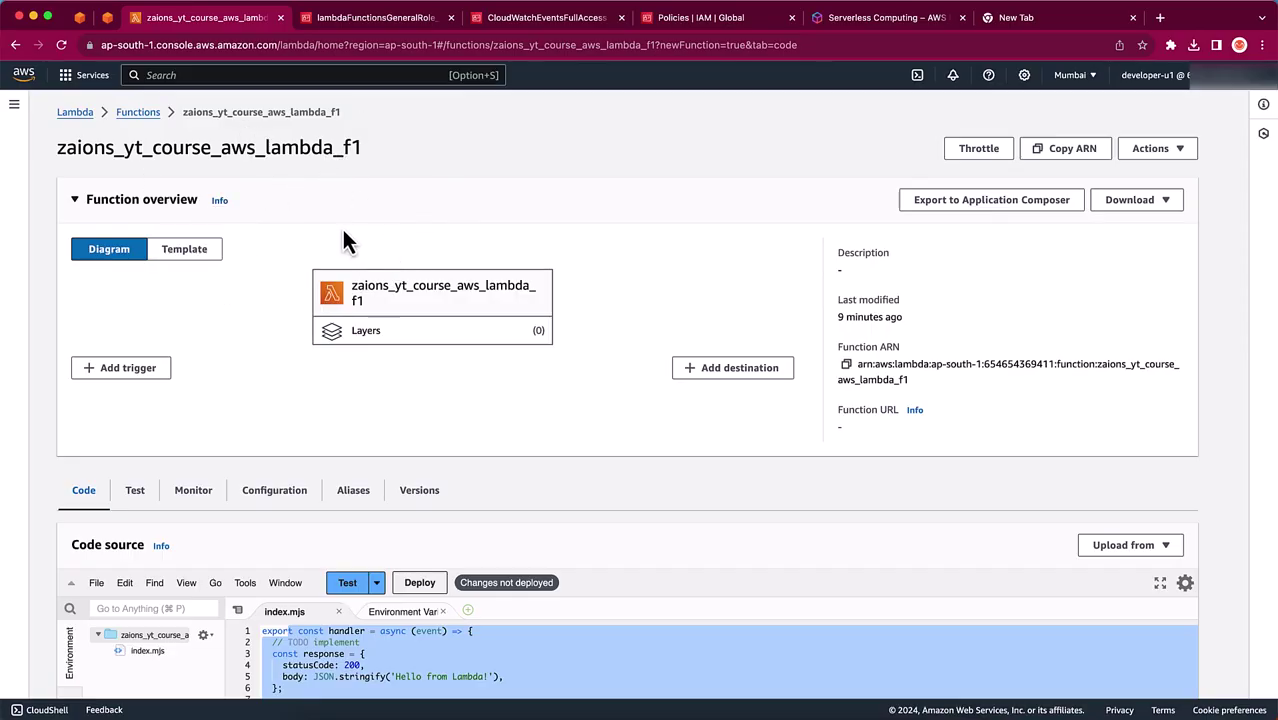
{"action": "left_click", "coordinate": [139, 113]}
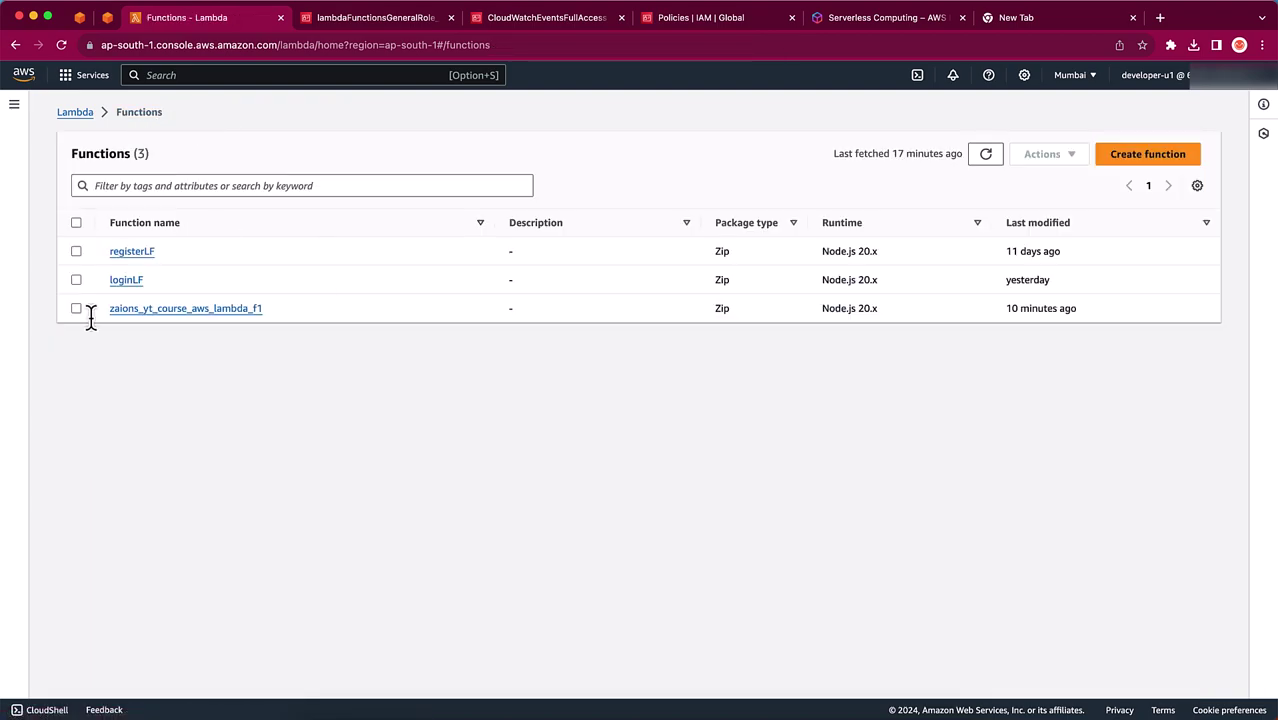
{"action": "left_click", "coordinate": [14, 105]}
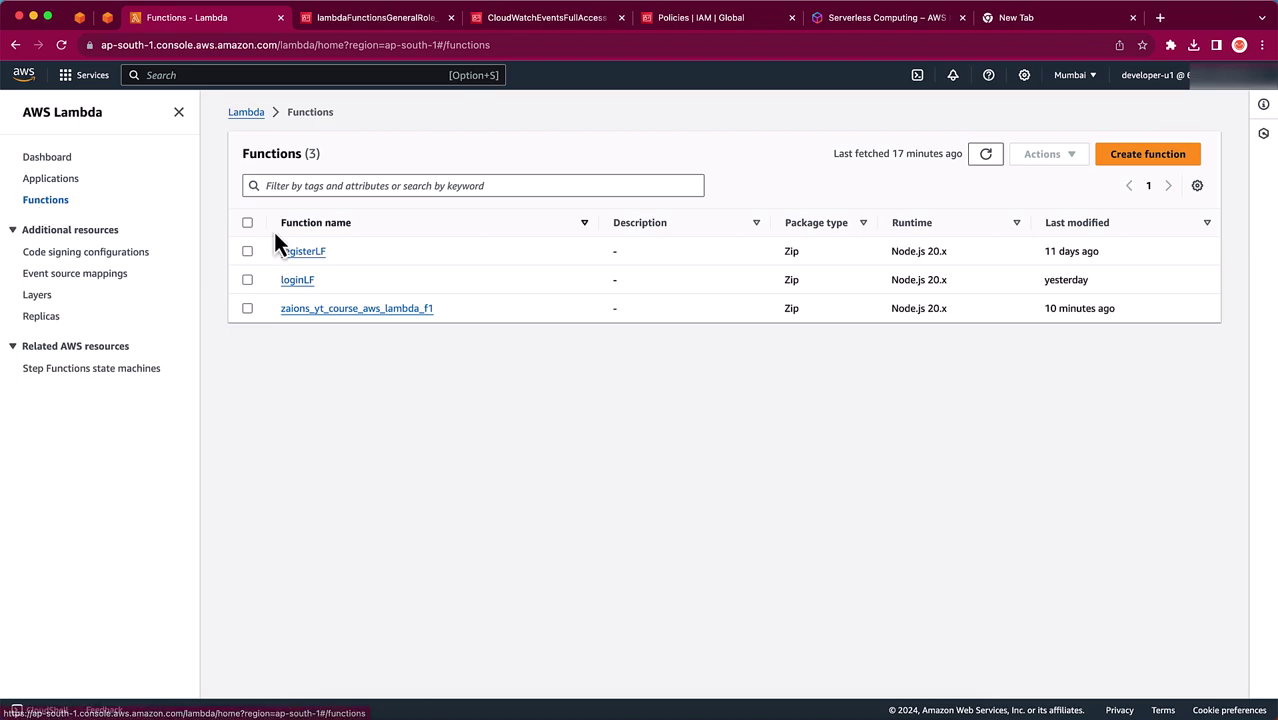
{"action": "left_click", "coordinate": [355, 310]}
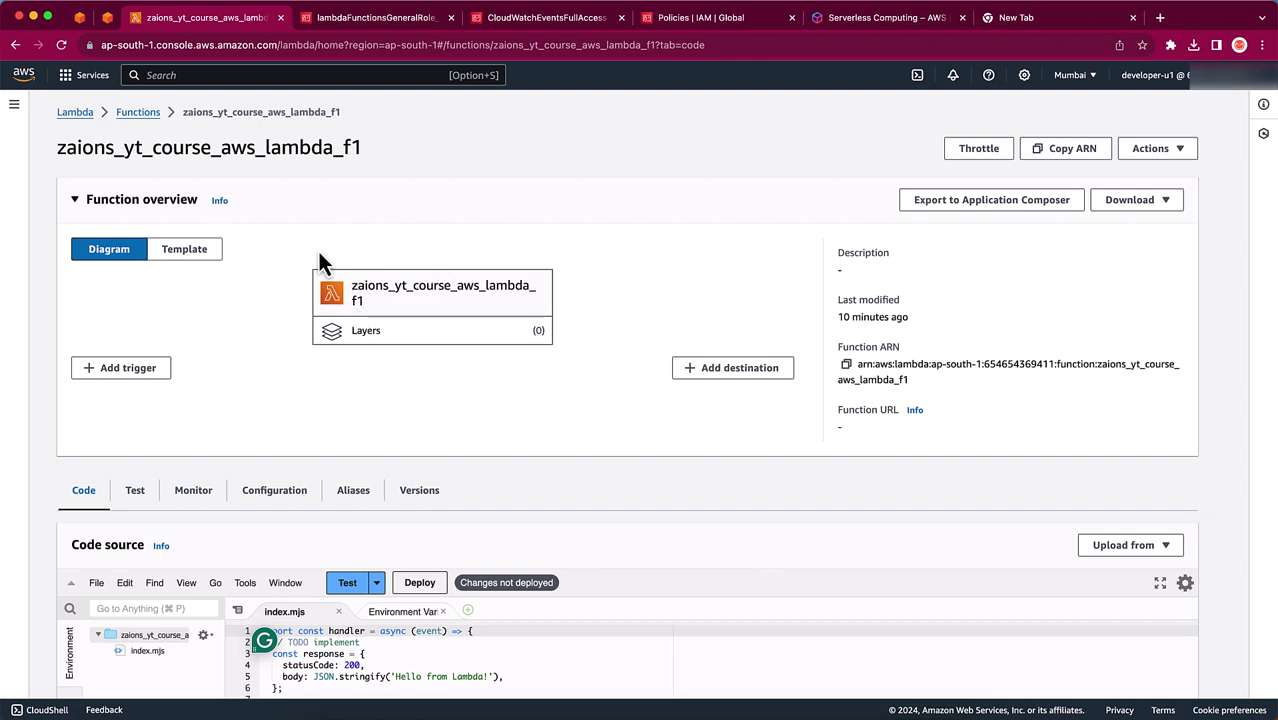
- Add ', ...otherParams' after event in the handler's parameter list
{"action": "scroll", "coordinate": [334, 355], "scroll_direction": "down", "scroll_amount": 5}
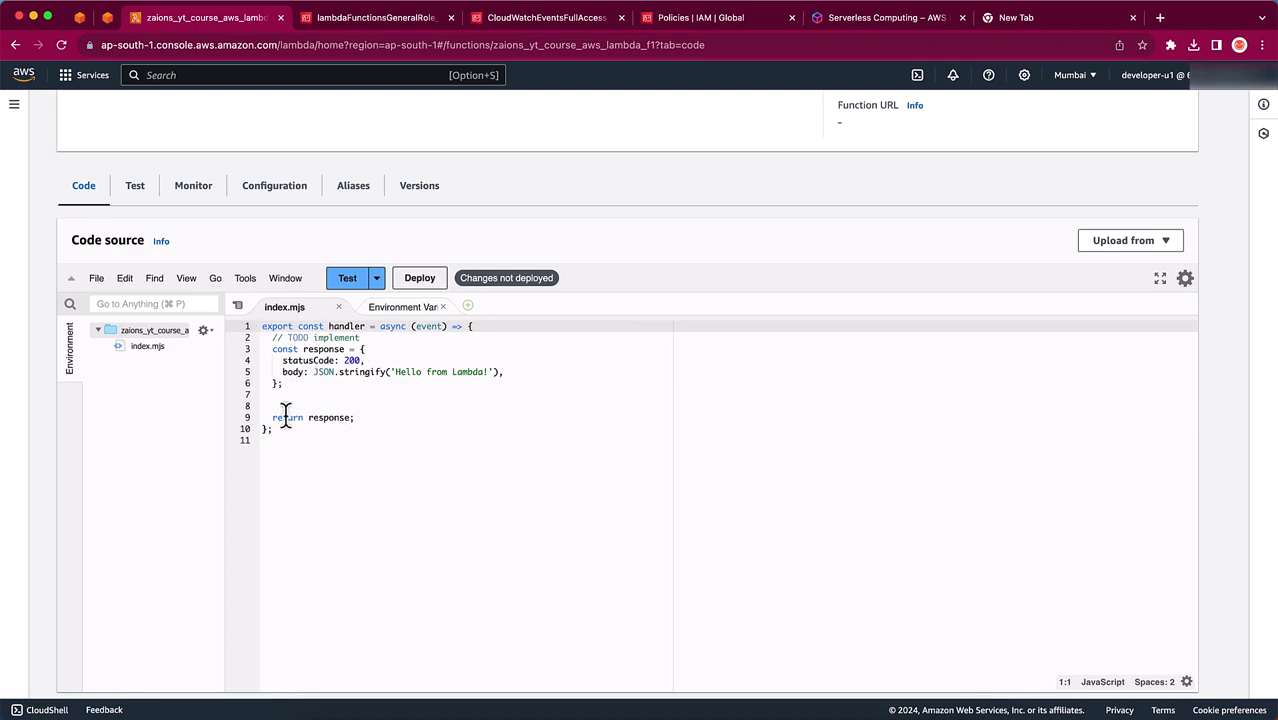
{"action": "double_click", "coordinate": [415, 328]}
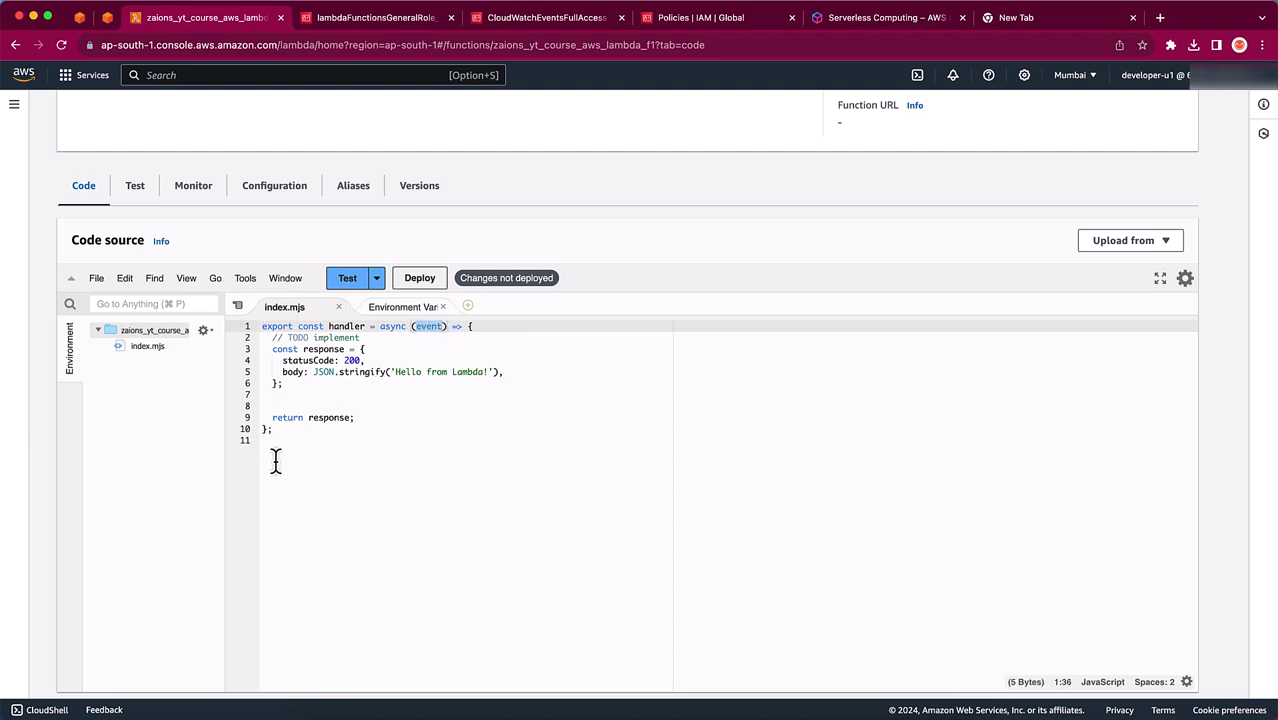
{"action": "left_click_drag", "start_coordinate": [303, 349], "coordinate": [262, 405]}
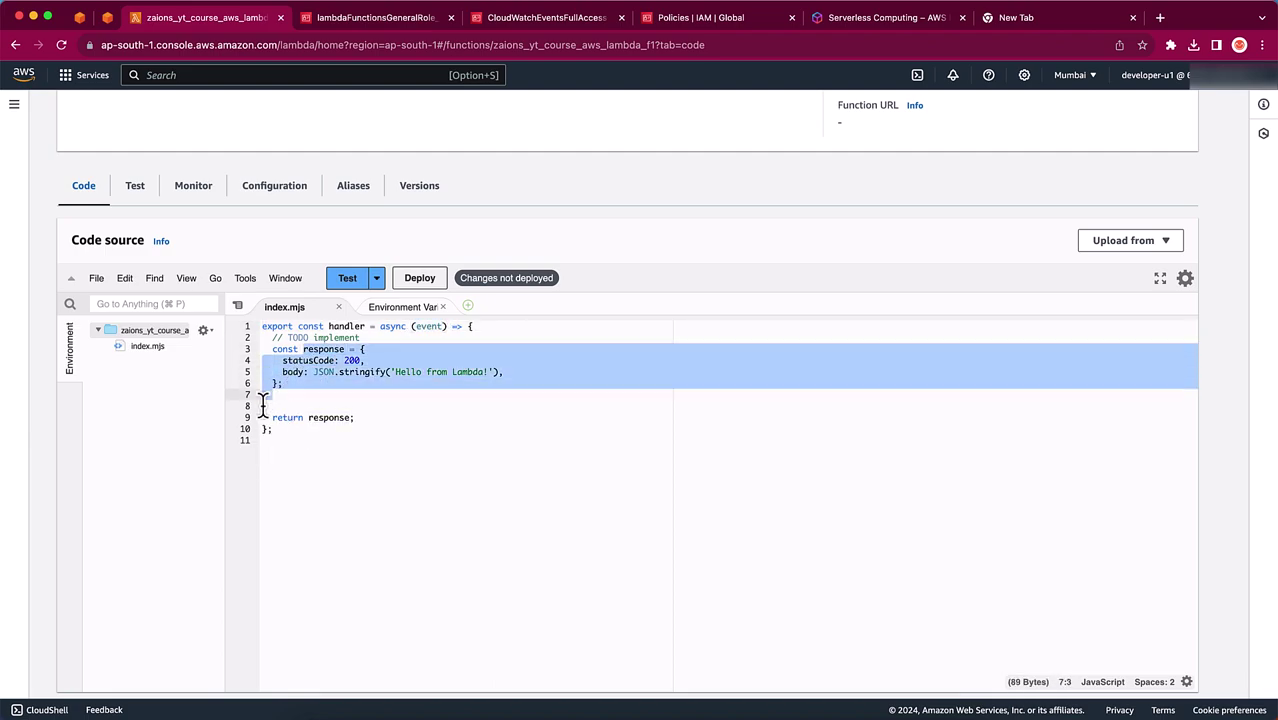
{"action": "left_click", "coordinate": [415, 334]}
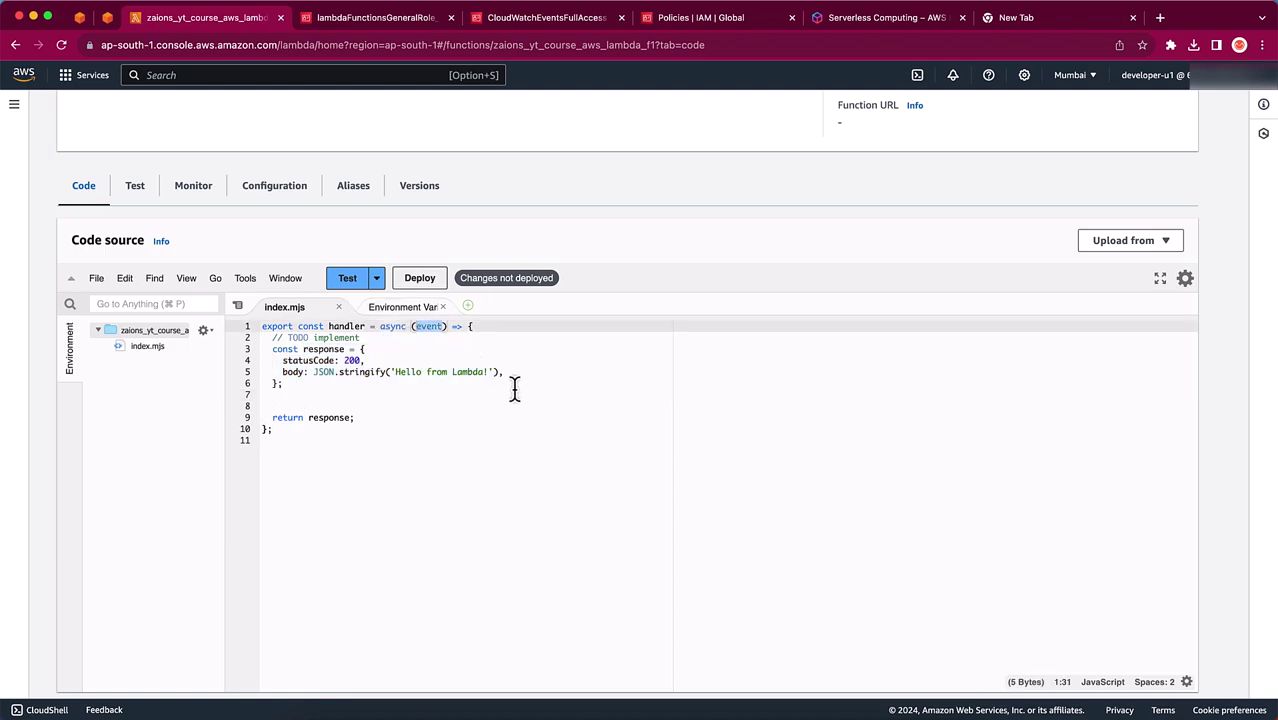
{"action": "left_click", "coordinate": [510, 372]}
{"action": "key", "text": "Return"}
{"action": "left_click", "coordinate": [440, 328]}
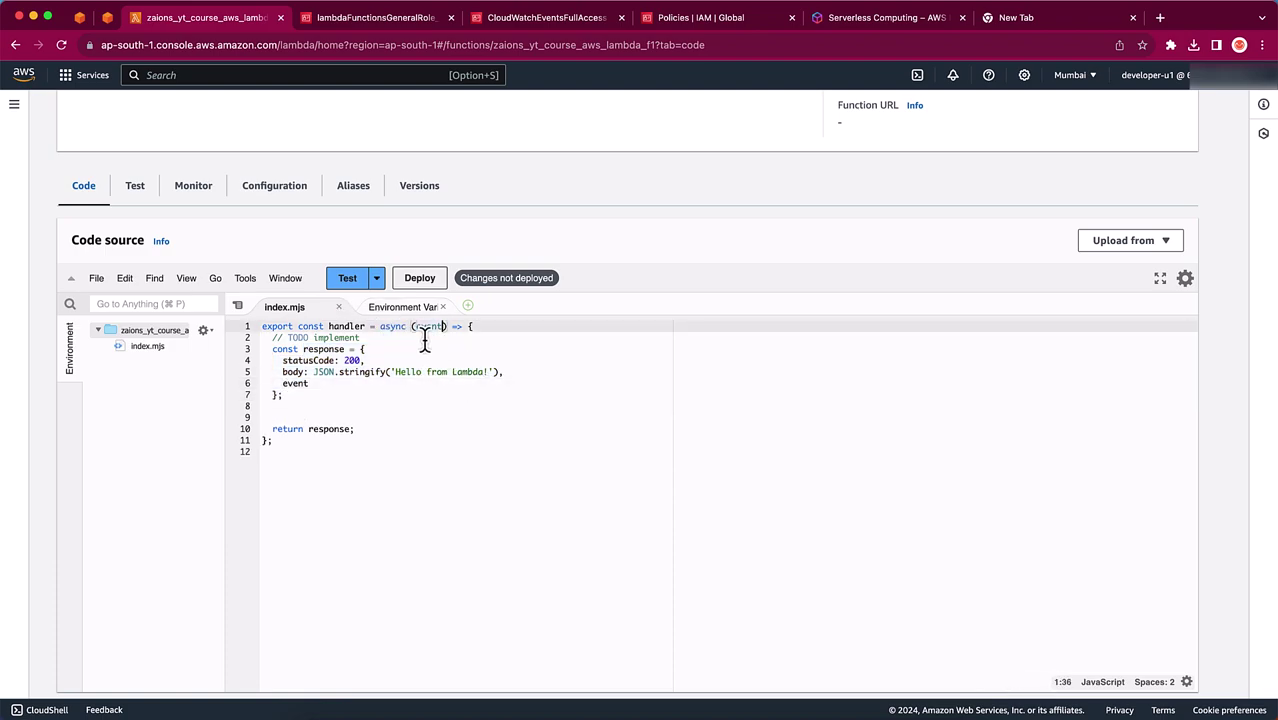
{"action": "type", "text": ", ..."}
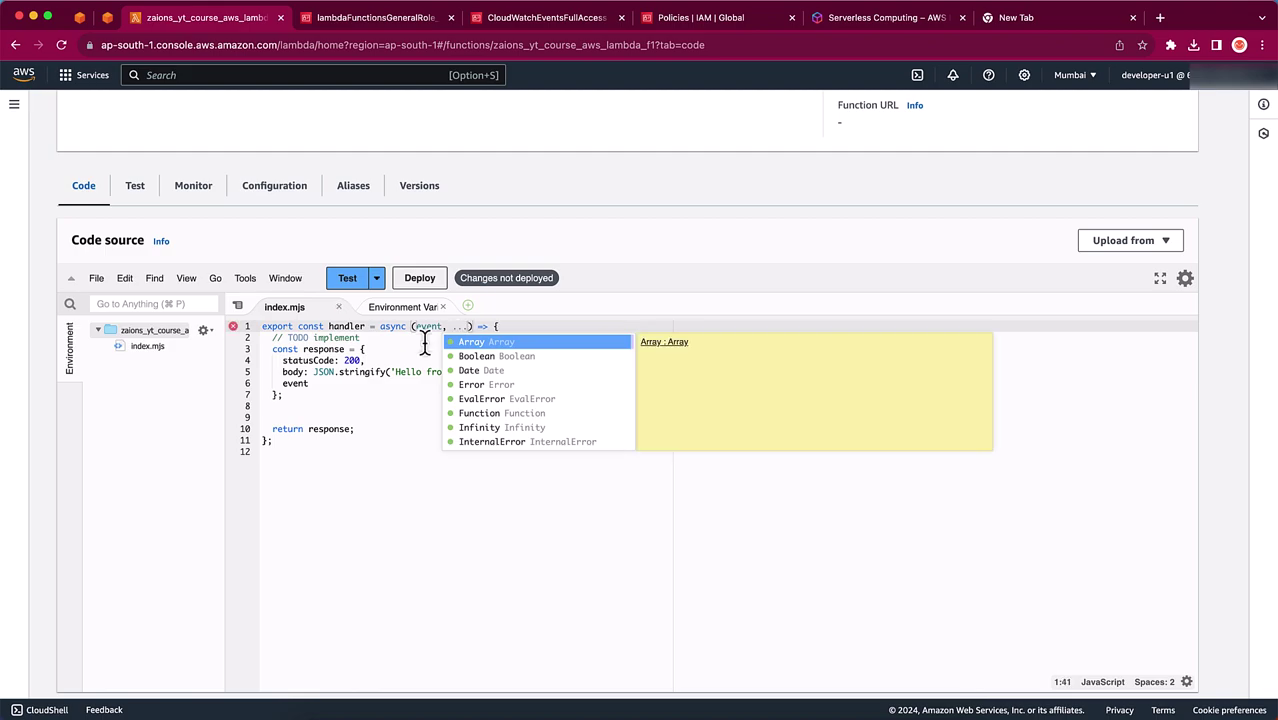
{"action": "type", "text": "otherP"}
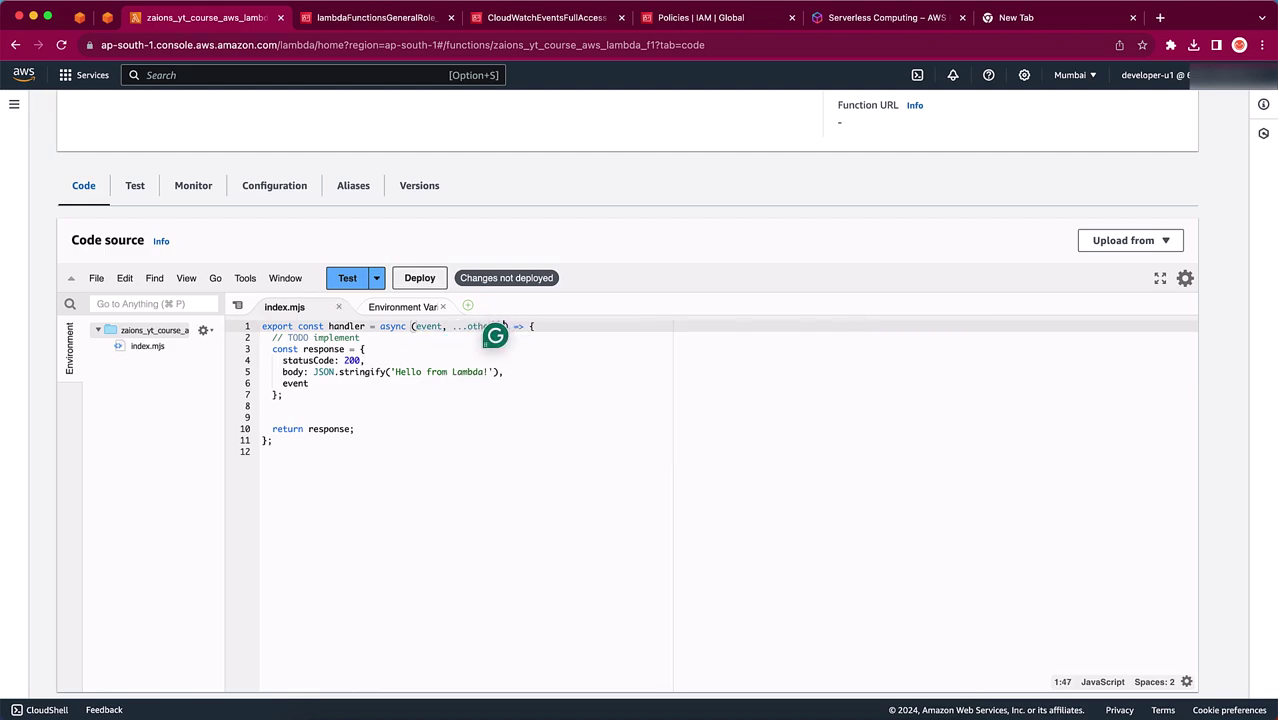
{"action": "type", "text": "arams"}
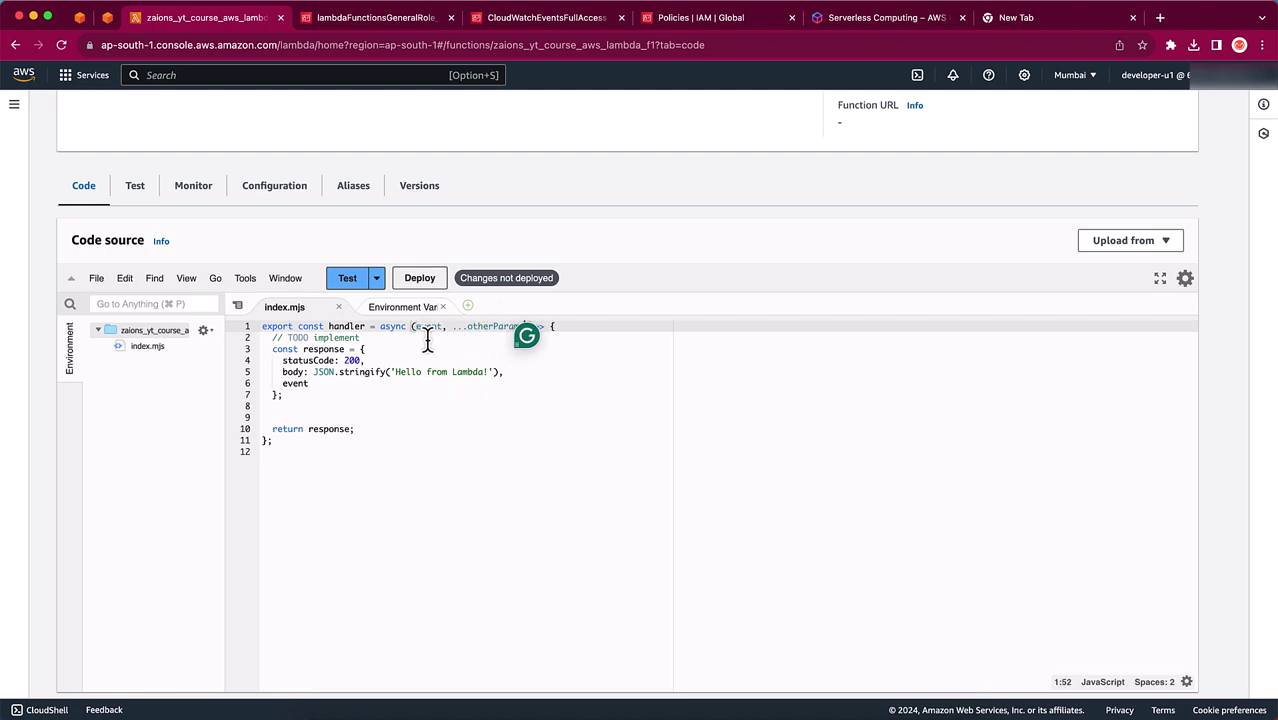
- Add event and otherParams to the response object, save index.mjs and deploy
{"action": "double_click", "coordinate": [470, 329]}
{"action": "key", "text": "super+c"}
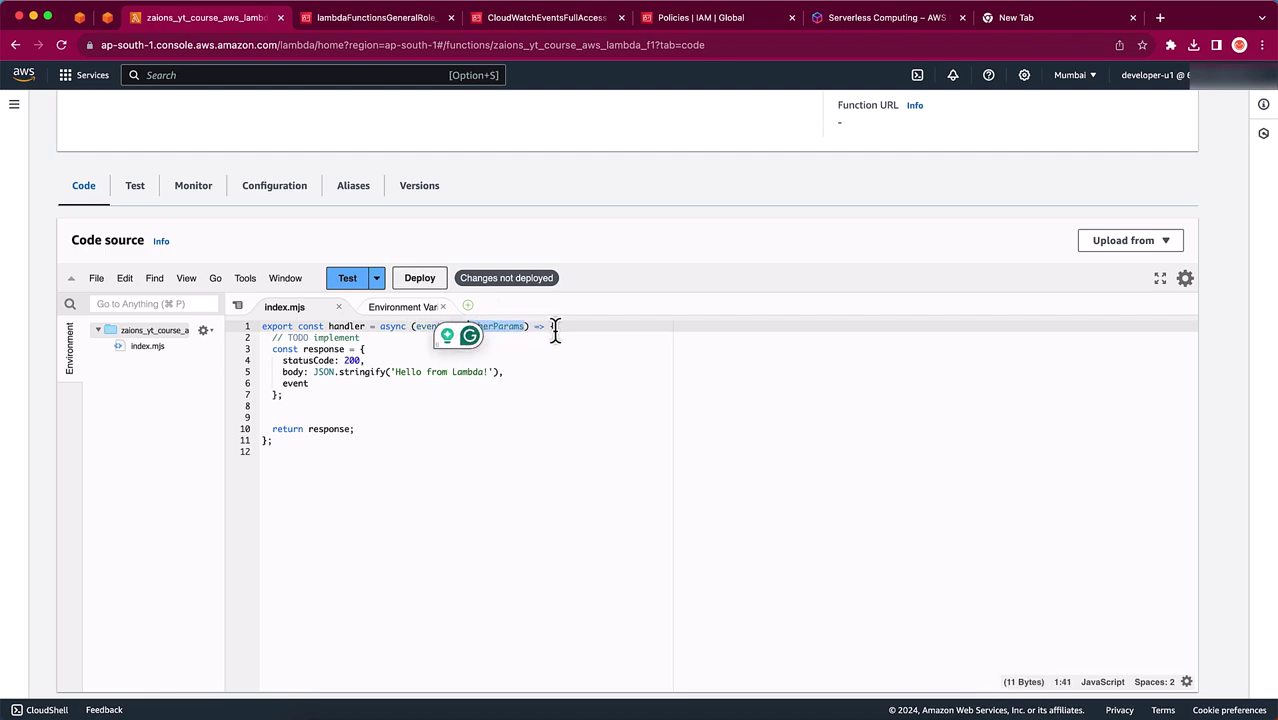
{"action": "left_click", "coordinate": [360, 386]}
{"action": "type", "text": ","}
{"action": "key", "text": "Return"}
{"action": "key", "text": "super+v"}
{"action": "key", "text": "super+s"}
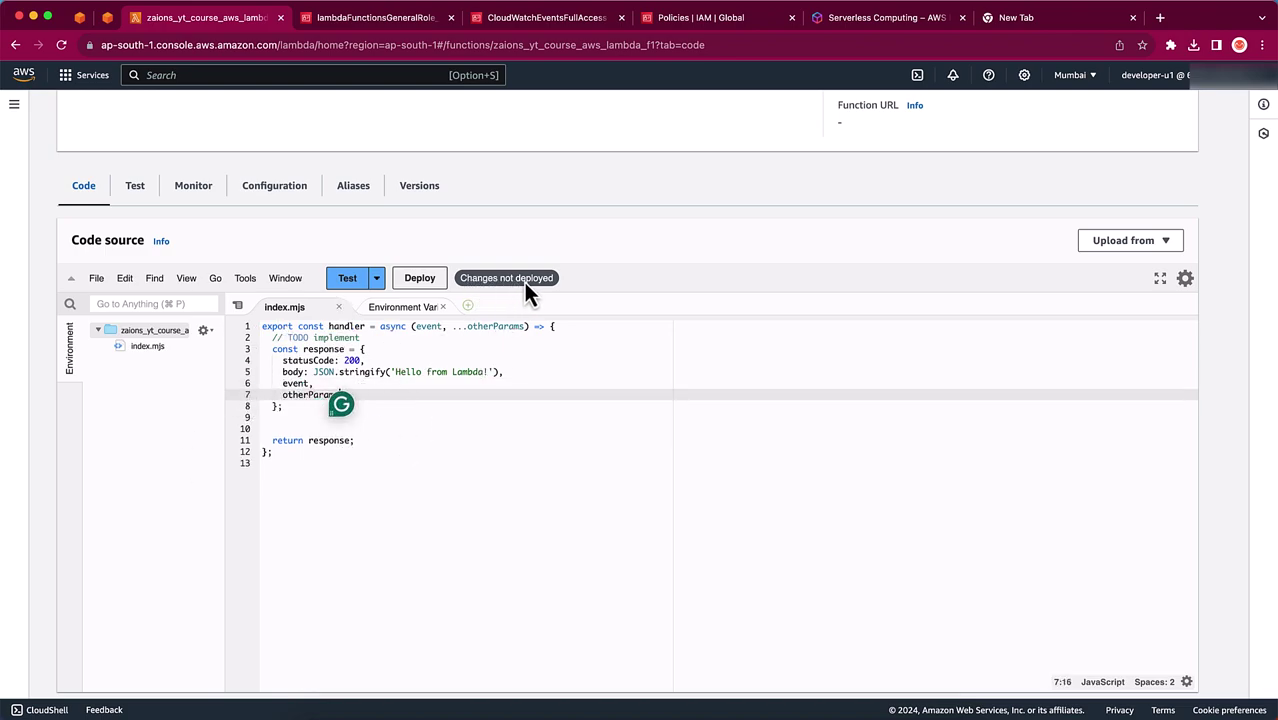
{"action": "left_click", "coordinate": [429, 278]}
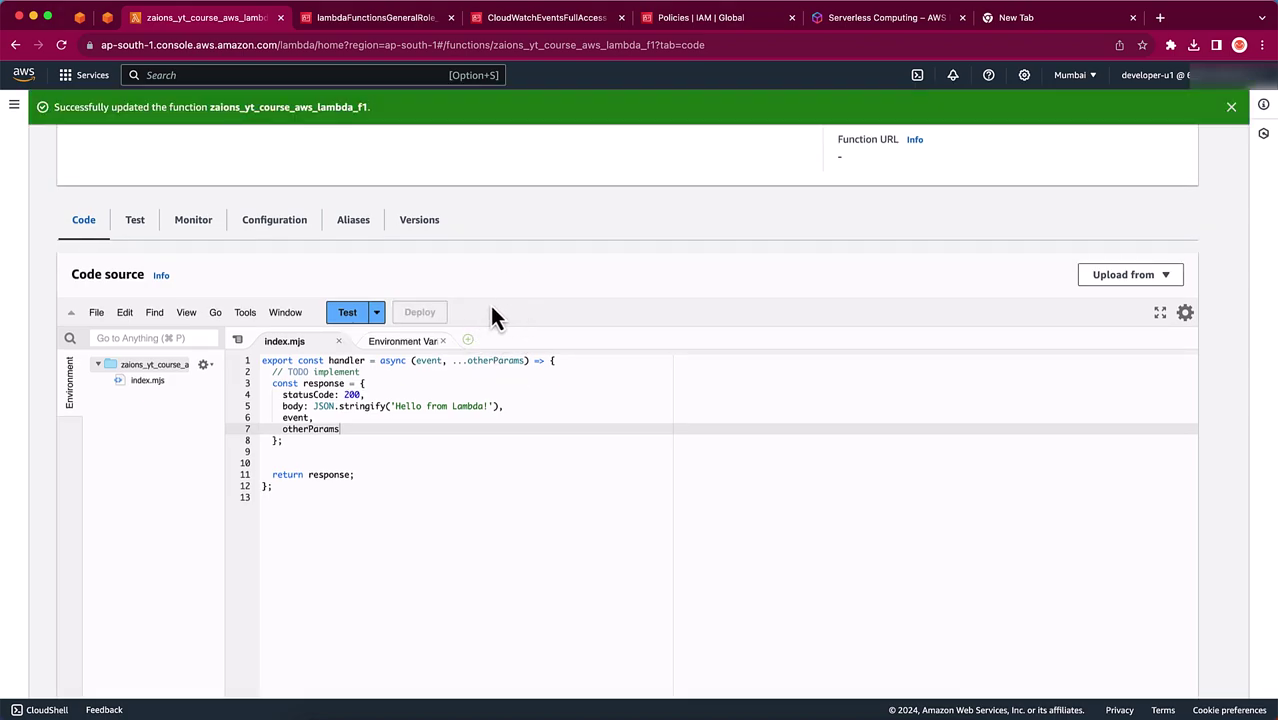
{"action": "left_click_drag", "start_coordinate": [264, 406], "coordinate": [290, 442]}
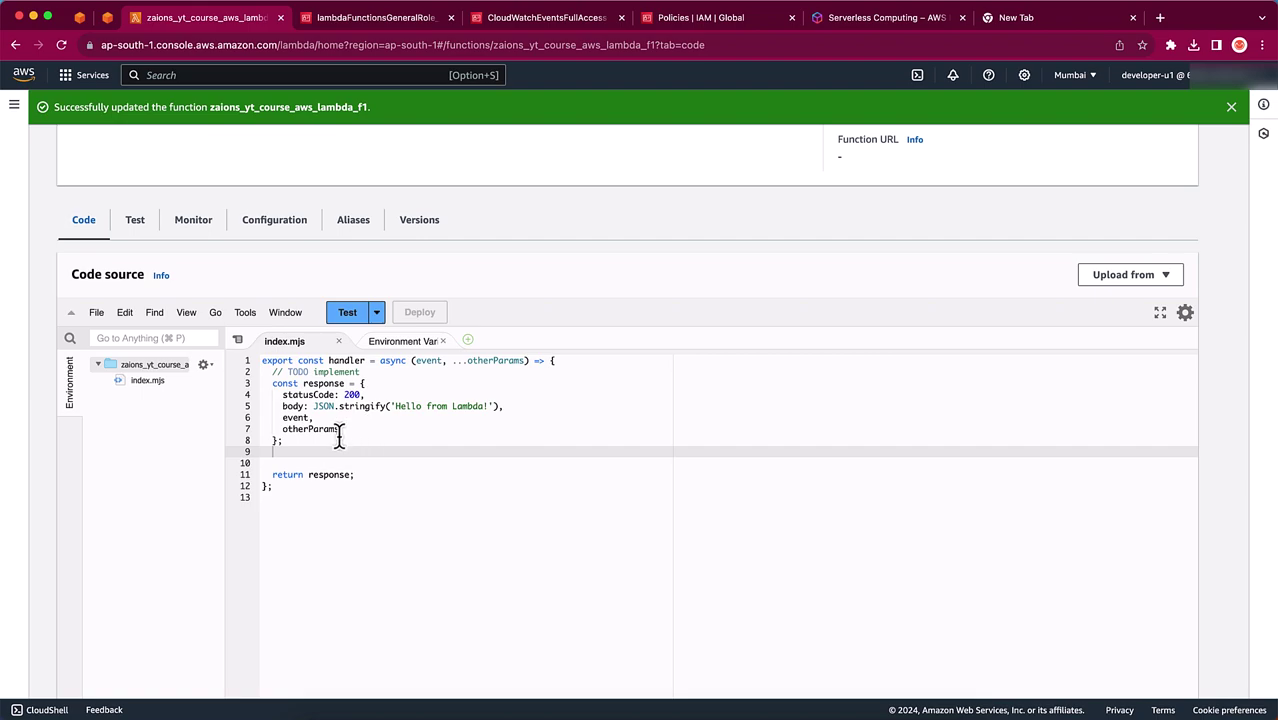
- Open and dismiss the test event configuration, then select the handler's event parameter
{"action": "left_click", "coordinate": [378, 318]}
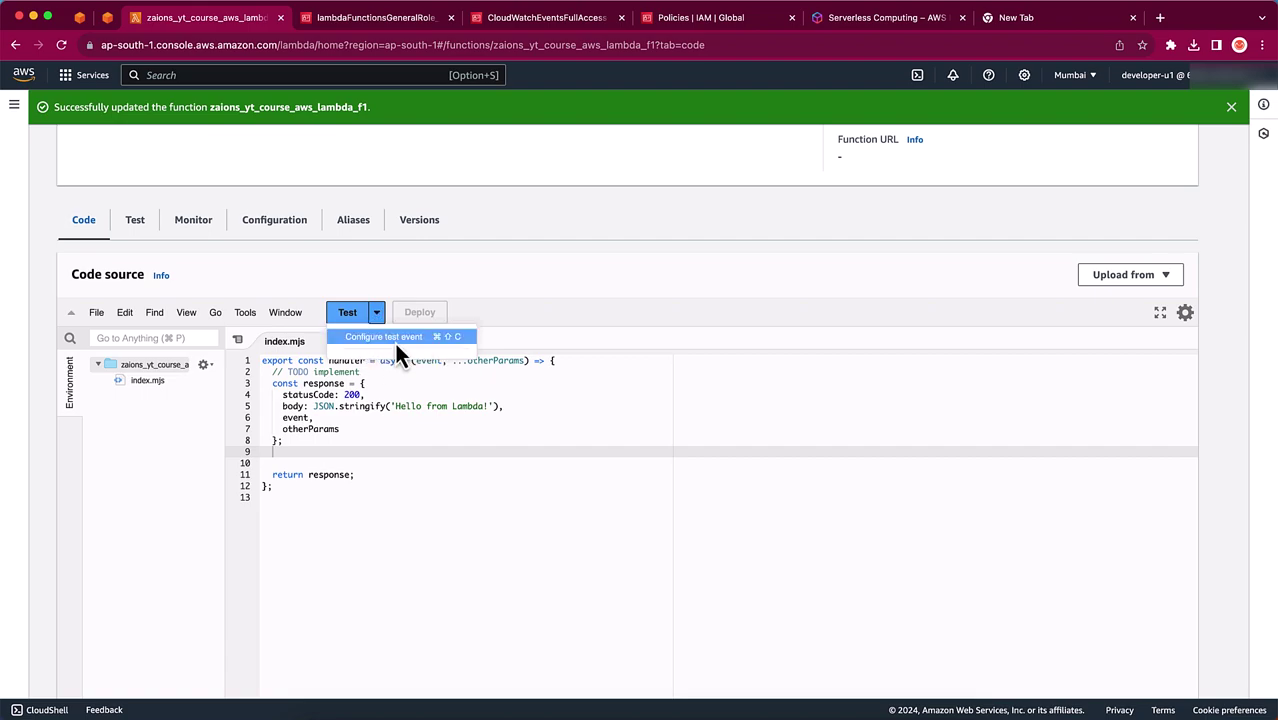
{"action": "left_click", "coordinate": [352, 318]}
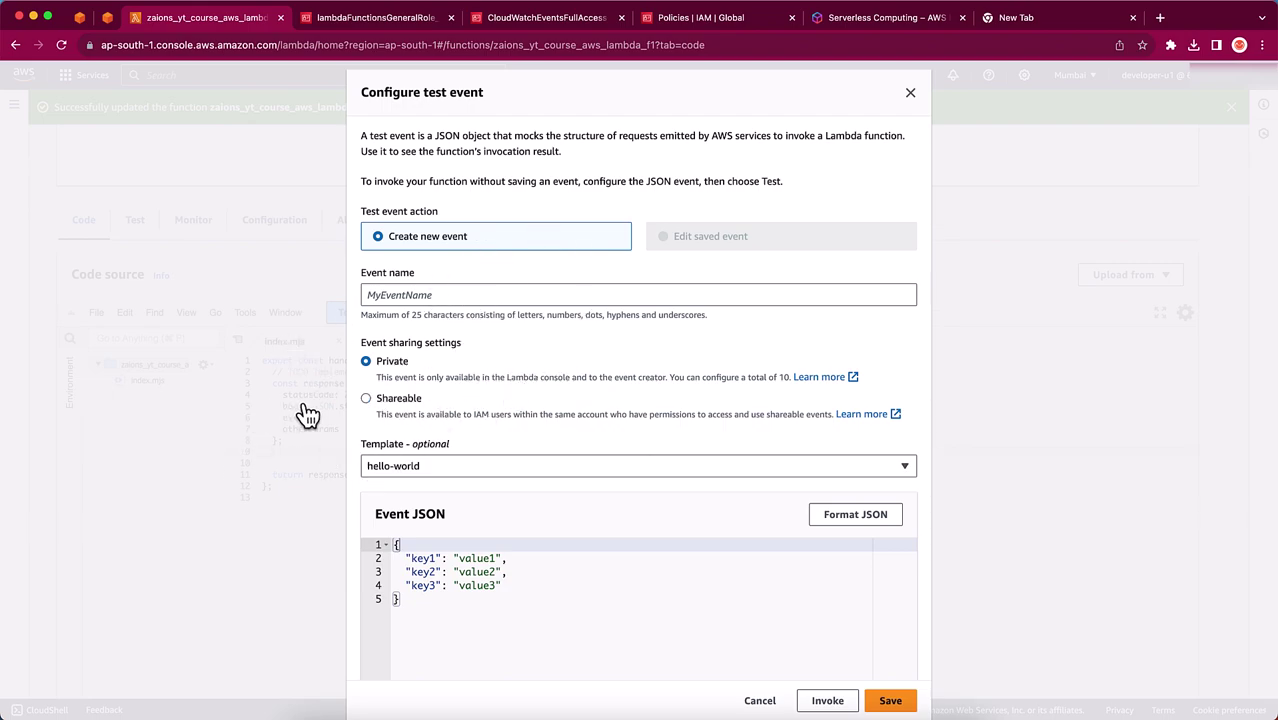
{"action": "left_click", "coordinate": [909, 93]}
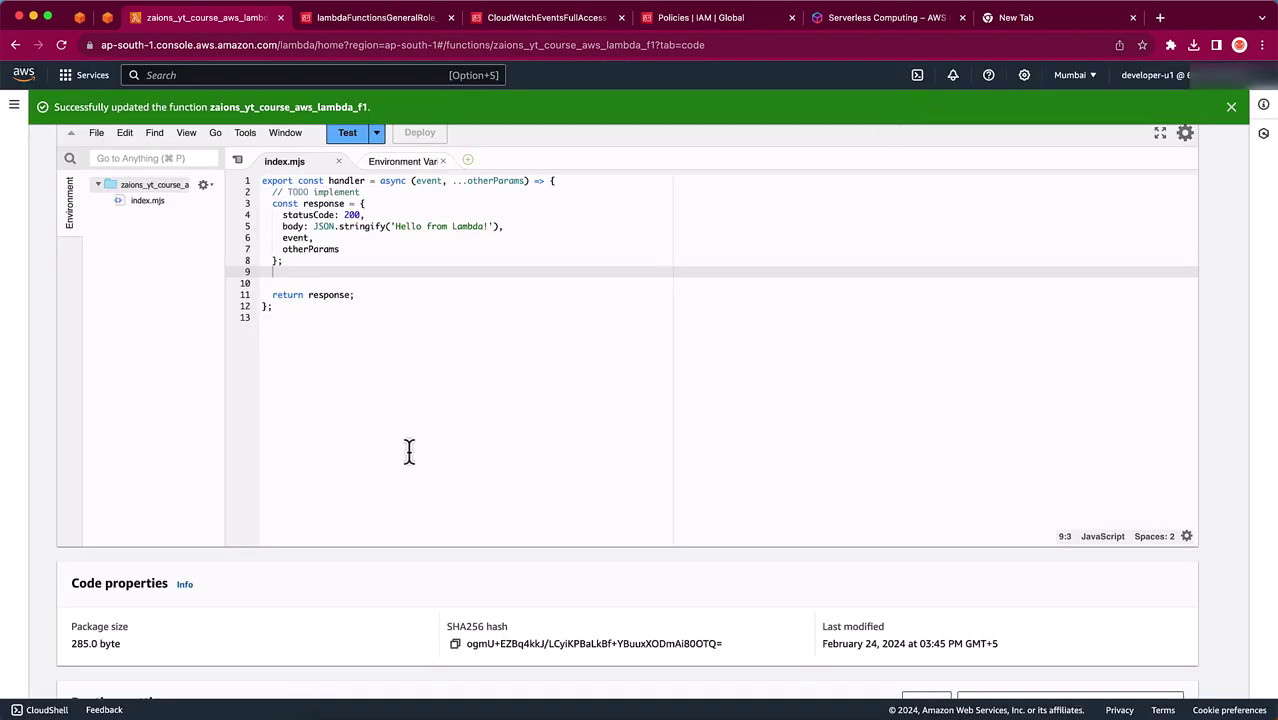
{"action": "left_click", "coordinate": [416, 184]}
{"action": "double_click", "coordinate": [416, 184]}
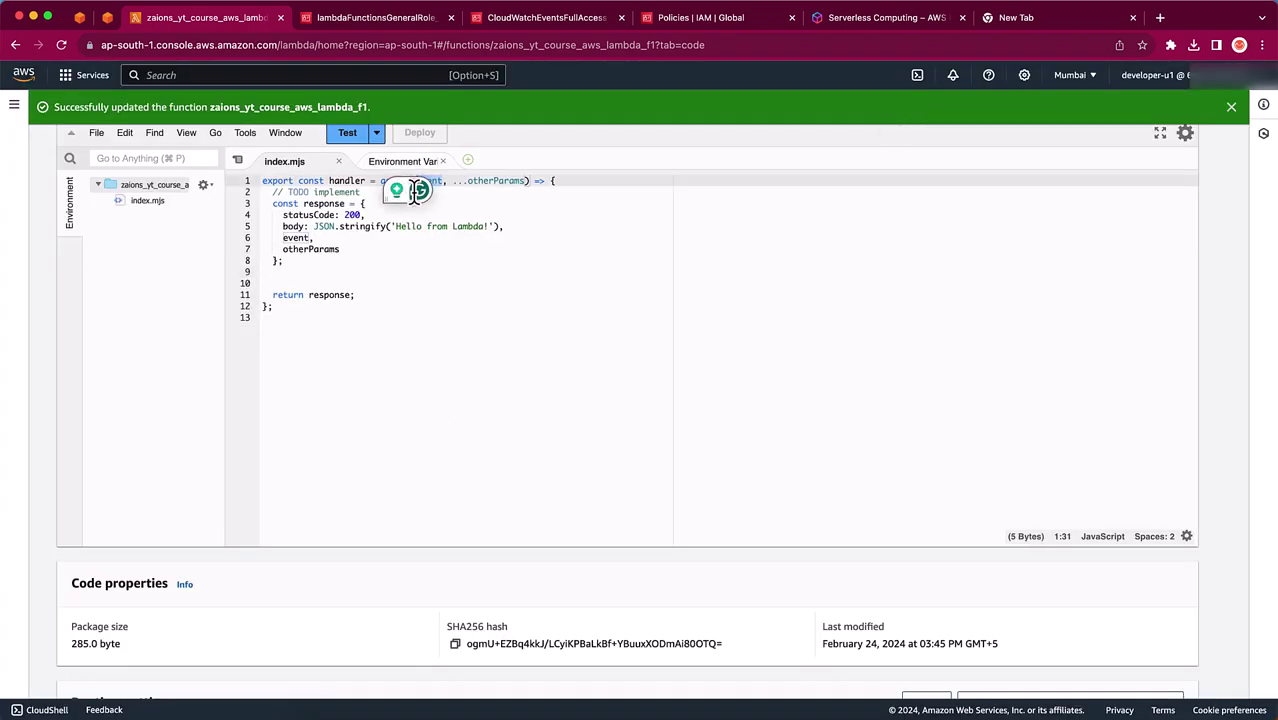
- Reopen the test event configuration and start typing the event name 'Te' before closing it
{"action": "left_click", "coordinate": [348, 136]}
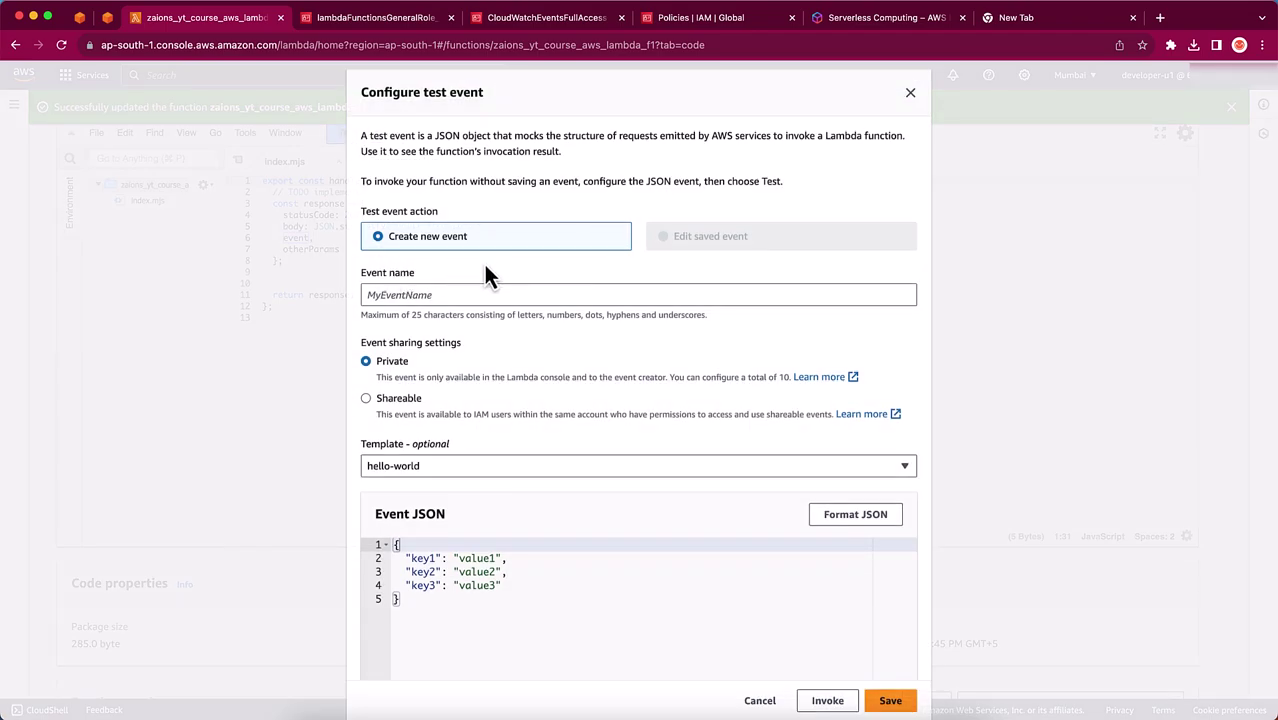
{"action": "left_click", "coordinate": [442, 296]}
{"action": "type", "text": "TestEvent1"}
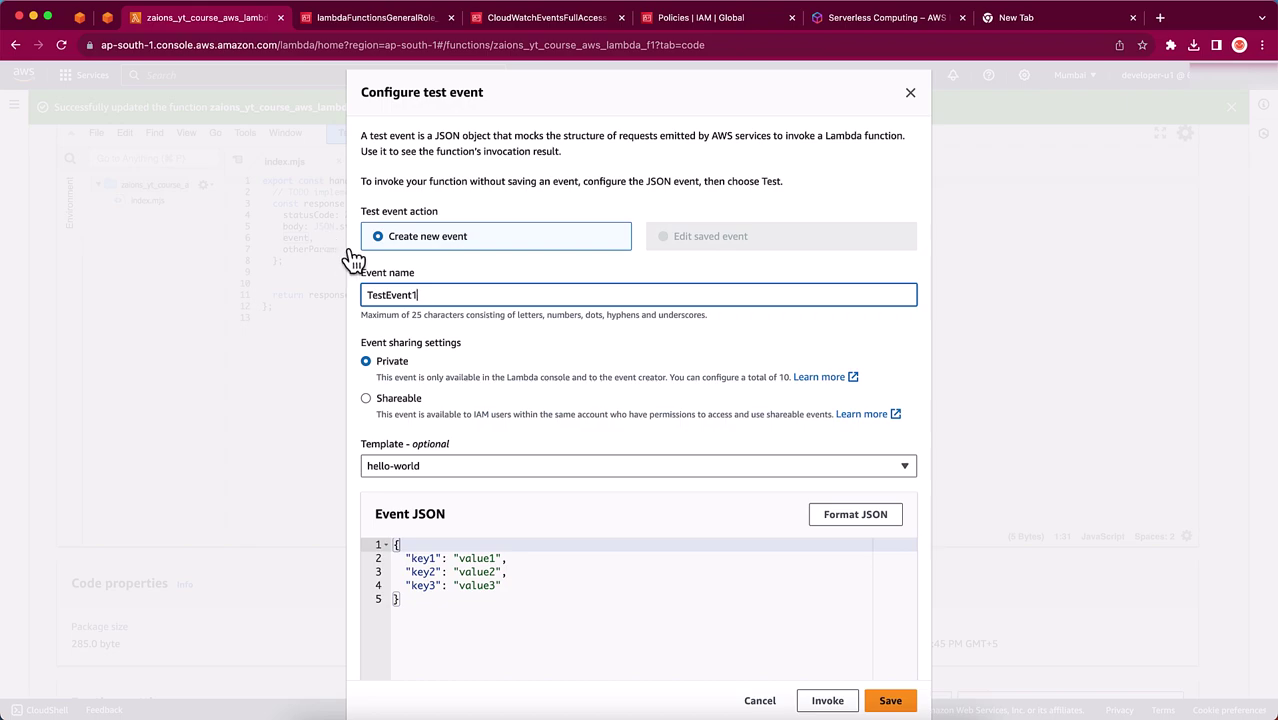
{"action": "left_click", "coordinate": [910, 92]}
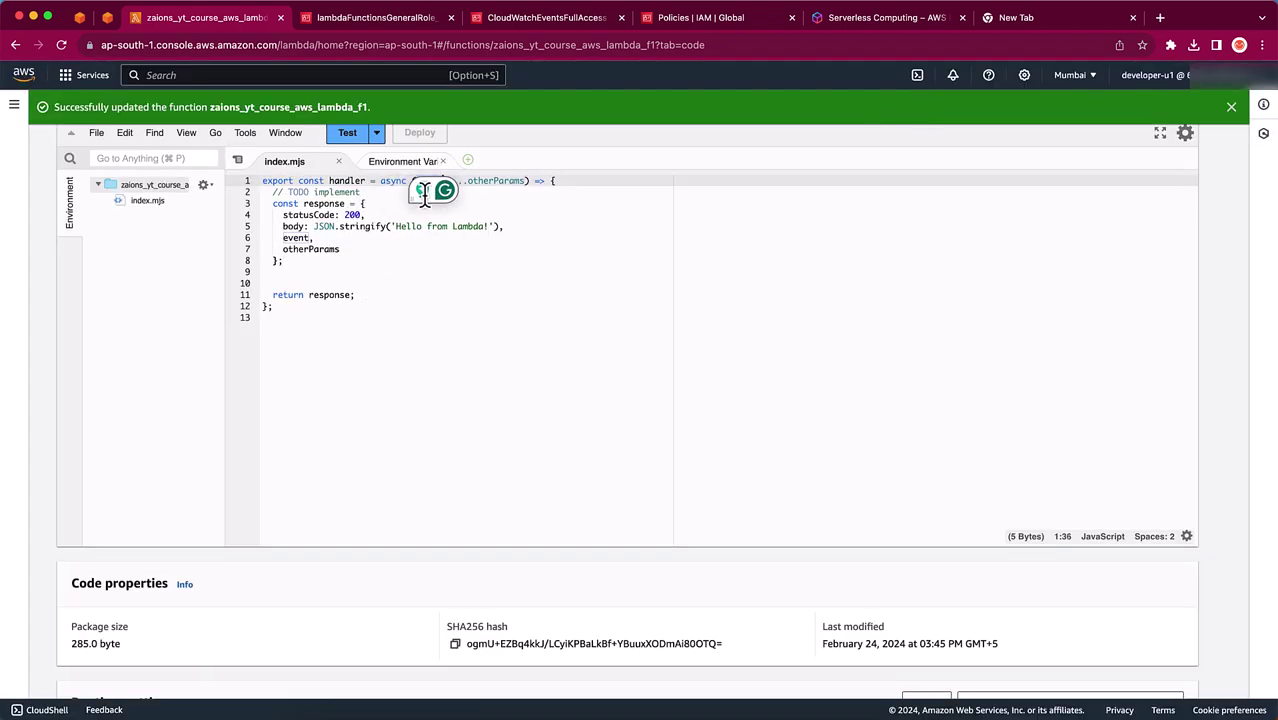
- Reopen the test event configuration and enter the event name TestEvent1
{"action": "left_click", "coordinate": [470, 238]}
{"action": "scroll", "coordinate": [414, 368], "scroll_direction": "up", "scroll_amount": 3}
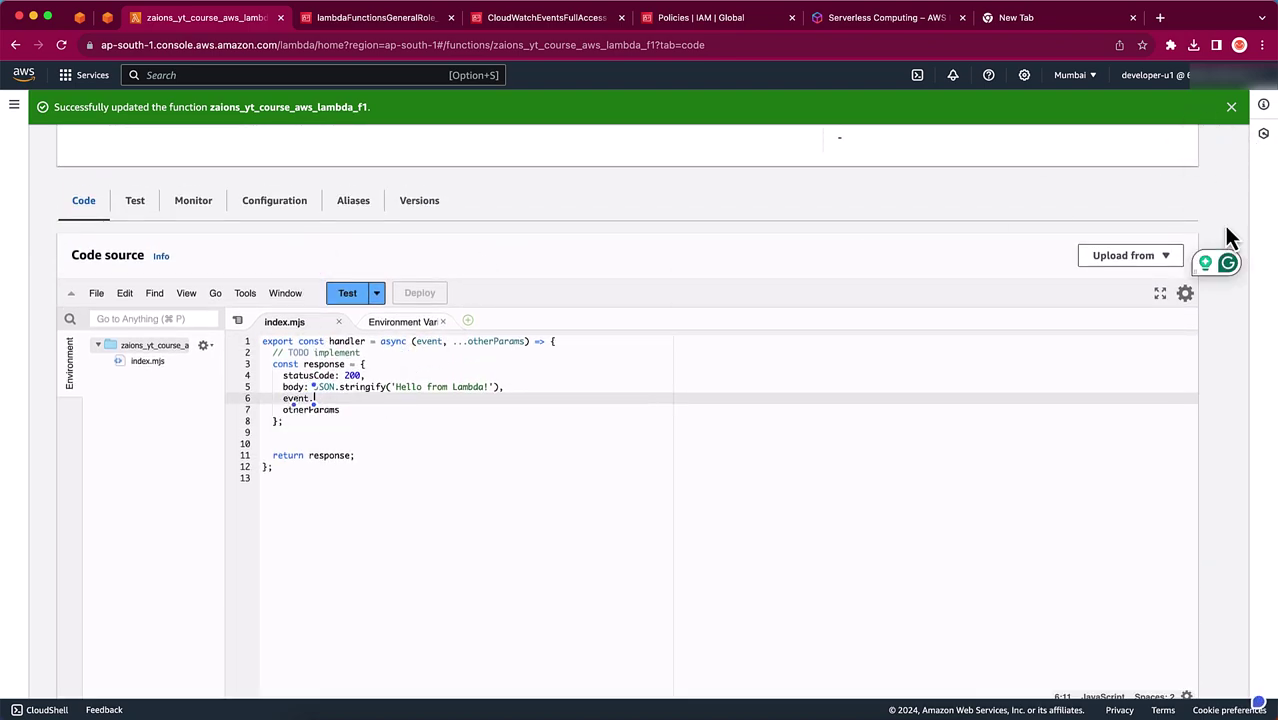
{"action": "double_click", "coordinate": [422, 342]}
{"action": "left_click", "coordinate": [350, 296]}
{"action": "left_click", "coordinate": [424, 300]}
{"action": "type", "text": "TestEvent1"}
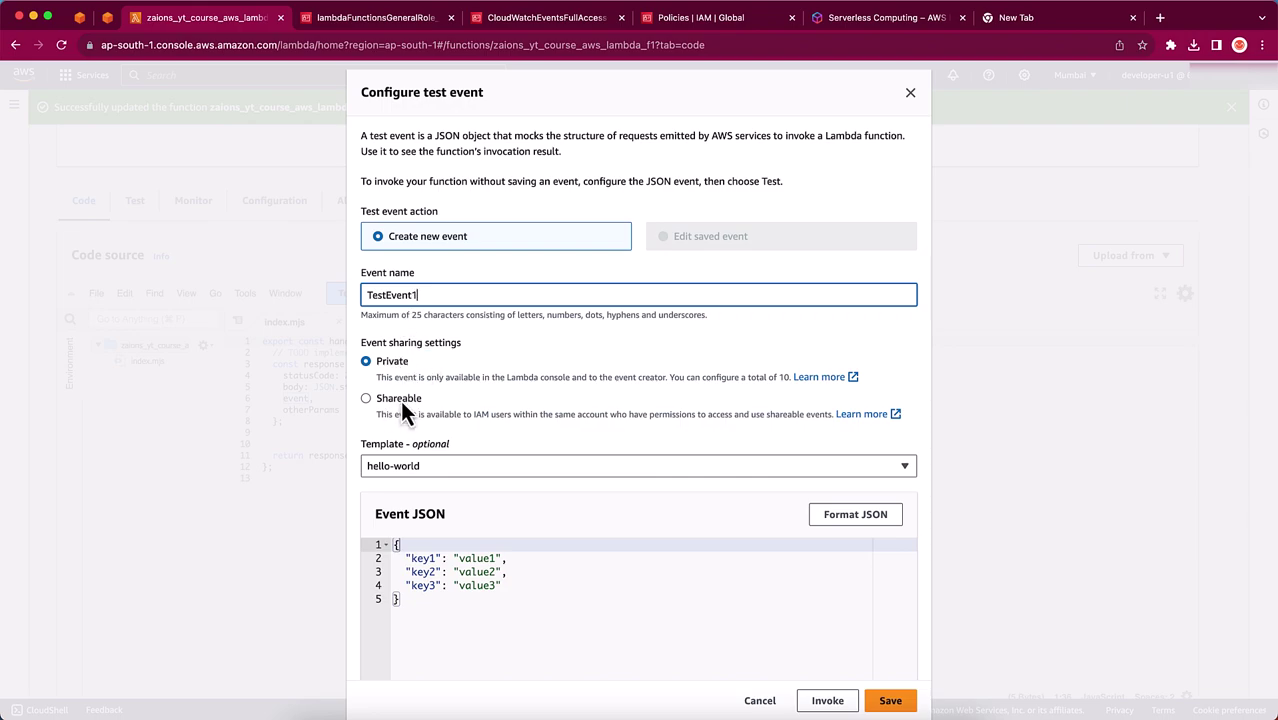
- Load the Alexa Intent MyColorIs template, then clear its event JSON
{"action": "scroll", "coordinate": [405, 463], "scroll_direction": "down", "scroll_amount": 3}
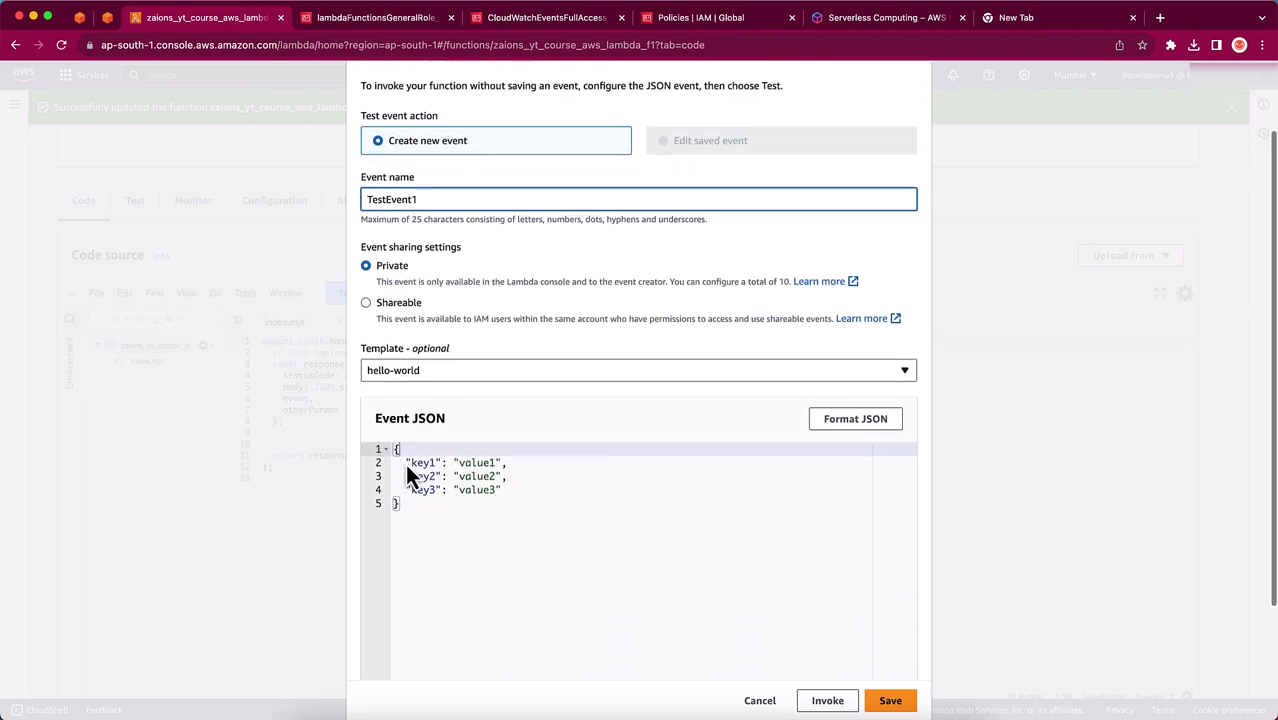
{"action": "left_click", "coordinate": [420, 358]}
{"action": "scroll", "coordinate": [428, 540], "scroll_direction": "down", "scroll_amount": 10}
{"action": "scroll", "coordinate": [428, 564], "scroll_direction": "up", "scroll_amount": 10}
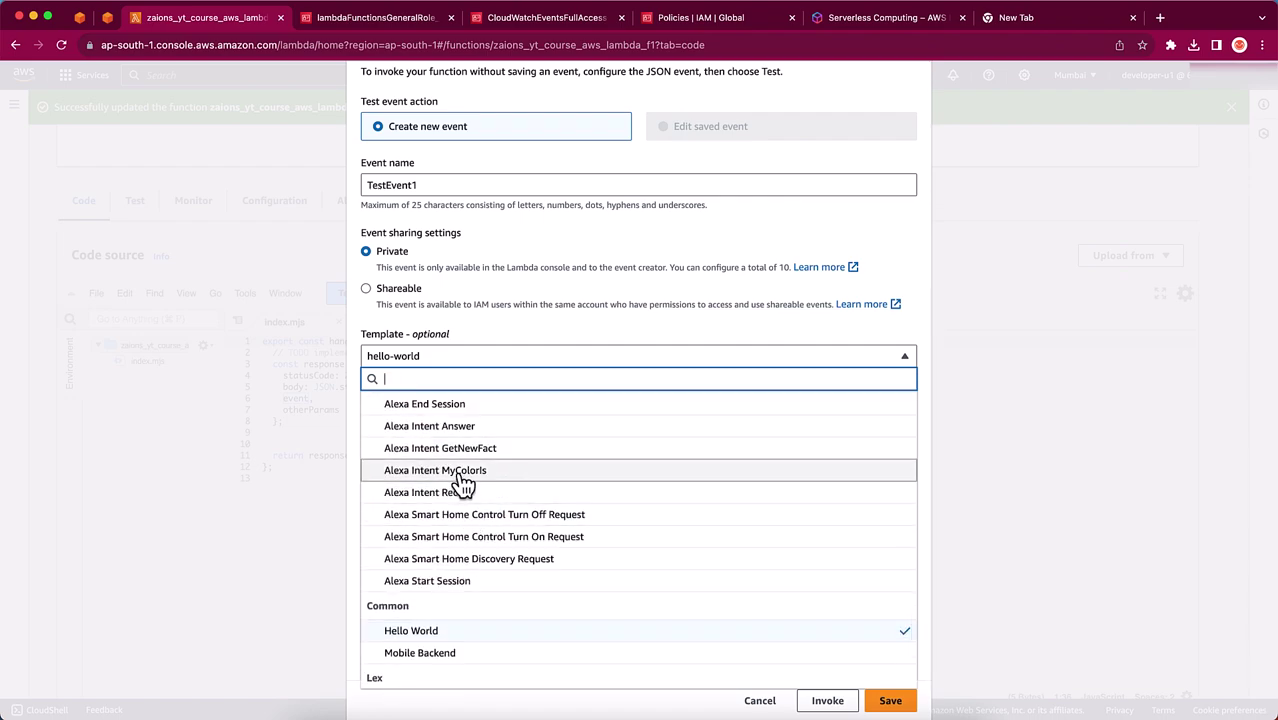
{"action": "left_click", "coordinate": [460, 478]}
{"action": "scroll", "coordinate": [449, 550], "scroll_direction": "down", "scroll_amount": 7}
{"action": "scroll", "coordinate": [449, 550], "scroll_direction": "up", "scroll_amount": 7}
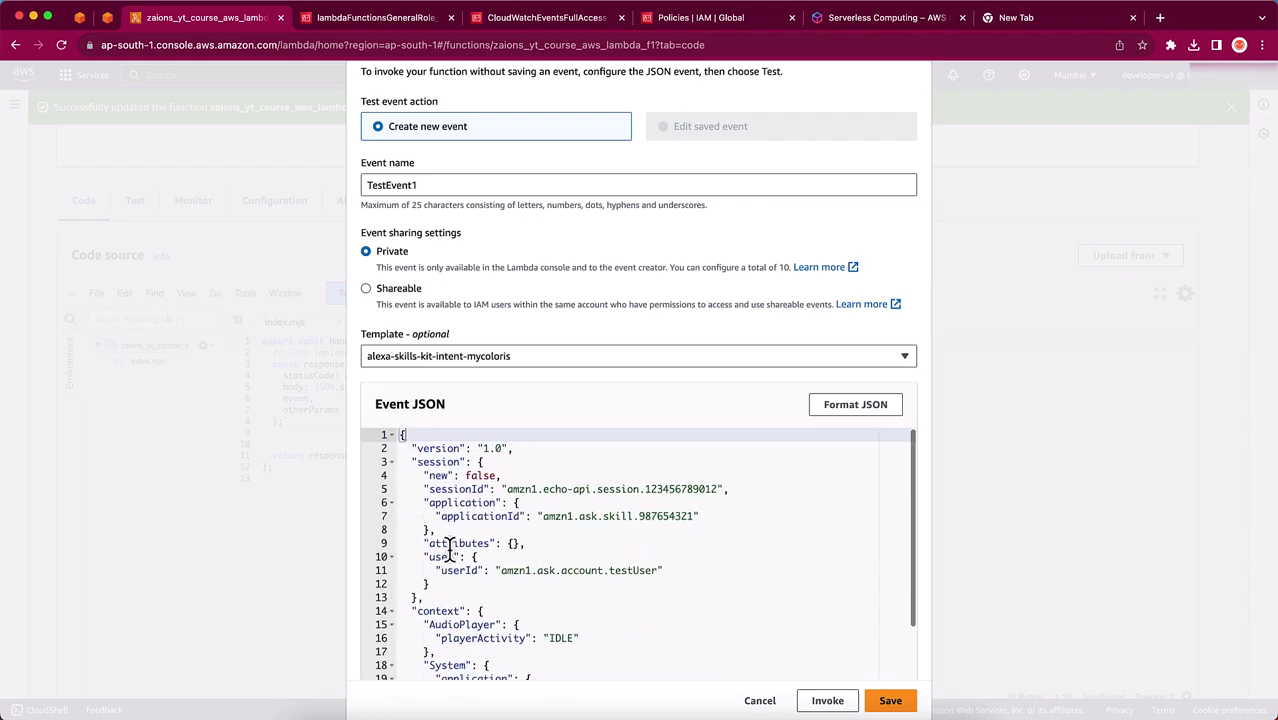
{"action": "left_click", "coordinate": [494, 519]}
{"action": "key", "text": "super+a"}
{"action": "key", "text": "BackSpace"}
{"action": "type", "text": "{"}
{"action": "key", "text": "Return"}
{"action": "type", "text": "do"}
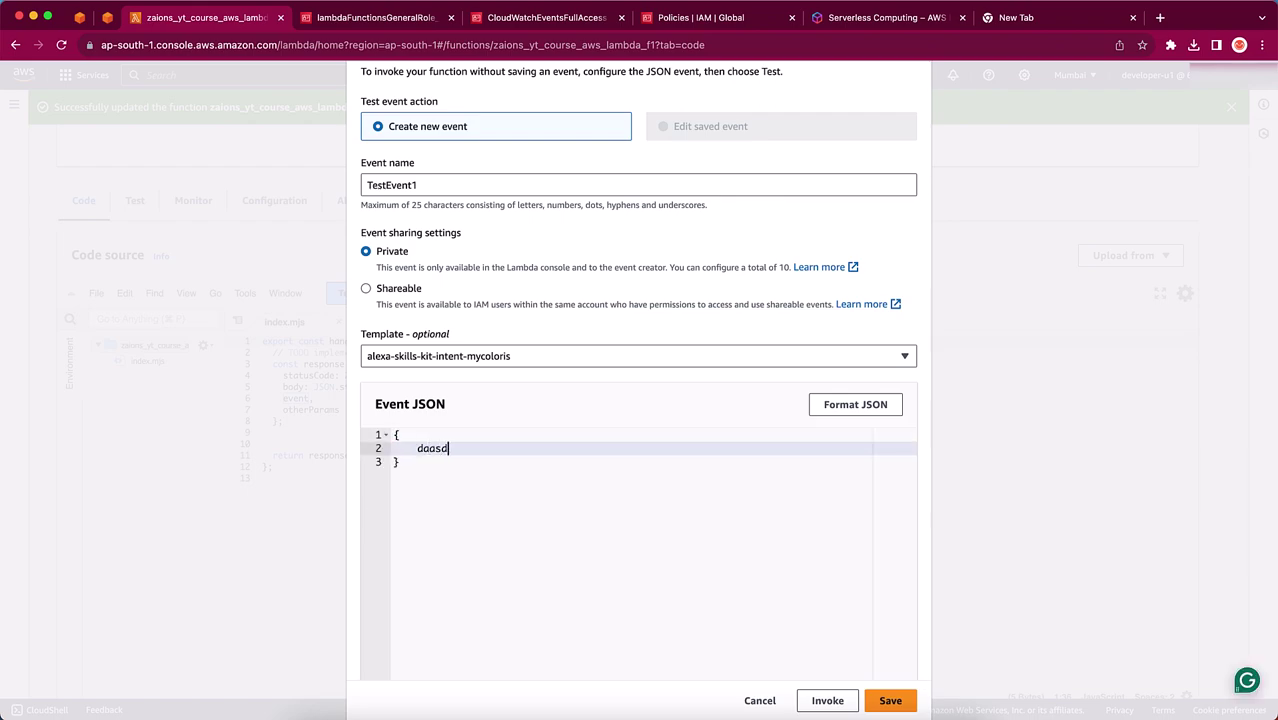
{"action": "key", "text": "super+a"}
{"action": "key", "text": "BackSpace"}
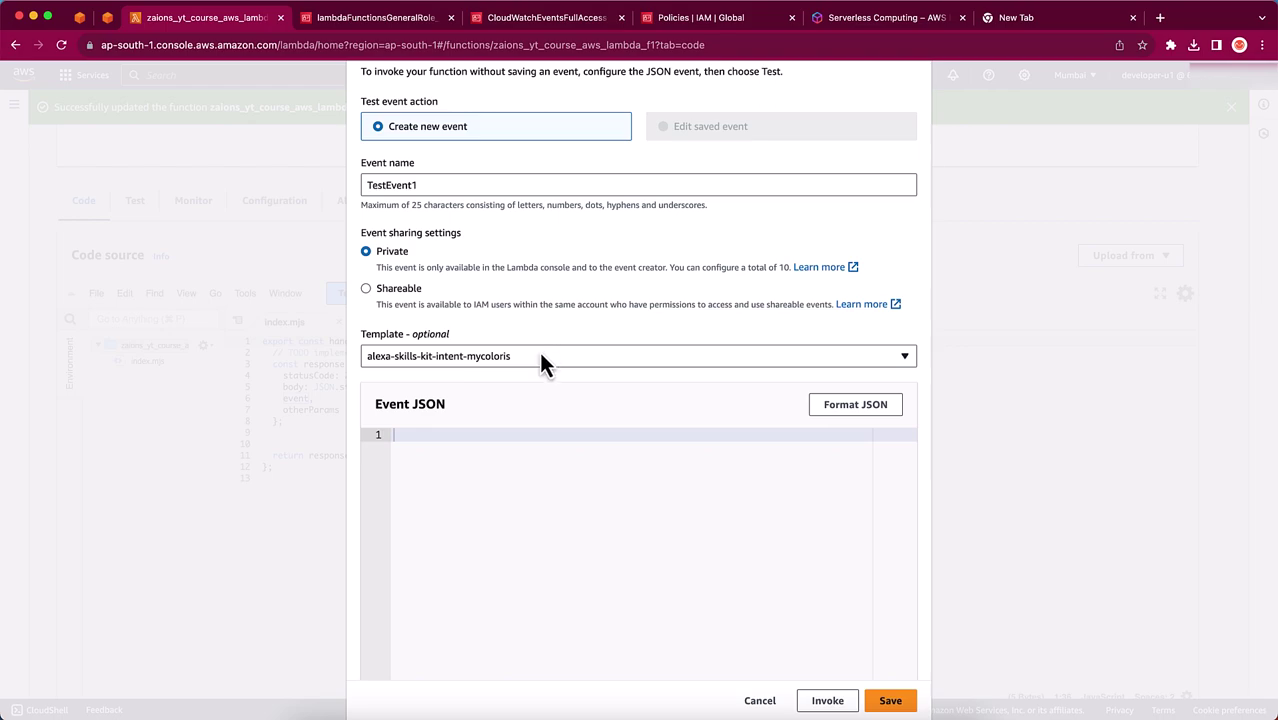
- Try the AppSync sample event template
{"action": "left_click", "coordinate": [542, 360]}
{"action": "scroll", "coordinate": [528, 531], "scroll_direction": "down", "scroll_amount": 10}
{"action": "scroll", "coordinate": [527, 533], "scroll_direction": "up", "scroll_amount": 15}
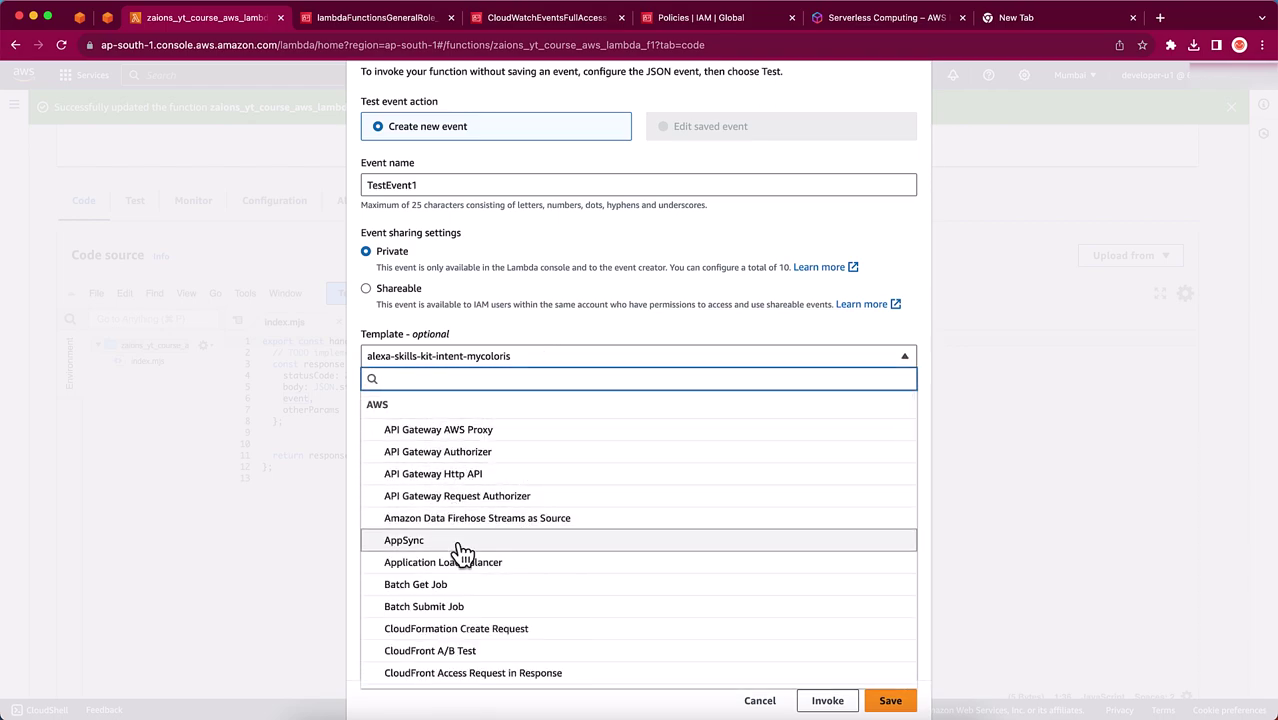
{"action": "left_click", "coordinate": [444, 543]}
{"action": "scroll", "coordinate": [452, 590], "scroll_direction": "down", "scroll_amount": 15}
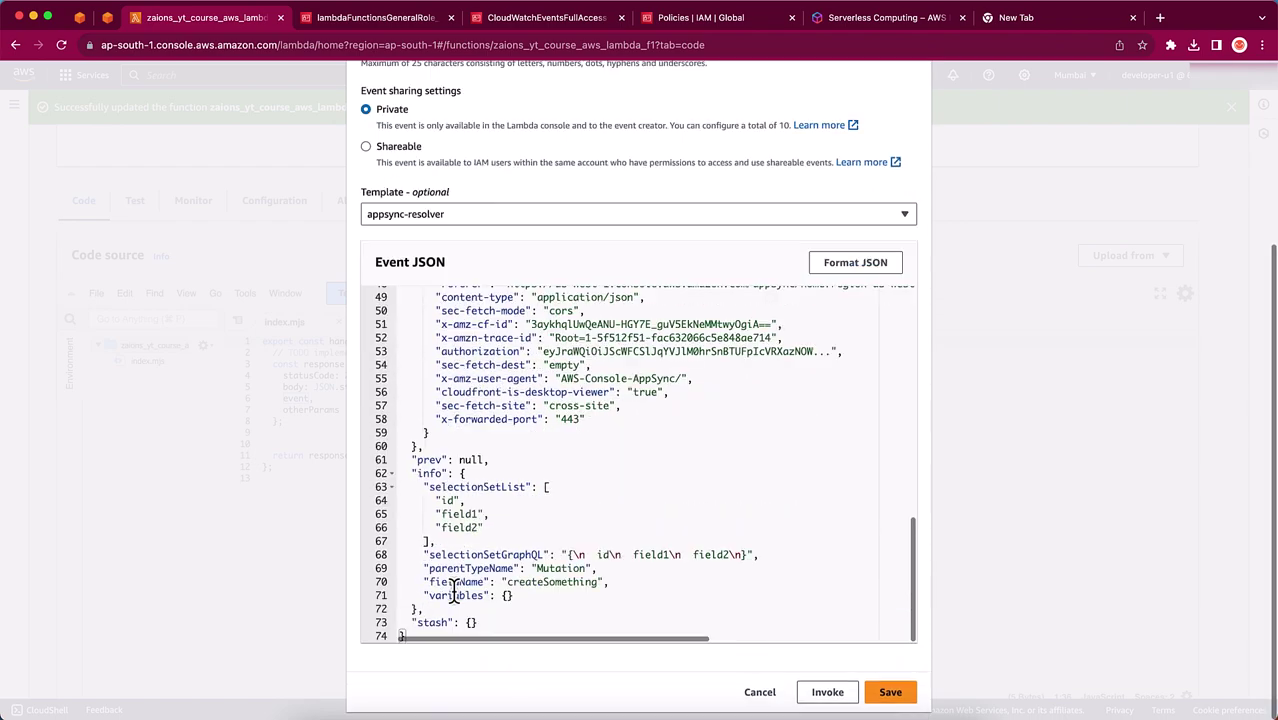
{"action": "scroll", "coordinate": [492, 515], "scroll_direction": "up", "scroll_amount": 5}
{"action": "scroll", "coordinate": [492, 512], "scroll_direction": "up", "scroll_amount": 3}
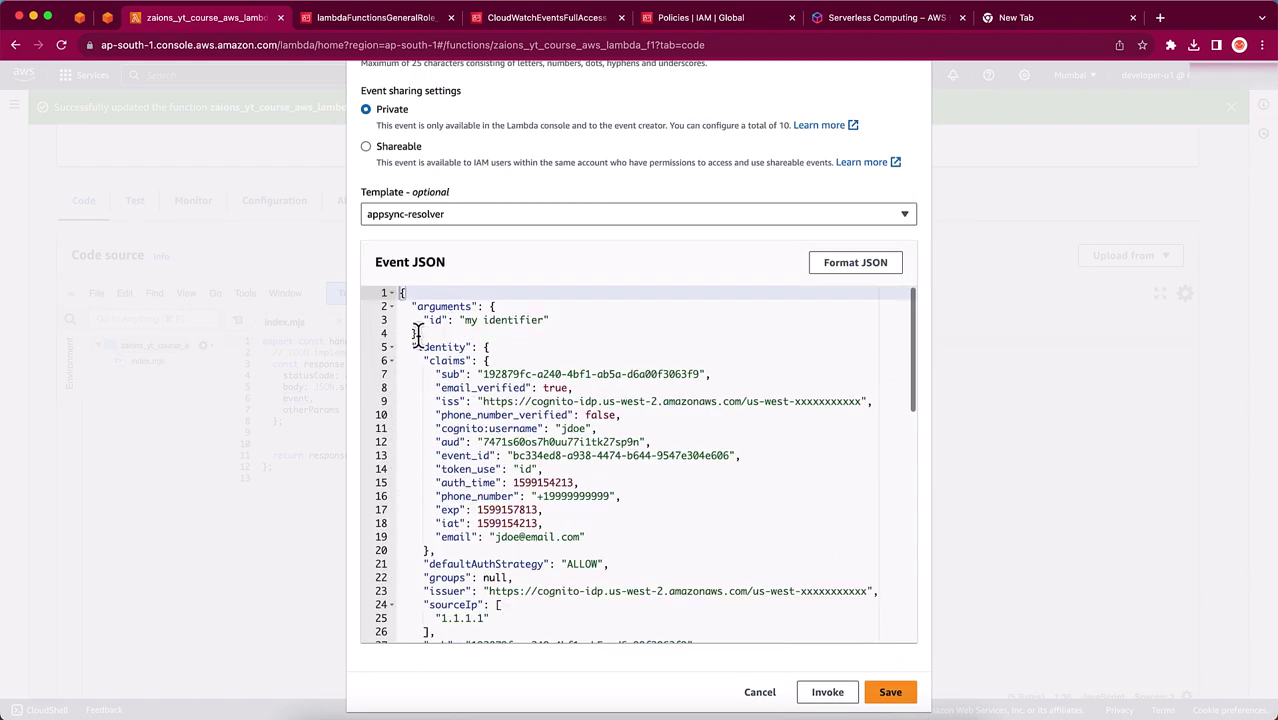
- Switch back to the hello-world template with key1–key3 and save TestEvent1
{"action": "left_click", "coordinate": [442, 217]}
{"action": "scroll", "coordinate": [480, 528], "scroll_direction": "down", "scroll_amount": 10}
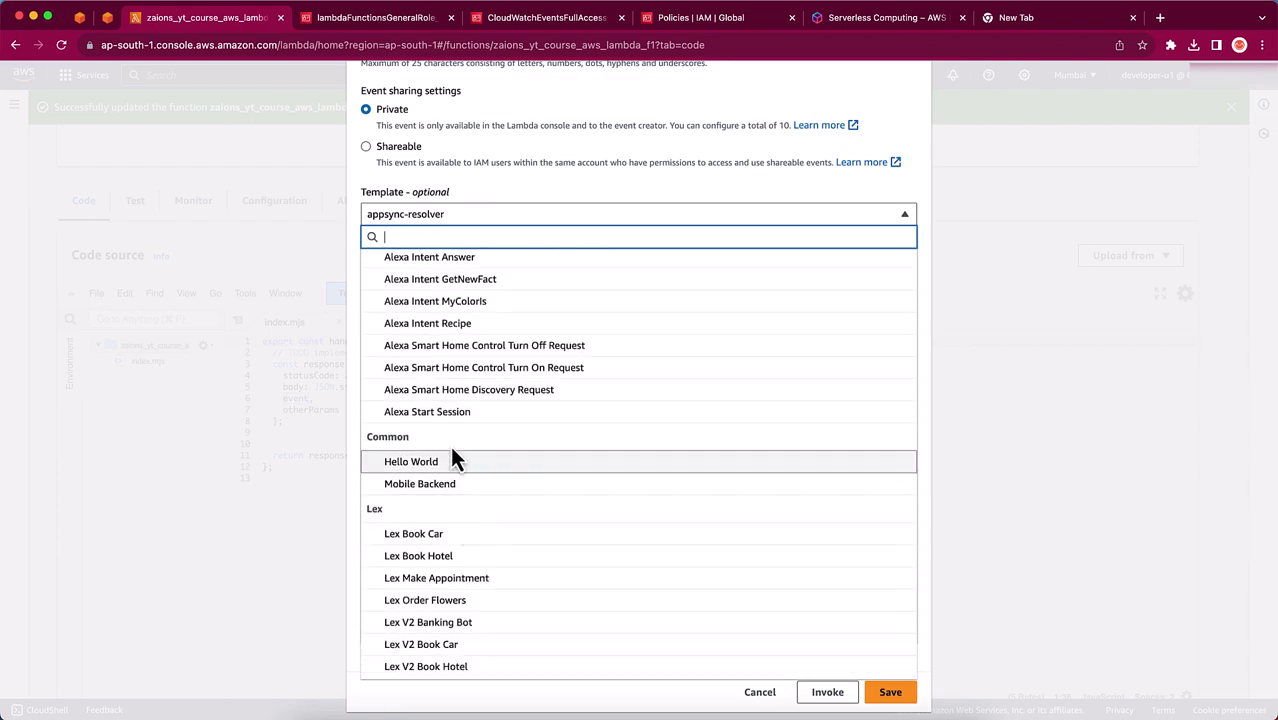
{"action": "left_click", "coordinate": [440, 465]}
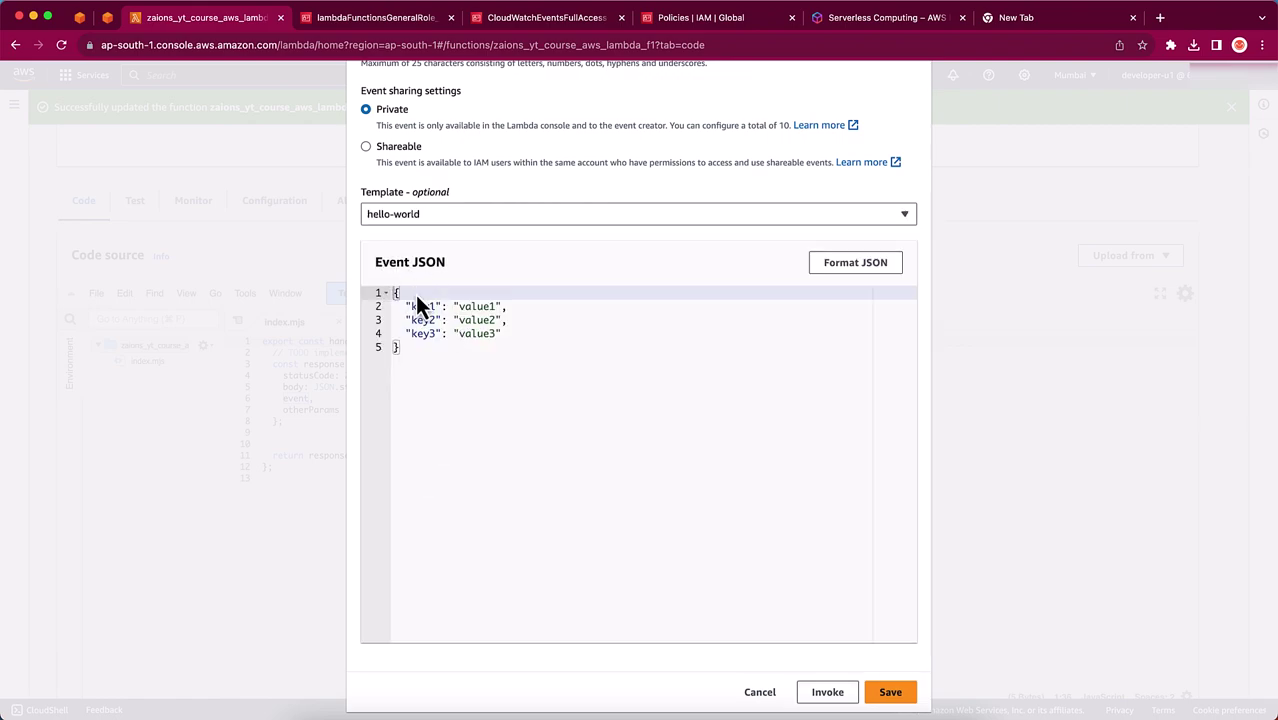
{"action": "left_click_drag", "start_coordinate": [380, 307], "coordinate": [400, 387]}
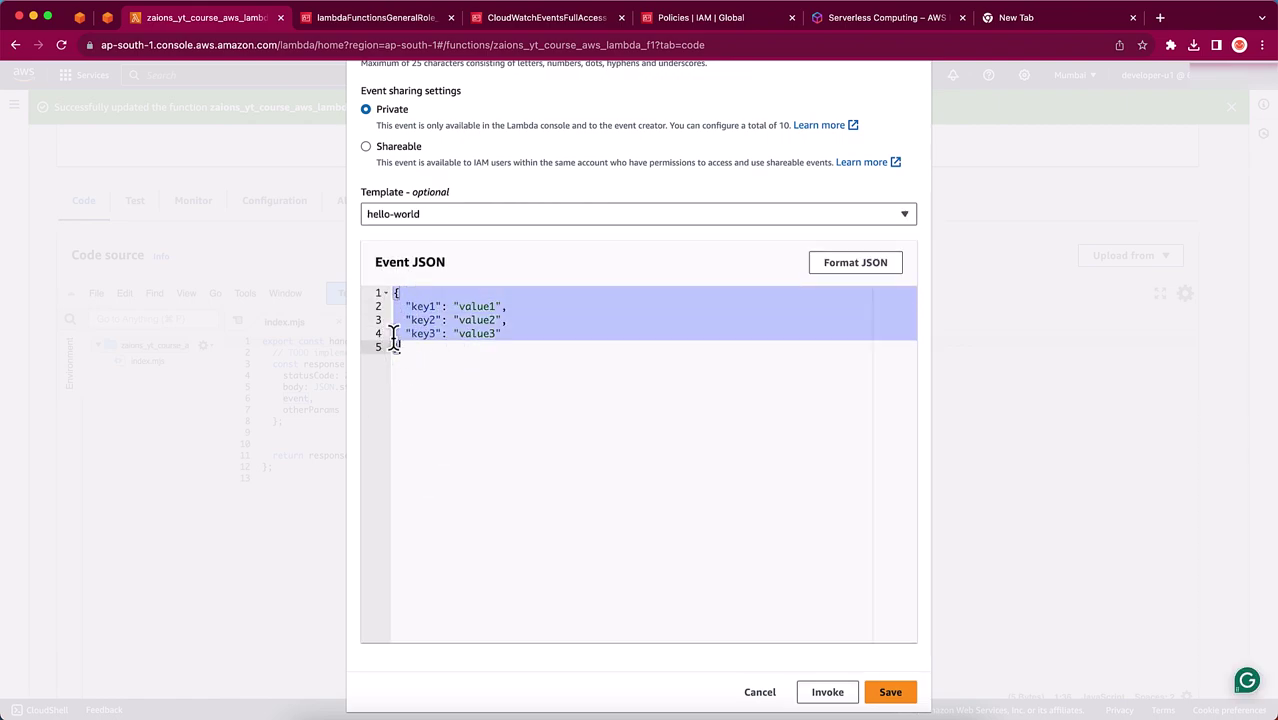
{"action": "left_click", "coordinate": [476, 402]}
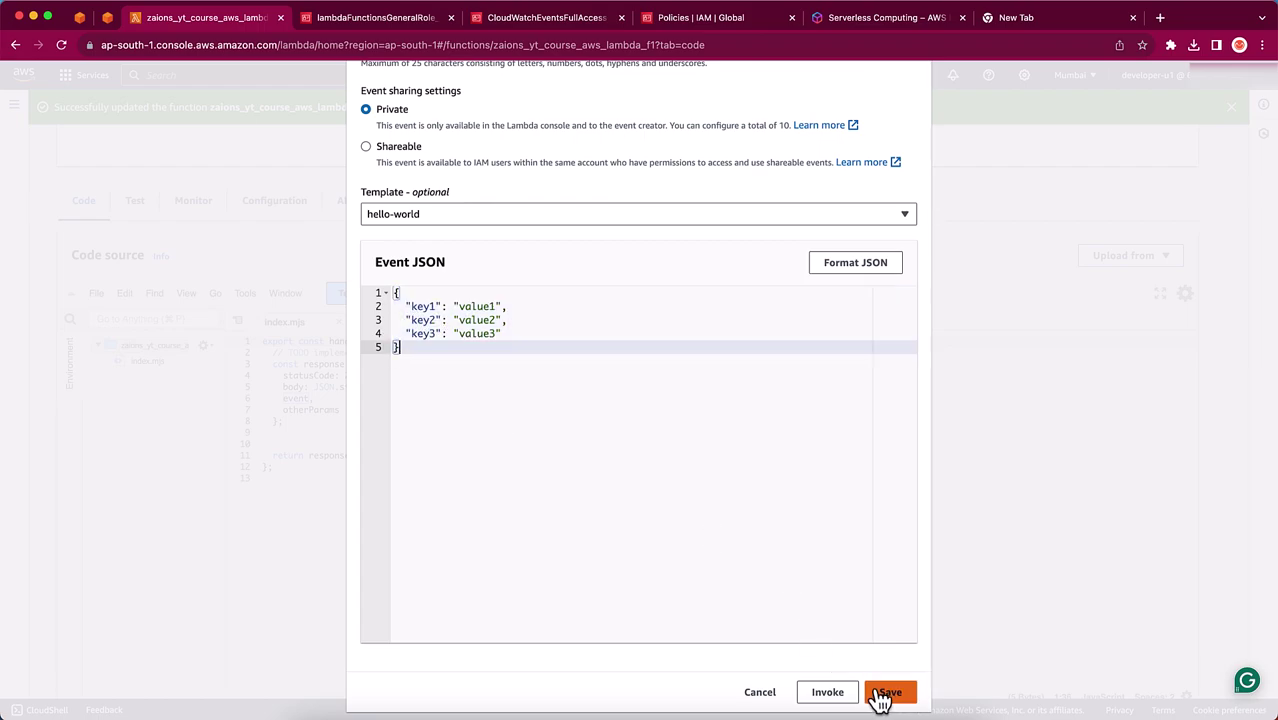
{"action": "left_click", "coordinate": [888, 697]}
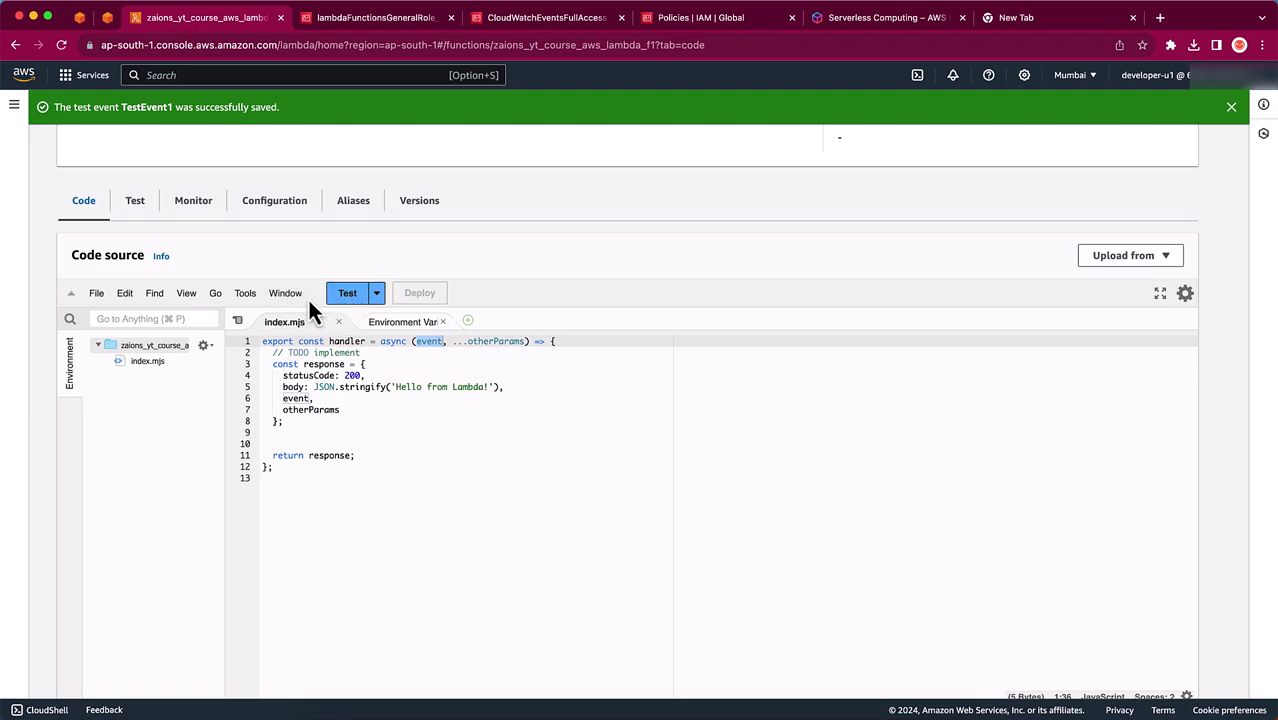
{"action": "left_click", "coordinate": [342, 298]}
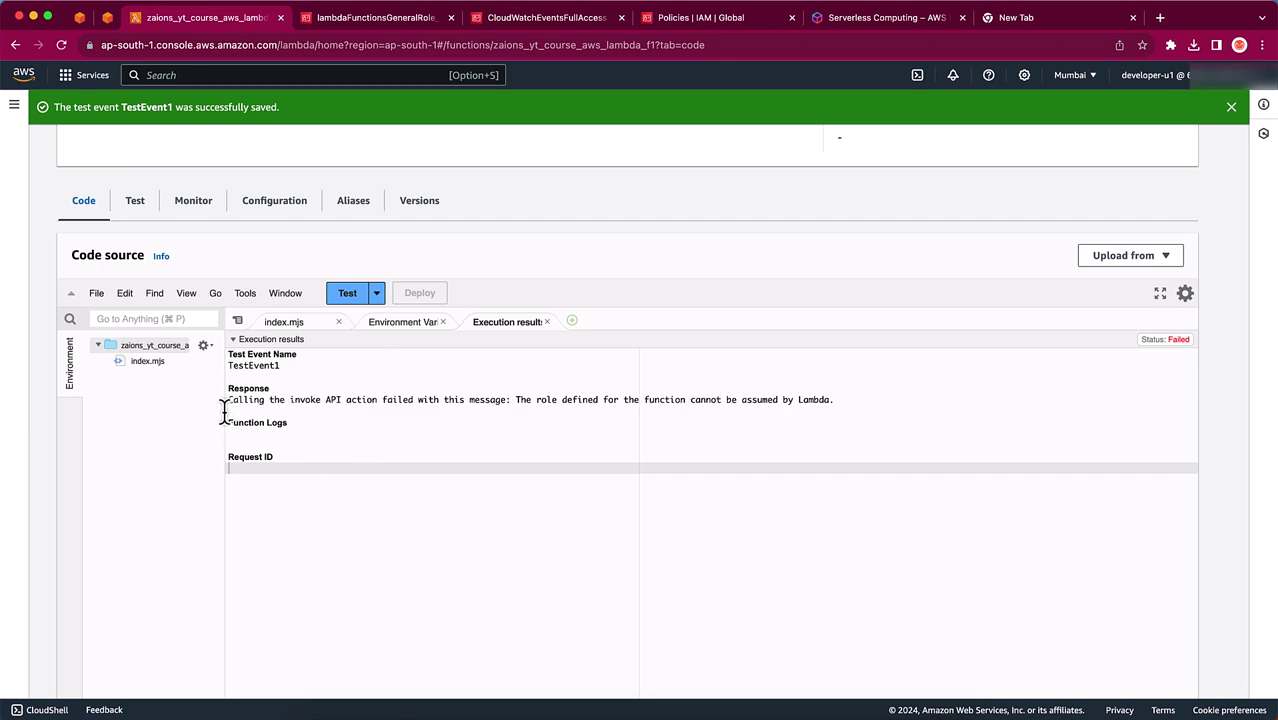
{"action": "double_click", "coordinate": [224, 402]}
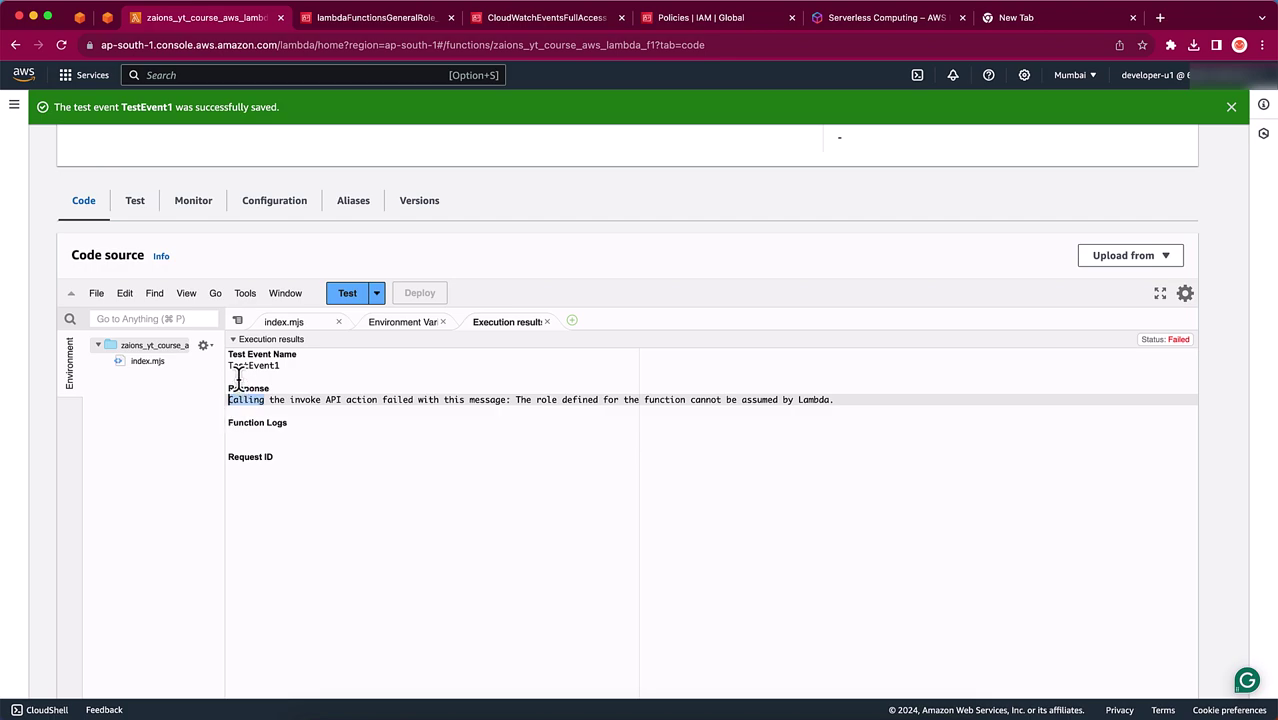
{"action": "double_click", "coordinate": [238, 370]}
{"action": "double_click", "coordinate": [243, 401]}
{"action": "left_click", "coordinate": [383, 416]}
{"action": "left_click", "coordinate": [530, 416]}
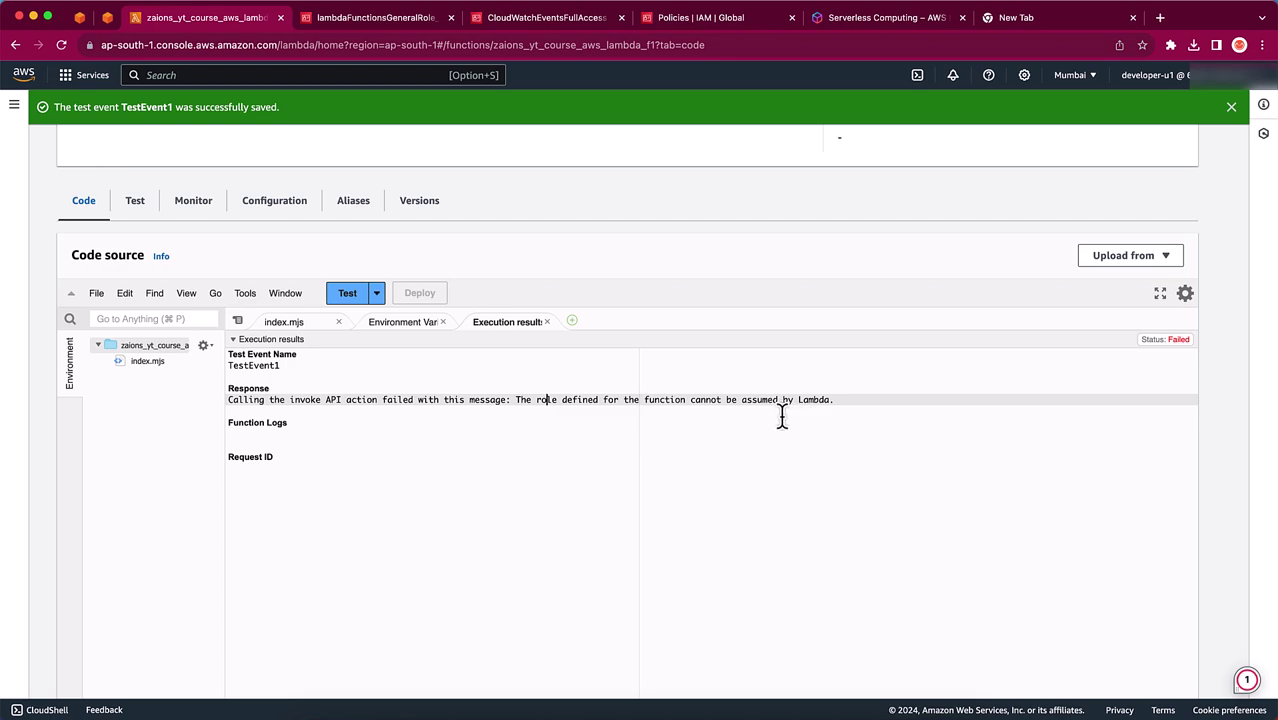
{"action": "triple_click", "coordinate": [233, 424]}
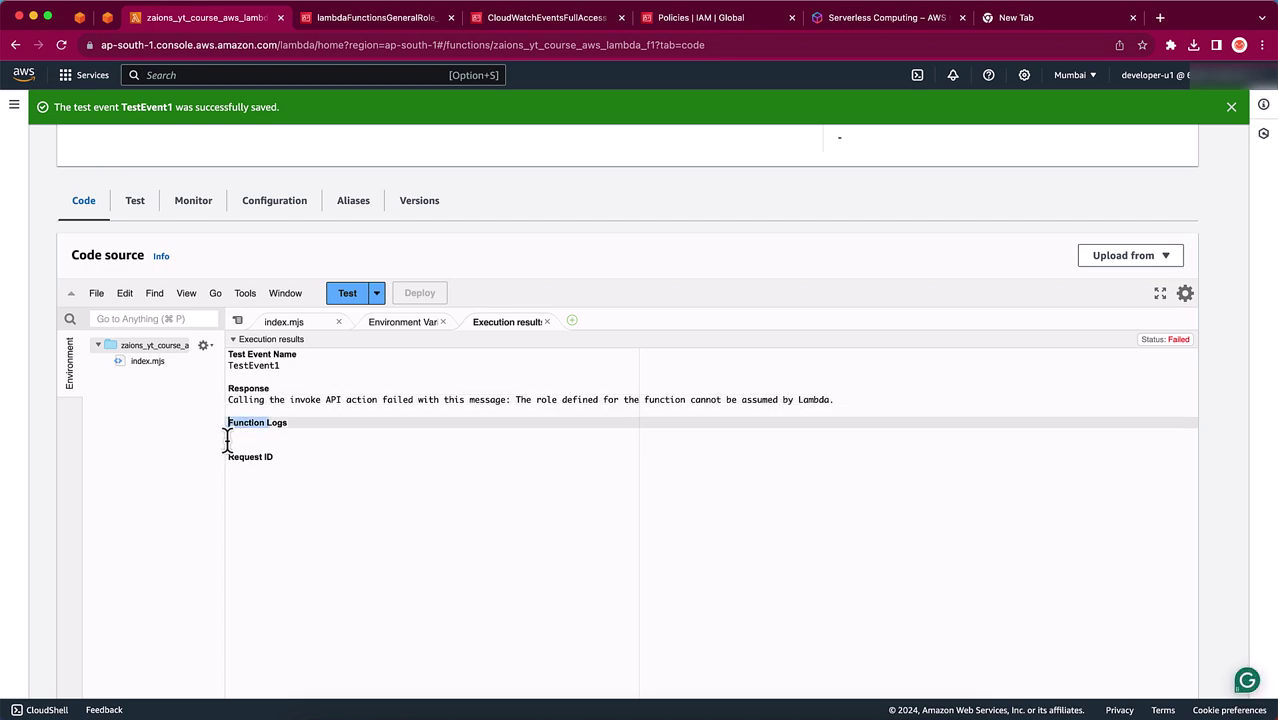
{"action": "double_click", "coordinate": [237, 460]}
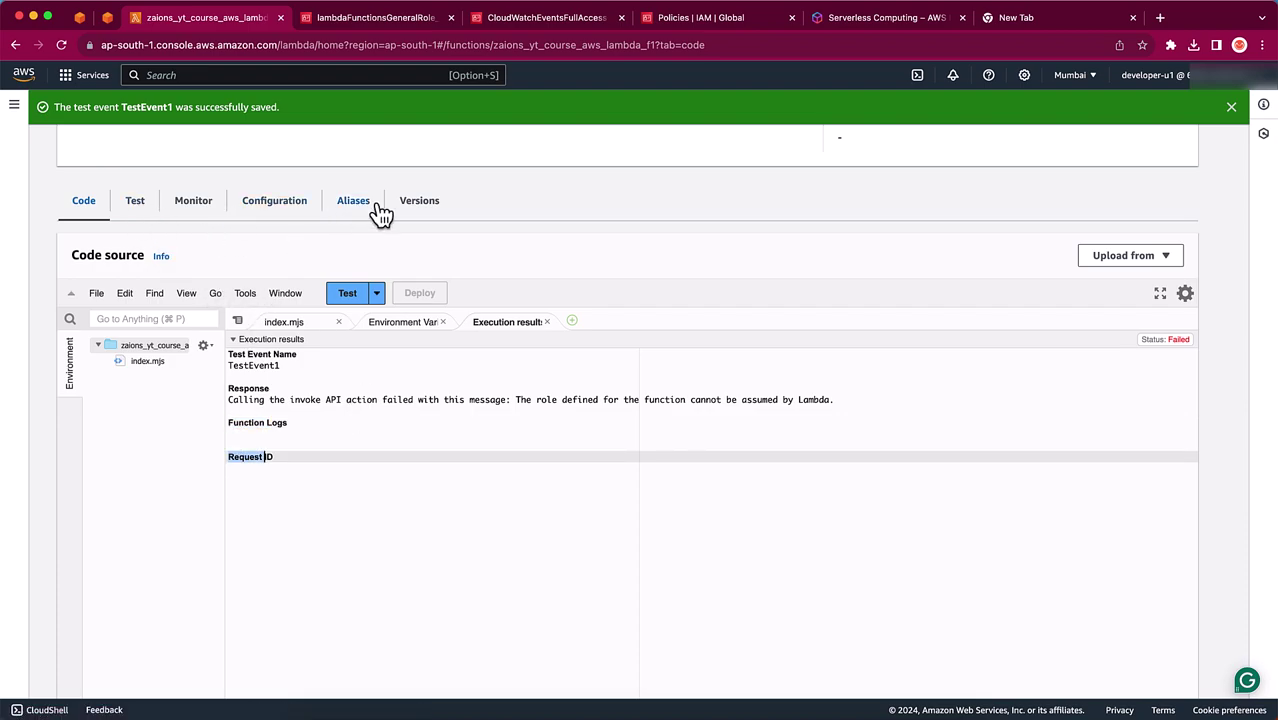
{"action": "scroll", "coordinate": [210, 295], "scroll_direction": "up", "scroll_amount": 5}
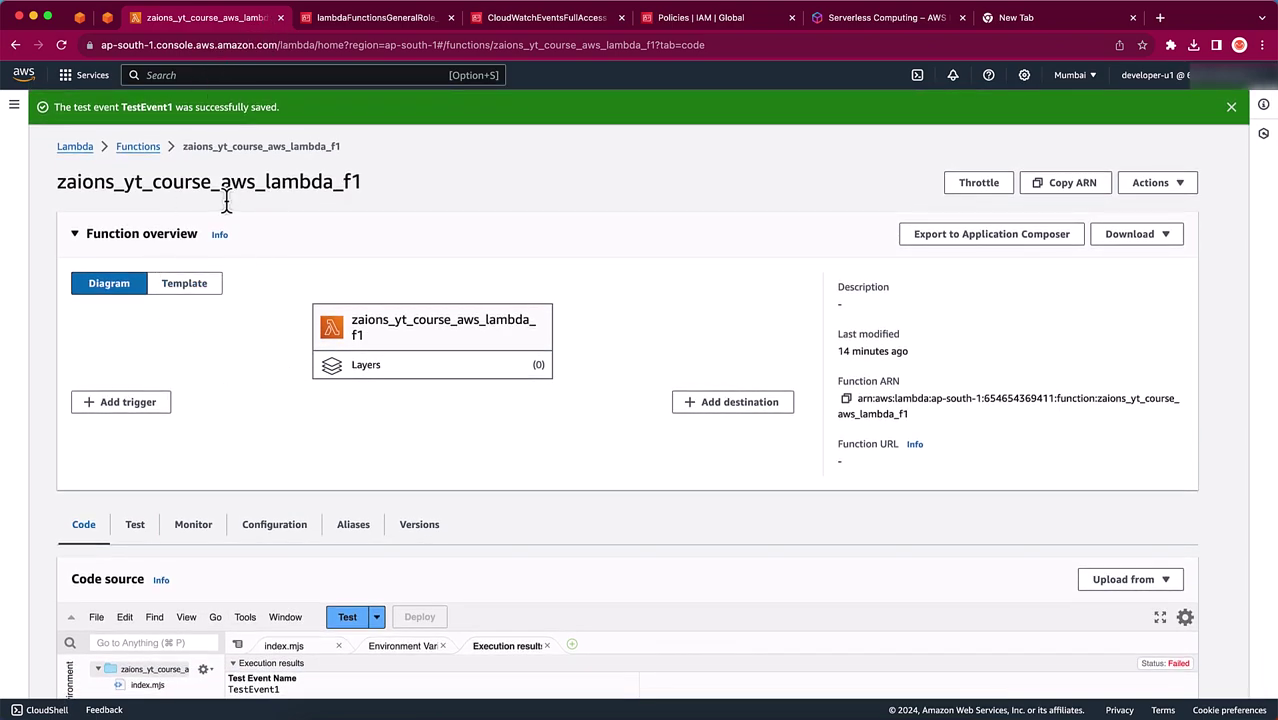
- Reload the function page and close the Environment Variables and Execution results panels
{"action": "left_click", "coordinate": [64, 46]}
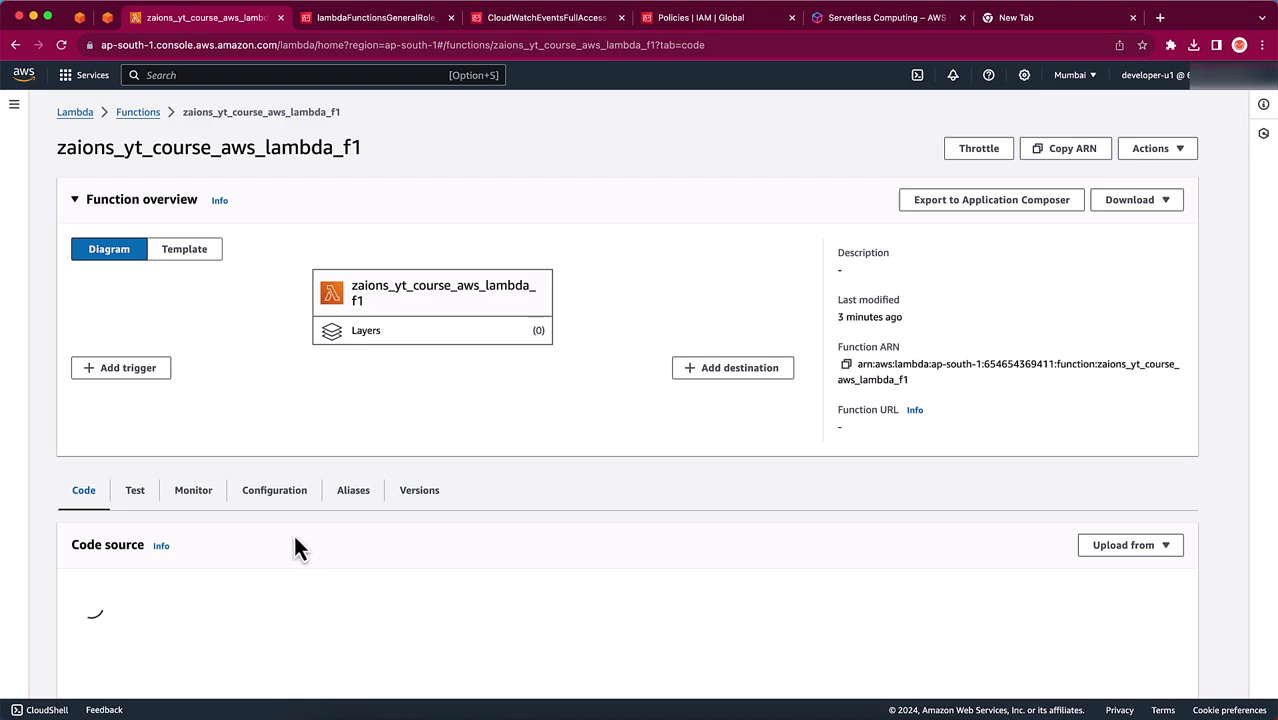
{"action": "scroll", "coordinate": [295, 537], "scroll_direction": "down", "scroll_amount": 1}
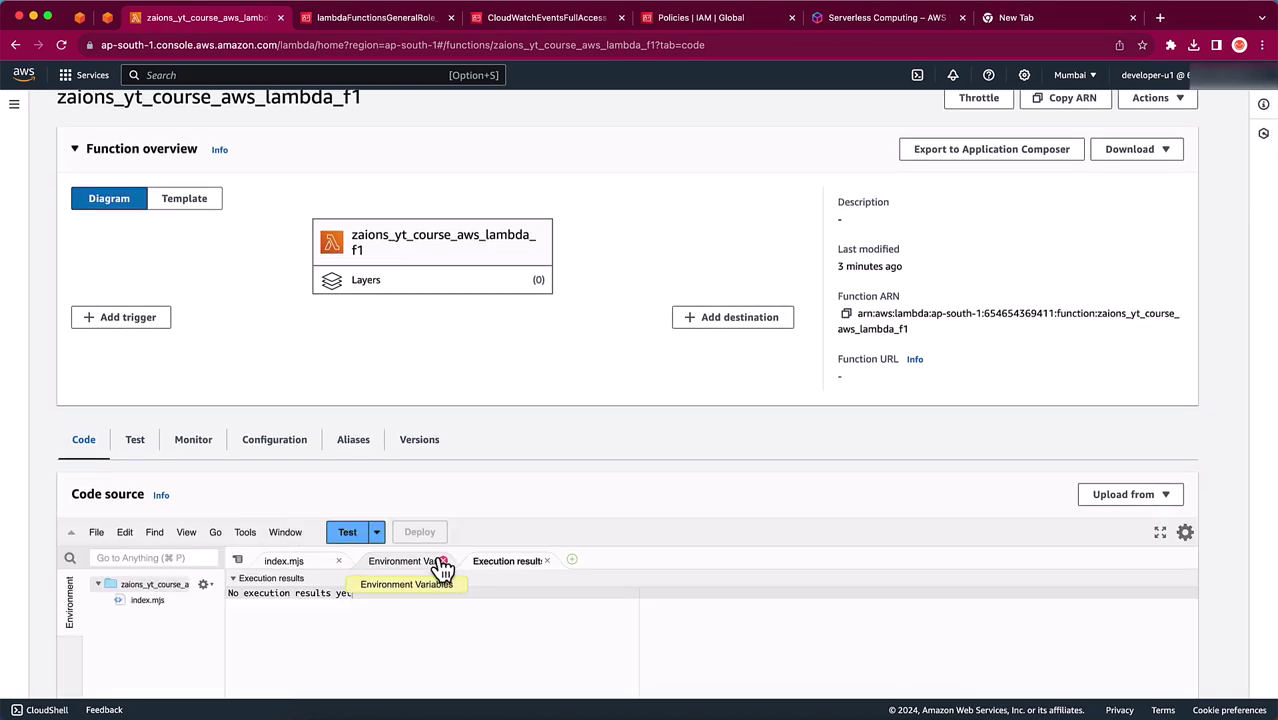
{"action": "left_click", "coordinate": [443, 561]}
{"action": "left_click", "coordinate": [443, 562]}
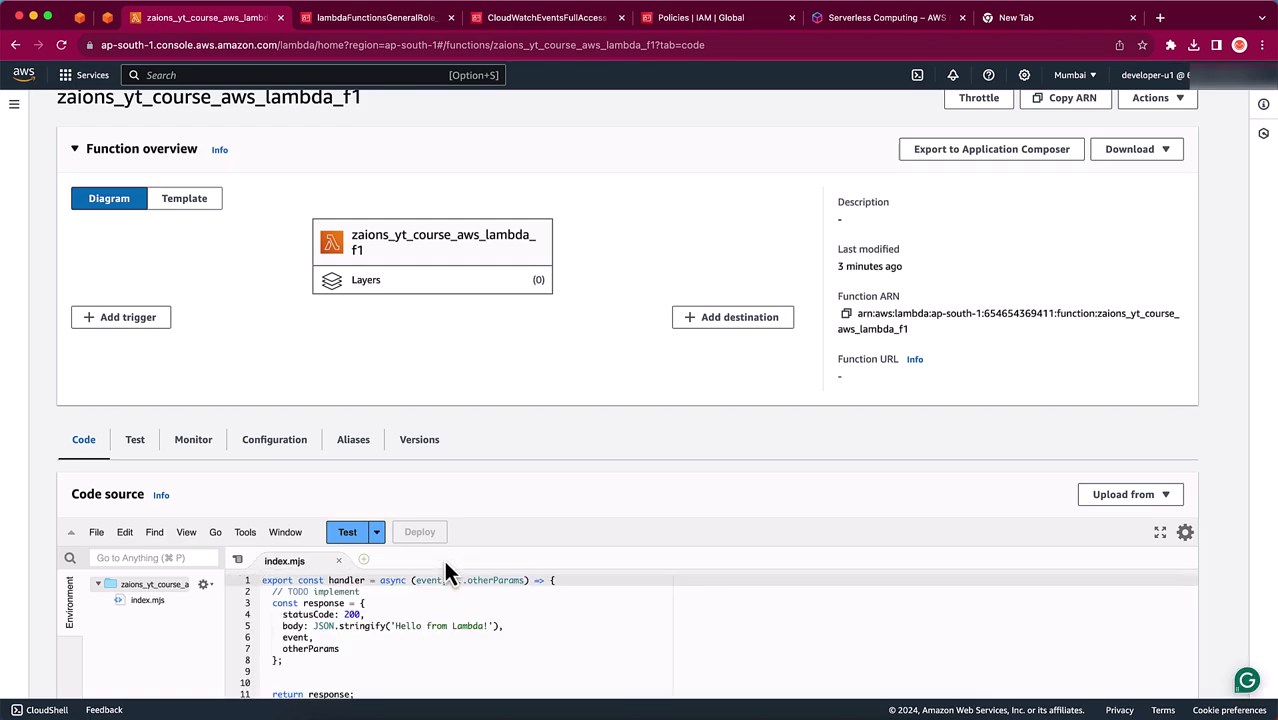
{"action": "scroll", "coordinate": [262, 450], "scroll_direction": "down", "scroll_amount": 3}
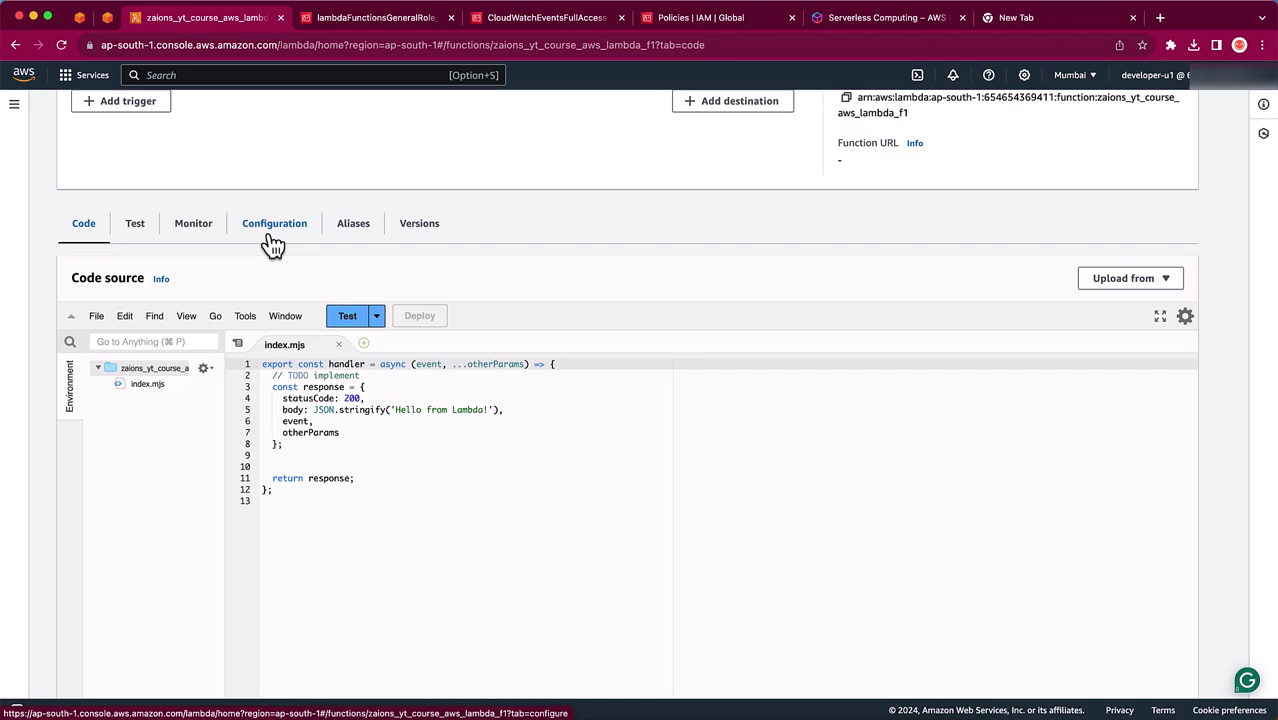
{"action": "scroll", "coordinate": [228, 240], "scroll_direction": "up", "scroll_amount": 4}
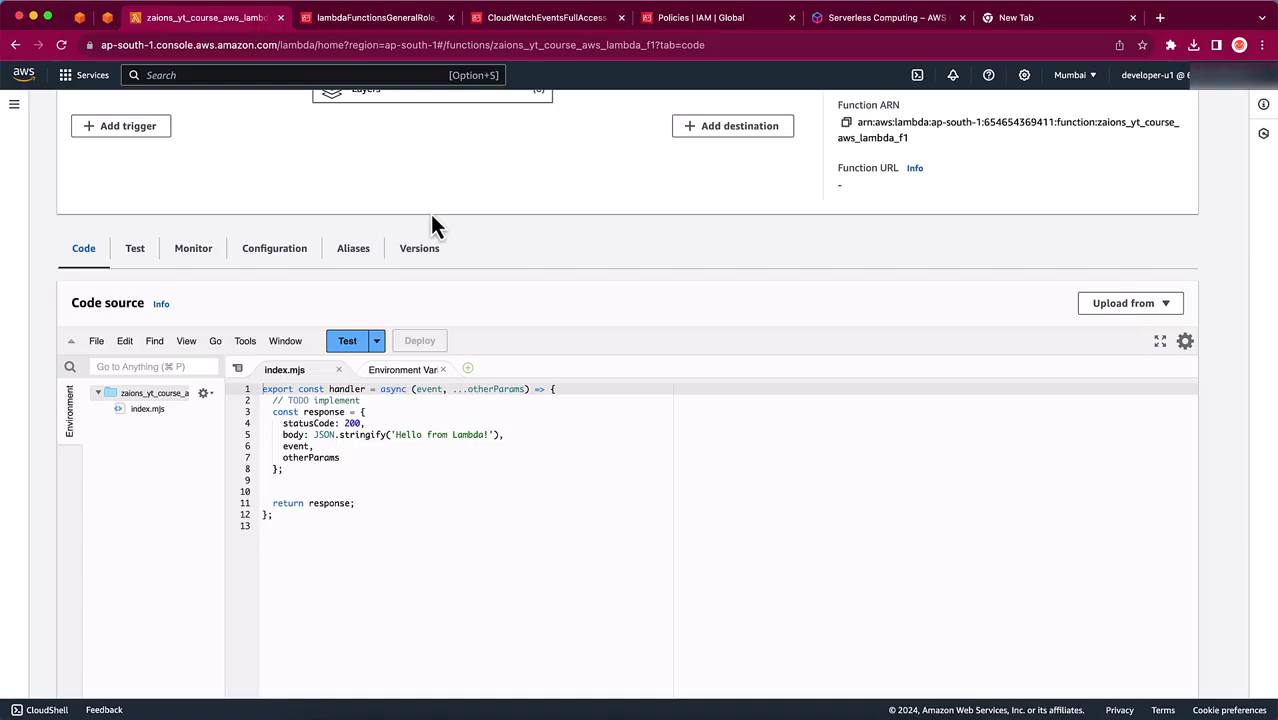
{"action": "scroll", "coordinate": [337, 200], "scroll_direction": "up", "scroll_amount": 5}
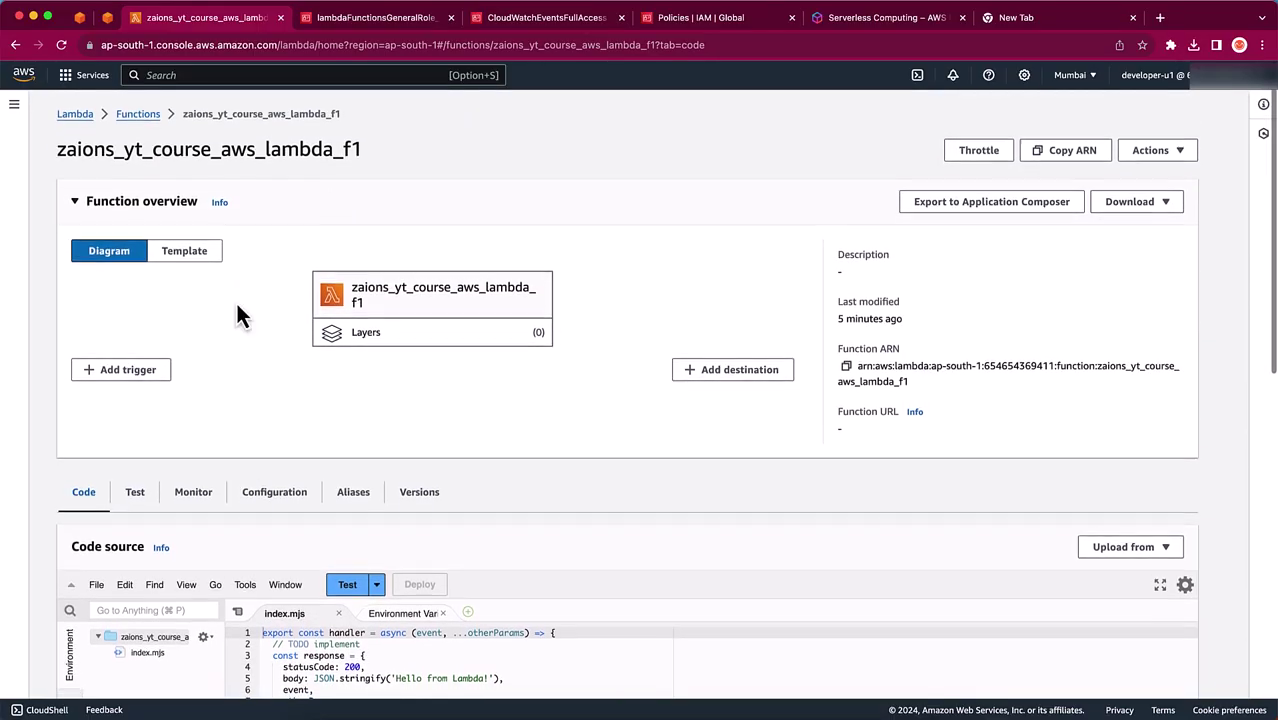
- In Configuration > Permissions, note role zaions_yt_course_aws_lambda_f1-role-yek427xg is missing, and edit it
{"action": "left_click", "coordinate": [274, 492]}
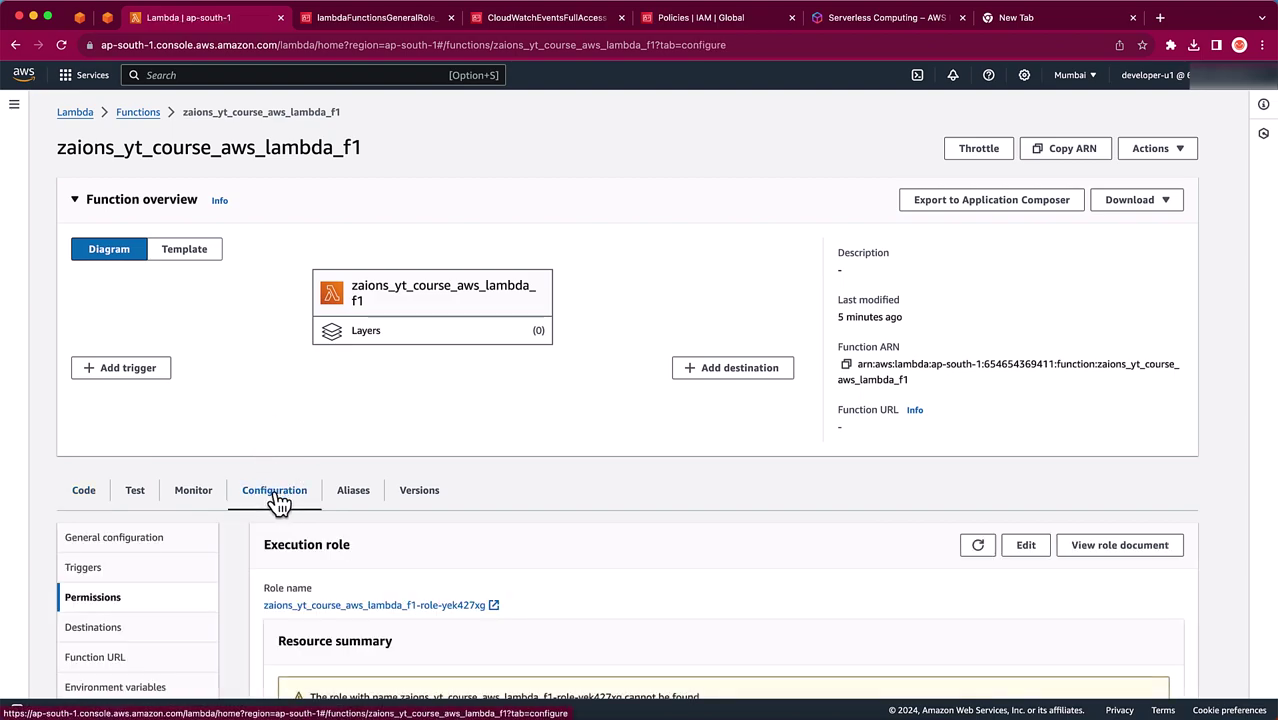
{"action": "scroll", "coordinate": [277, 490], "scroll_direction": "down", "scroll_amount": 5}
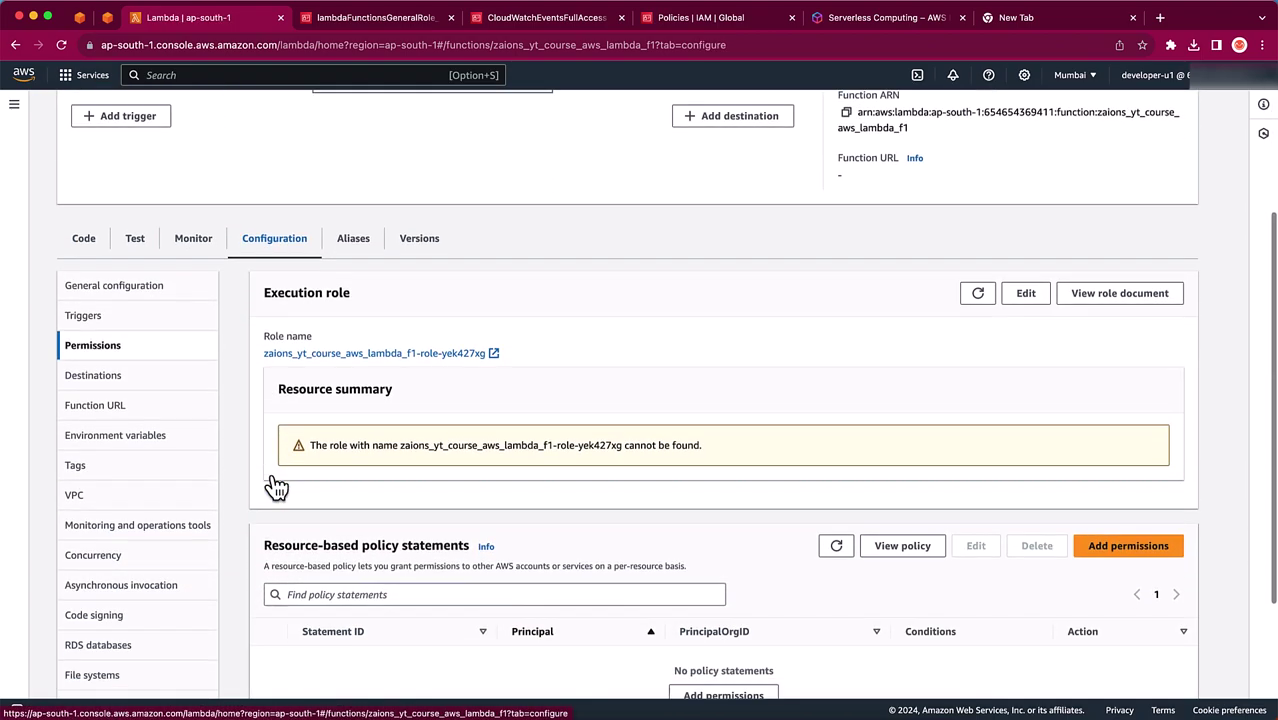
{"action": "left_click", "coordinate": [148, 274]}
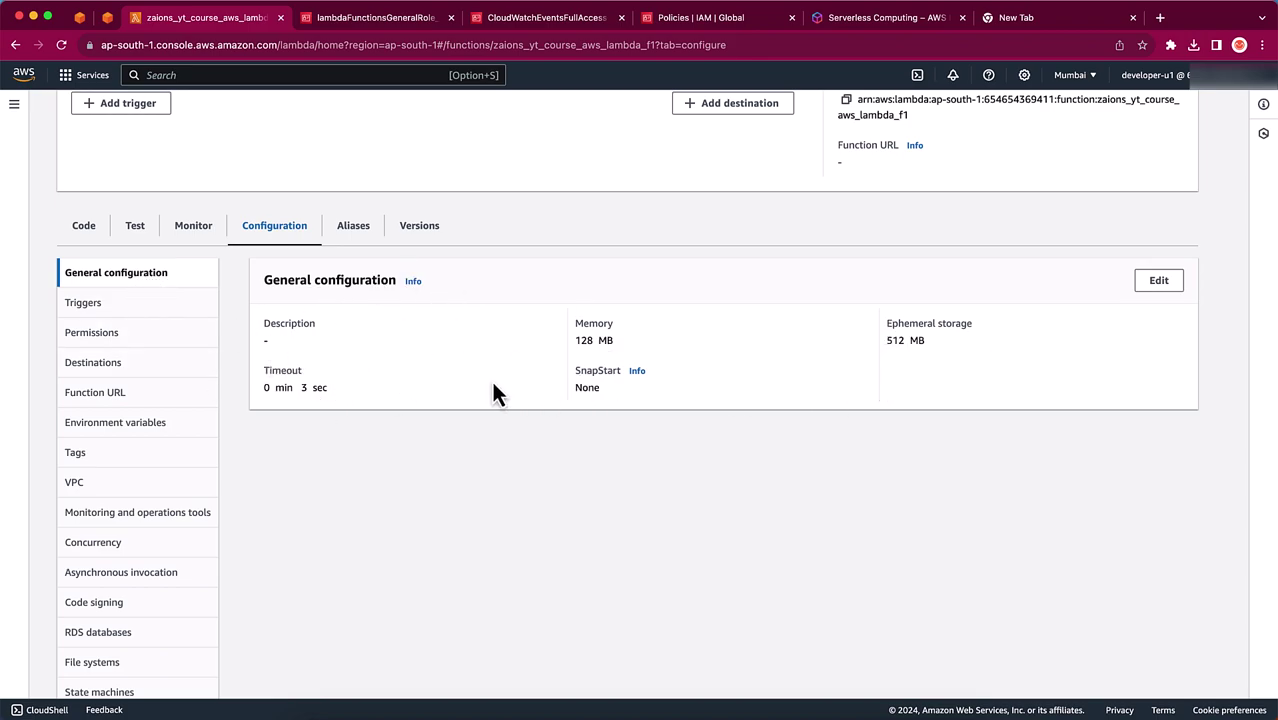
{"action": "left_click", "coordinate": [100, 340]}
{"action": "left_click_drag", "start_coordinate": [296, 440], "coordinate": [680, 440]}
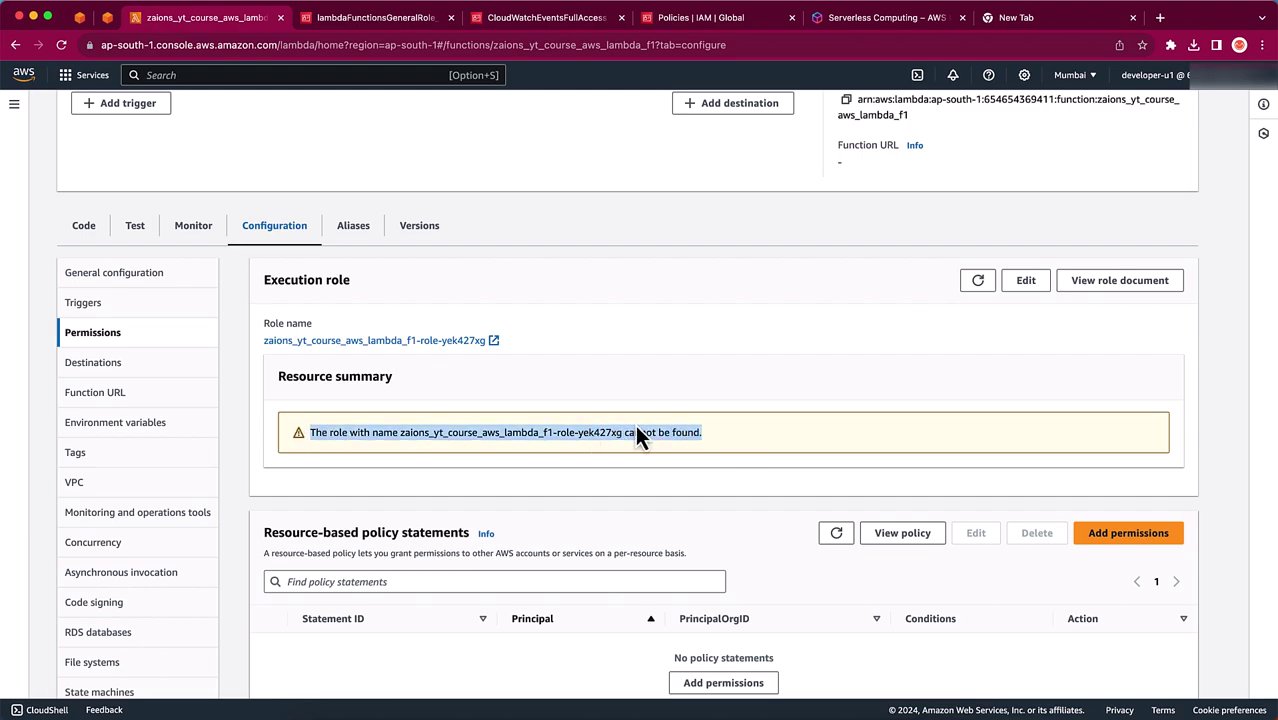
{"action": "left_click", "coordinate": [1027, 282]}
- Pick existing role lambdaFunctionsGeneralRole_lfr1 and save the execution role change
{"action": "scroll", "coordinate": [202, 308], "scroll_direction": "down", "scroll_amount": 2}
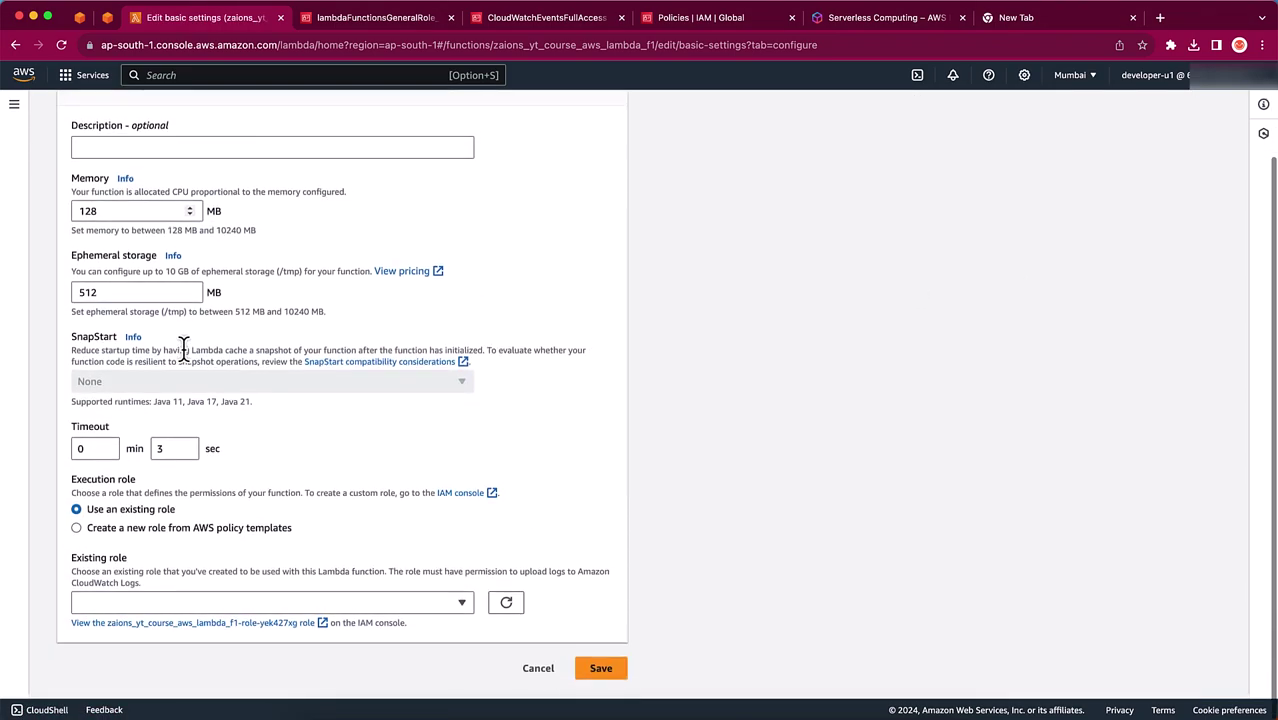
{"action": "left_click", "coordinate": [145, 616]}
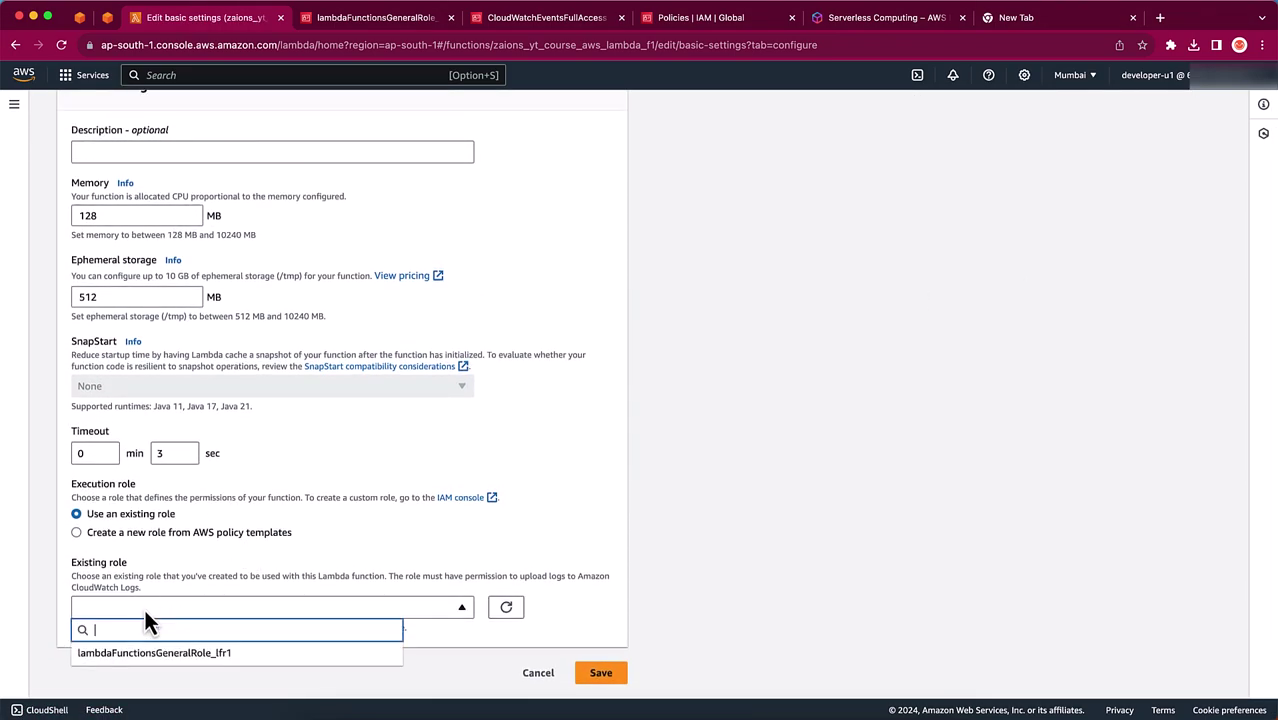
{"action": "left_click", "coordinate": [148, 652]}
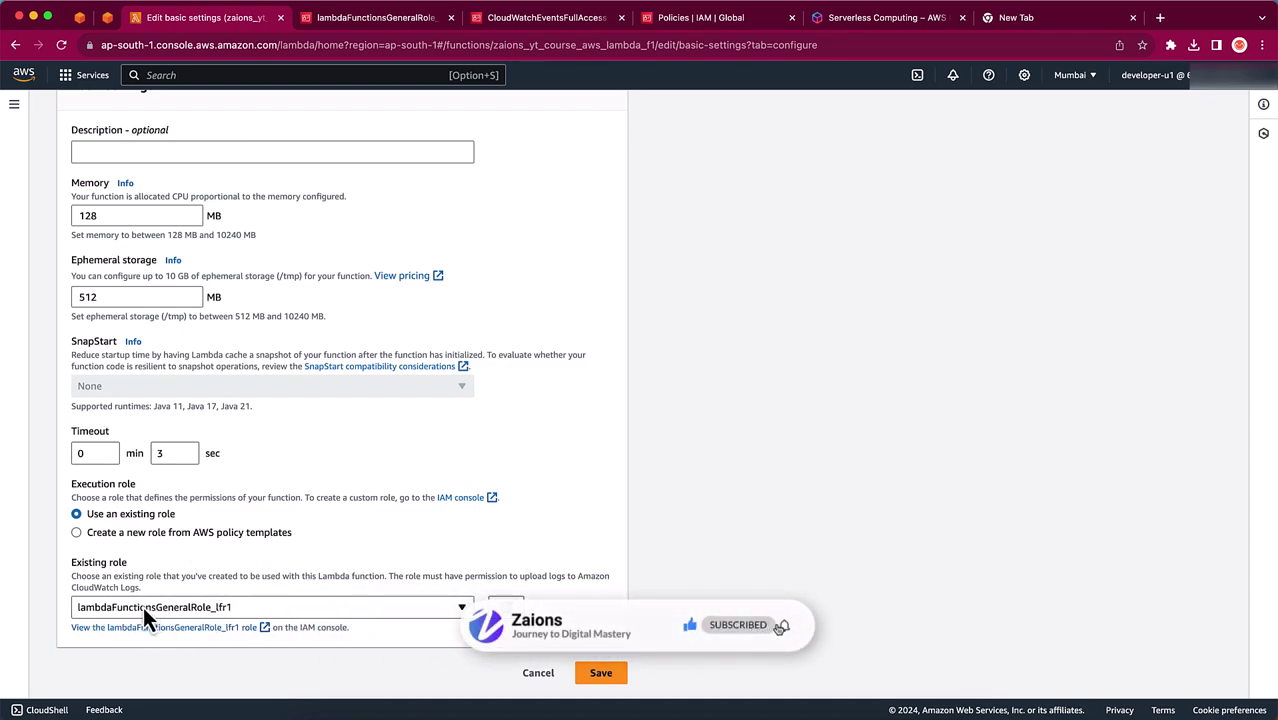
{"action": "left_click", "coordinate": [601, 674]}
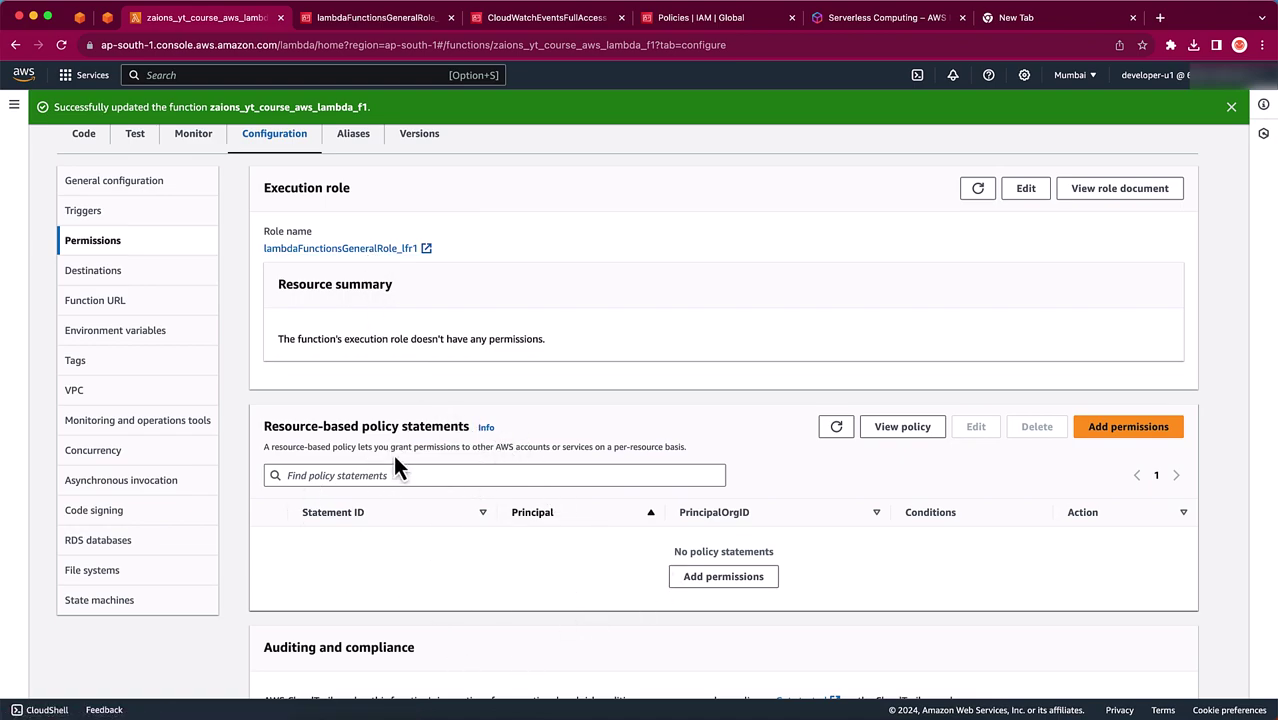
{"action": "scroll", "coordinate": [380, 460], "scroll_direction": "up", "scroll_amount": 4}
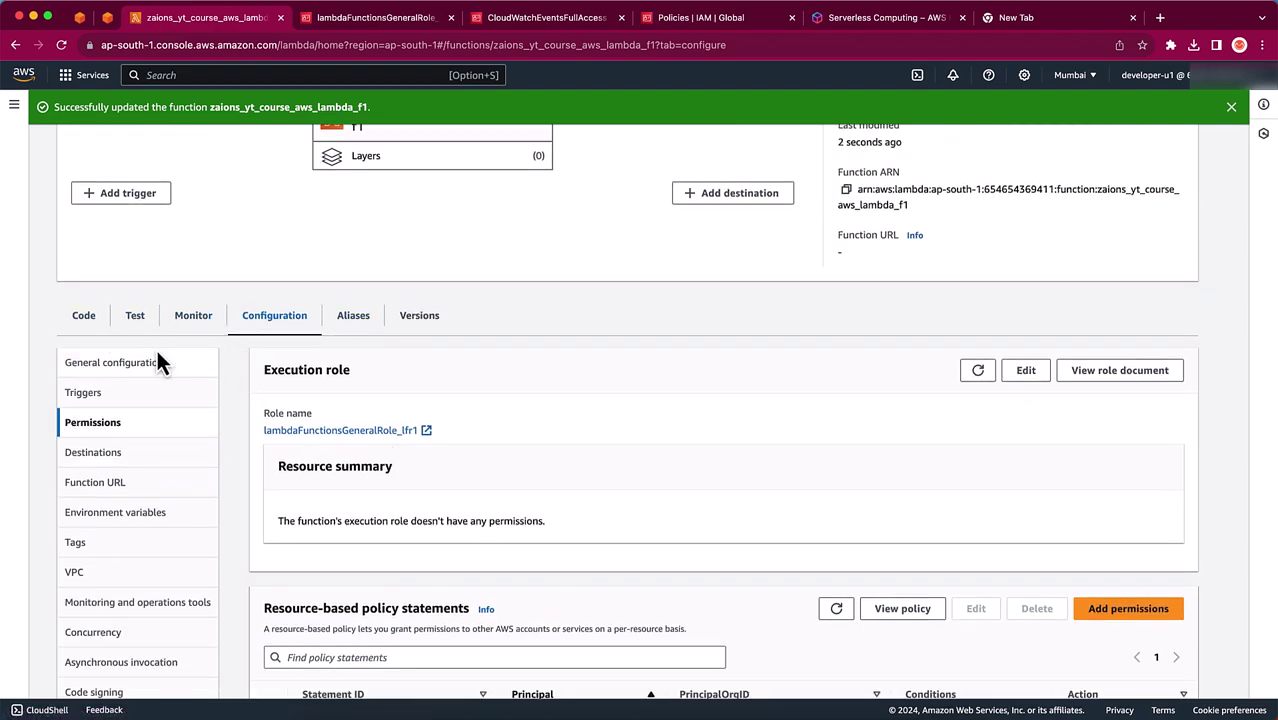
- Back in the Code tab, run TestEvent1 and look over its execution results
{"action": "left_click", "coordinate": [84, 318]}
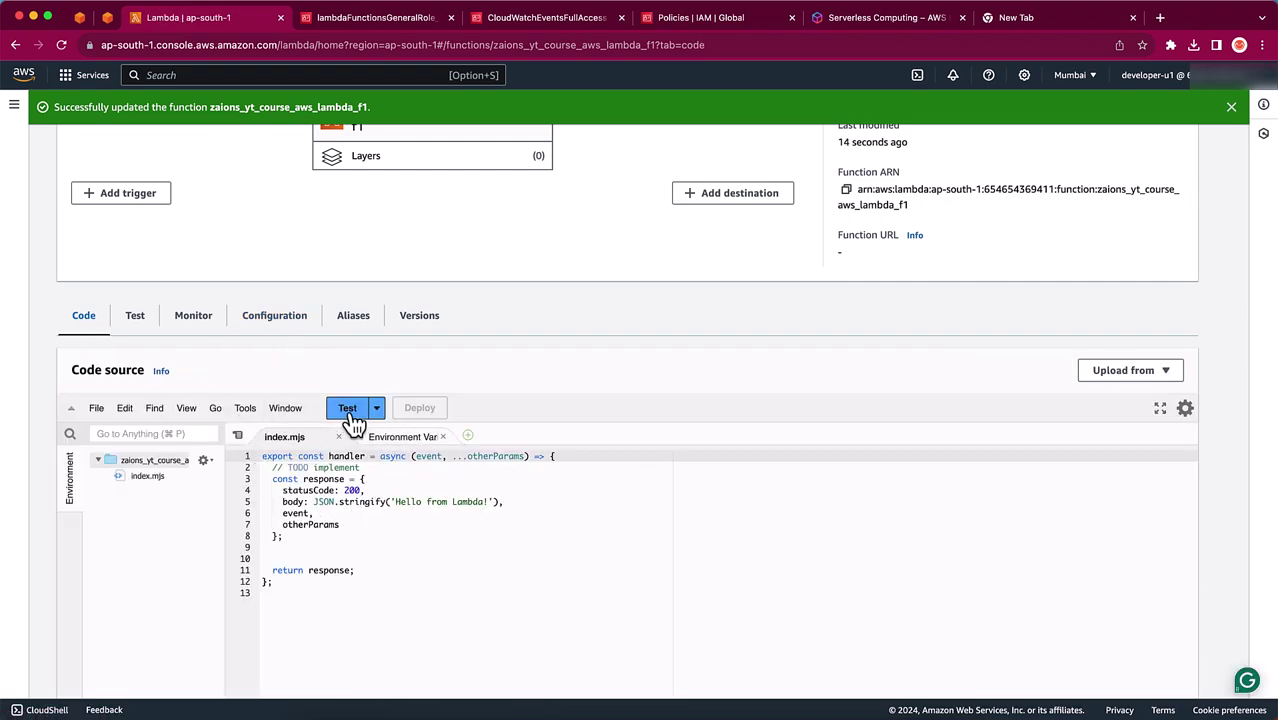
{"action": "left_click", "coordinate": [348, 409]}
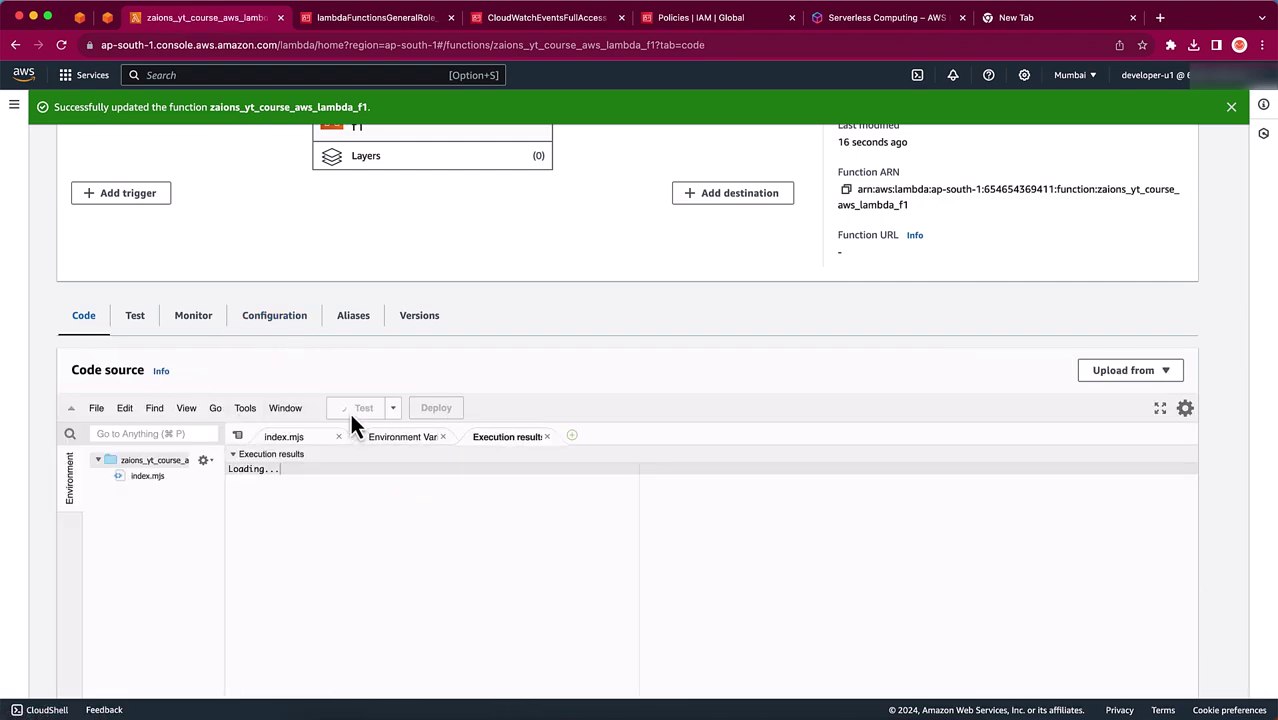
{"action": "left_click", "coordinate": [442, 437]}
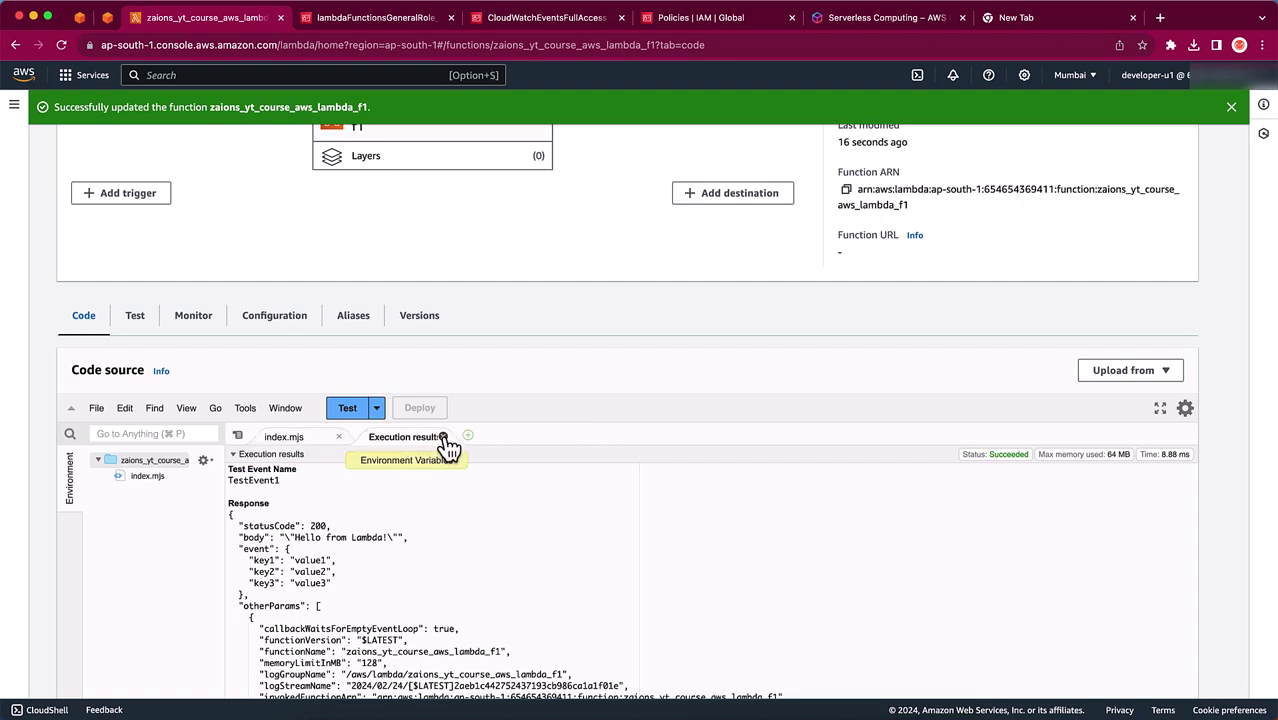
{"action": "double_click", "coordinate": [245, 481]}
{"action": "scroll", "coordinate": [240, 490], "scroll_direction": "down", "scroll_amount": 1}
{"action": "scroll", "coordinate": [260, 448], "scroll_direction": "down", "scroll_amount": 5}
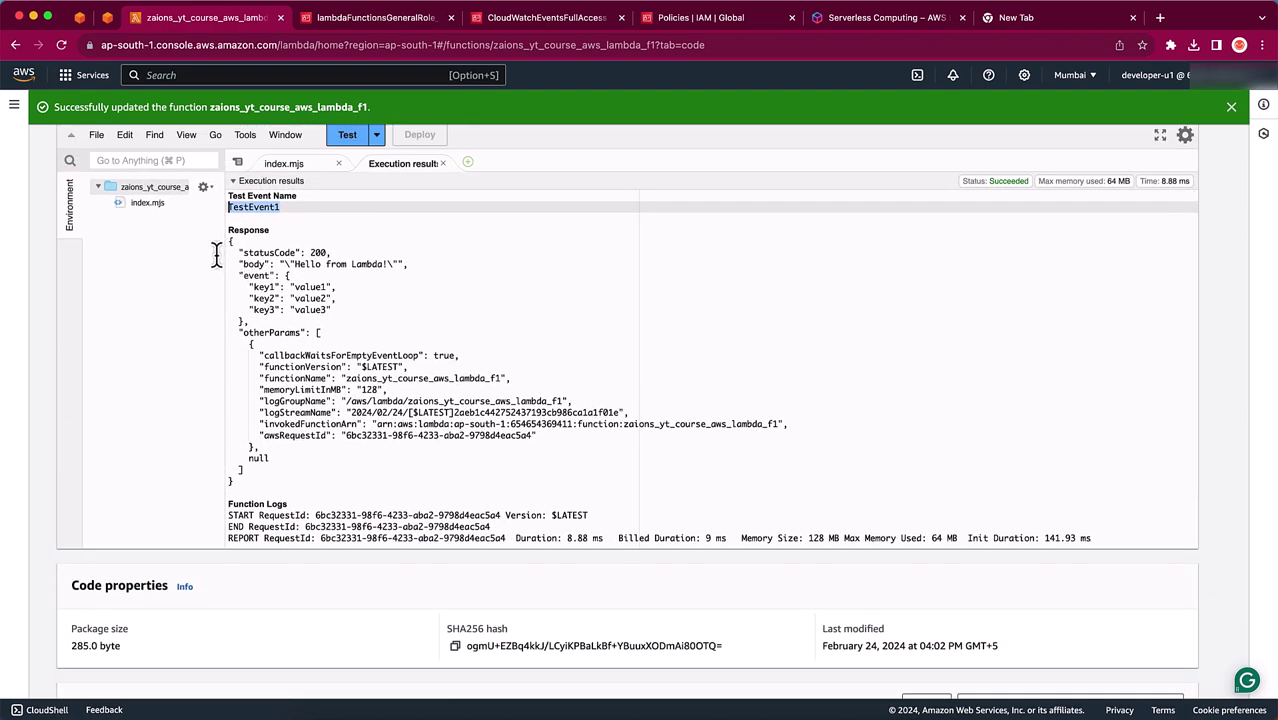
{"action": "left_click_drag", "start_coordinate": [285, 275], "coordinate": [228, 328]}
{"action": "scroll", "coordinate": [228, 327], "scroll_direction": "up", "scroll_amount": 2}
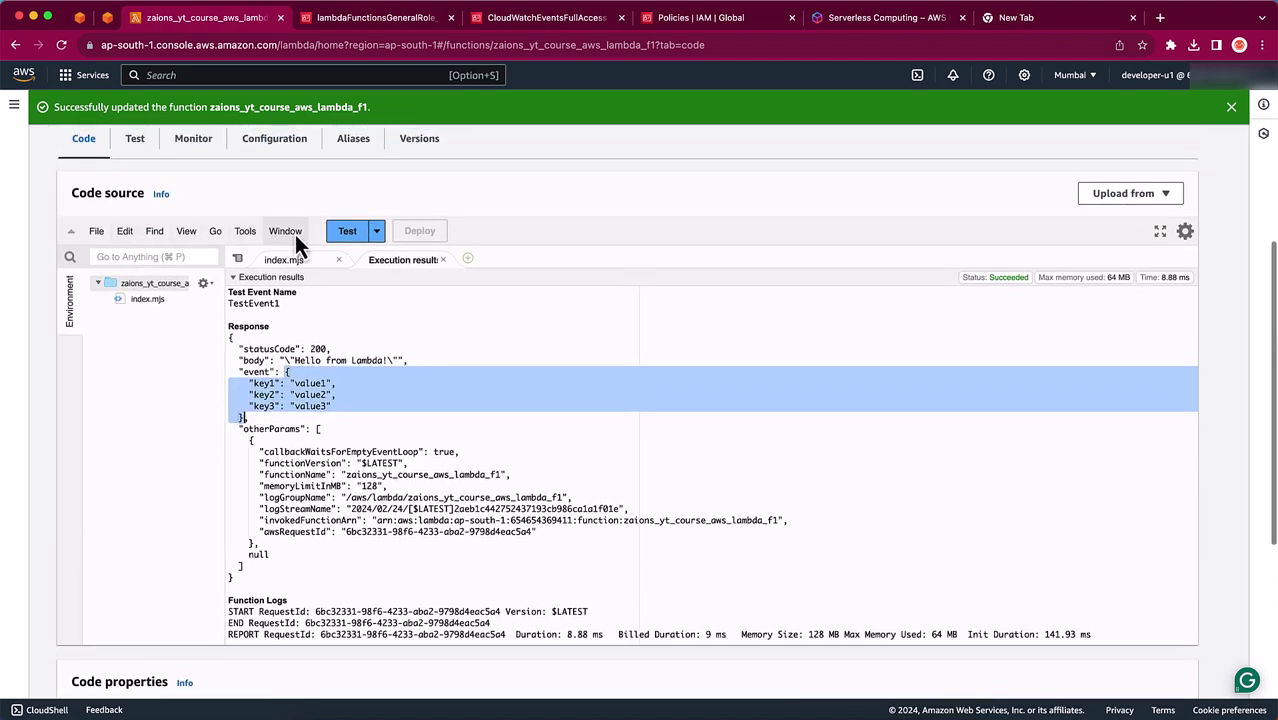
- Review the TestEvent1 JSON, then the event usage in index.mjs's handler and response
{"action": "left_click", "coordinate": [135, 140]}
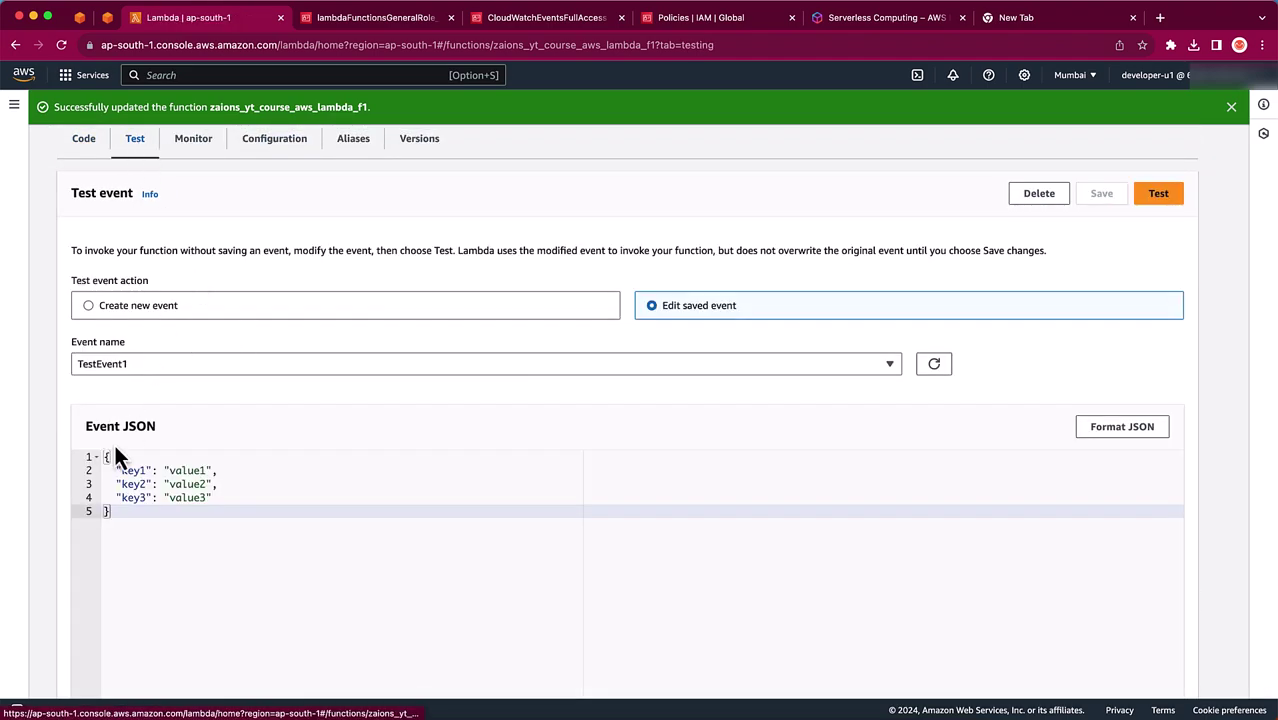
{"action": "left_click_drag", "start_coordinate": [103, 458], "coordinate": [104, 562]}
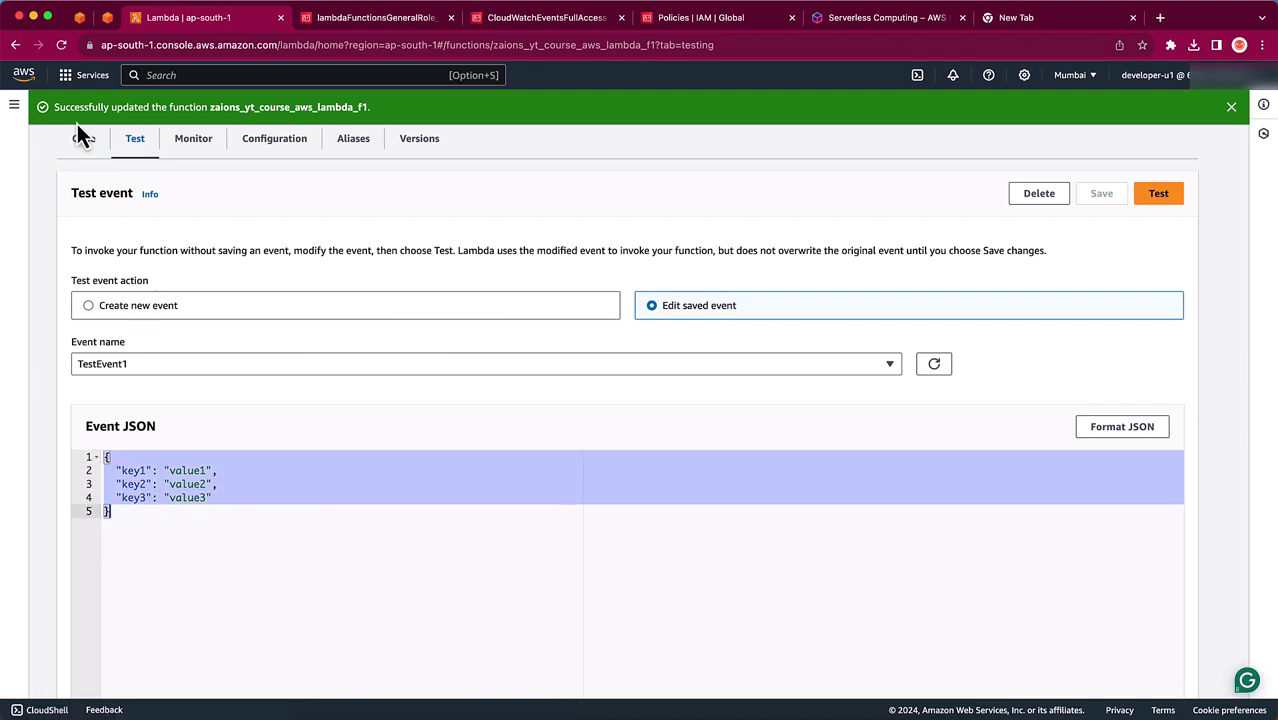
{"action": "left_click", "coordinate": [83, 137]}
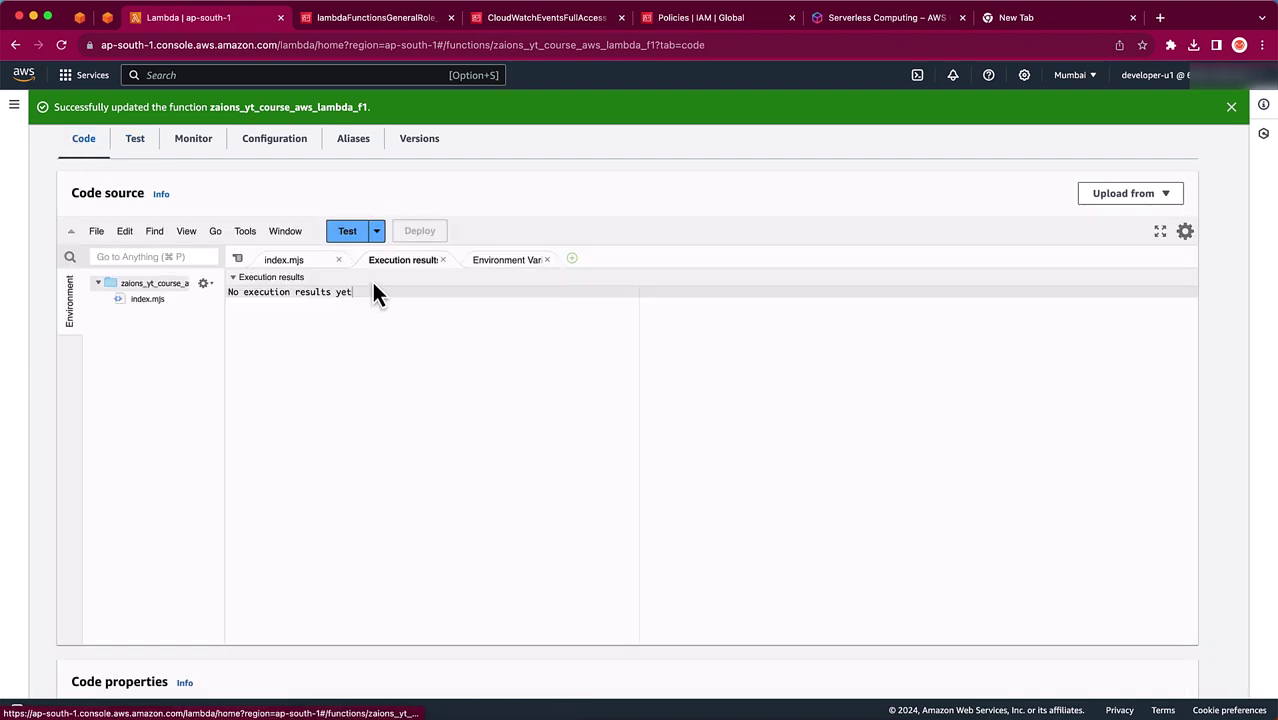
{"action": "left_click", "coordinate": [302, 261]}
{"action": "double_click", "coordinate": [414, 281]}
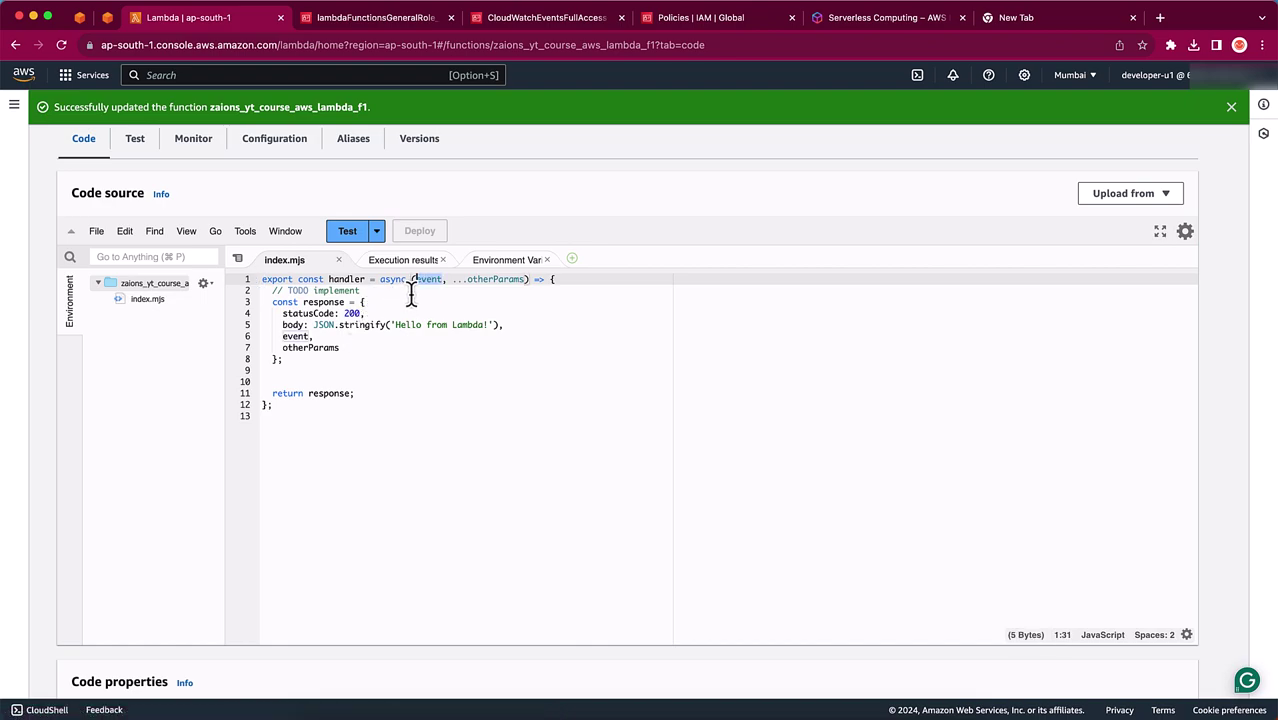
{"action": "double_click", "coordinate": [283, 337]}
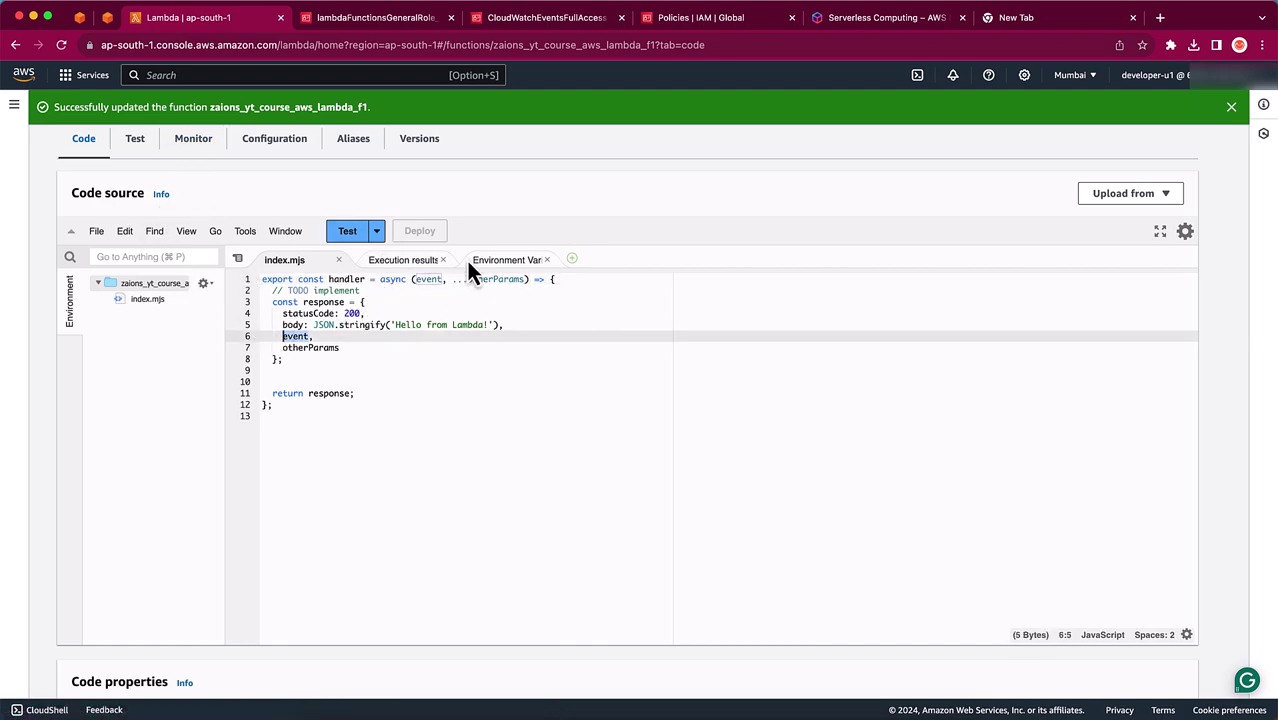
- Drag the old Execution results tab closed so Environment Variables shows
{"action": "left_click", "coordinate": [421, 256]}
{"action": "left_click_drag", "start_coordinate": [436, 266], "coordinate": [262, 365]}
{"action": "scroll", "coordinate": [340, 313], "scroll_direction": "up", "scroll_amount": 1}
{"action": "scroll", "coordinate": [340, 313], "scroll_direction": "up", "scroll_amount": 1}
- Run TestEvent1 and inspect the returned event object and otherParams array
{"action": "left_click", "coordinate": [443, 307]}
{"action": "left_click", "coordinate": [360, 278]}
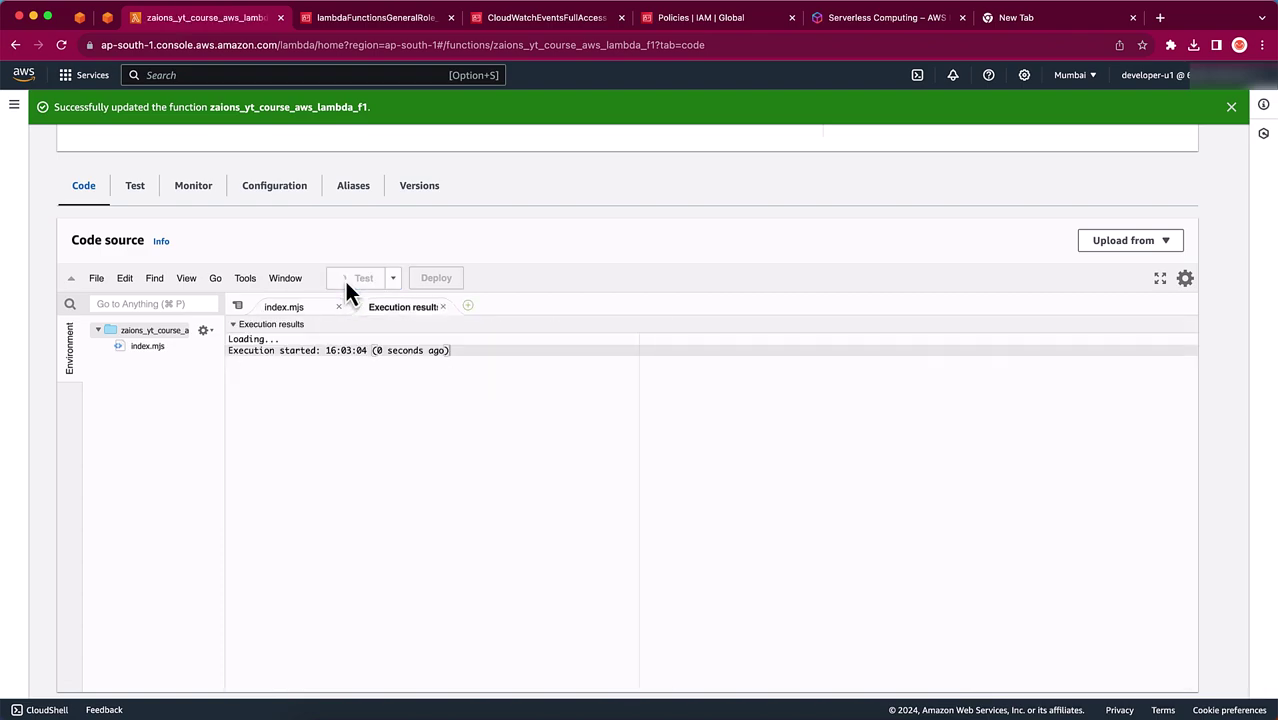
{"action": "left_click_drag", "start_coordinate": [243, 420], "coordinate": [228, 476]}
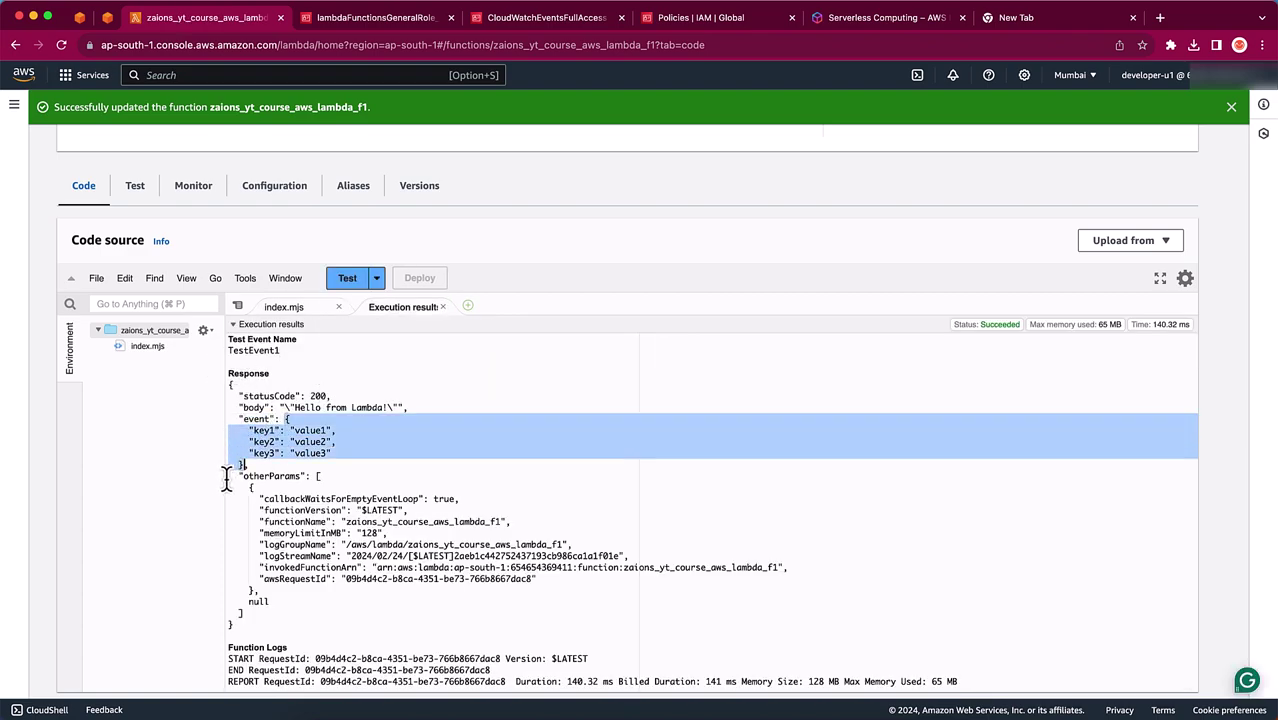
{"action": "double_click", "coordinate": [244, 478]}
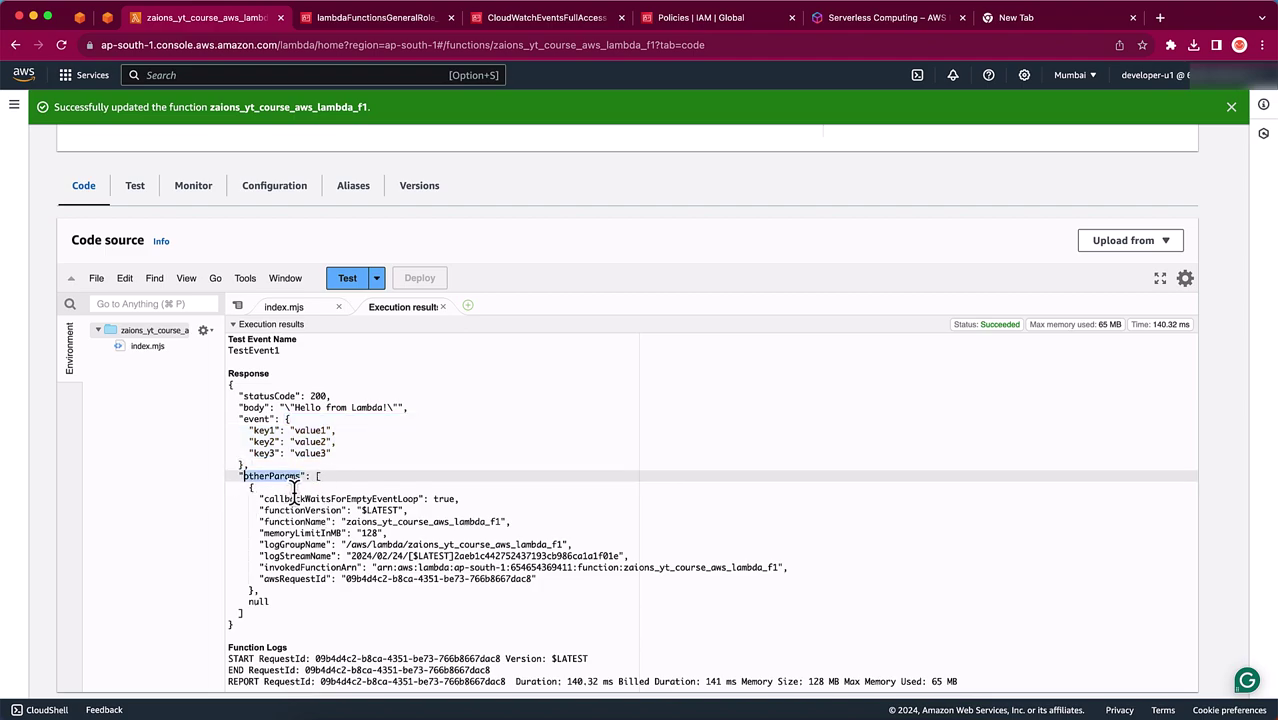
{"action": "left_click_drag", "start_coordinate": [226, 478], "coordinate": [232, 625]}
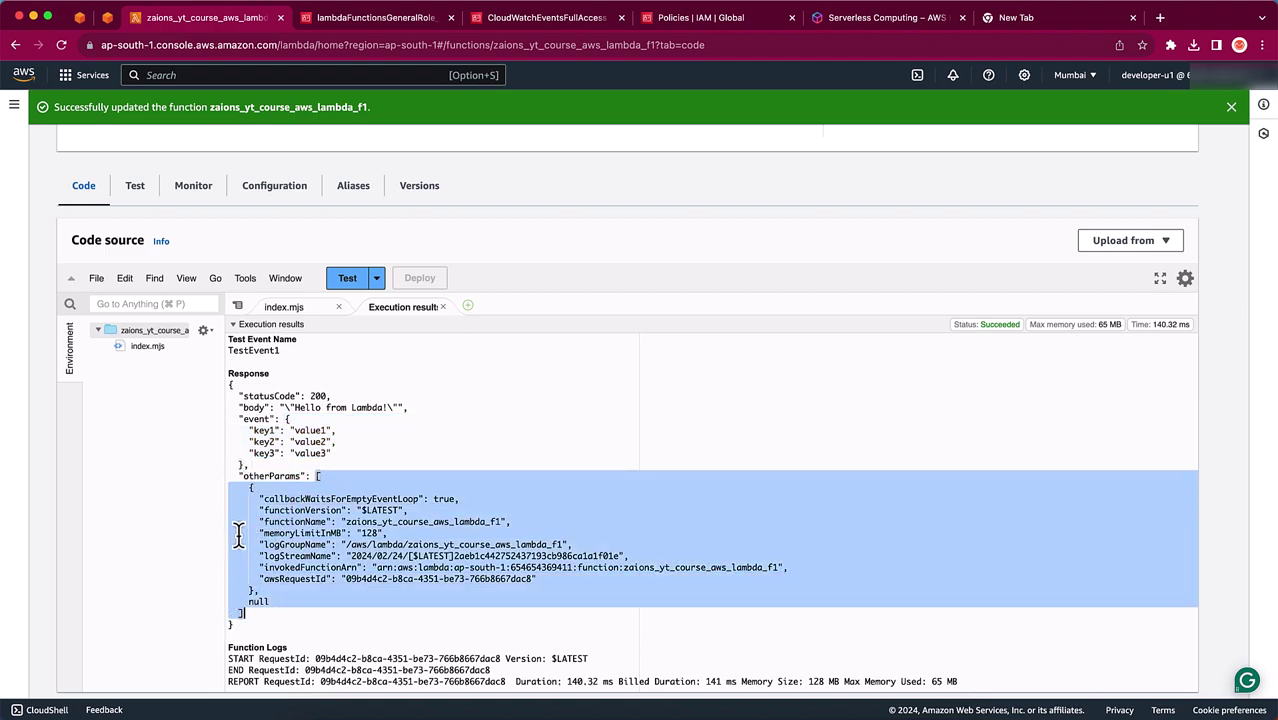
{"action": "left_click", "coordinate": [244, 502]}
{"action": "left_click_drag", "start_coordinate": [237, 490], "coordinate": [236, 604]}
- Examine context properties like callbackWaitsForEmptyEventLoop, functionName and awsRequestId in the results
{"action": "double_click", "coordinate": [281, 500]}
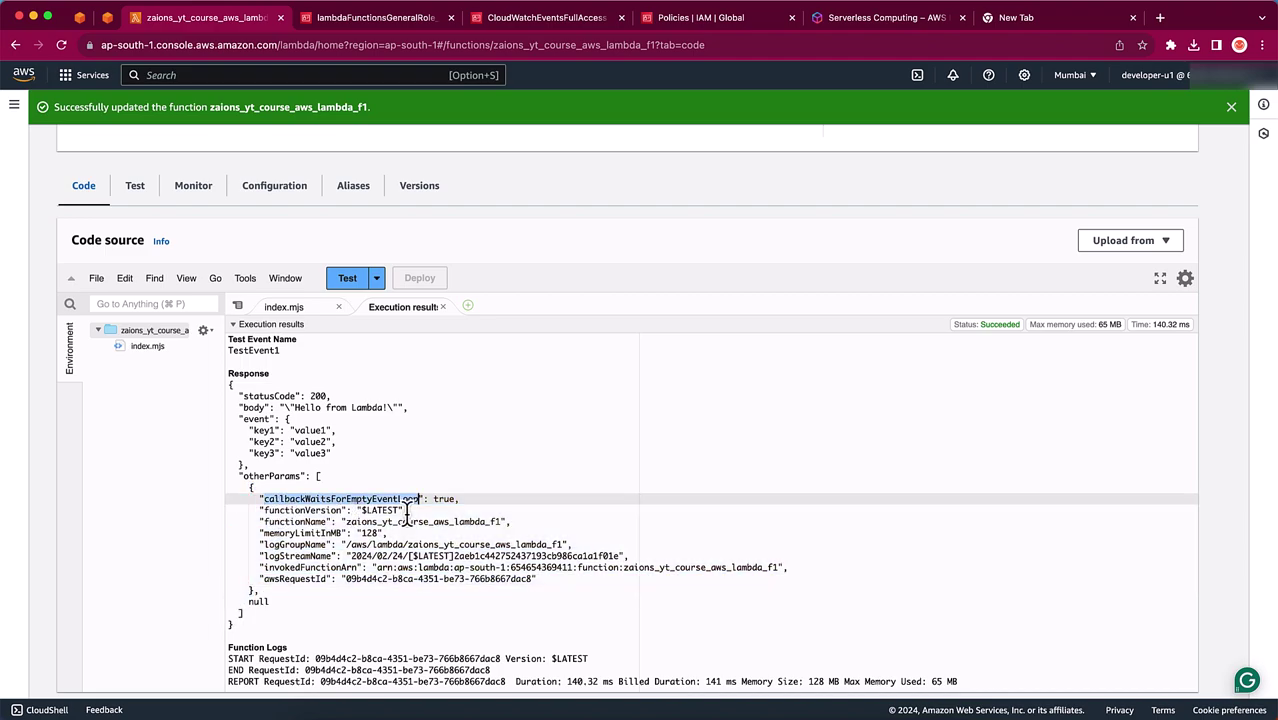
{"action": "left_click", "coordinate": [295, 522]}
{"action": "double_click", "coordinate": [282, 524]}
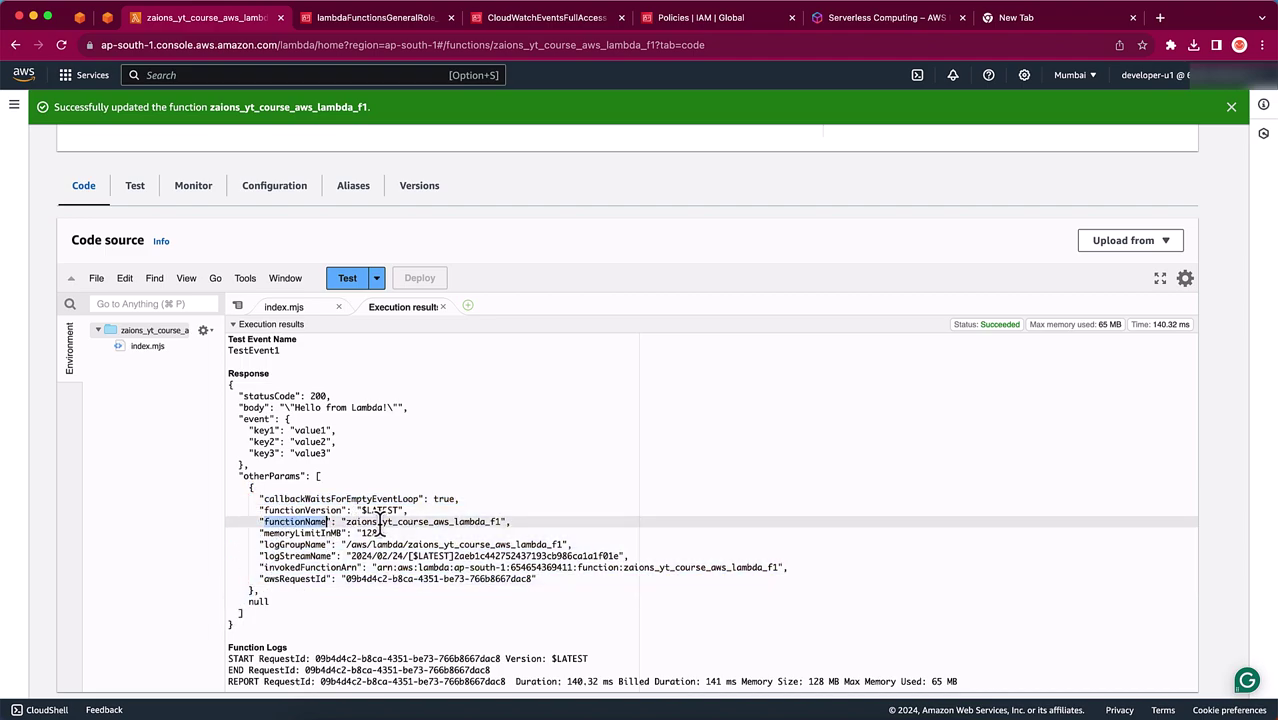
{"action": "double_click", "coordinate": [252, 602]}
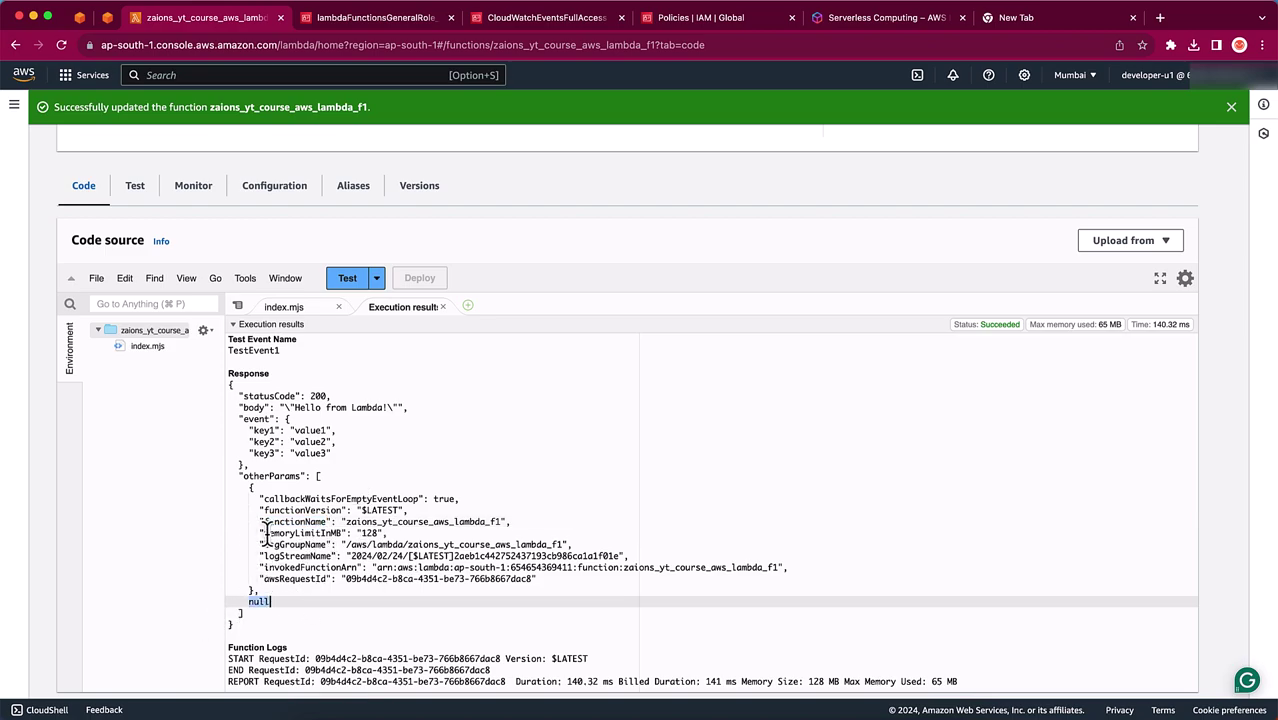
{"action": "scroll", "coordinate": [351, 605], "scroll_direction": "down", "scroll_amount": 1}
{"action": "left_click_drag", "start_coordinate": [285, 390], "coordinate": [285, 437]}
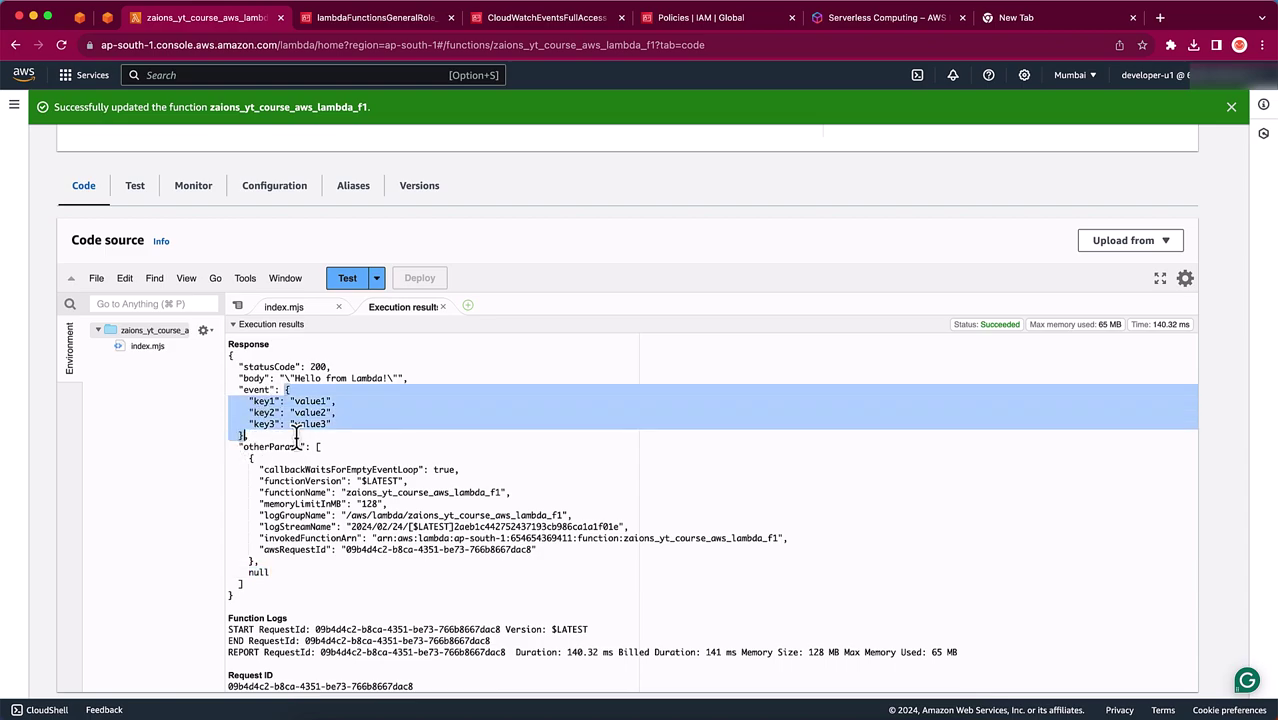
{"action": "left_click_drag", "start_coordinate": [284, 469], "coordinate": [307, 550]}
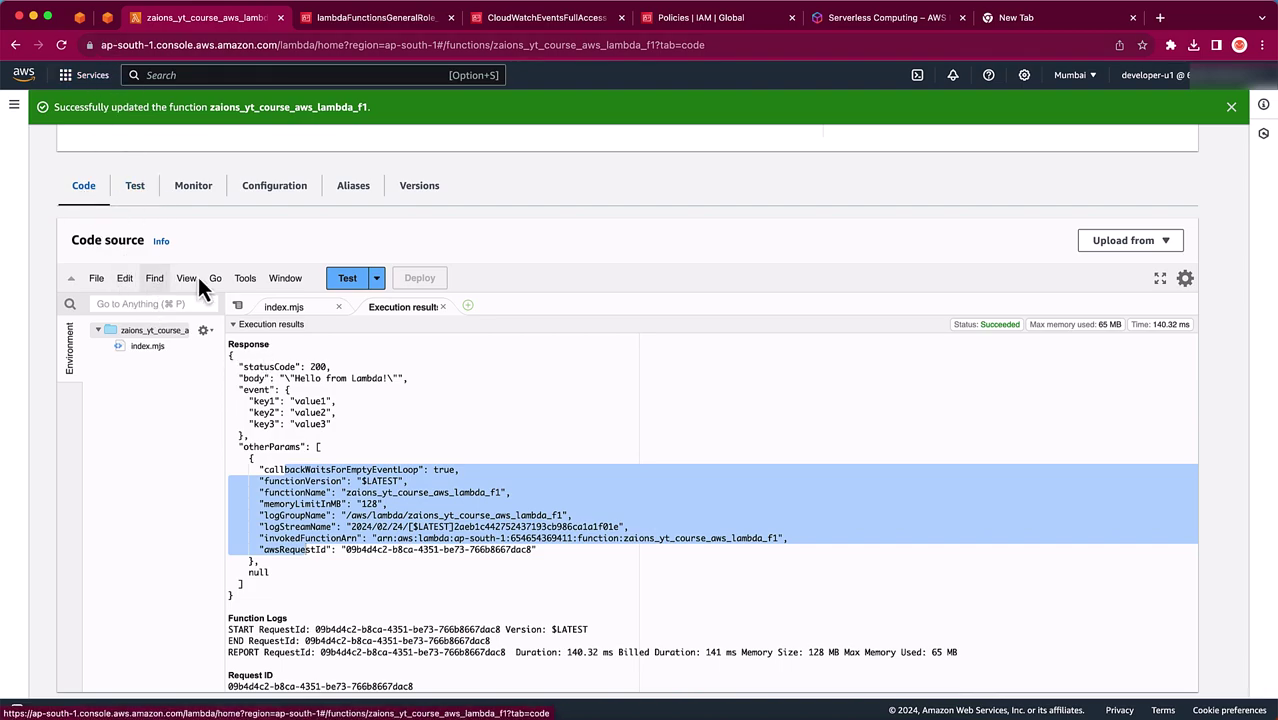
- Reopen index.mjs from the file tree to review the handler code
{"action": "left_click", "coordinate": [148, 345]}
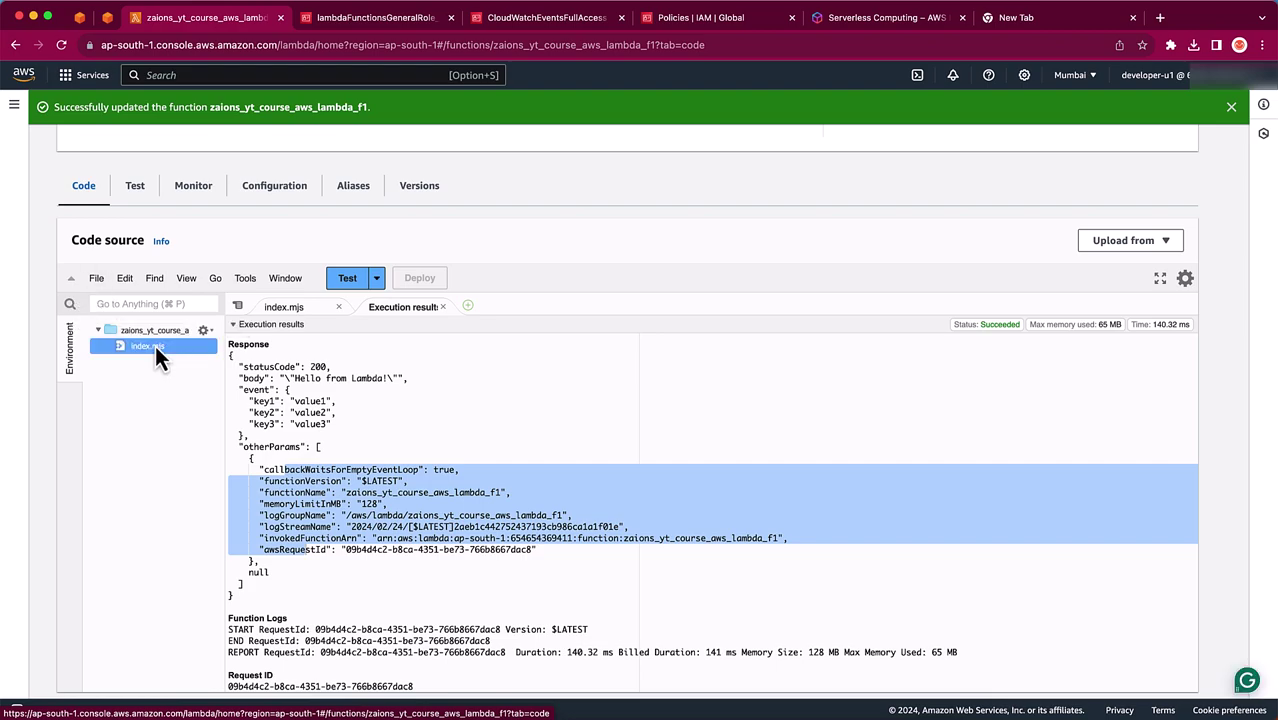
{"action": "double_click", "coordinate": [164, 348]}
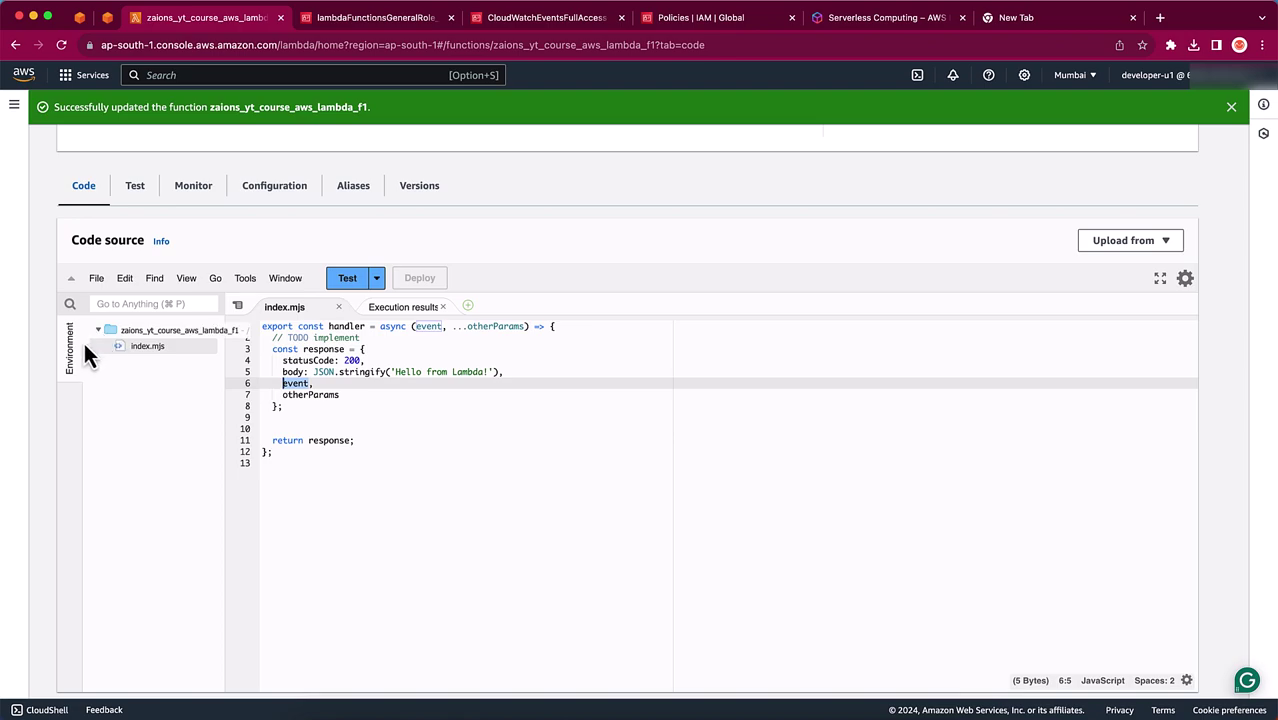
{"action": "left_click", "coordinate": [96, 279]}
{"action": "left_click", "coordinate": [96, 279]}
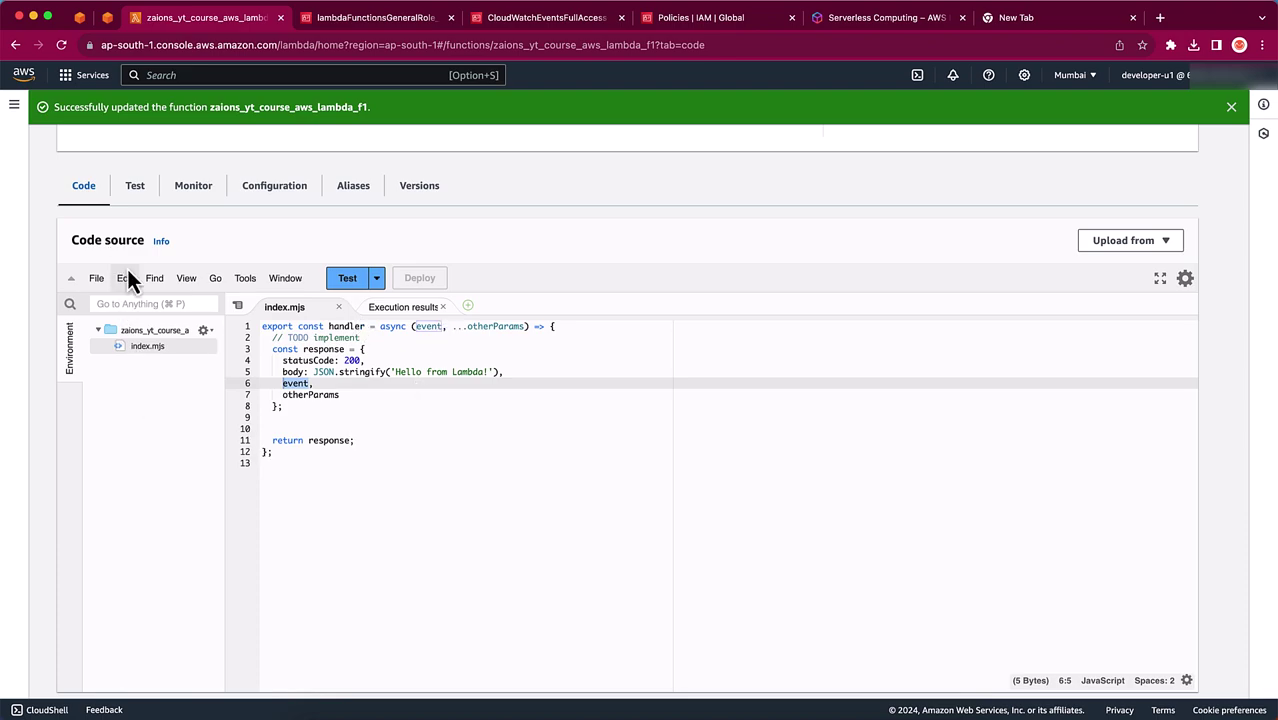
- Review the saved TestEvent1 settings, then view Configuration permissions showing role lambdaFunctionsGeneralRole_lfr1 without permissions
{"action": "left_click", "coordinate": [140, 192]}
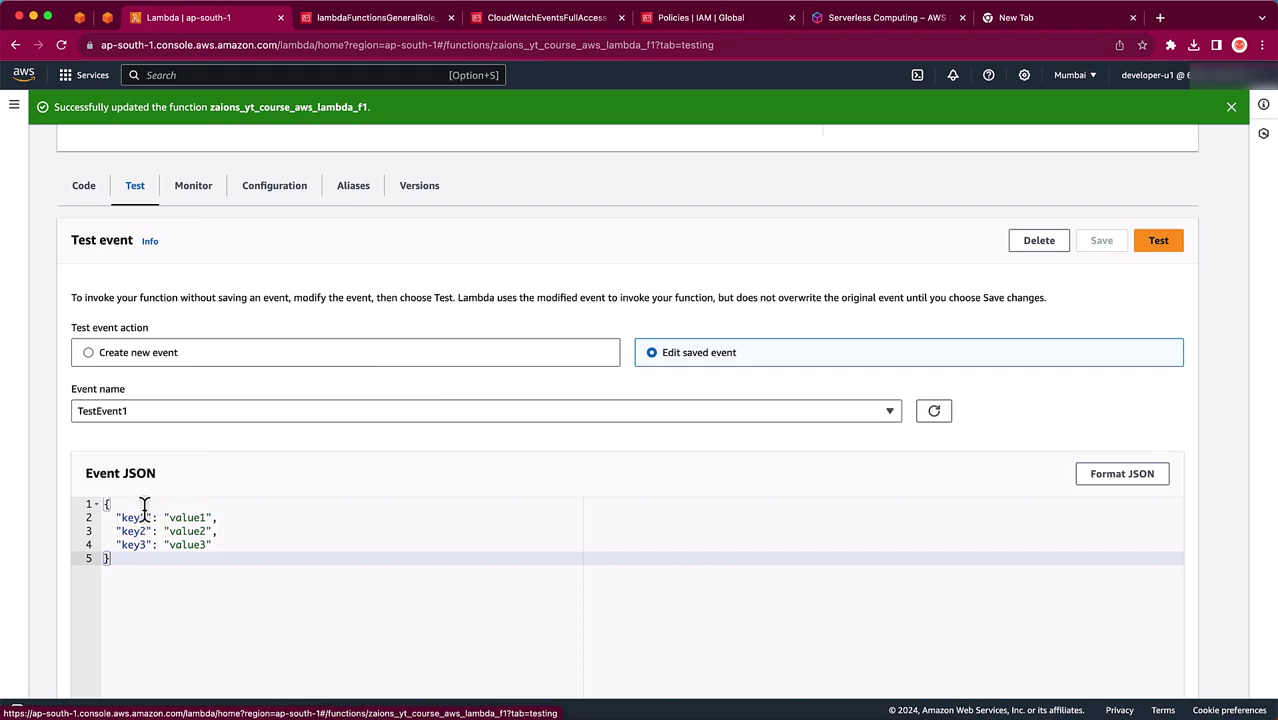
{"action": "left_click", "coordinate": [190, 356]}
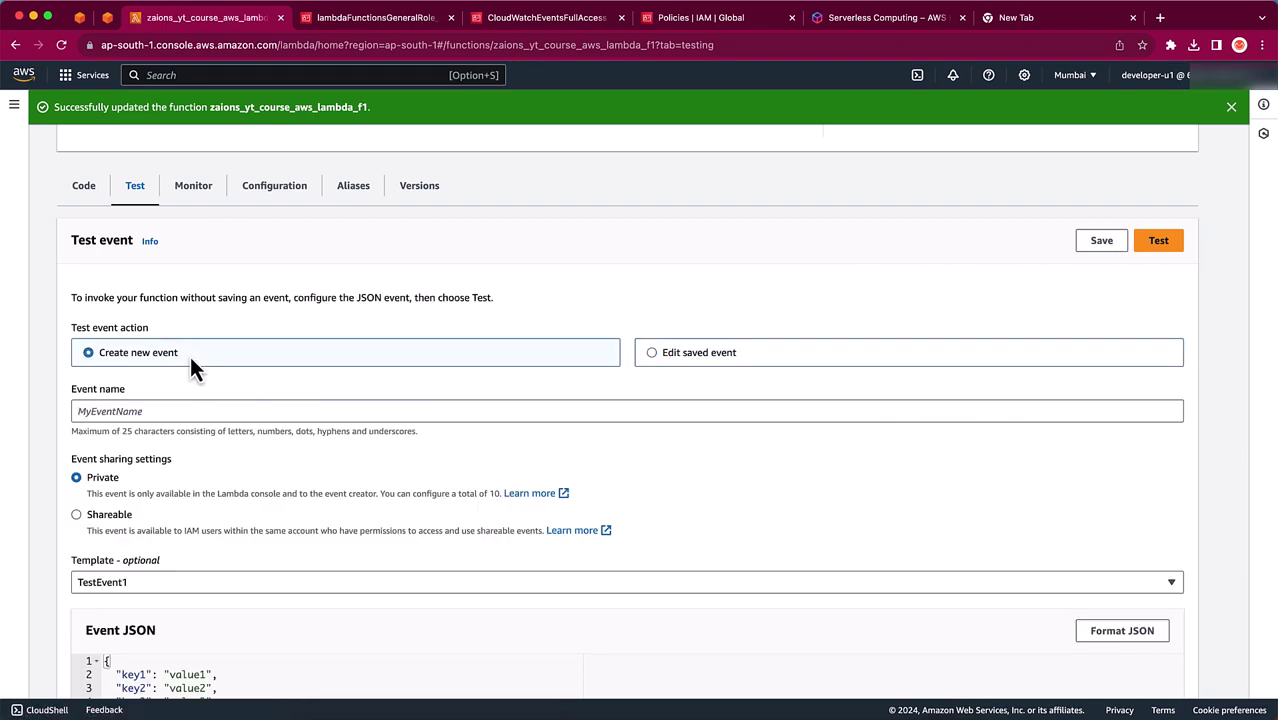
{"action": "left_click", "coordinate": [697, 354]}
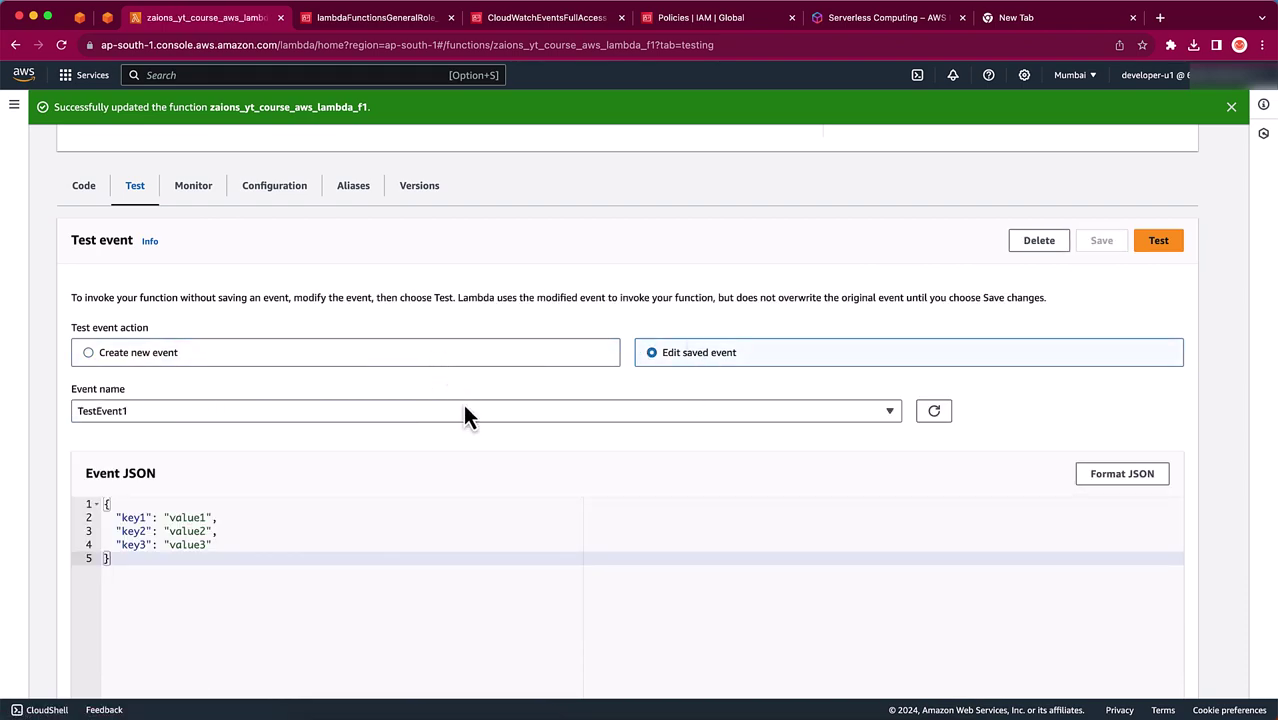
{"action": "left_click", "coordinate": [526, 412]}
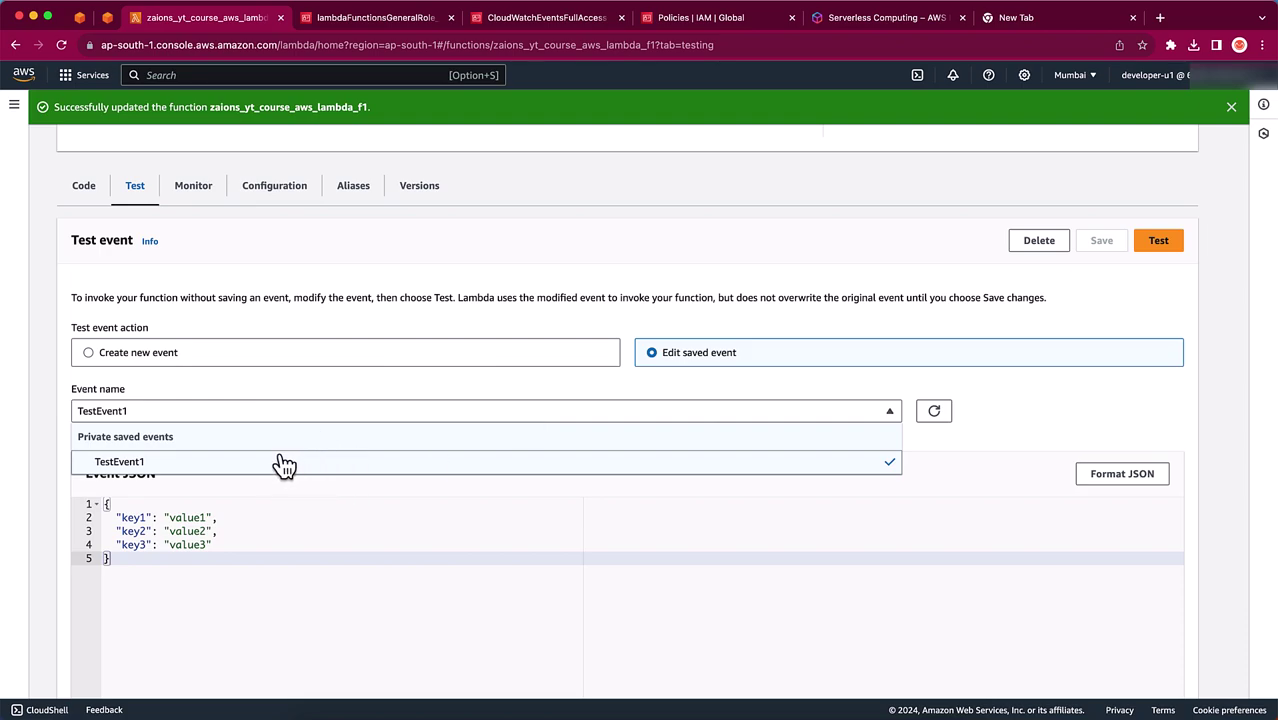
{"action": "left_click", "coordinate": [292, 368]}
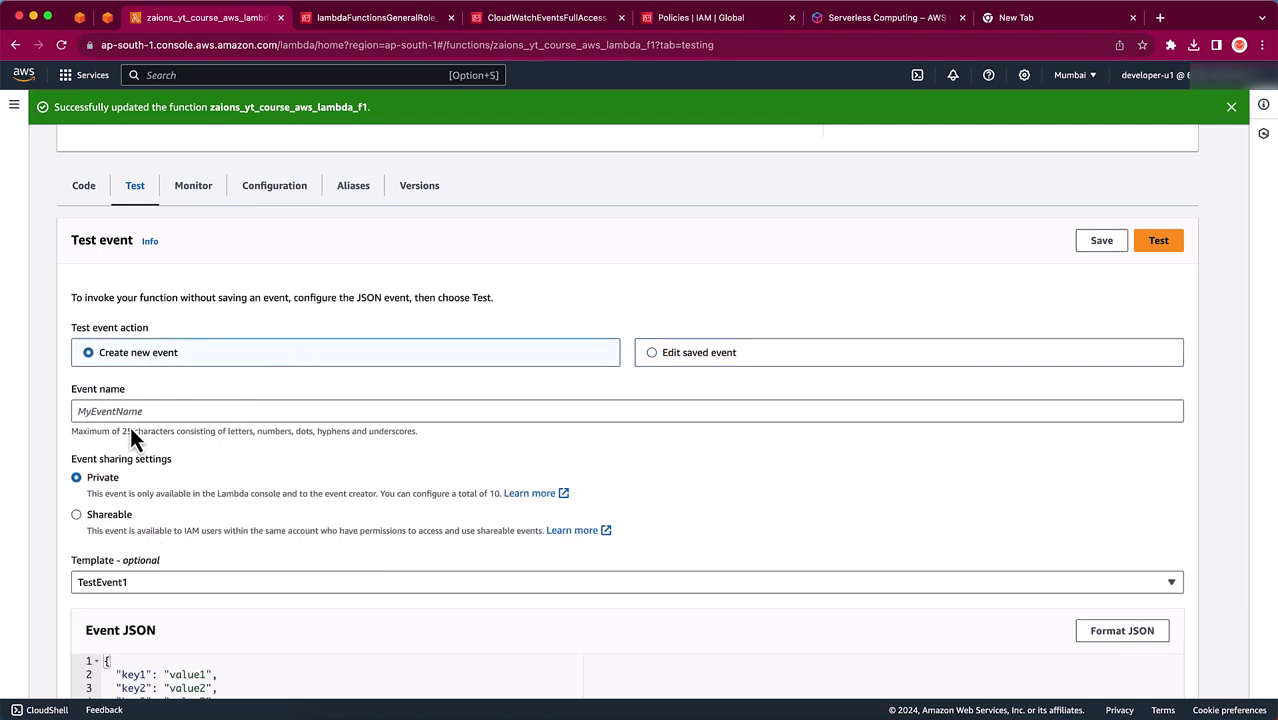
{"action": "left_click", "coordinate": [280, 190]}
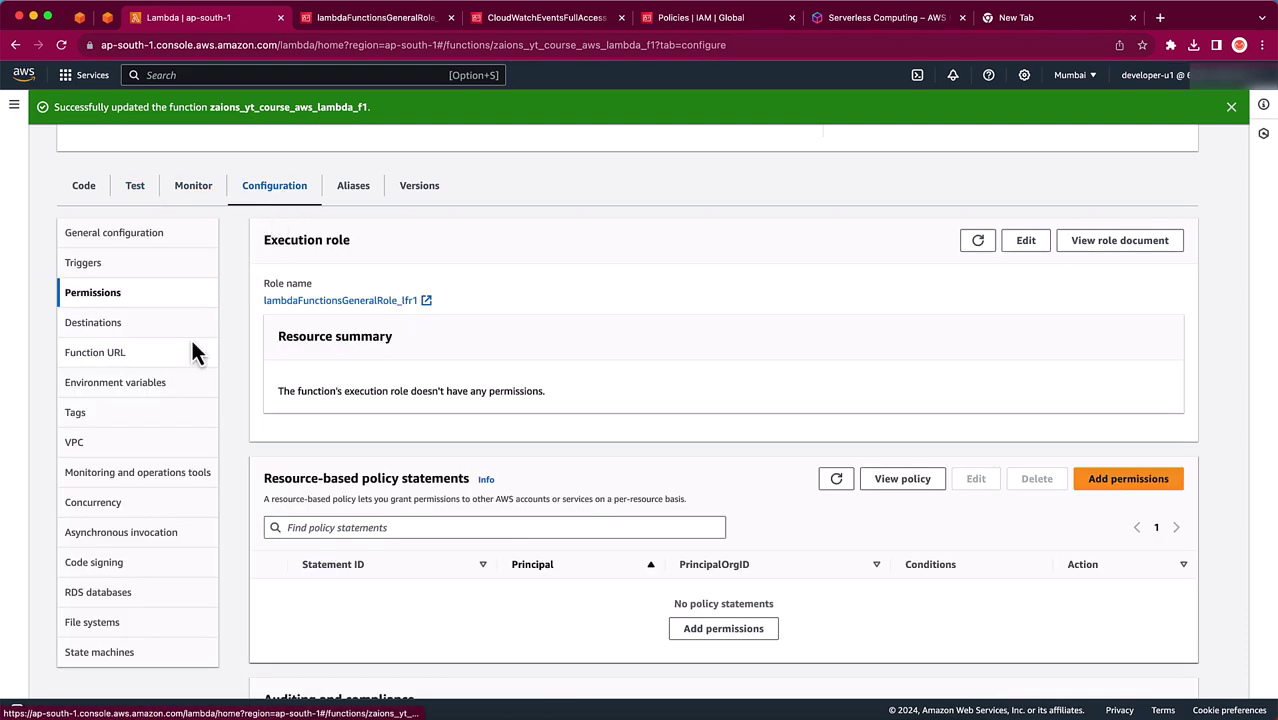